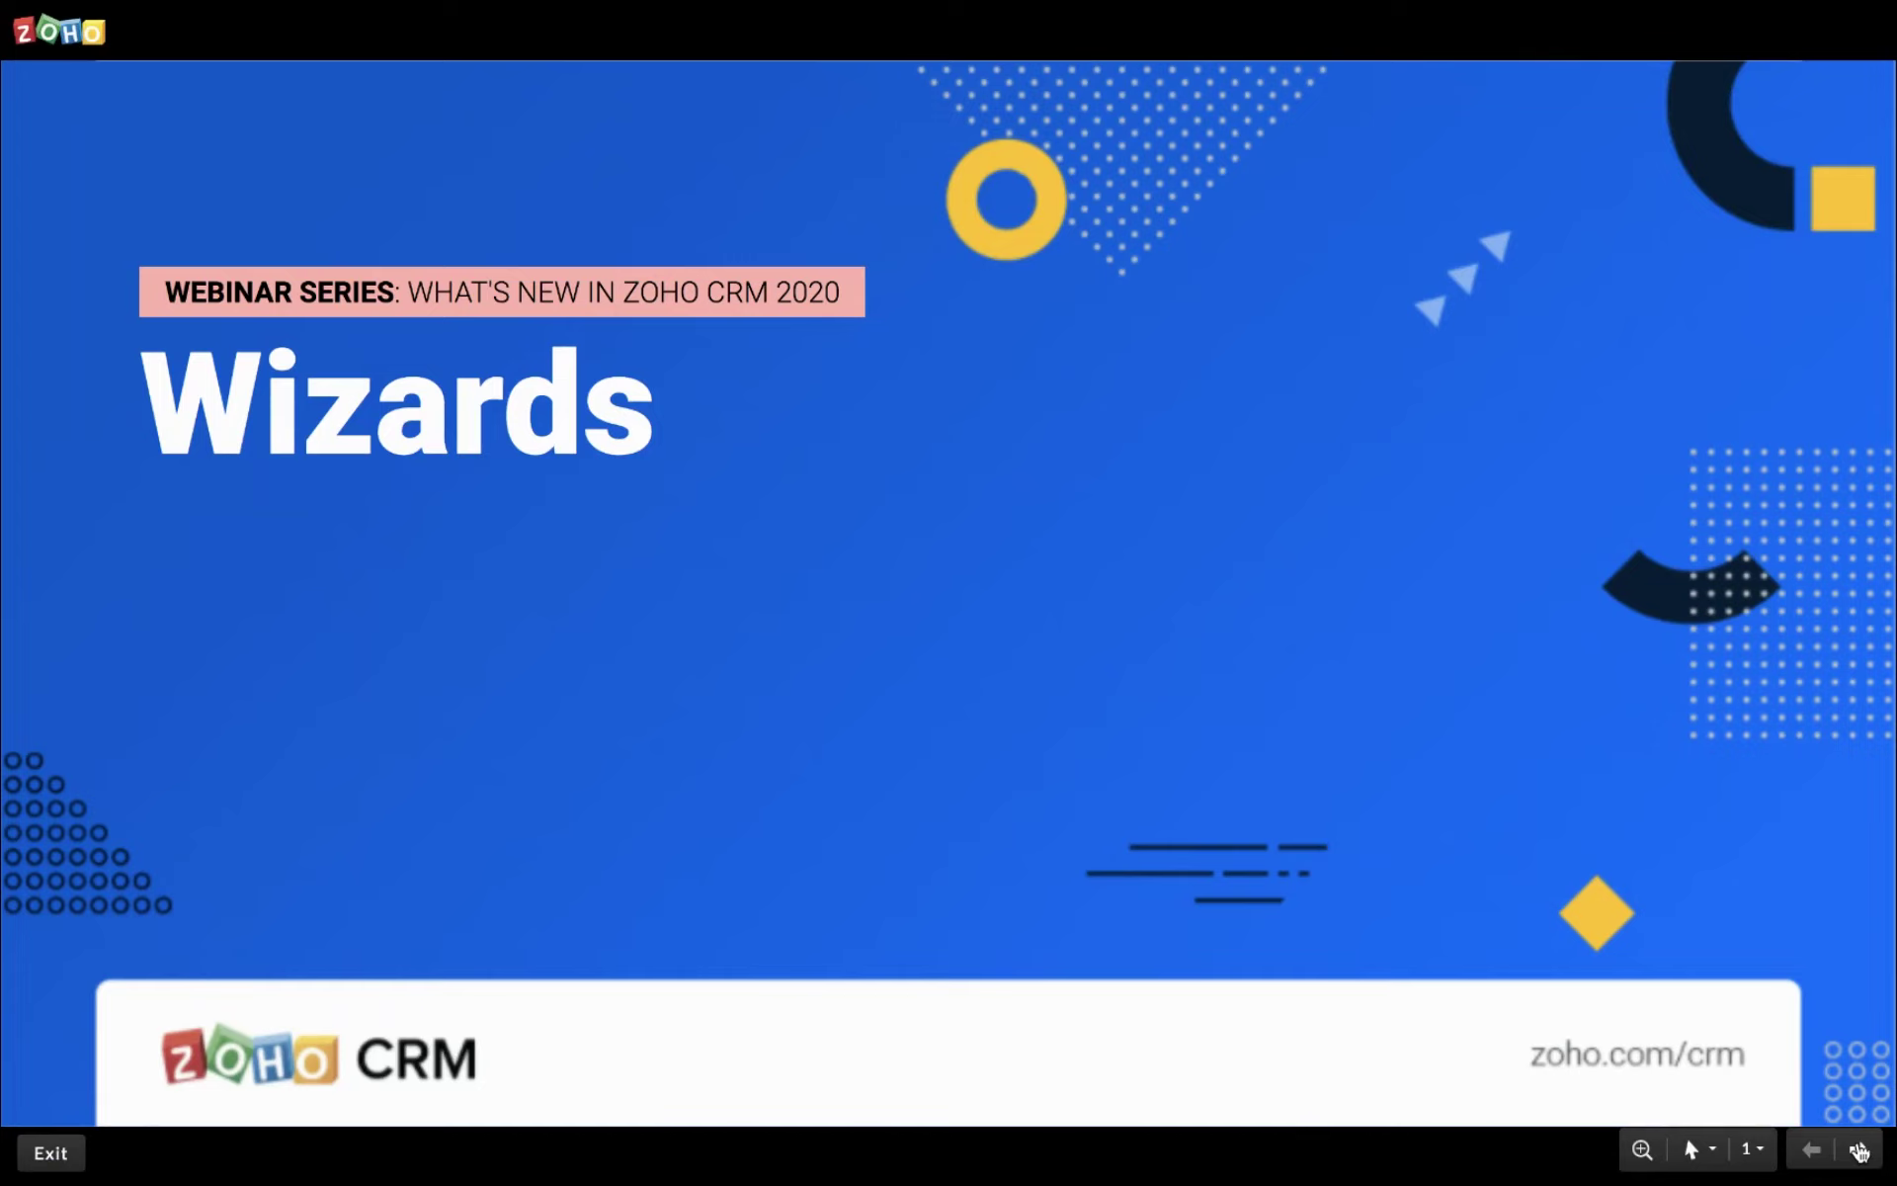
# Advance from the title slide through the Agenda to slide 6 on data-entry challenges.
pyautogui.click(1860, 1151)
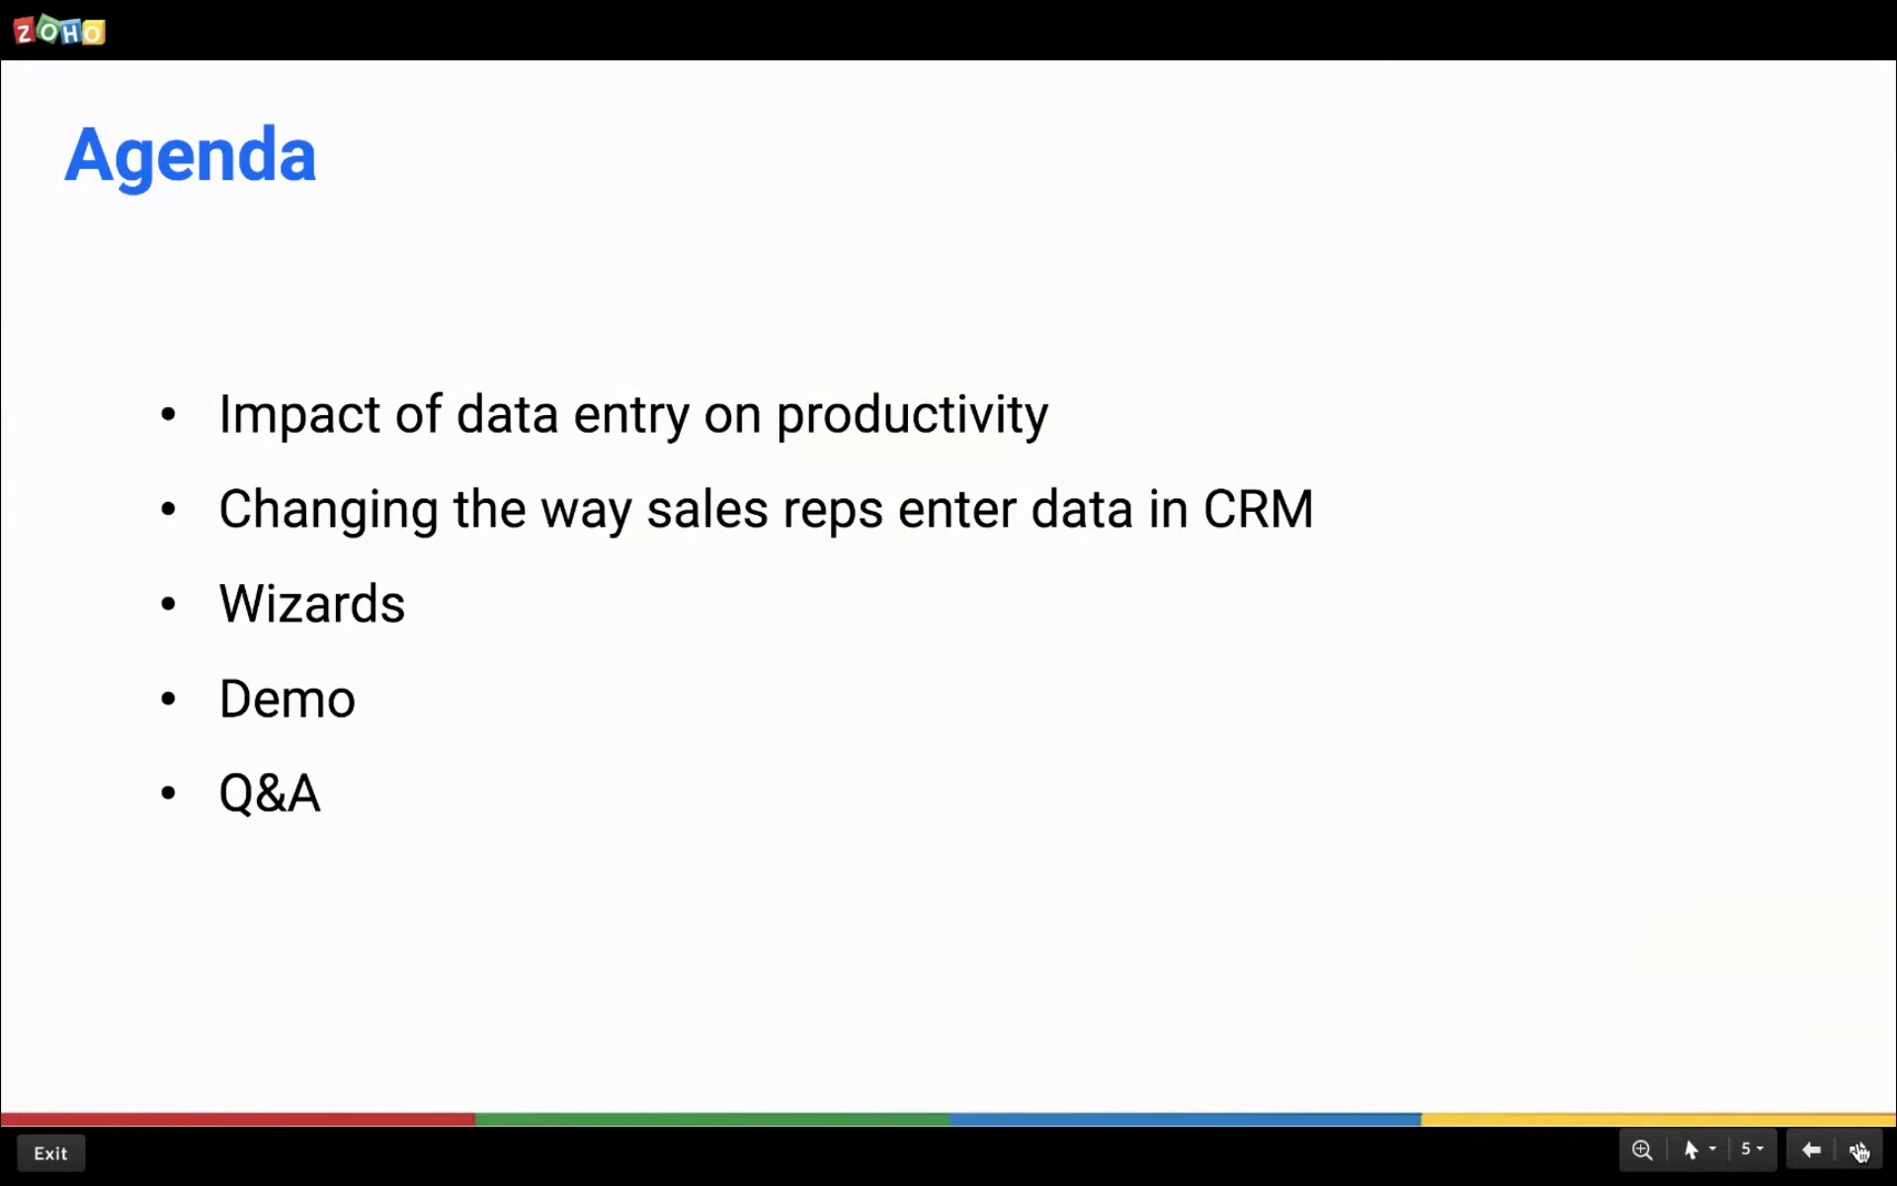
pyautogui.click(1859, 1150)
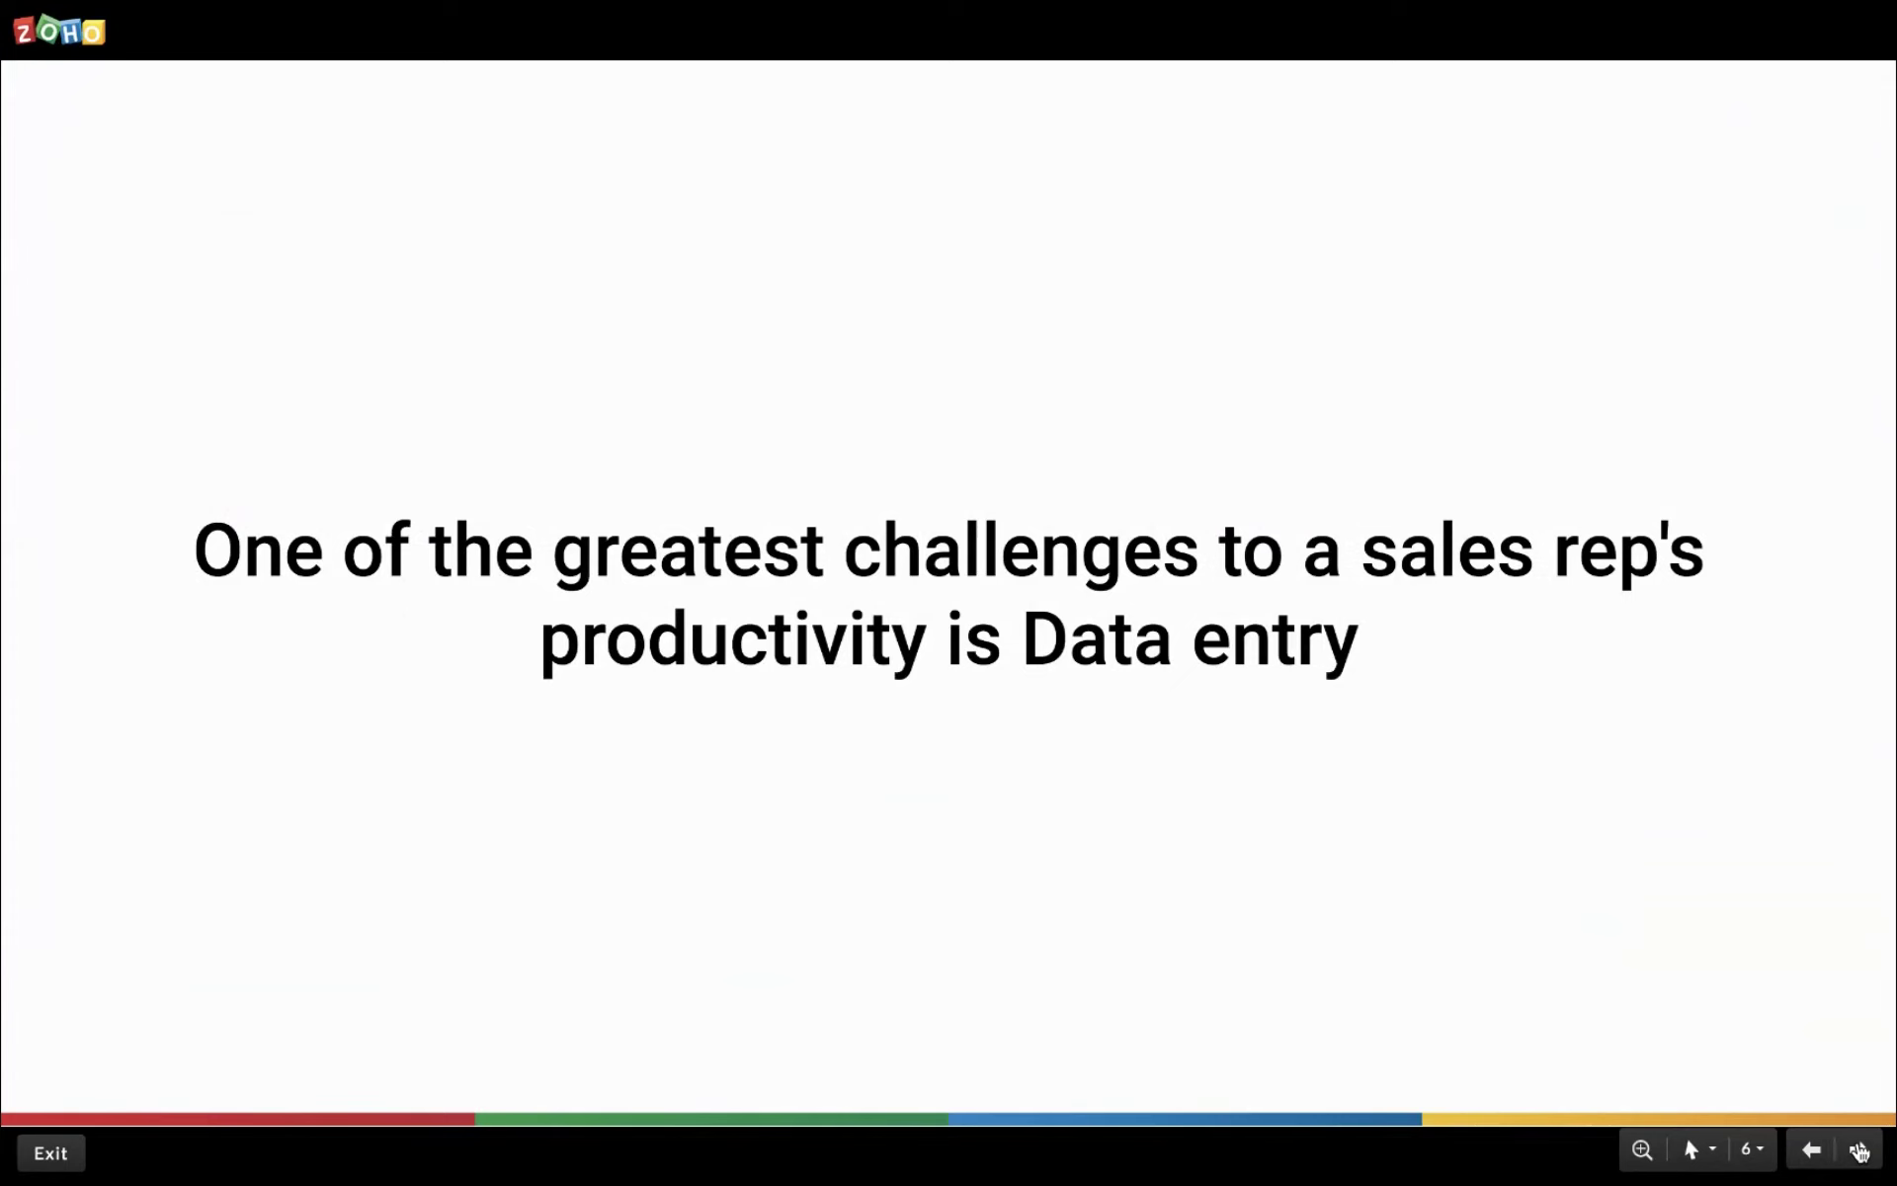
# Step through the relationship-building, balancing-act and 4-hours-a-week slides on record data entry.
pyautogui.click(1858, 1151)
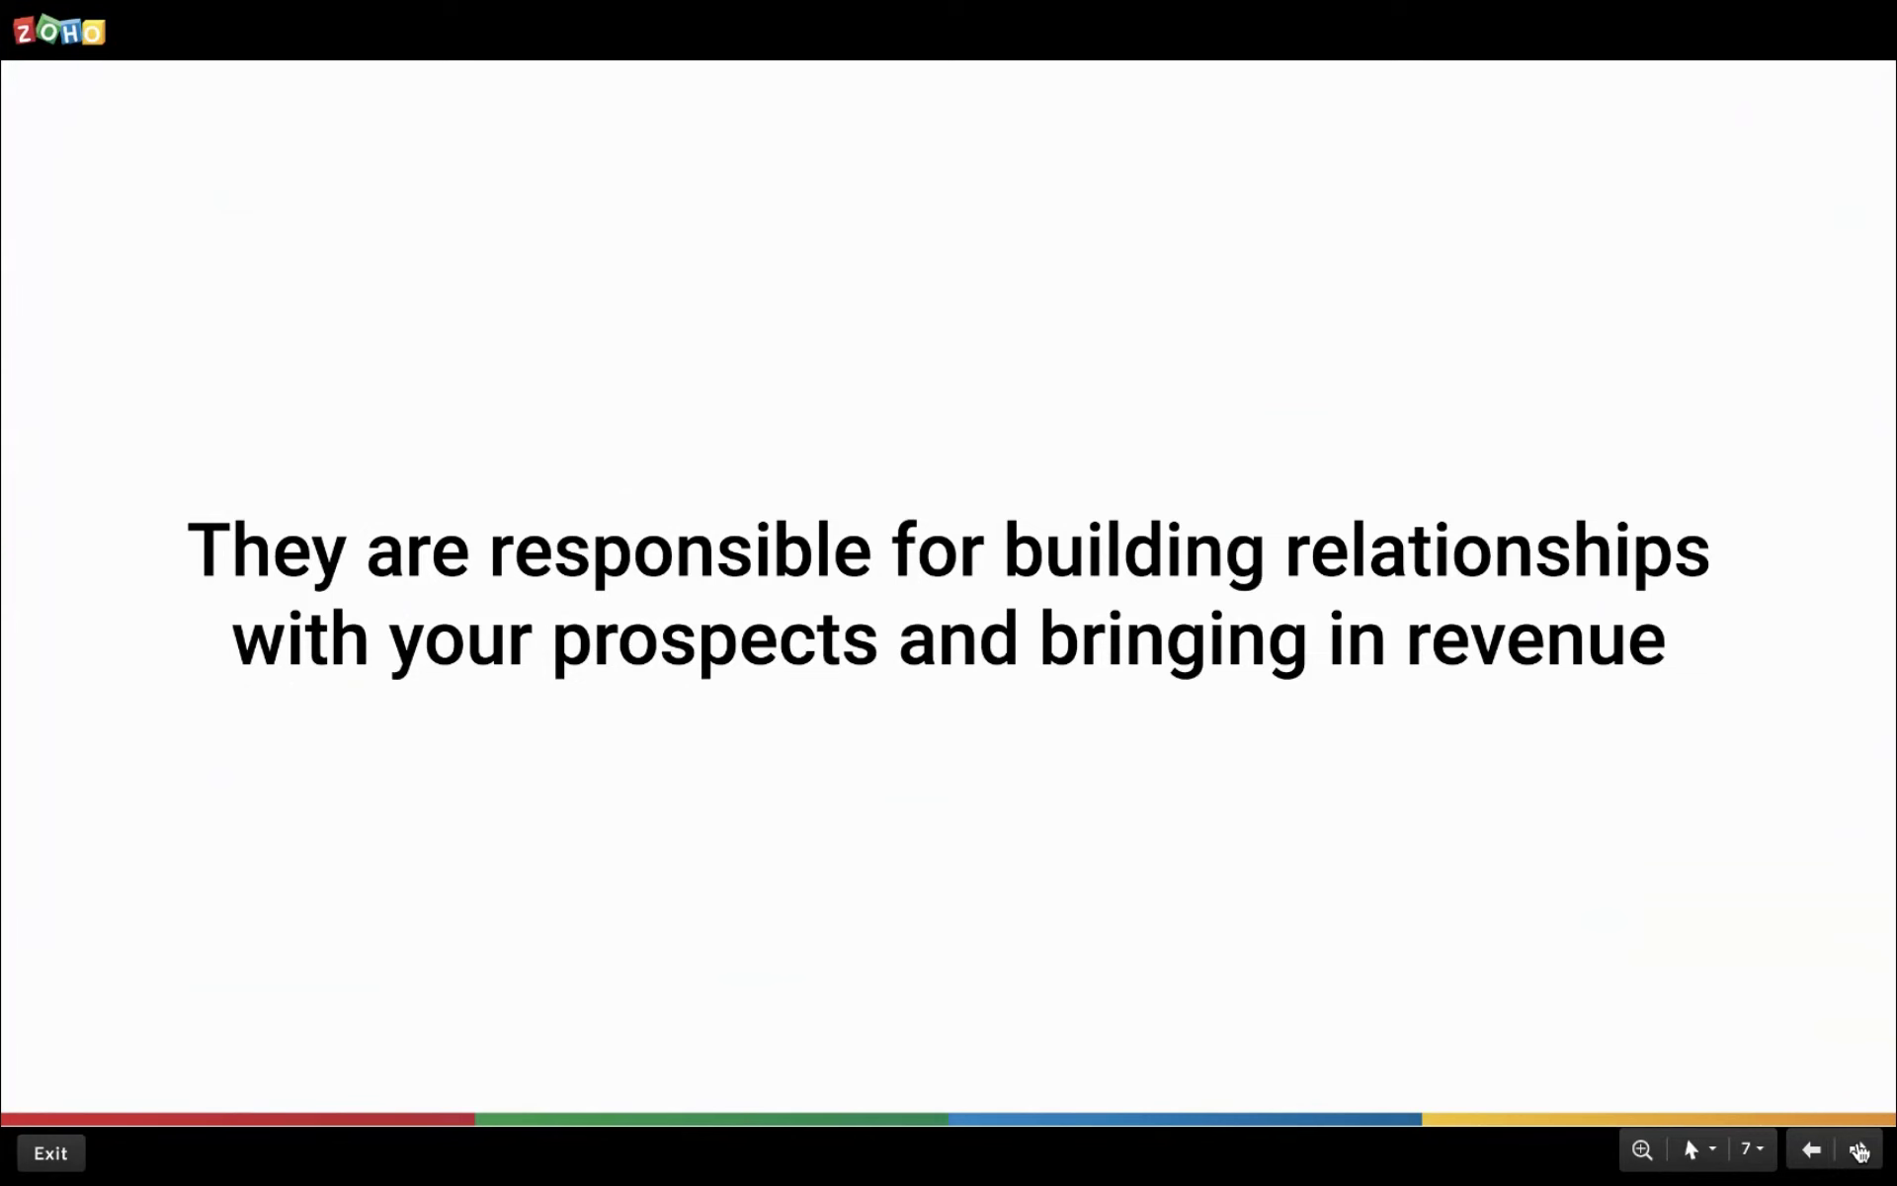
pyautogui.click(1858, 1151)
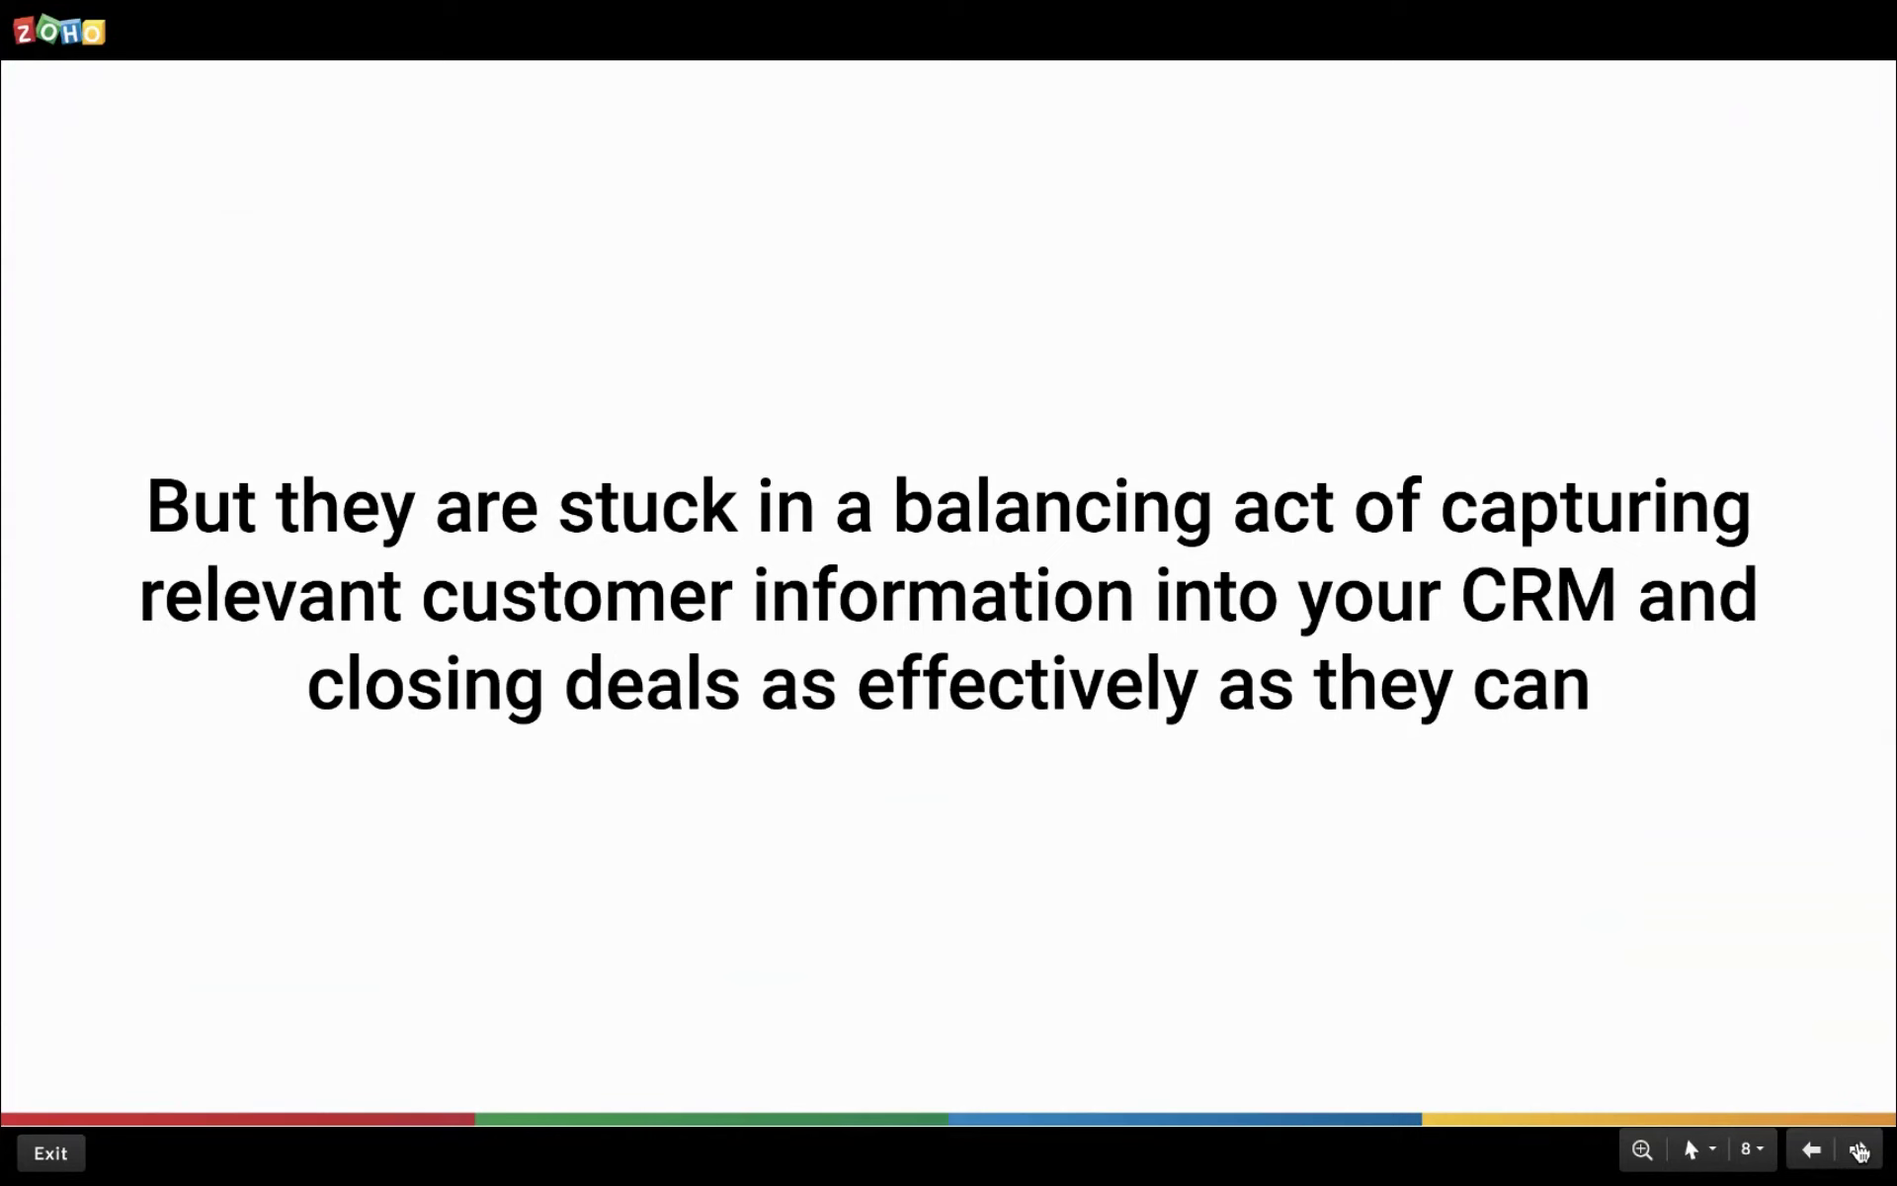
pyautogui.click(1858, 1151)
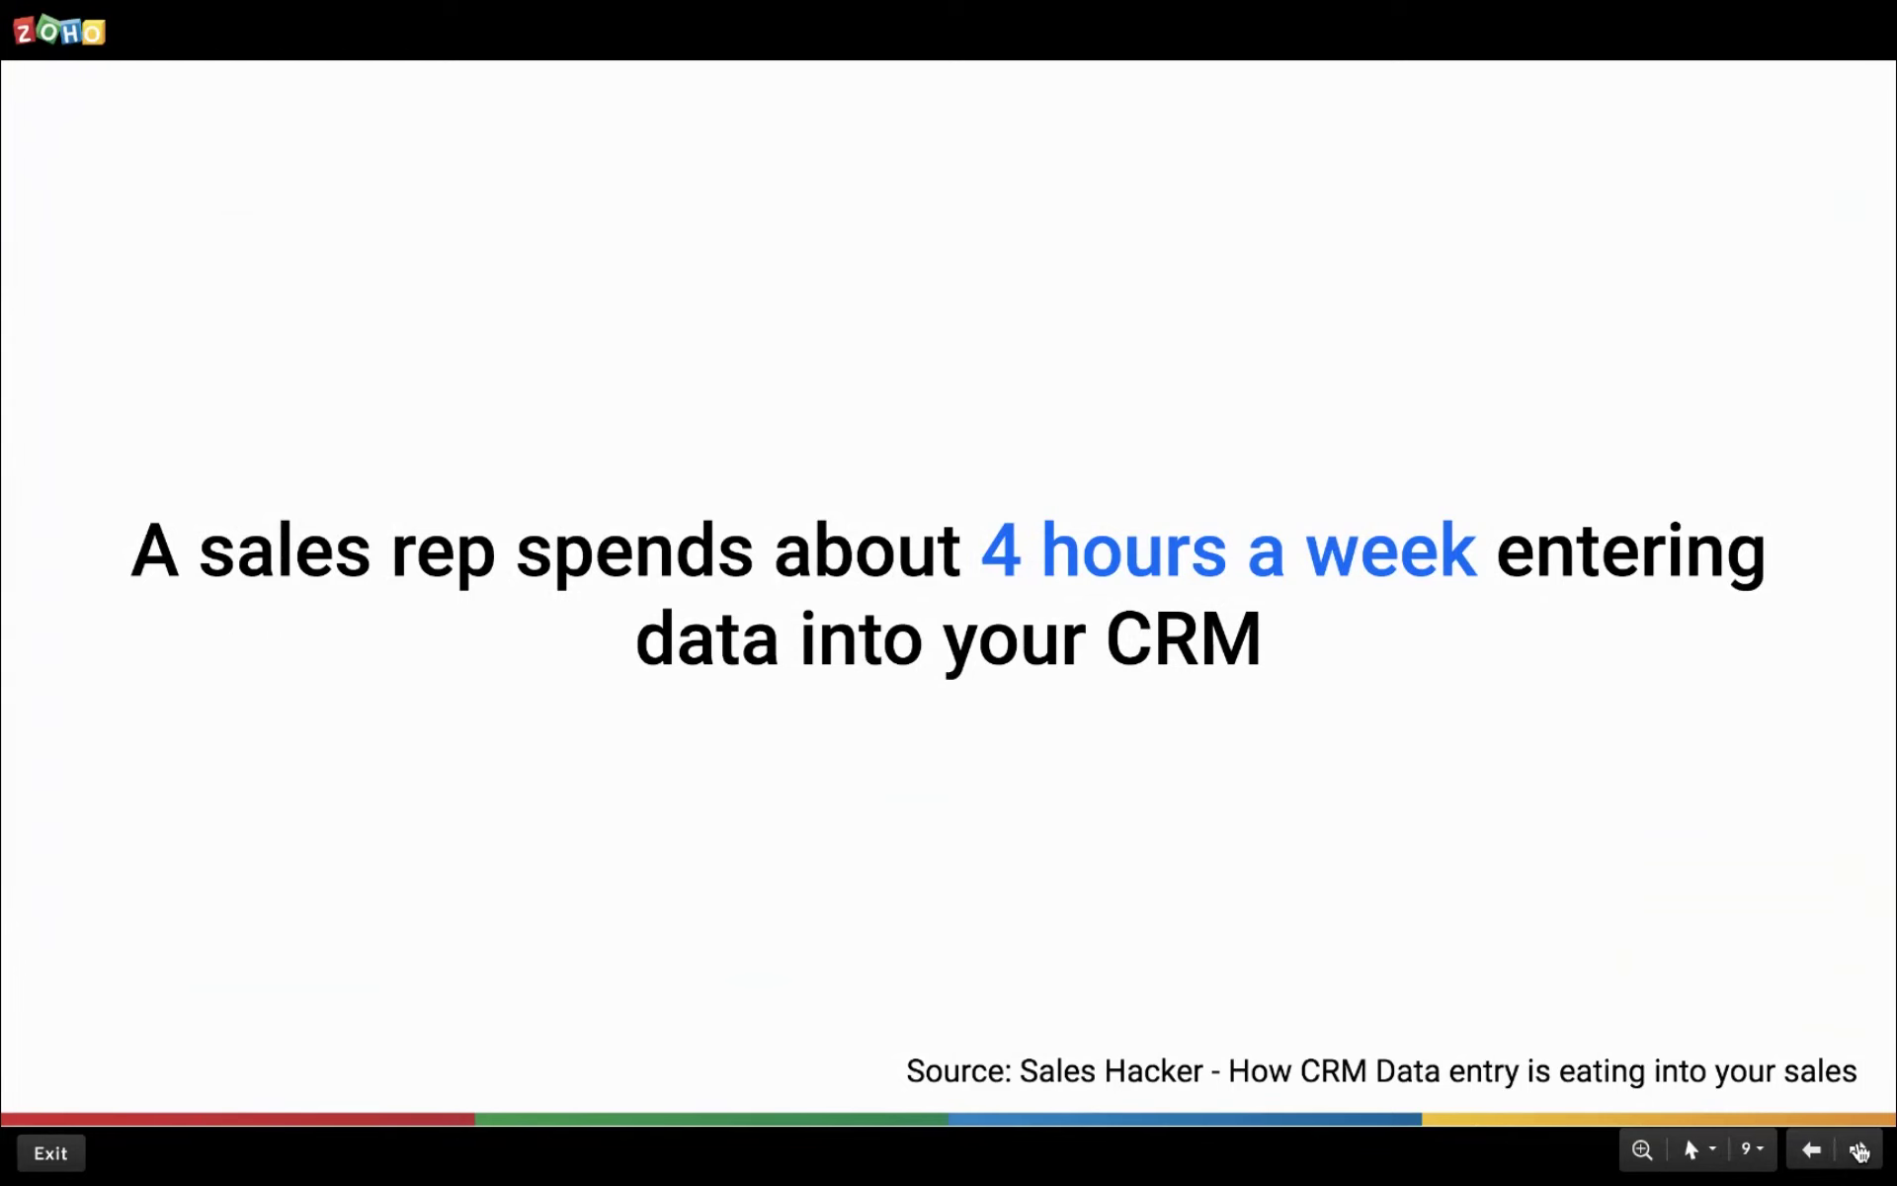
pyautogui.click(1858, 1150)
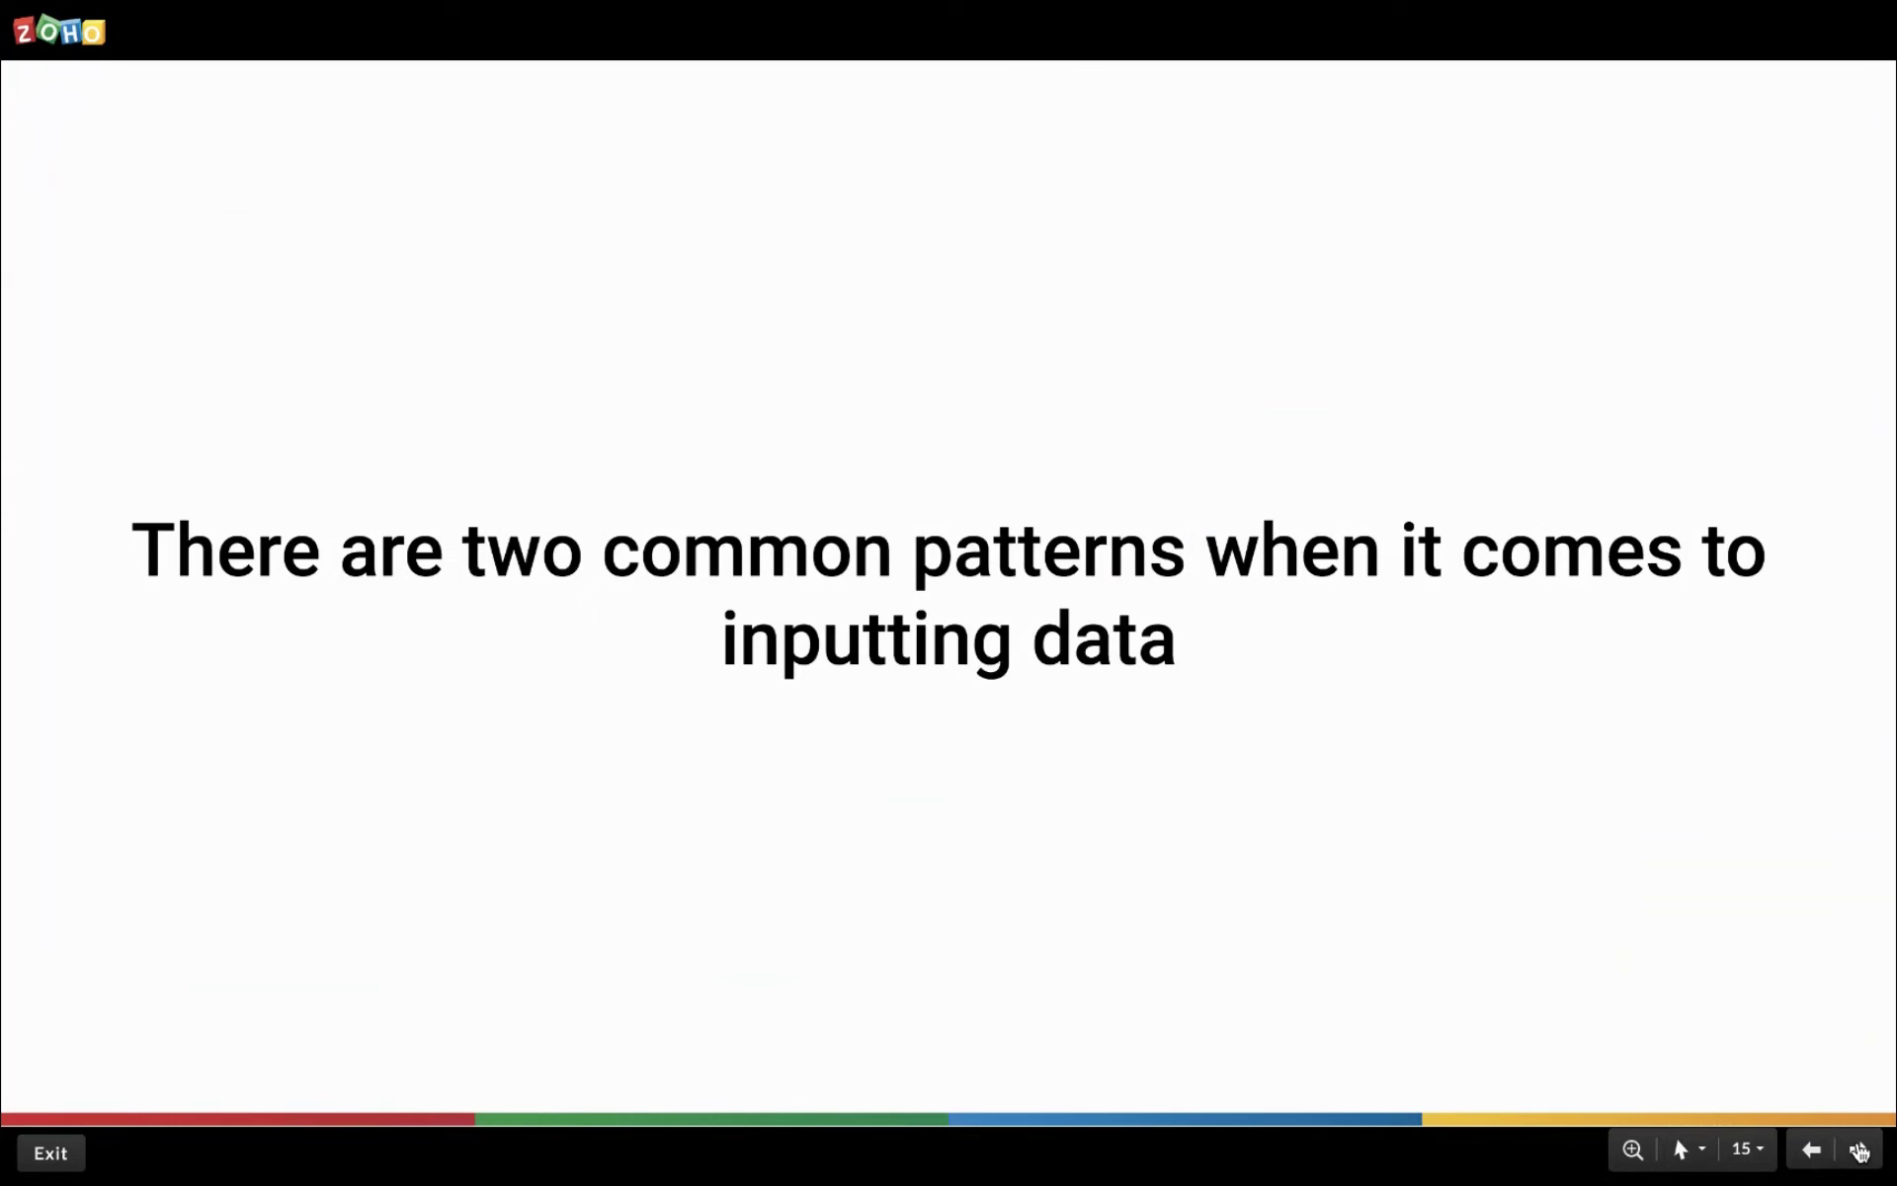
# Advance to slide 16, presenting the electronic form as a digital paper form.
pyautogui.click(1859, 1151)
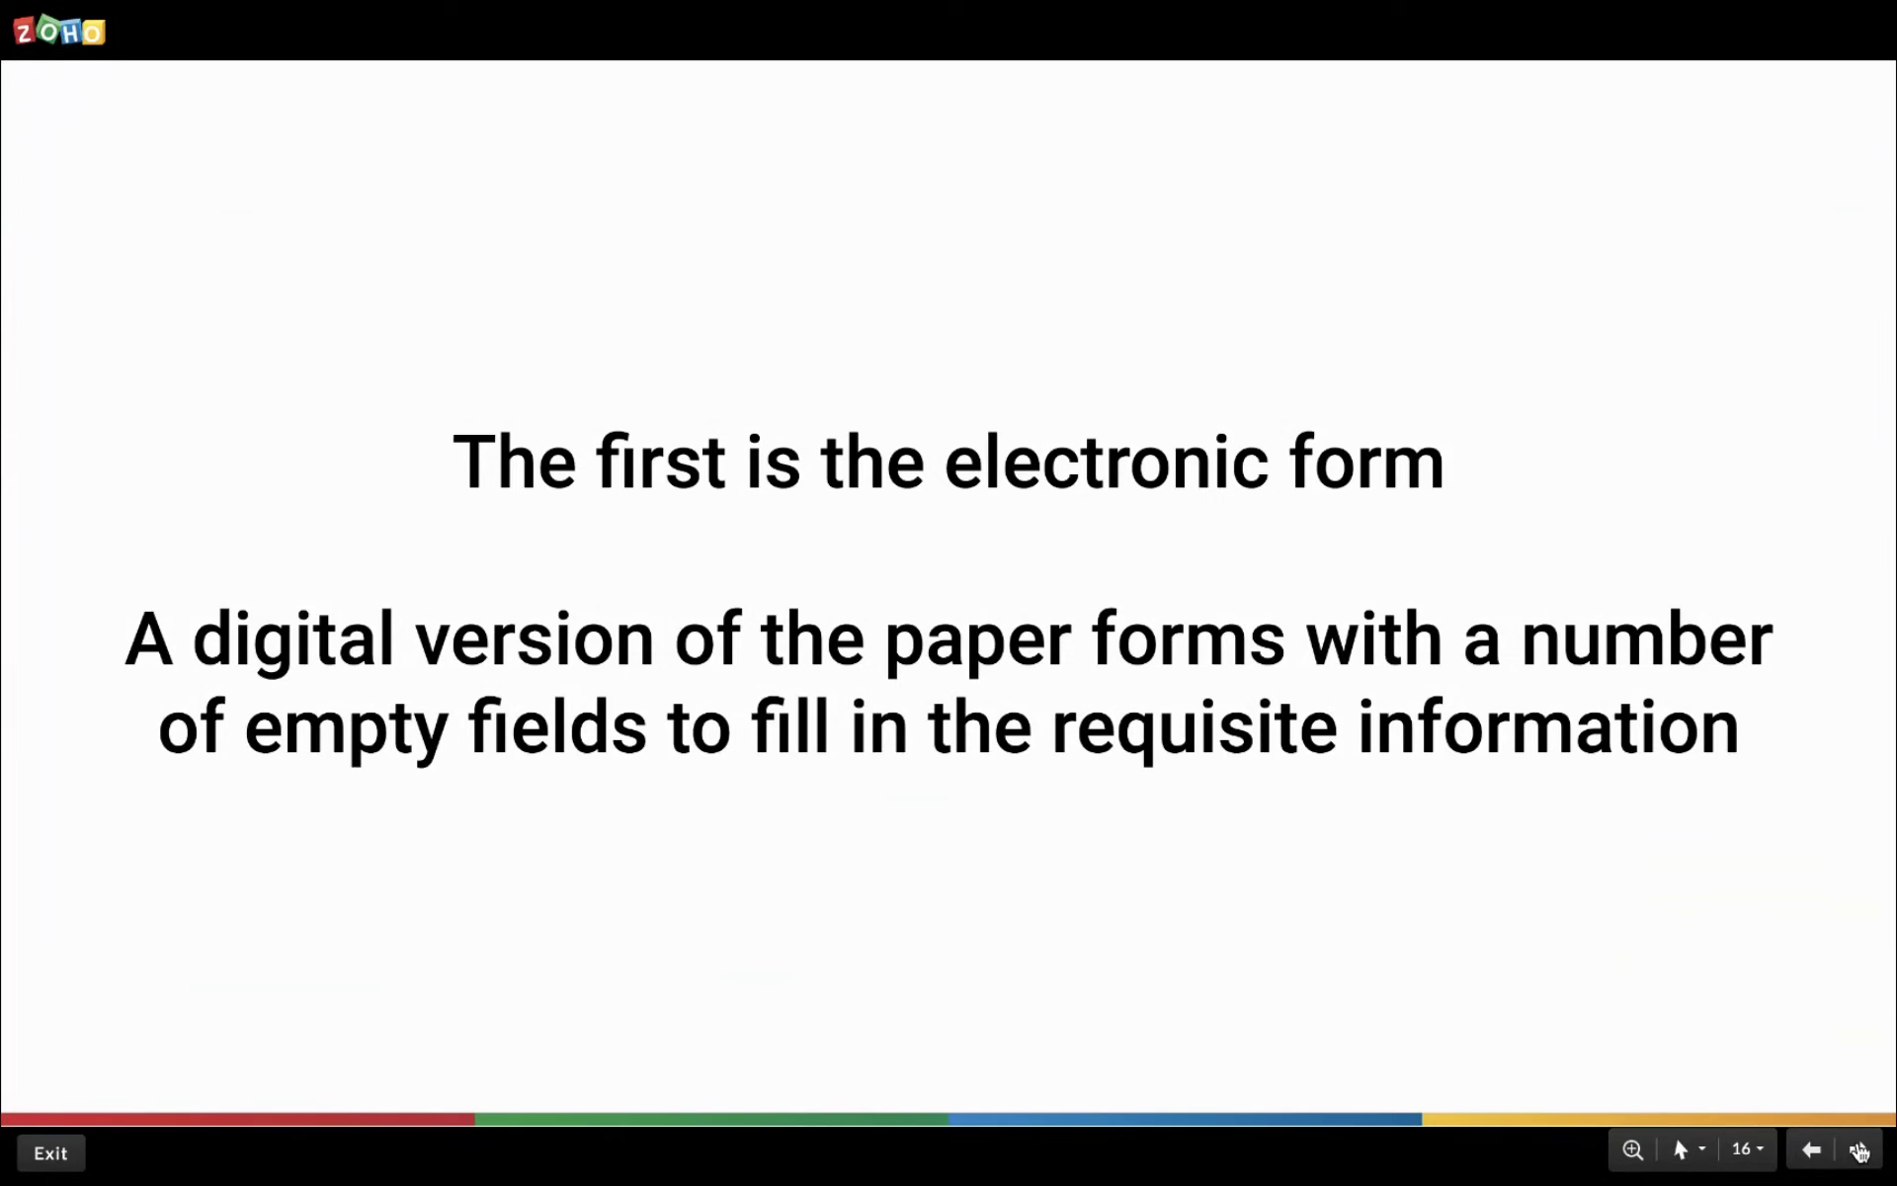
# Advance past the Create Lead form example and 'The second is to use a wizard' slide.
pyautogui.click(1858, 1151)
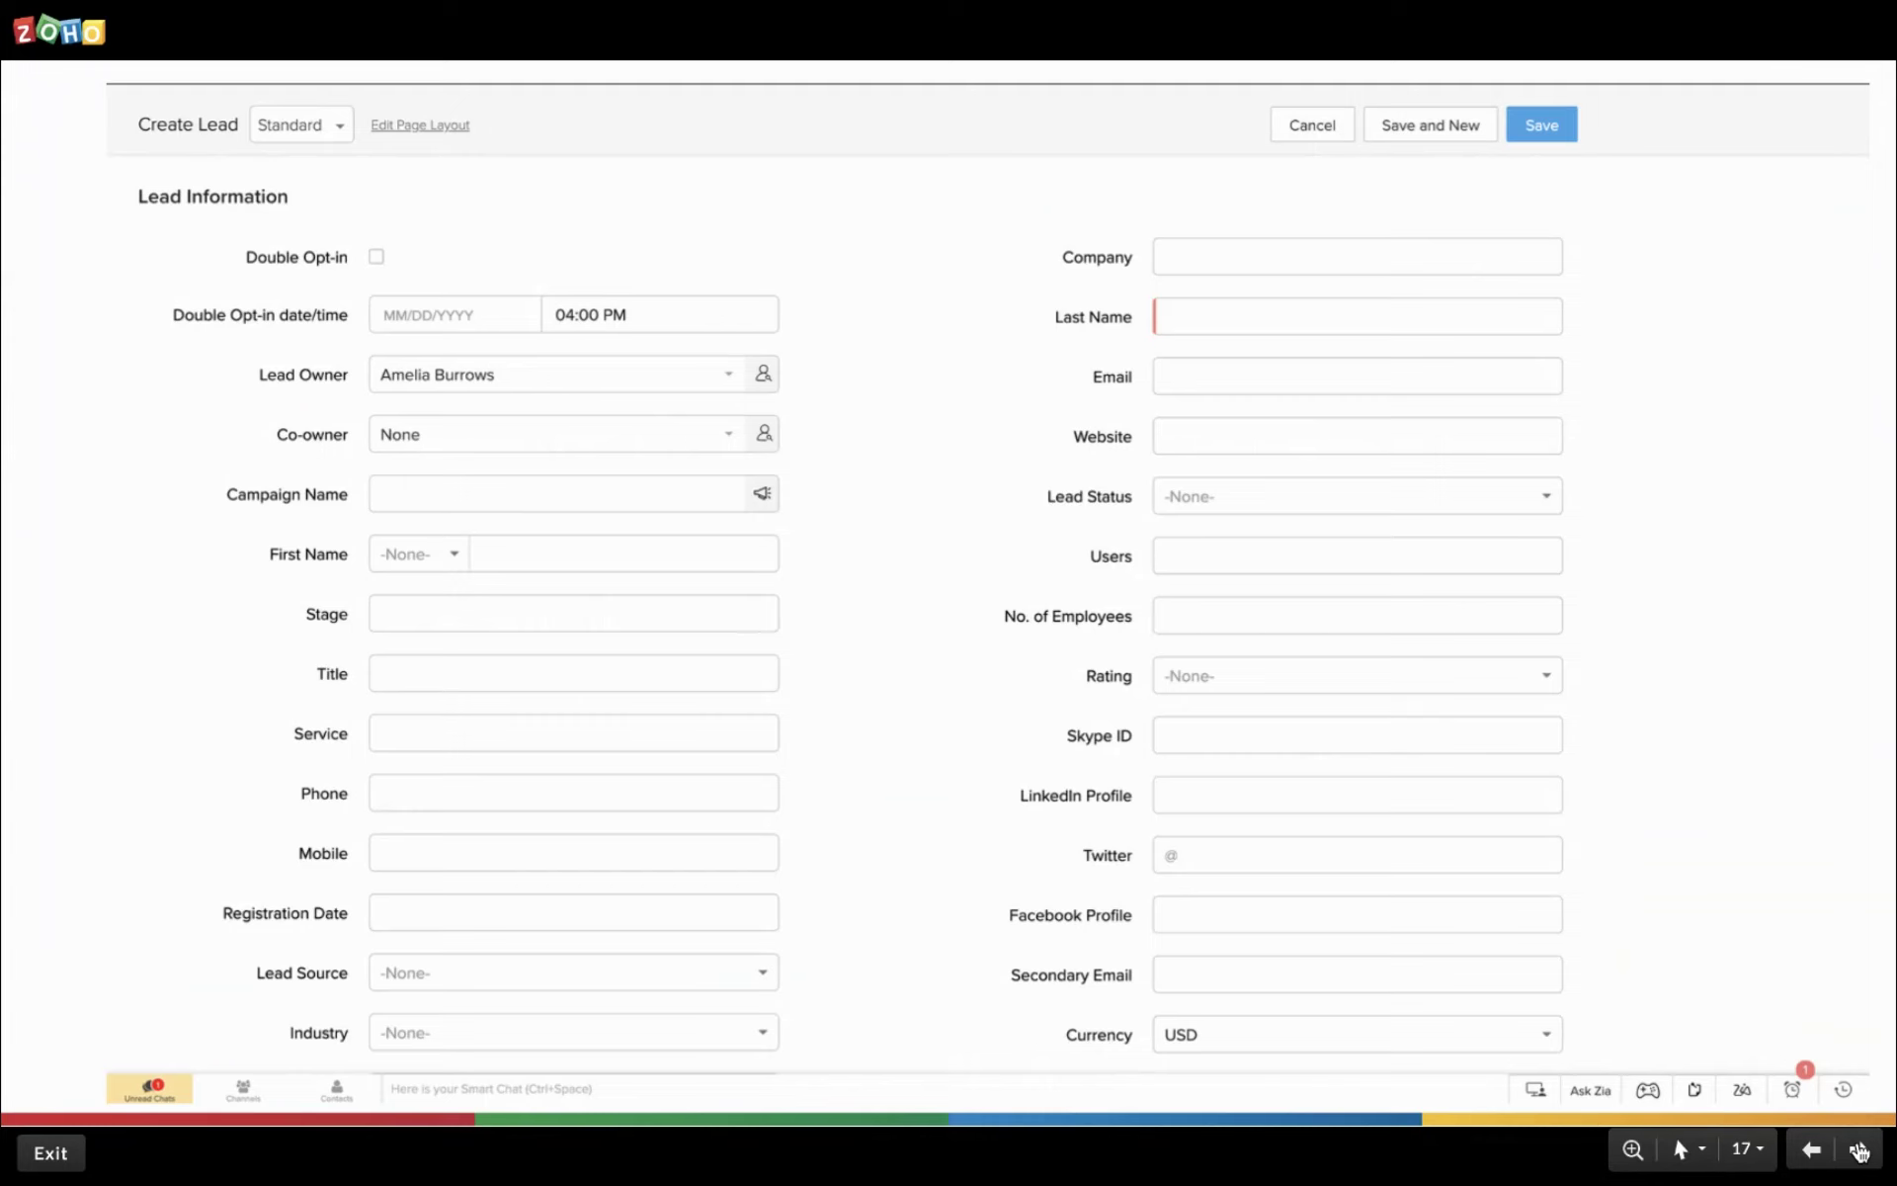
pyautogui.click(1858, 1150)
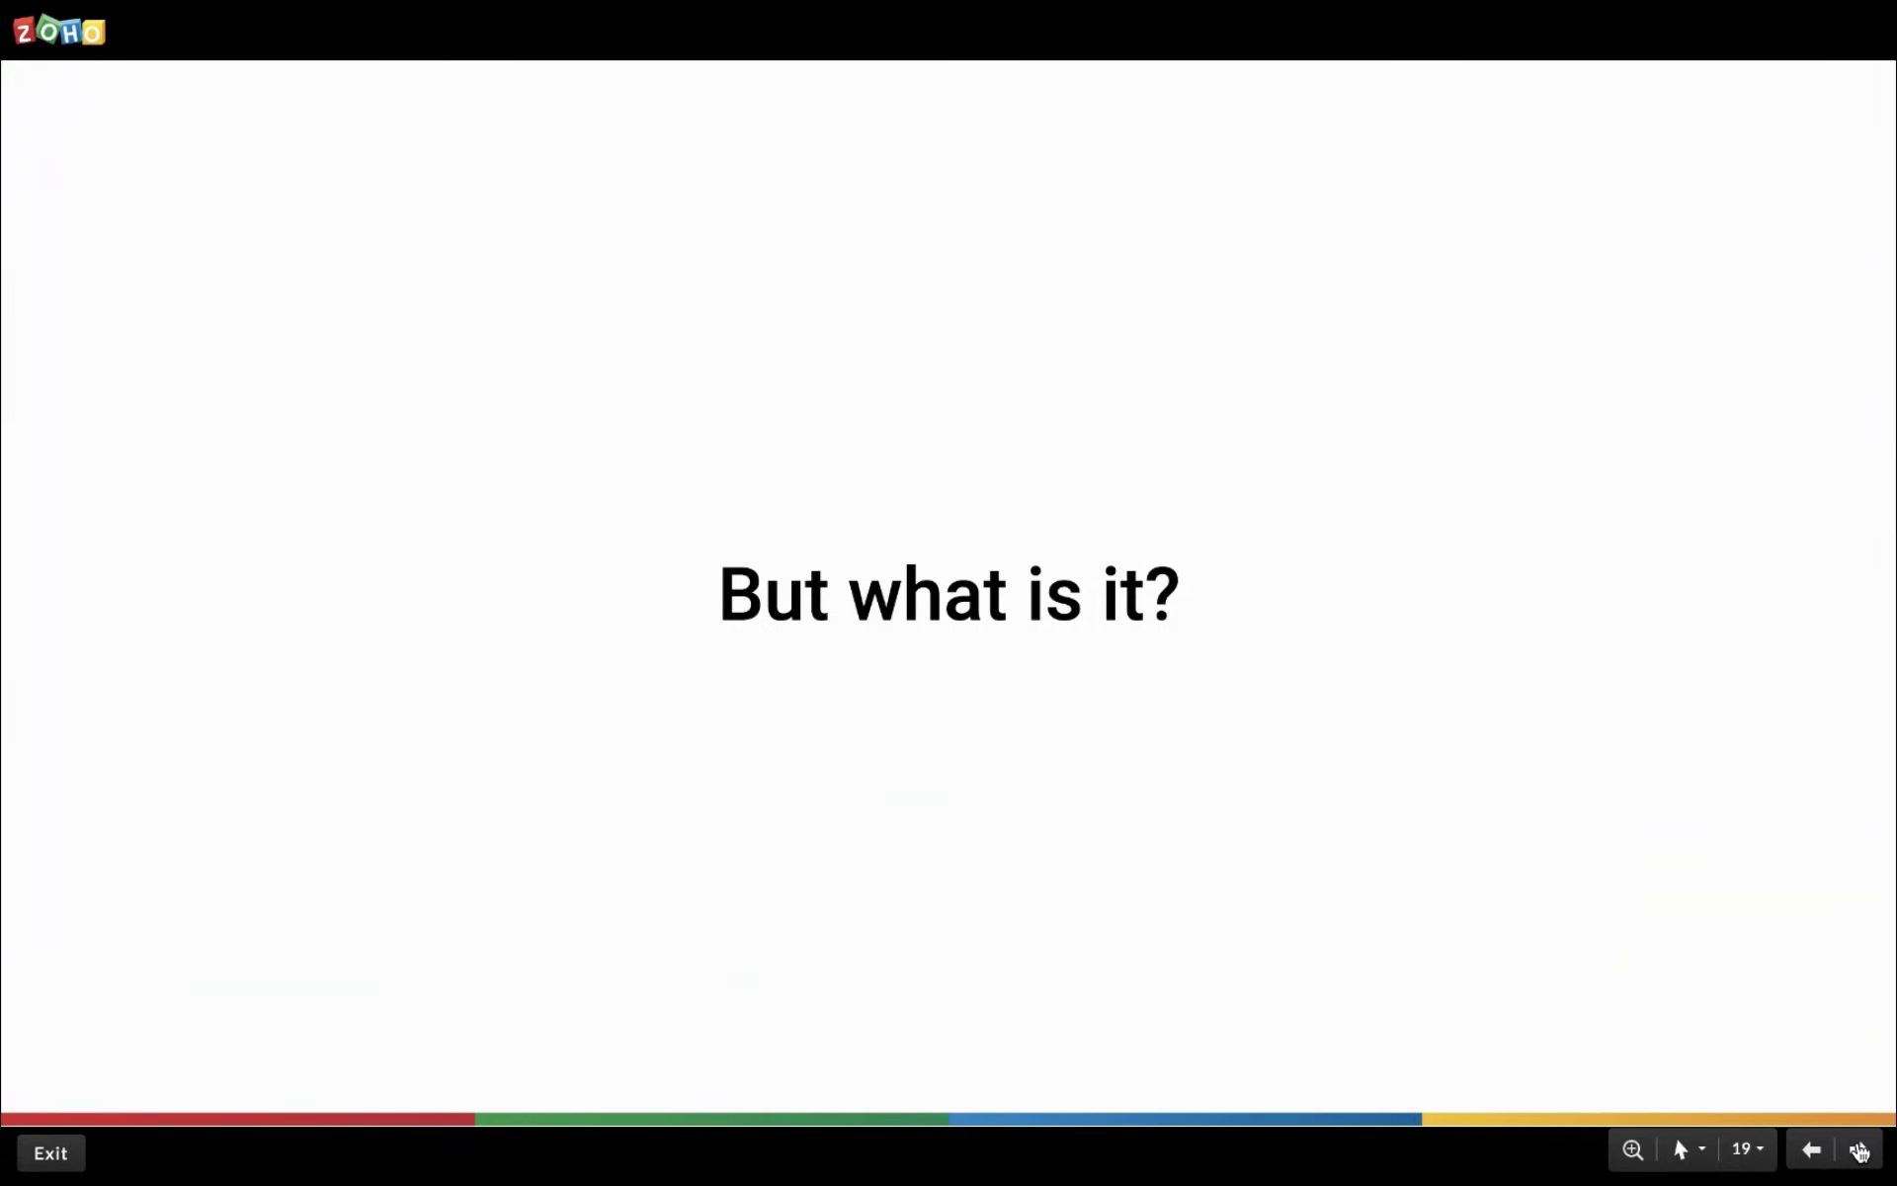
# Advance to slide 20 about everyone having installed software on their computers.
pyautogui.click(1859, 1151)
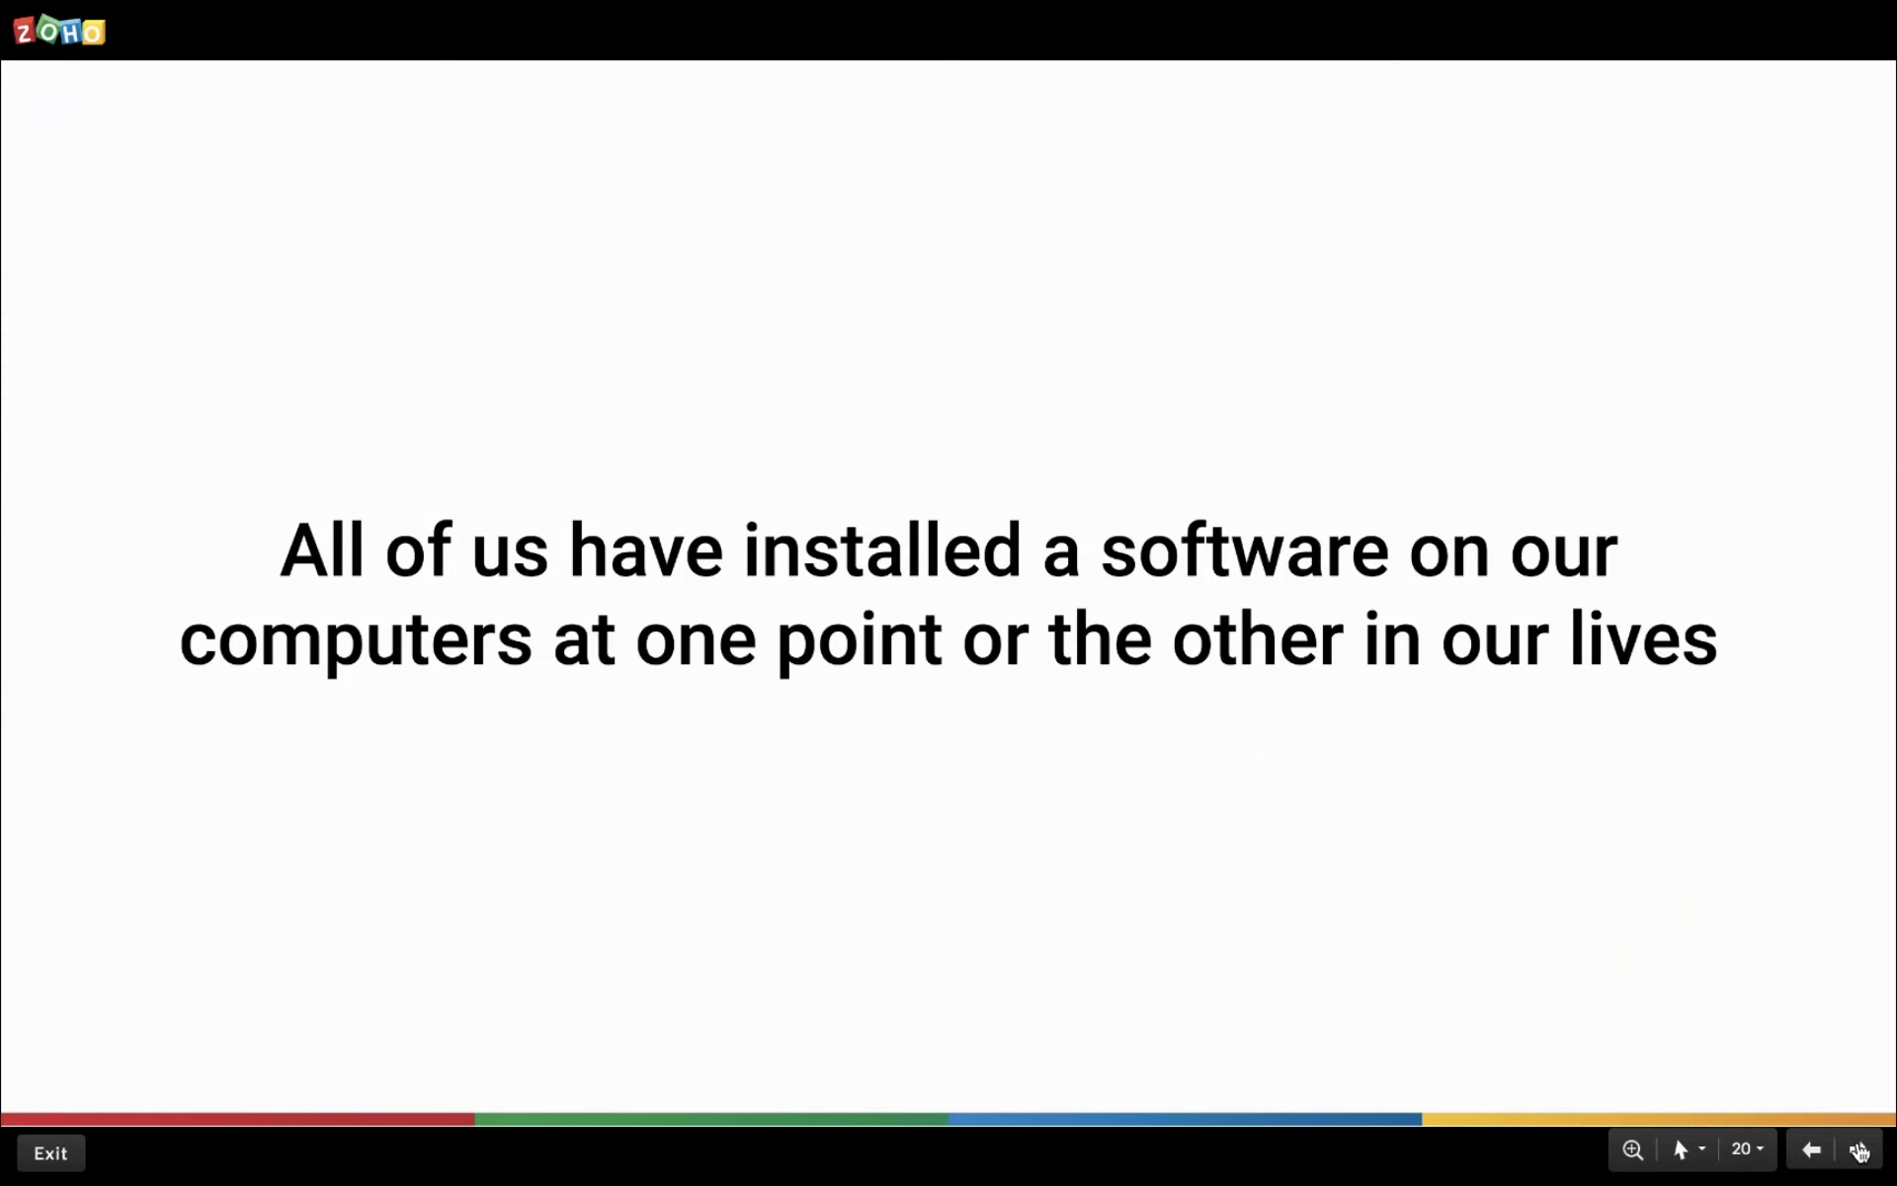
# Advance through the NVIDIA installer screenshot to slide 22 defining a wizard.
pyautogui.click(1857, 1151)
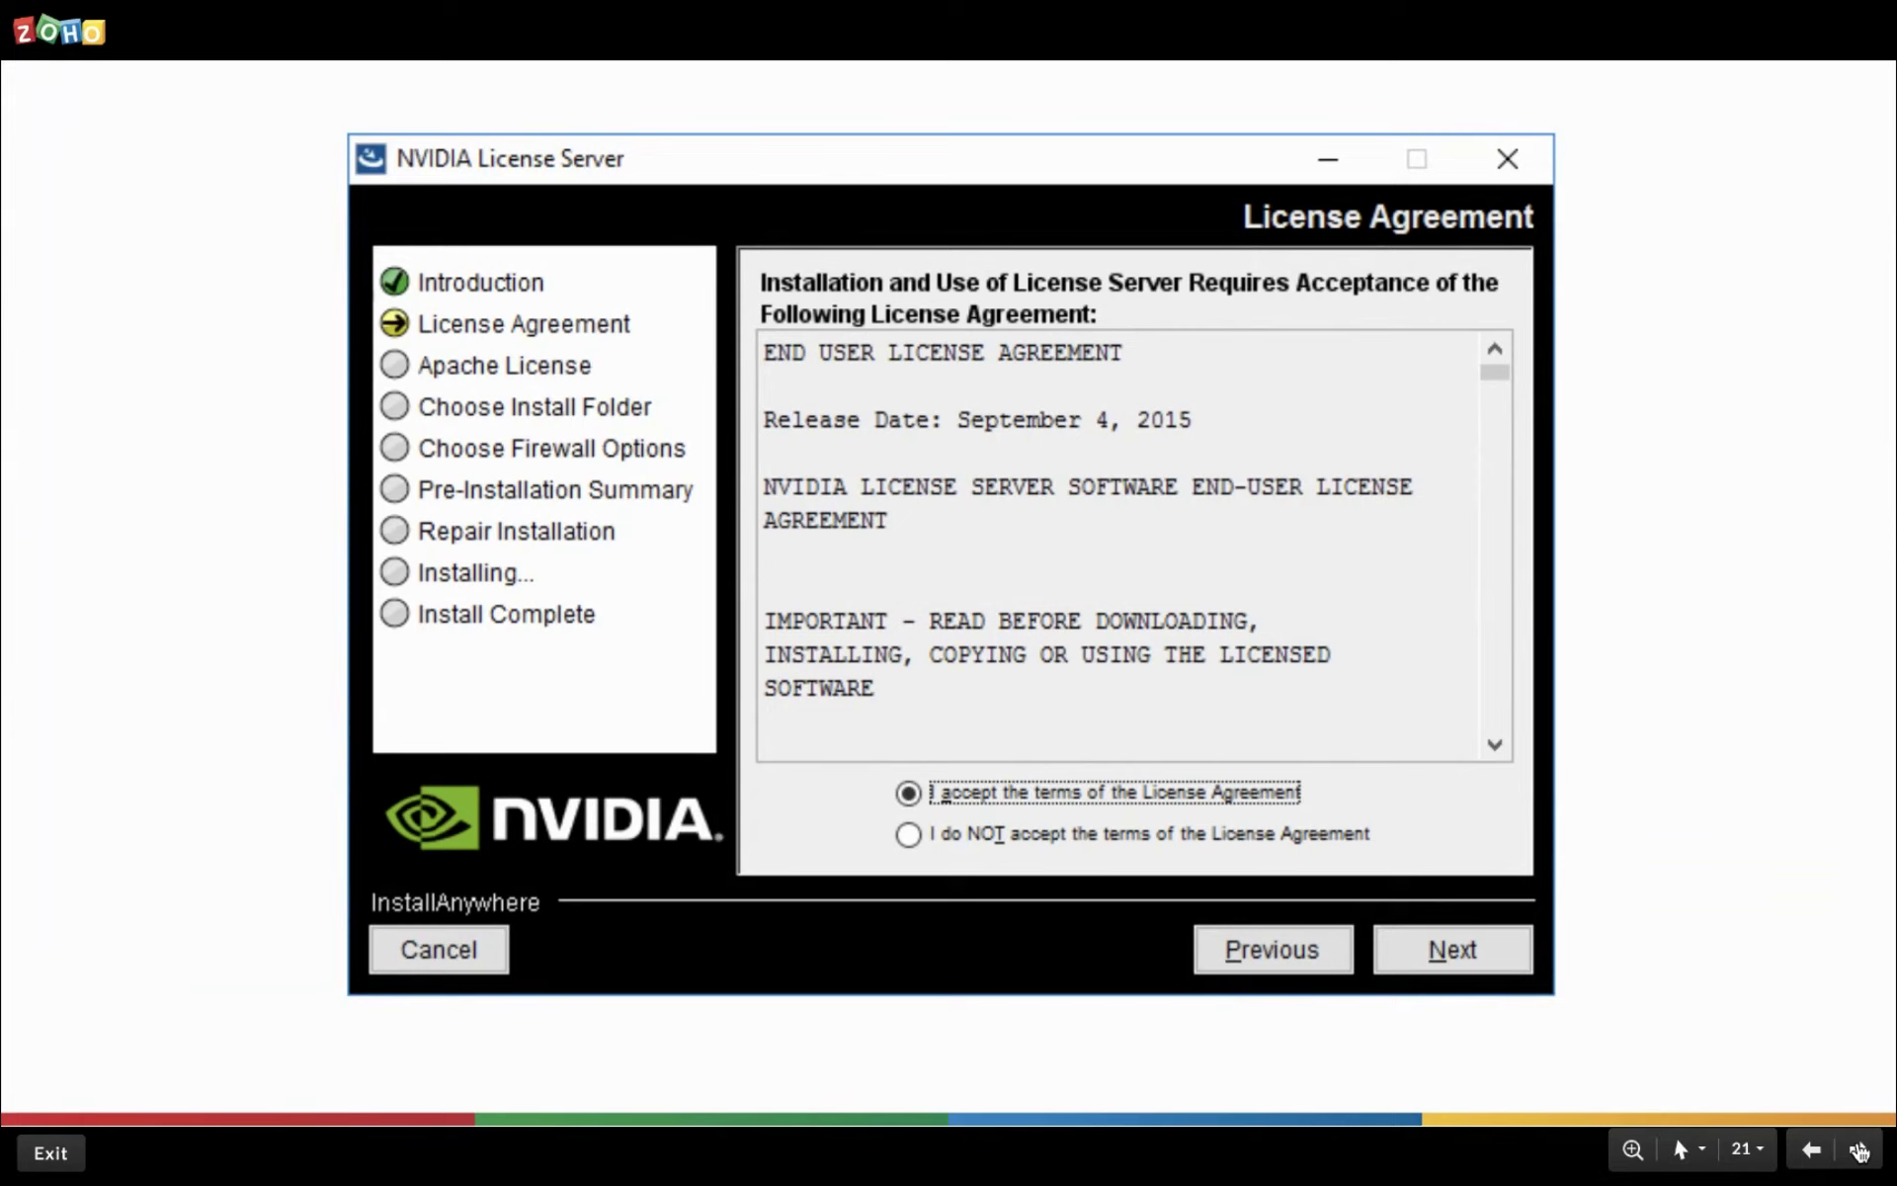
pyautogui.click(1858, 1152)
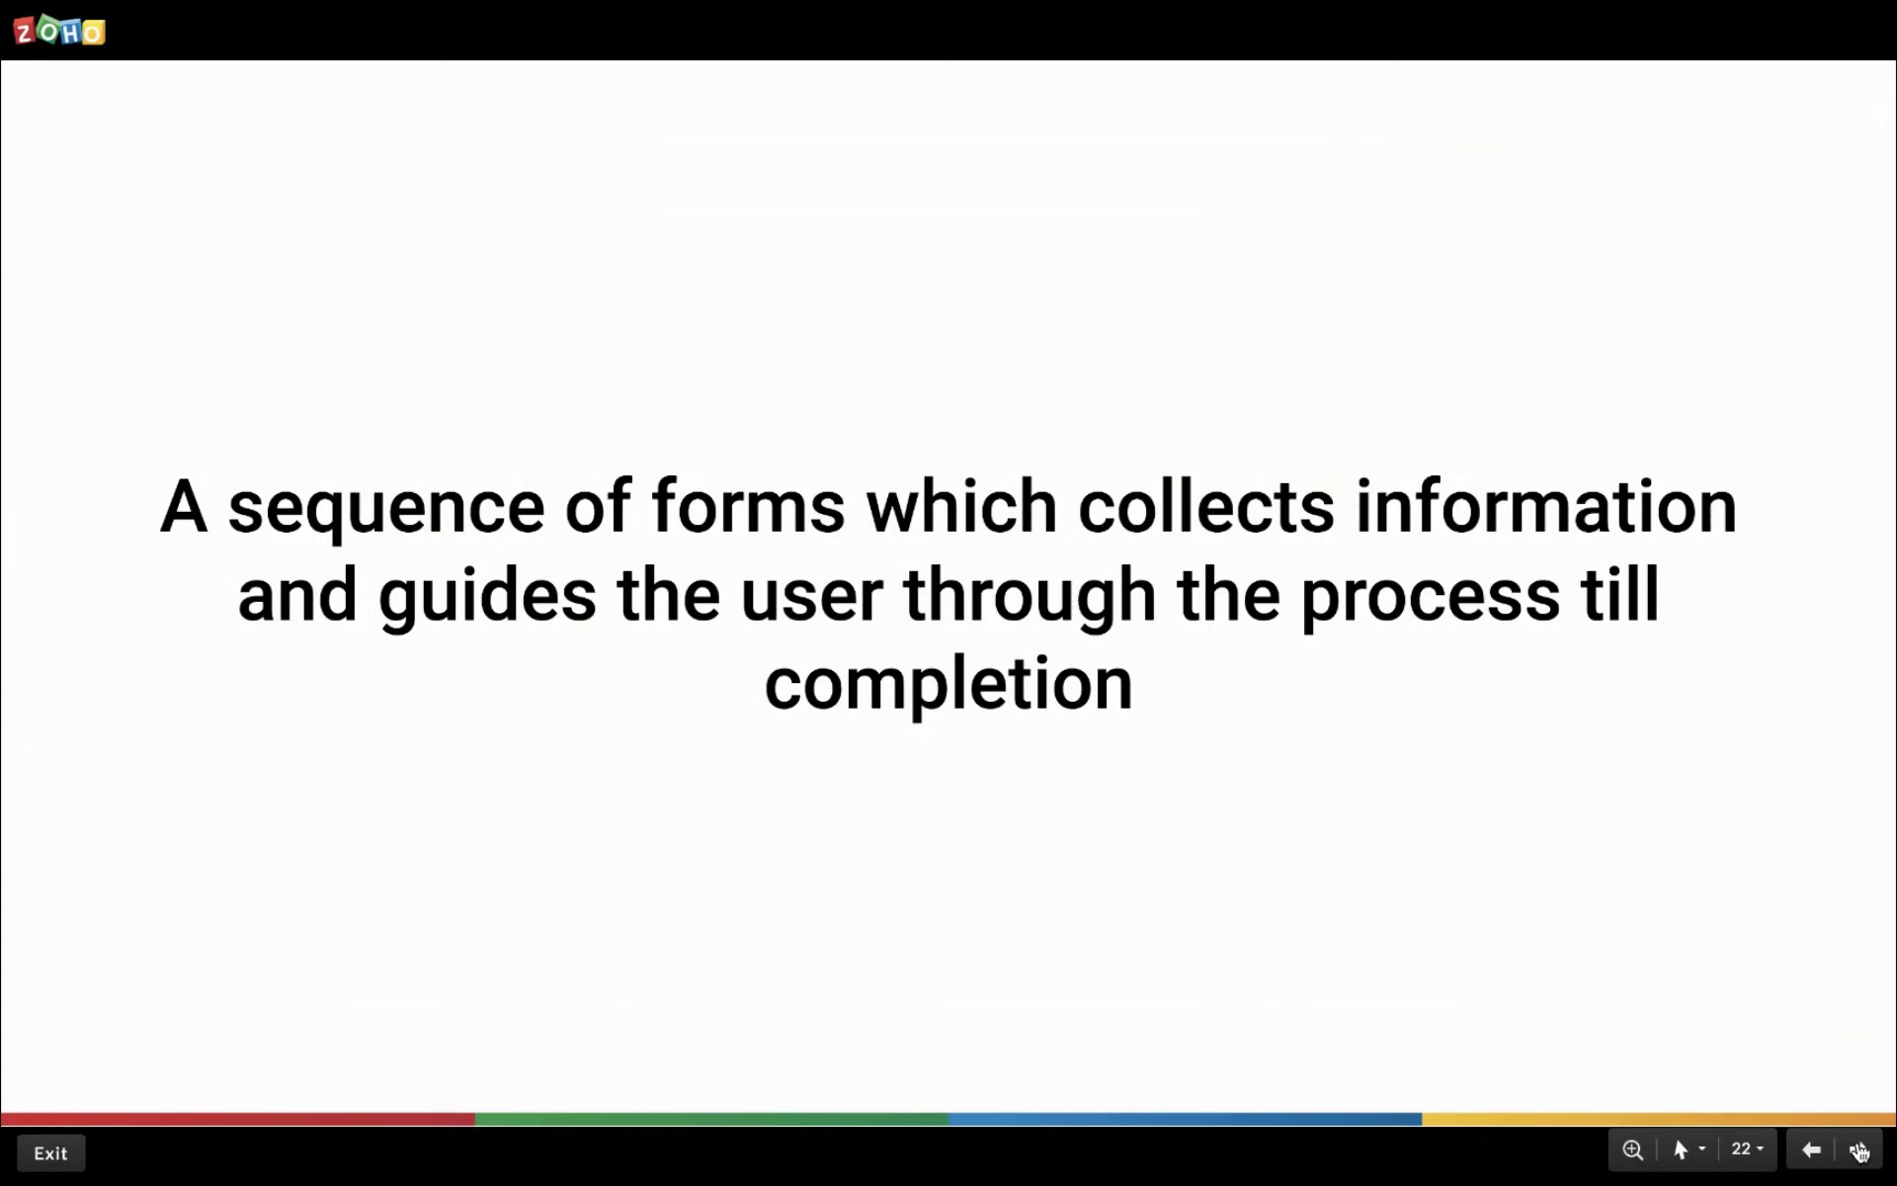
# Advance past the sales rep question to slide 24 on breaking forms into contextual sequences.
pyautogui.click(1858, 1151)
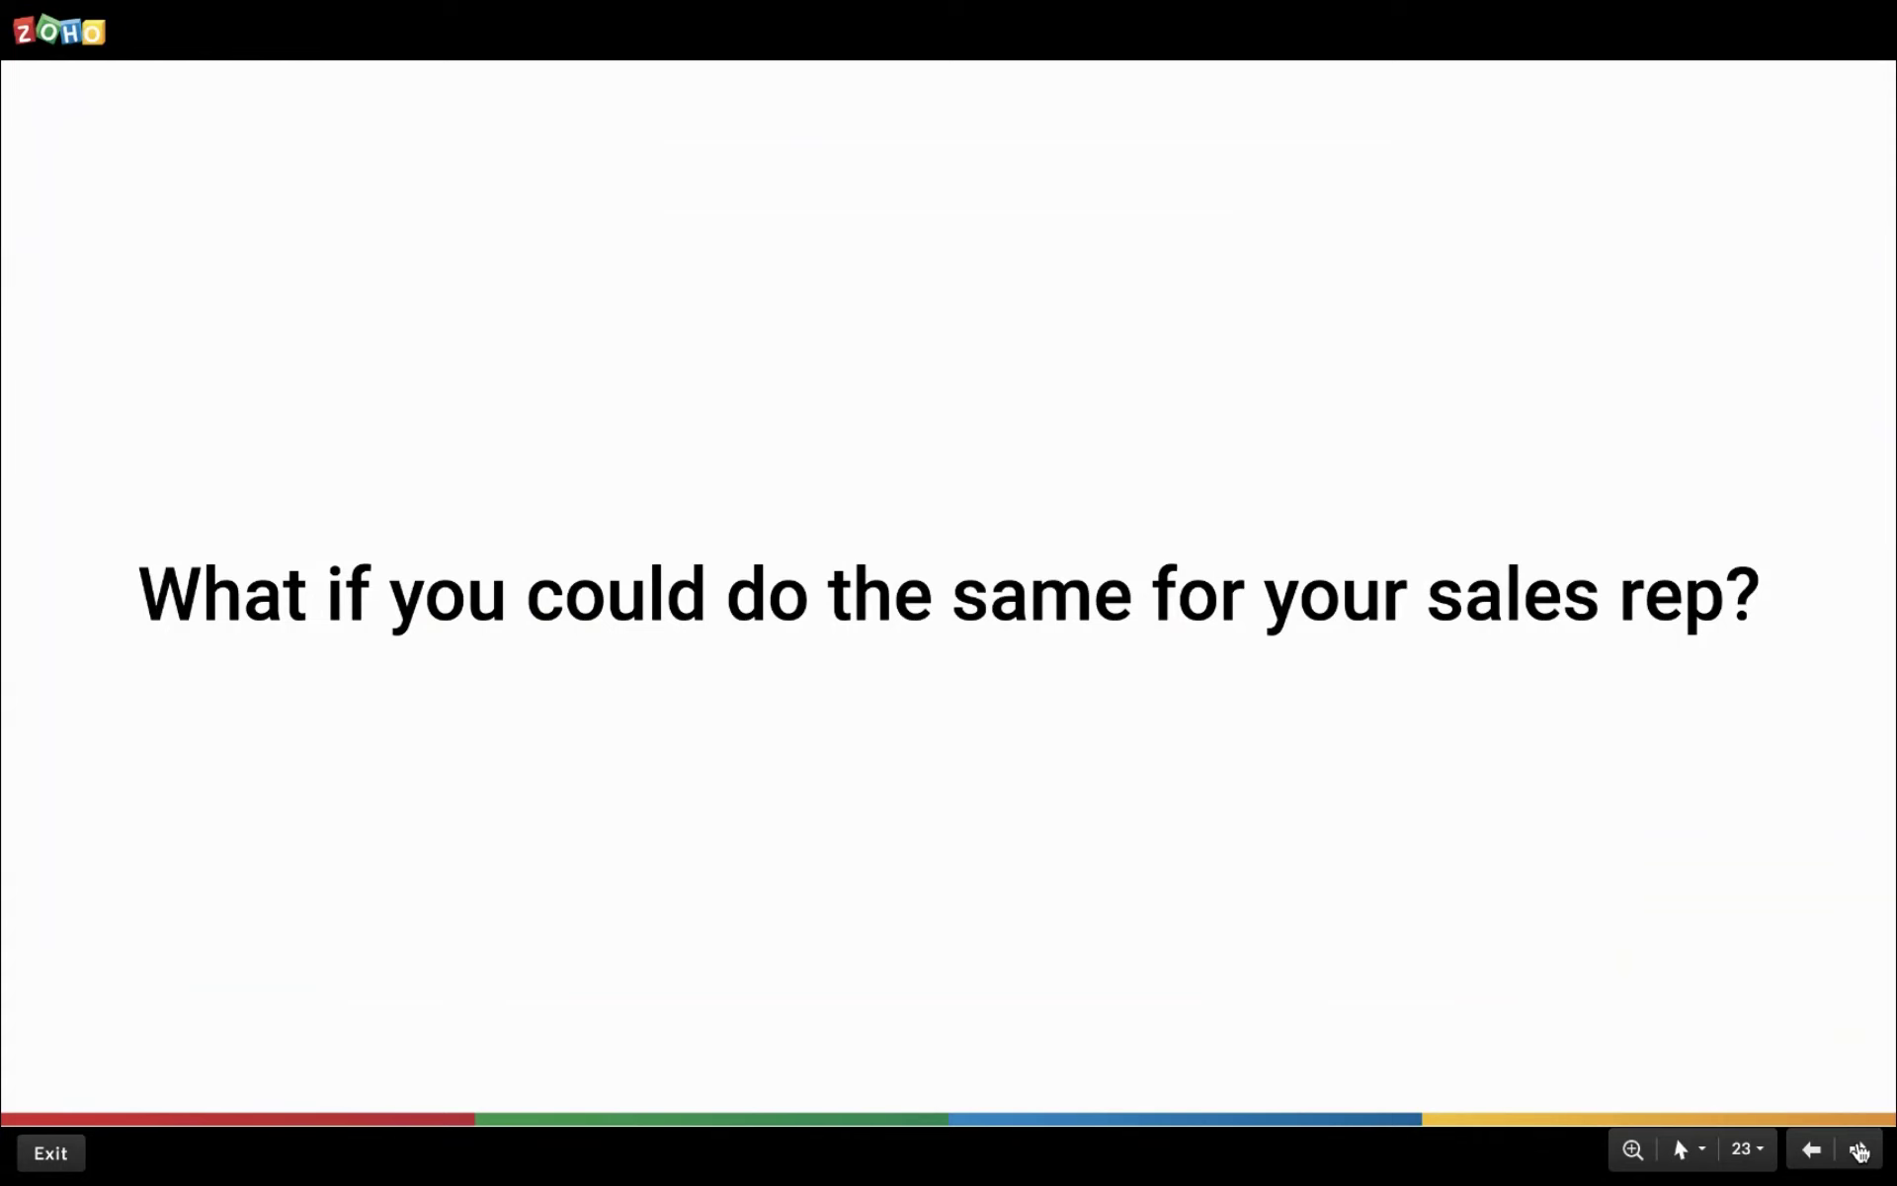
pyautogui.click(1857, 1151)
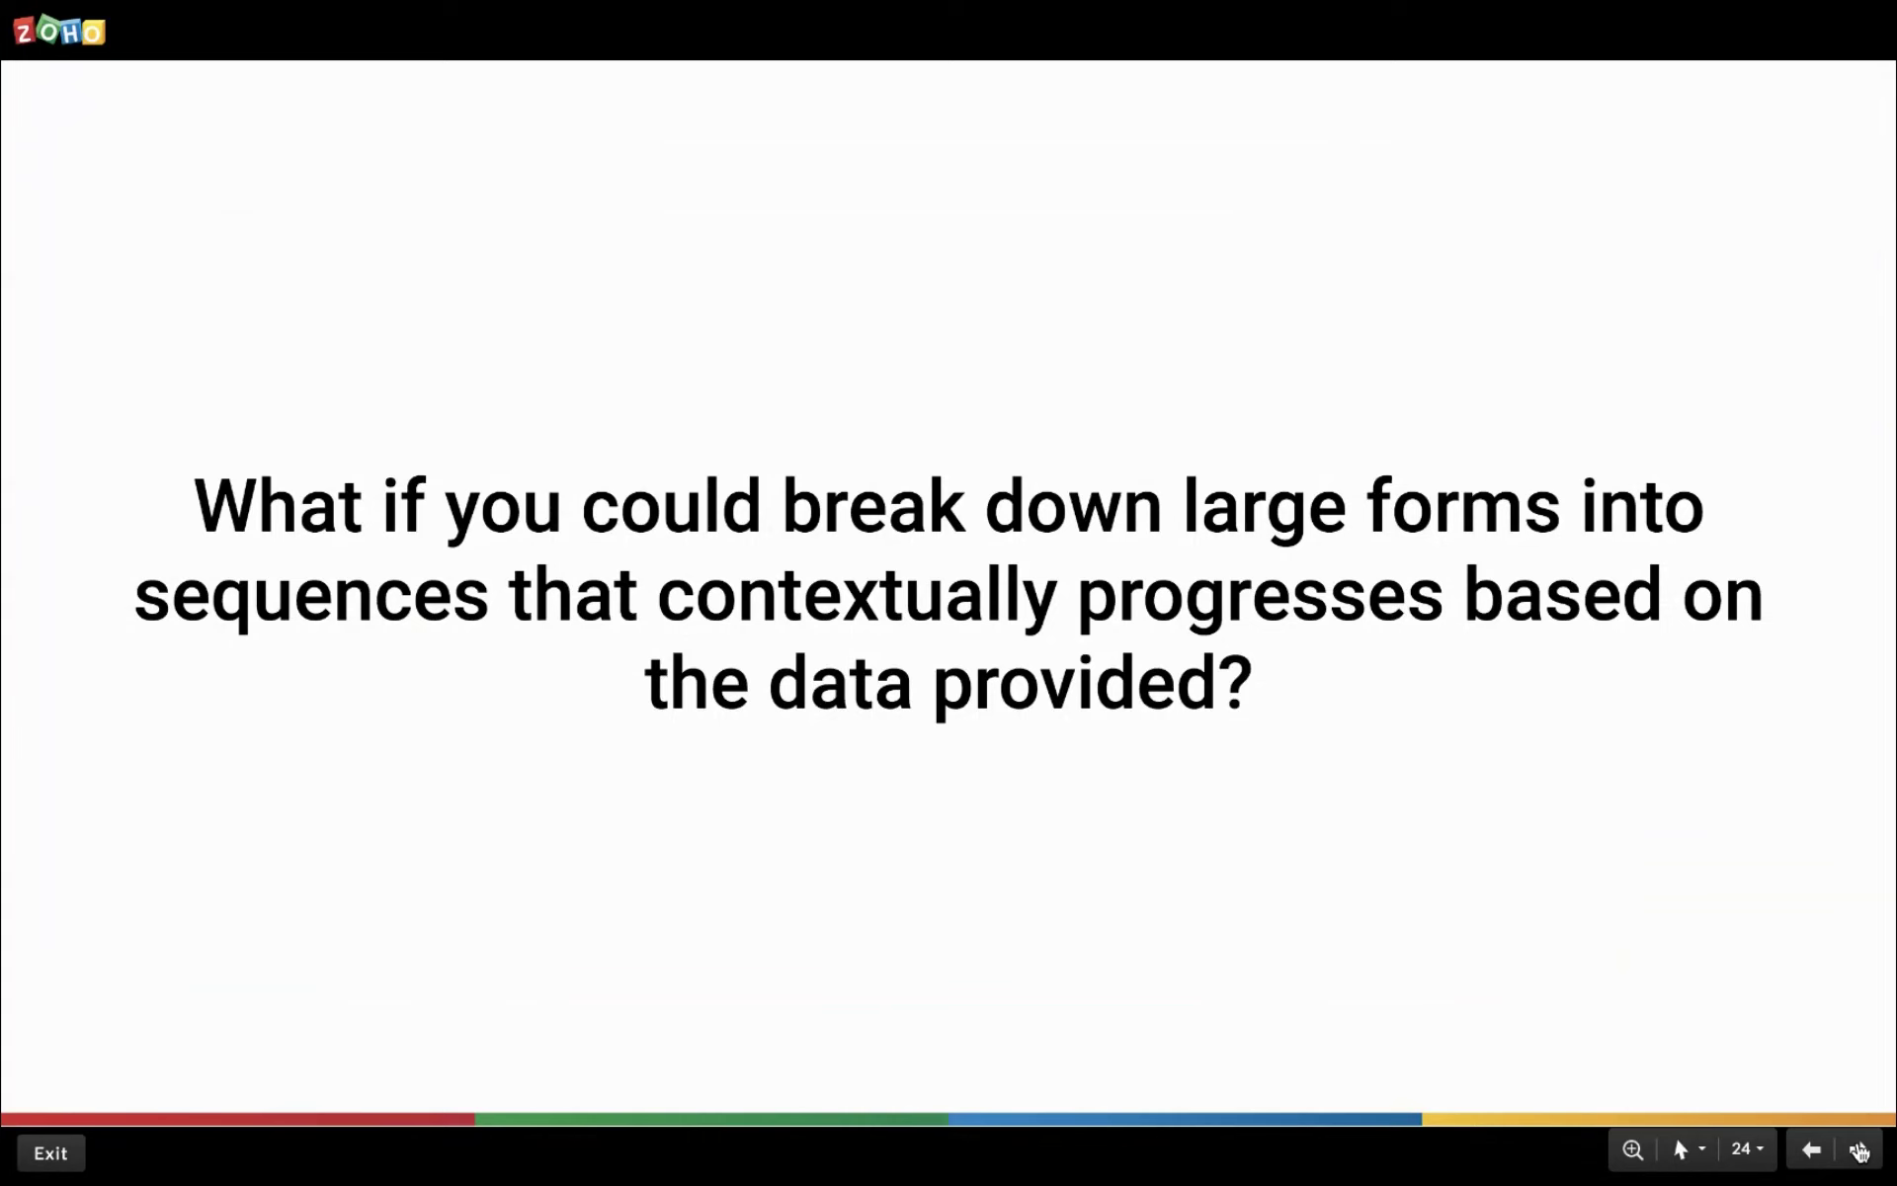
# Advance past slide 25 on reps seeing only needed fields to slide 26.
pyautogui.click(1858, 1151)
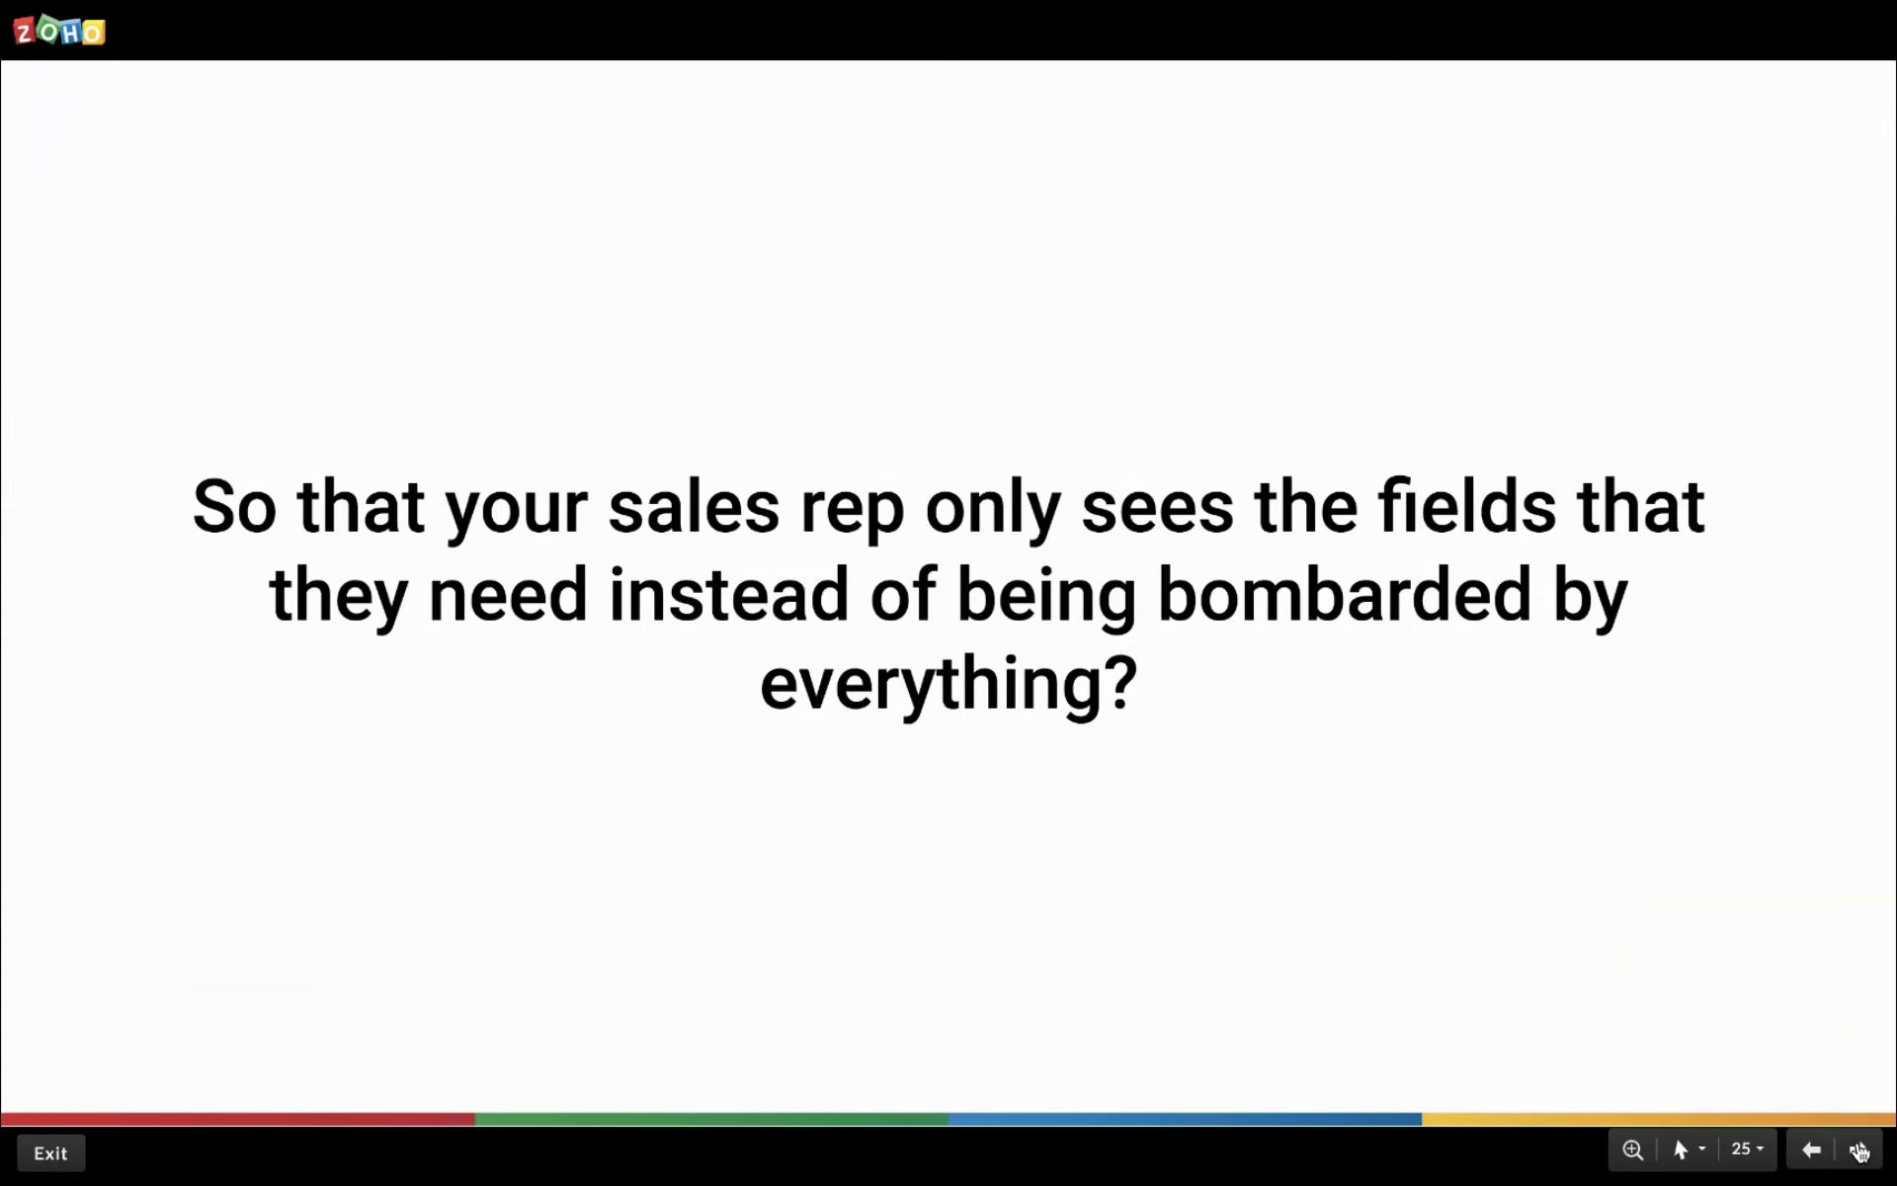
pyautogui.click(1858, 1151)
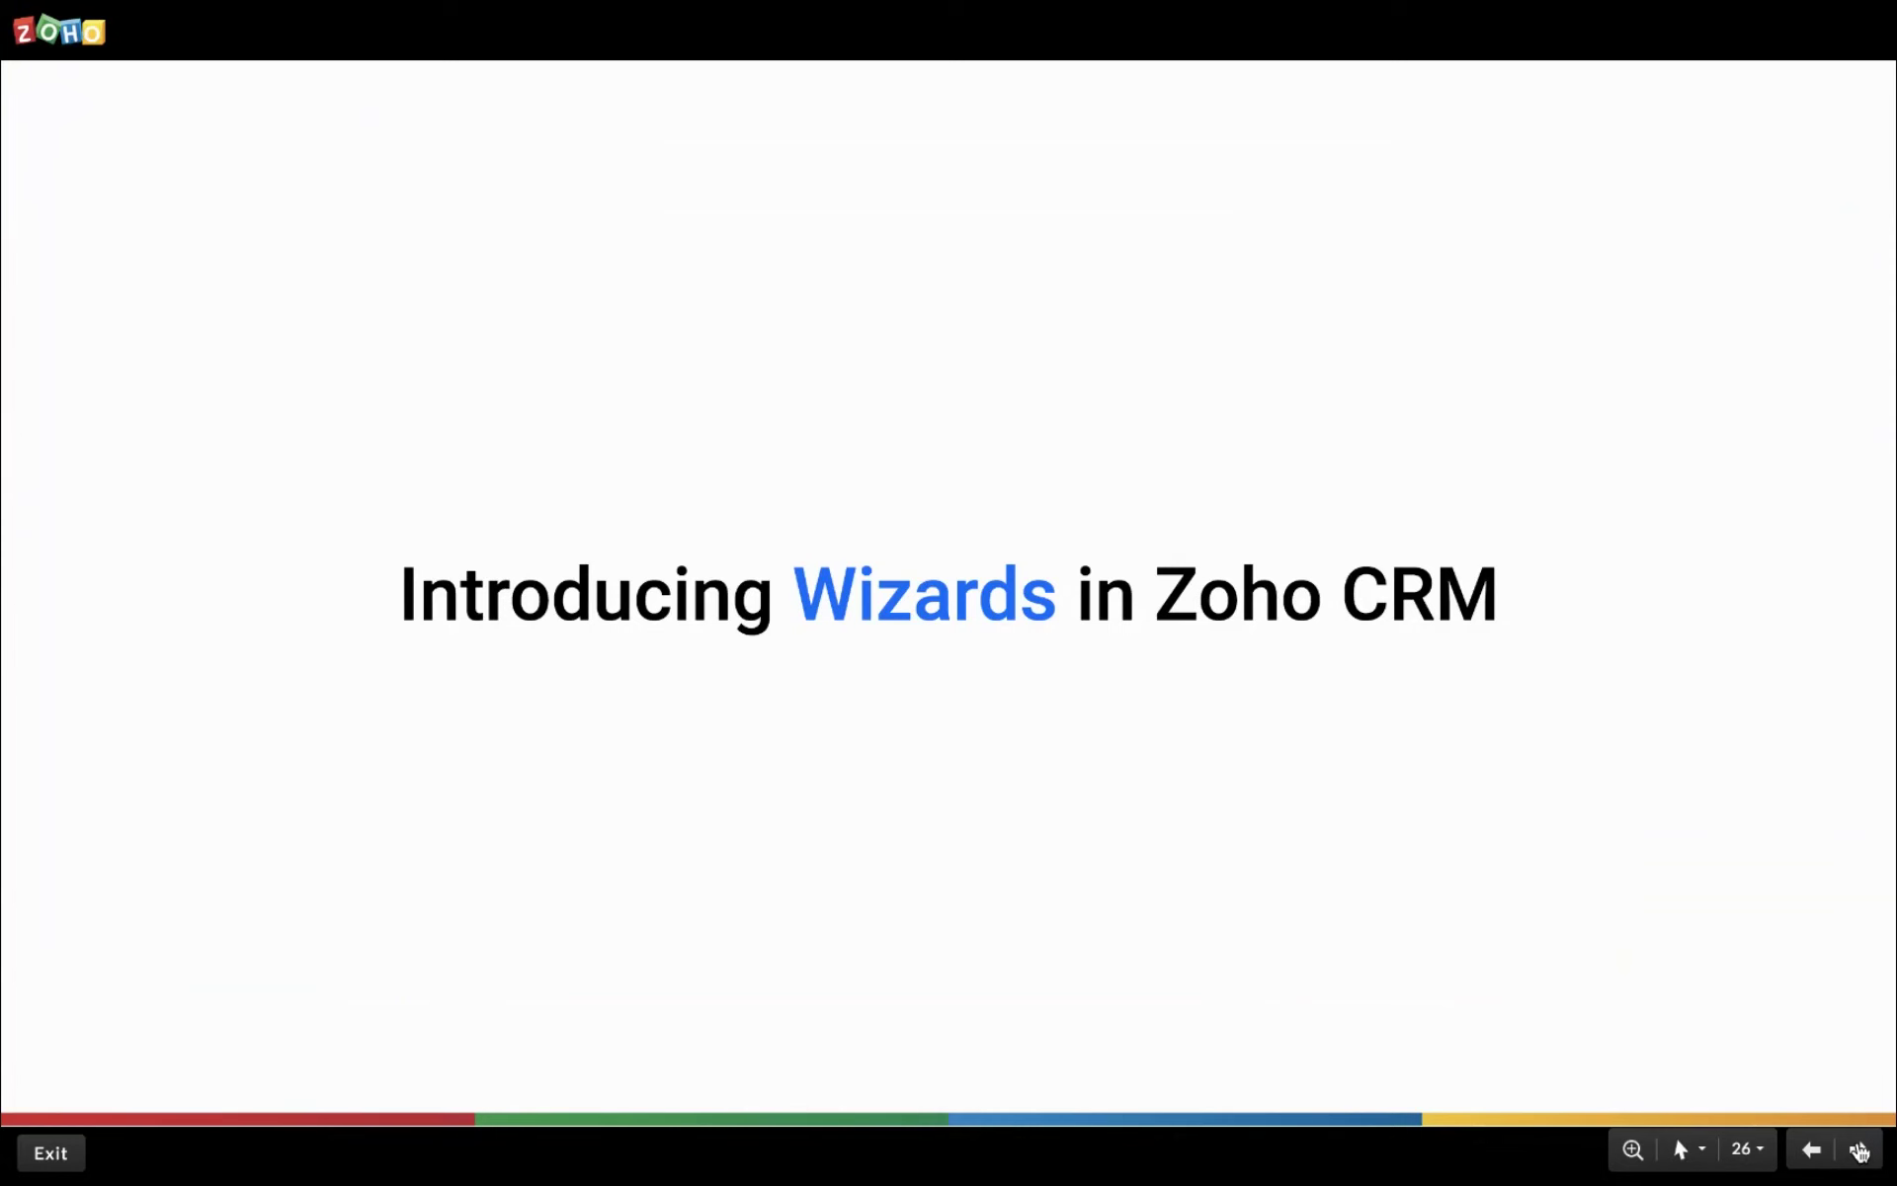
# Advance to slide 29 on Wizards creating records with crisp, navigable forms.
pyautogui.click(1859, 1151)
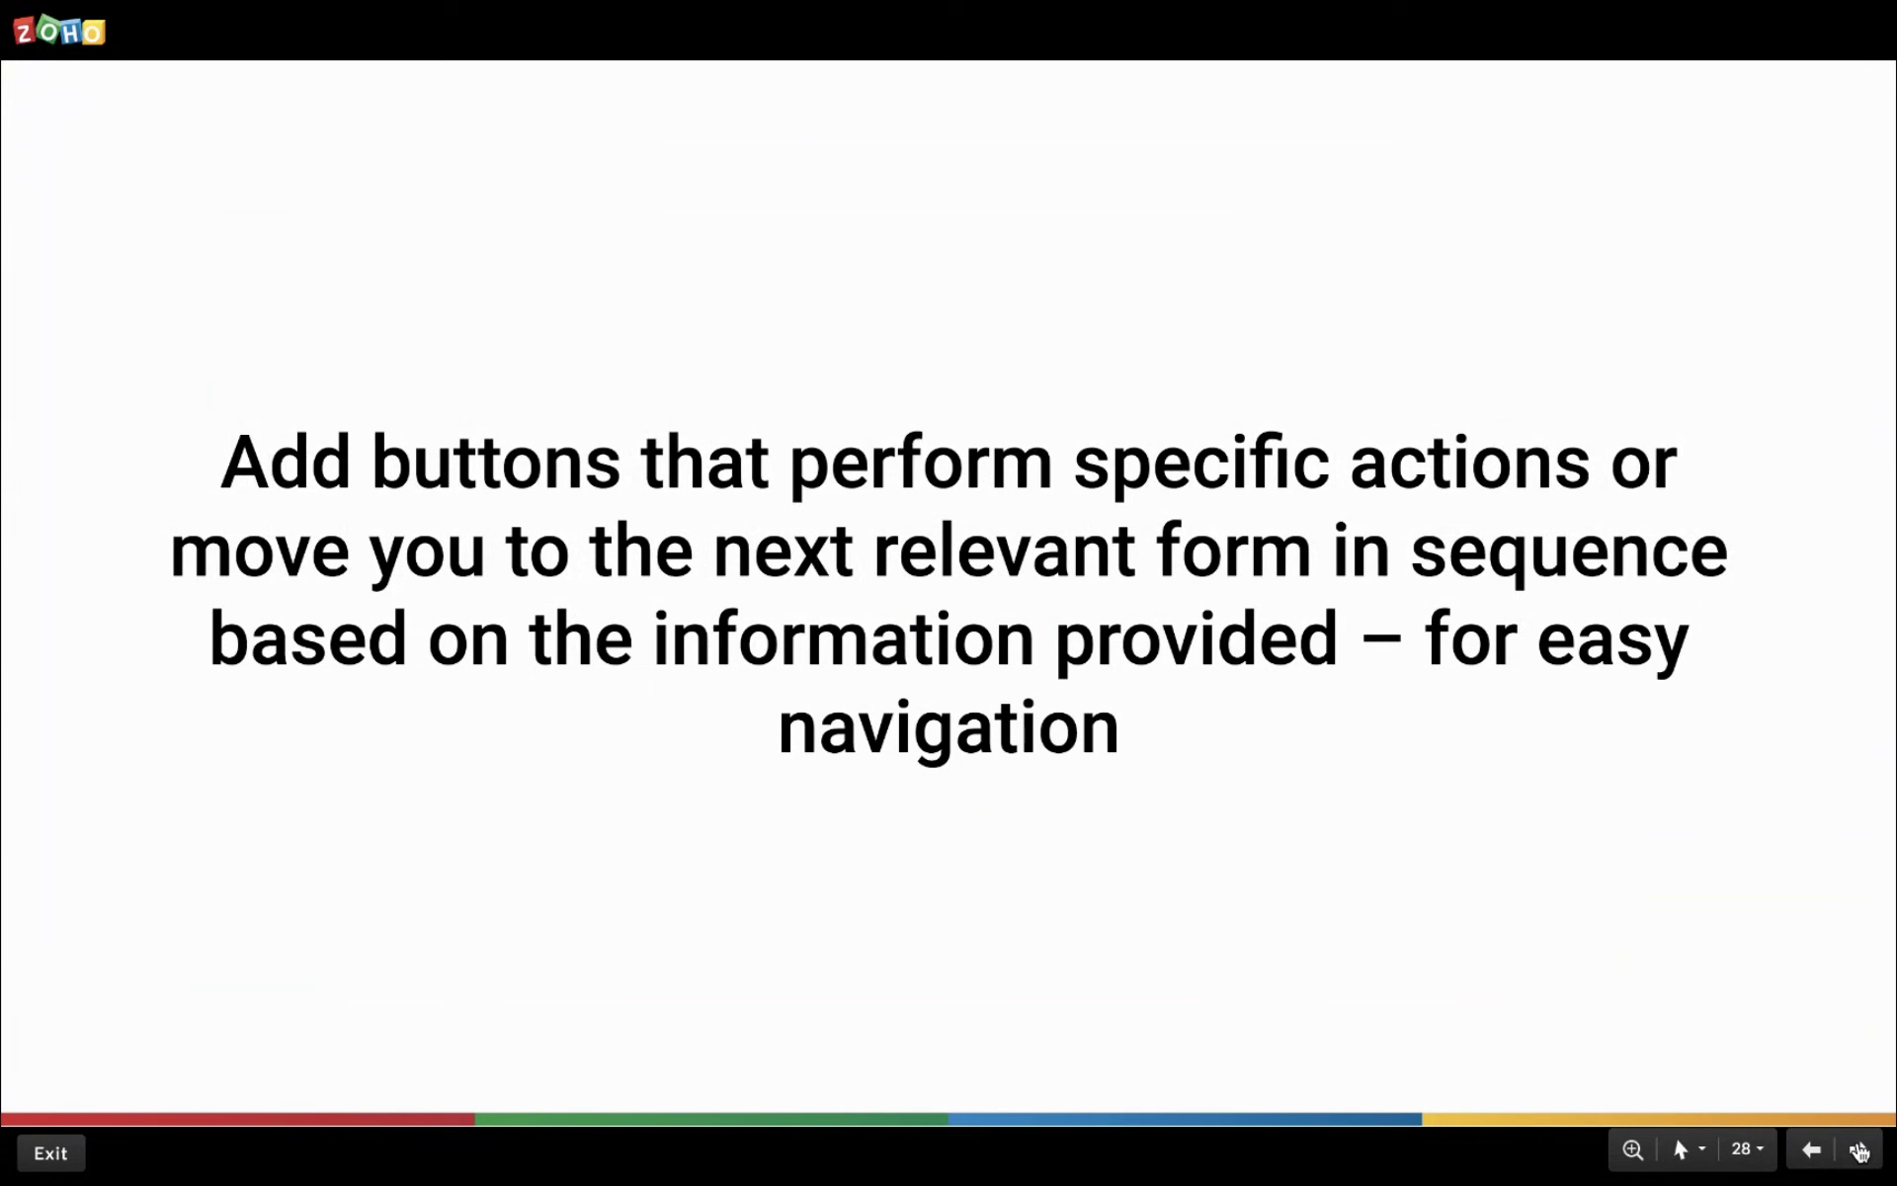
pyautogui.click(1858, 1151)
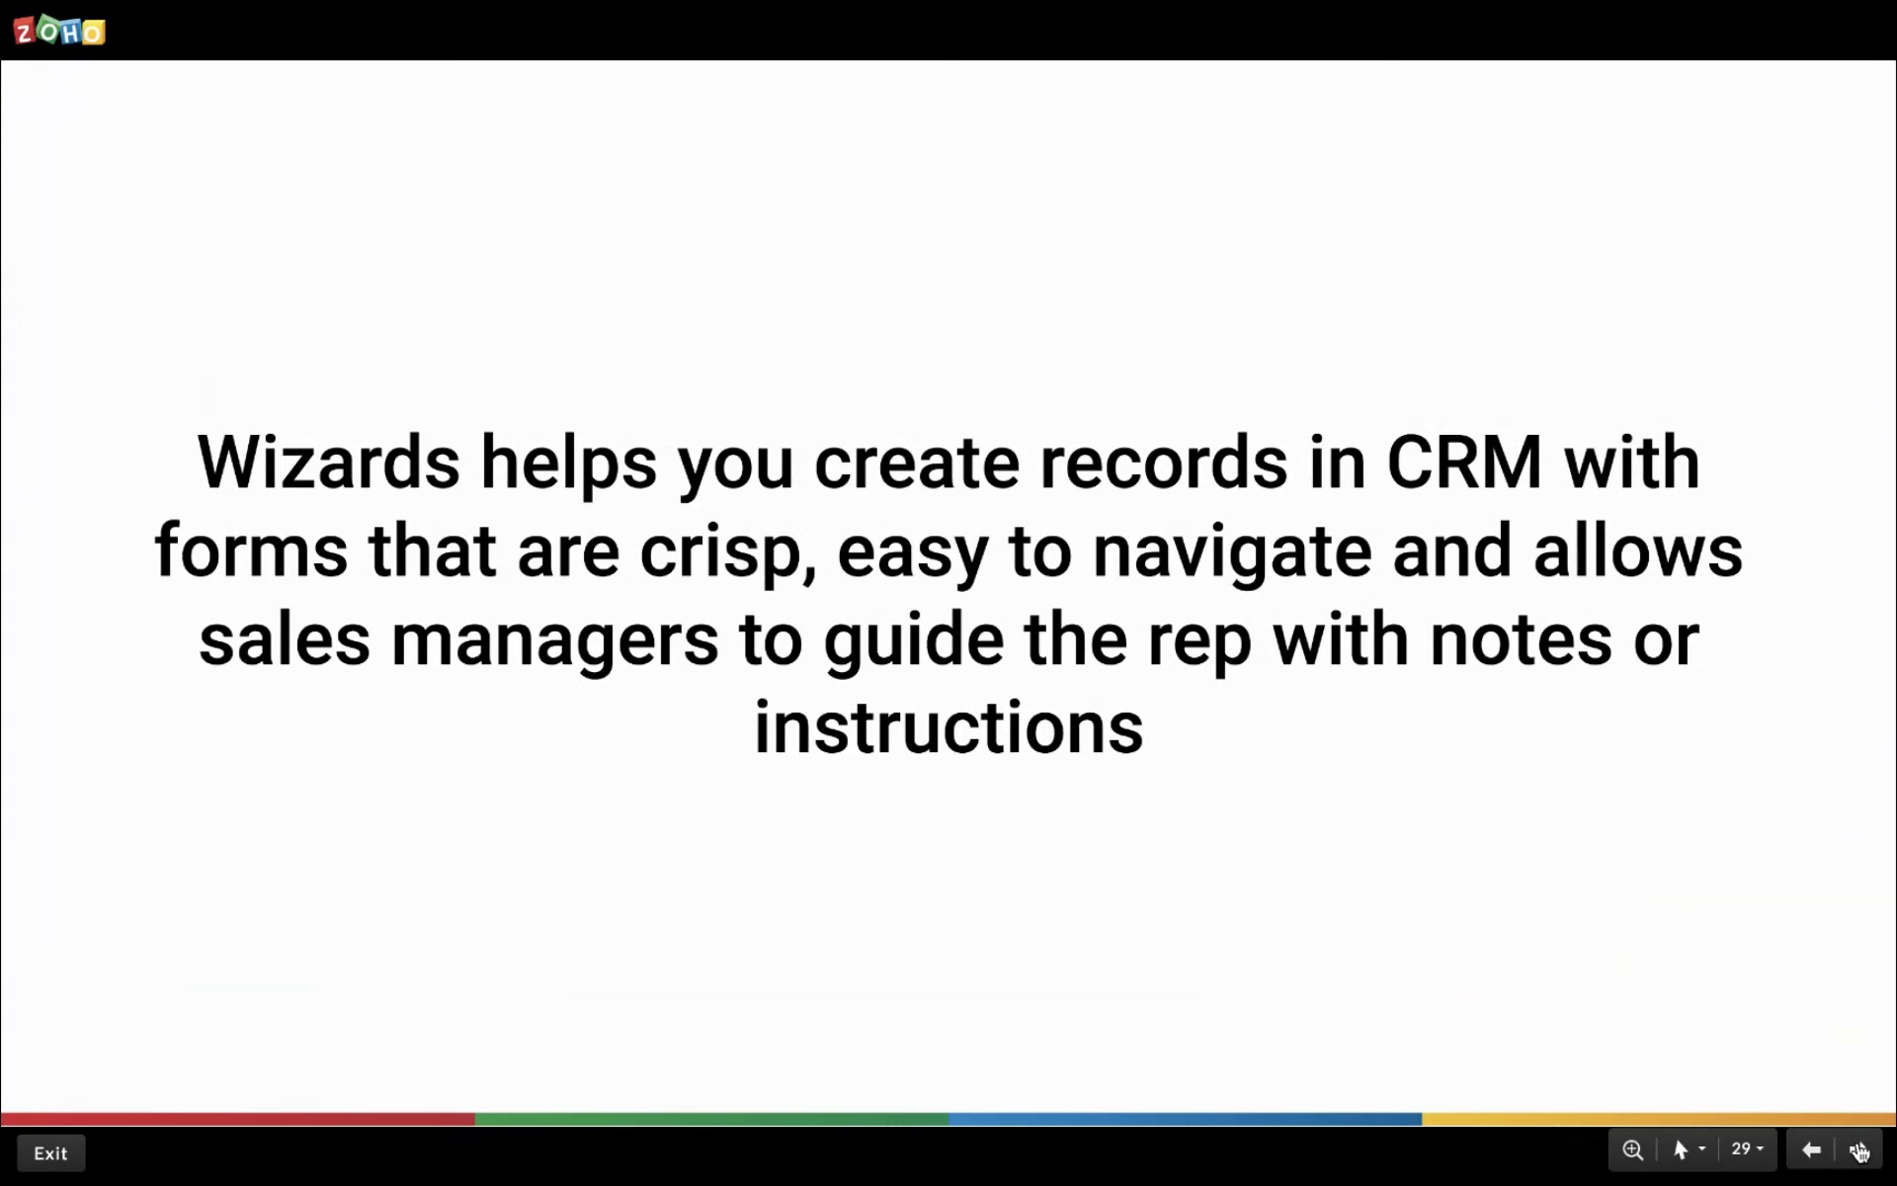
# Advance through the automatic-actions and flow-diagram slides to slide 32's student-information screen mockups.
pyautogui.click(1858, 1151)
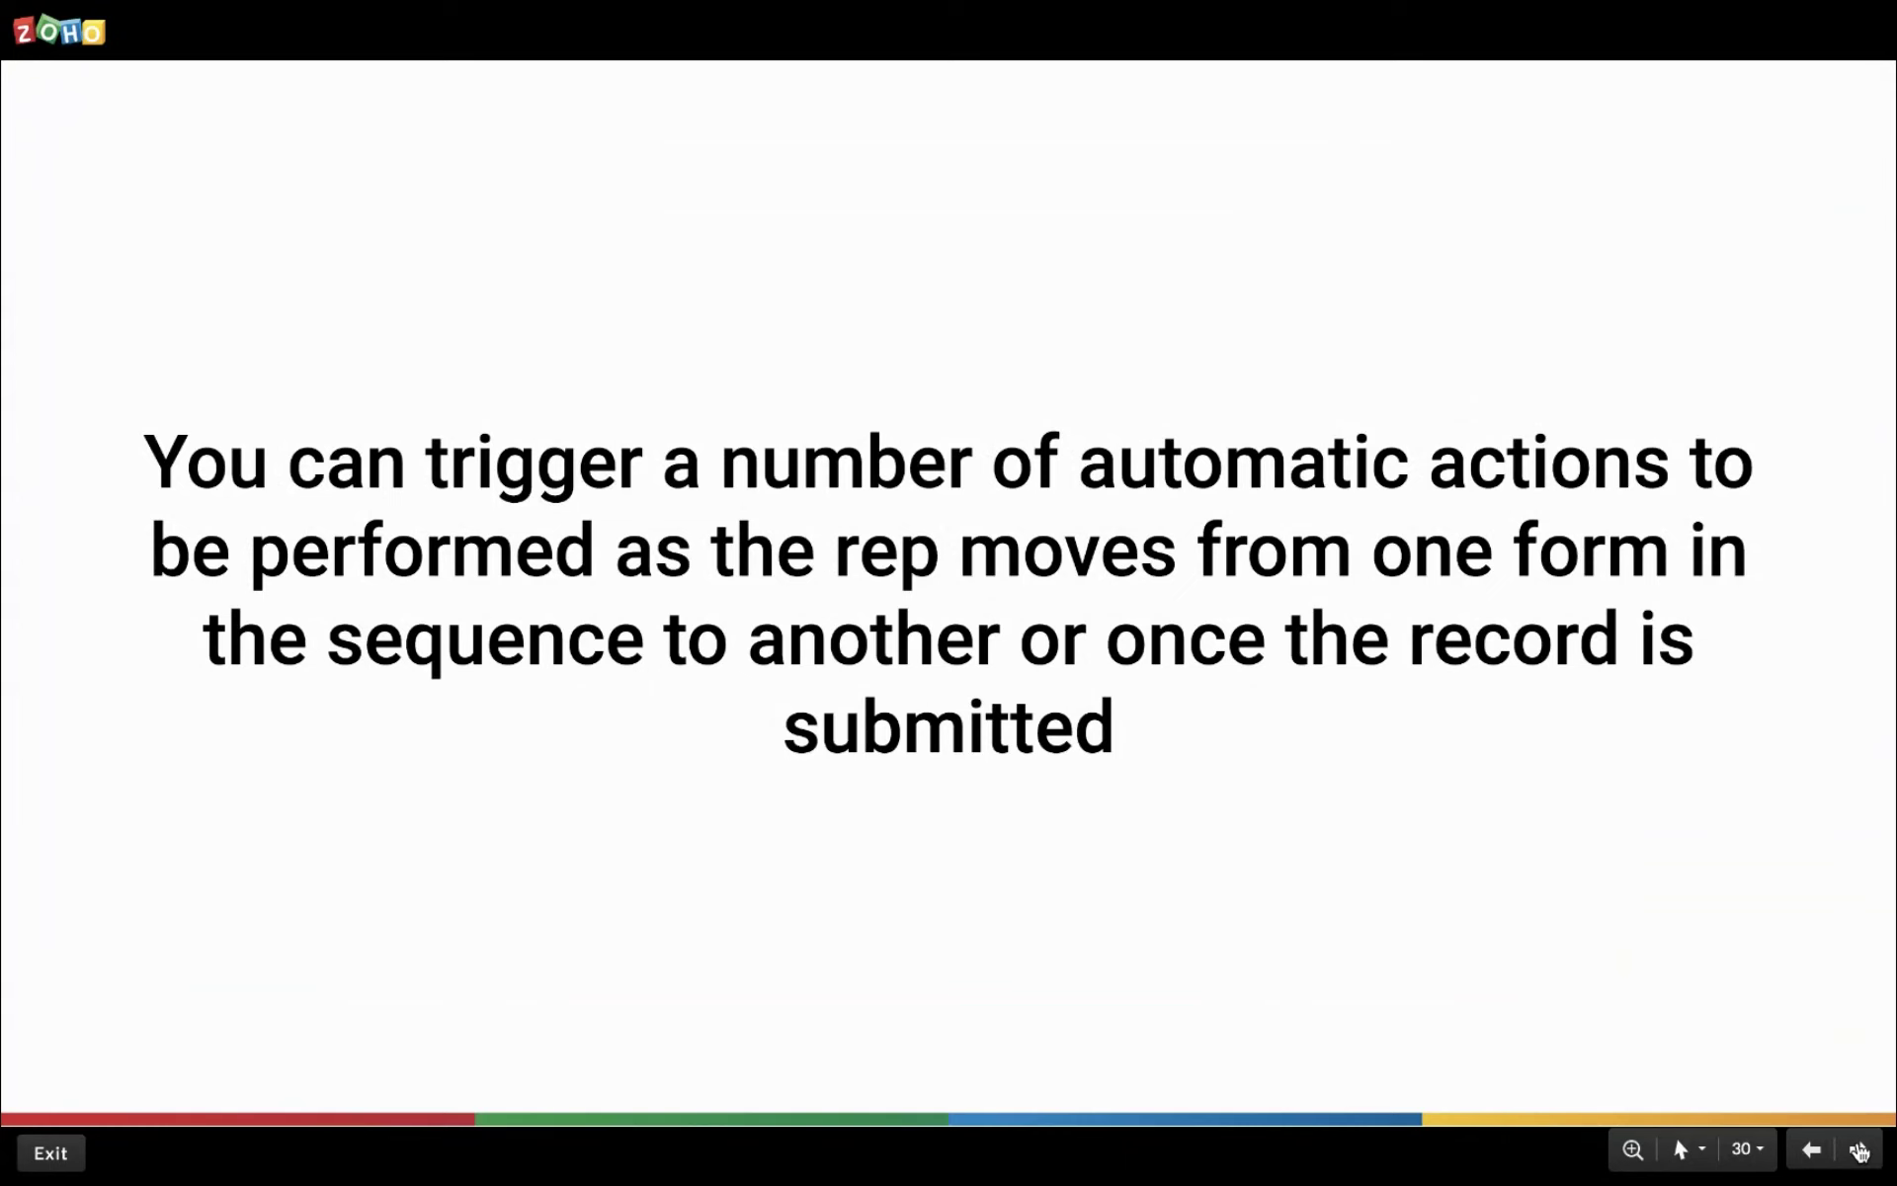
pyautogui.click(1858, 1151)
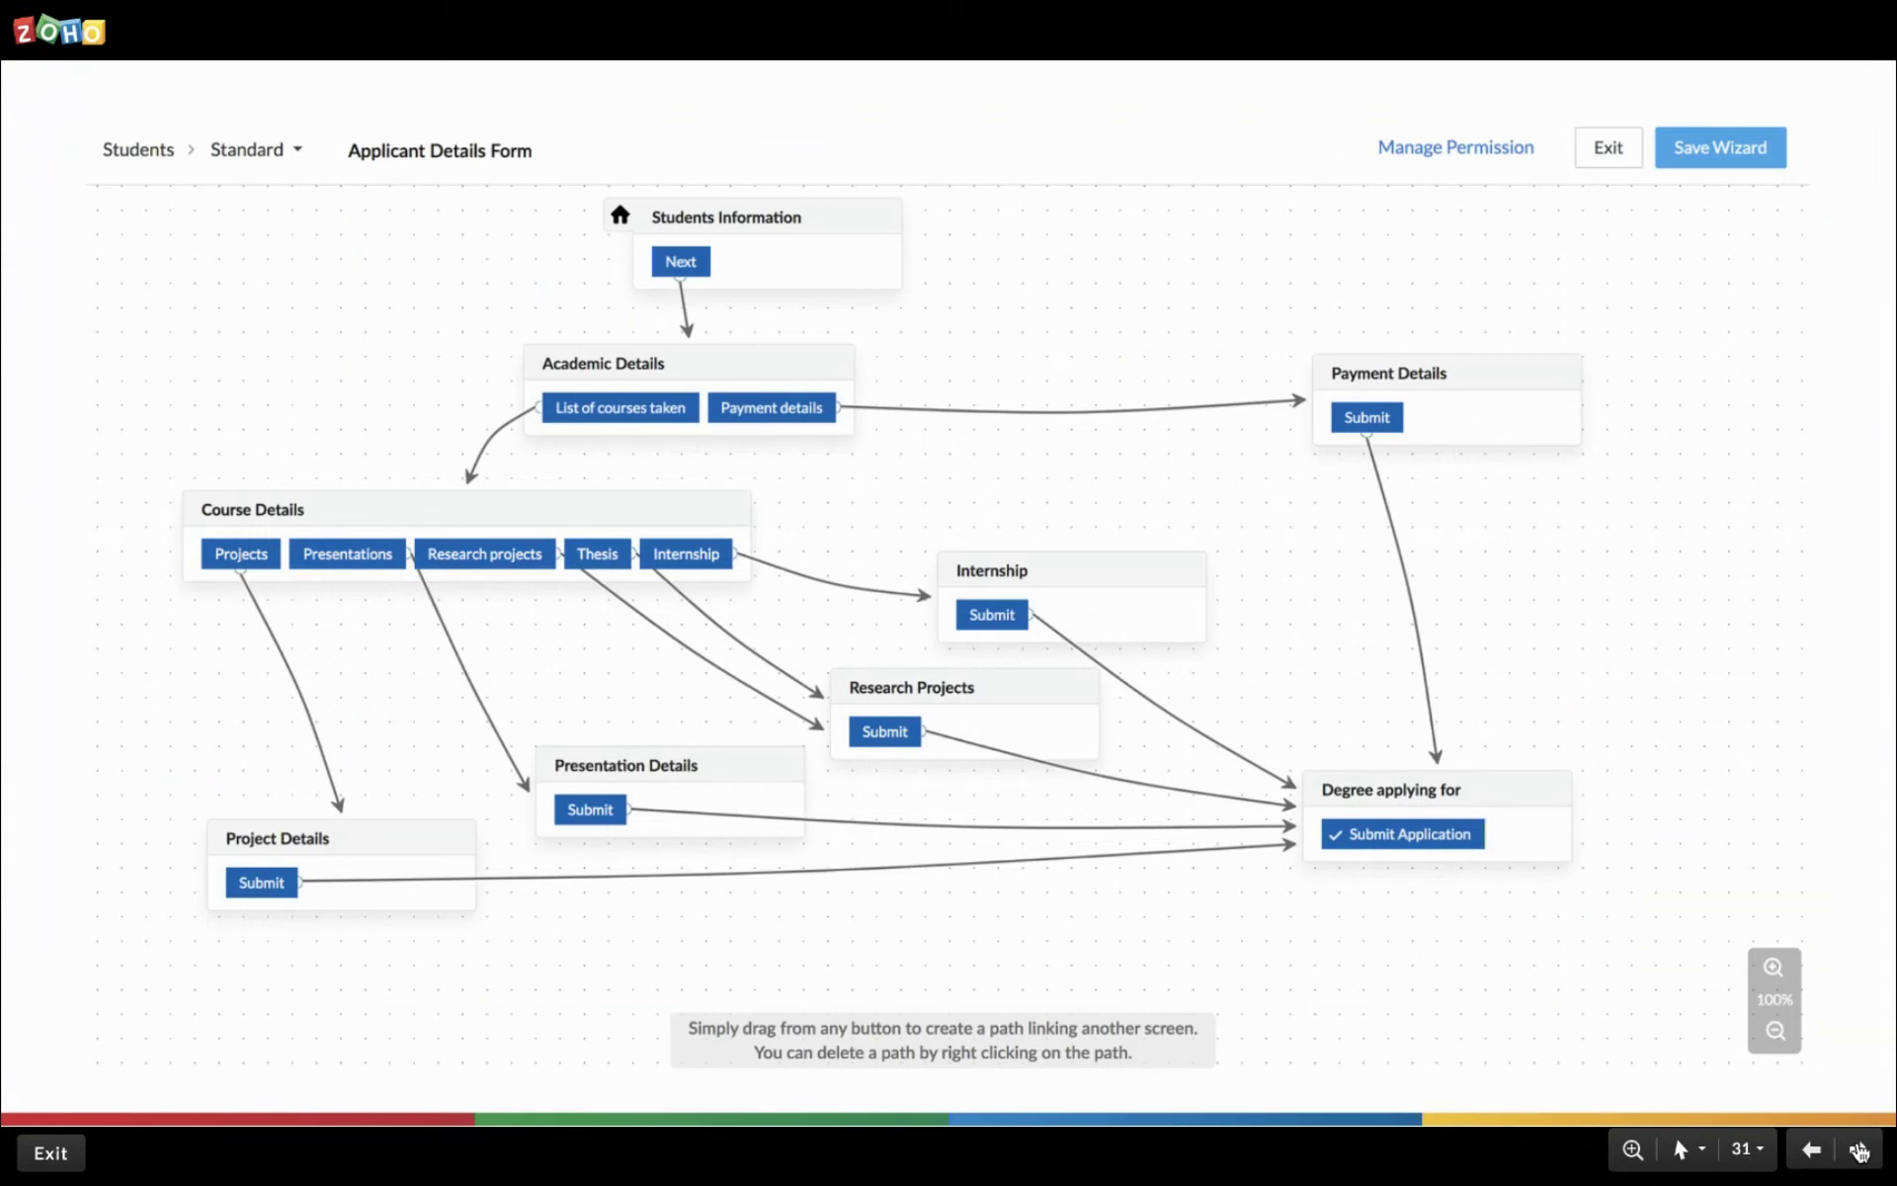
pyautogui.click(1859, 1151)
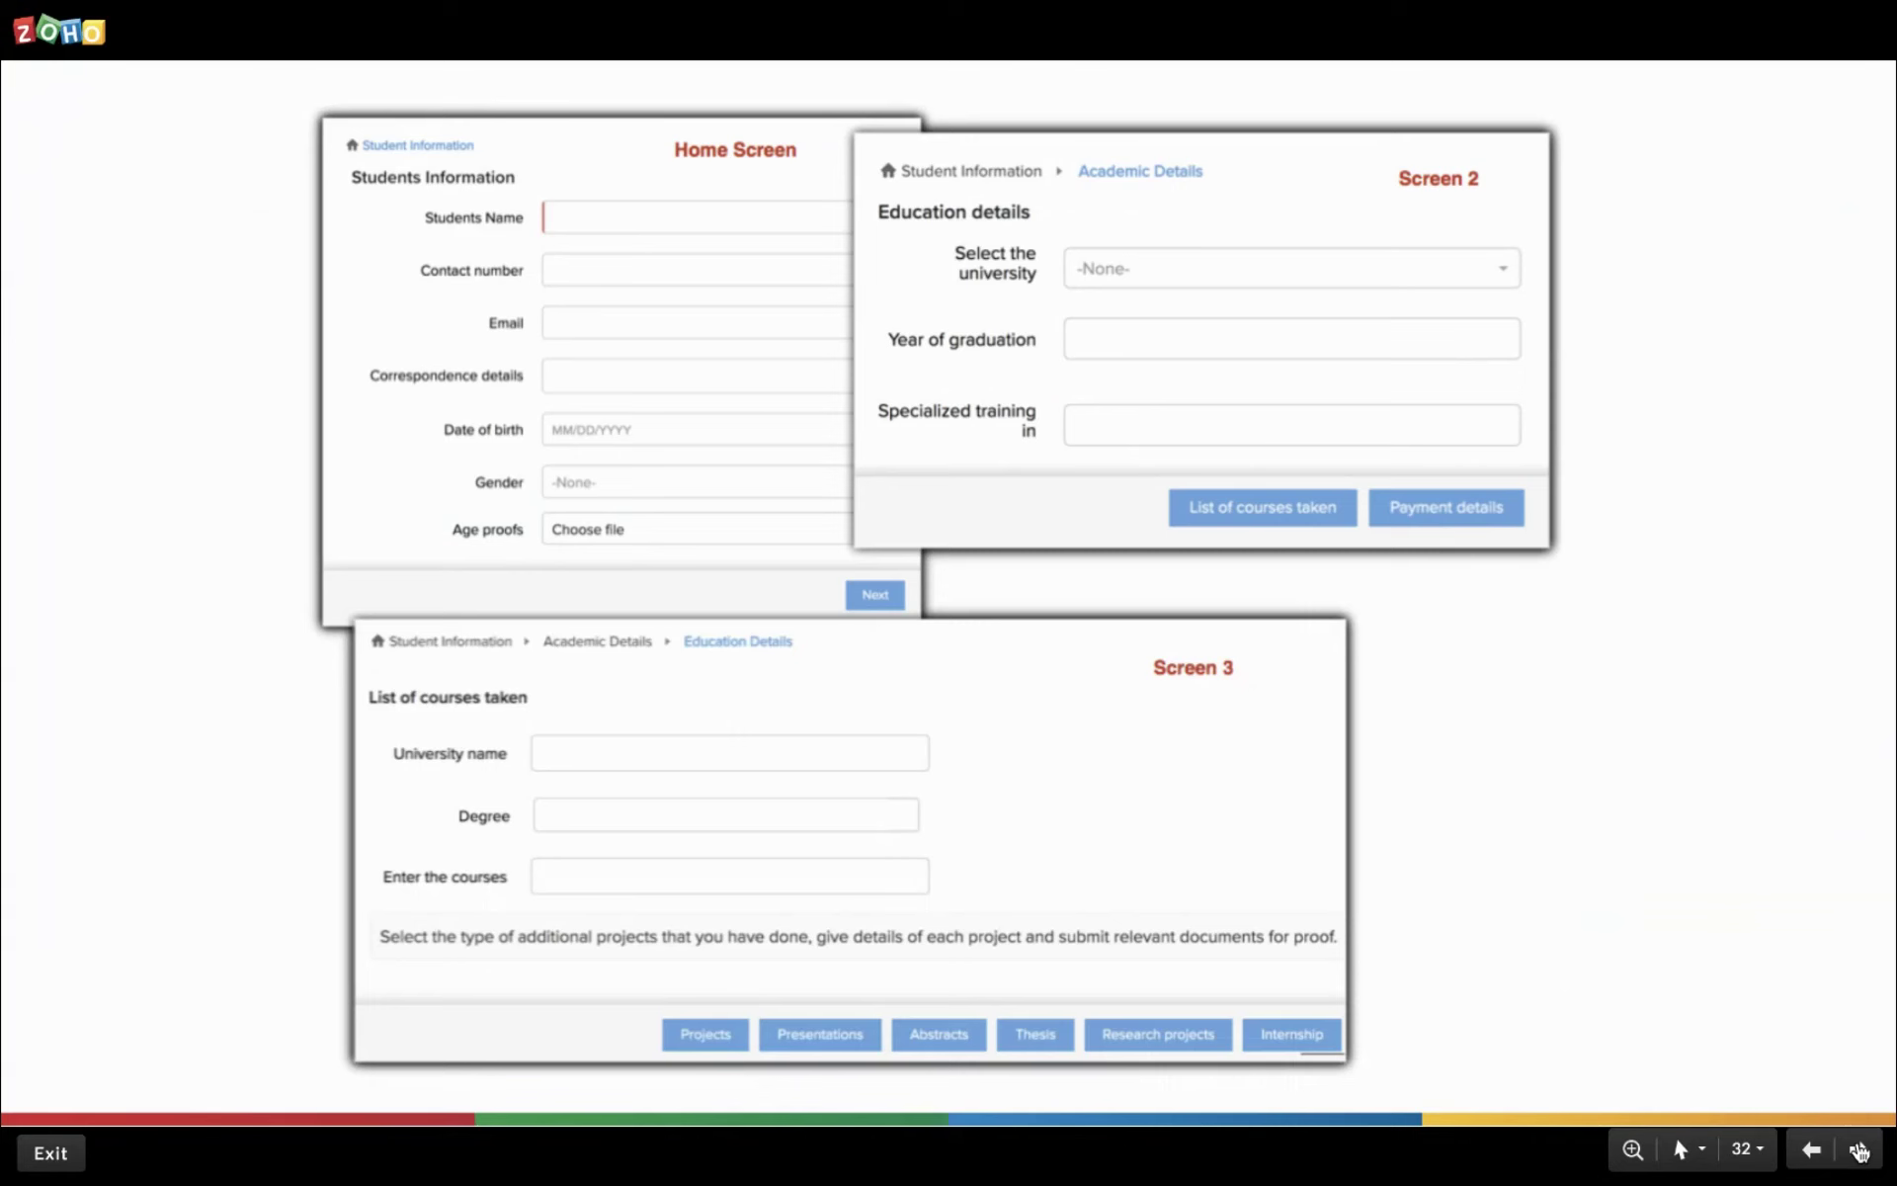
# Advance the slideshow past the Create Lead slide to slide 34, 'How does Wizards benefit your sales team?'.
pyautogui.click(1857, 1151)
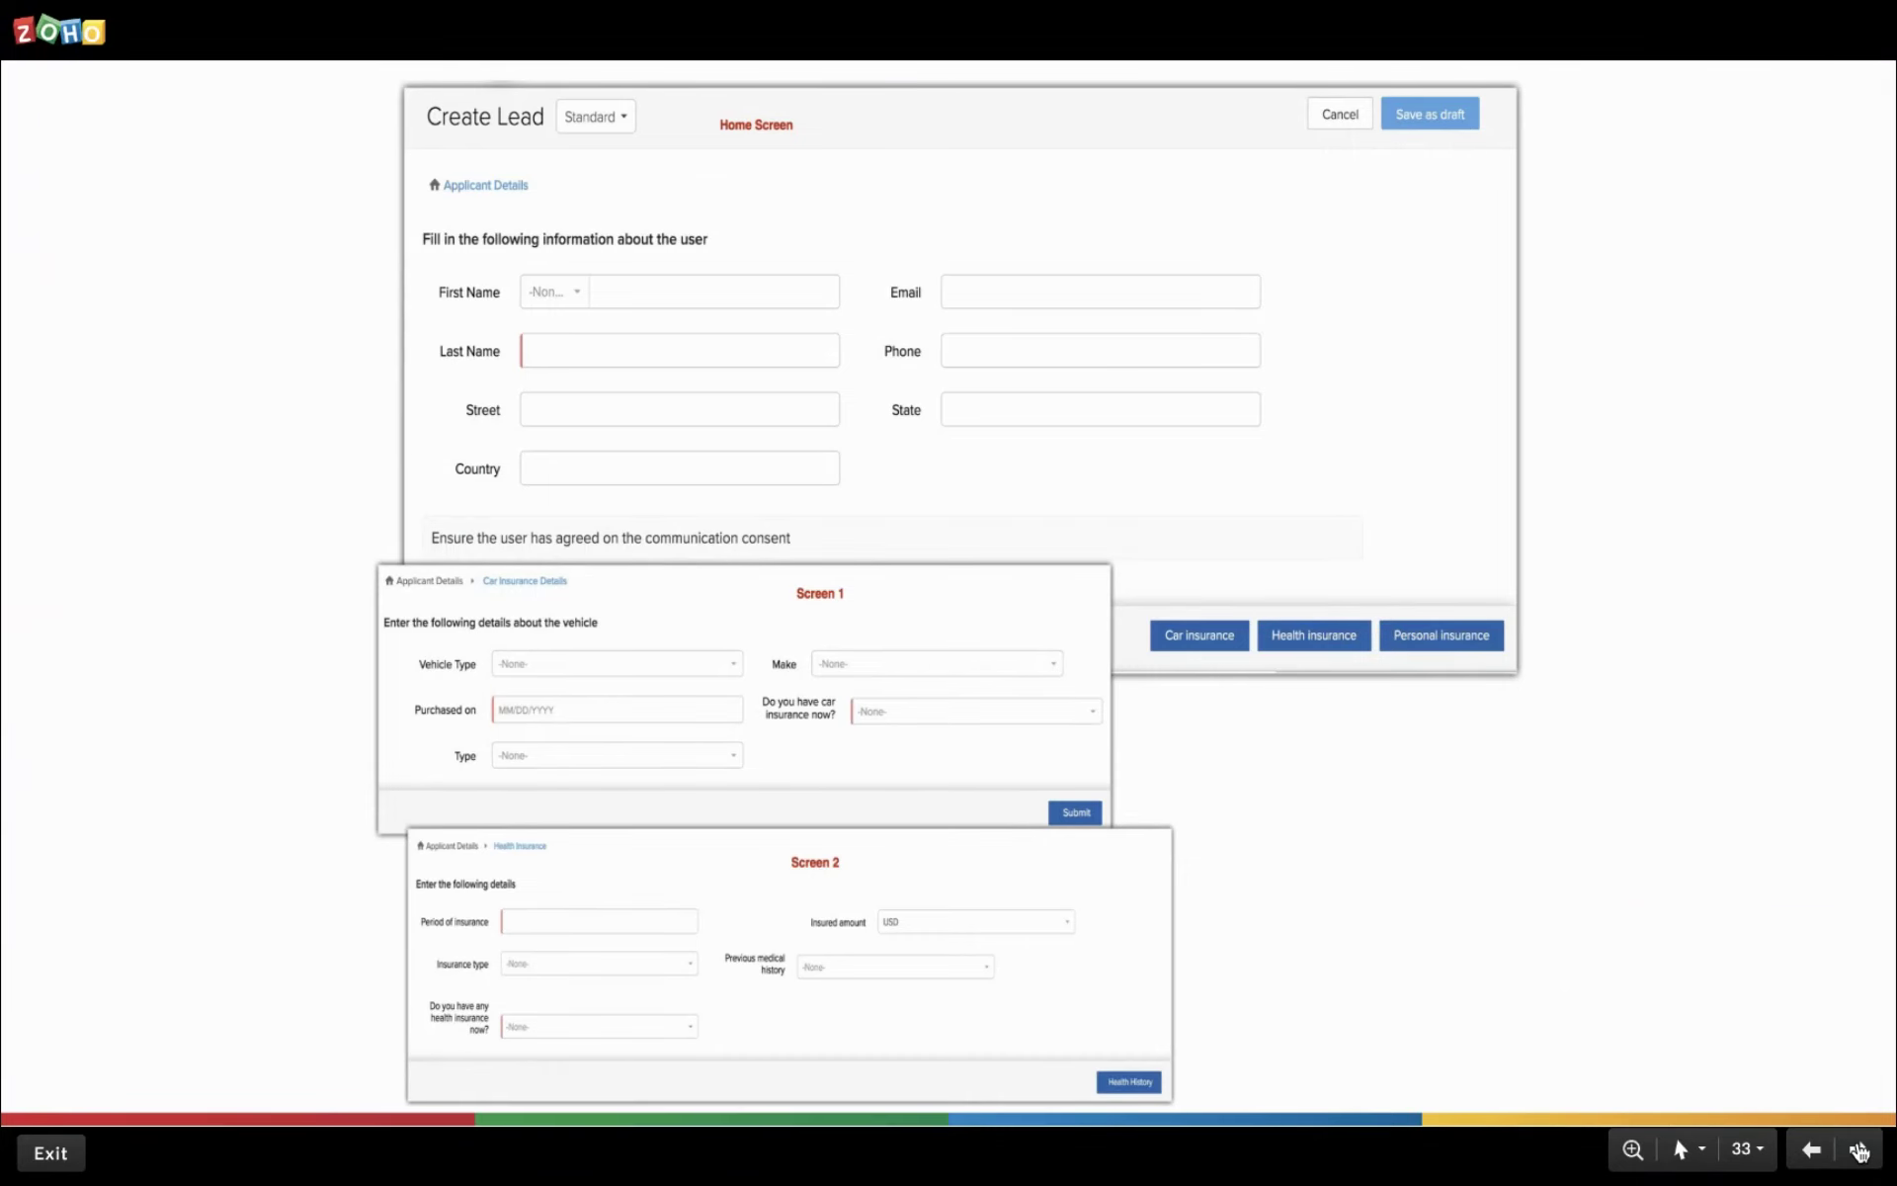
pyautogui.click(1858, 1151)
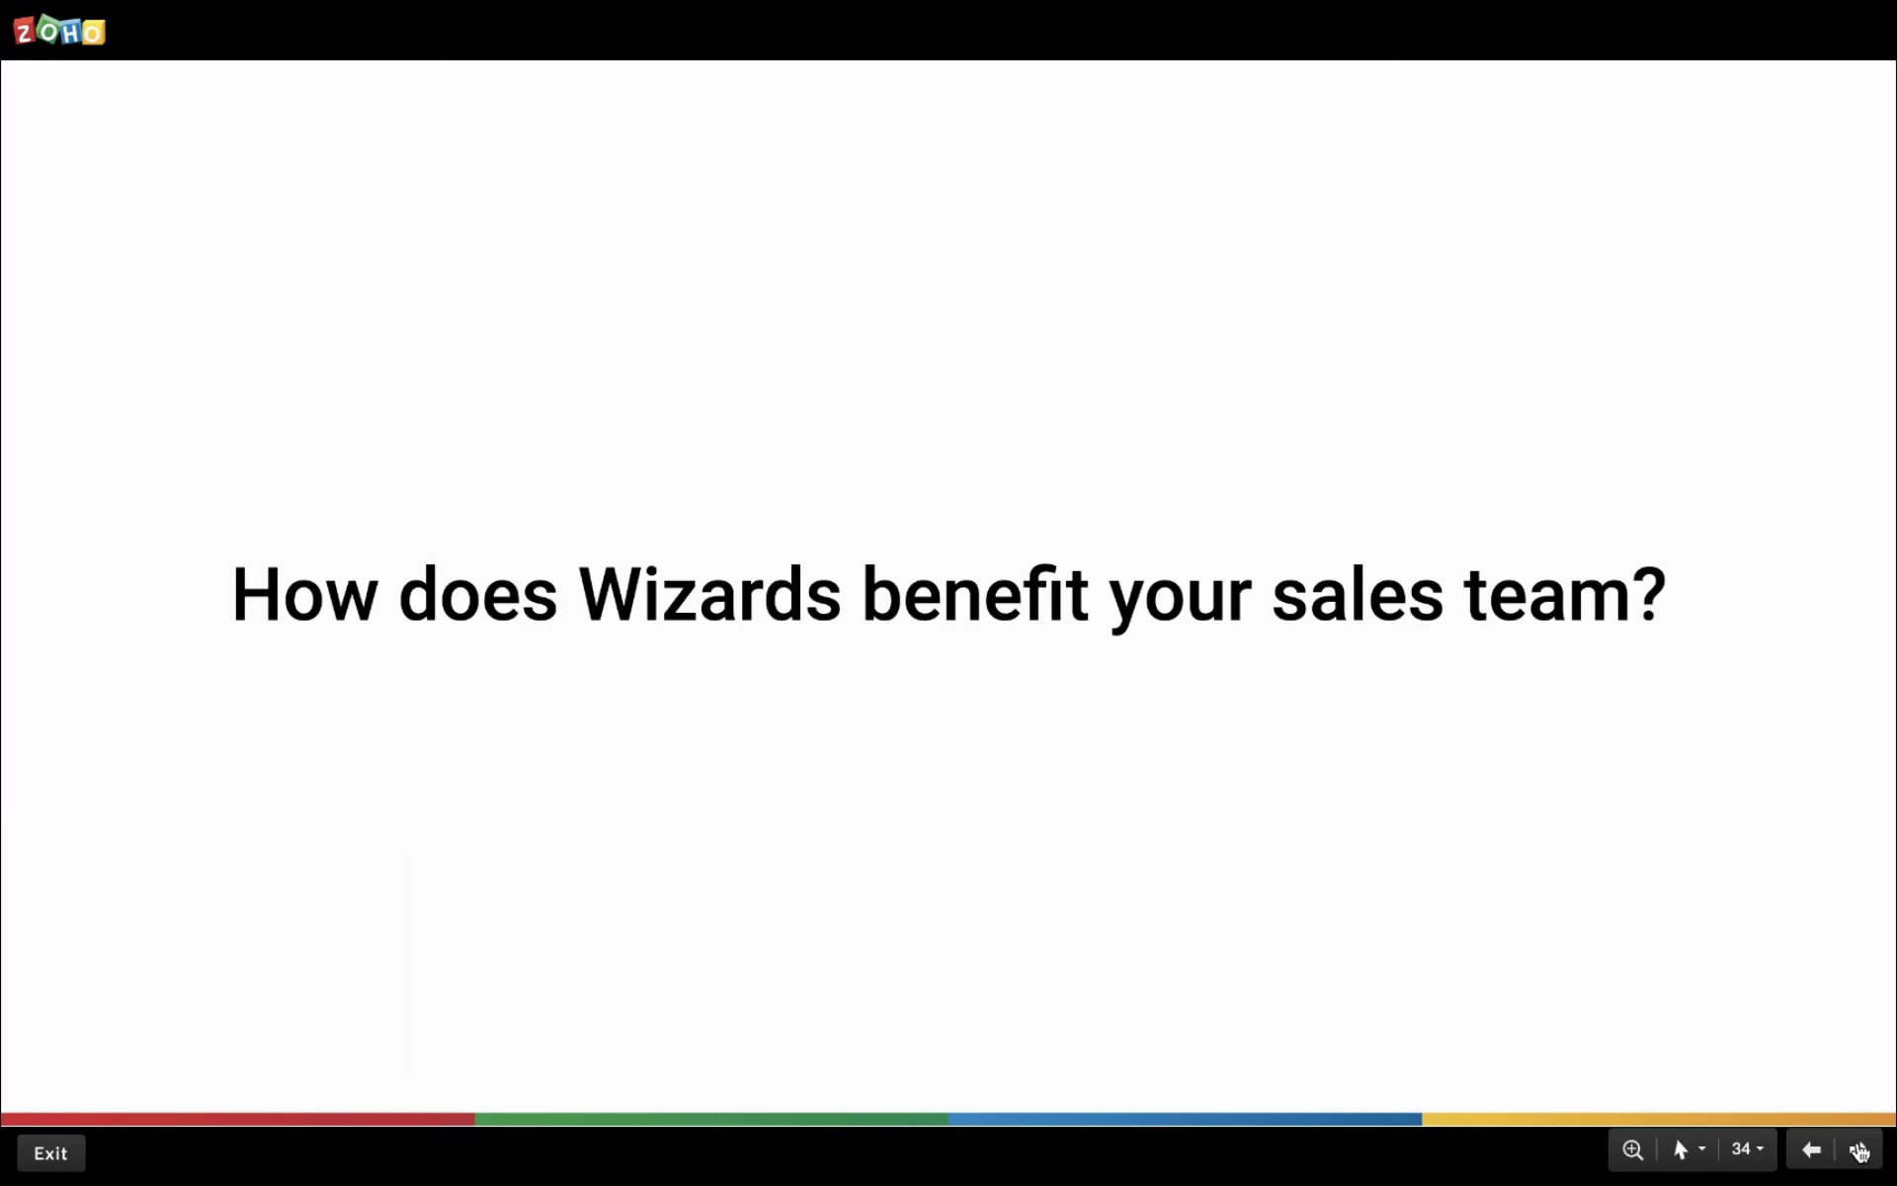
# Advance through the benefits slides to slide 37 on standardizing data entry with Wizards instructions.
pyautogui.click(1859, 1151)
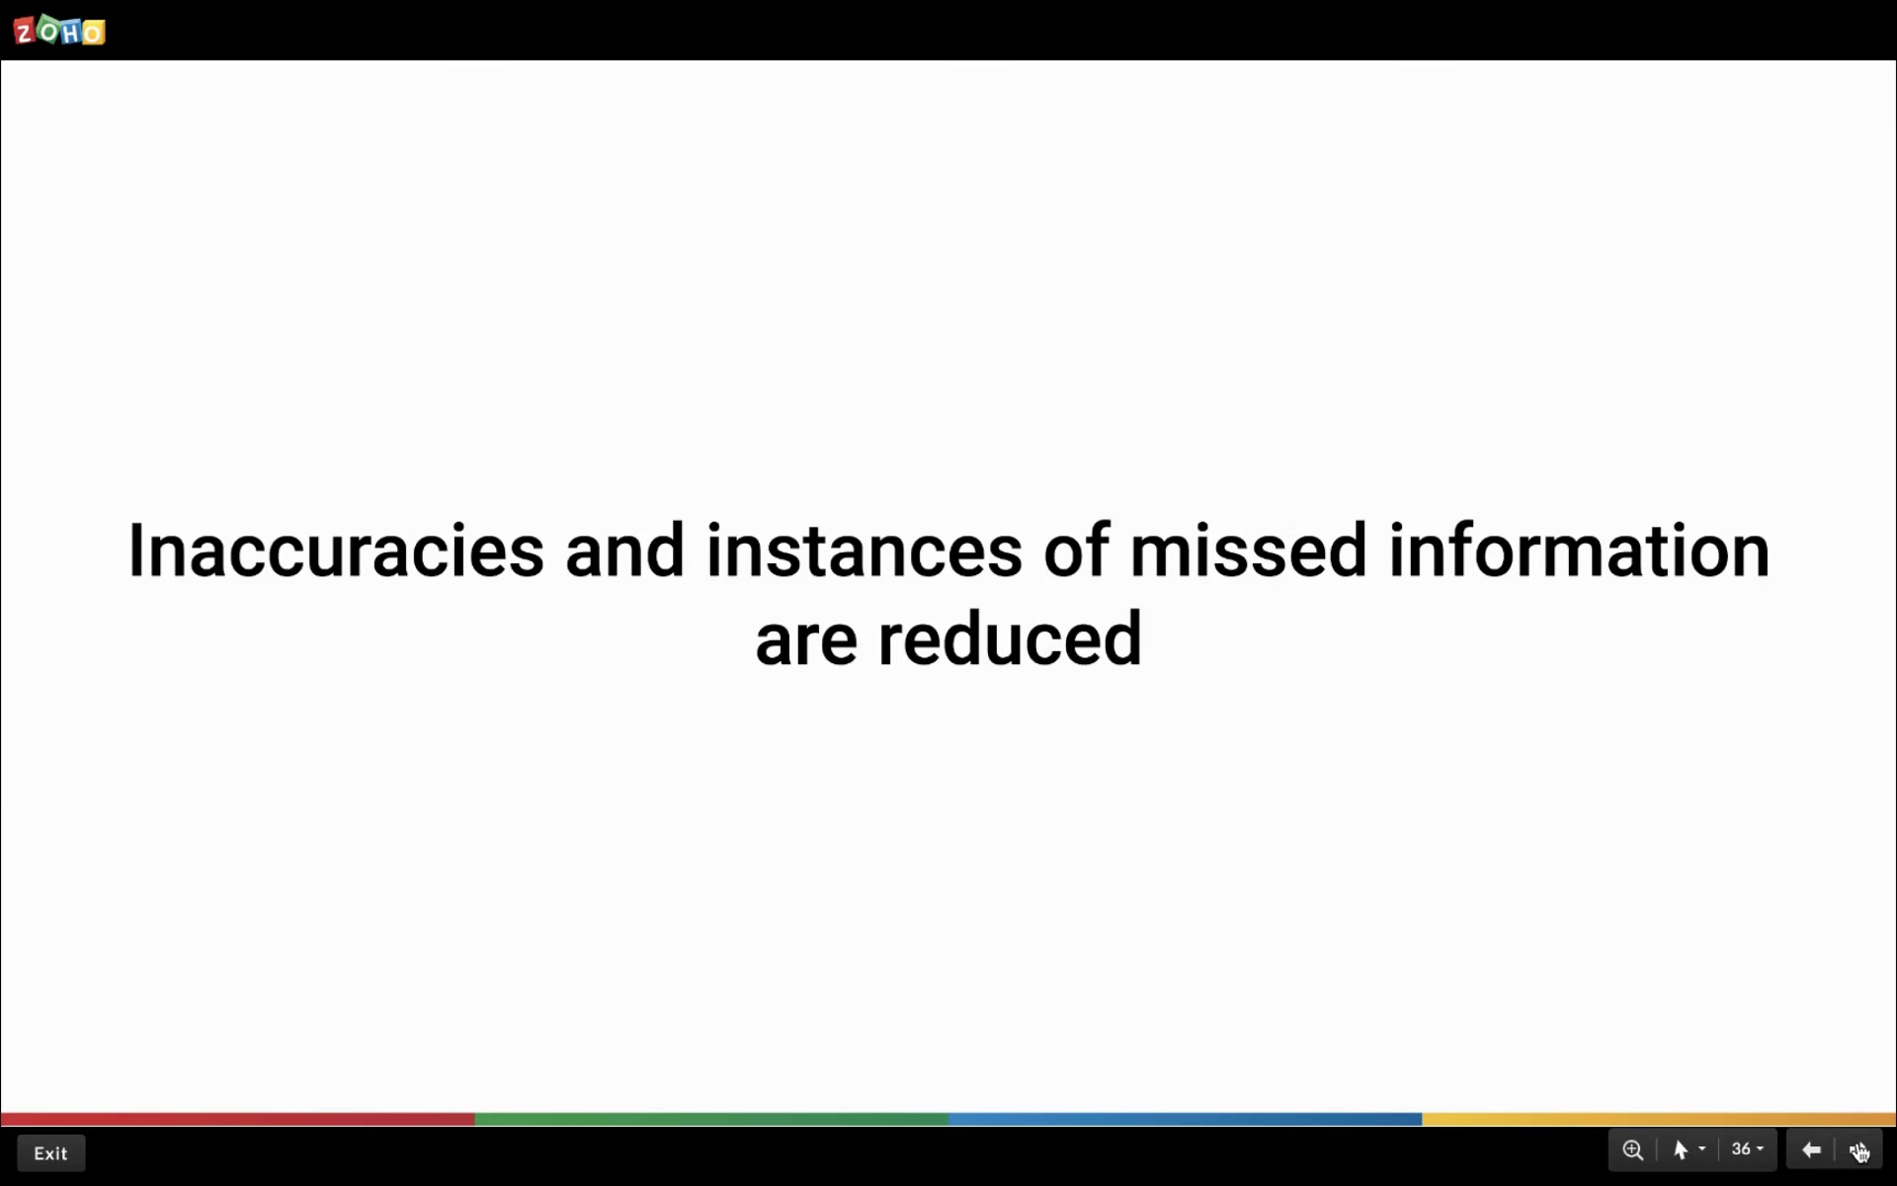
pyautogui.click(1857, 1151)
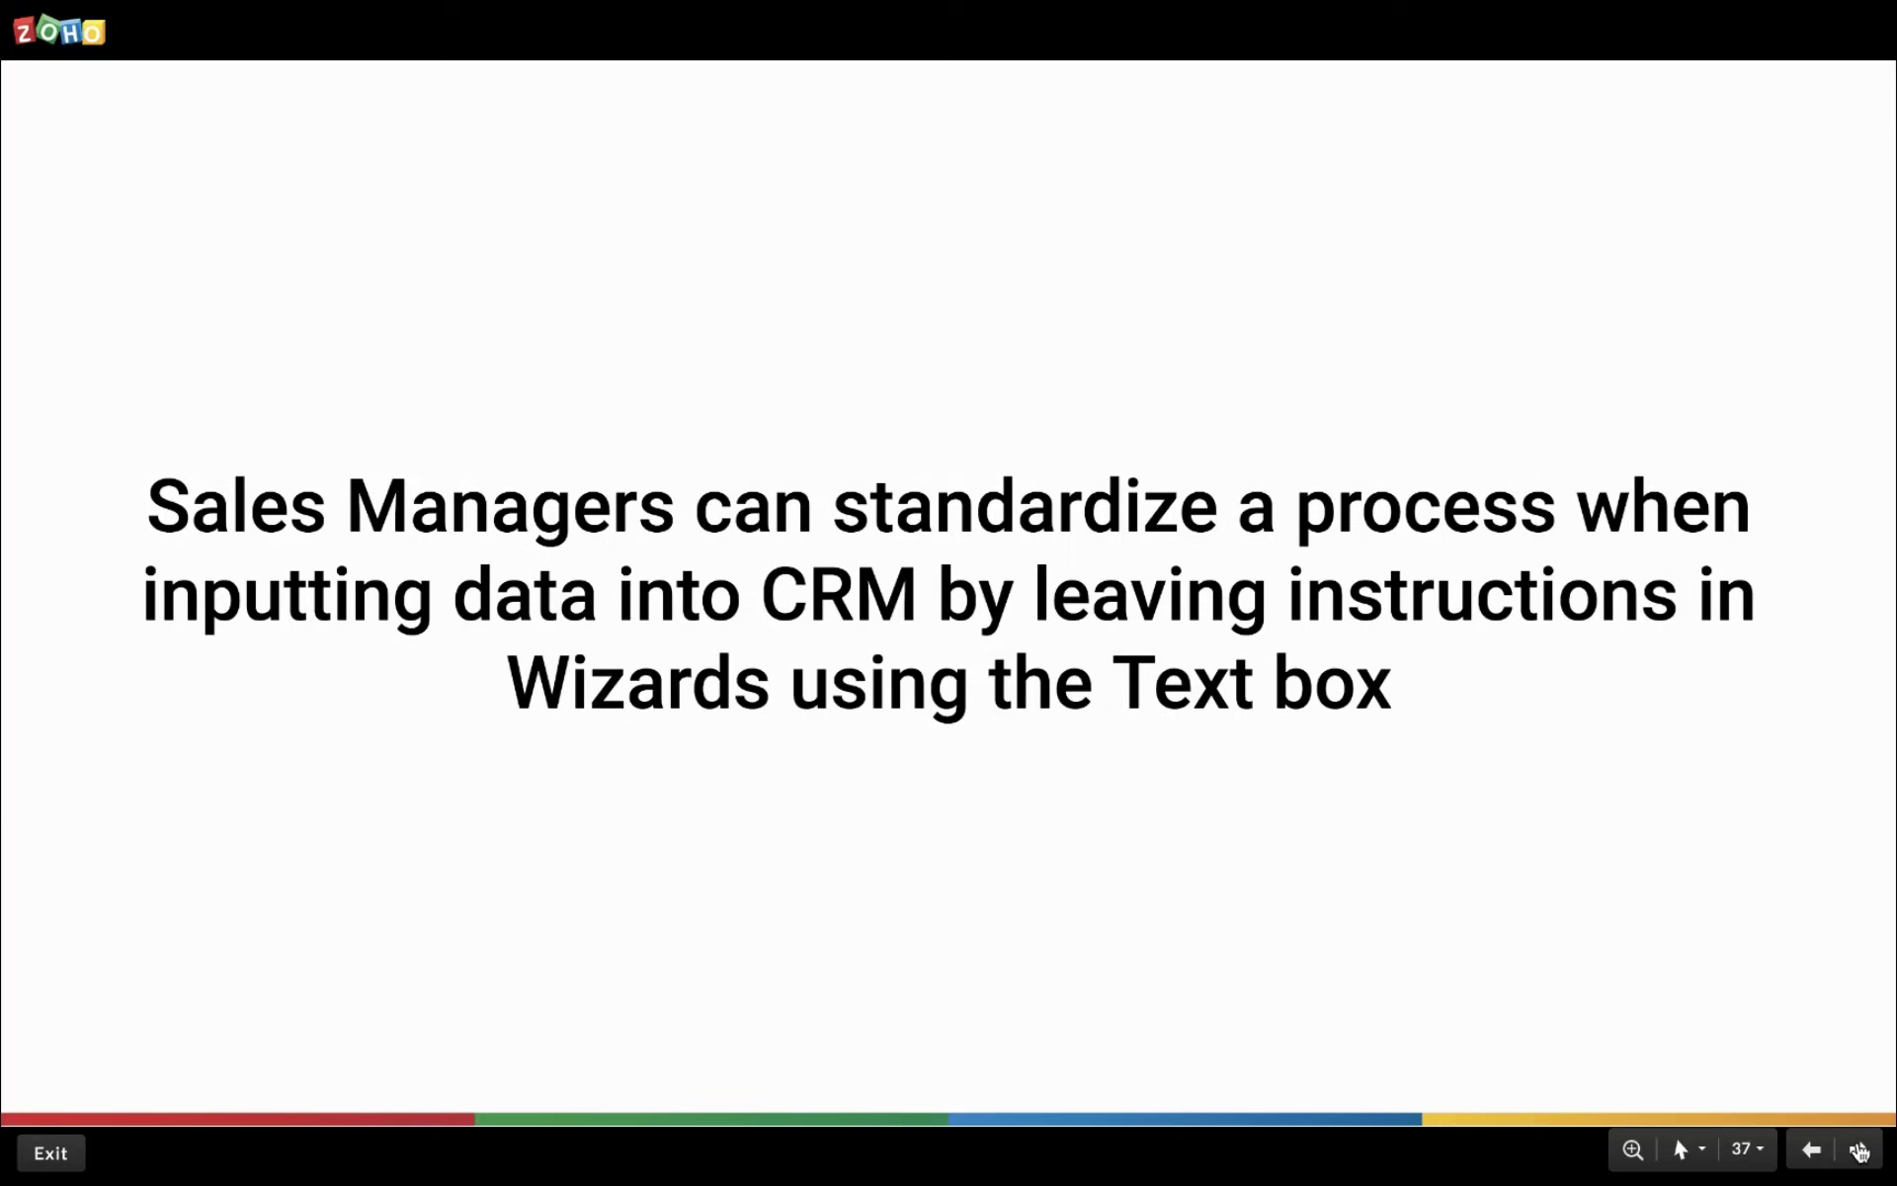
# Reach the Demo slide, switch from the slideshow to Zoho CRM, and open Setup.
pyautogui.click(1858, 1151)
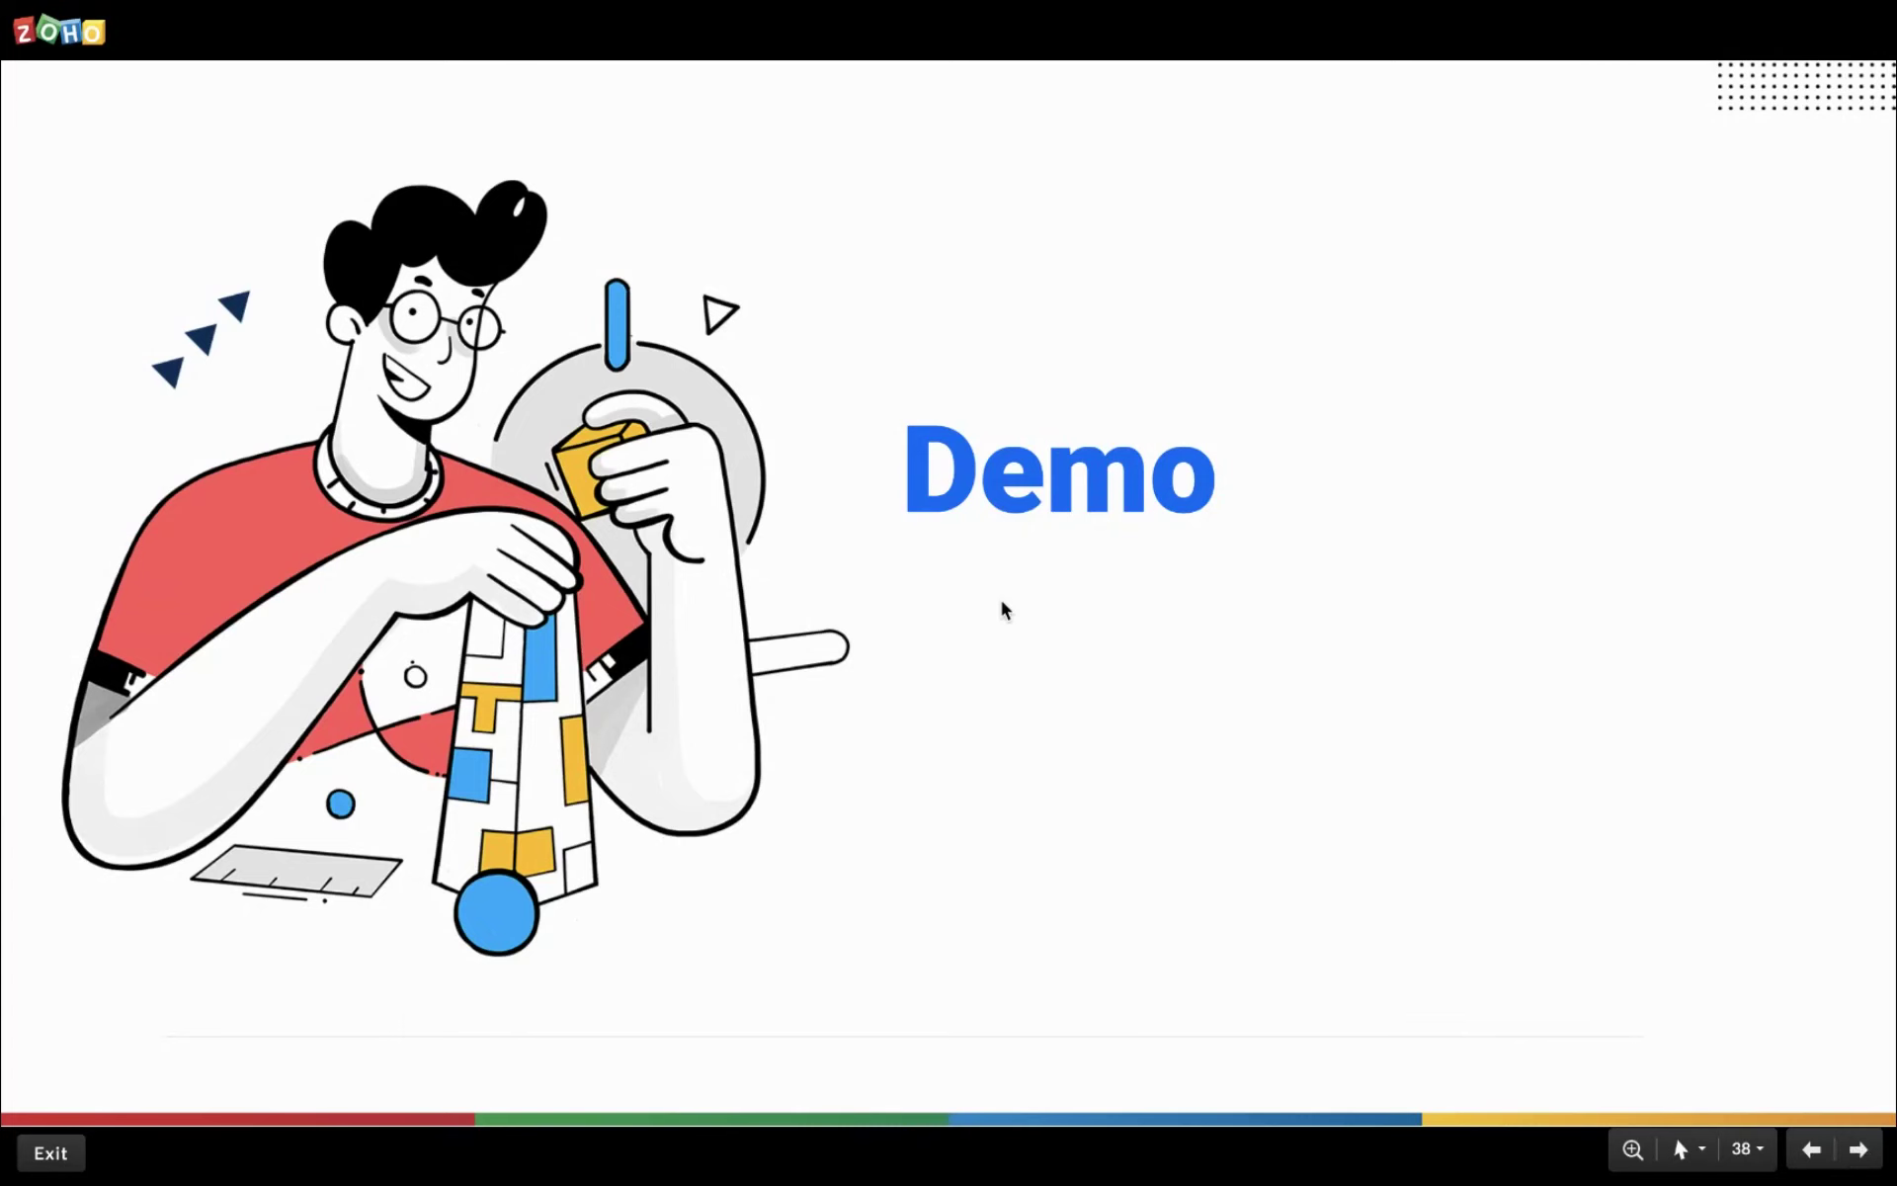
pyautogui.hotkey('alt', 'Tab')
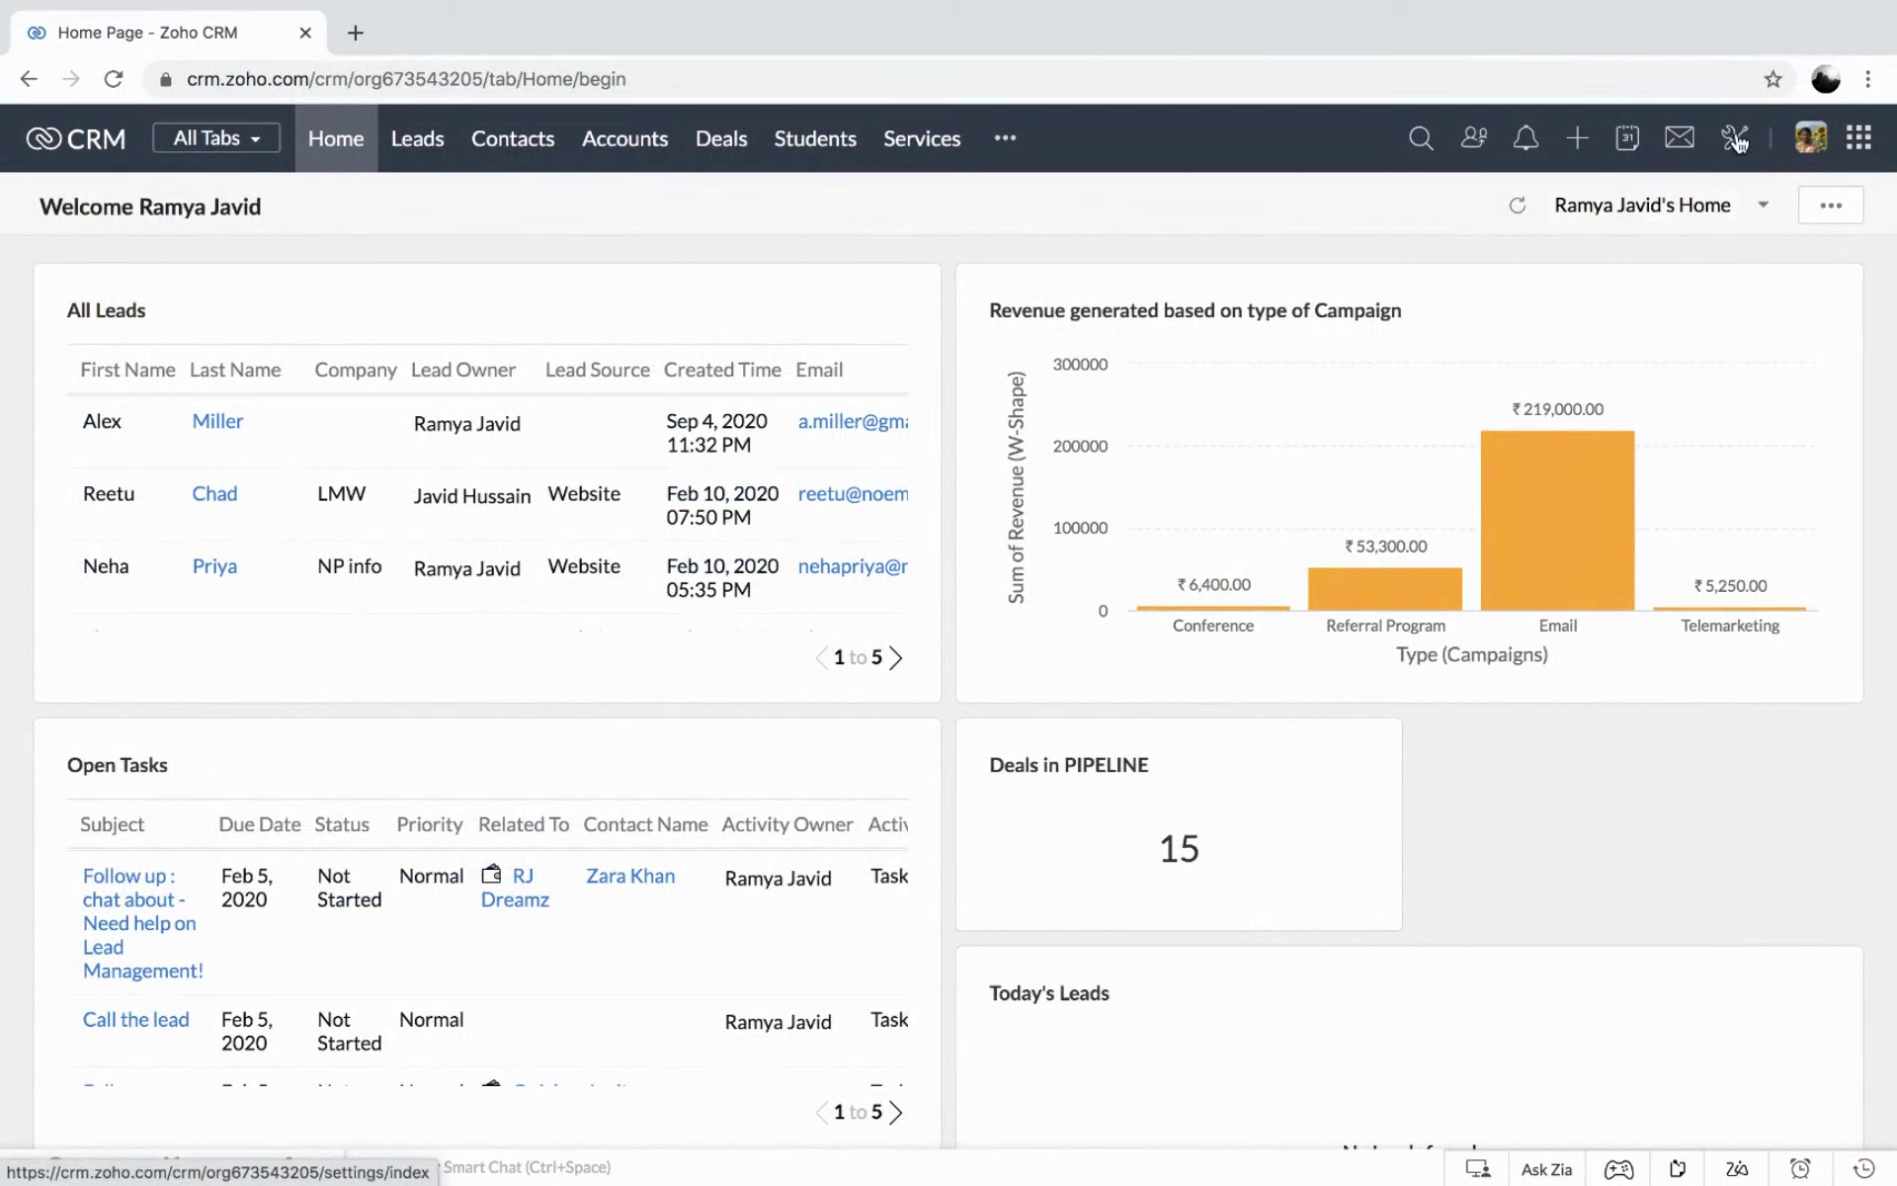
pyautogui.click(1739, 144)
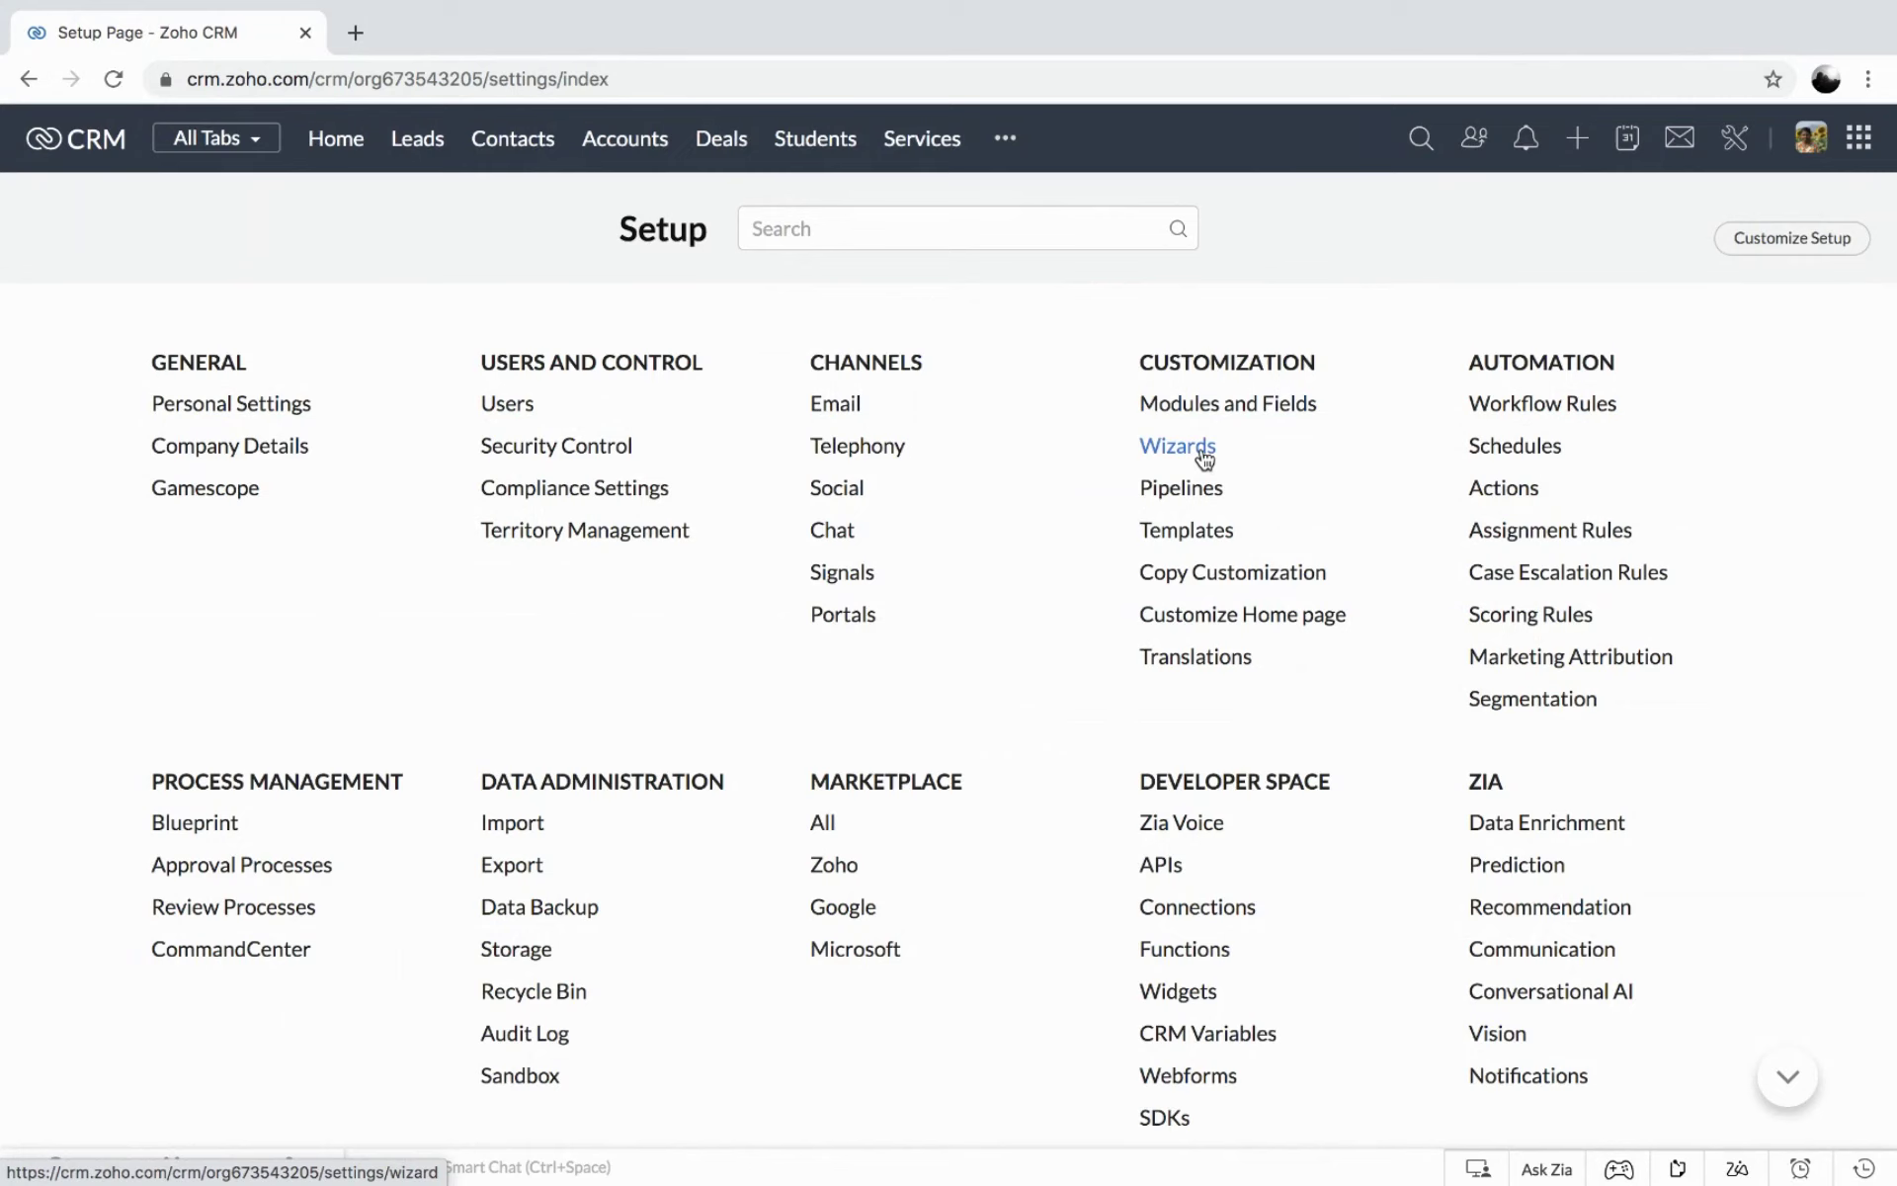
# Review the Applicant Details Form wizard's screen flow under Wizards, then go to the Students list.
pyautogui.click(1202, 451)
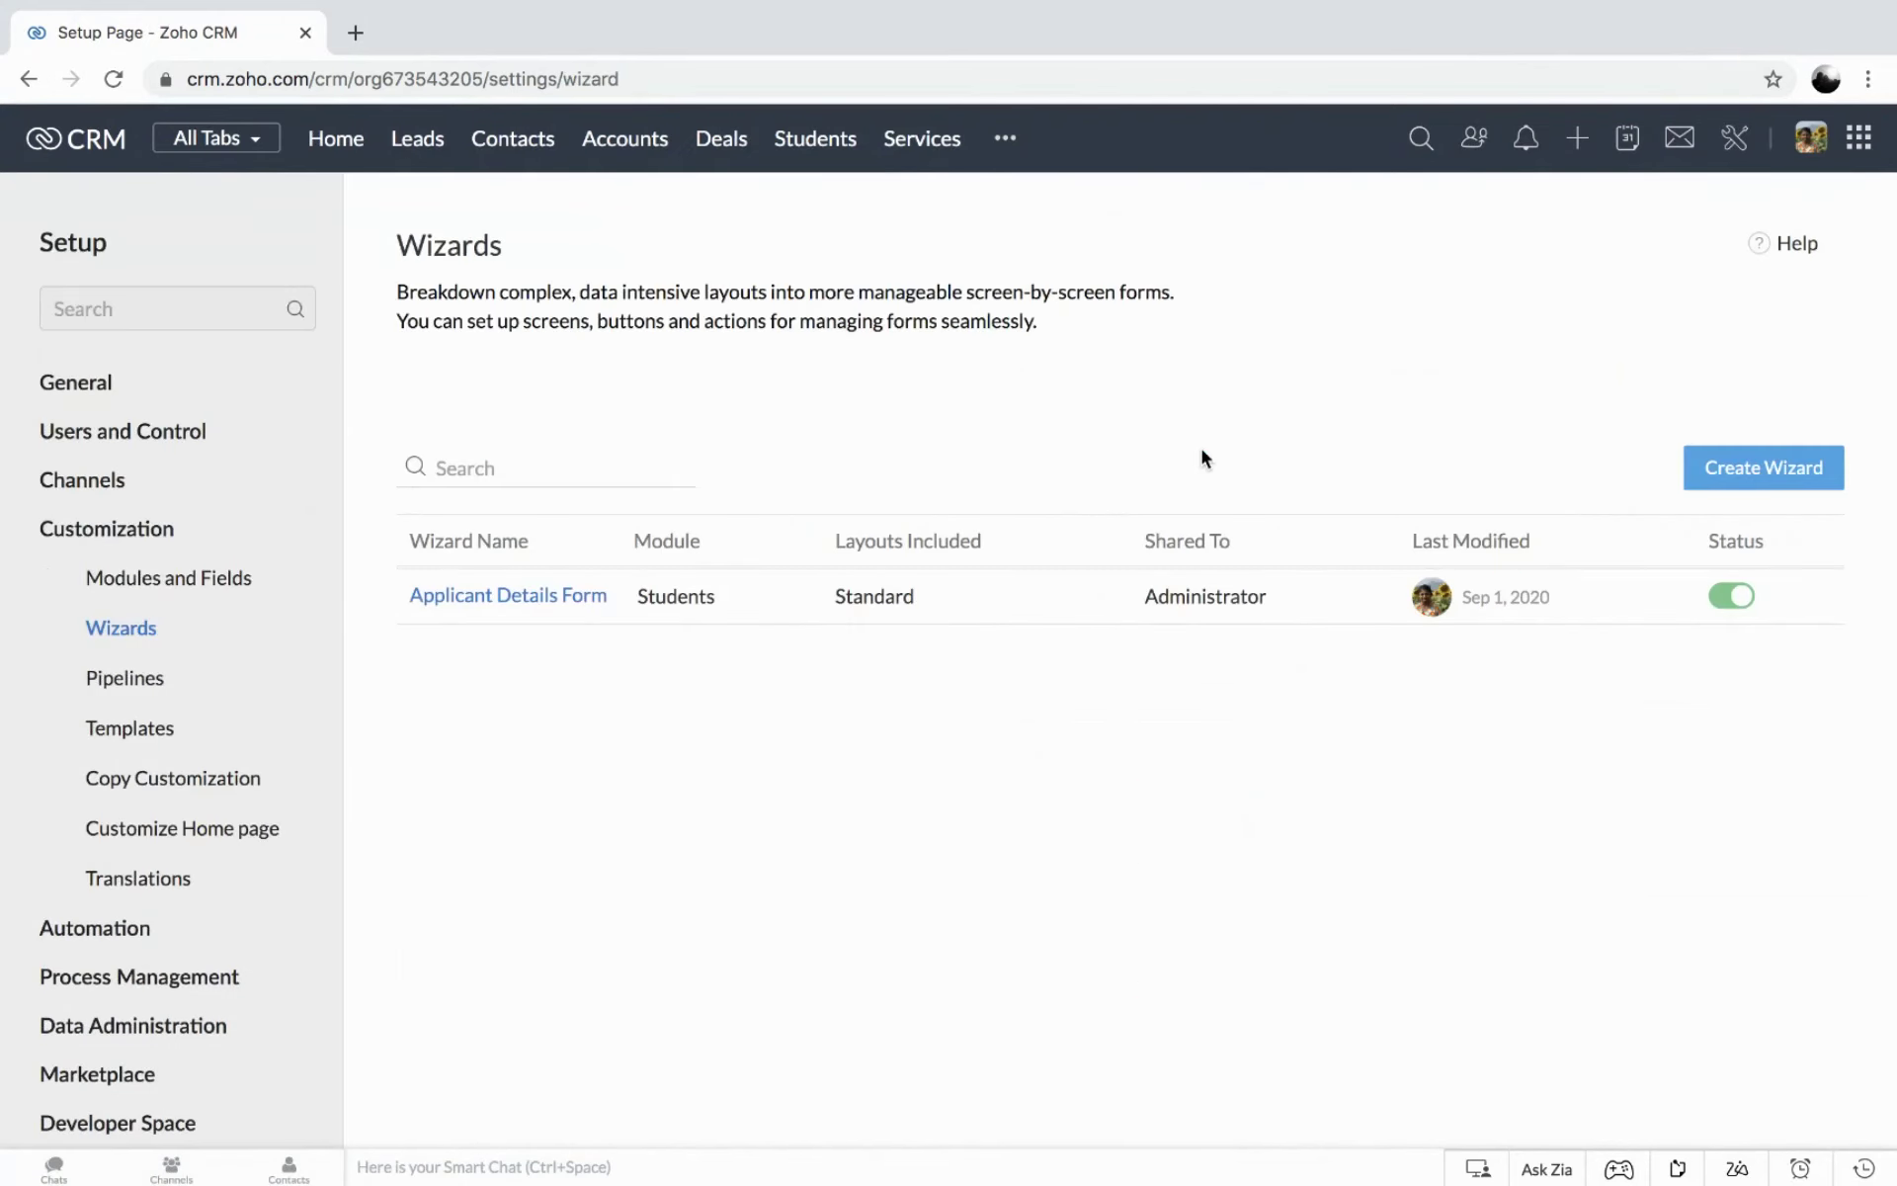
pyautogui.click(537, 599)
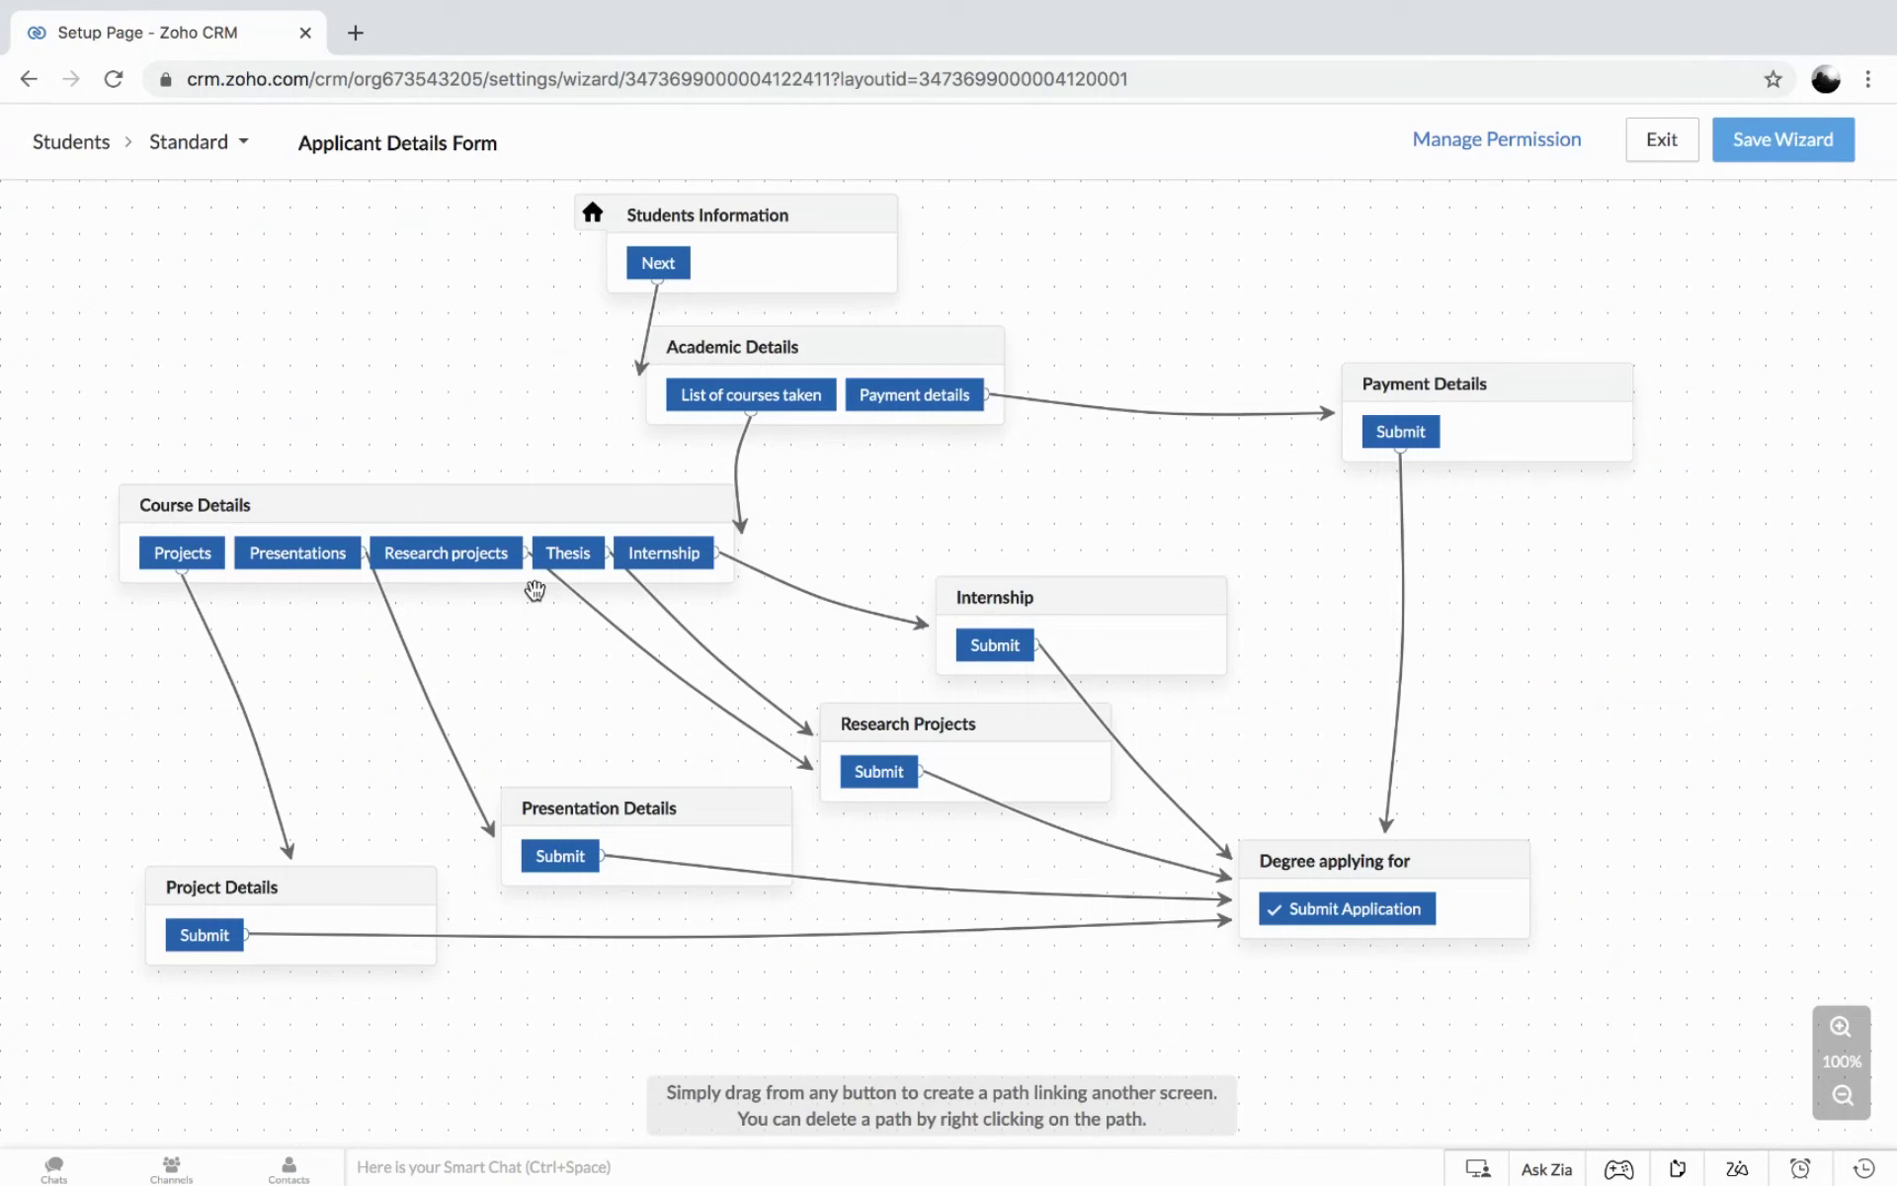
pyautogui.click(1670, 150)
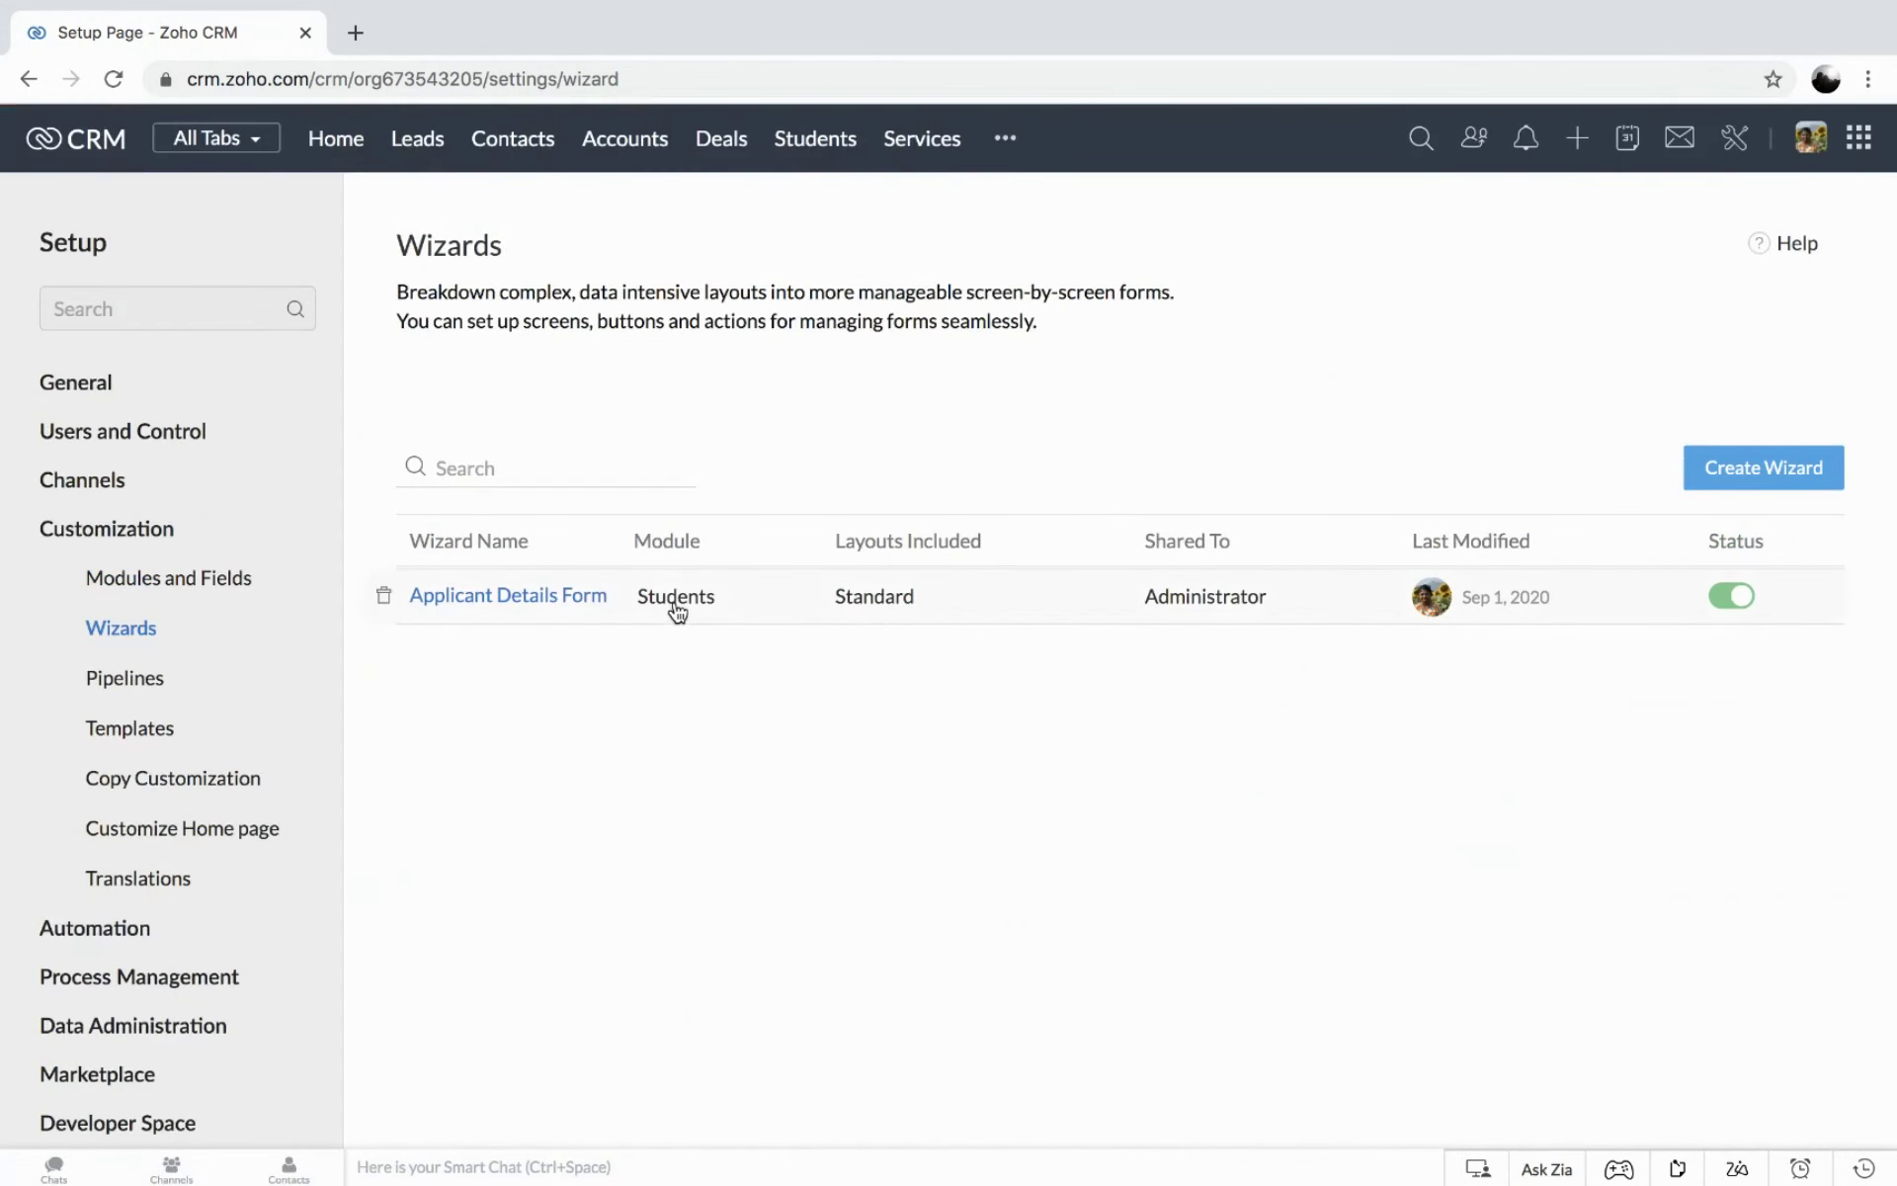
pyautogui.click(813, 140)
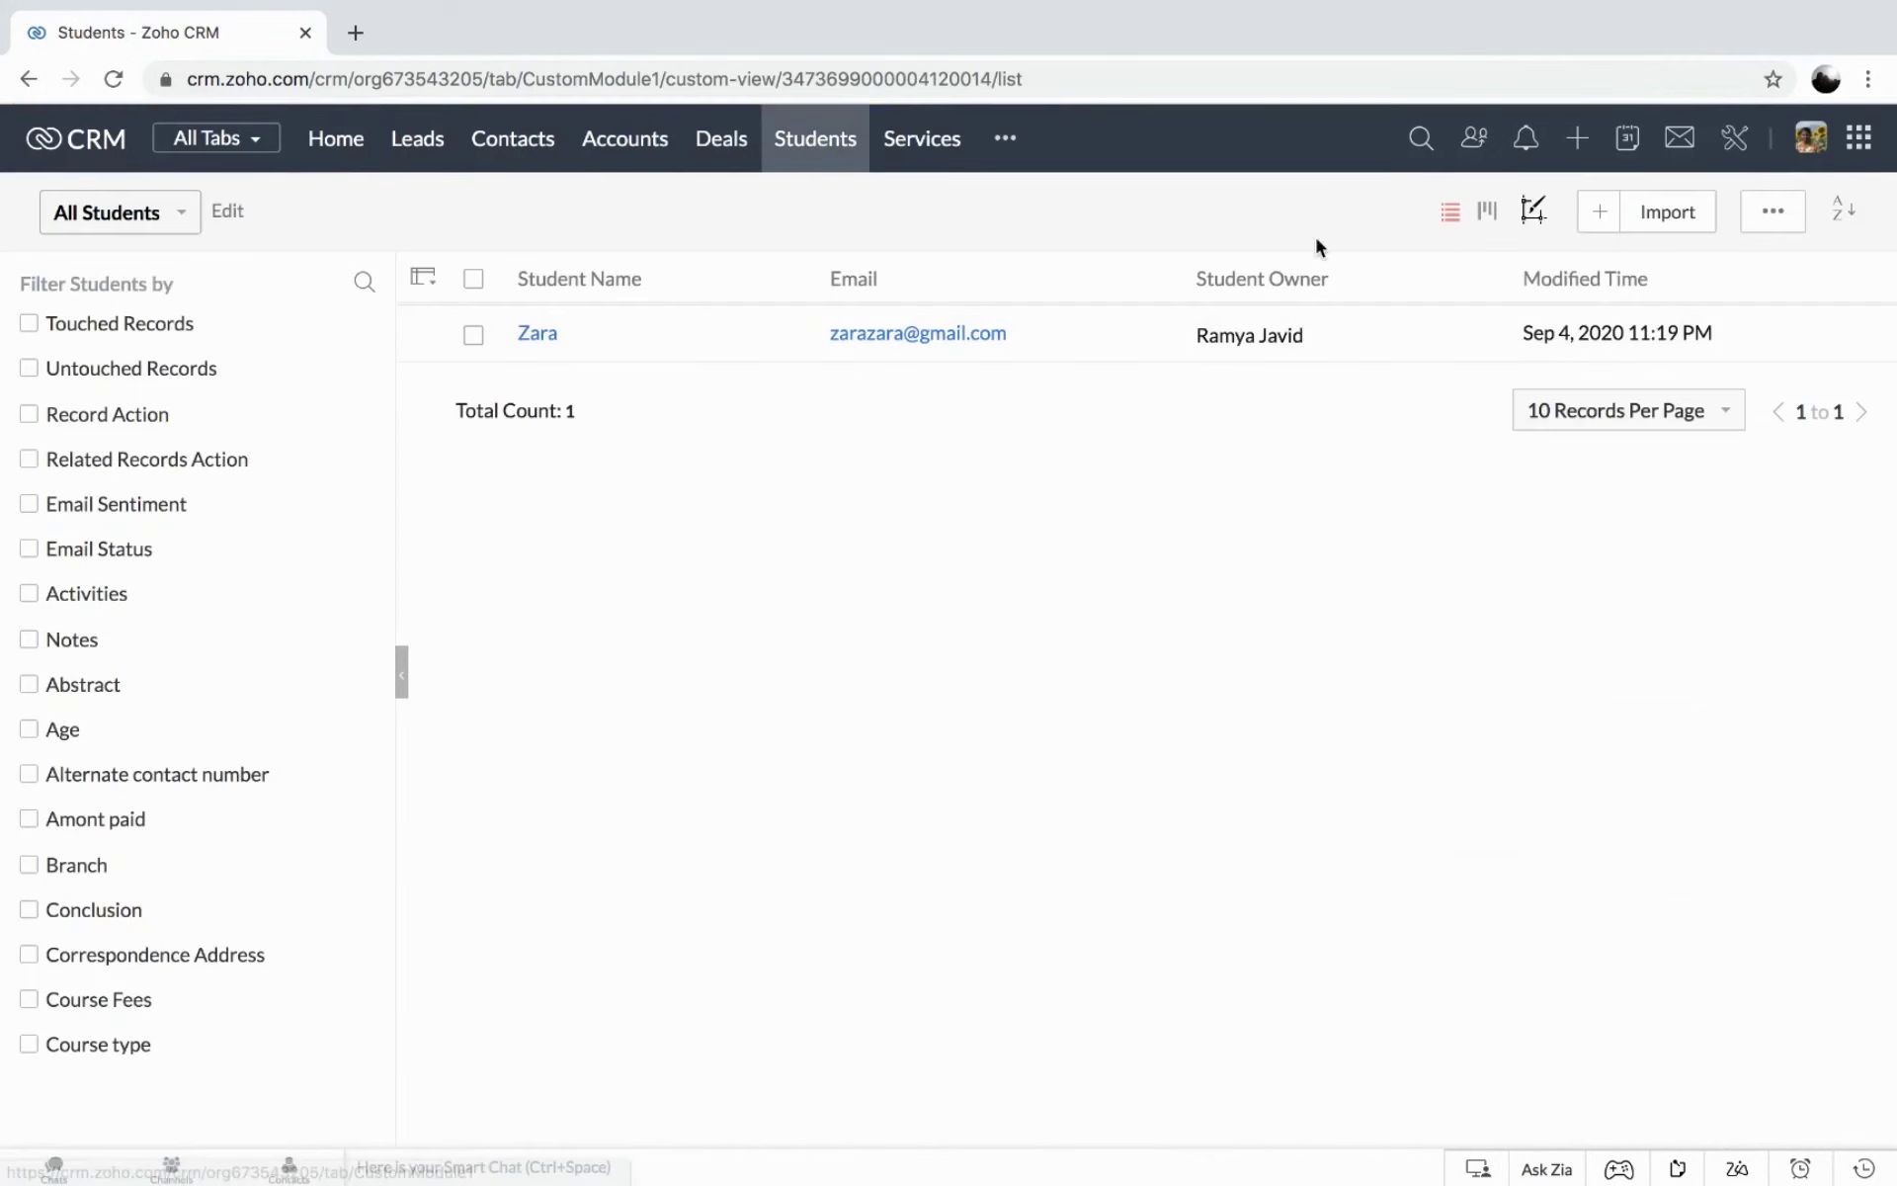
# Start a new student record and scan its Standard layout from Student Information to Payment Details.
pyautogui.click(1602, 214)
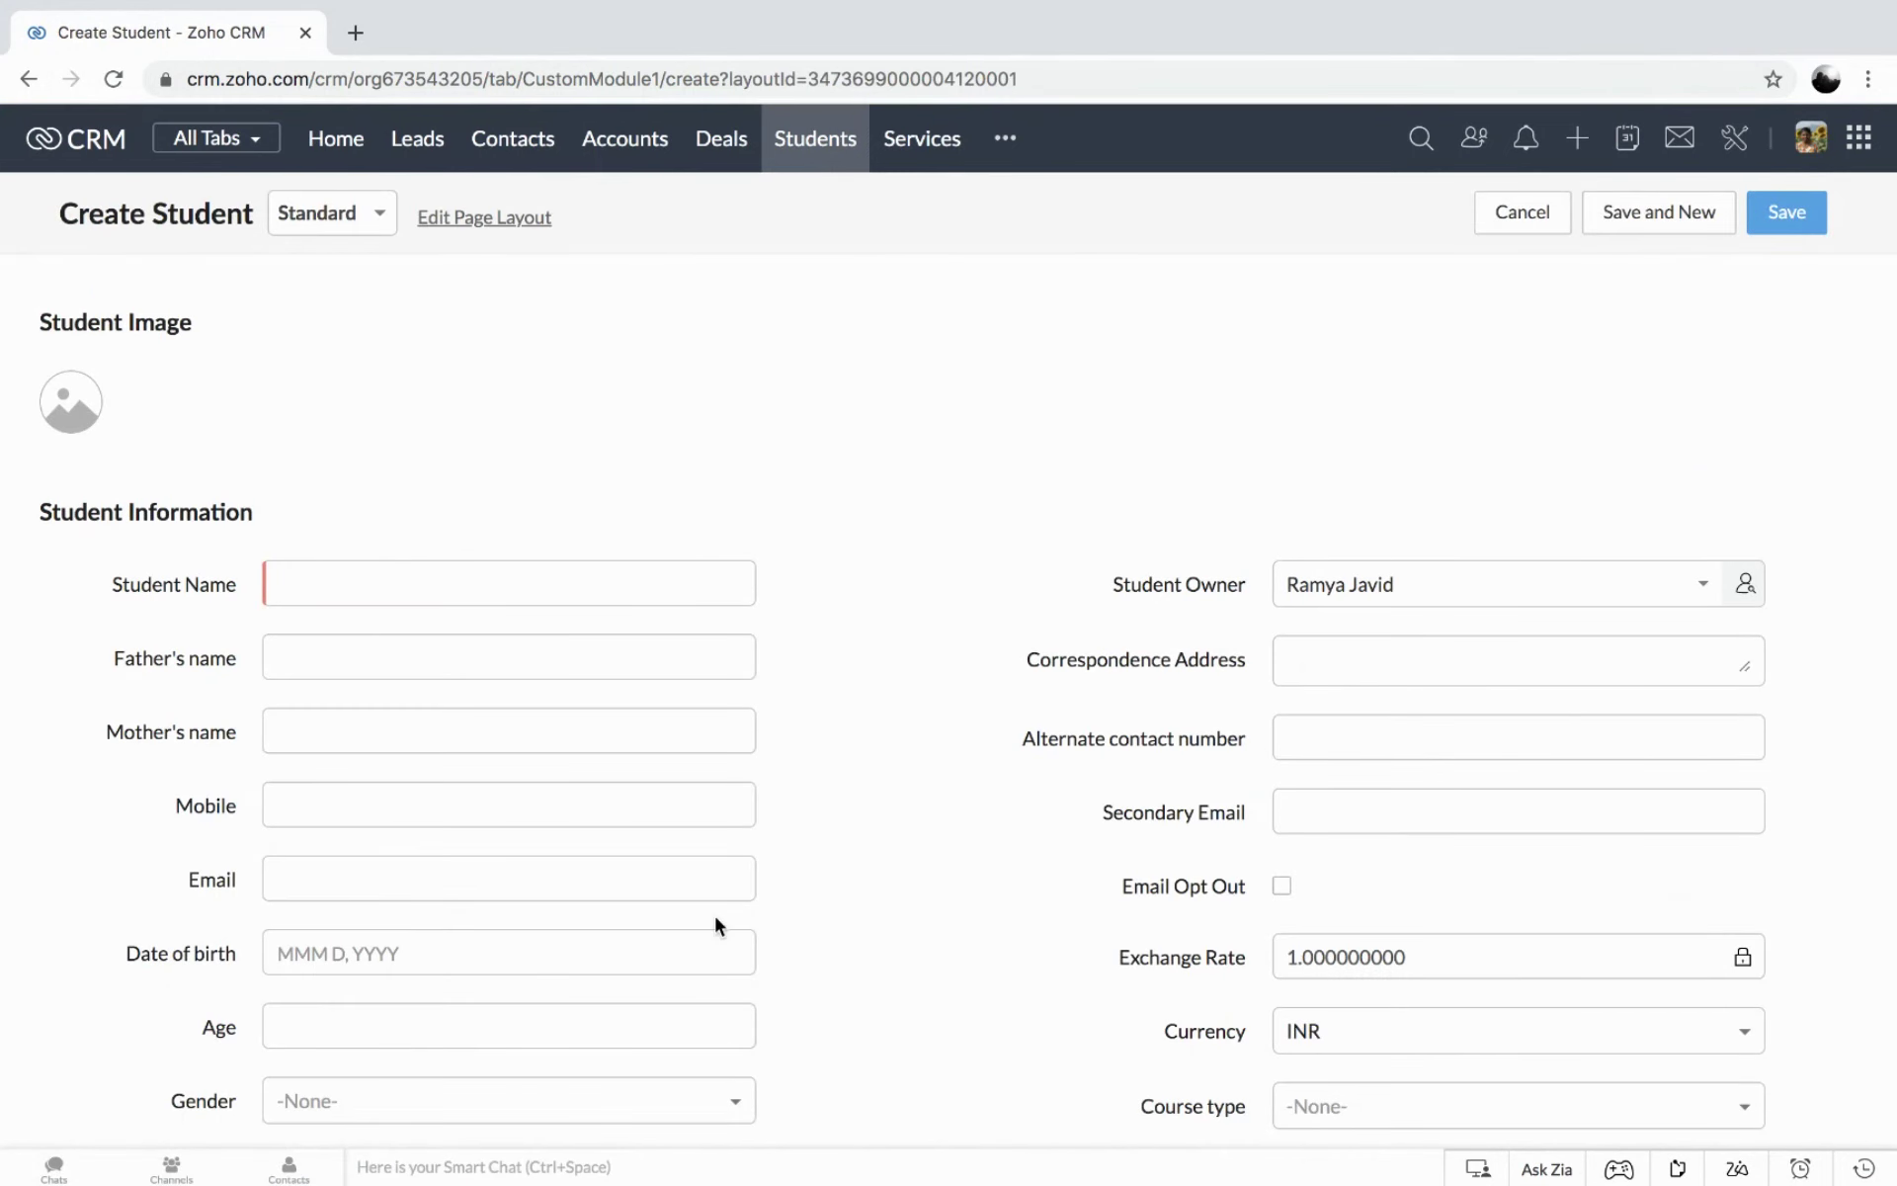
pyautogui.scroll(-10, 717, 926)
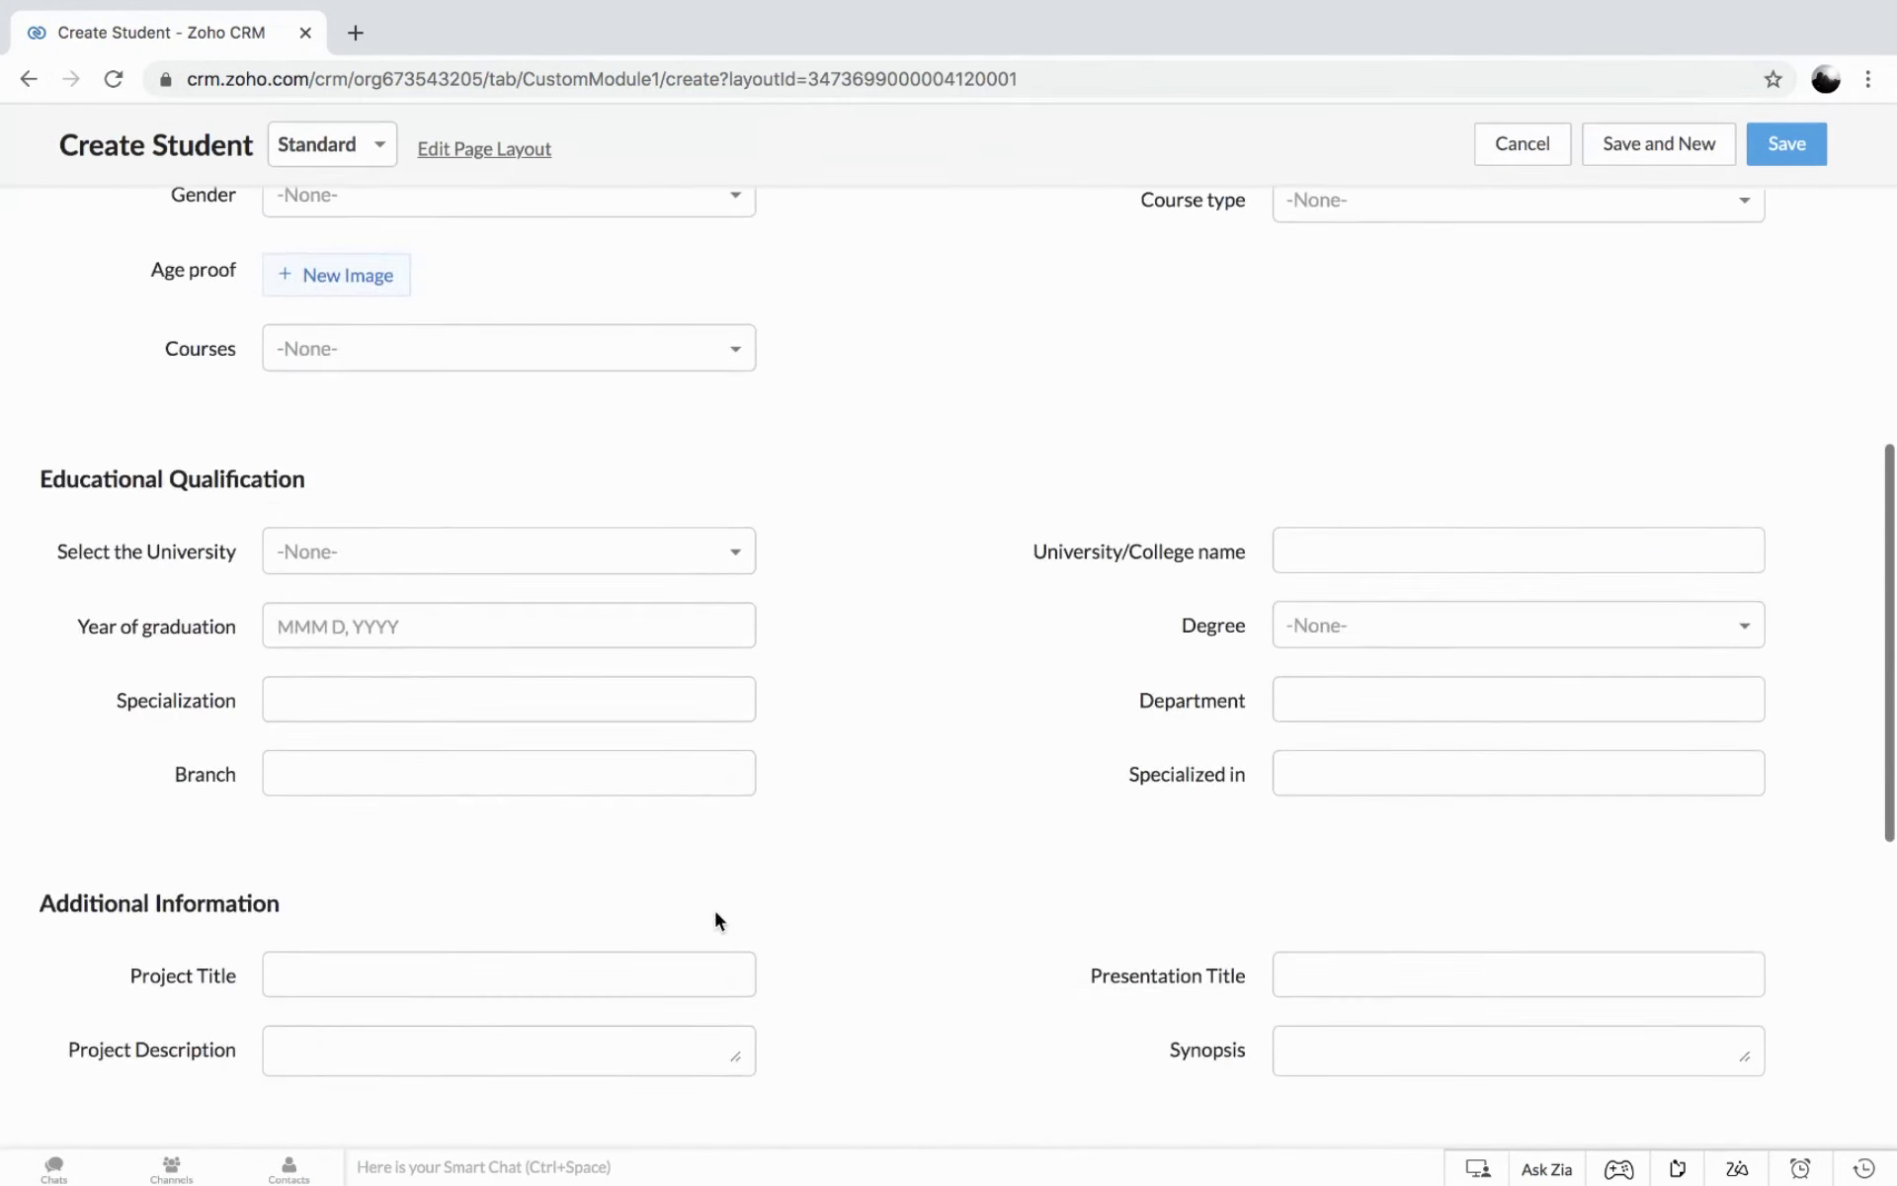
pyautogui.scroll(-10, 716, 913)
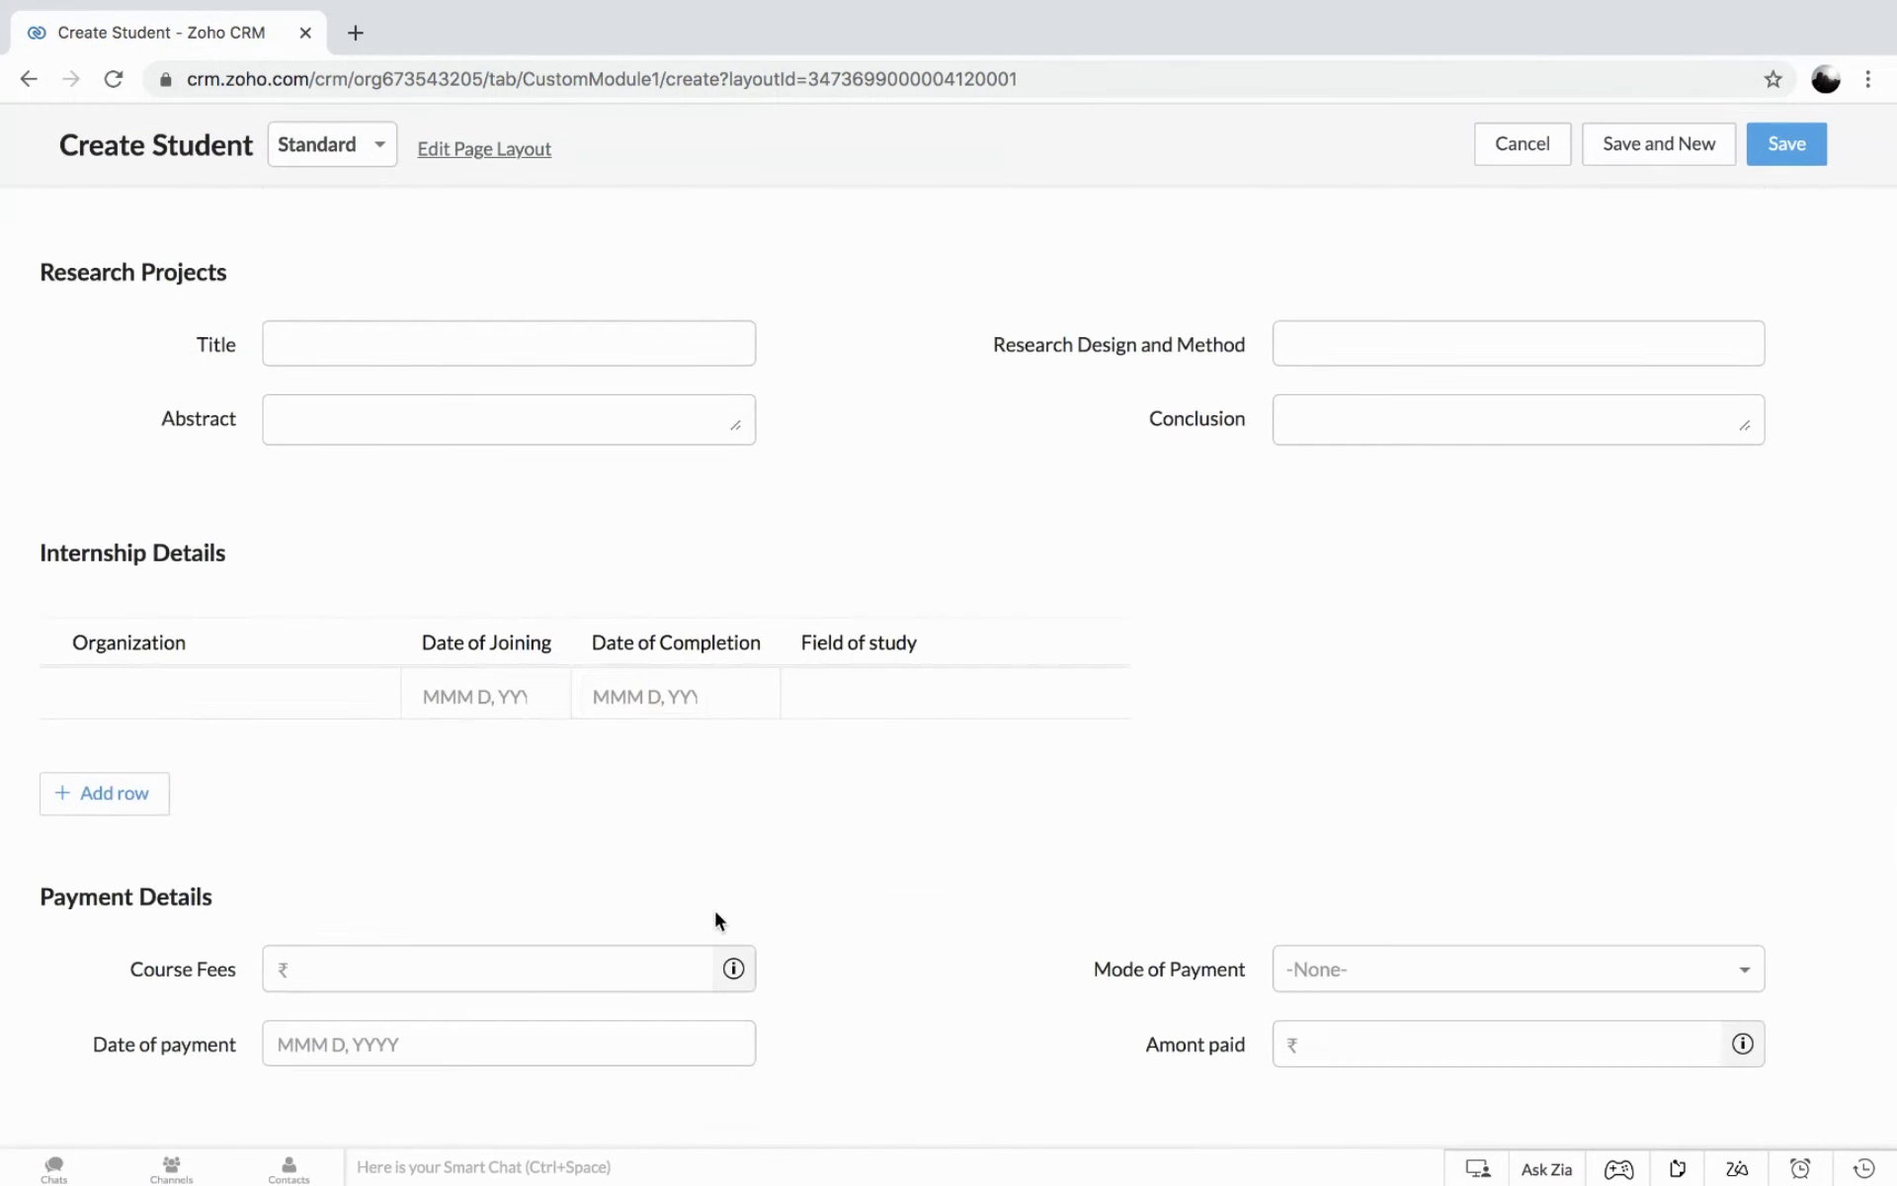
pyautogui.scroll(20, 715, 912)
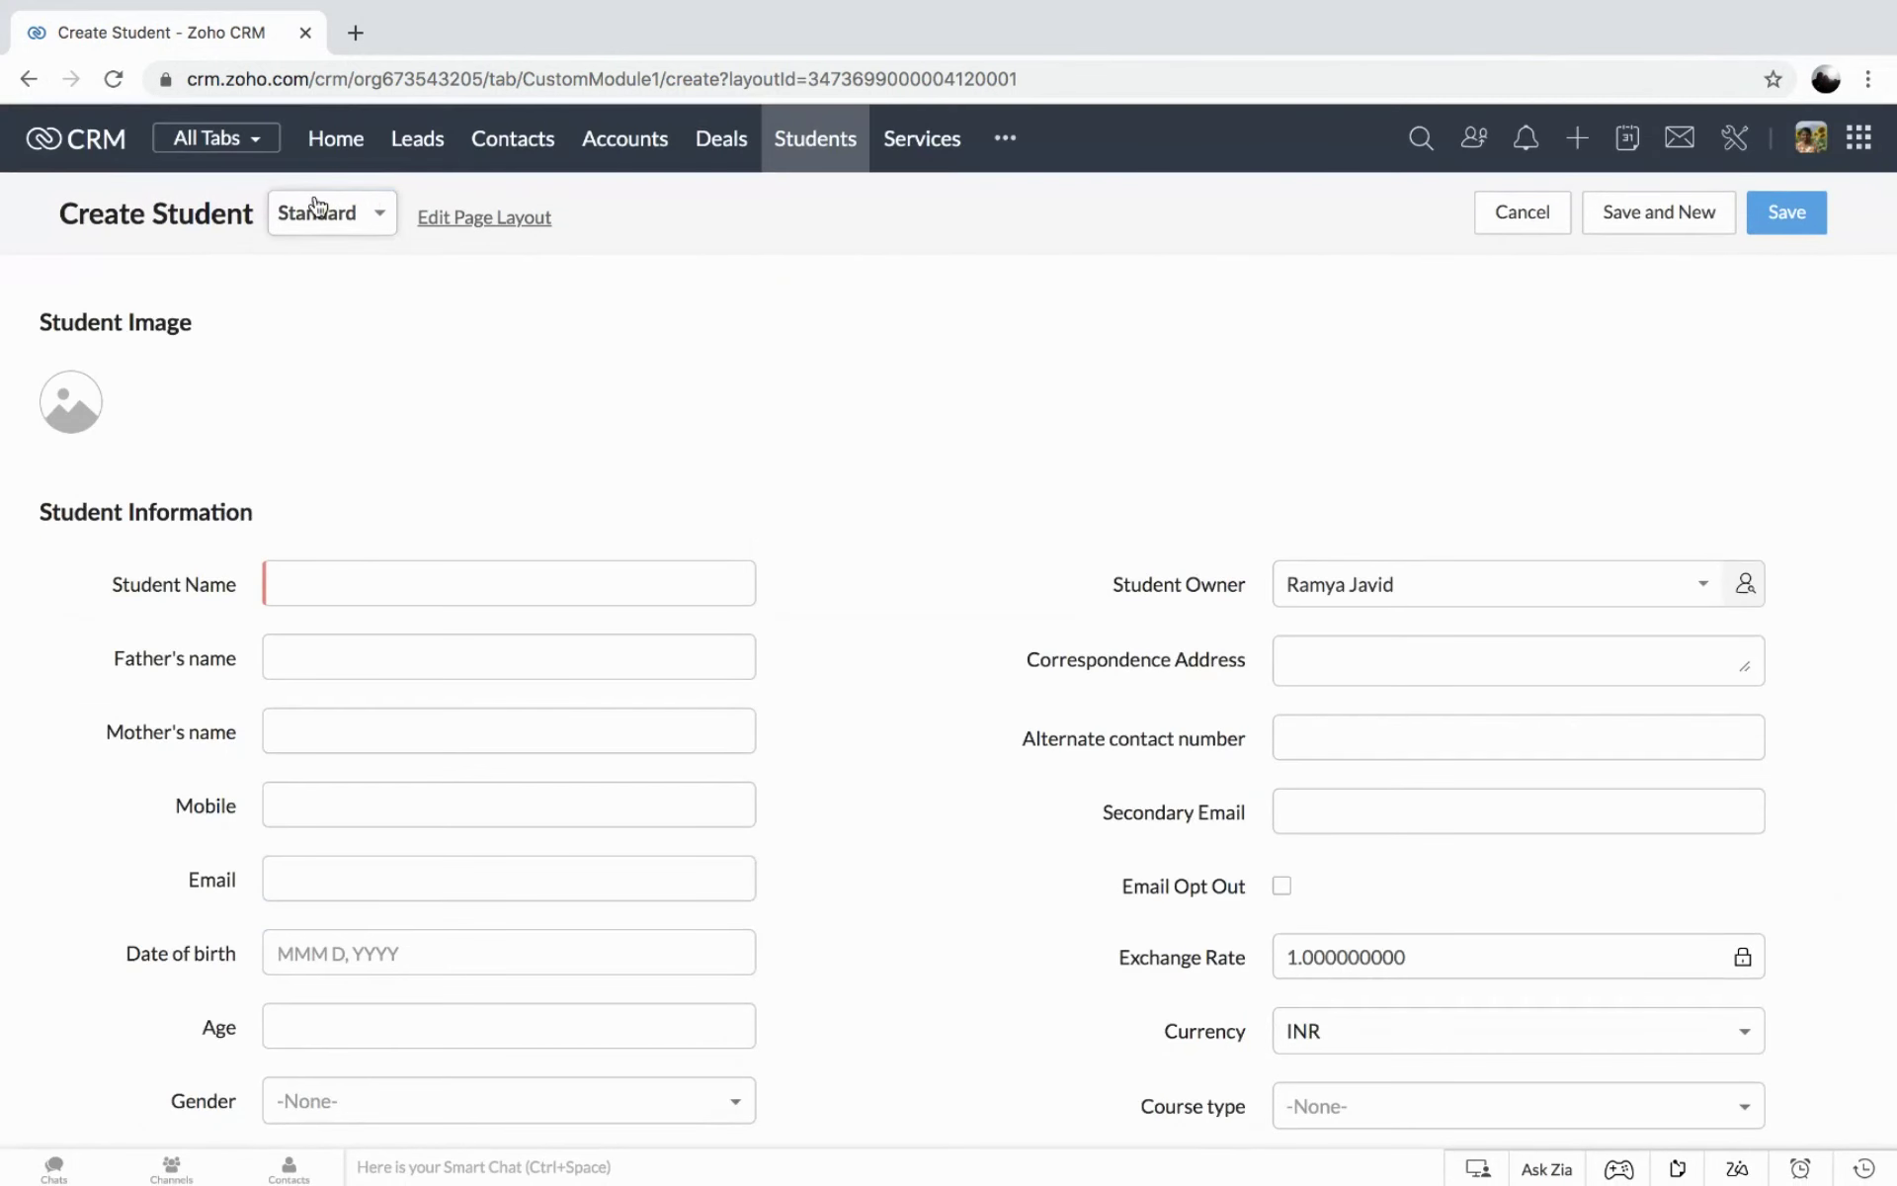
pyautogui.click(316, 206)
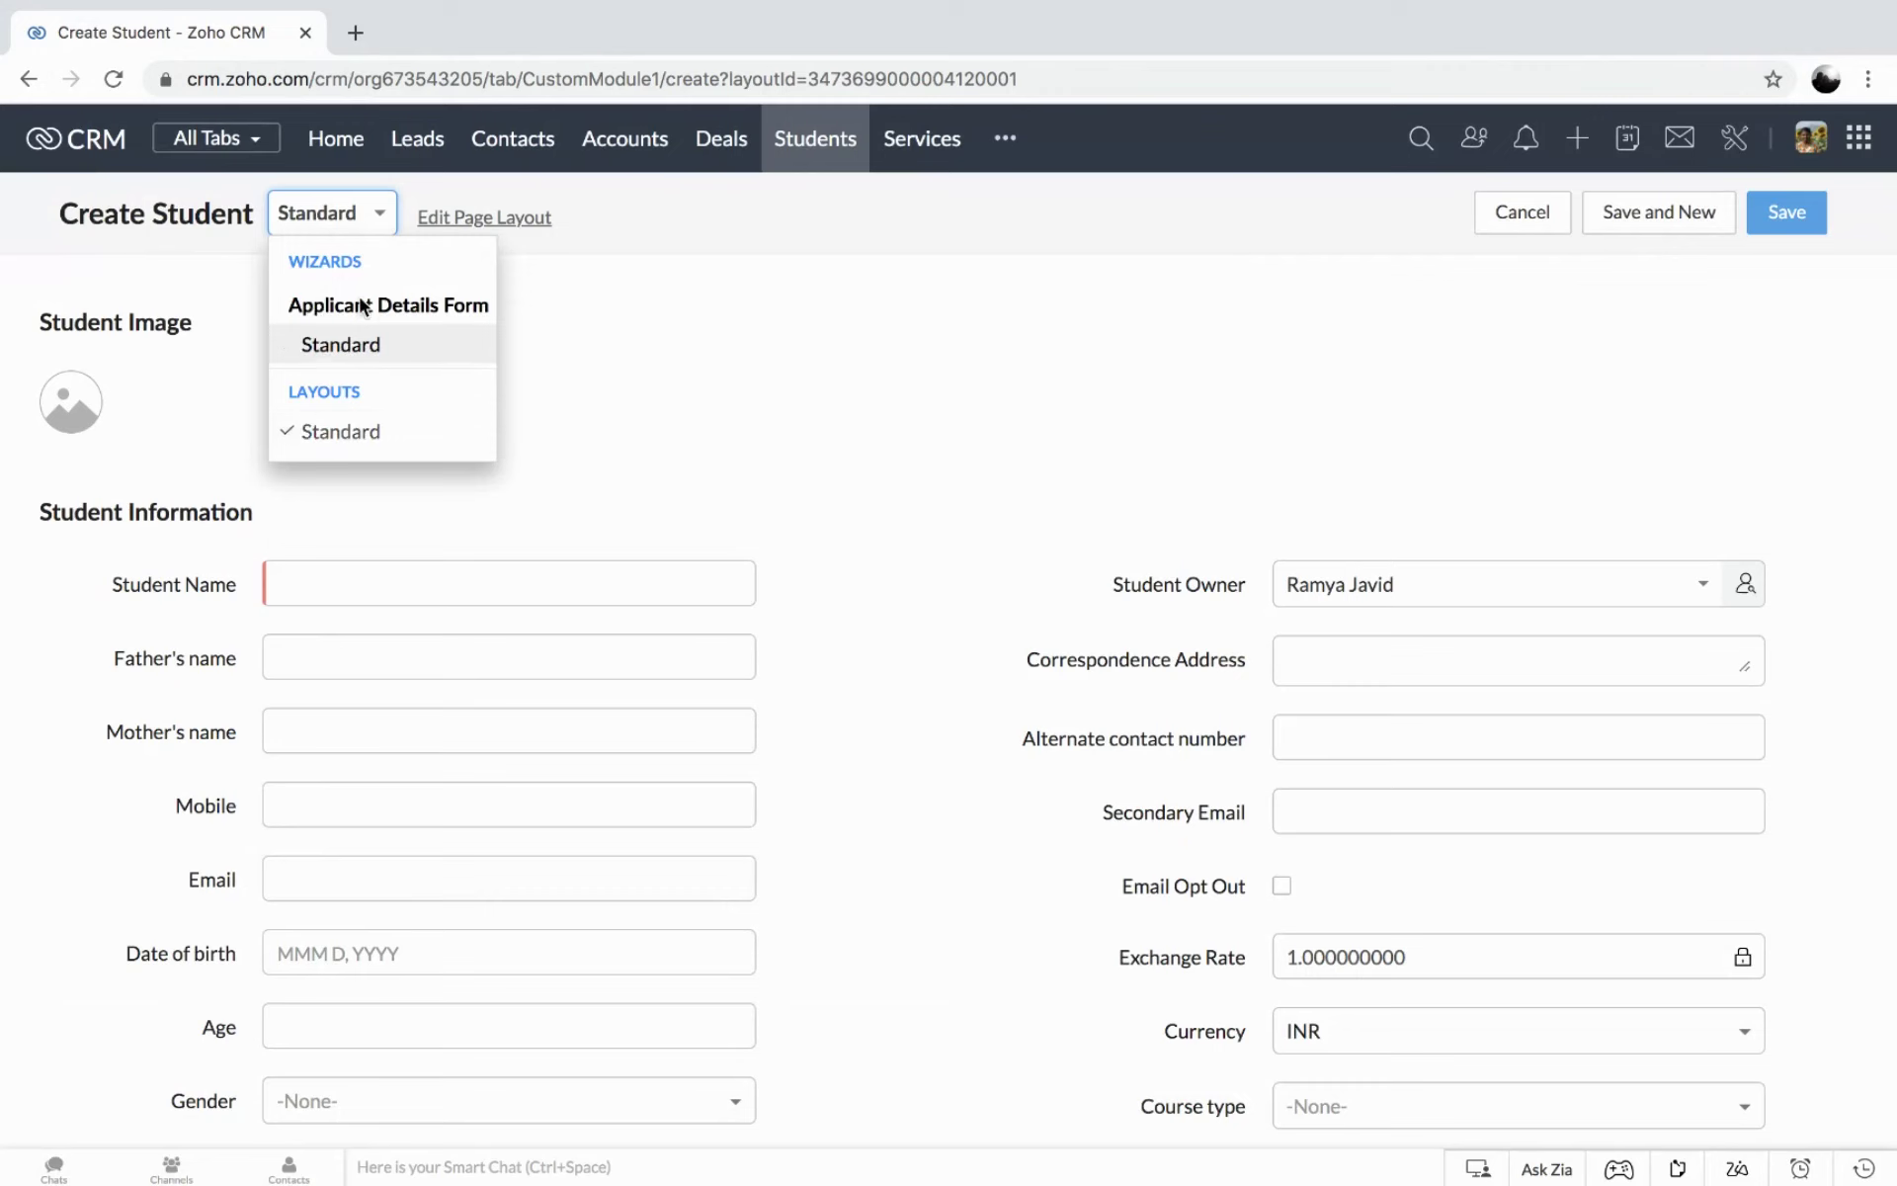
# Switch the new student form to the Applicant Details Form wizard and enter the student's first name.
pyautogui.click(338, 345)
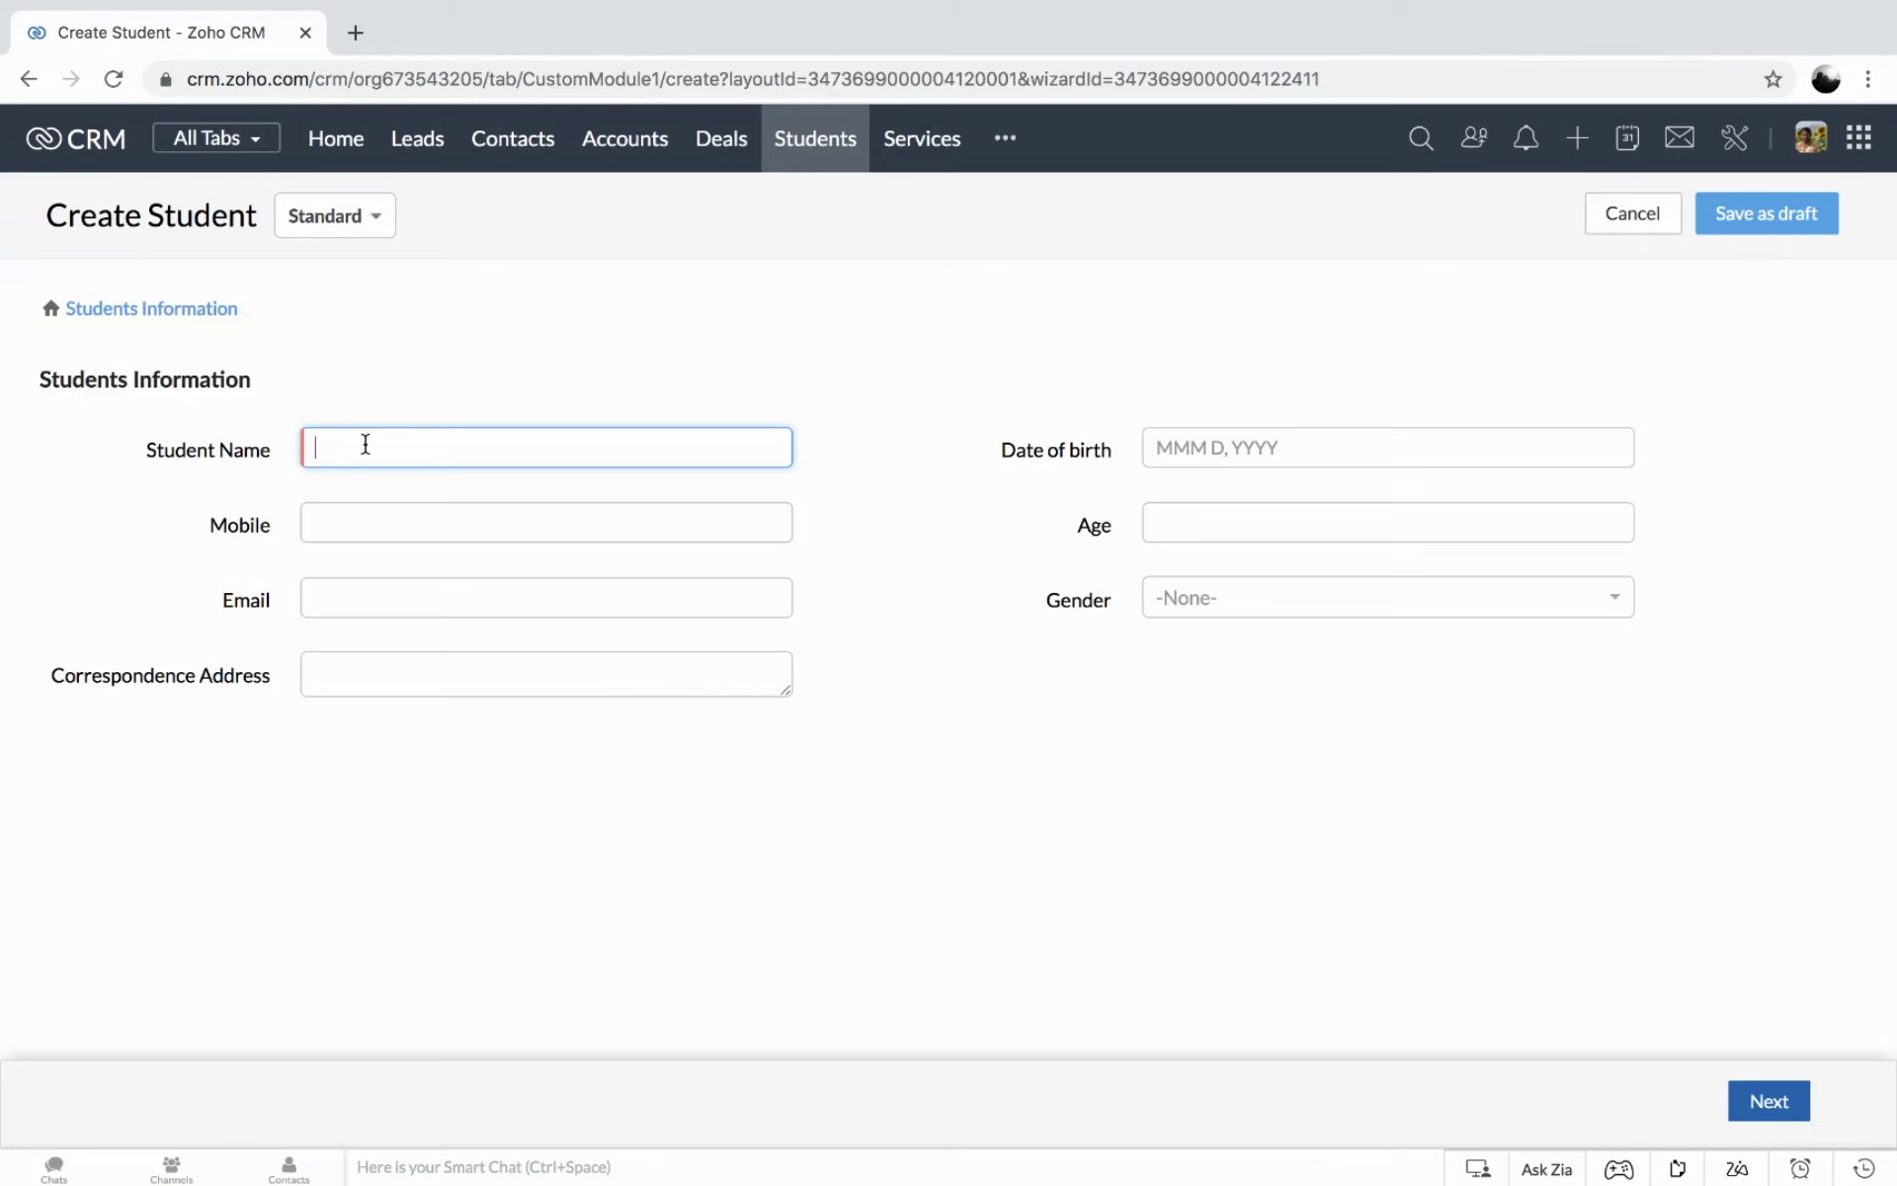
pyautogui.write('Emily')
# Set the student's date of birth to Sep 1, 2000.
pyautogui.click(1237, 445)
pyautogui.click(1191, 499)
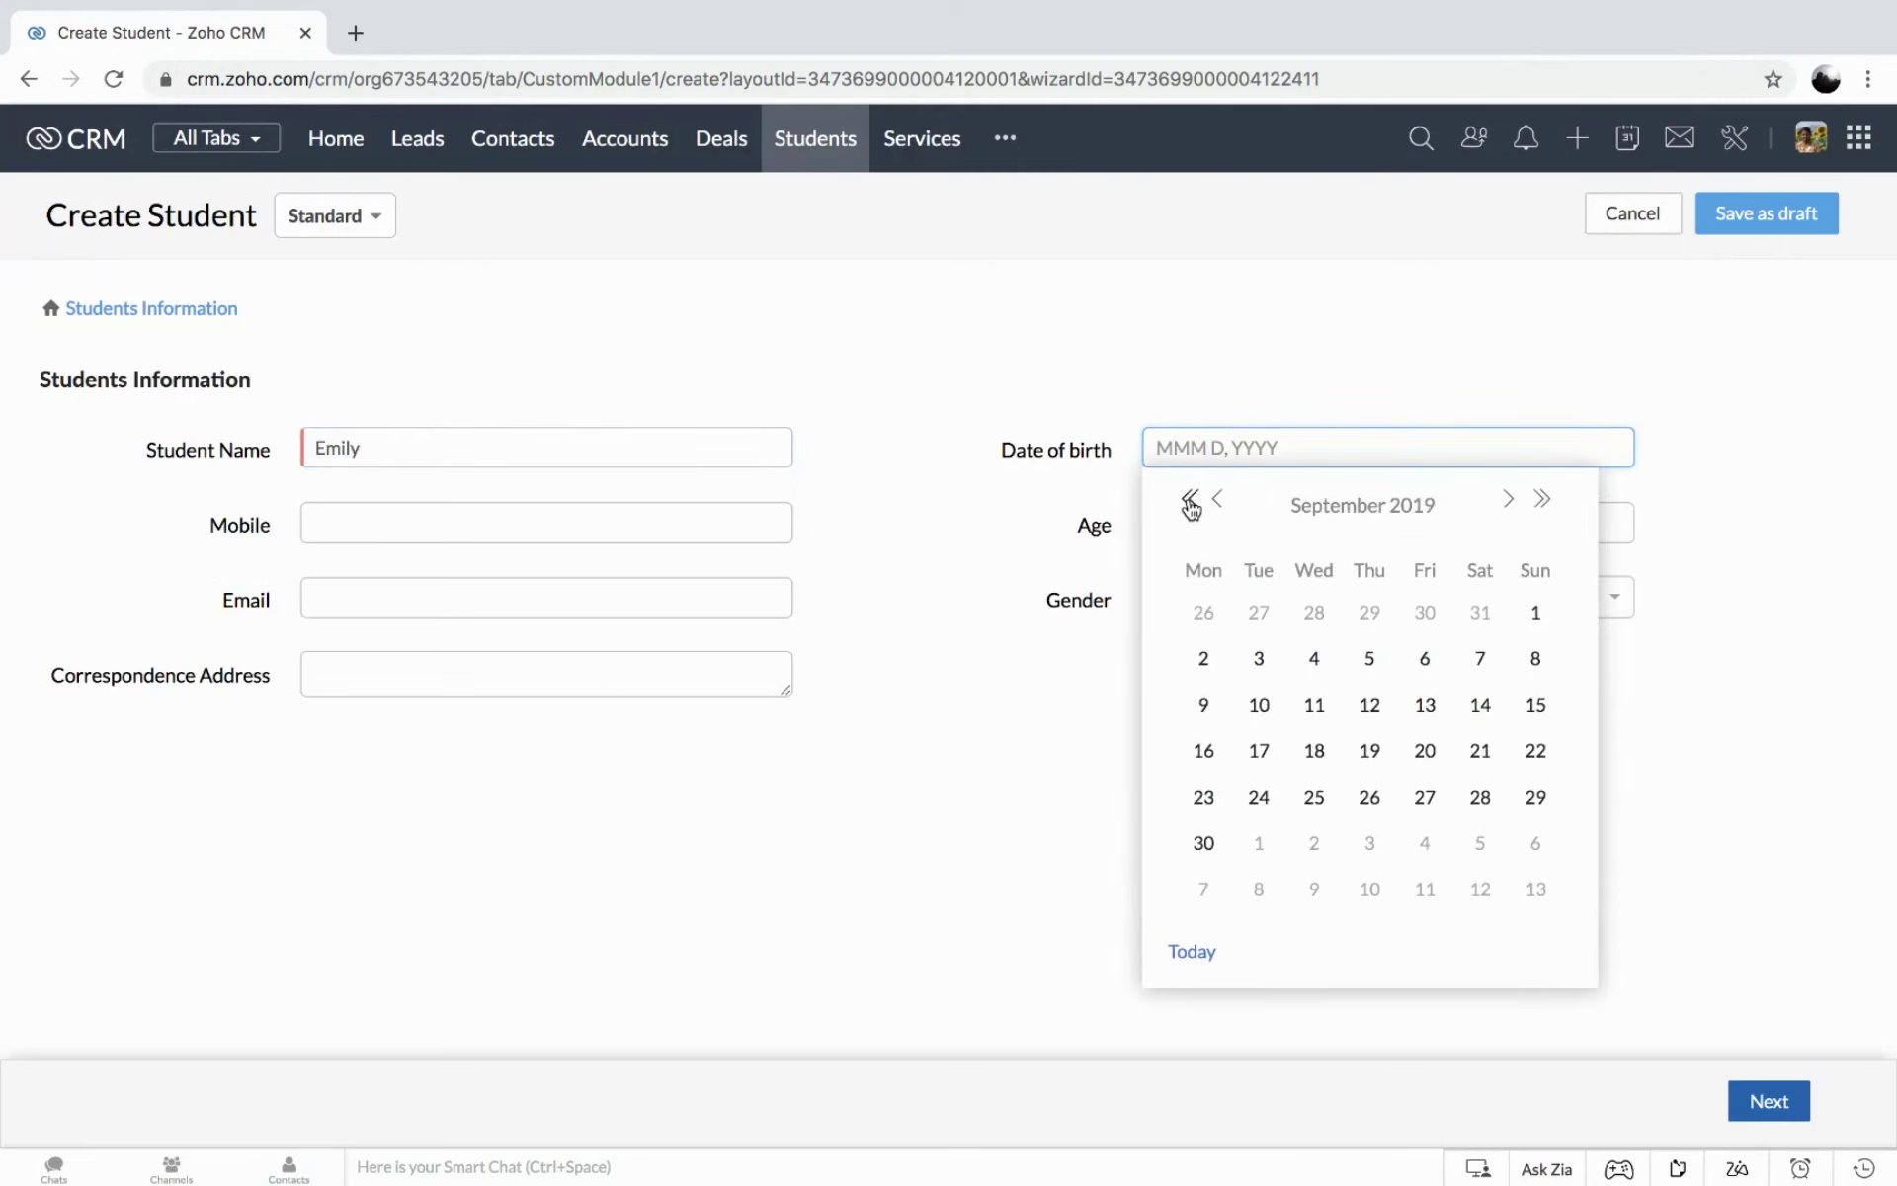
pyautogui.click(1191, 499)
pyautogui.click(1190, 499)
pyautogui.click(1191, 499)
pyautogui.click(1191, 499)
pyautogui.click(1190, 499)
pyautogui.click(1190, 499)
pyautogui.click(1189, 499)
pyautogui.click(1190, 499)
pyautogui.click(1190, 499)
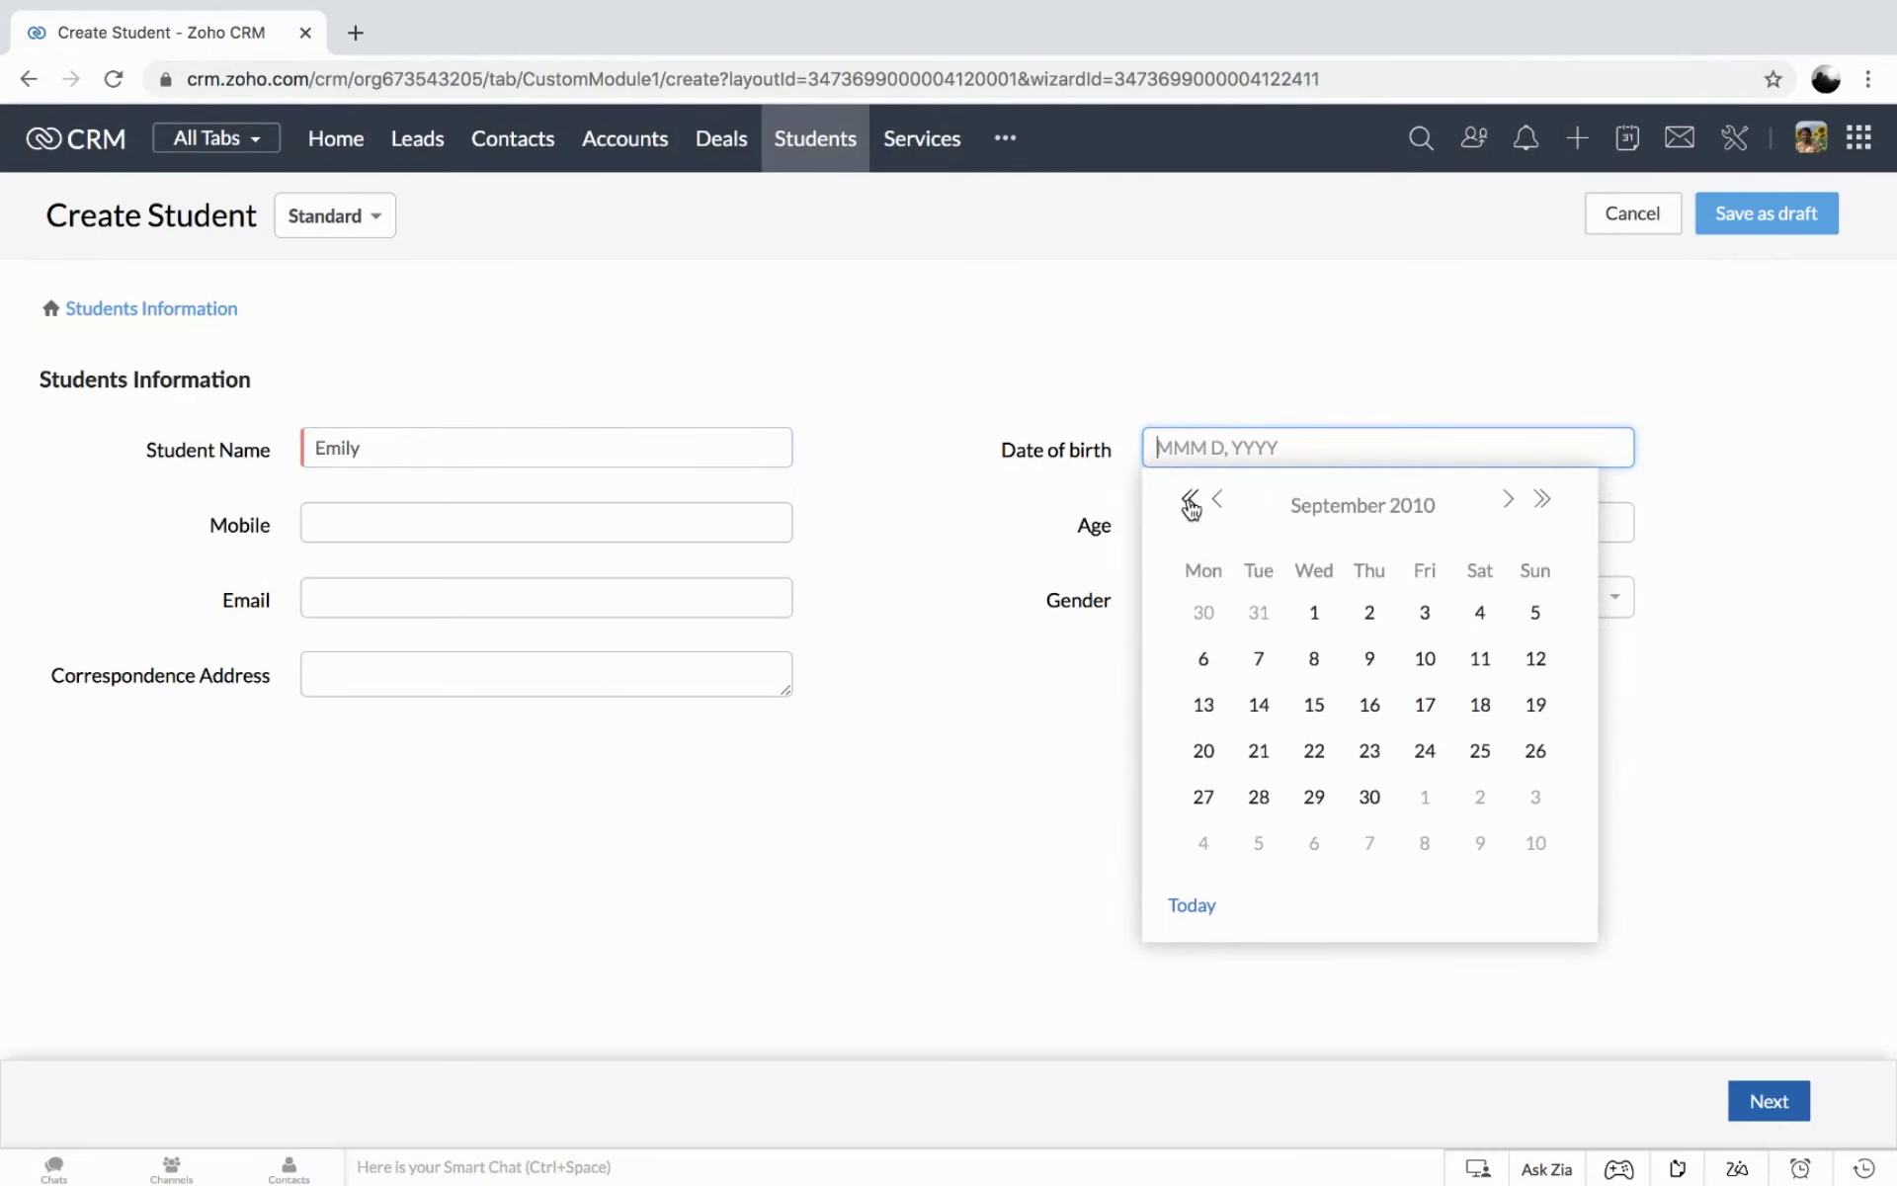
pyautogui.click(1190, 499)
pyautogui.click(1189, 499)
pyautogui.click(1190, 499)
pyautogui.click(1190, 499)
pyautogui.click(1190, 499)
pyautogui.click(1189, 499)
pyautogui.click(1190, 499)
pyautogui.click(1189, 499)
pyautogui.click(1190, 499)
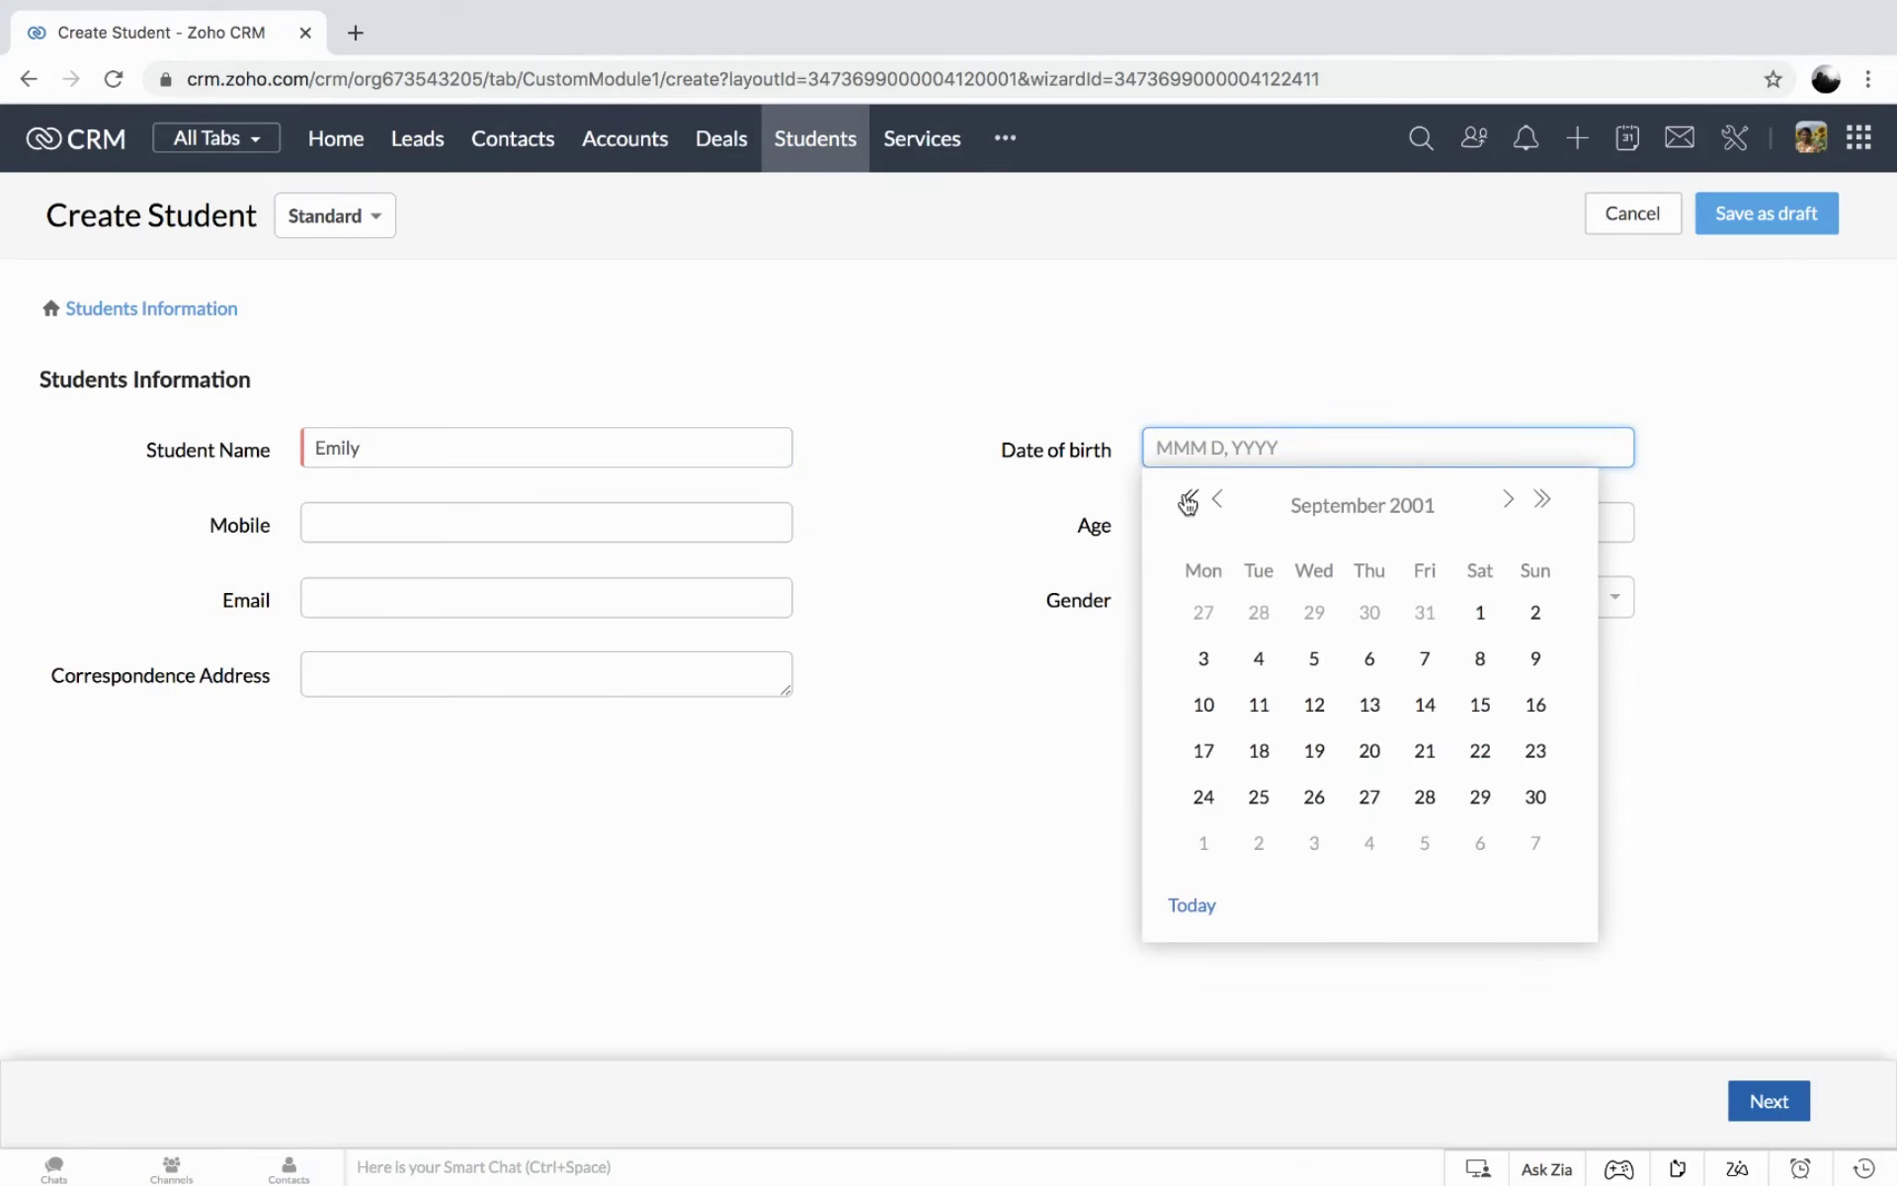
pyautogui.click(1190, 499)
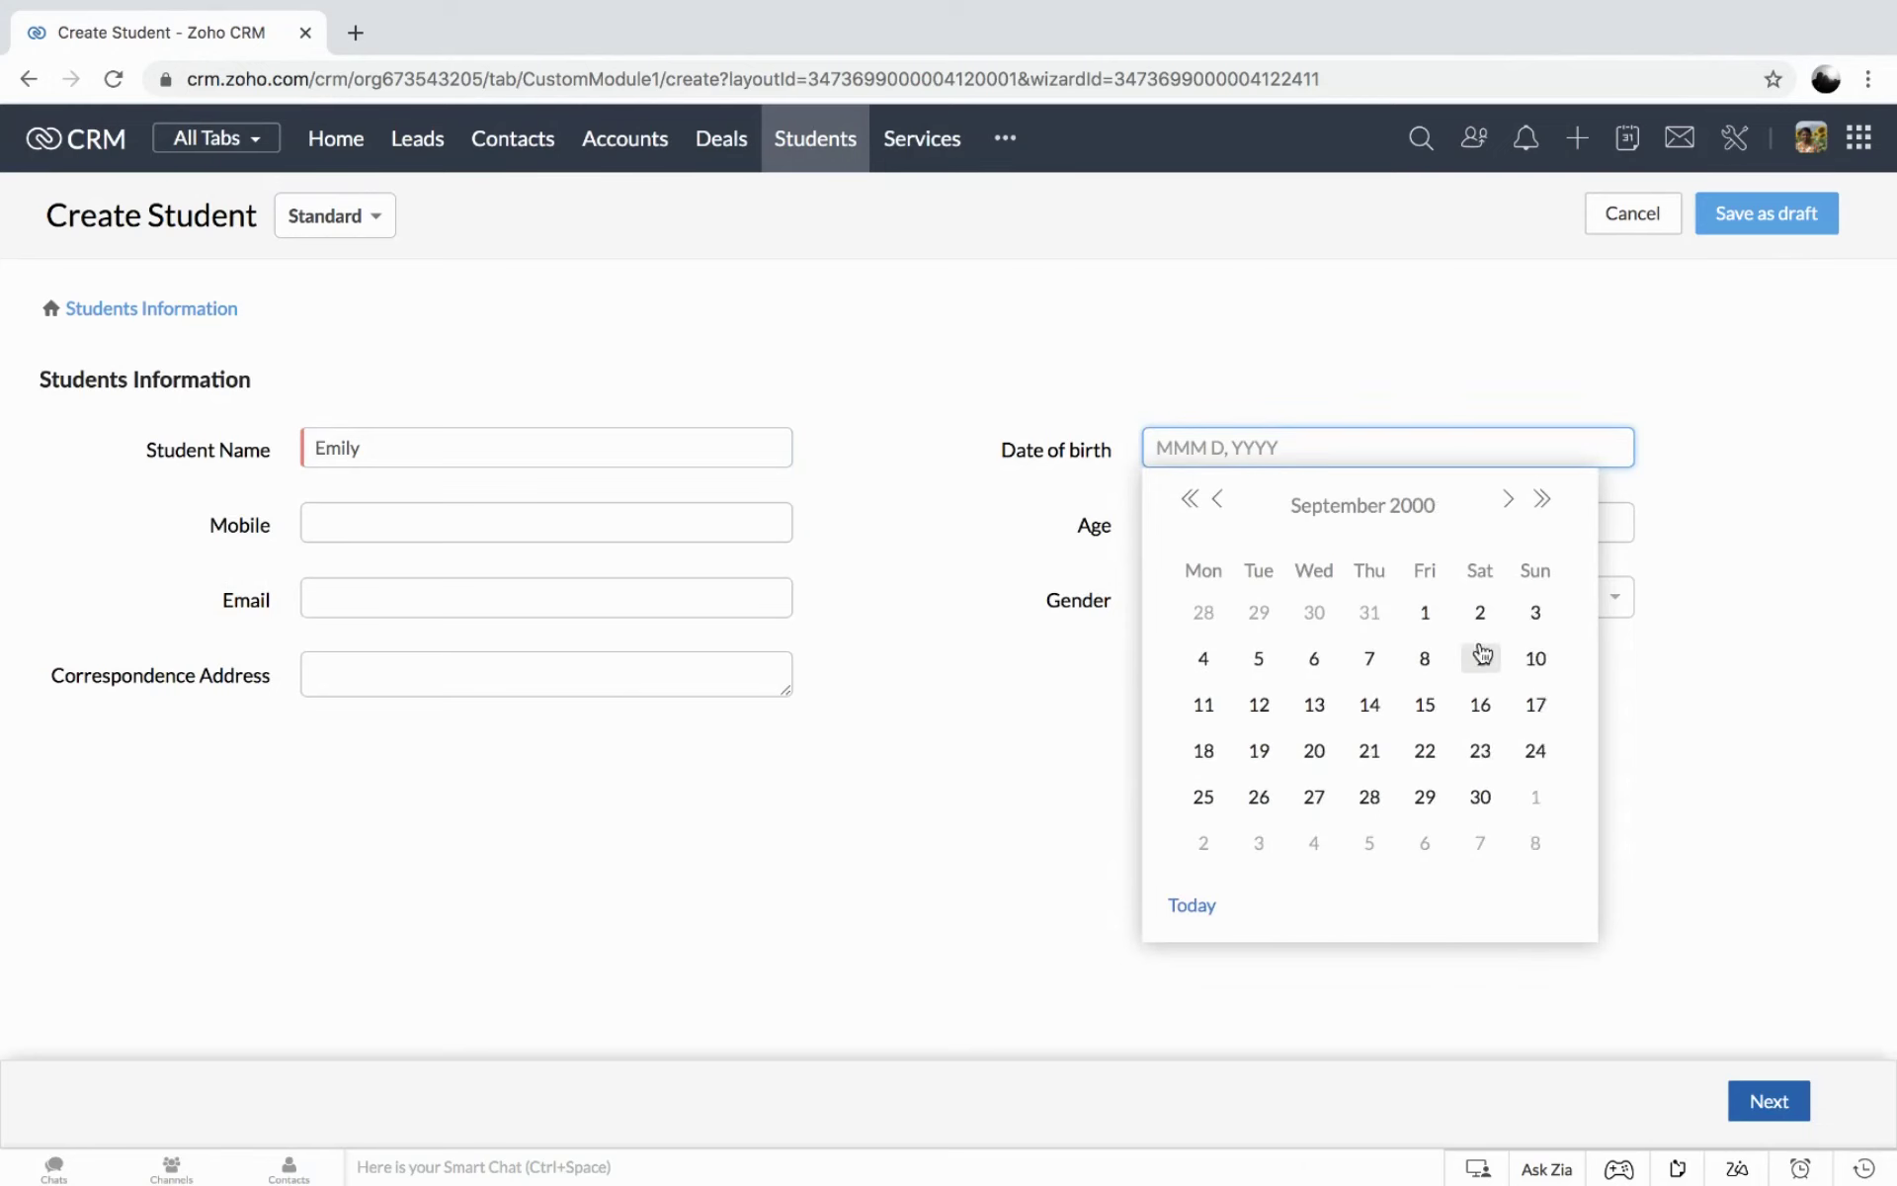
pyautogui.click(1425, 614)
# Enter the student's mobile number and e-mail, age 20, and gender Female.
pyautogui.click(459, 518)
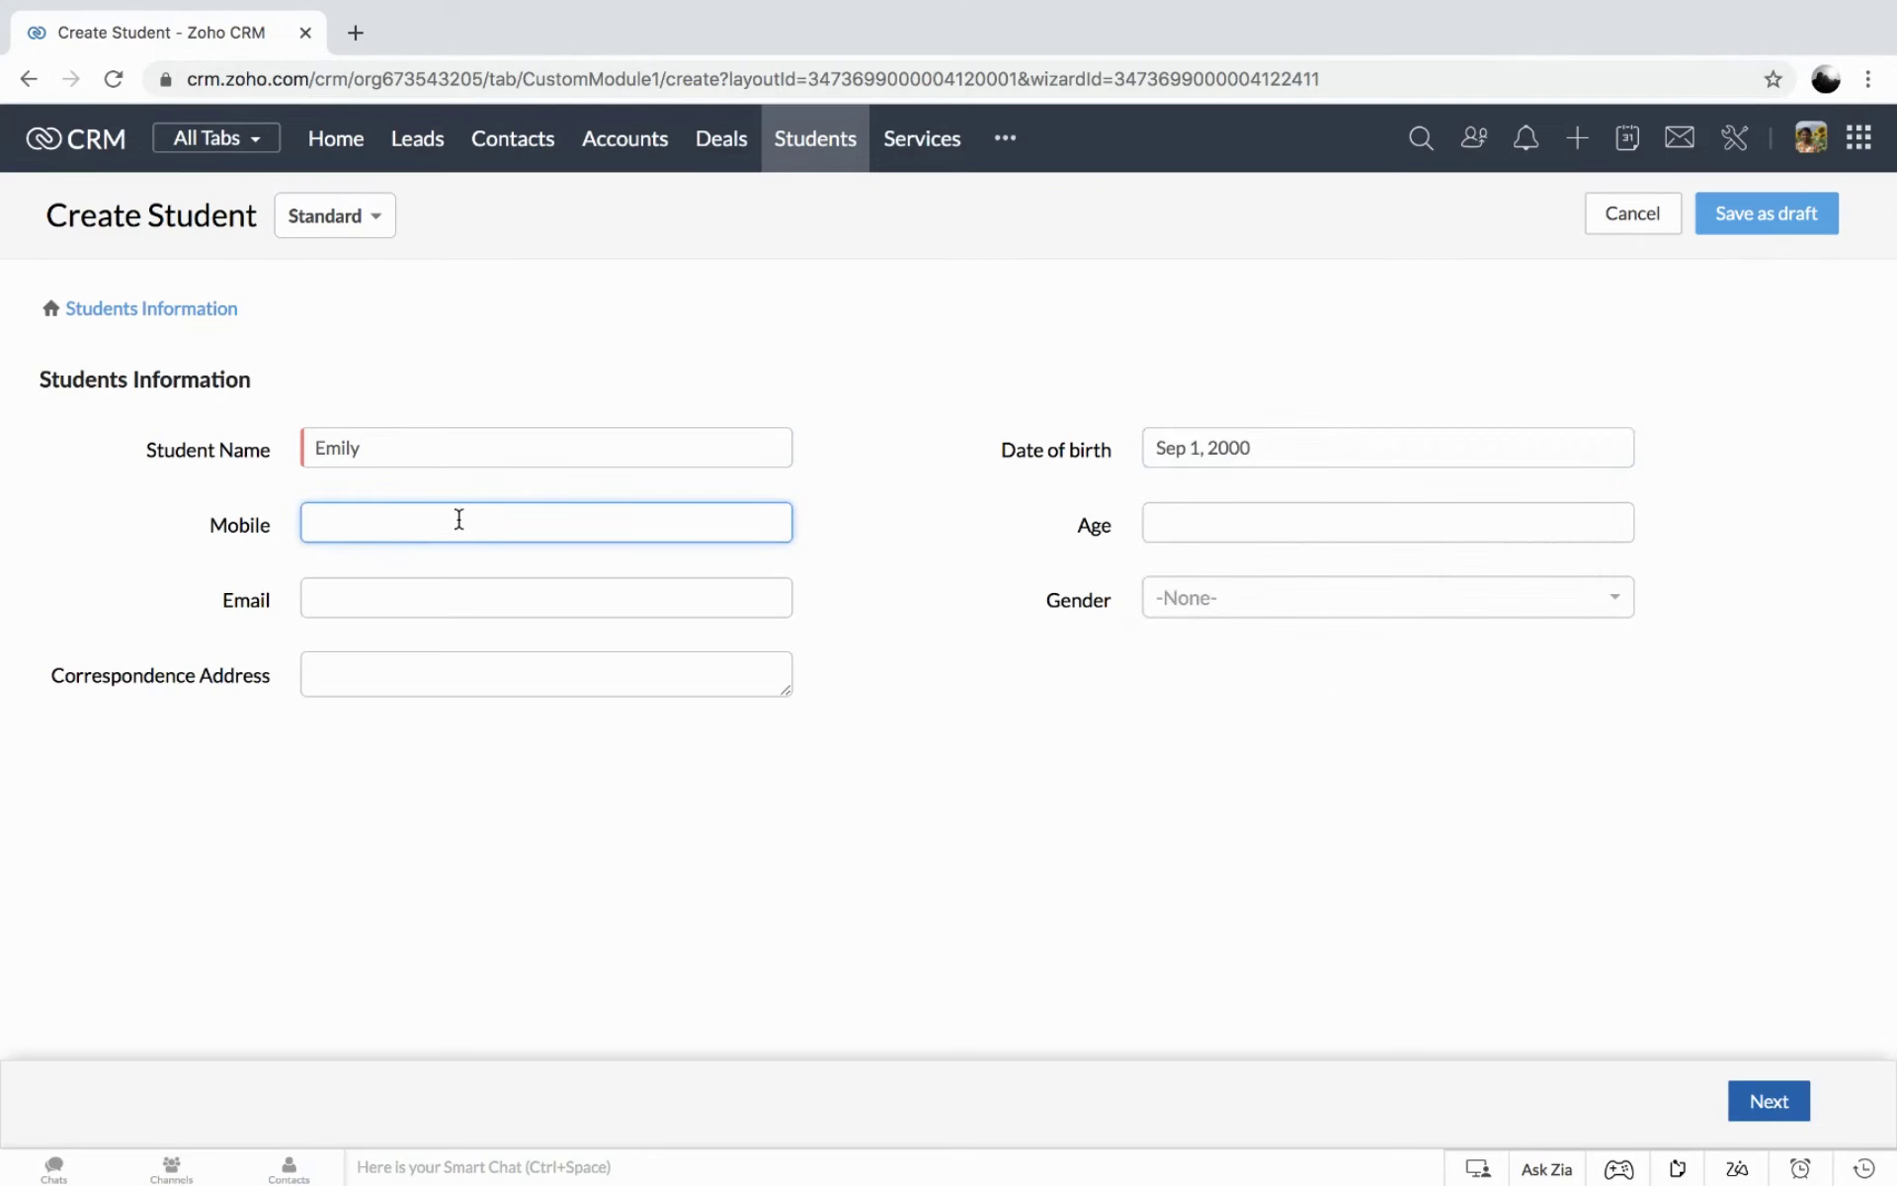
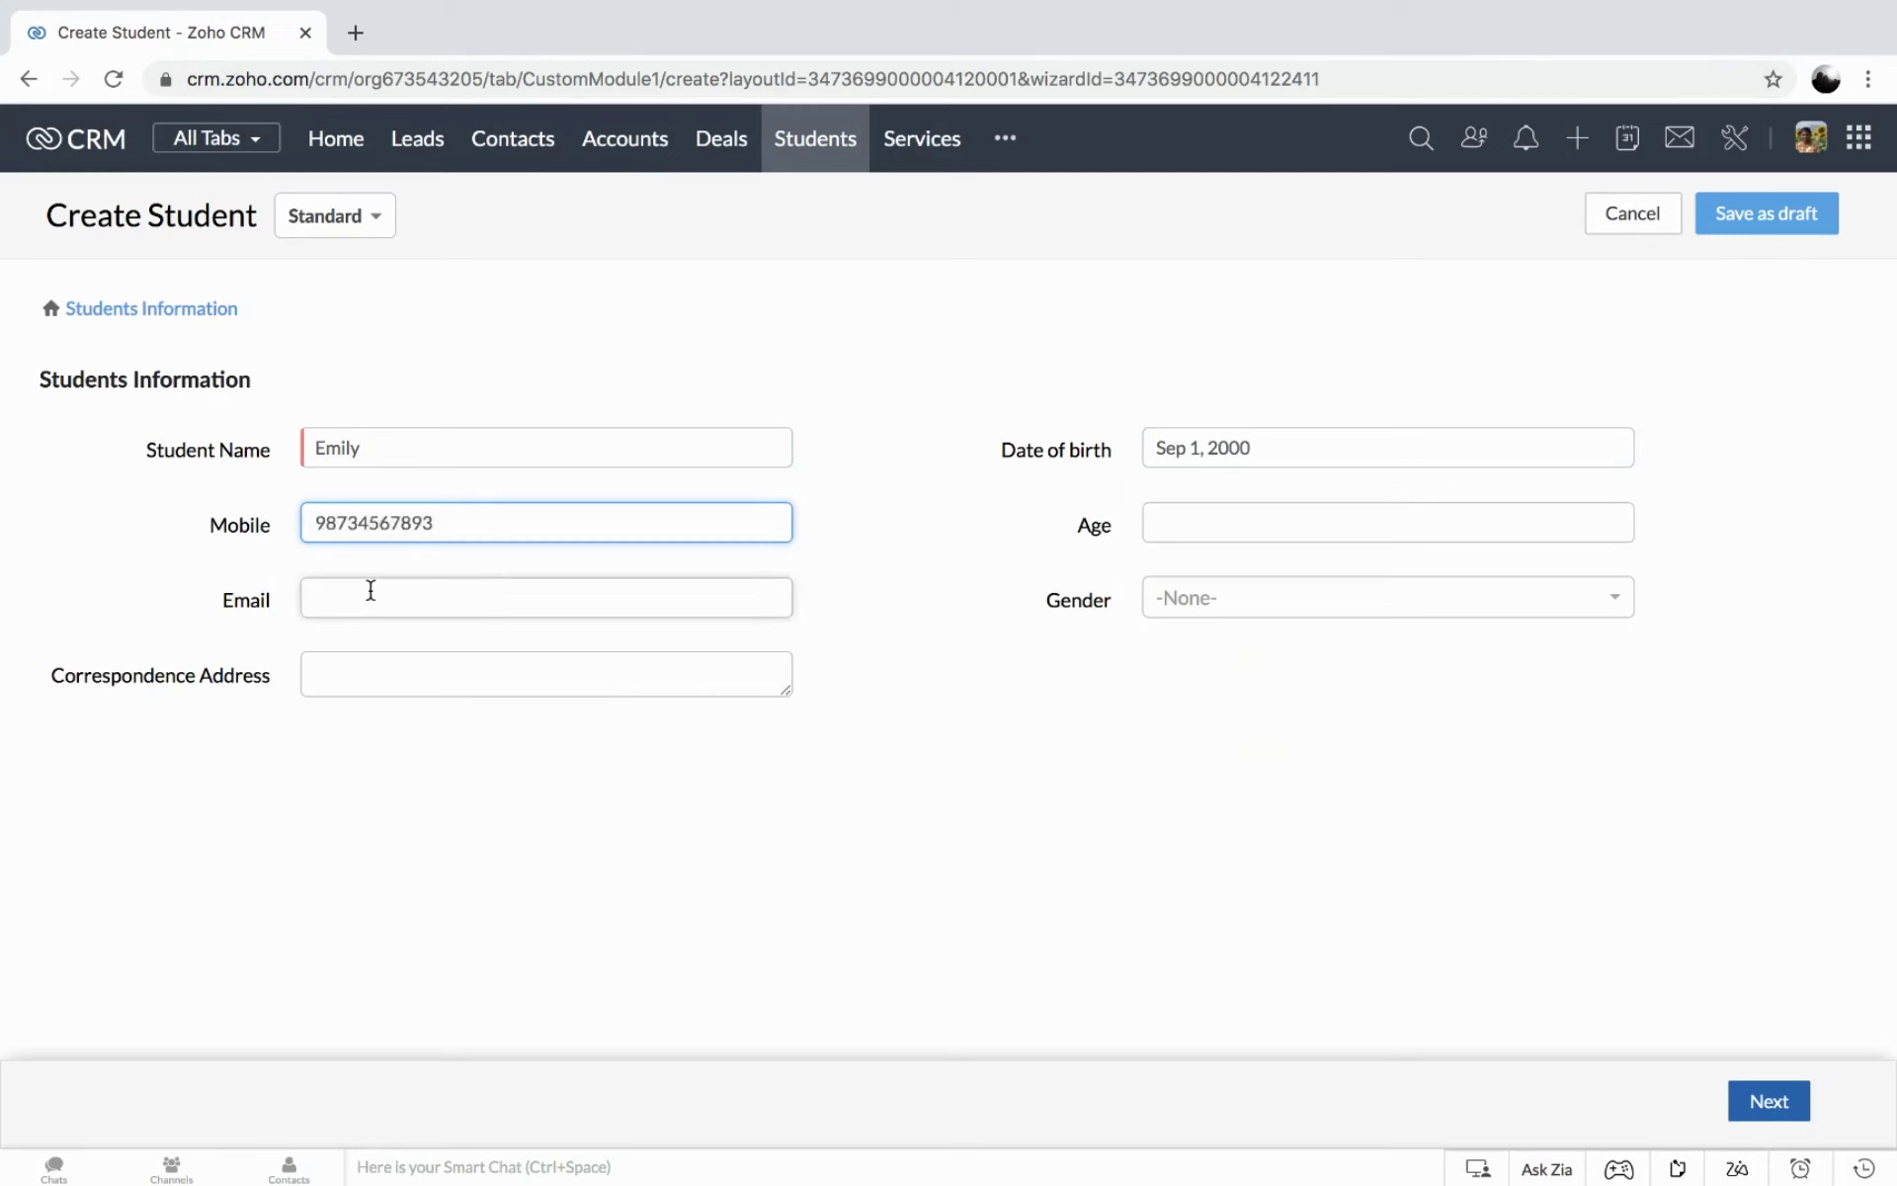
pyautogui.click(381, 592)
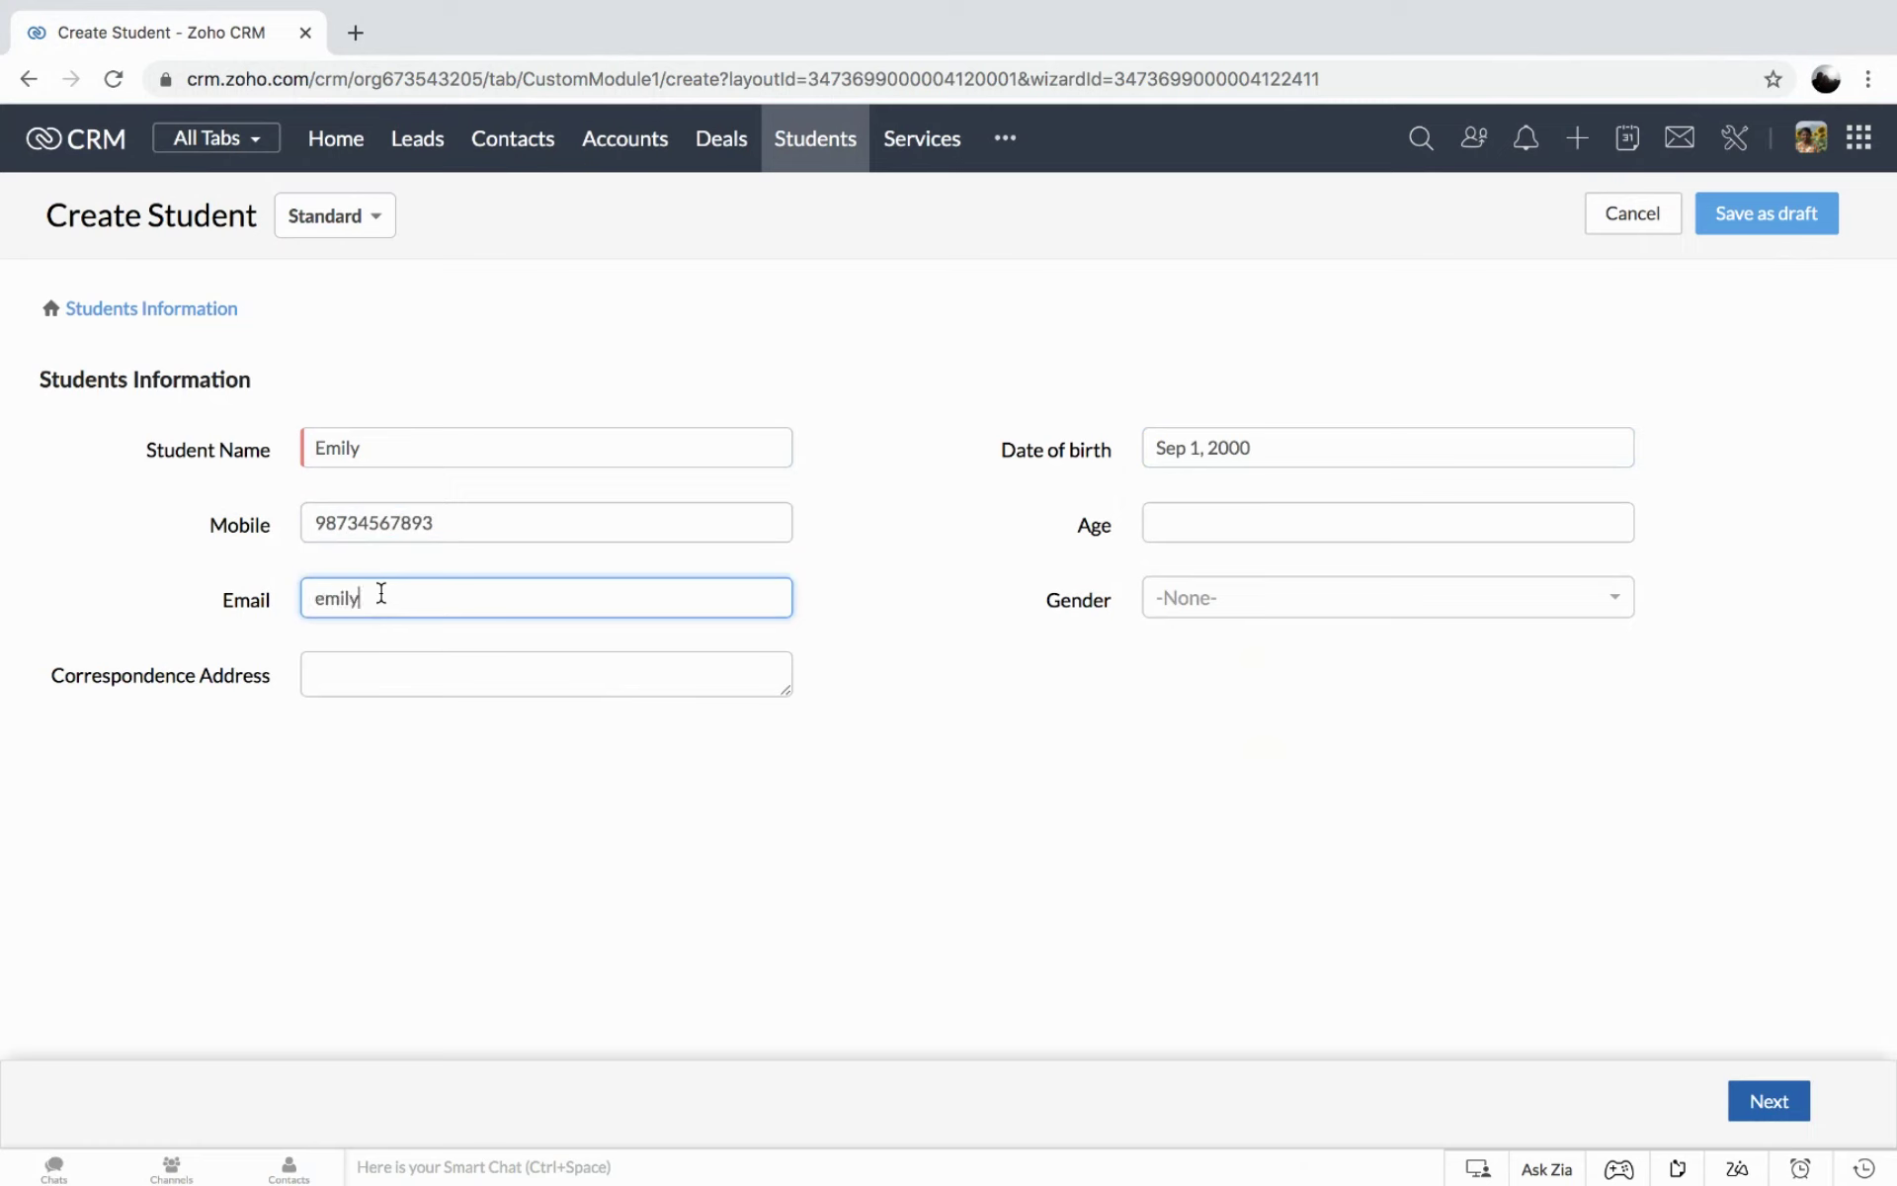
pyautogui.click(1198, 522)
pyautogui.write('20')
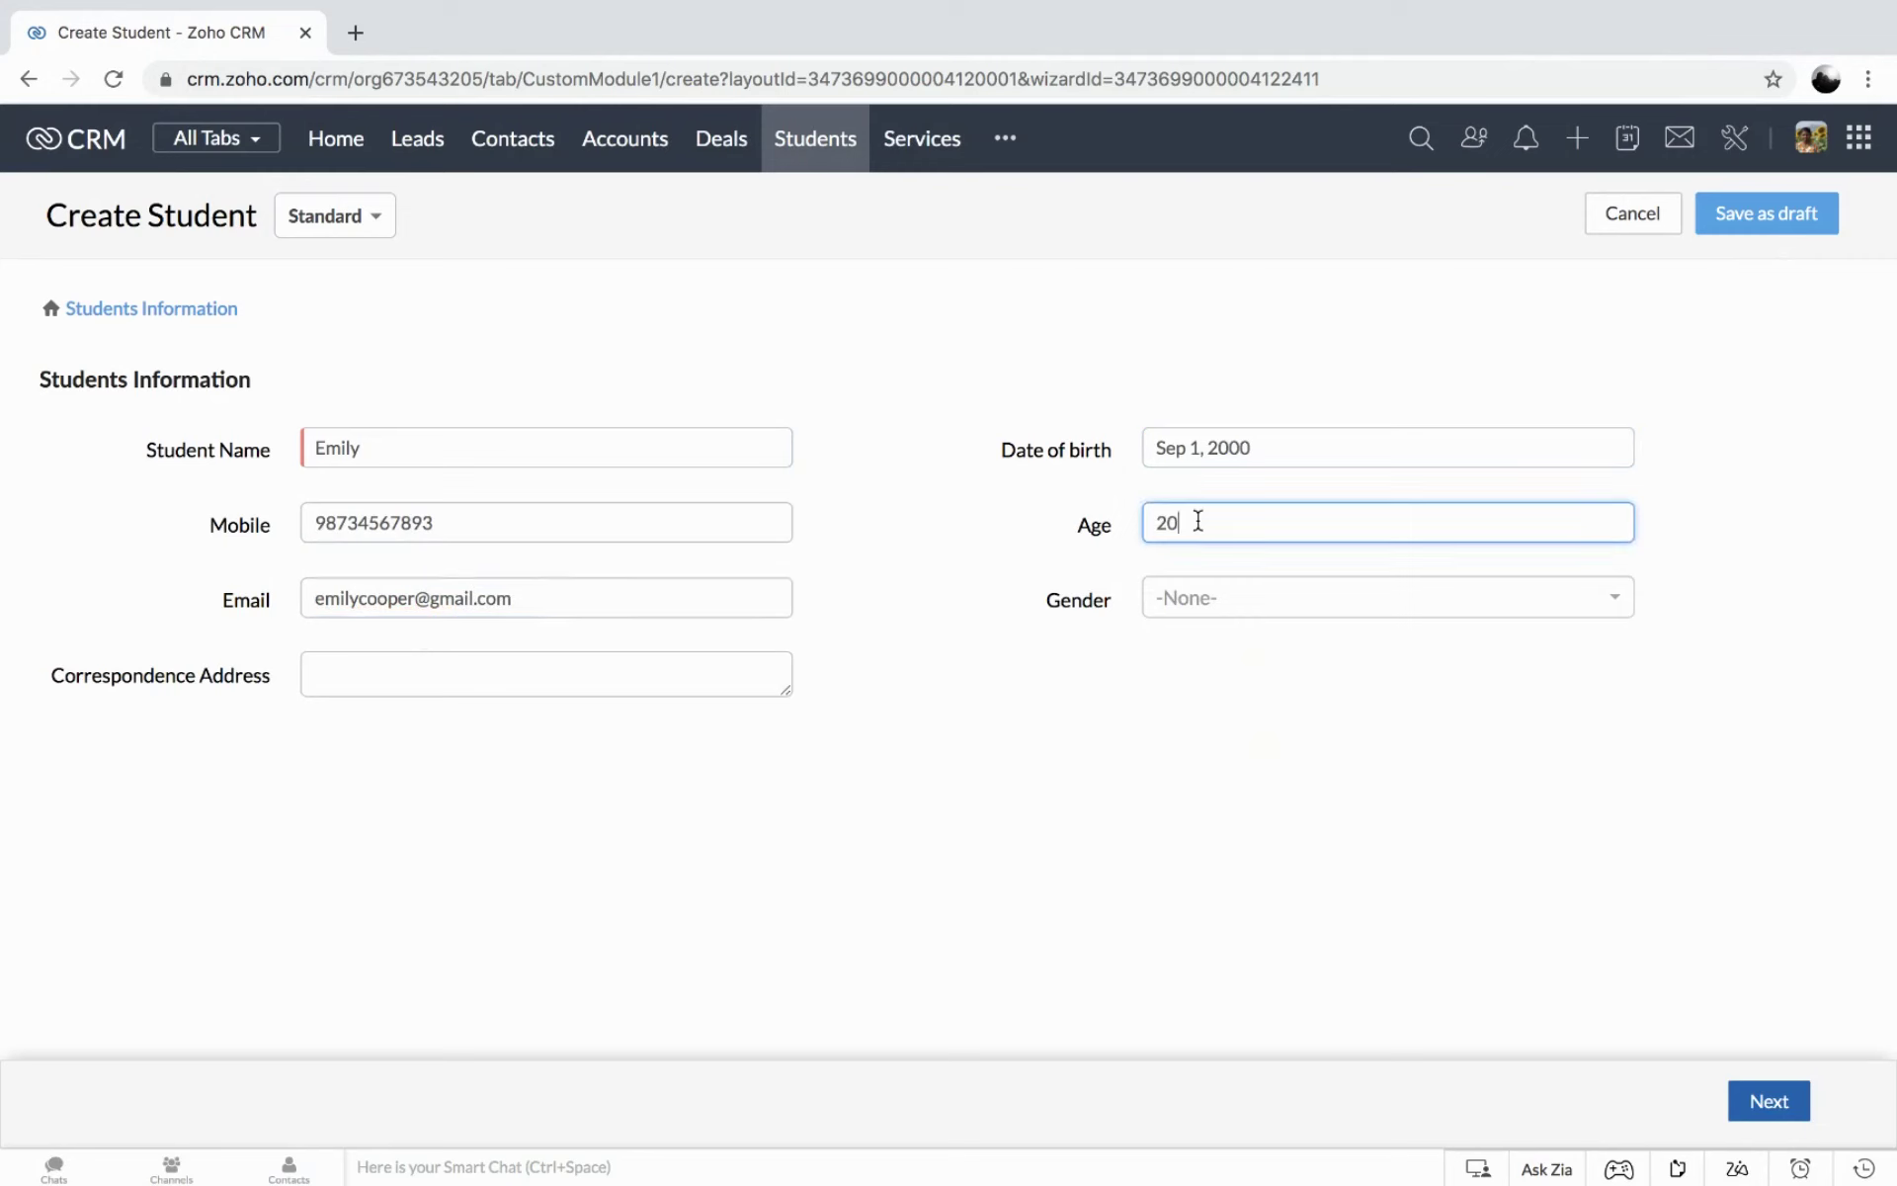
pyautogui.click(1200, 595)
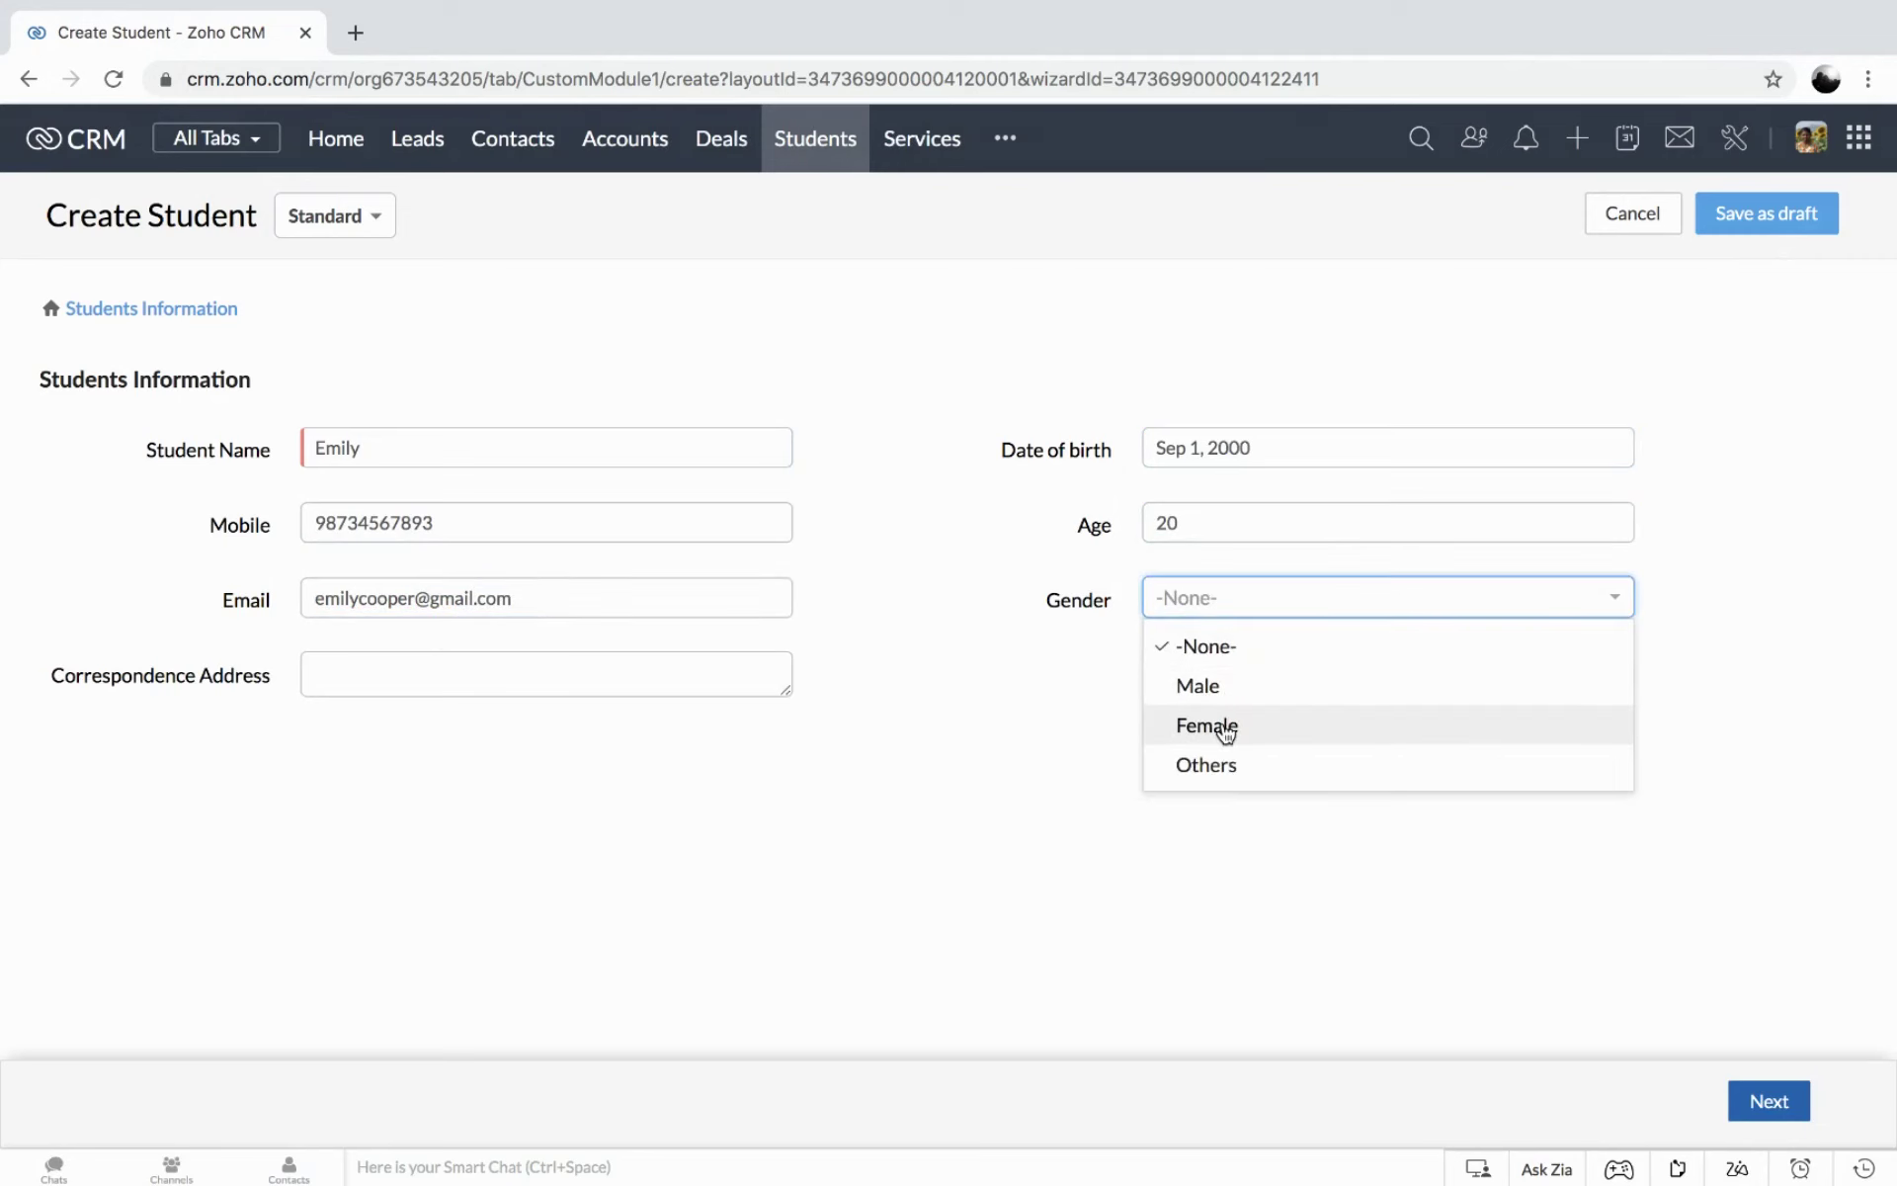
pyautogui.click(1225, 728)
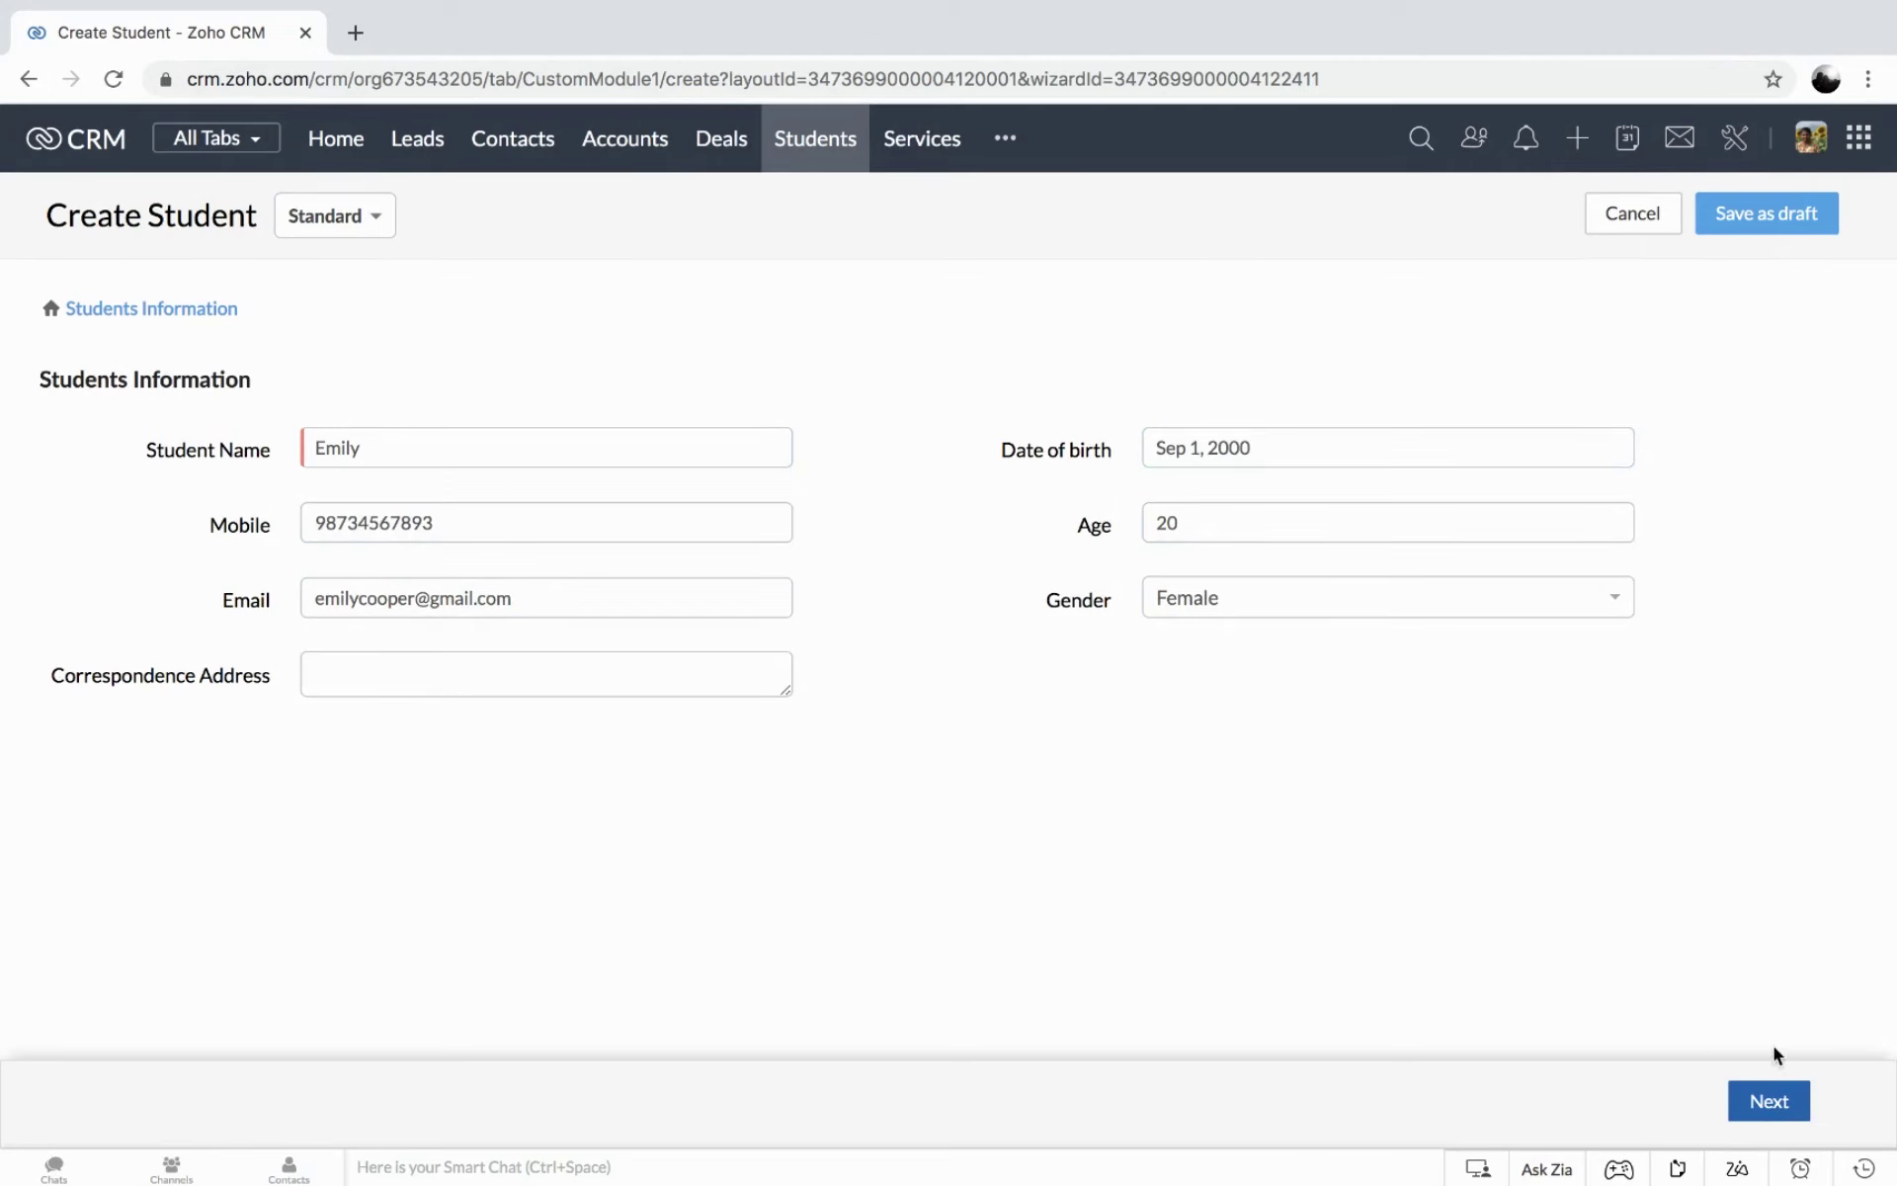
# Fill Academic Details: Tata Institute of Social Sciences, graduation Sep 1, 2020, specialization Human Resources.
pyautogui.click(1768, 1104)
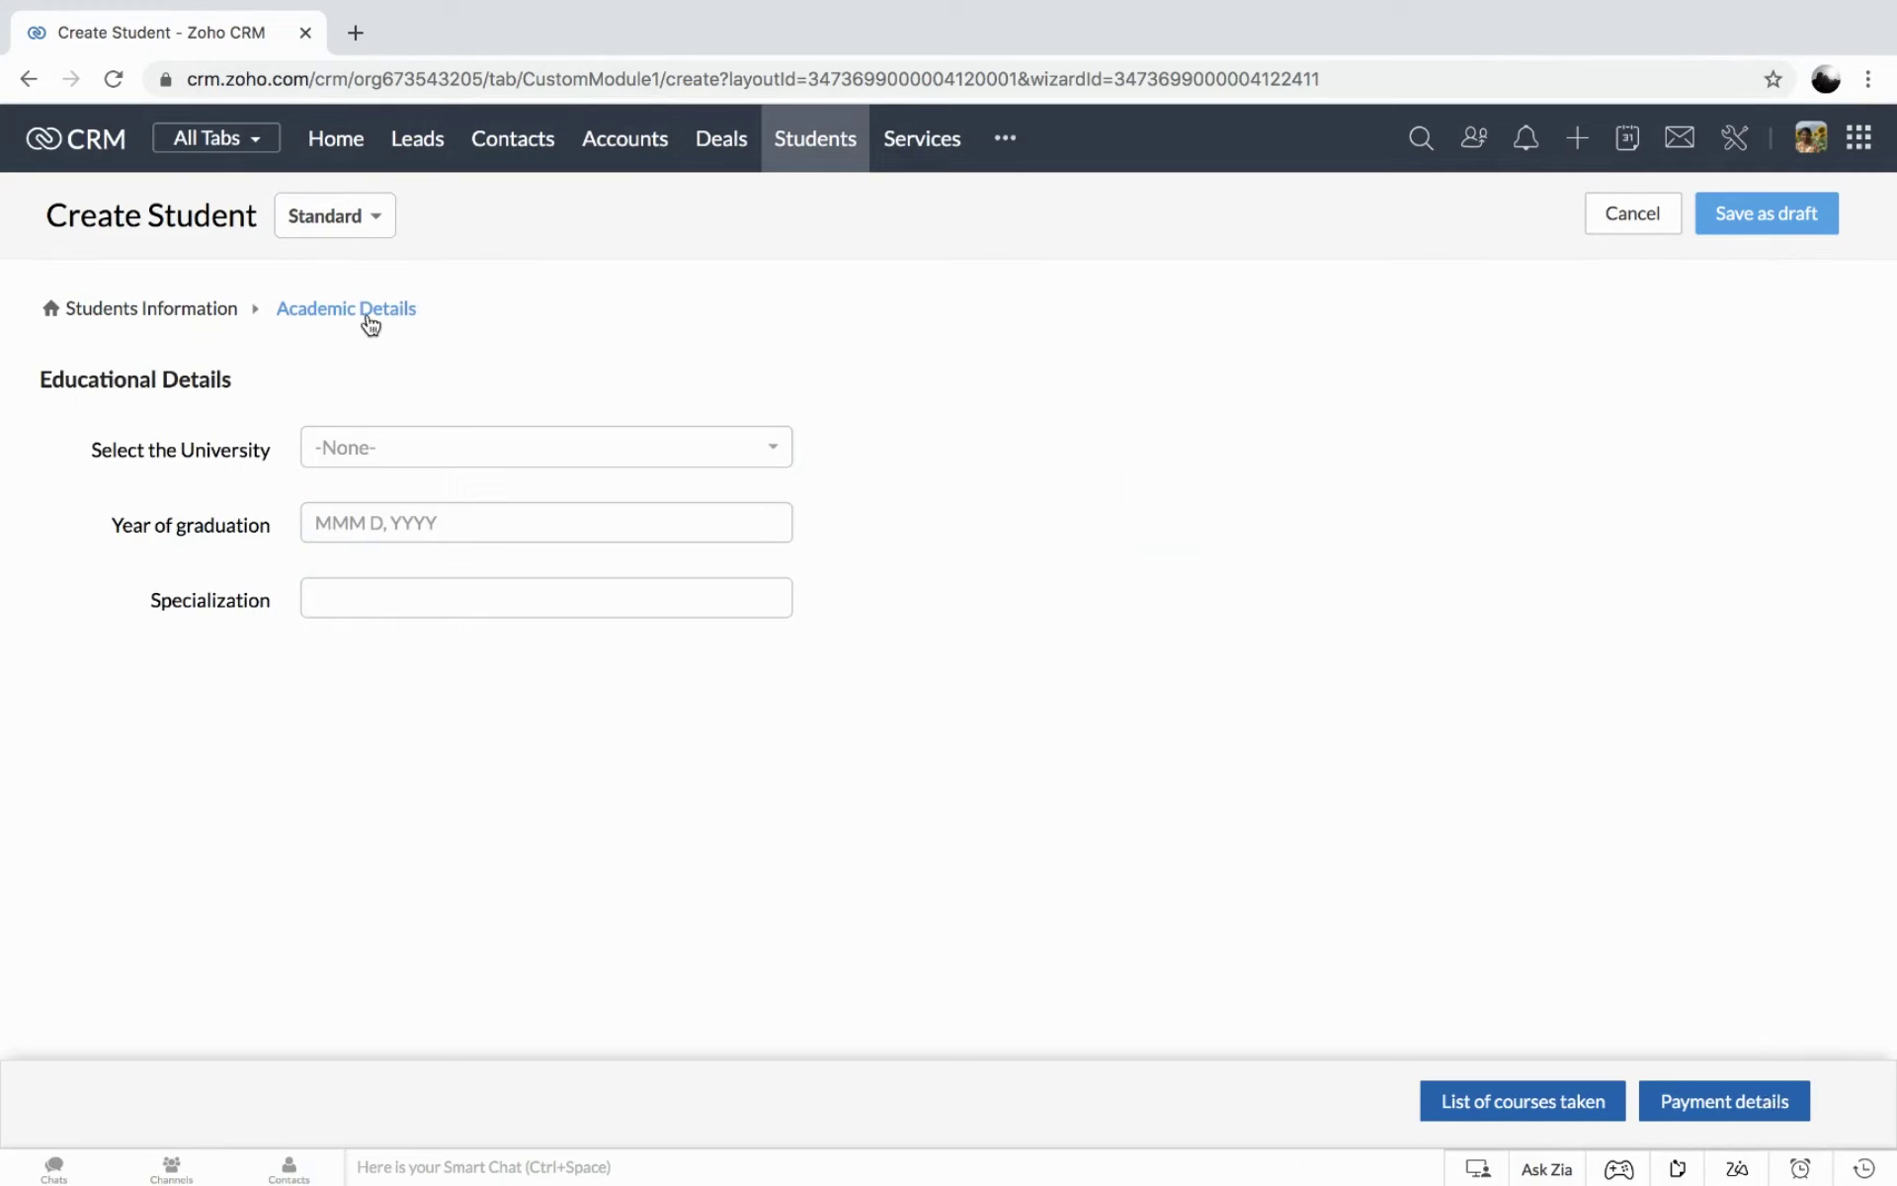
pyautogui.click(363, 450)
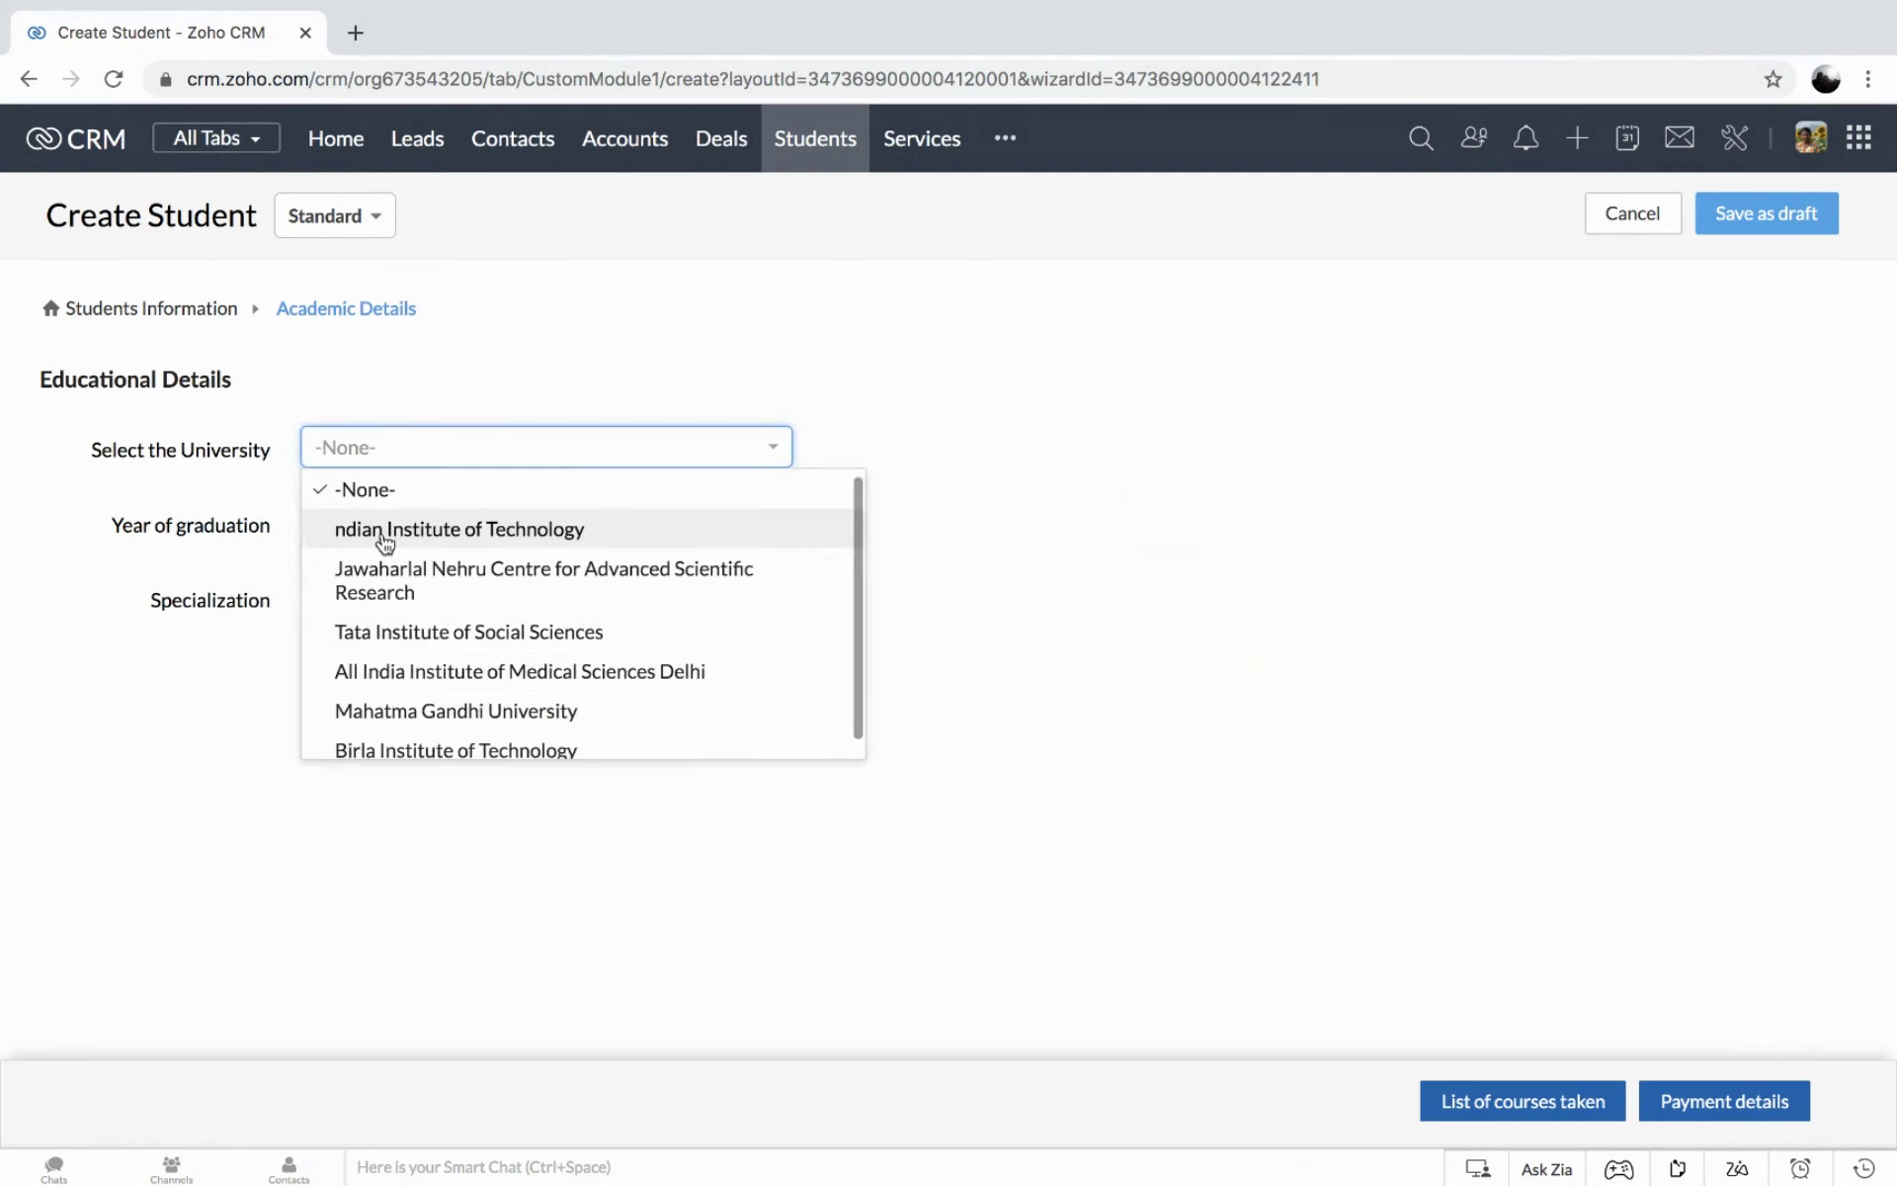
pyautogui.click(435, 644)
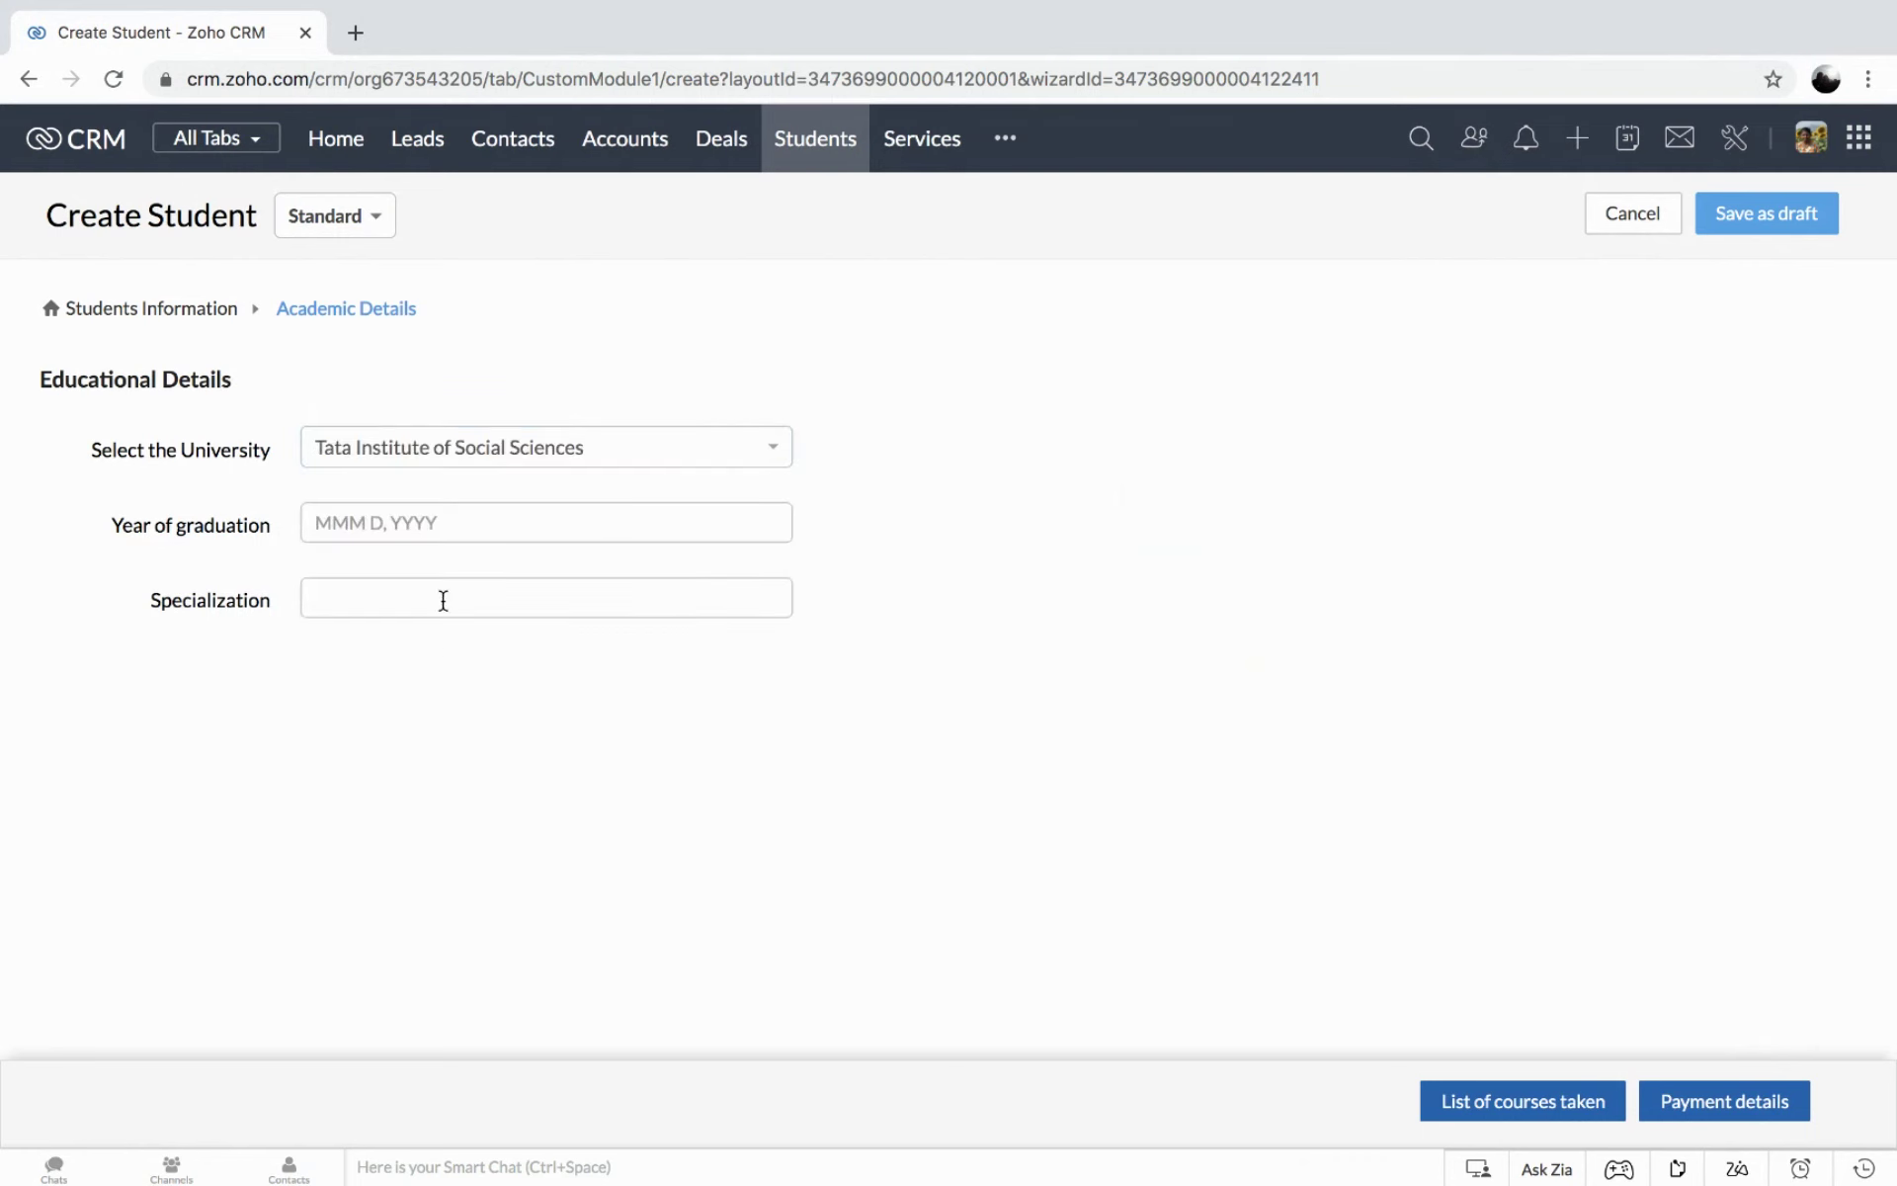
pyautogui.click(455, 527)
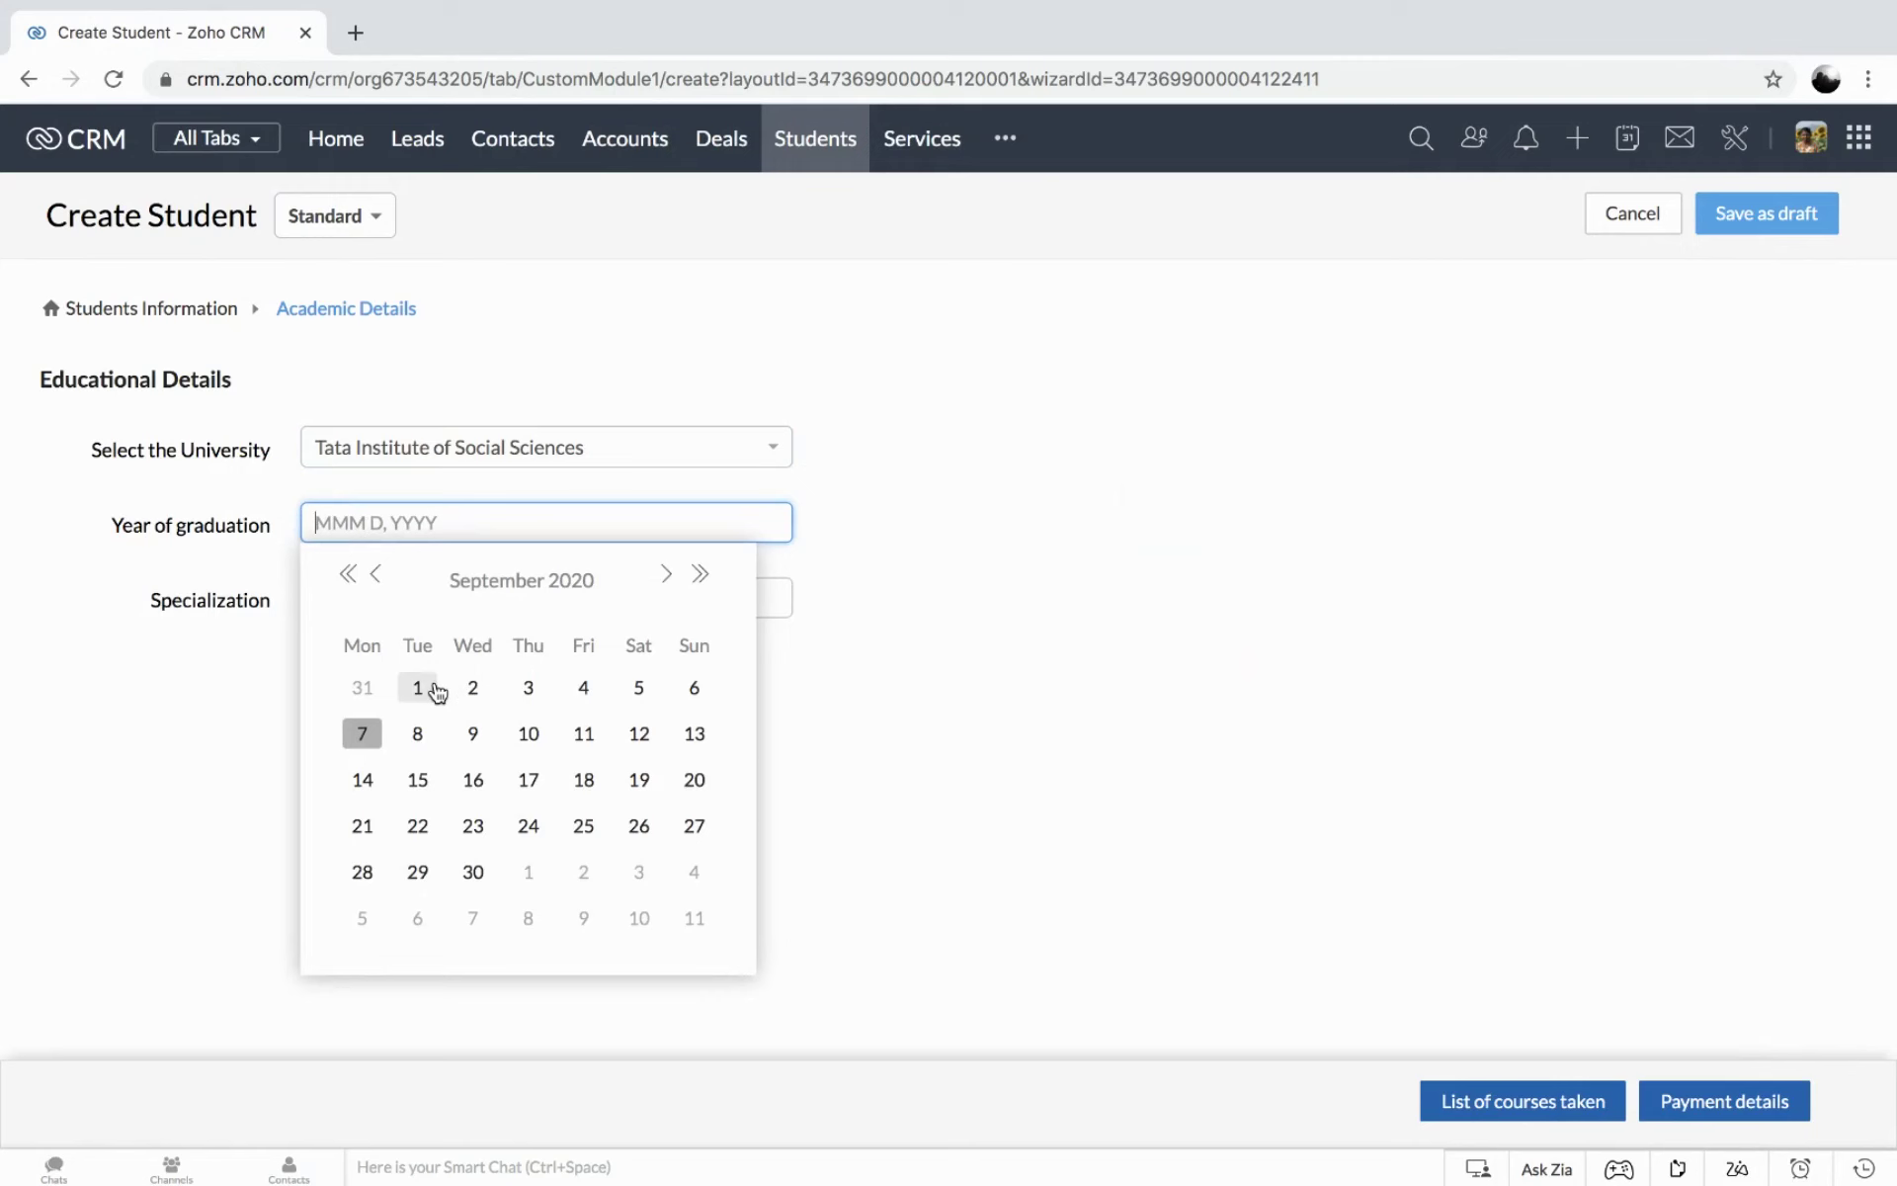
pyautogui.click(419, 687)
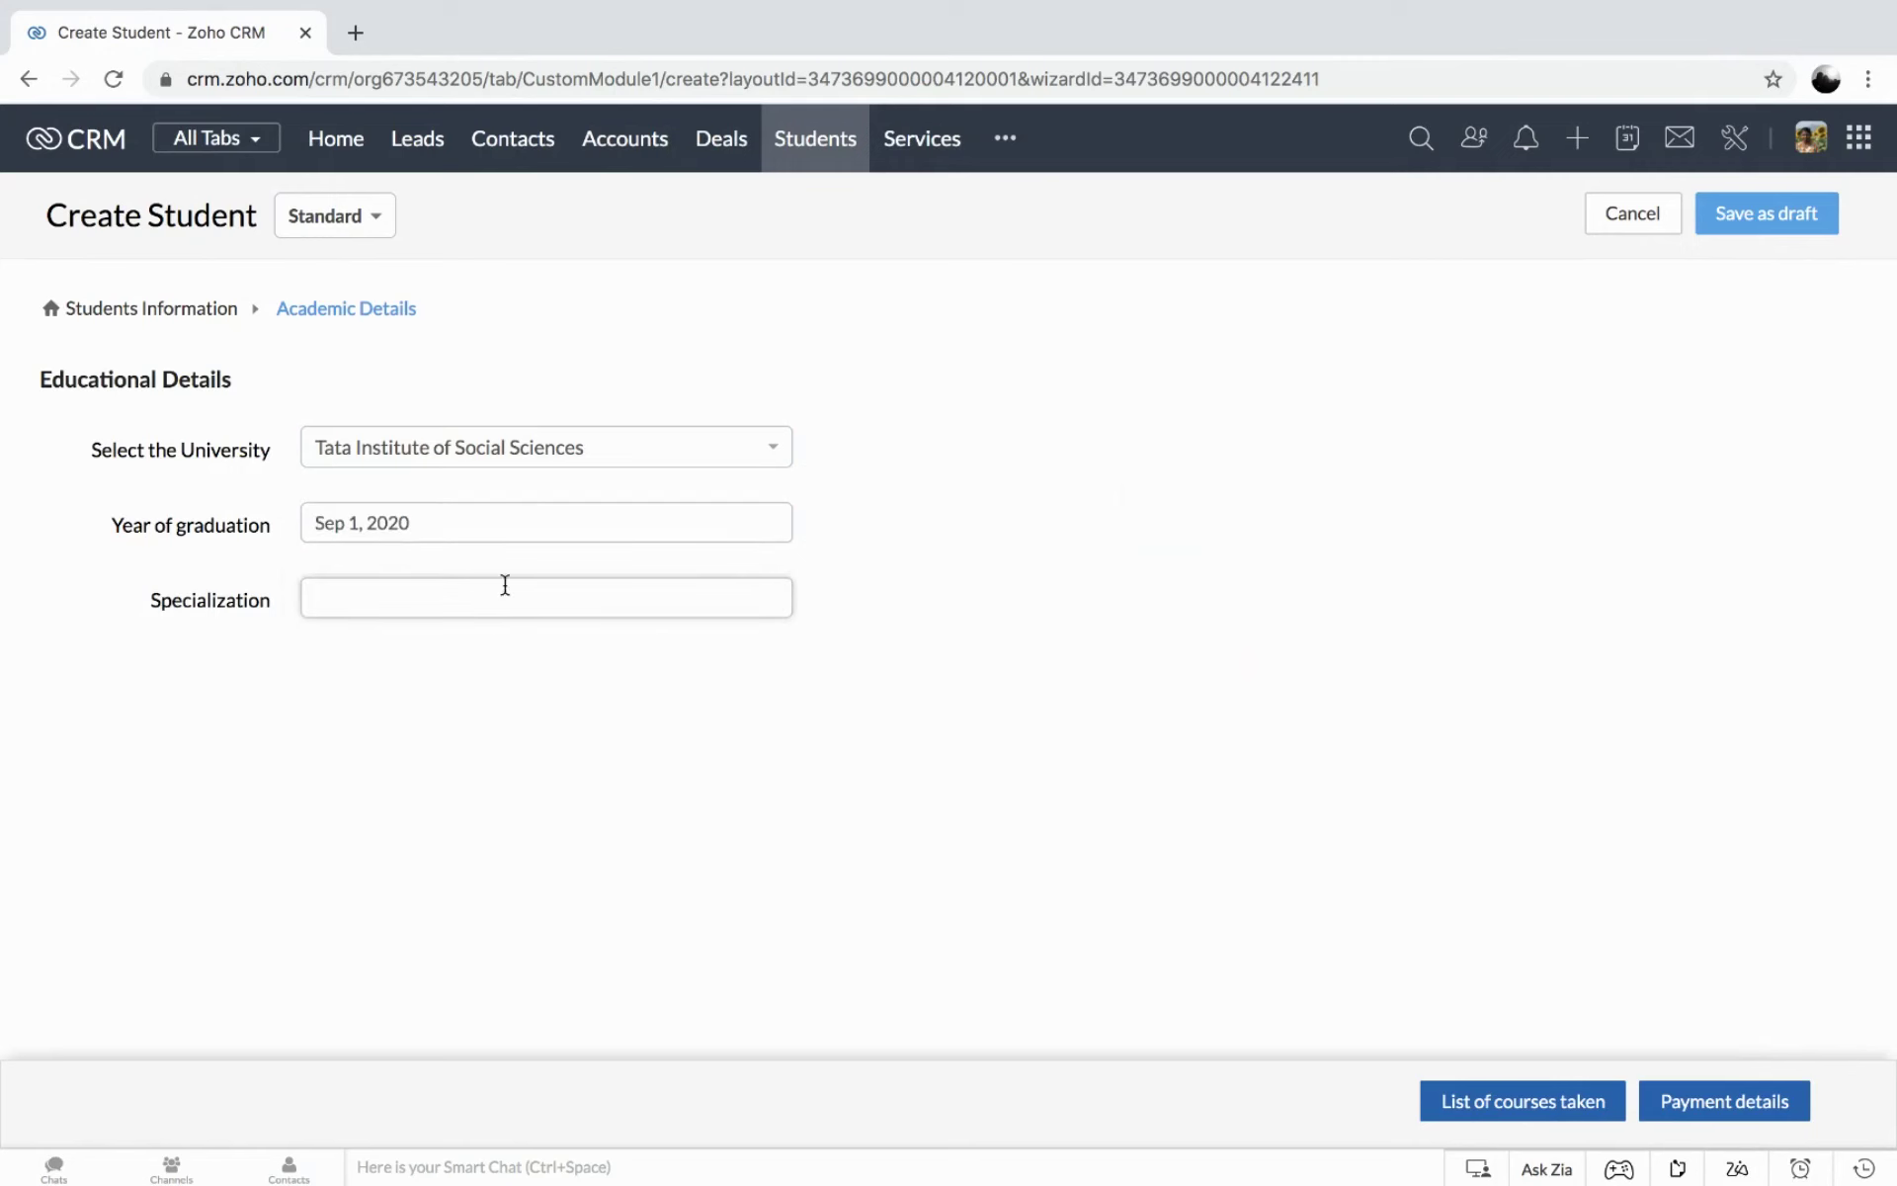
pyautogui.click(435, 589)
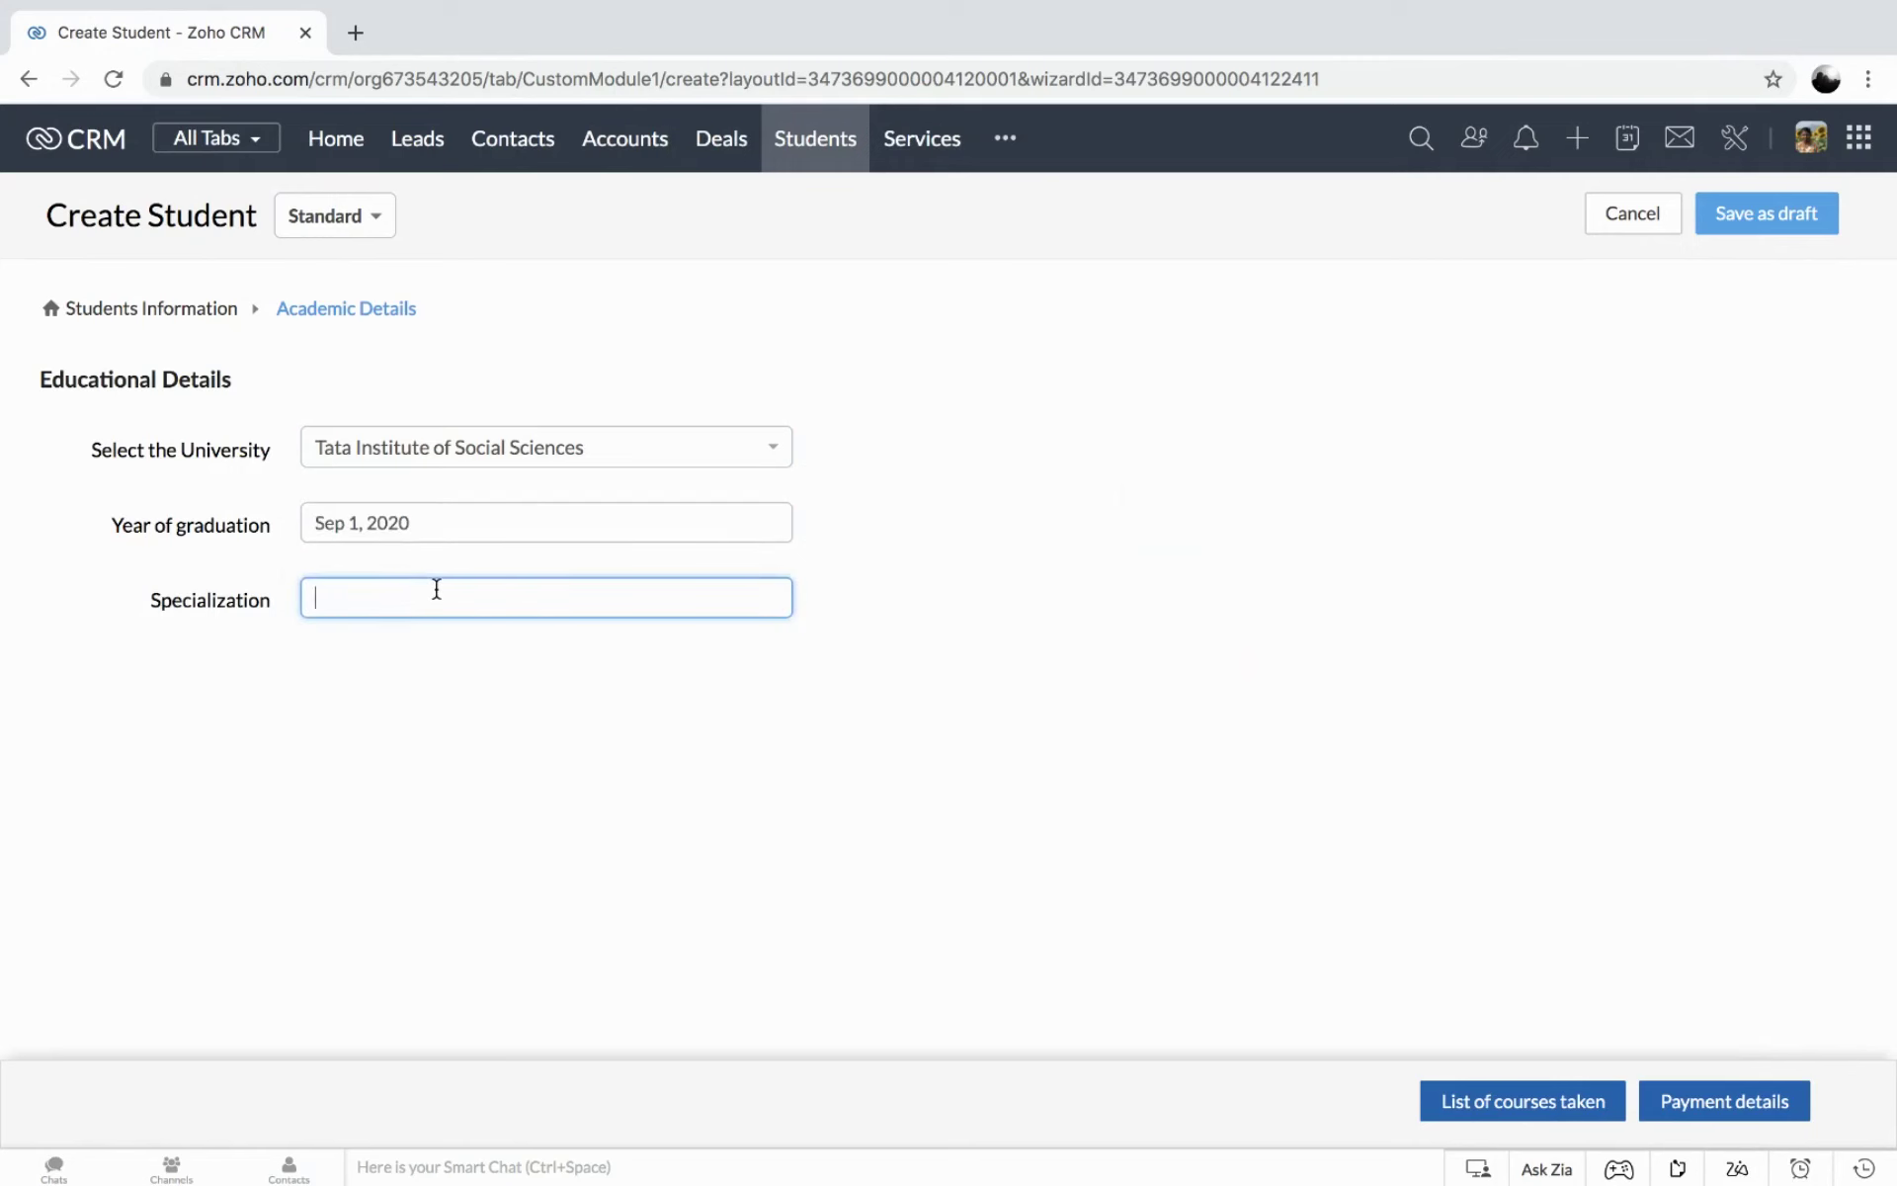
pyautogui.write('Human Resources')
pyautogui.click(1523, 1111)
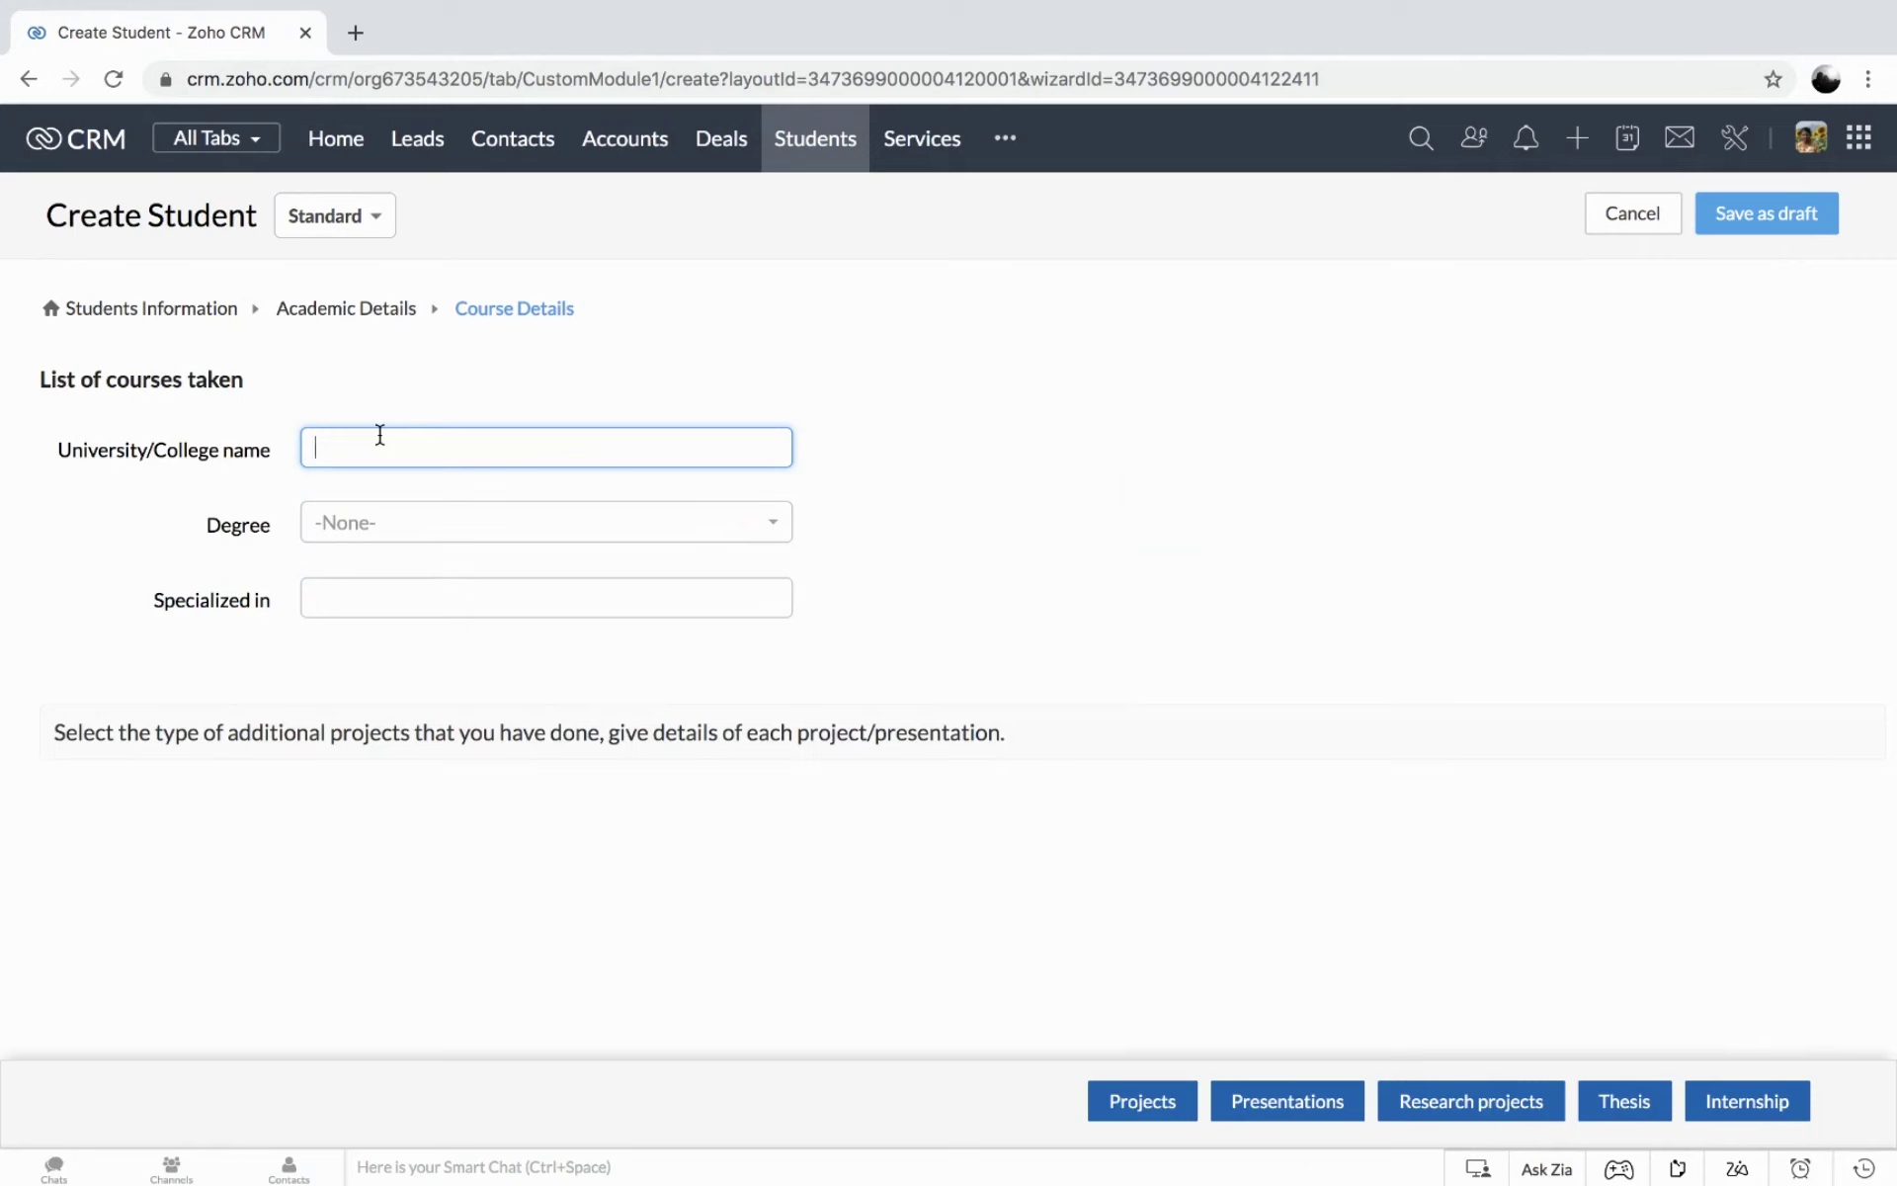
# Add course details: college IIM, degree Master of Business Administration, specialized in Human resources.
pyautogui.write('T')
pyautogui.press('BackSpace')
pyautogui.write('IIM')
pyautogui.click(382, 519)
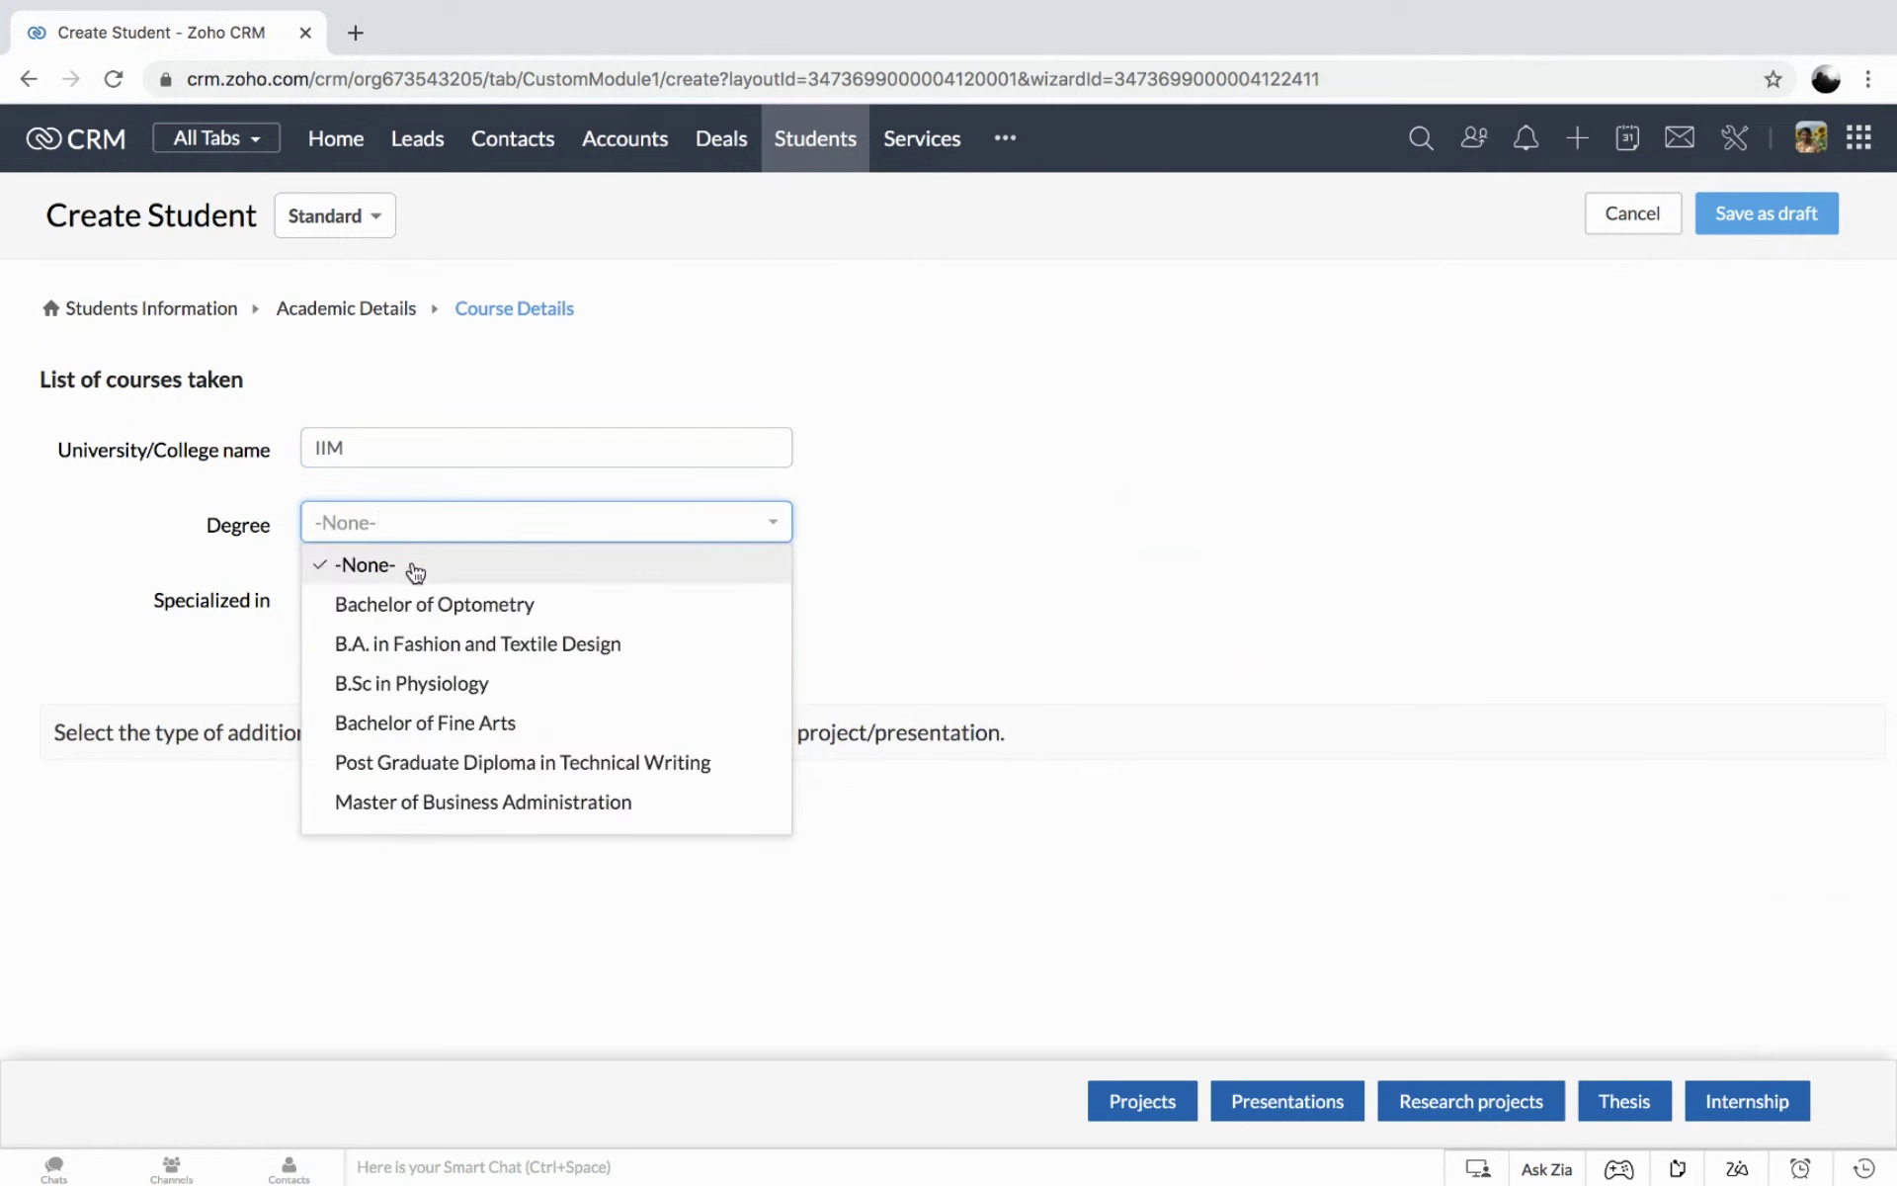
pyautogui.scroll(-2, 415, 571)
pyautogui.click(424, 684)
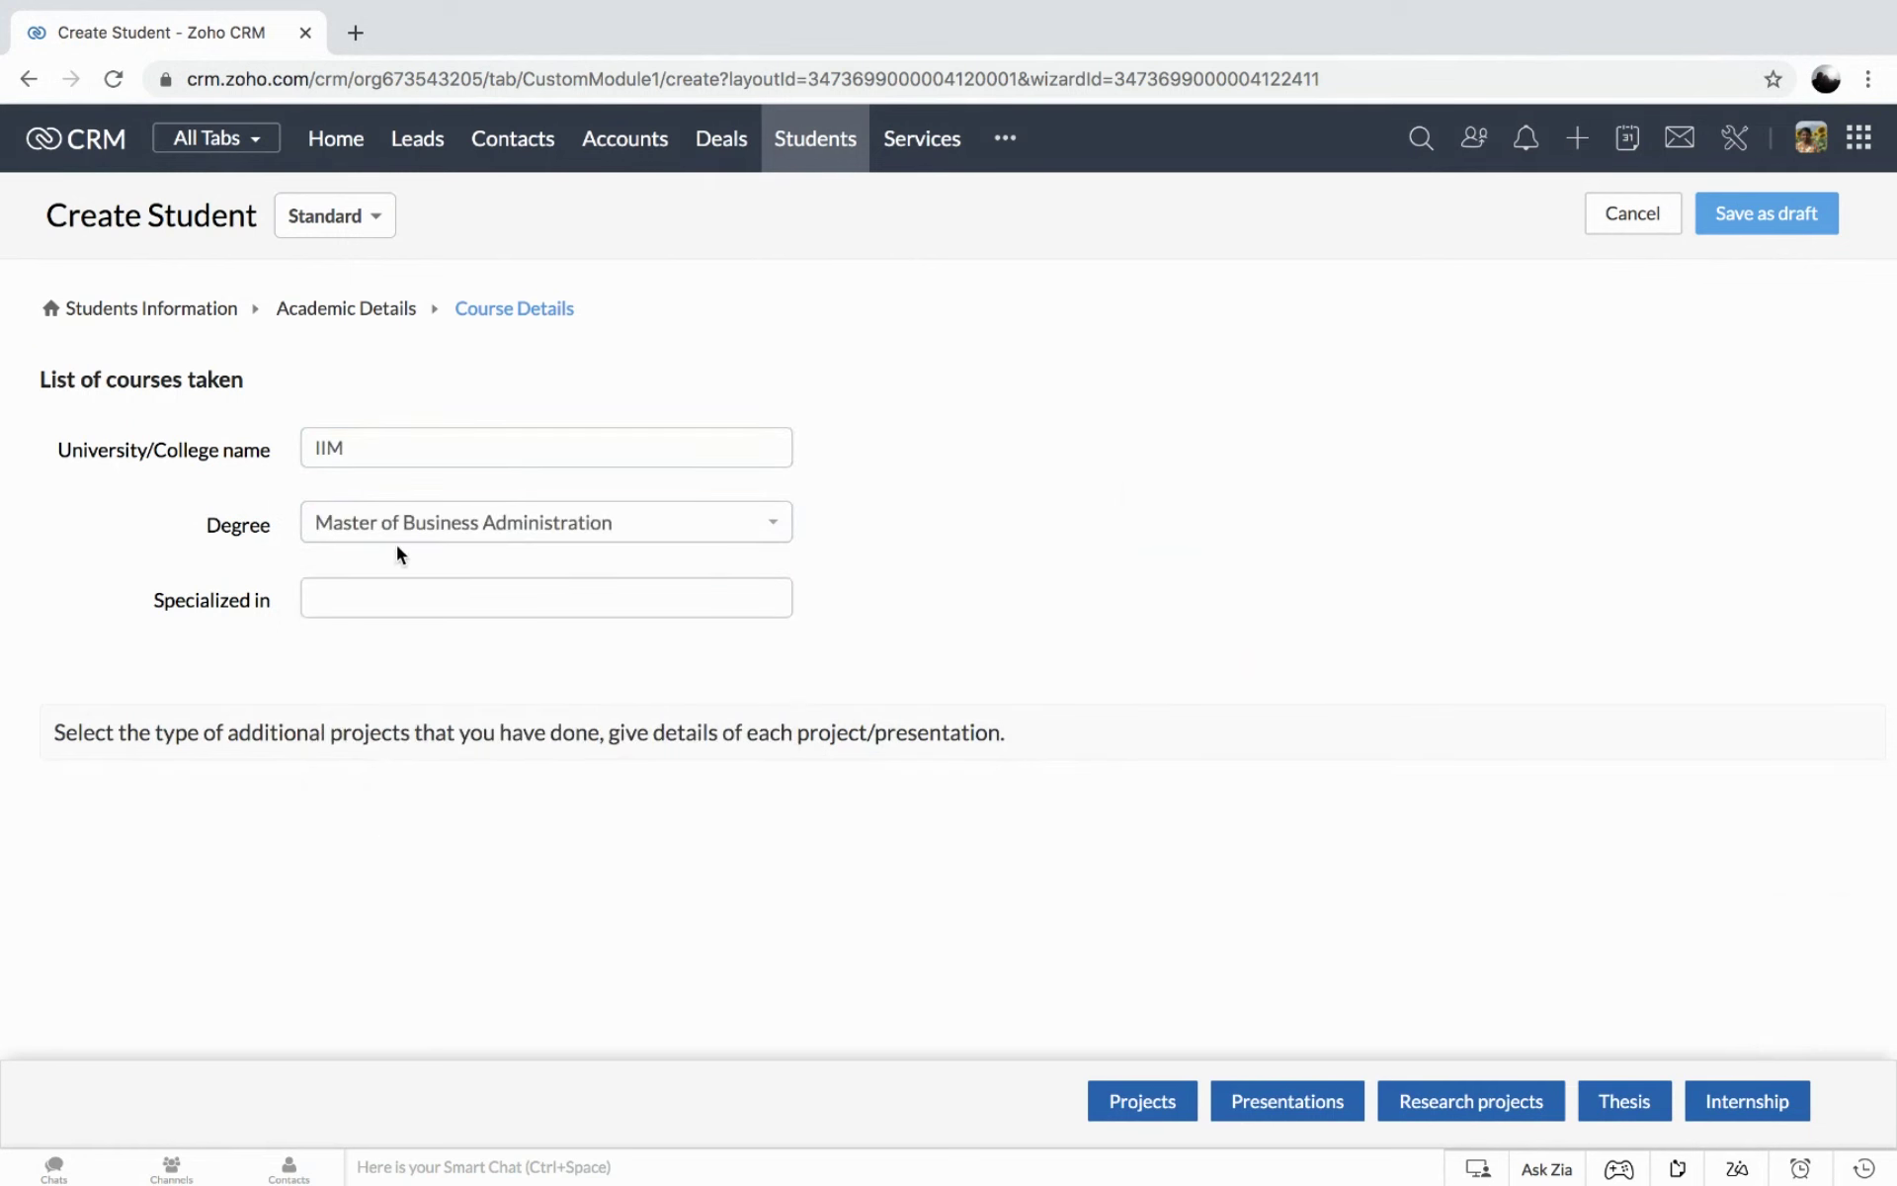
pyautogui.click(392, 594)
pyautogui.write('Human')
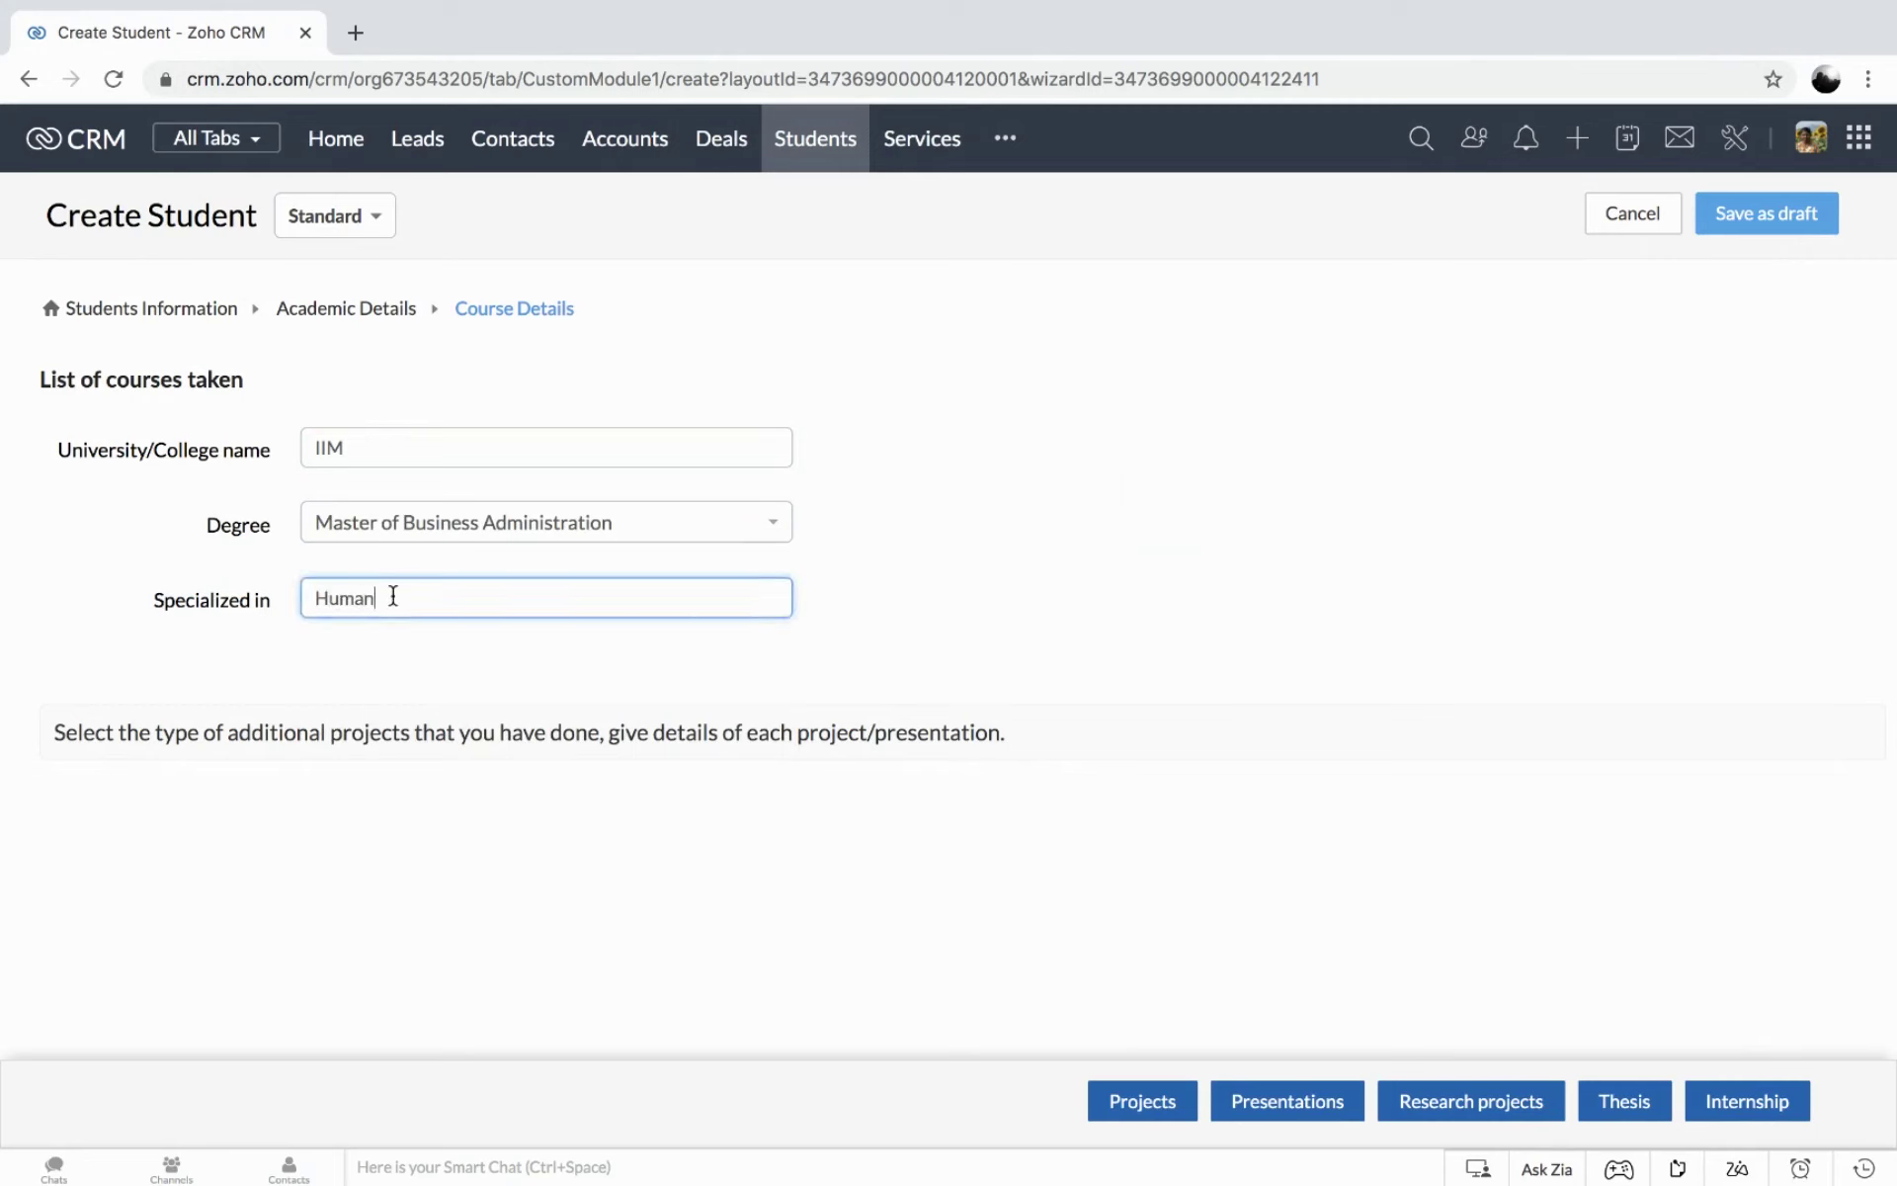
pyautogui.write(' resources')
# Title the presentation 'Impact of HRD climate' and save the student record as a draft.
pyautogui.click(1282, 1101)
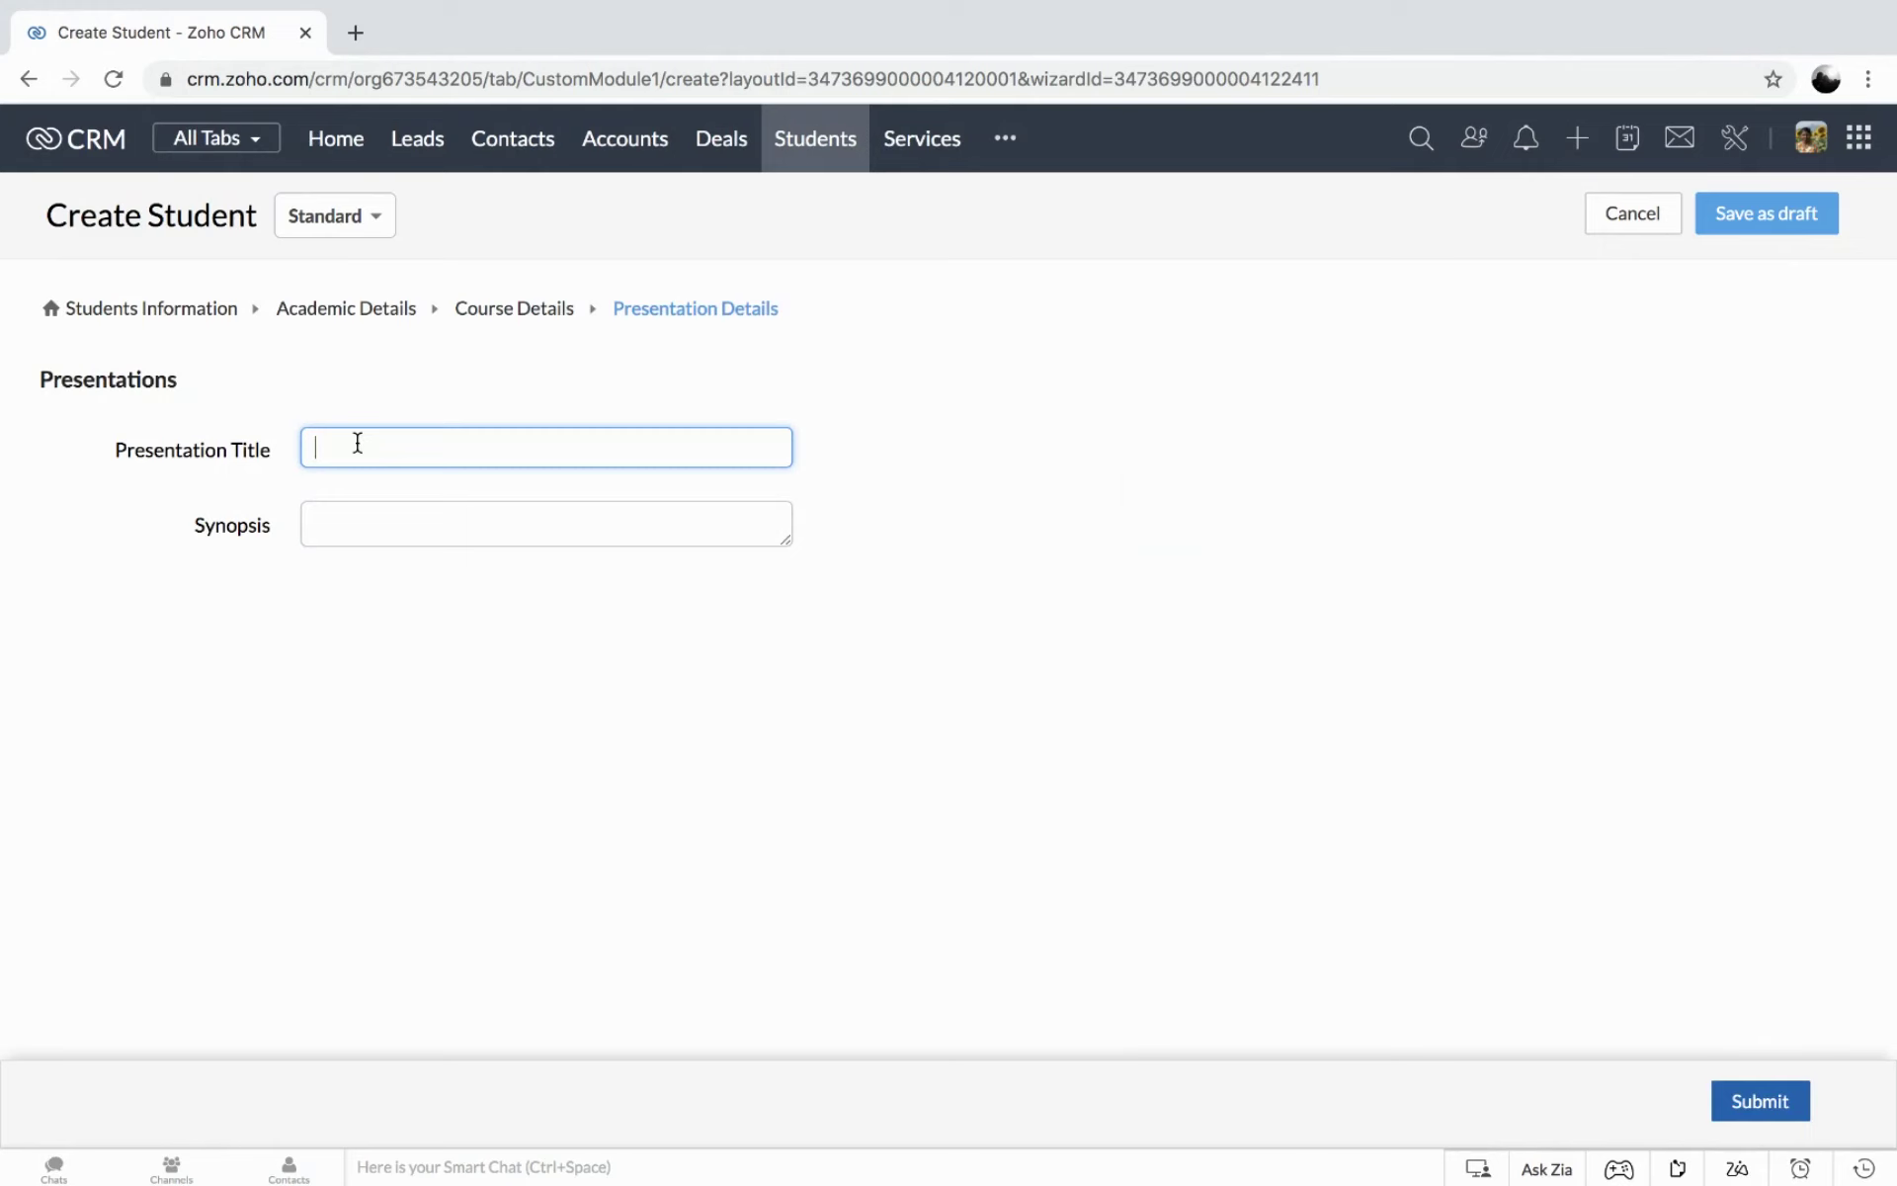
pyautogui.write('Impact of HRD climate')
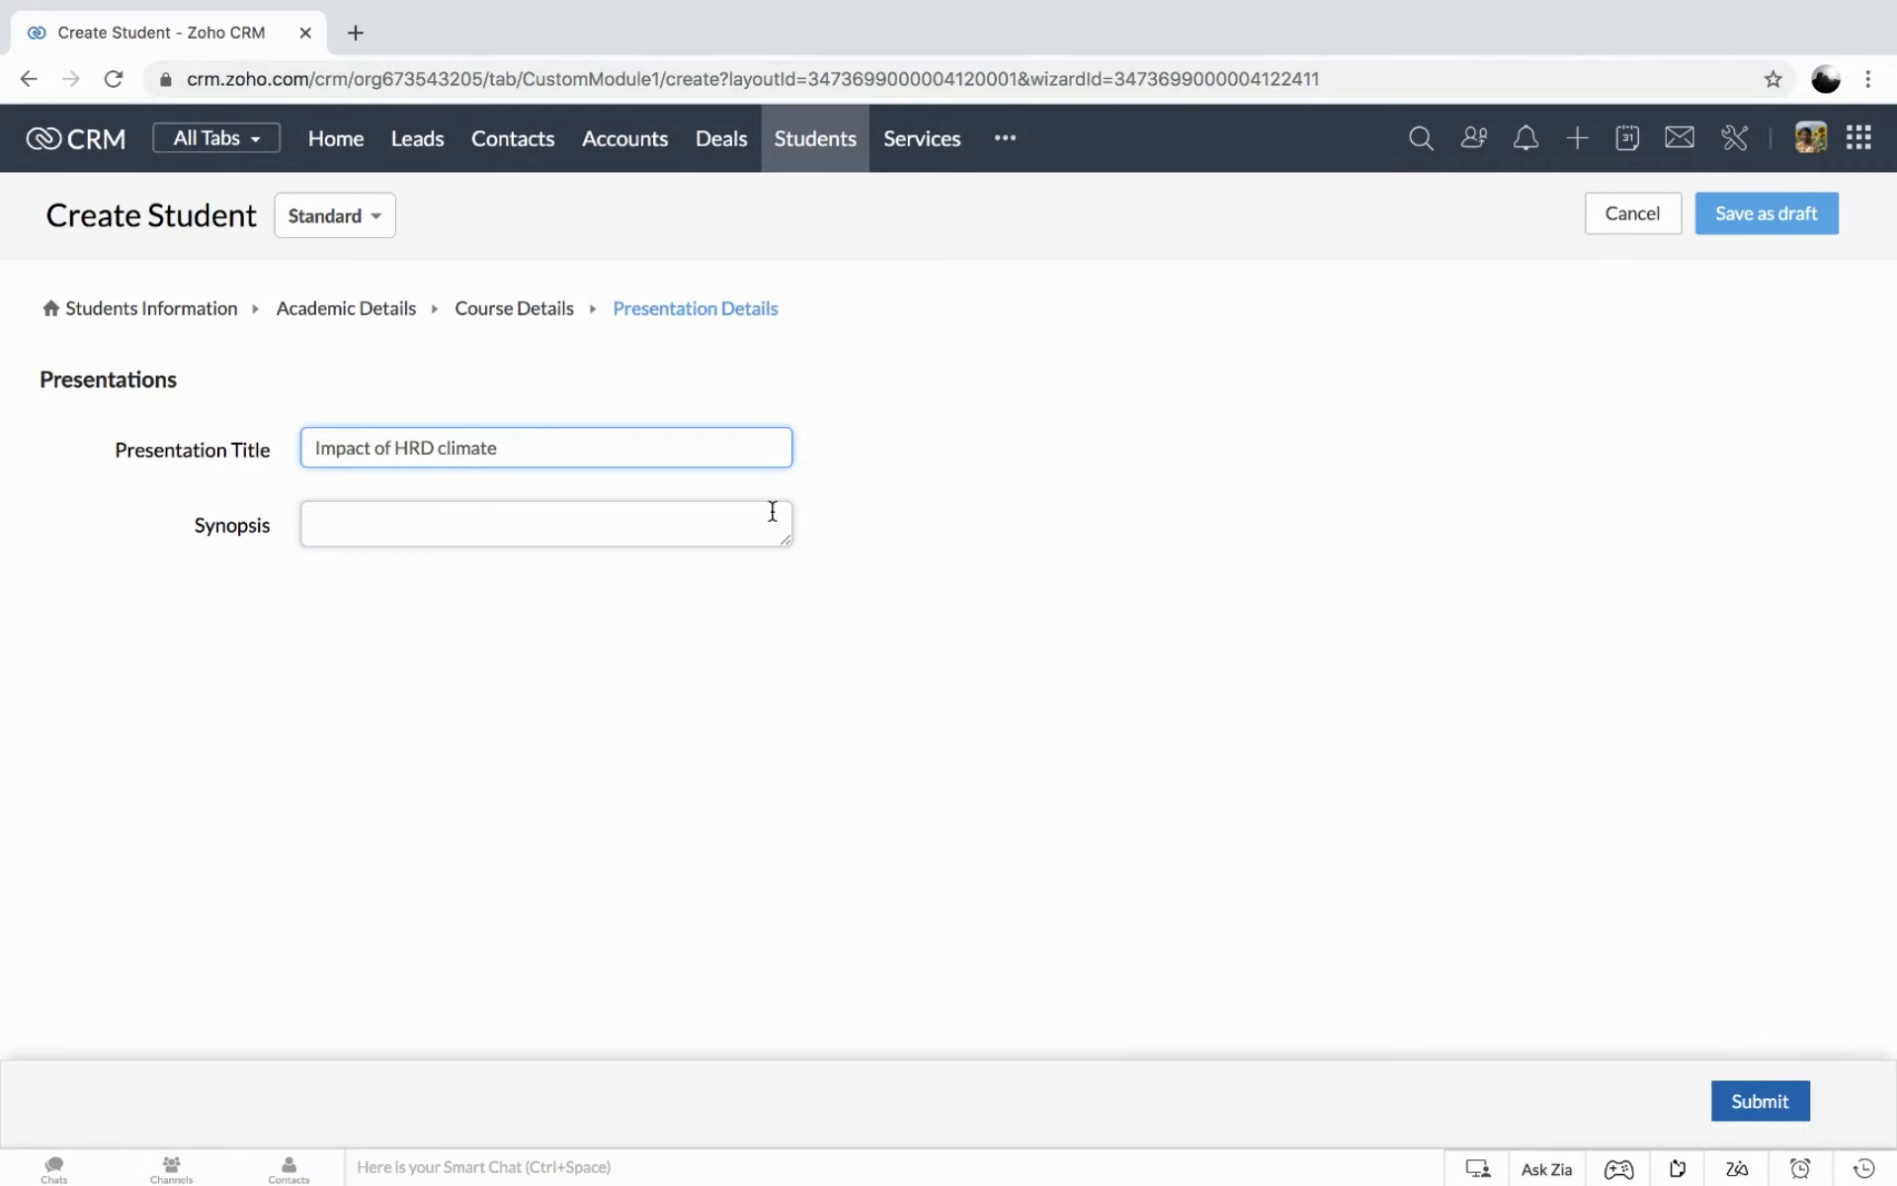
pyautogui.click(1766, 215)
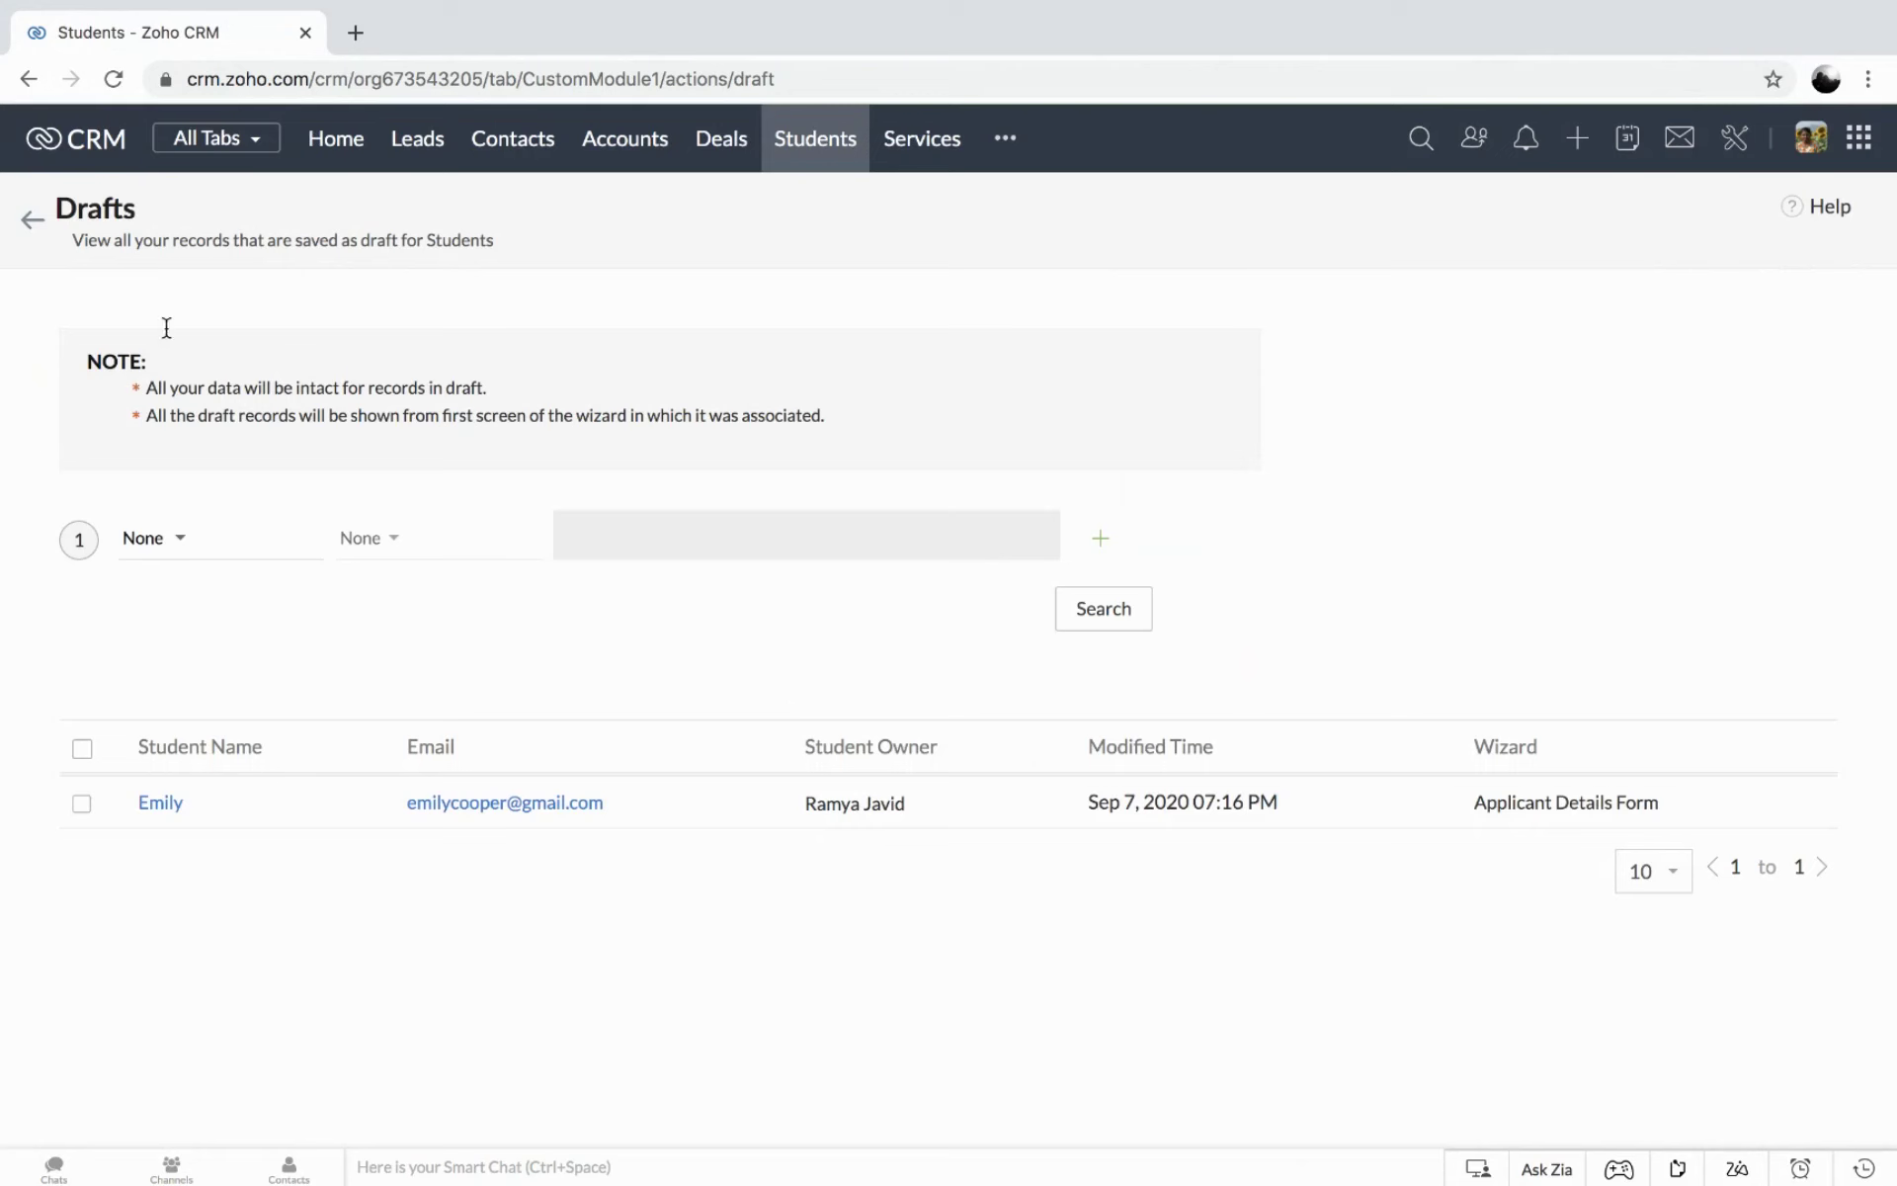
# From the Students list, open Drafts through the ... menu and reopen the saved student draft.
pyautogui.click(33, 222)
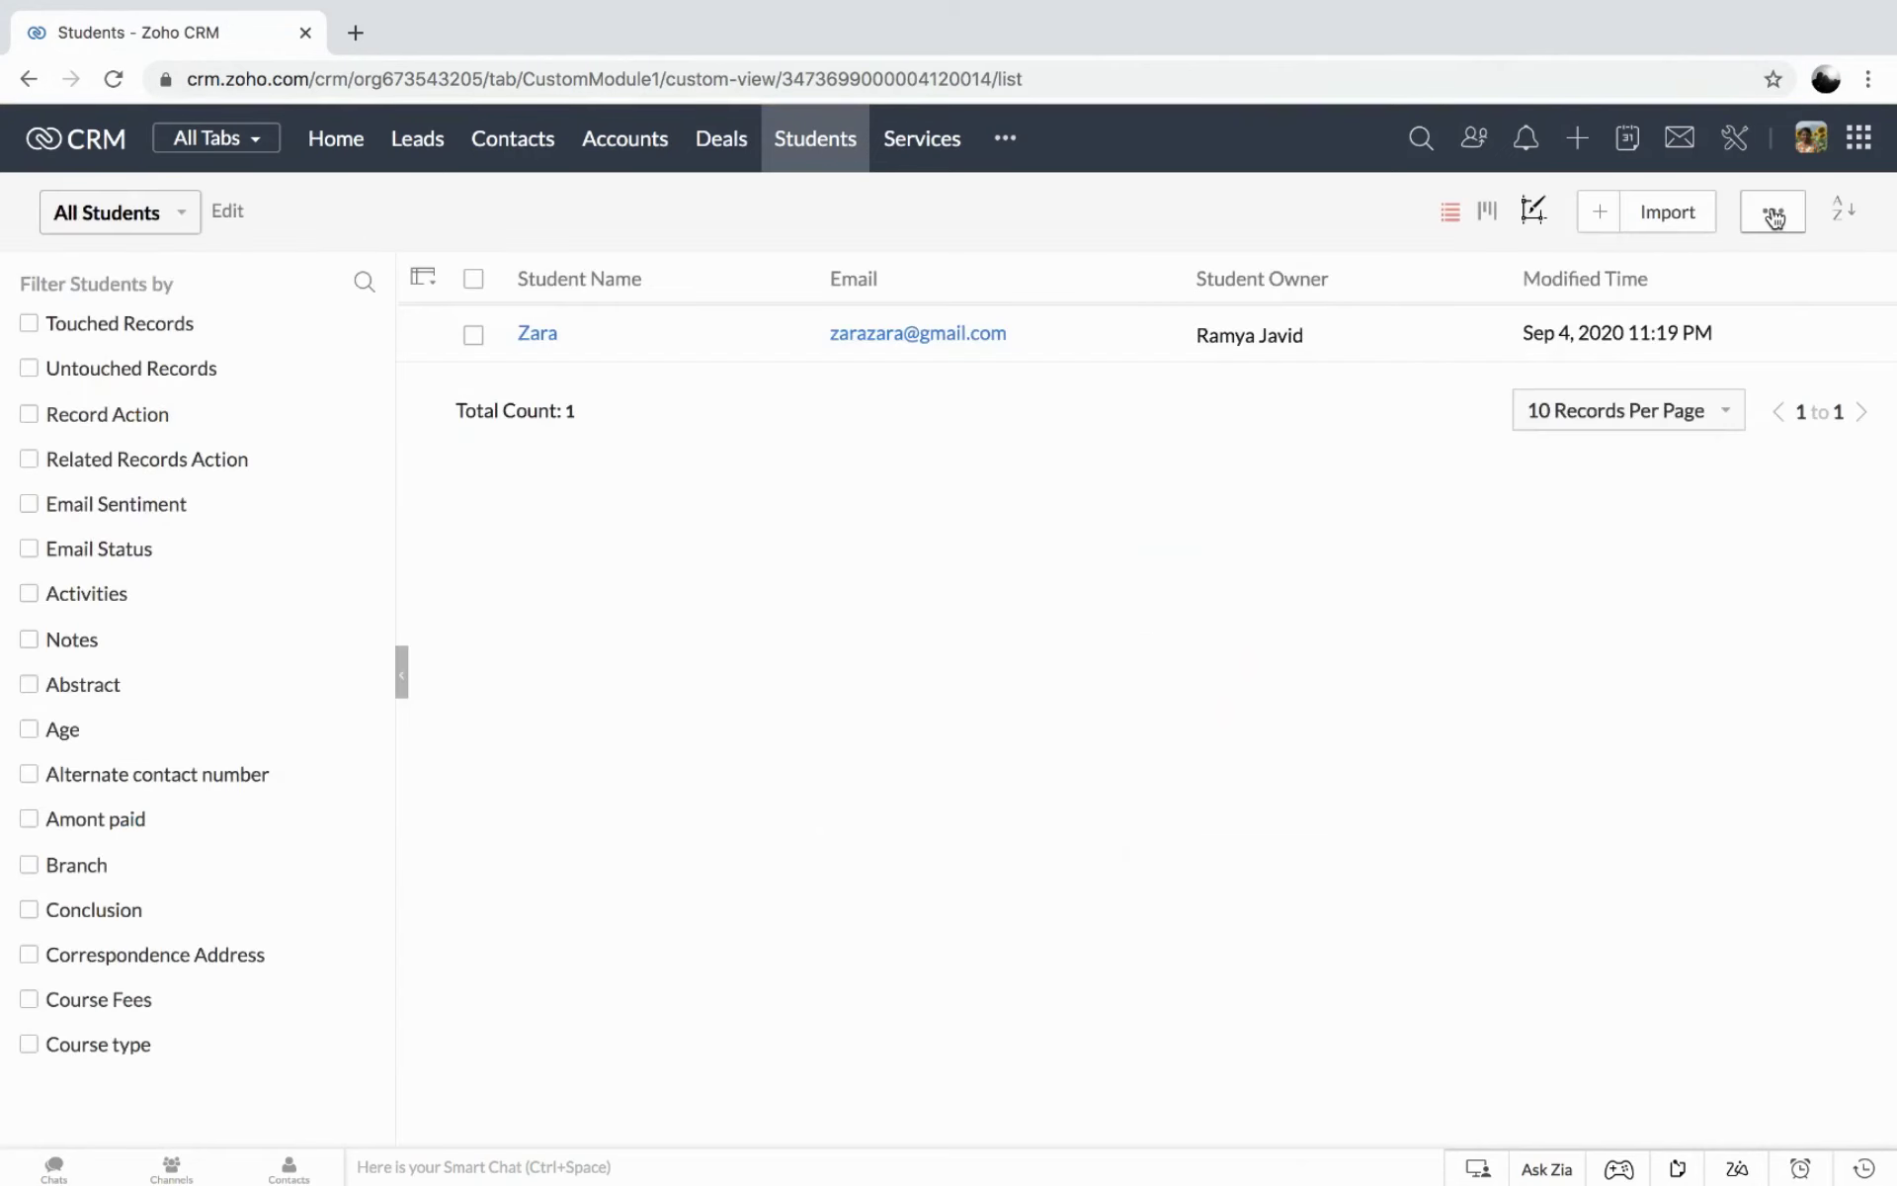
pyautogui.click(1774, 216)
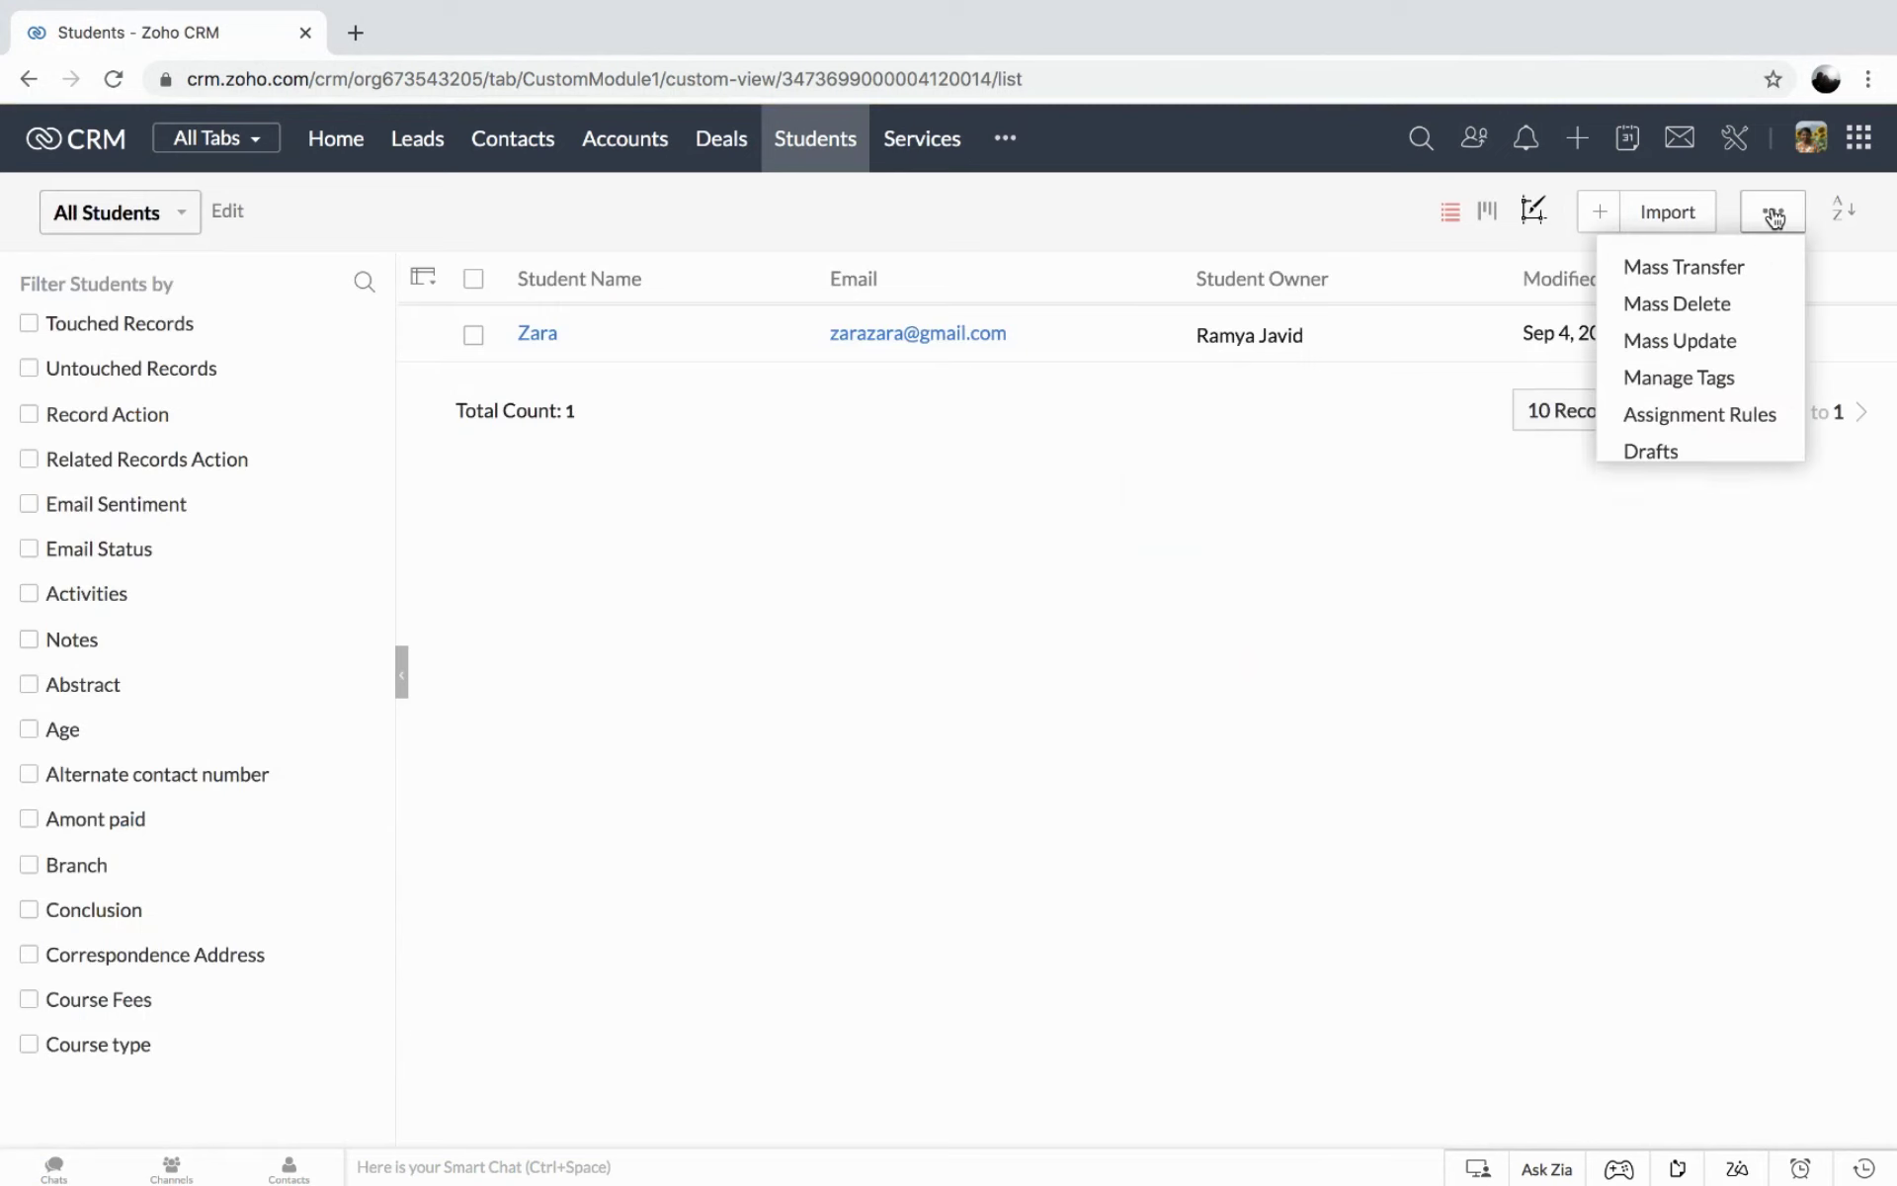
pyautogui.click(1660, 450)
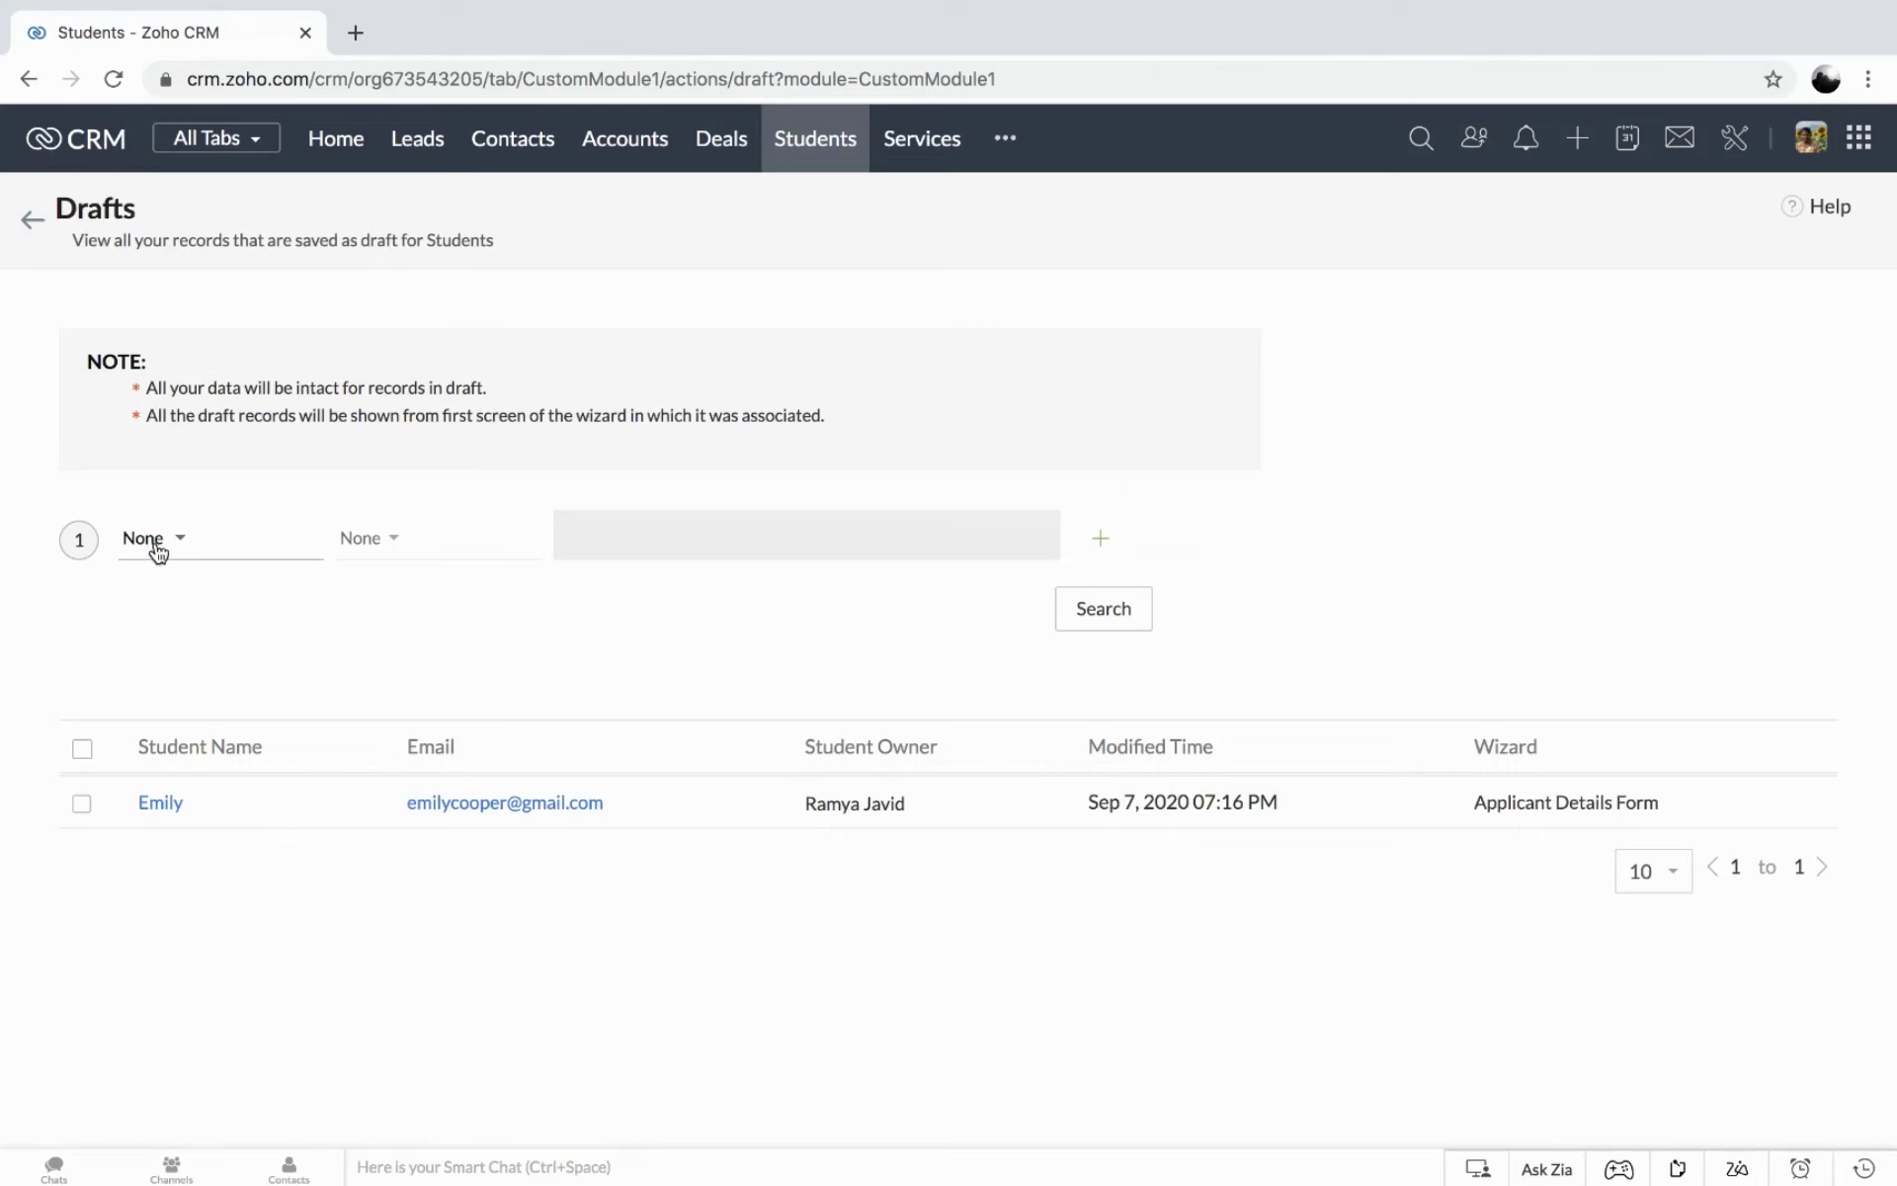
pyautogui.click(158, 809)
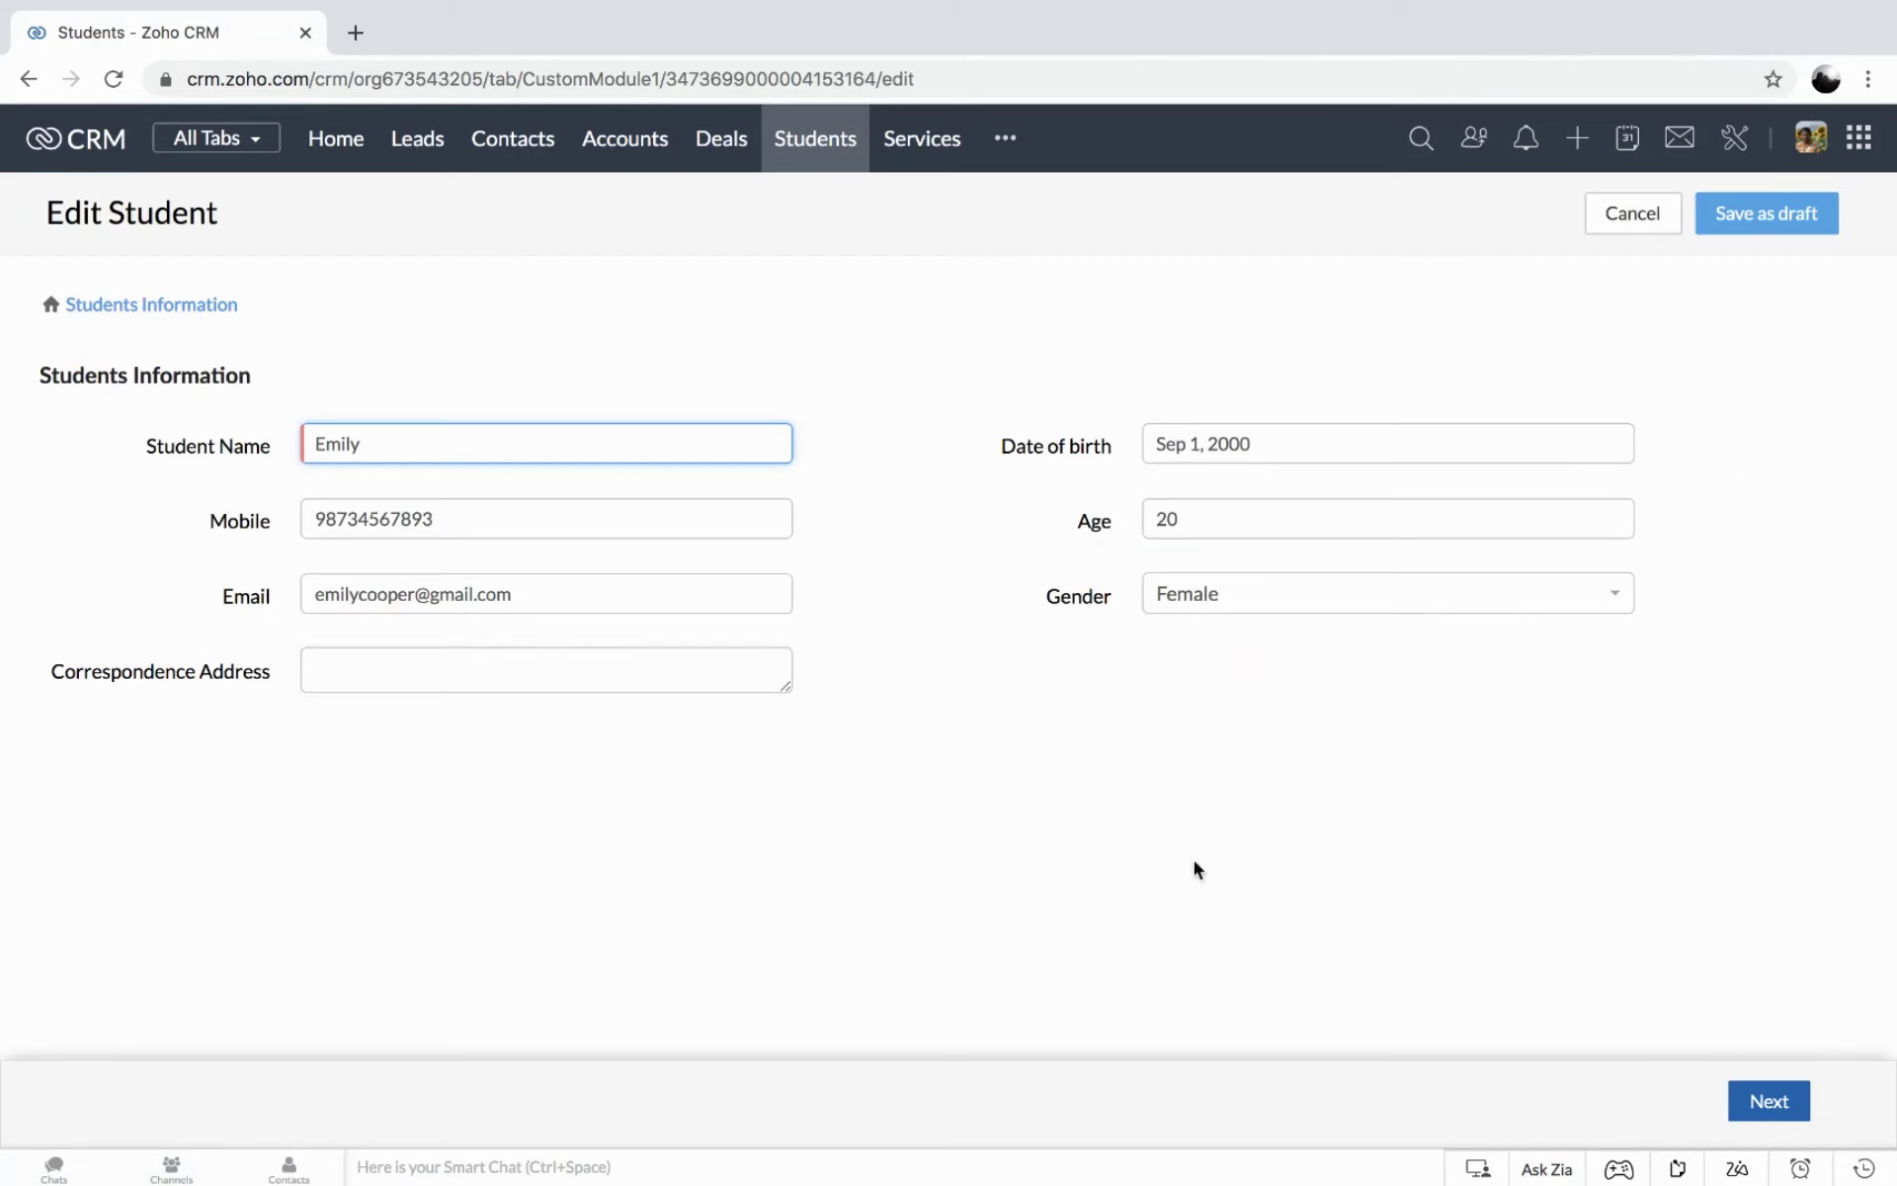
# Advance through the academic, course and presentation steps to Degree applying for.
pyautogui.click(1767, 1100)
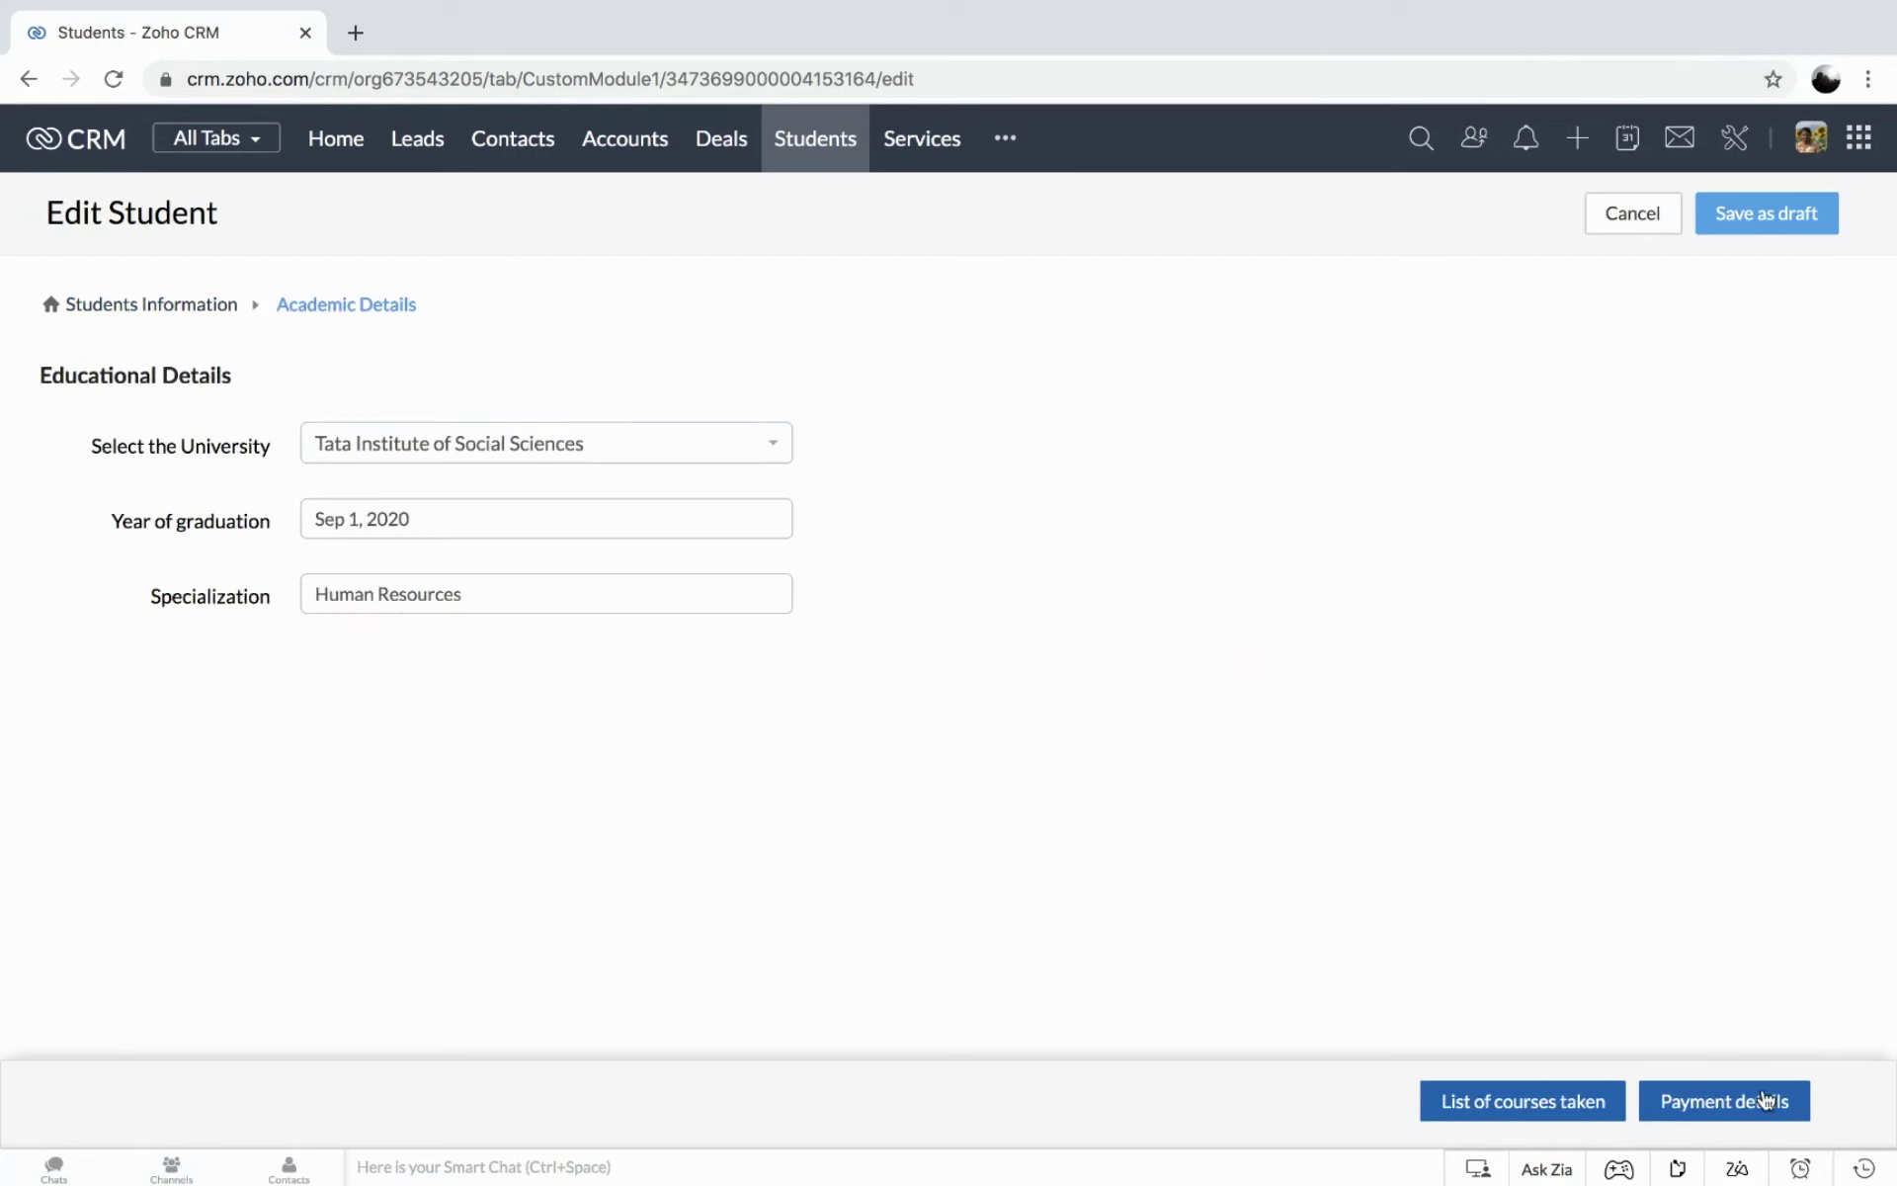
pyautogui.click(1556, 1100)
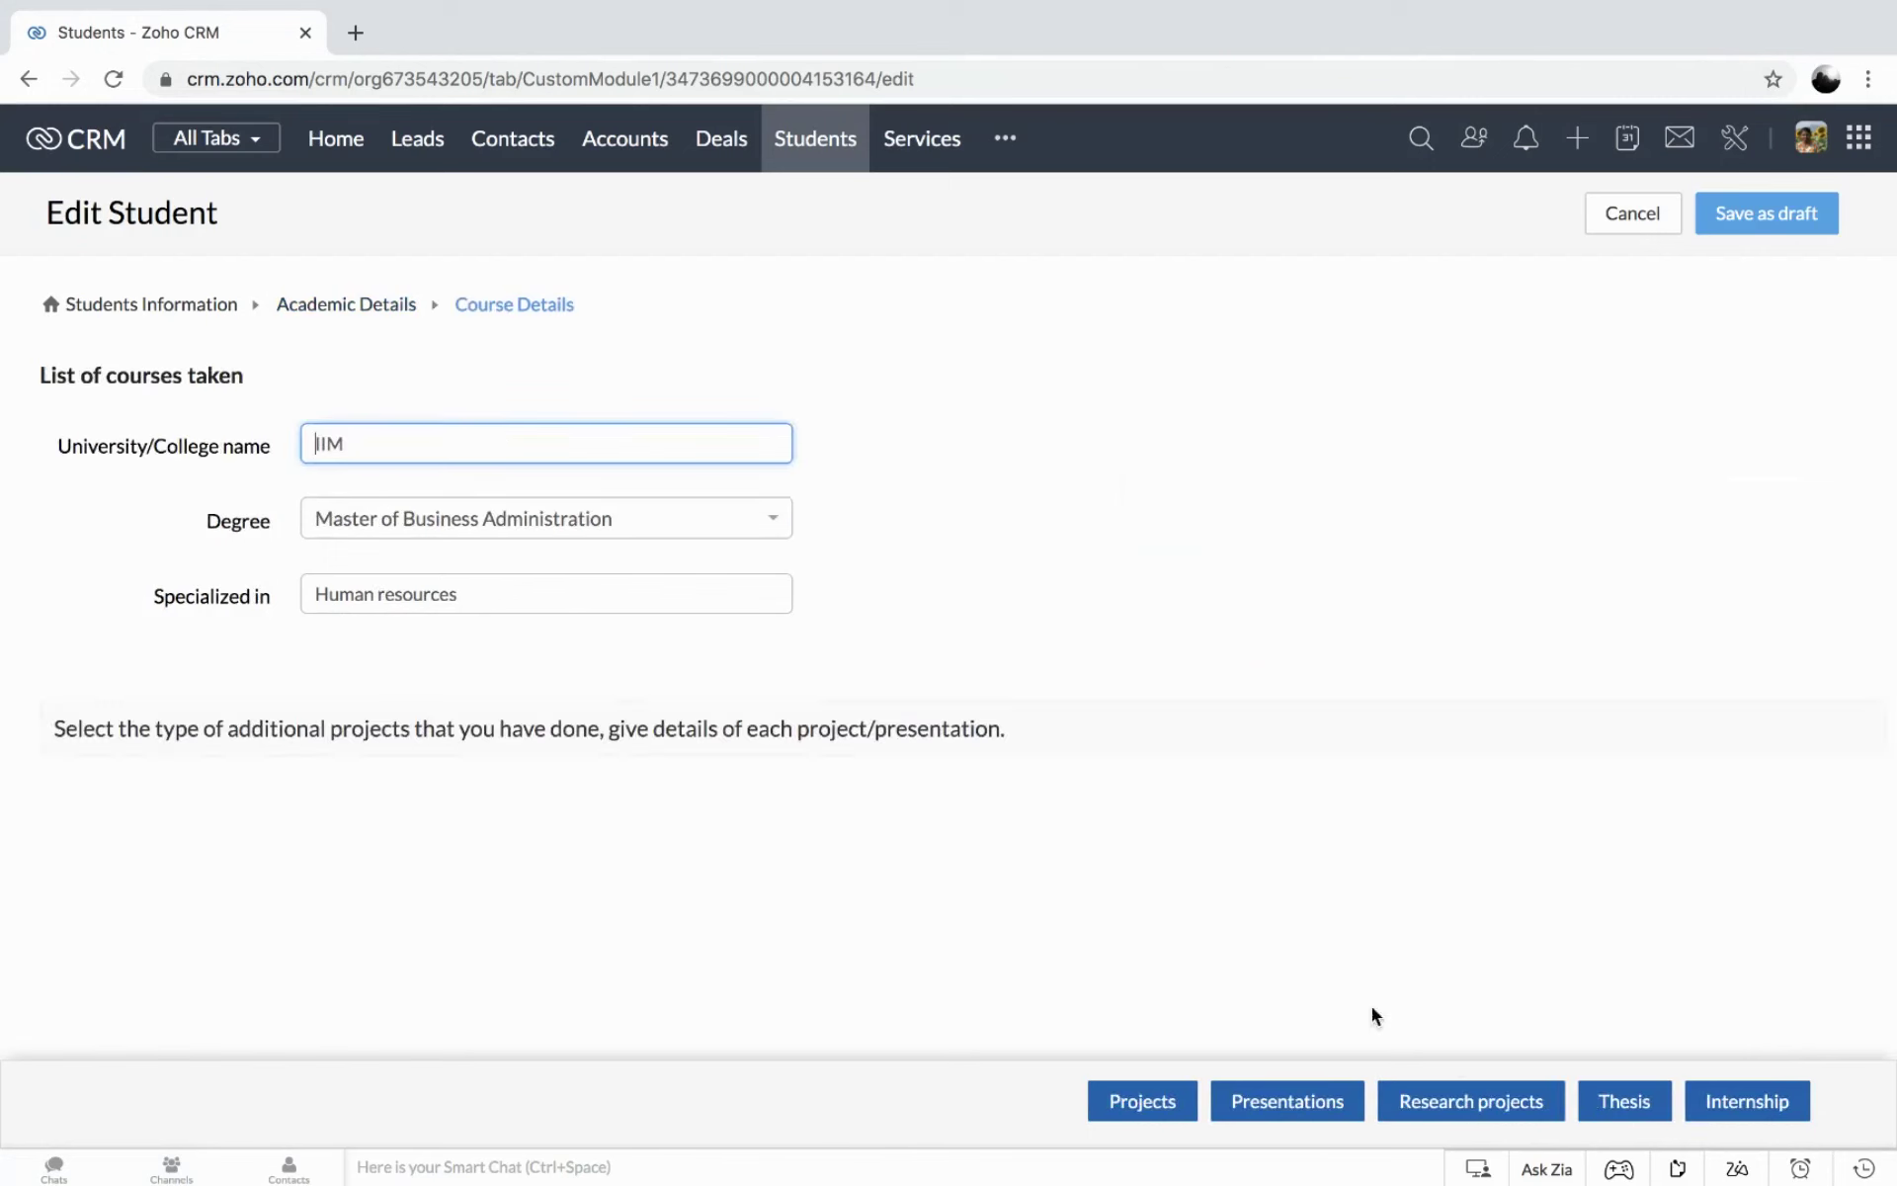
pyautogui.click(1300, 1105)
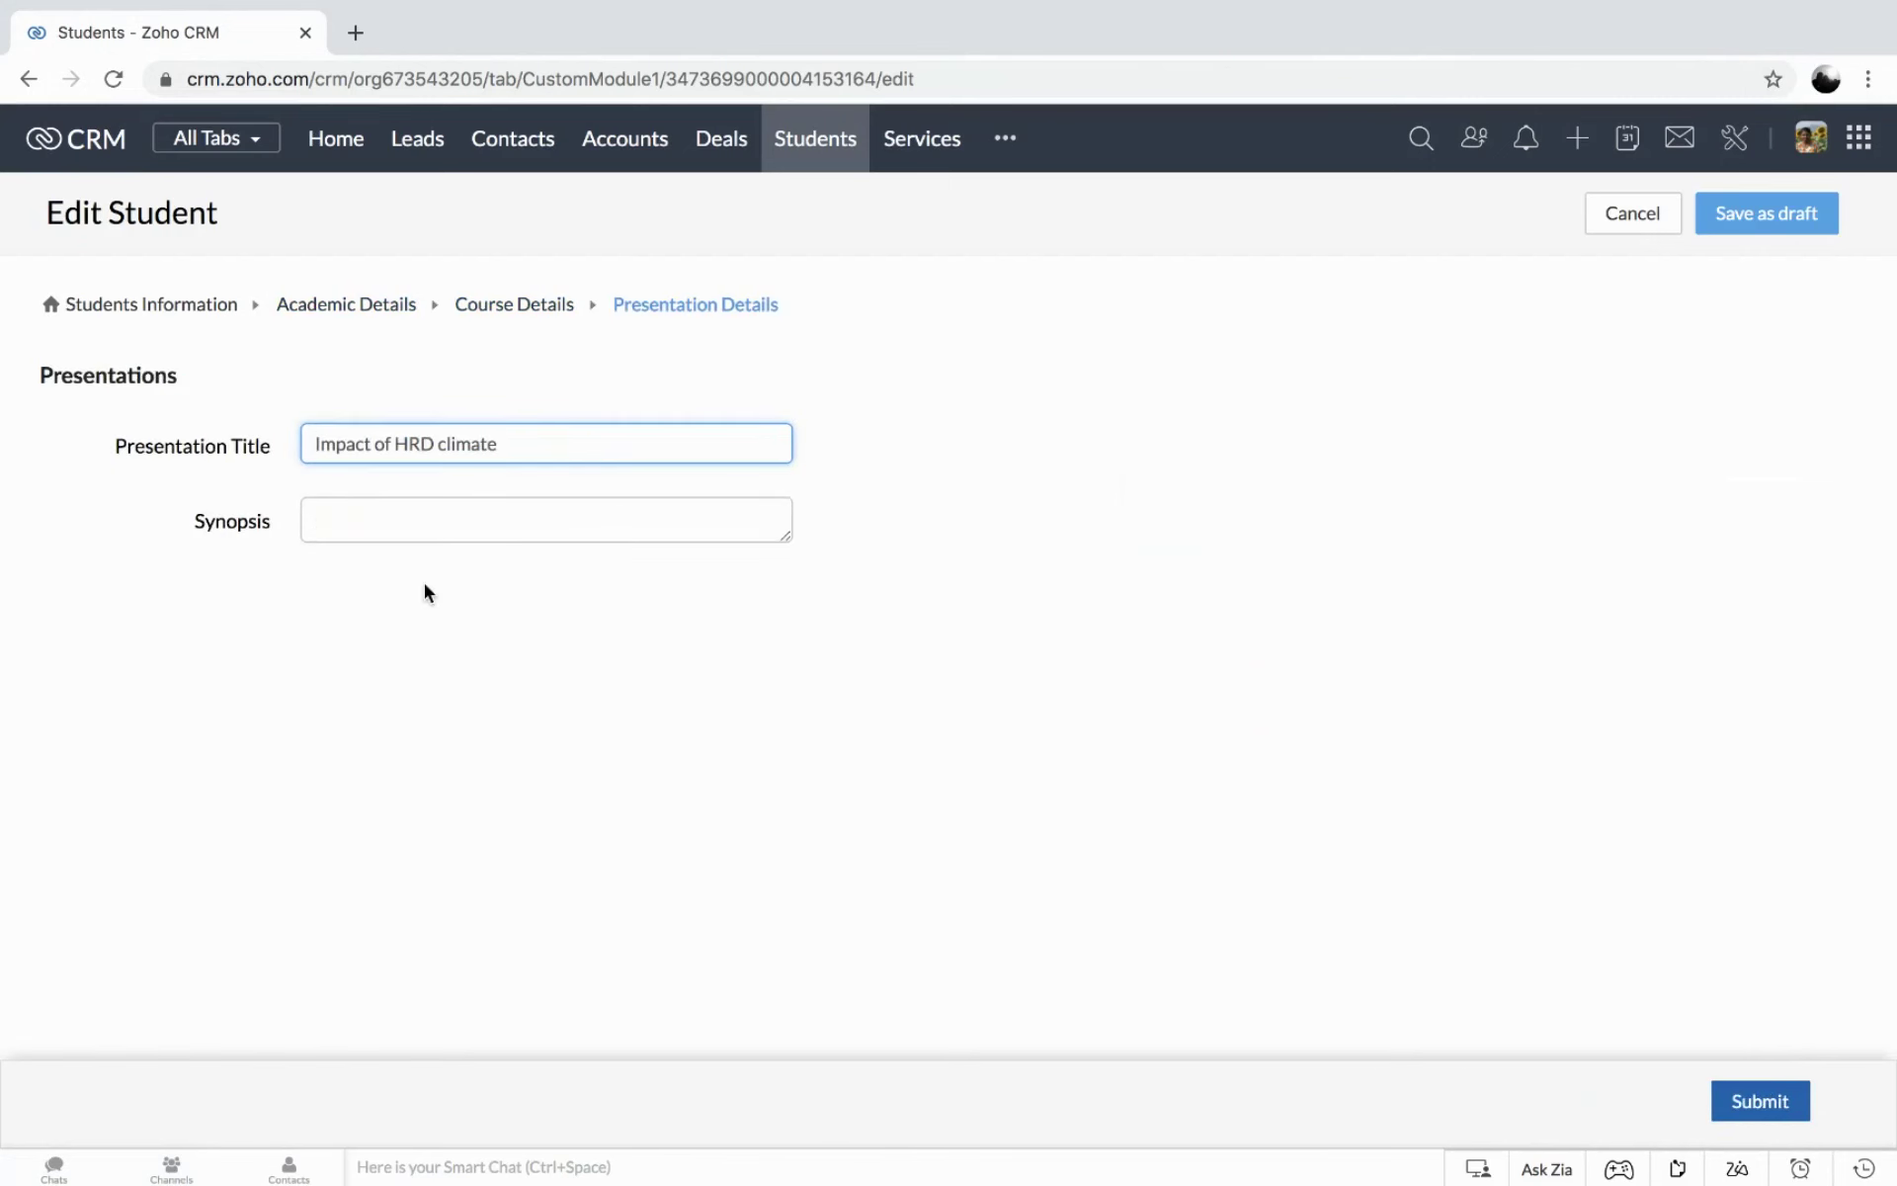
pyautogui.click(1756, 1101)
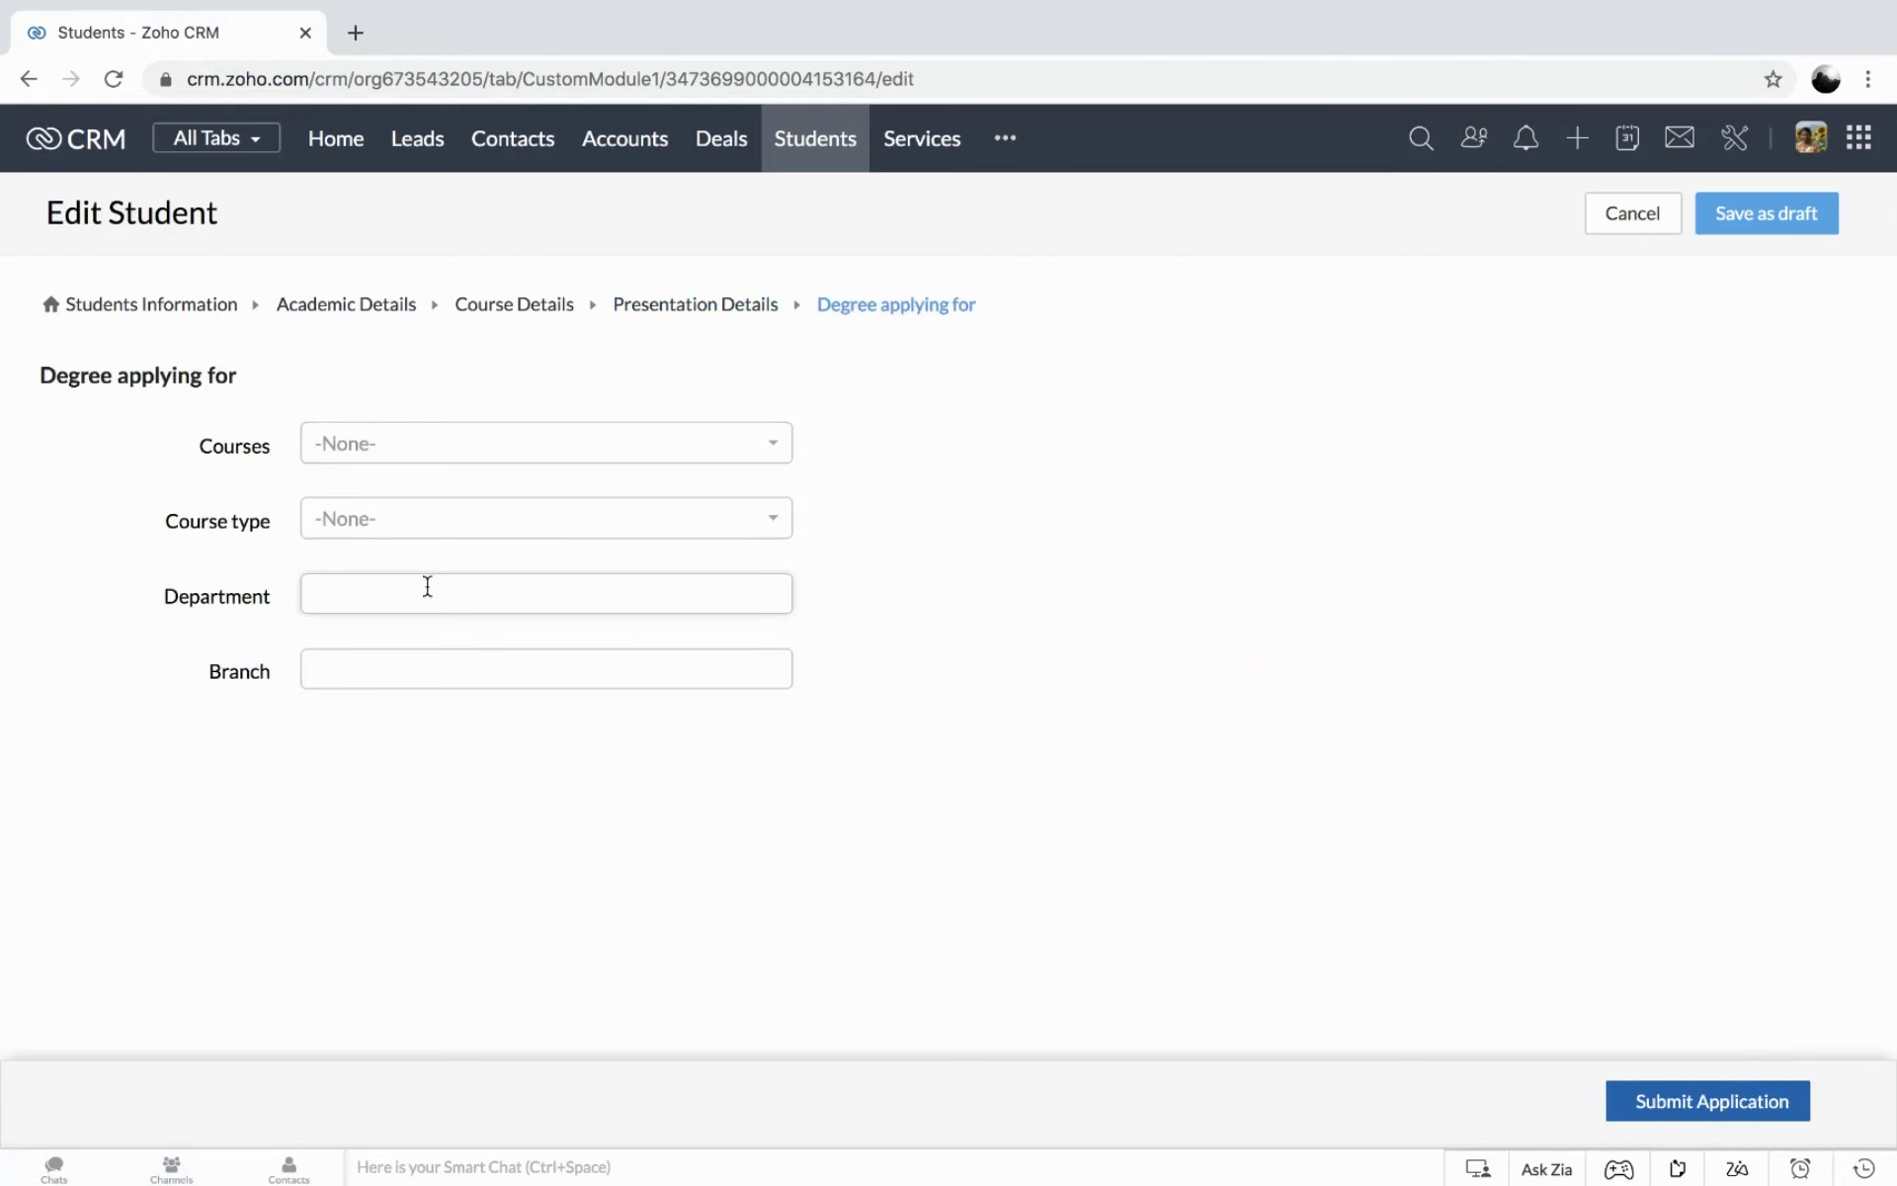
# Choose M.B.A and Full-time, and enter department Business Administration and branch Human Resources.
pyautogui.click(398, 442)
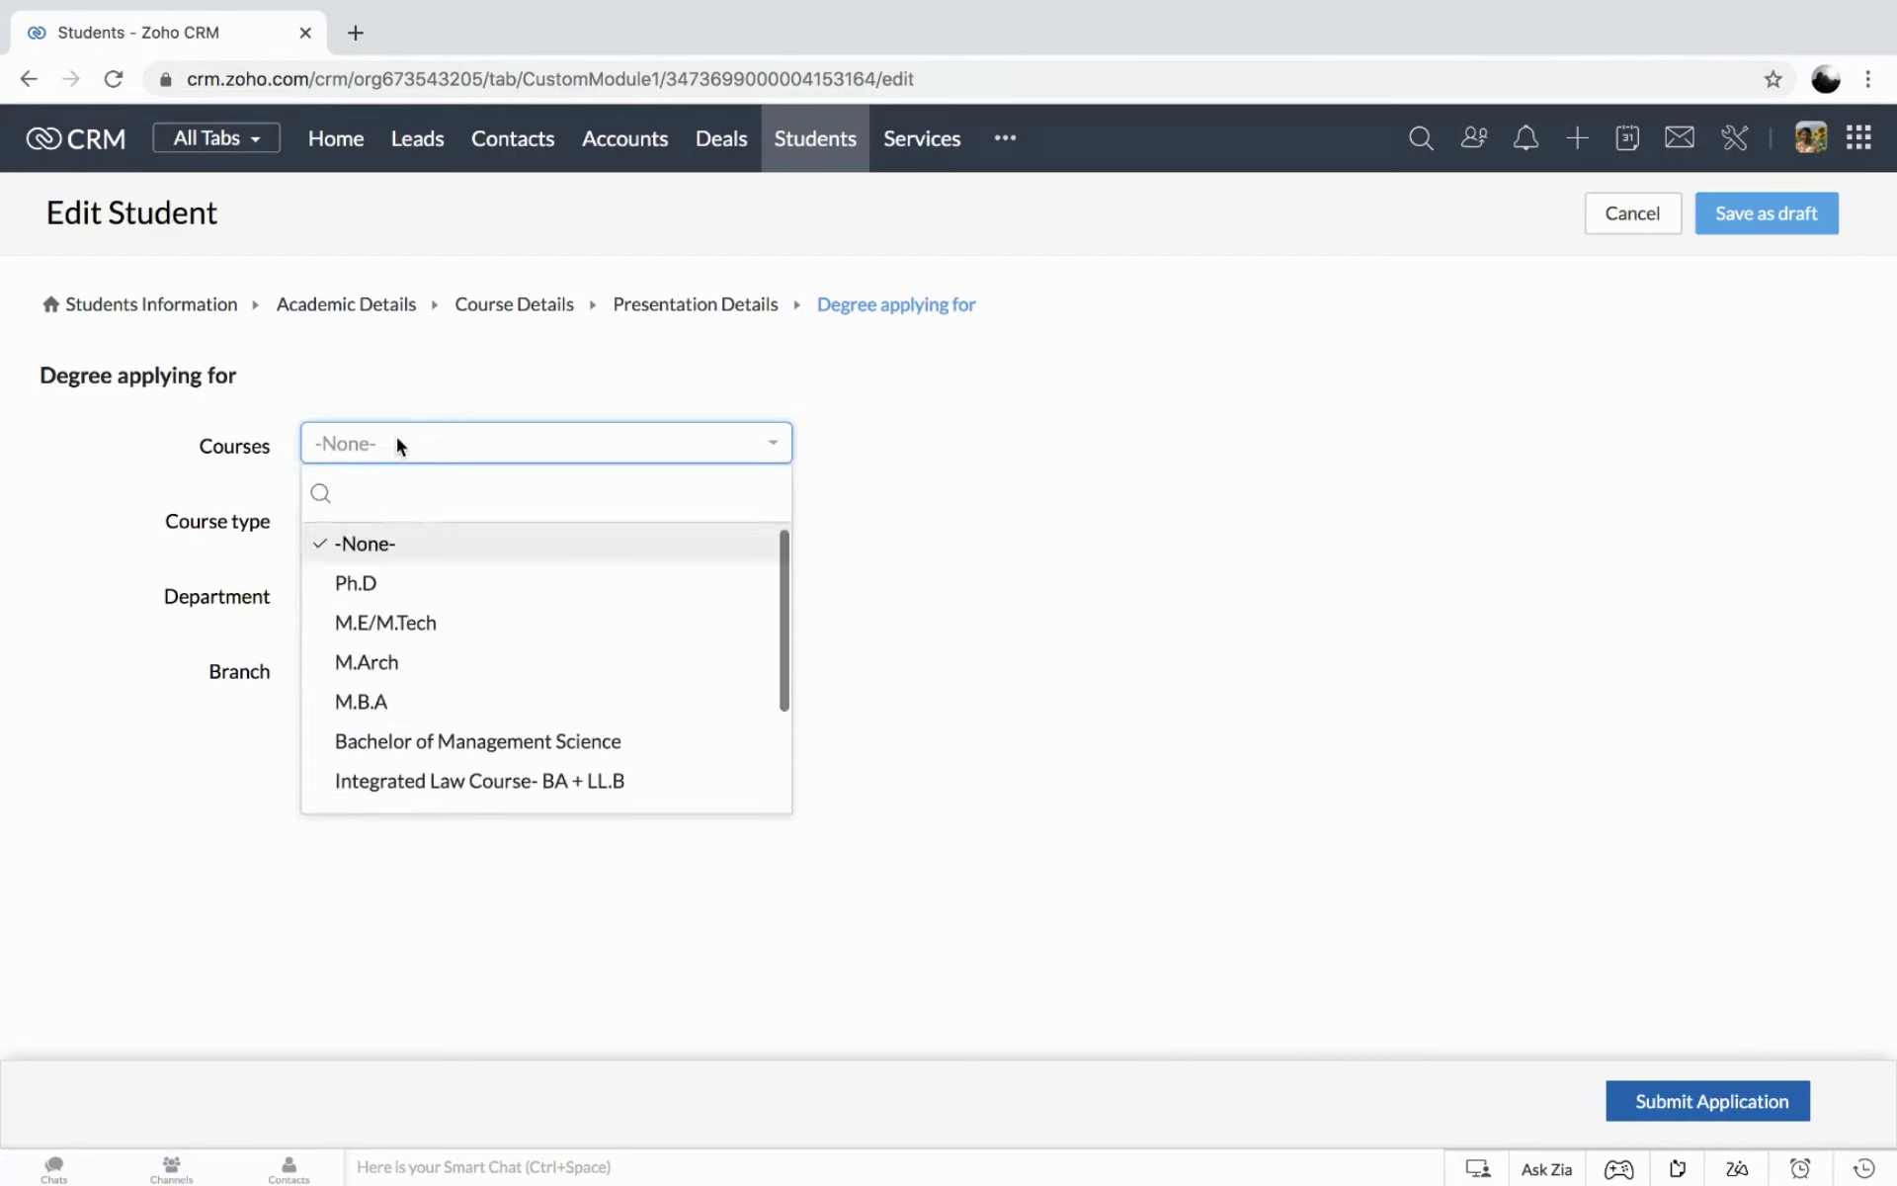
pyautogui.click(441, 702)
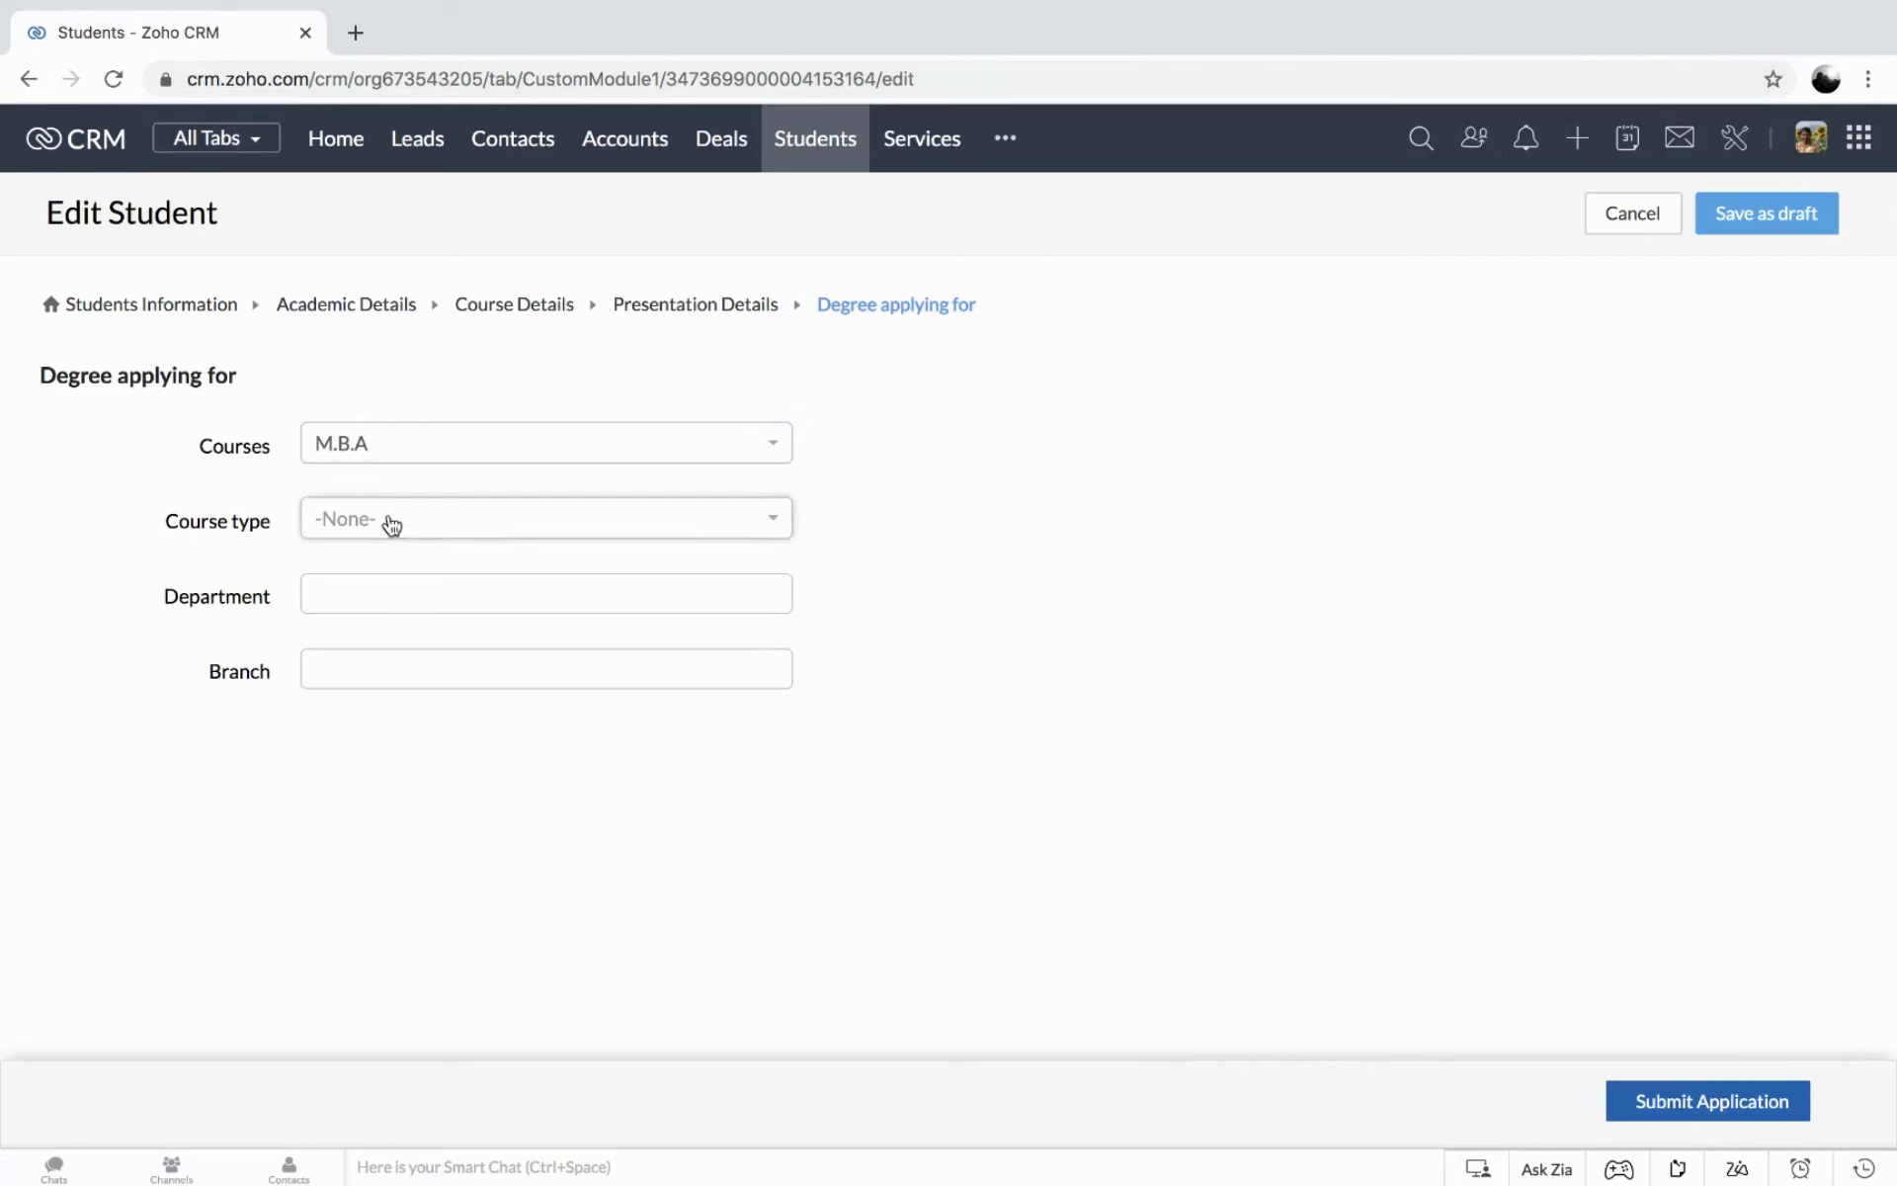
pyautogui.click(391, 524)
pyautogui.click(378, 606)
pyautogui.click(376, 596)
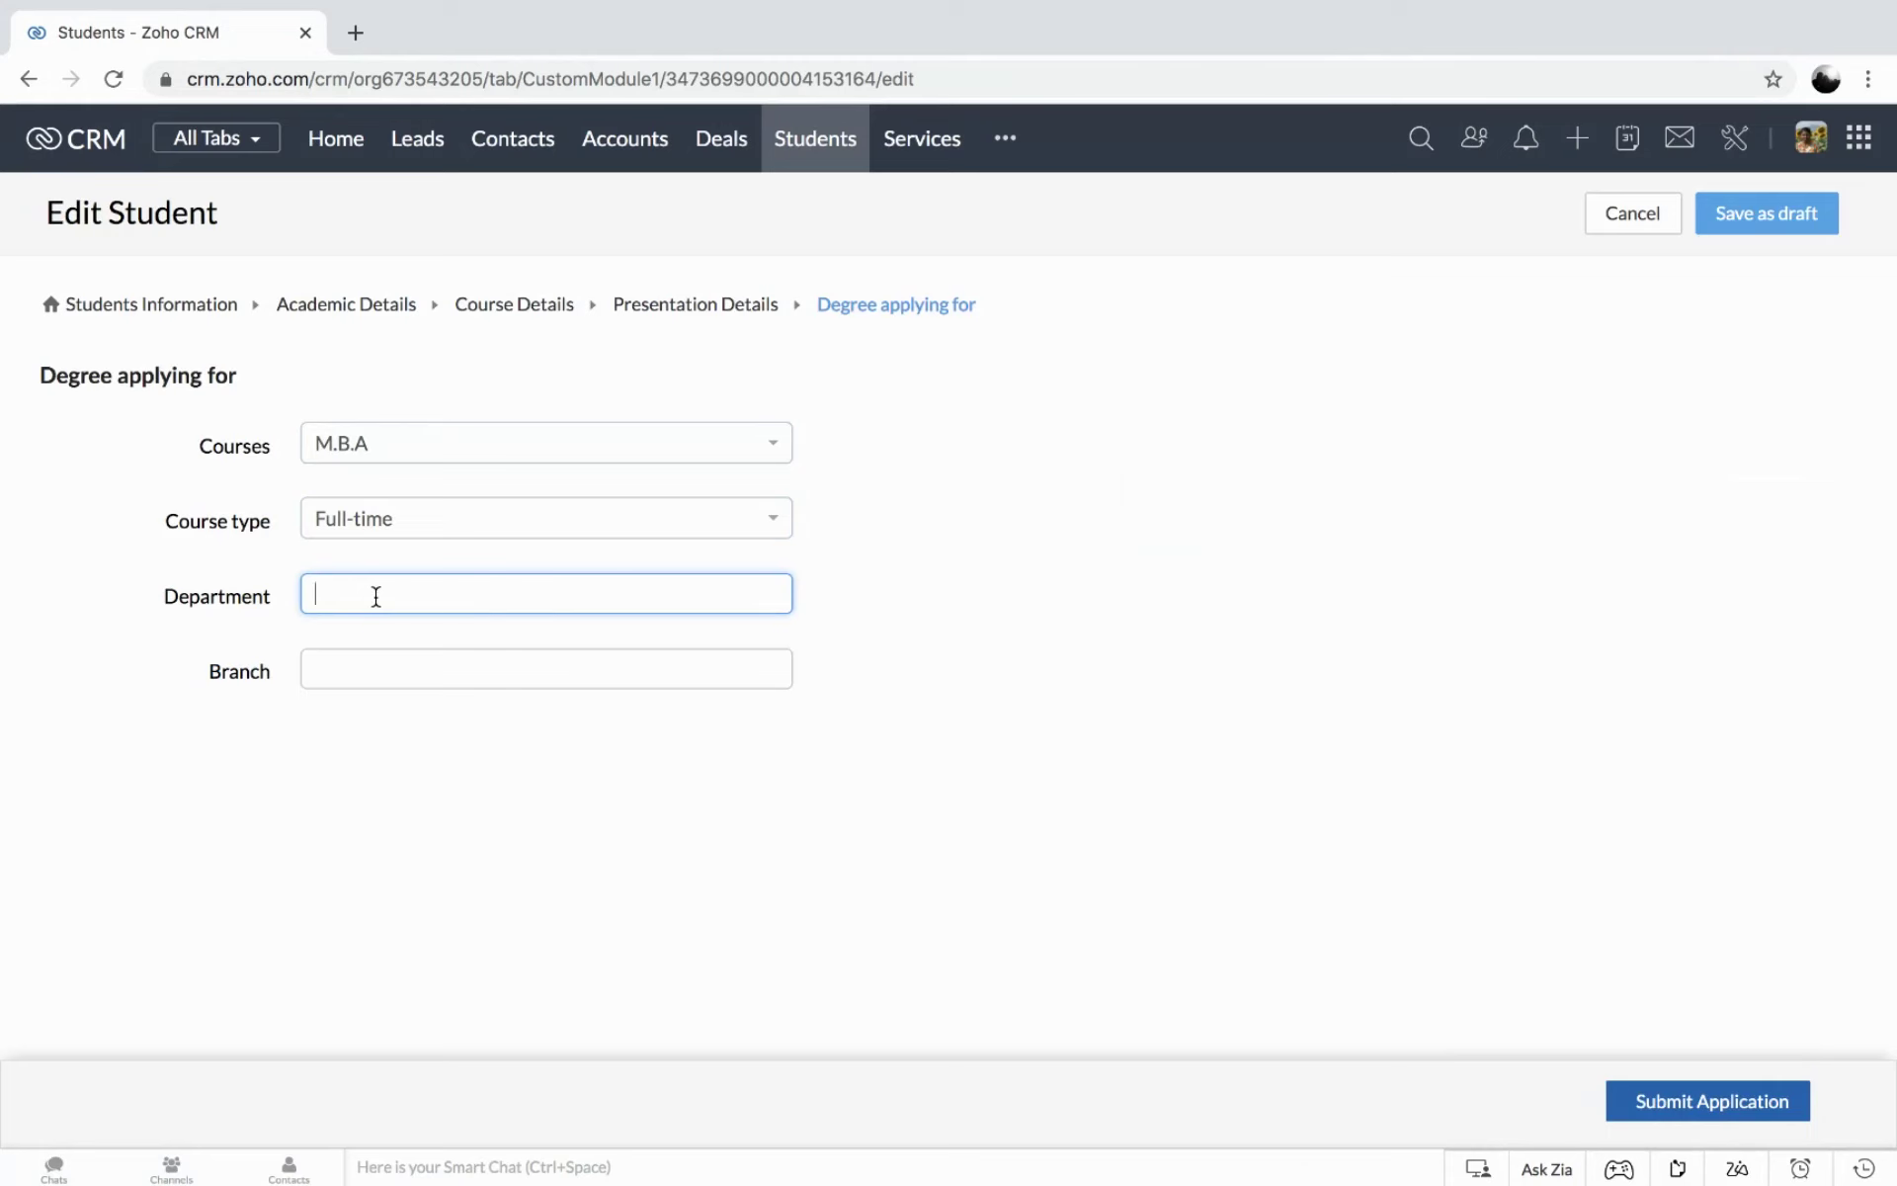
pyautogui.write('Business Administration')
pyautogui.click(397, 673)
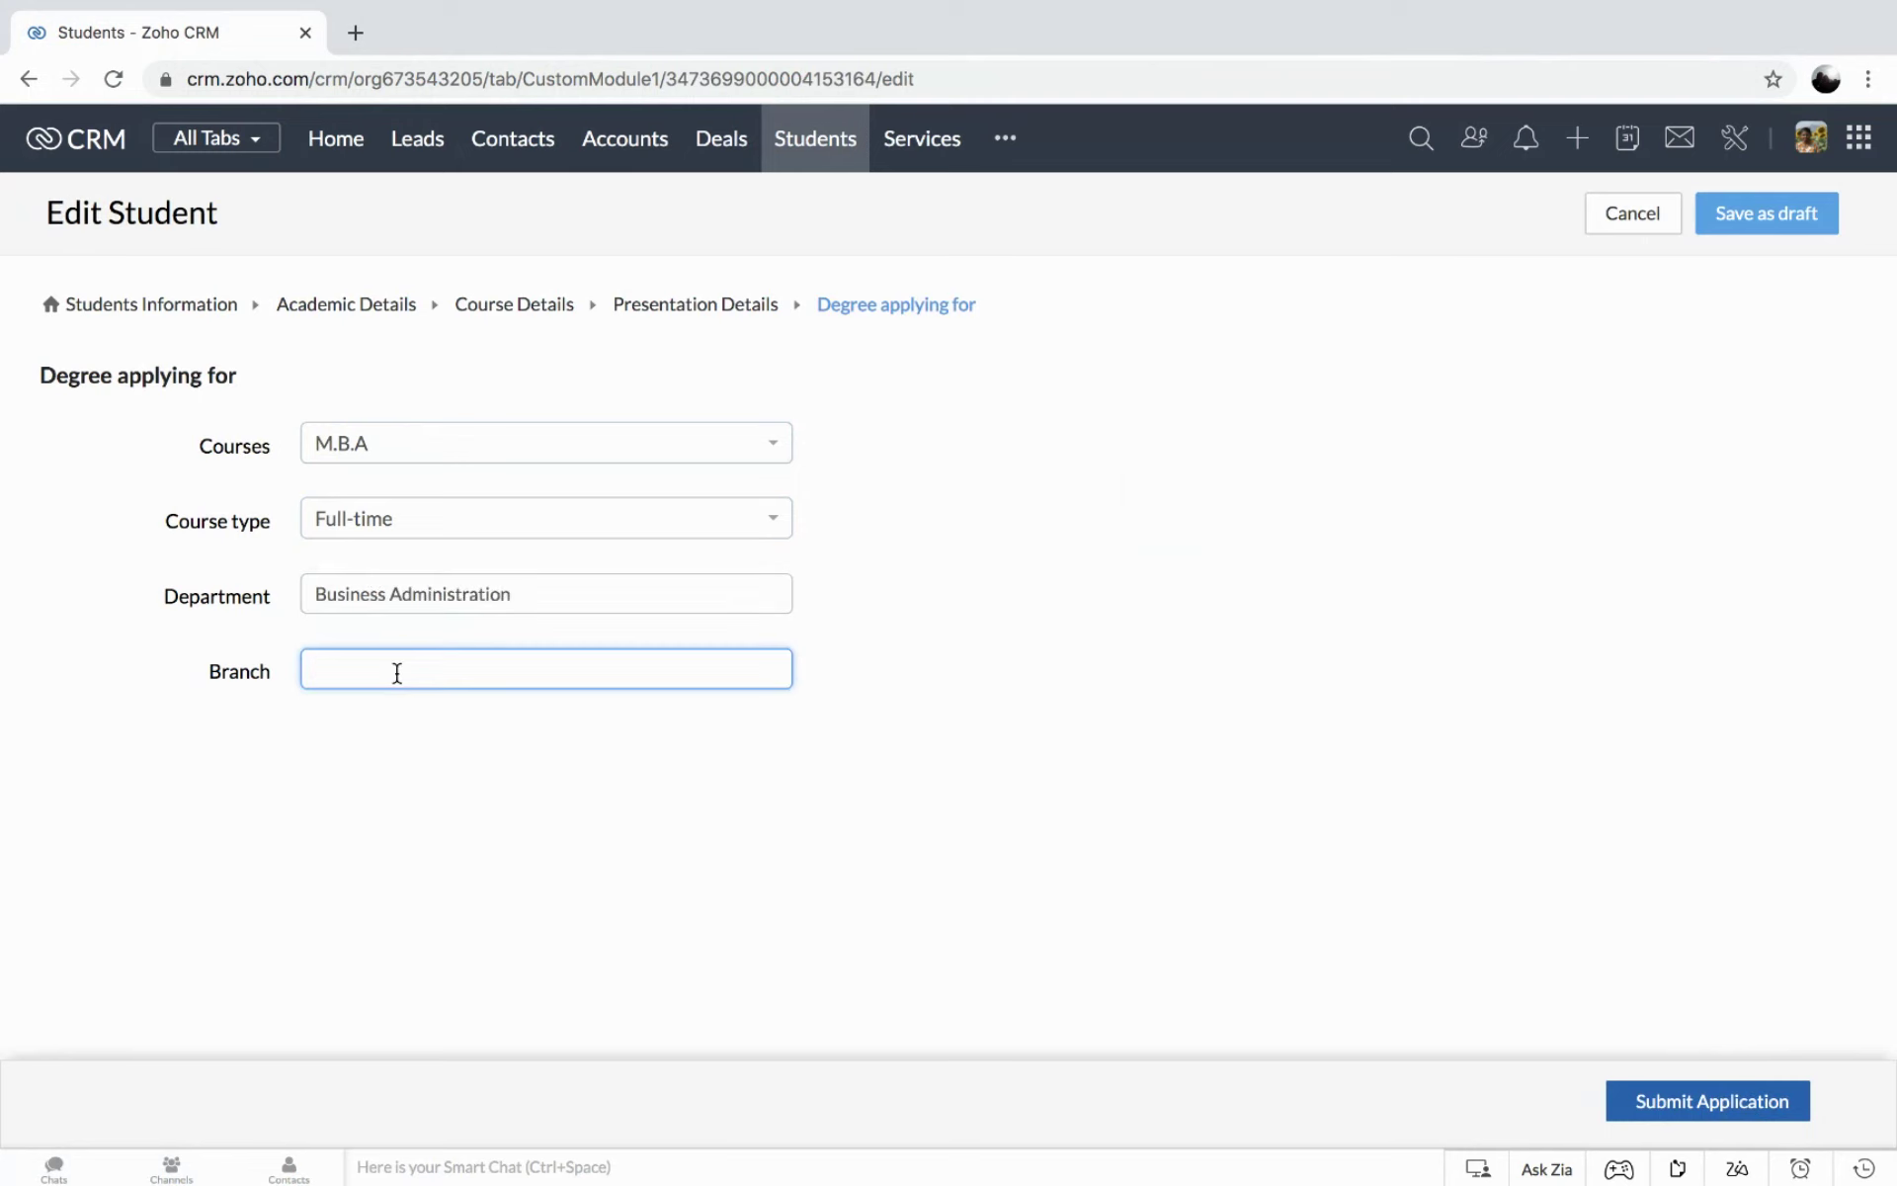
pyautogui.write('Human Resources')
# Submit the student application, then go back through Drafts to the All Students list.
pyautogui.click(1672, 1103)
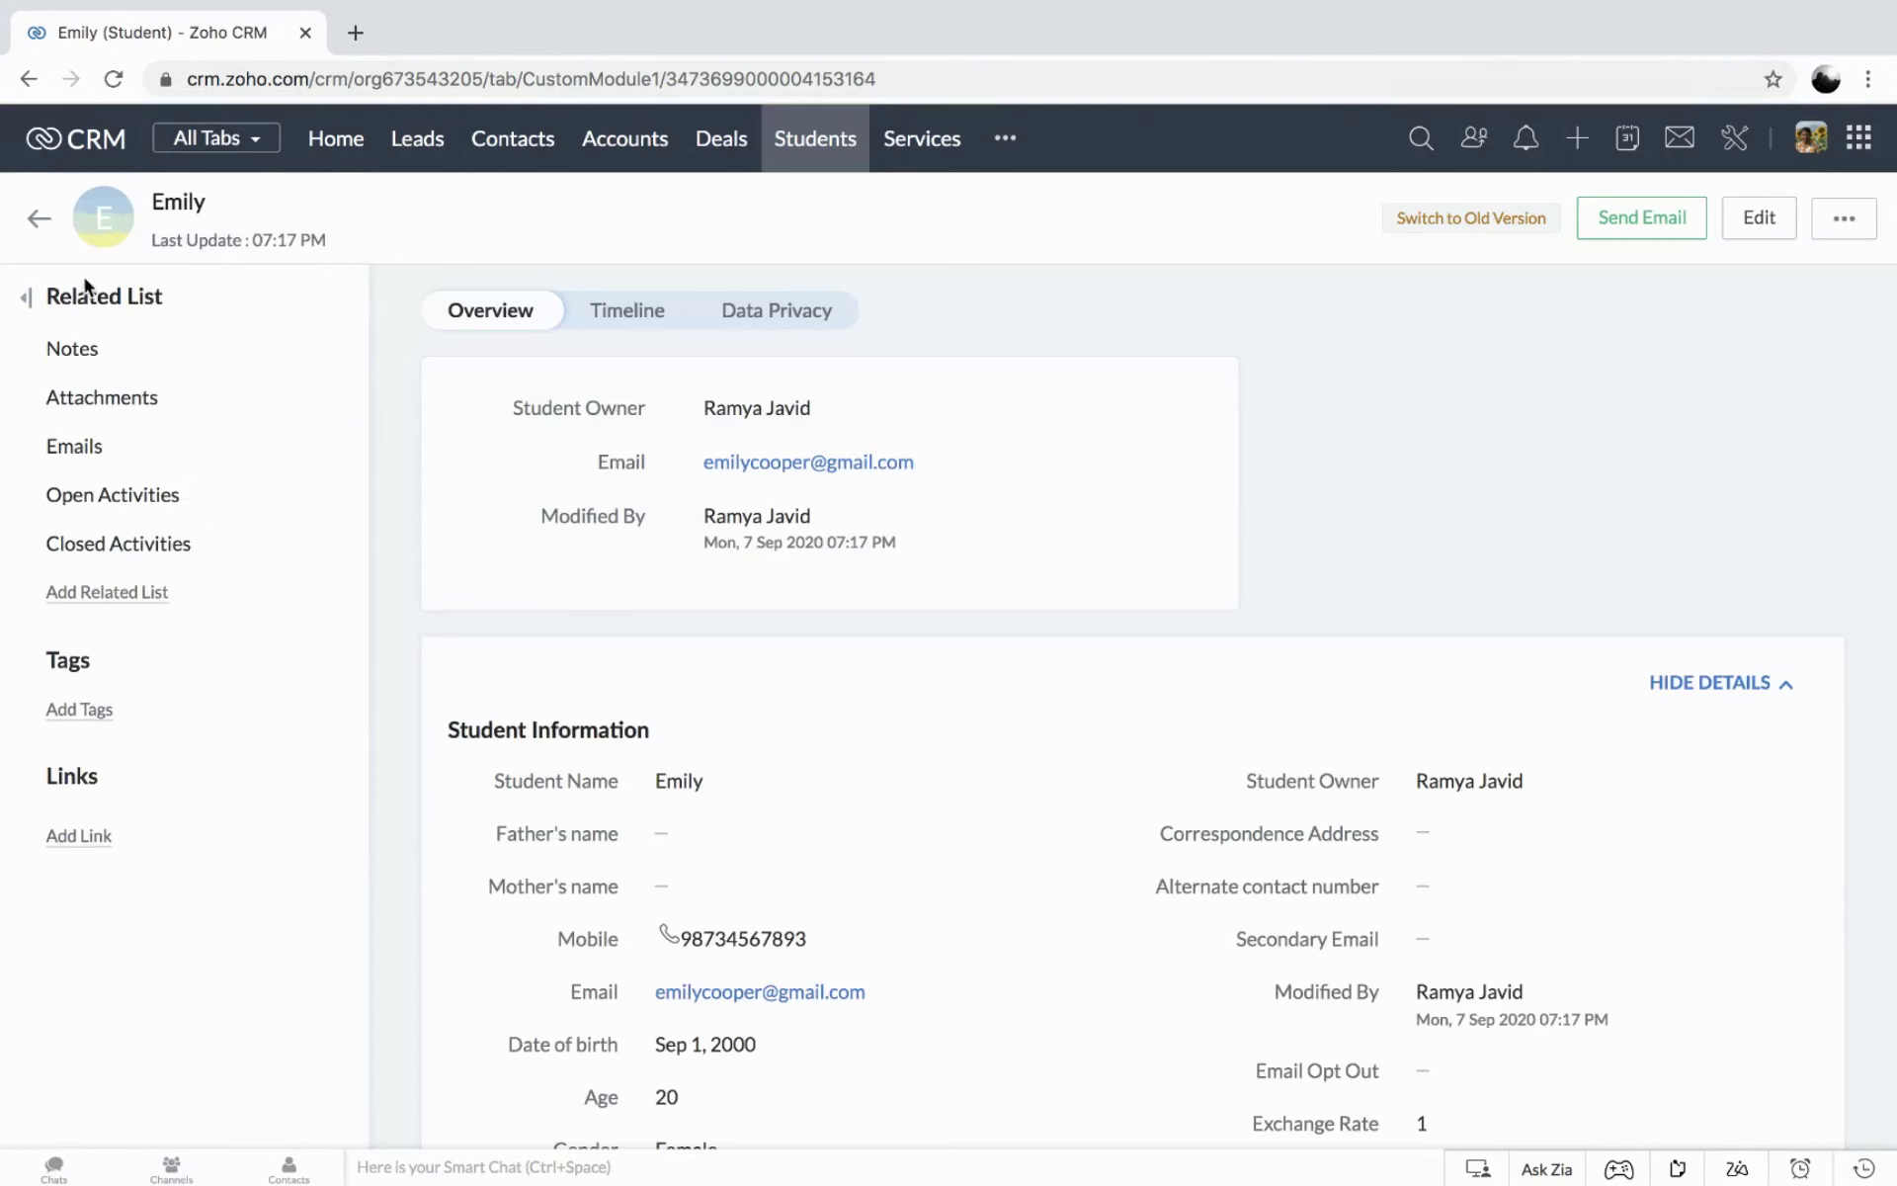
pyautogui.click(38, 218)
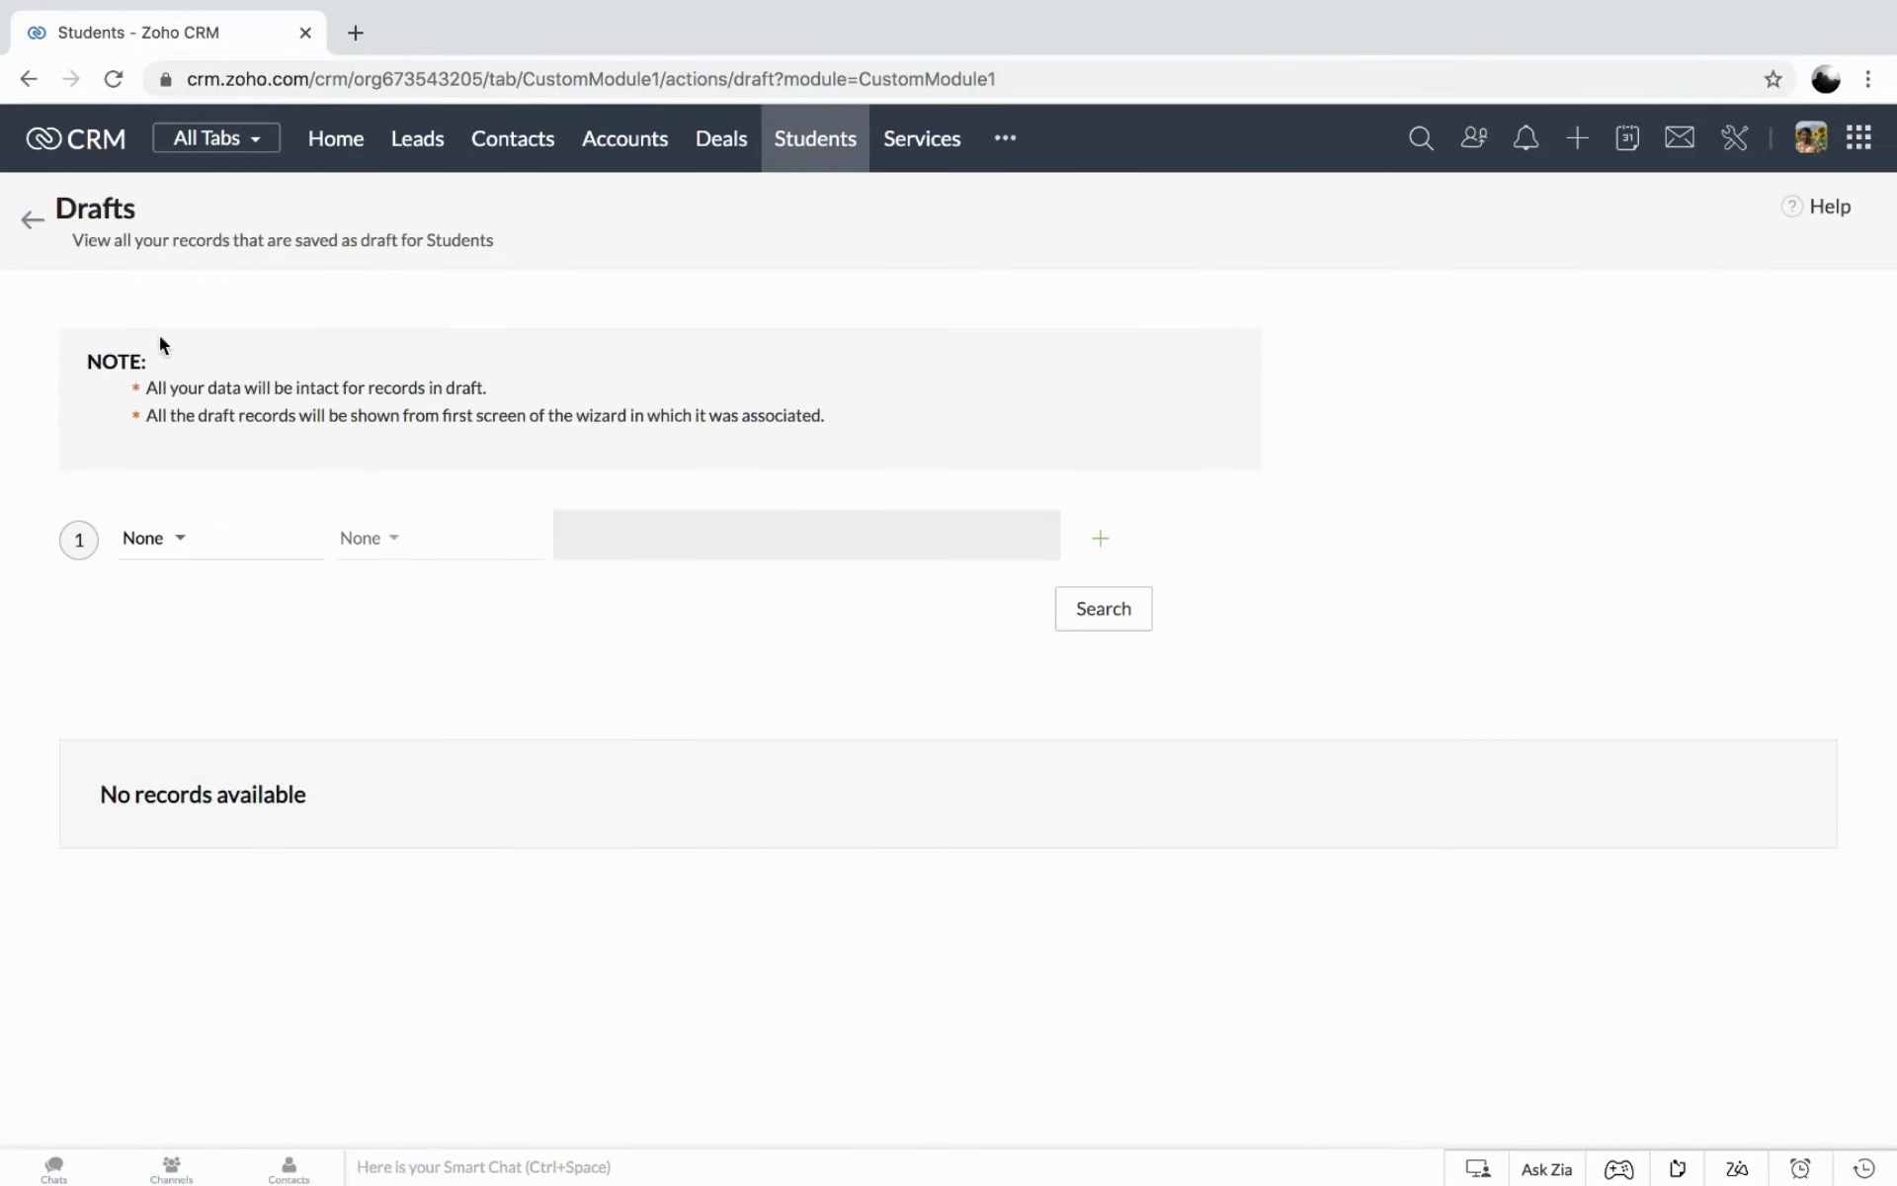
pyautogui.click(33, 222)
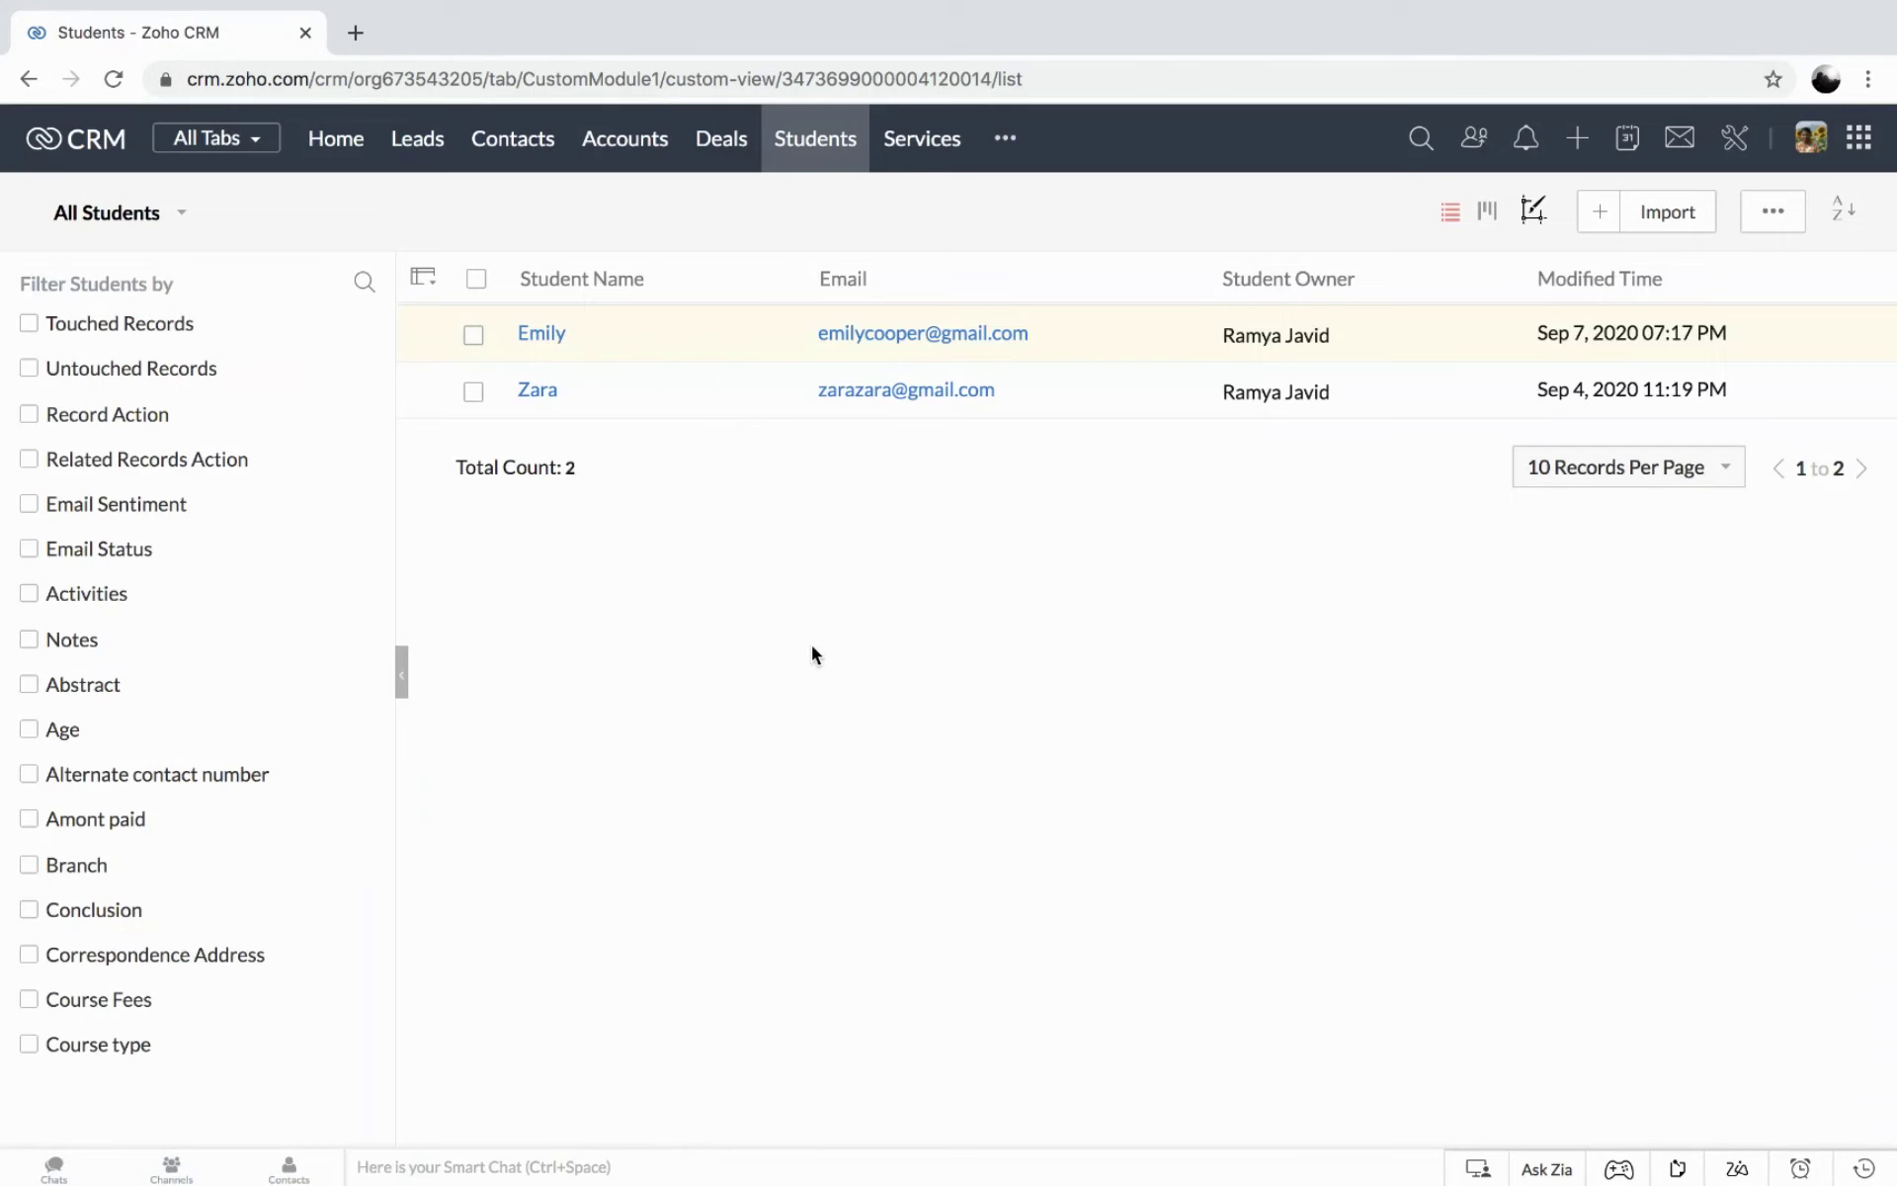
# Create a wizard named Insurance for Leads with the Insurances layout and add Screen 1.
pyautogui.click(1733, 143)
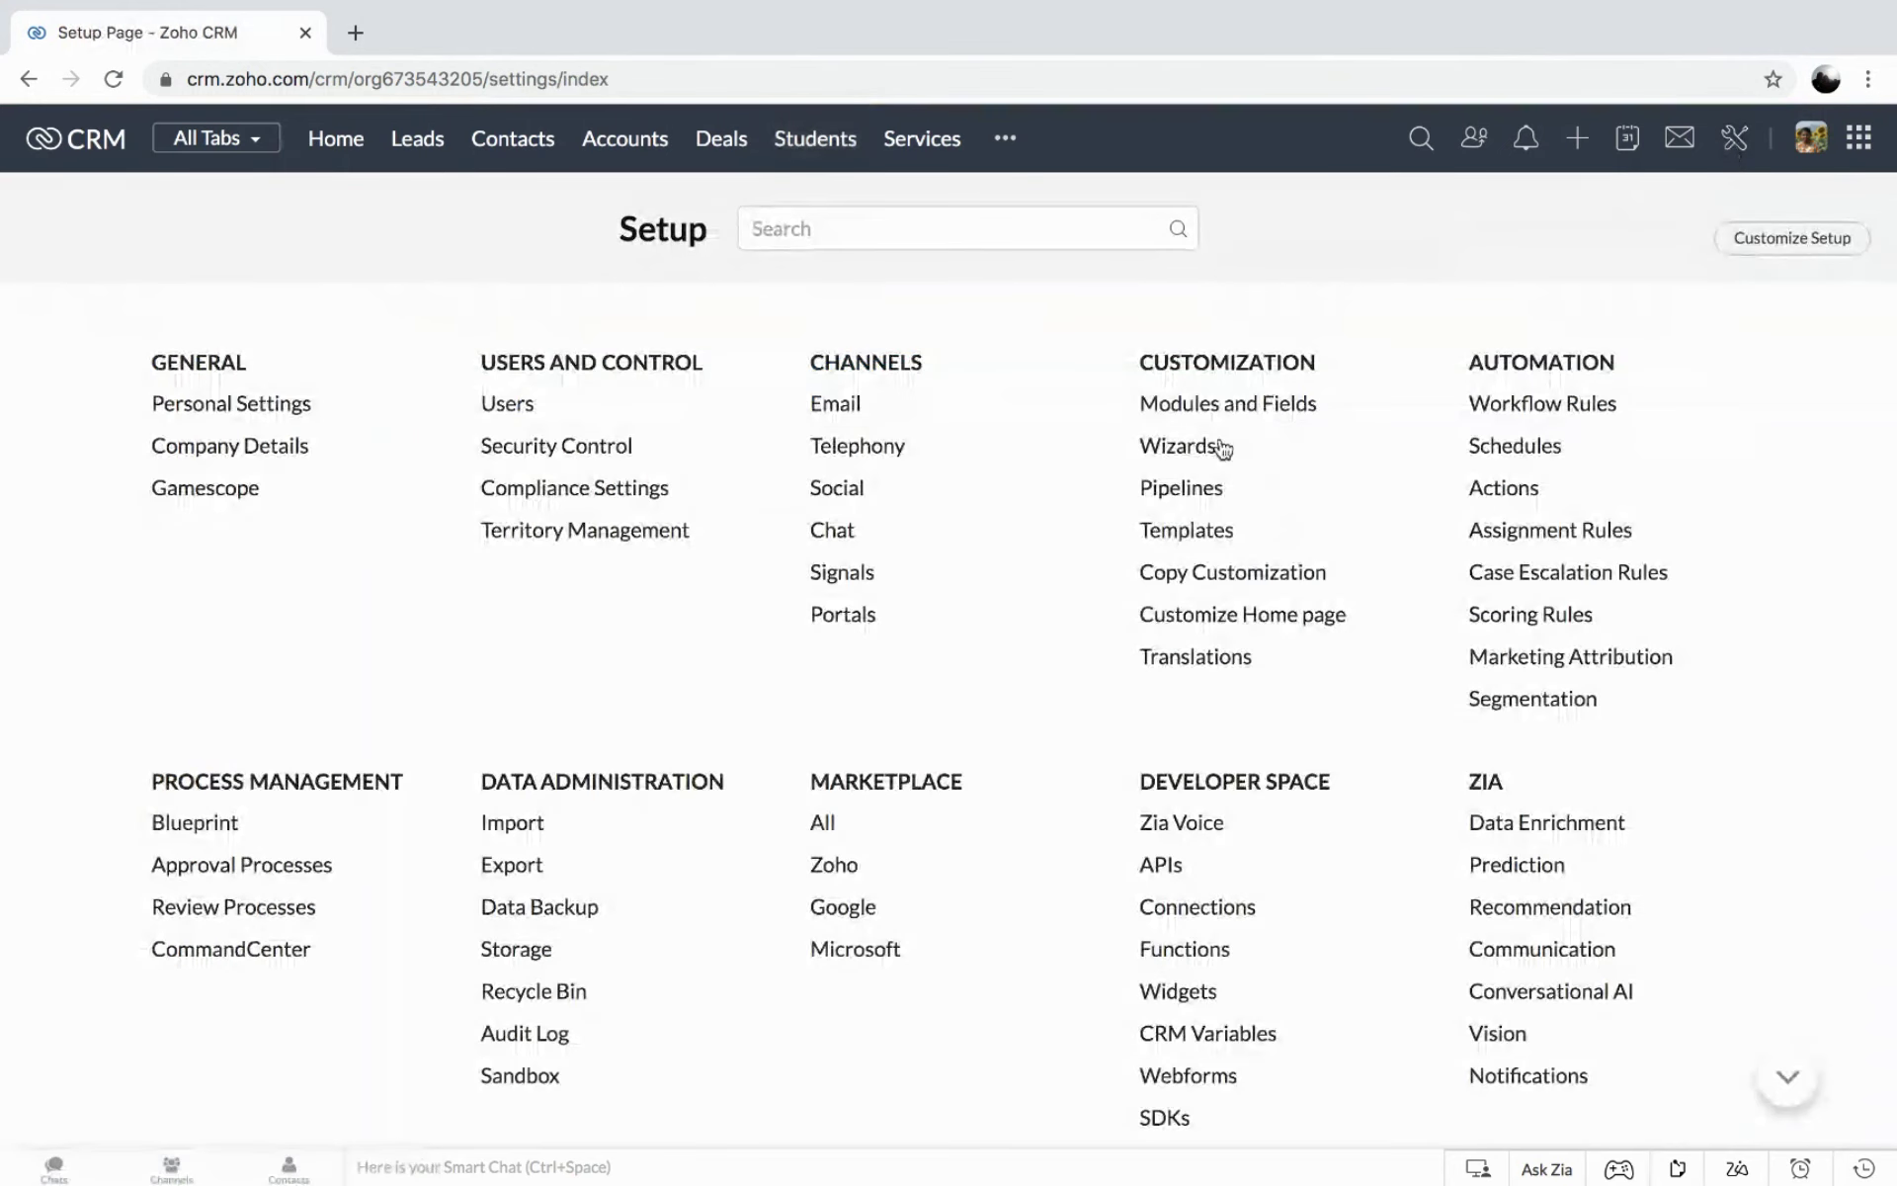
pyautogui.click(1194, 447)
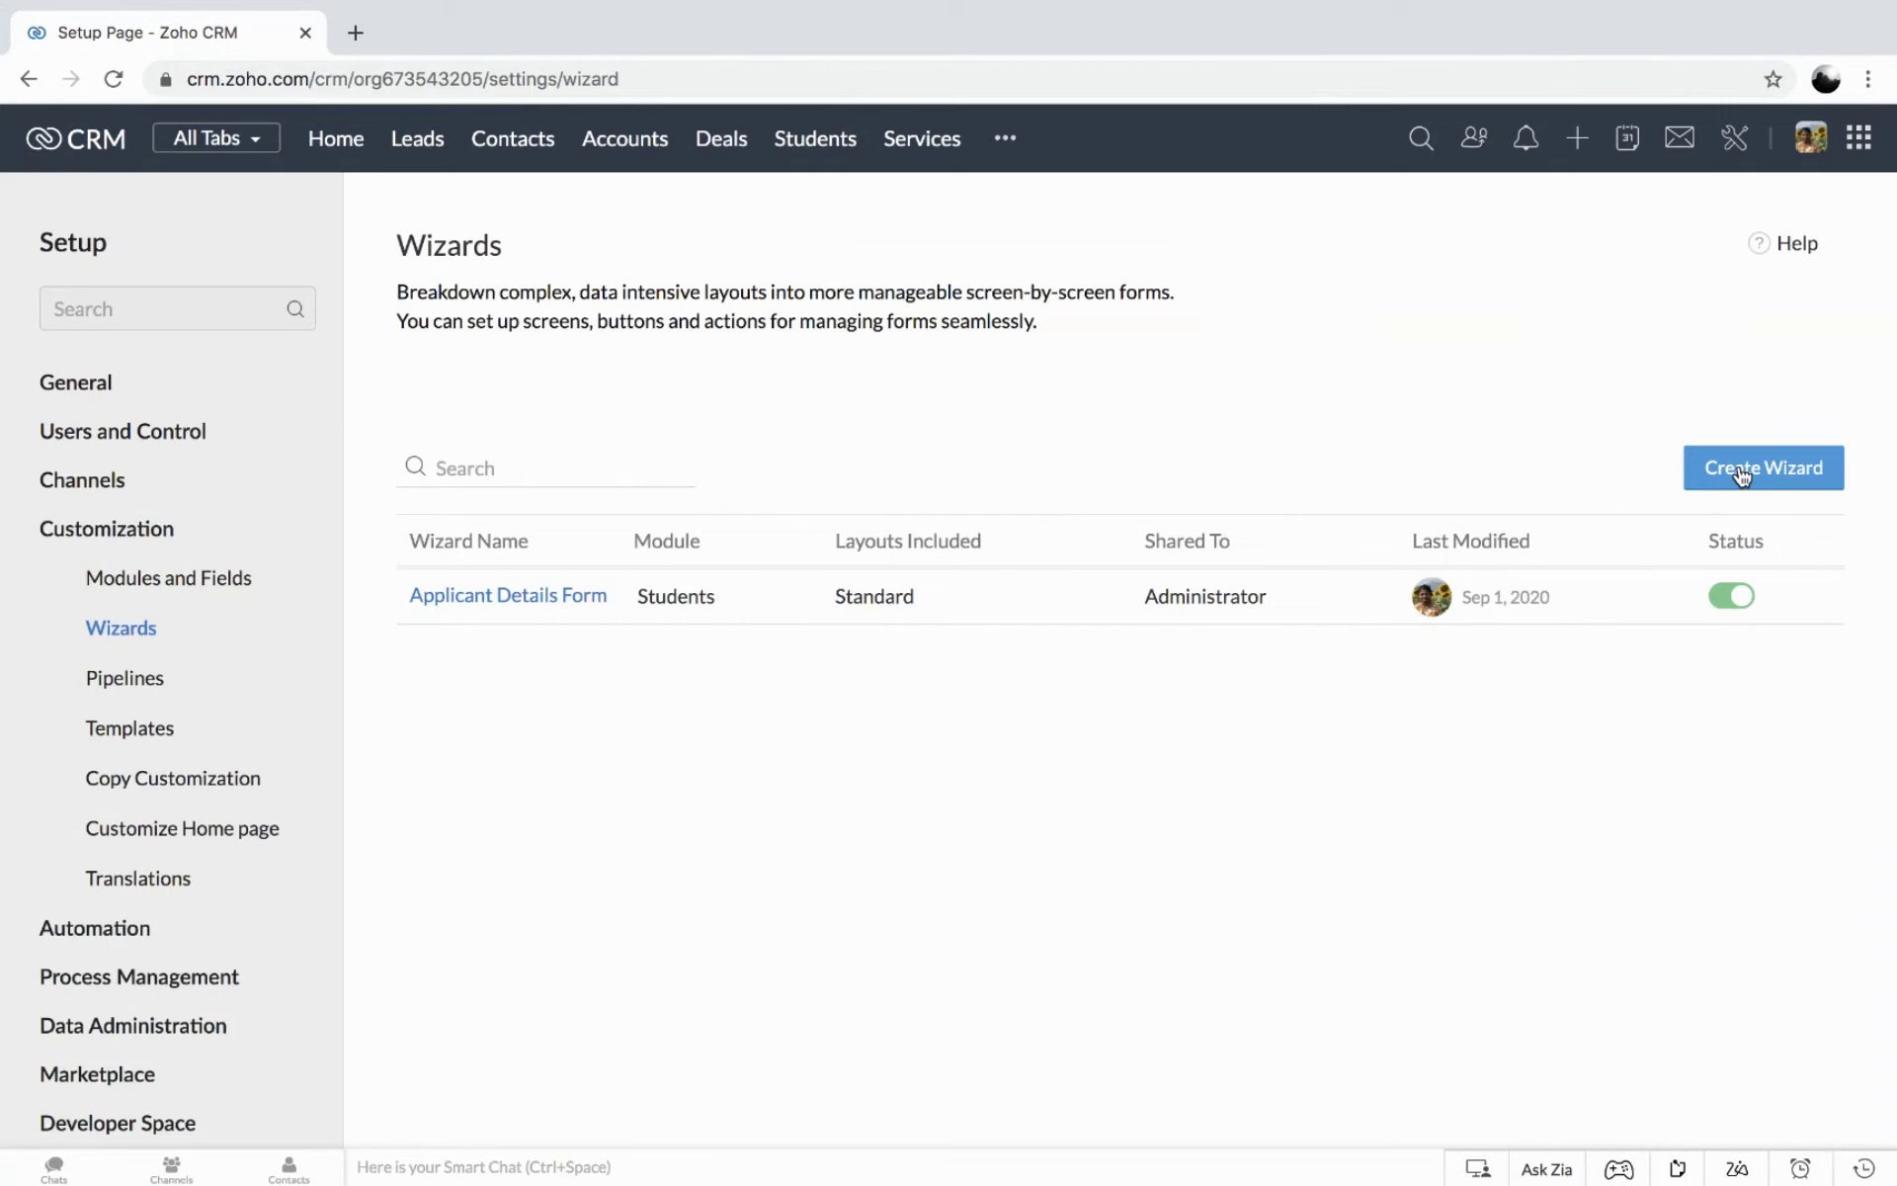
pyautogui.click(1787, 468)
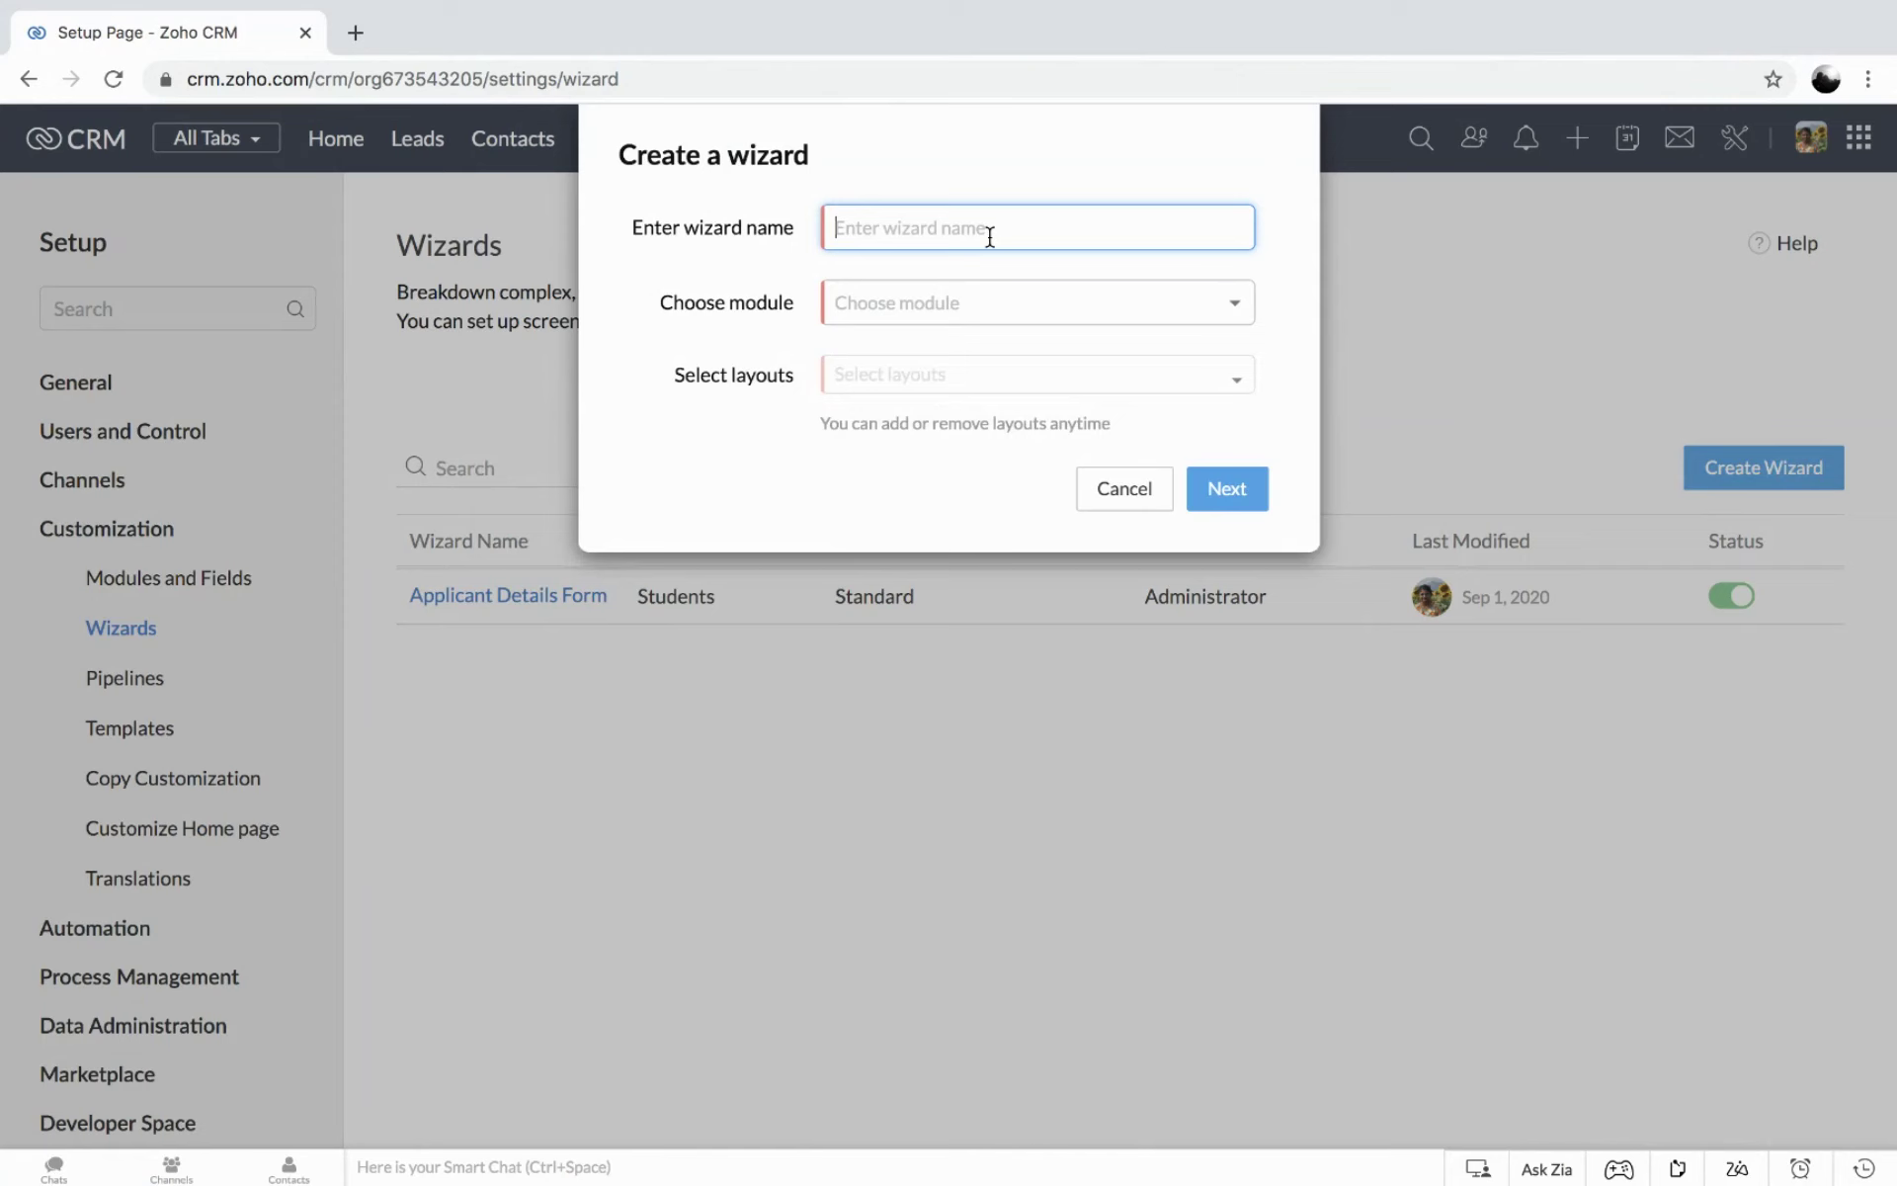
pyautogui.write('Insurance')
pyautogui.press('Tab')
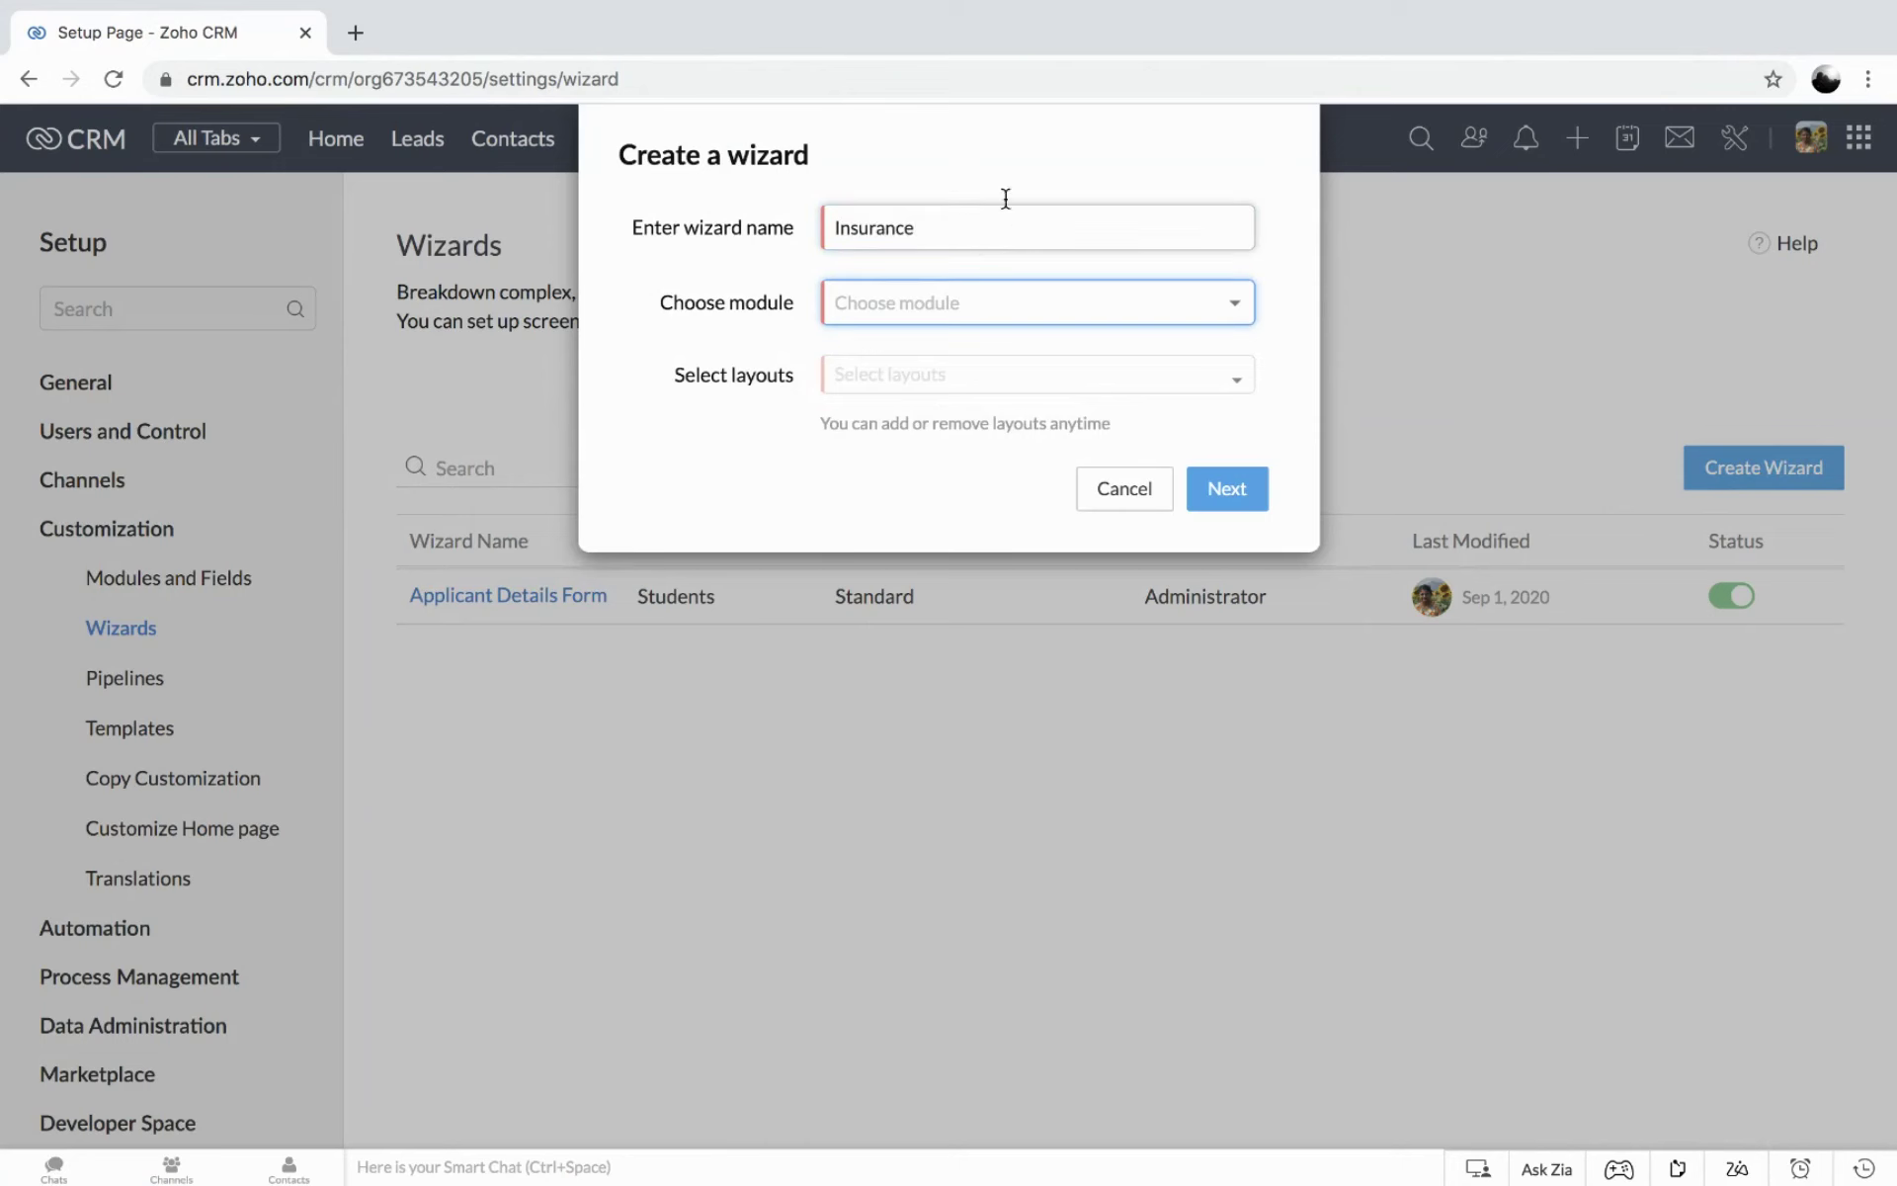
pyautogui.click(916, 314)
pyautogui.click(879, 405)
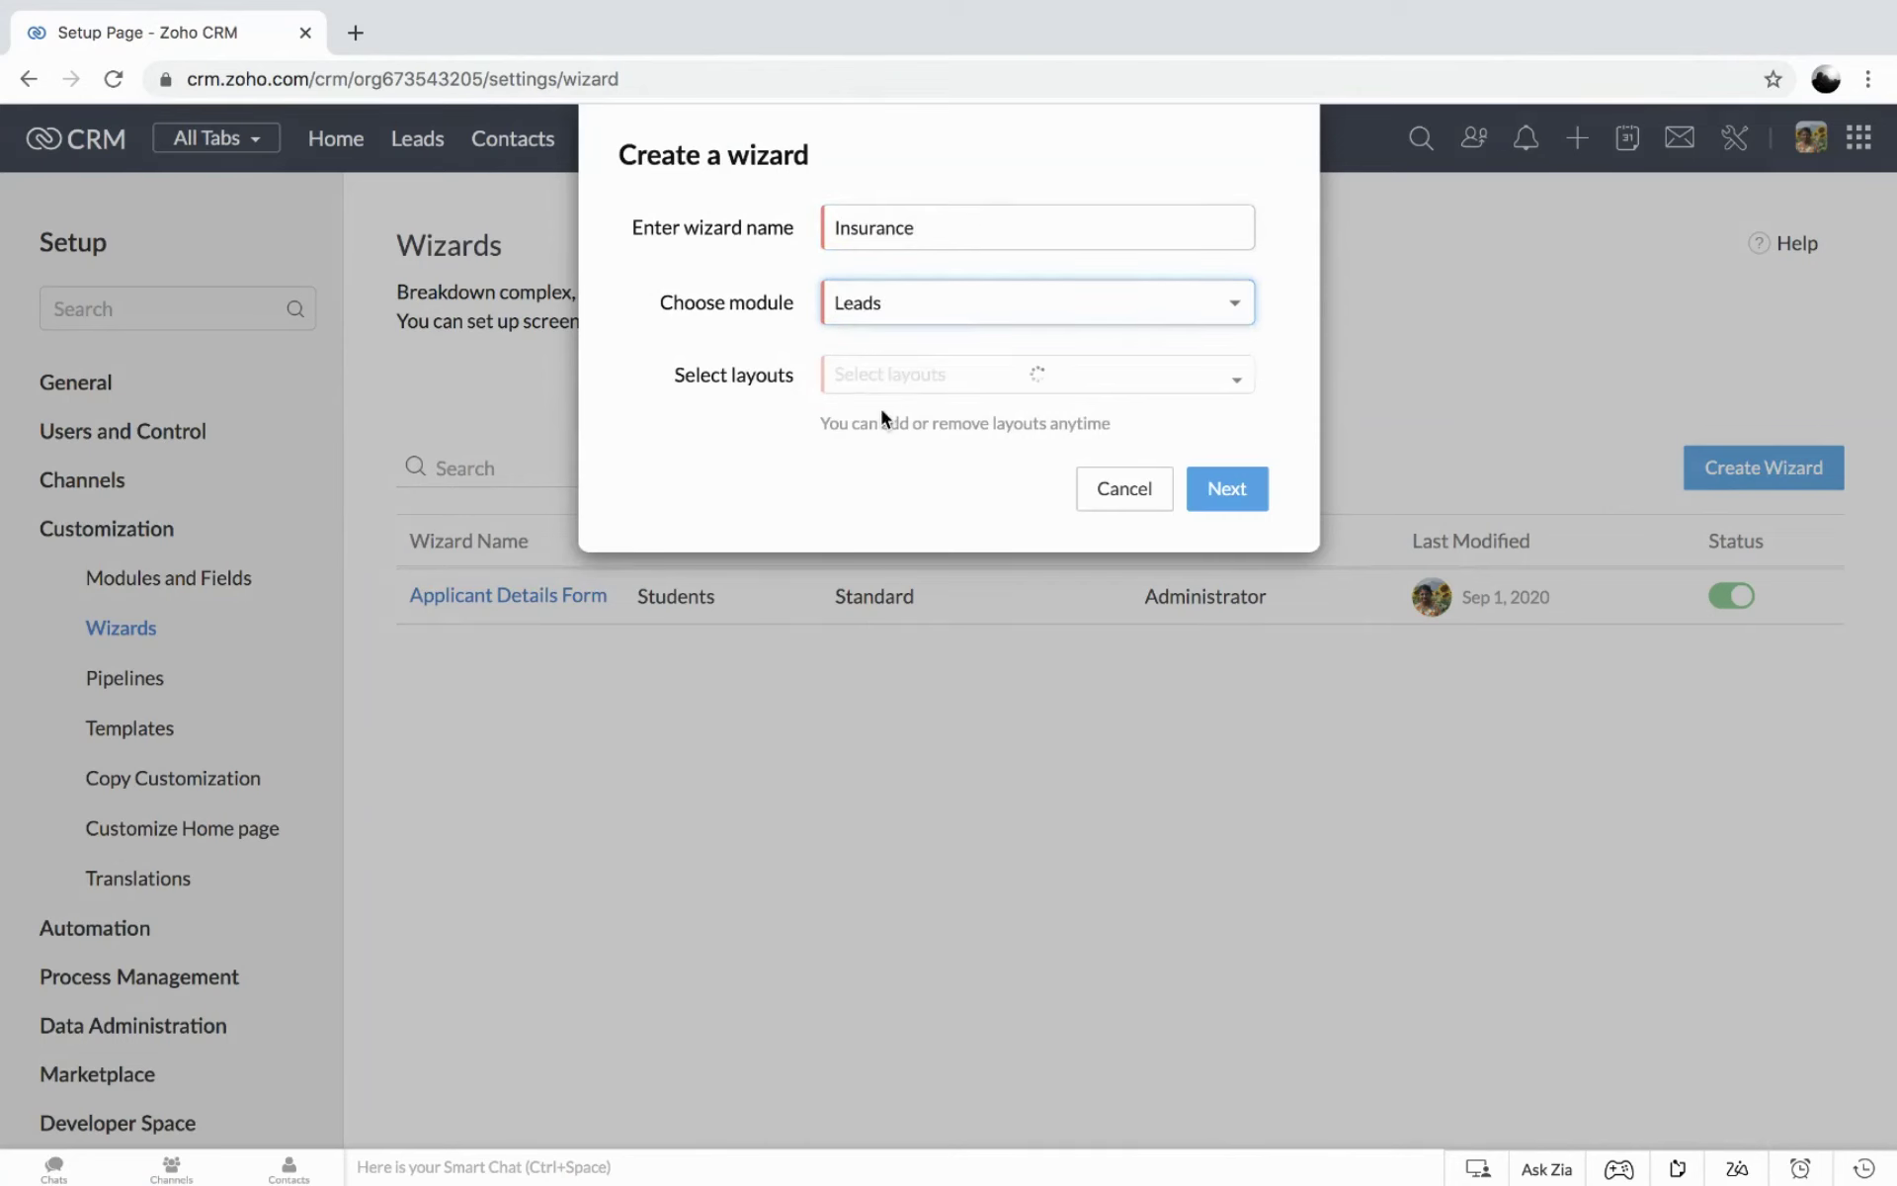
pyautogui.click(897, 383)
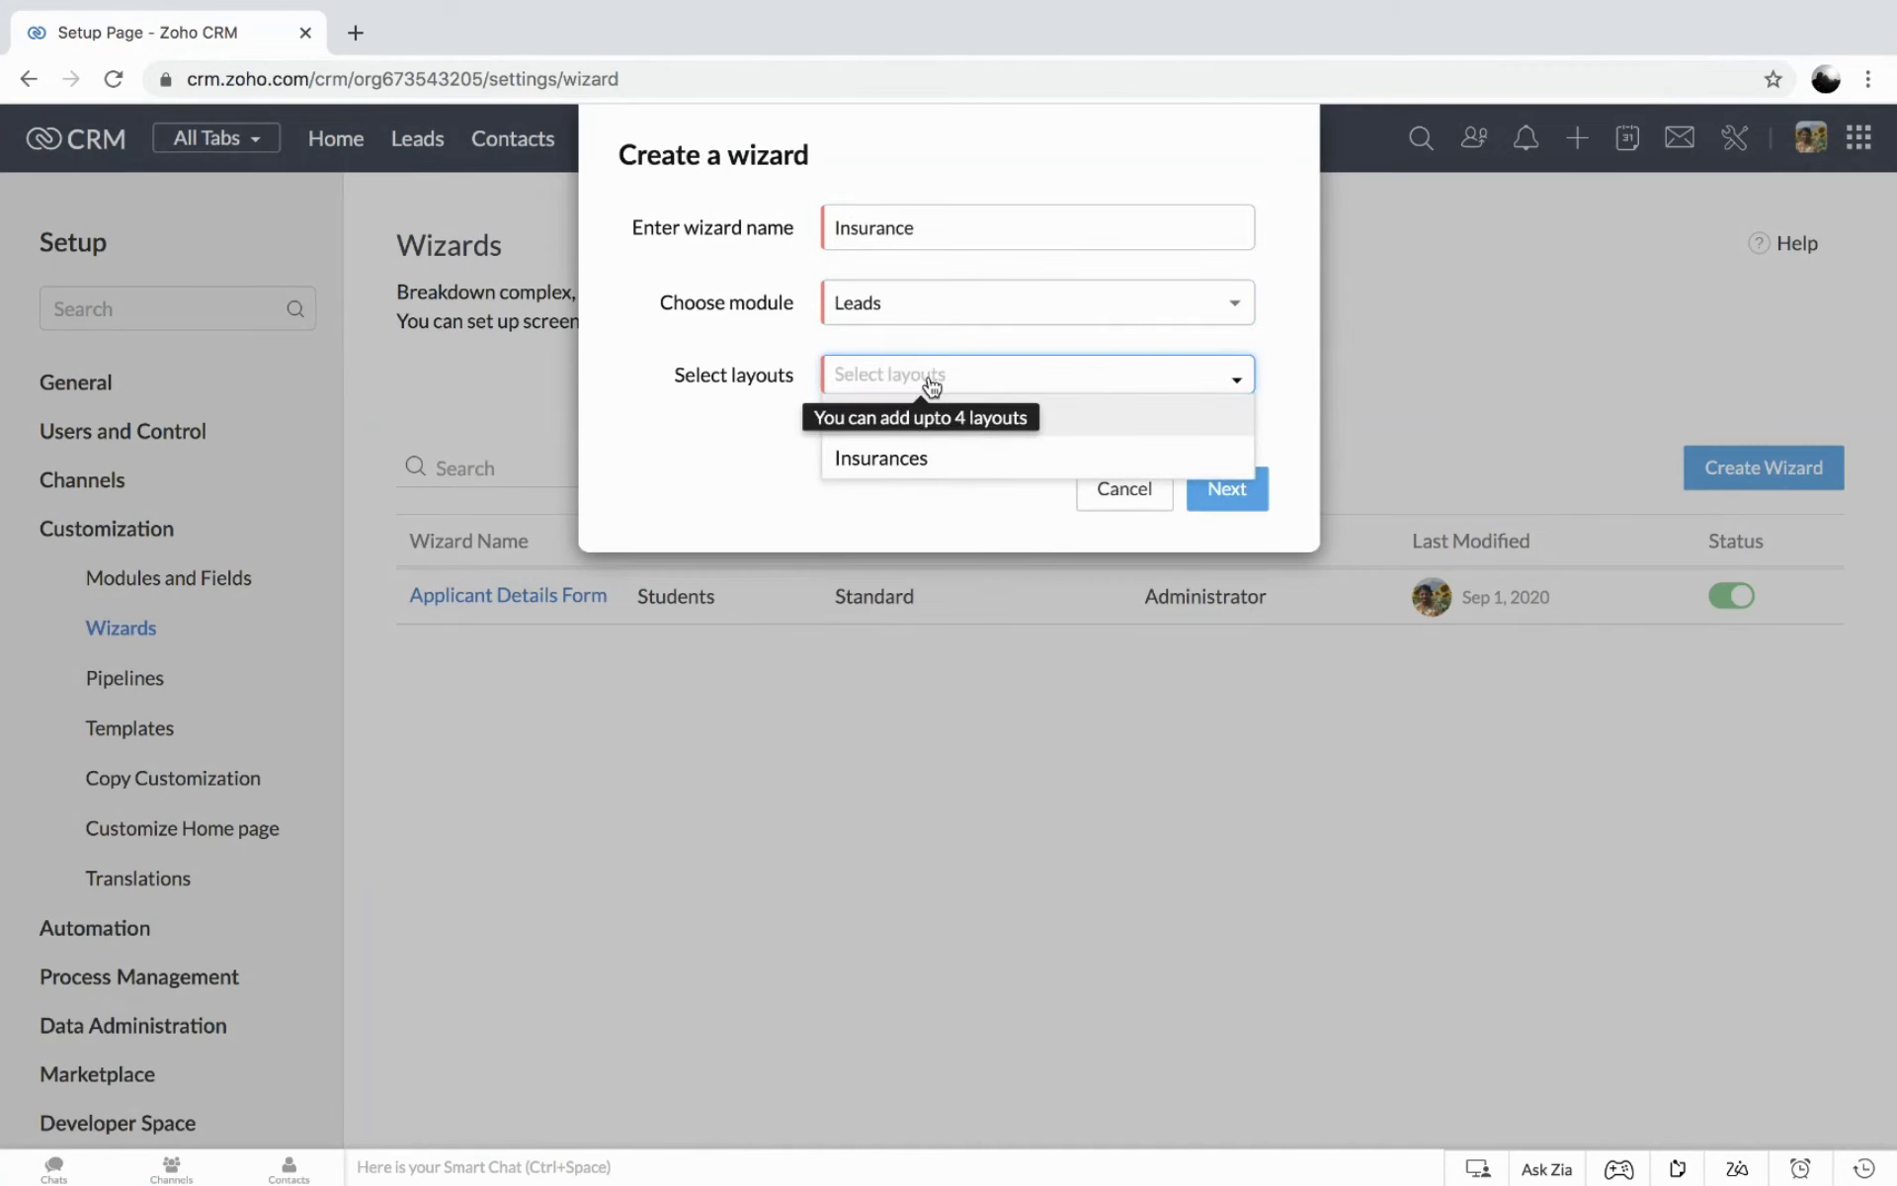
pyautogui.click(873, 460)
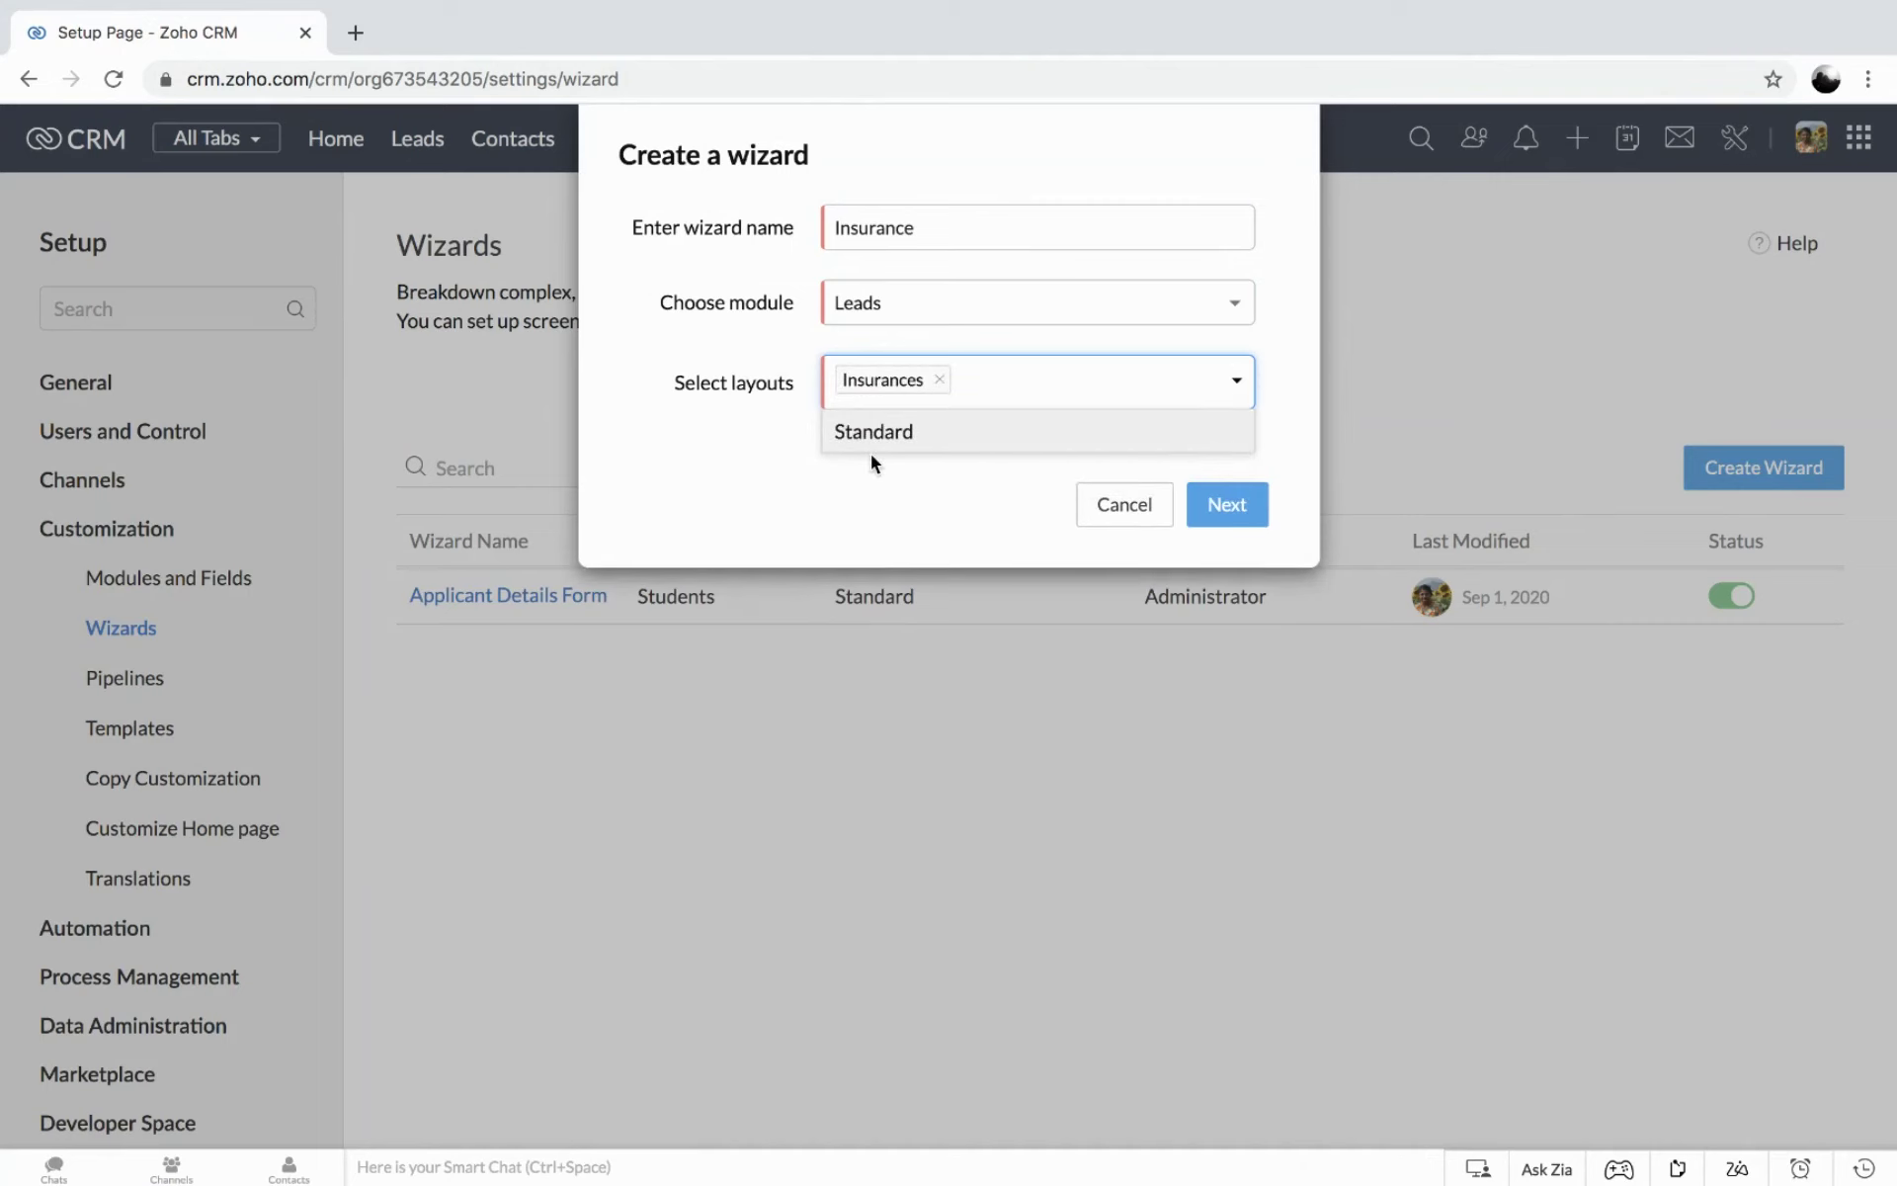
pyautogui.click(1223, 510)
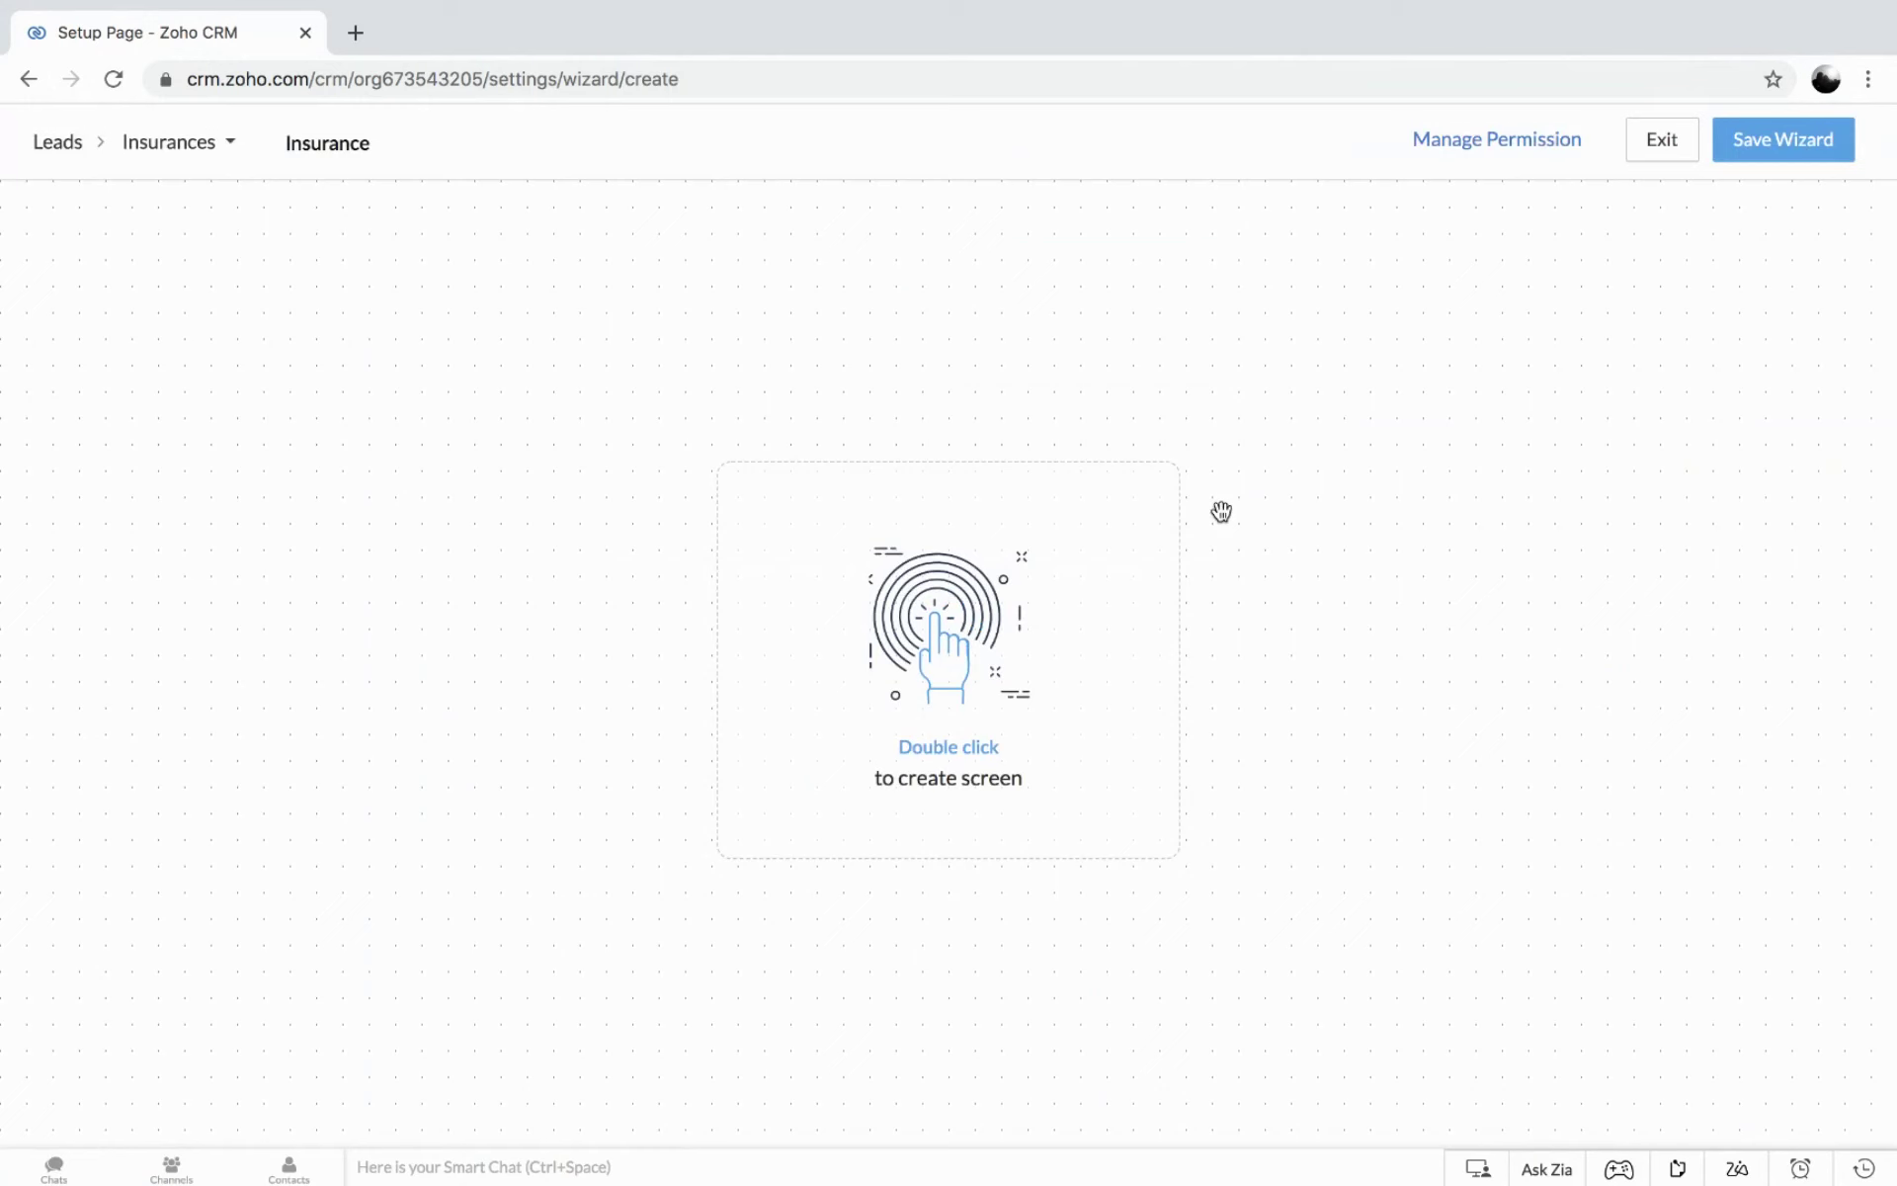
pyautogui.doubleClick(939, 638)
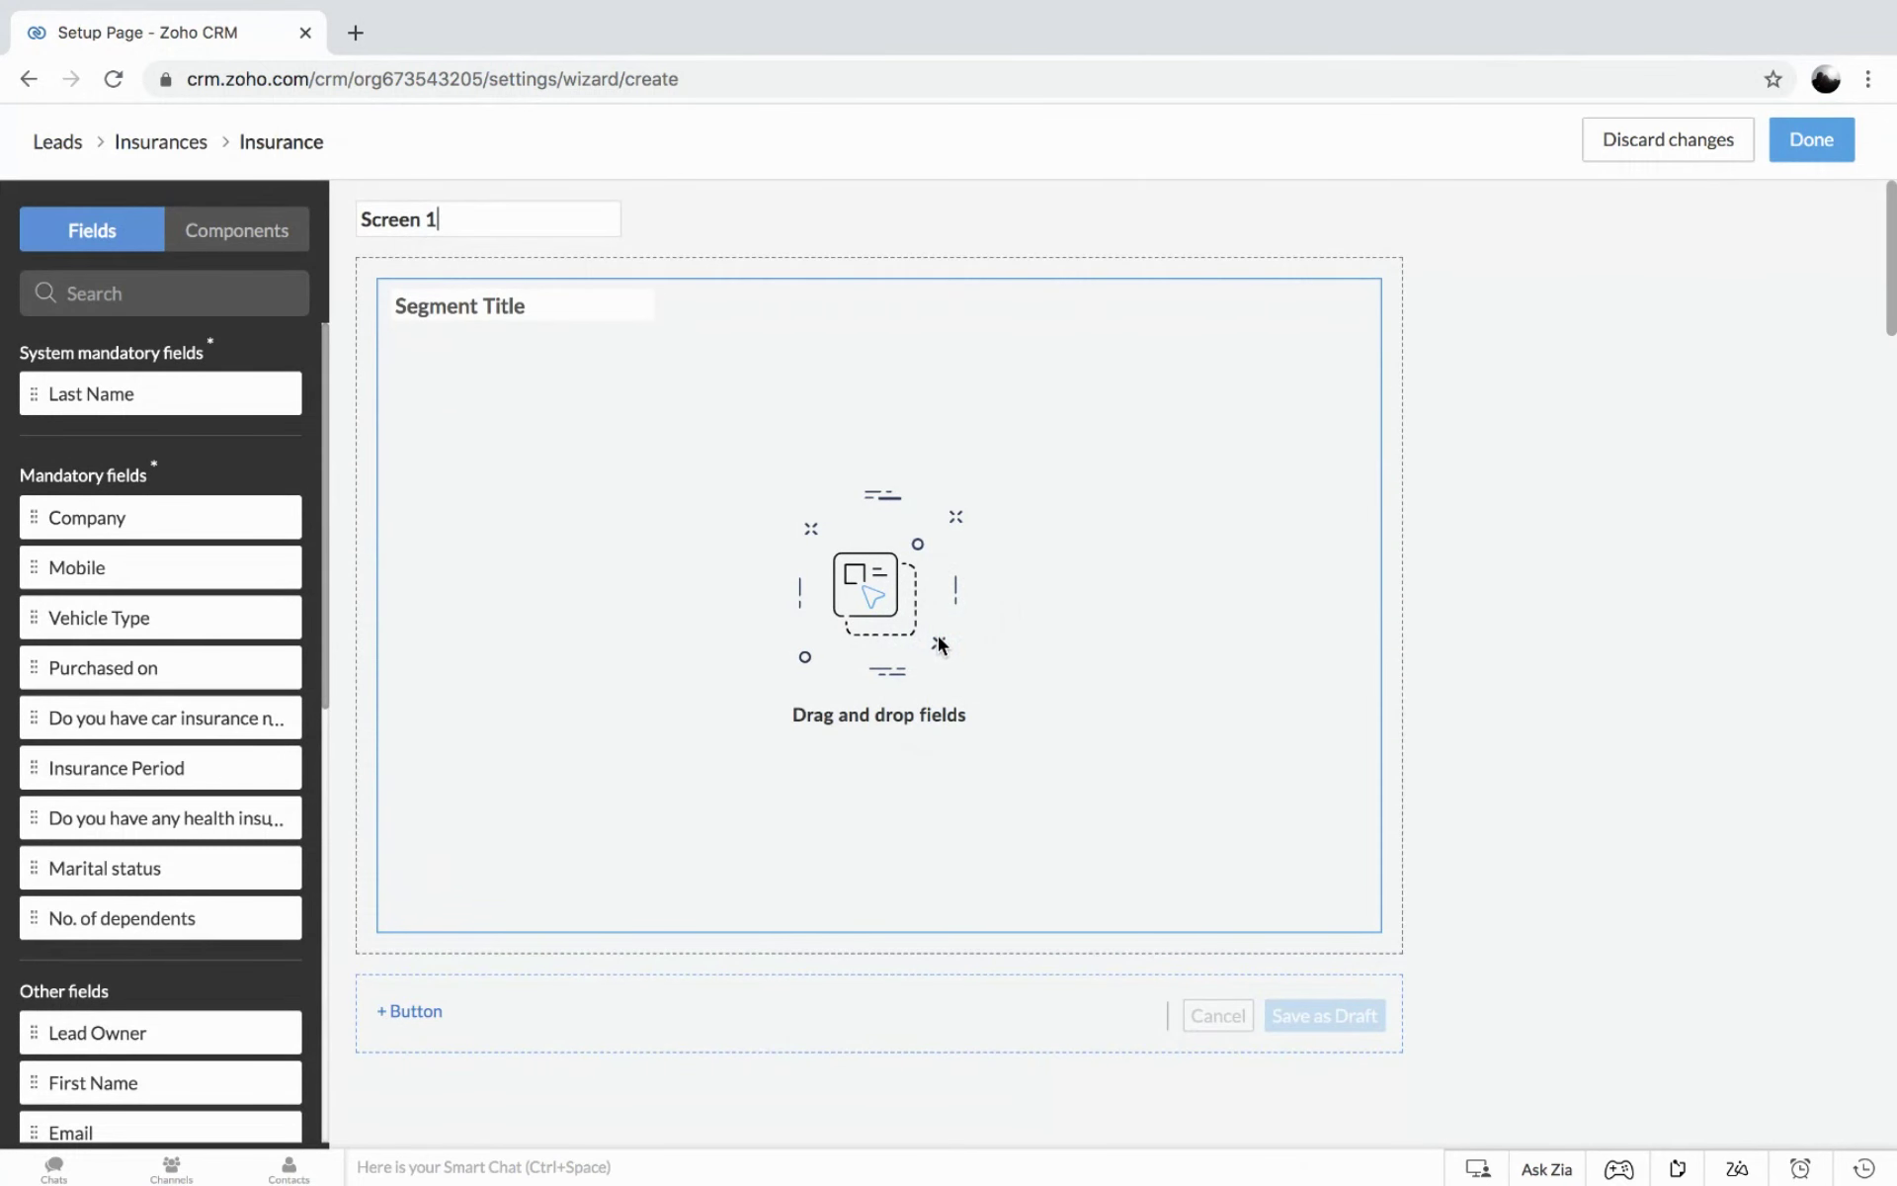
# Rename Screen 1 to 'Applicant Details' and paste the same name as the segment title.
pyautogui.click(466, 212)
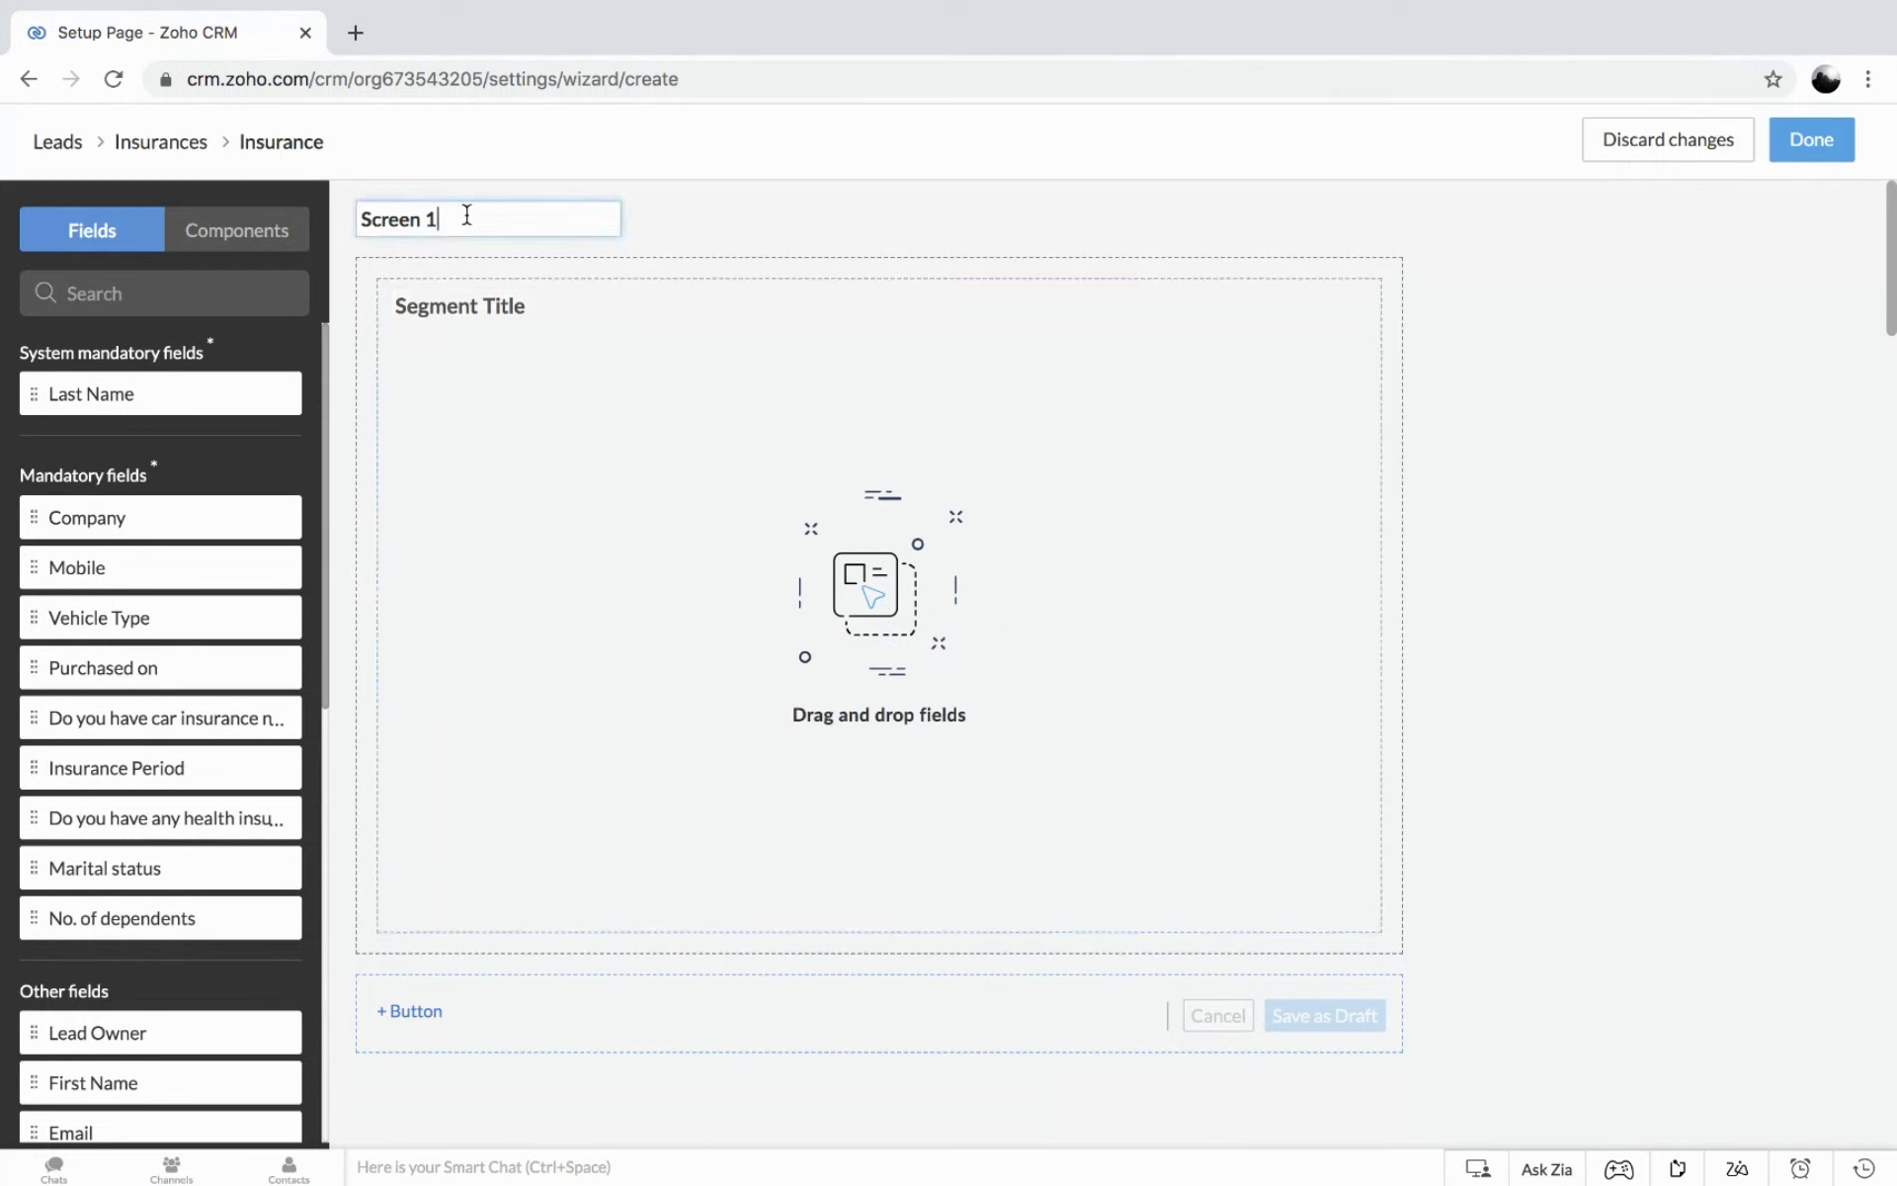
pyautogui.moveTo(465, 212); pyautogui.dragTo(364, 205)
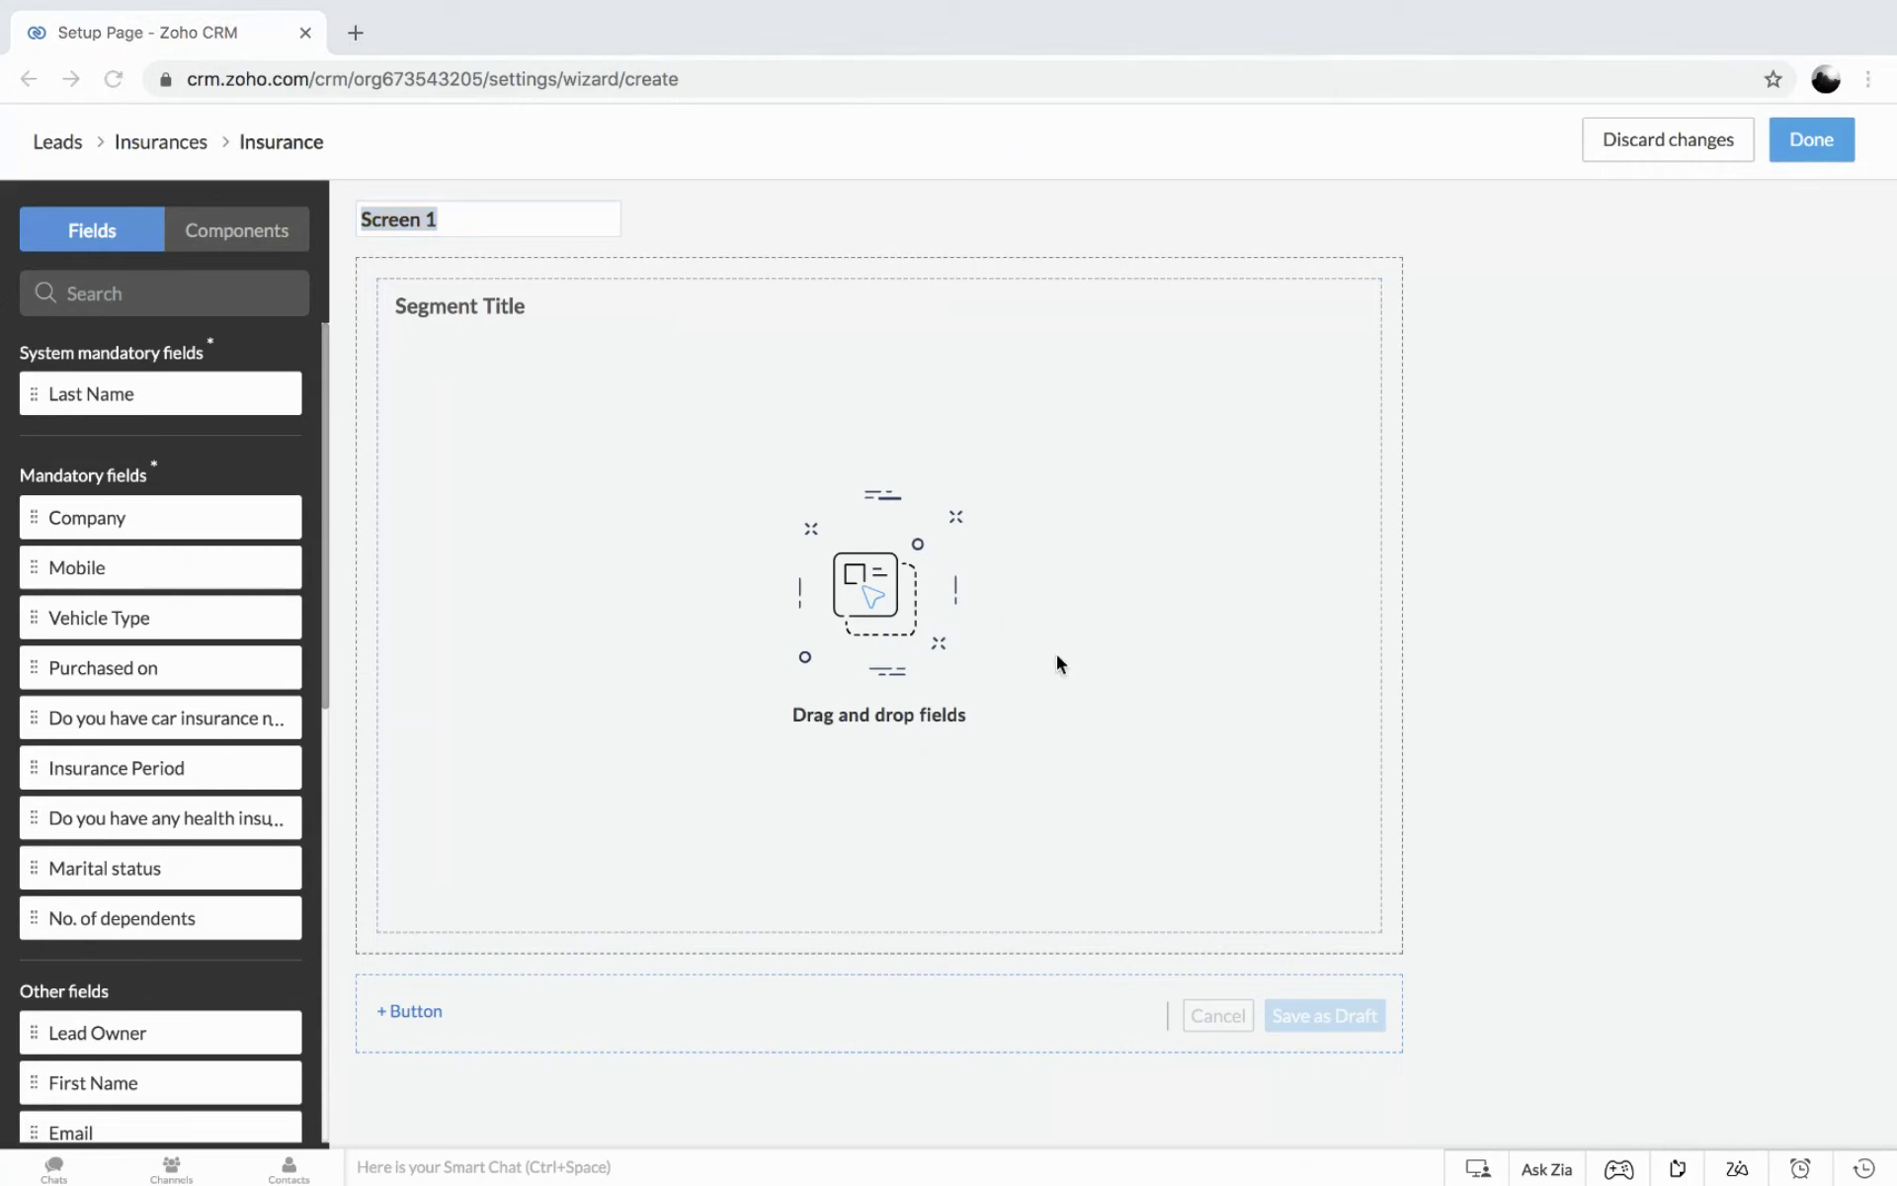
pyautogui.click(476, 225)
pyautogui.write('App')
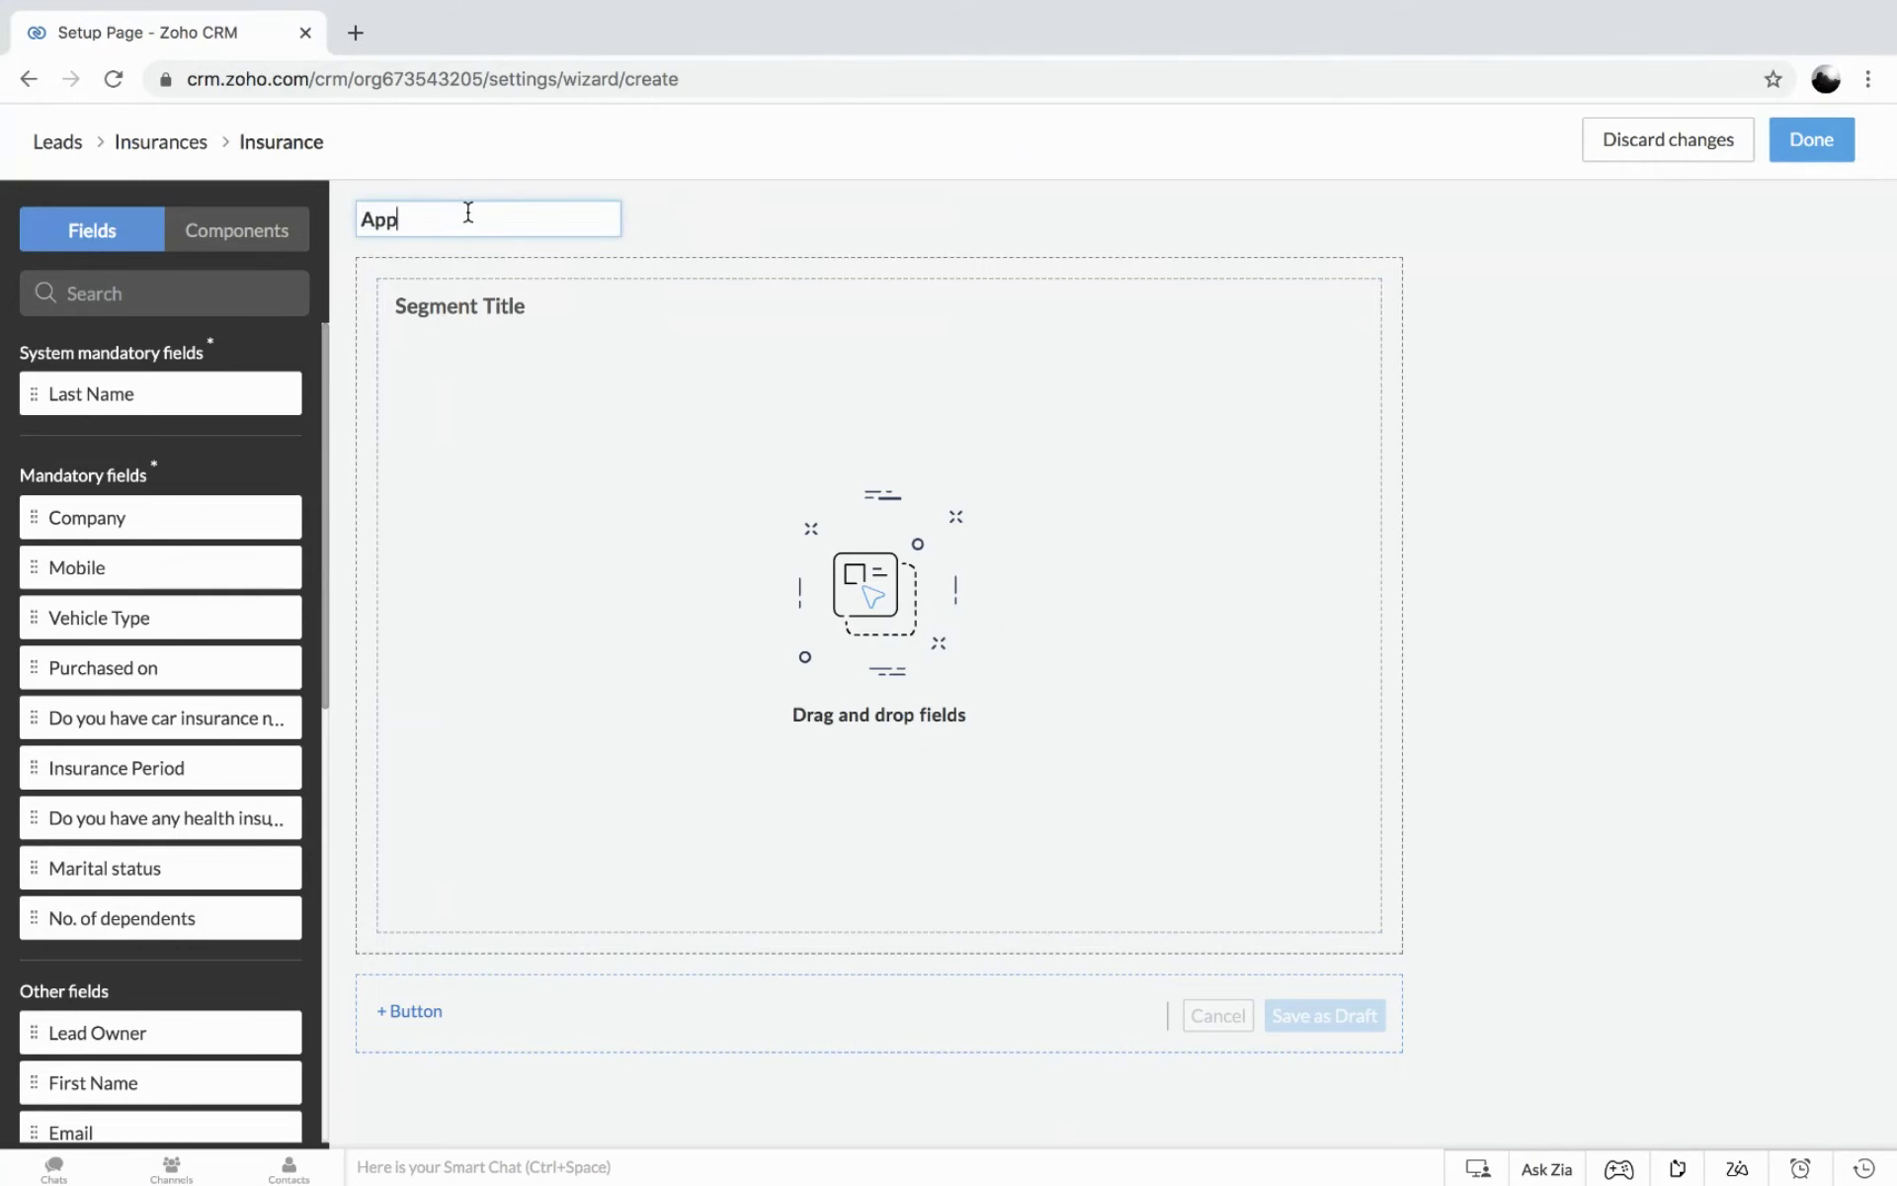
pyautogui.write('licant Details')
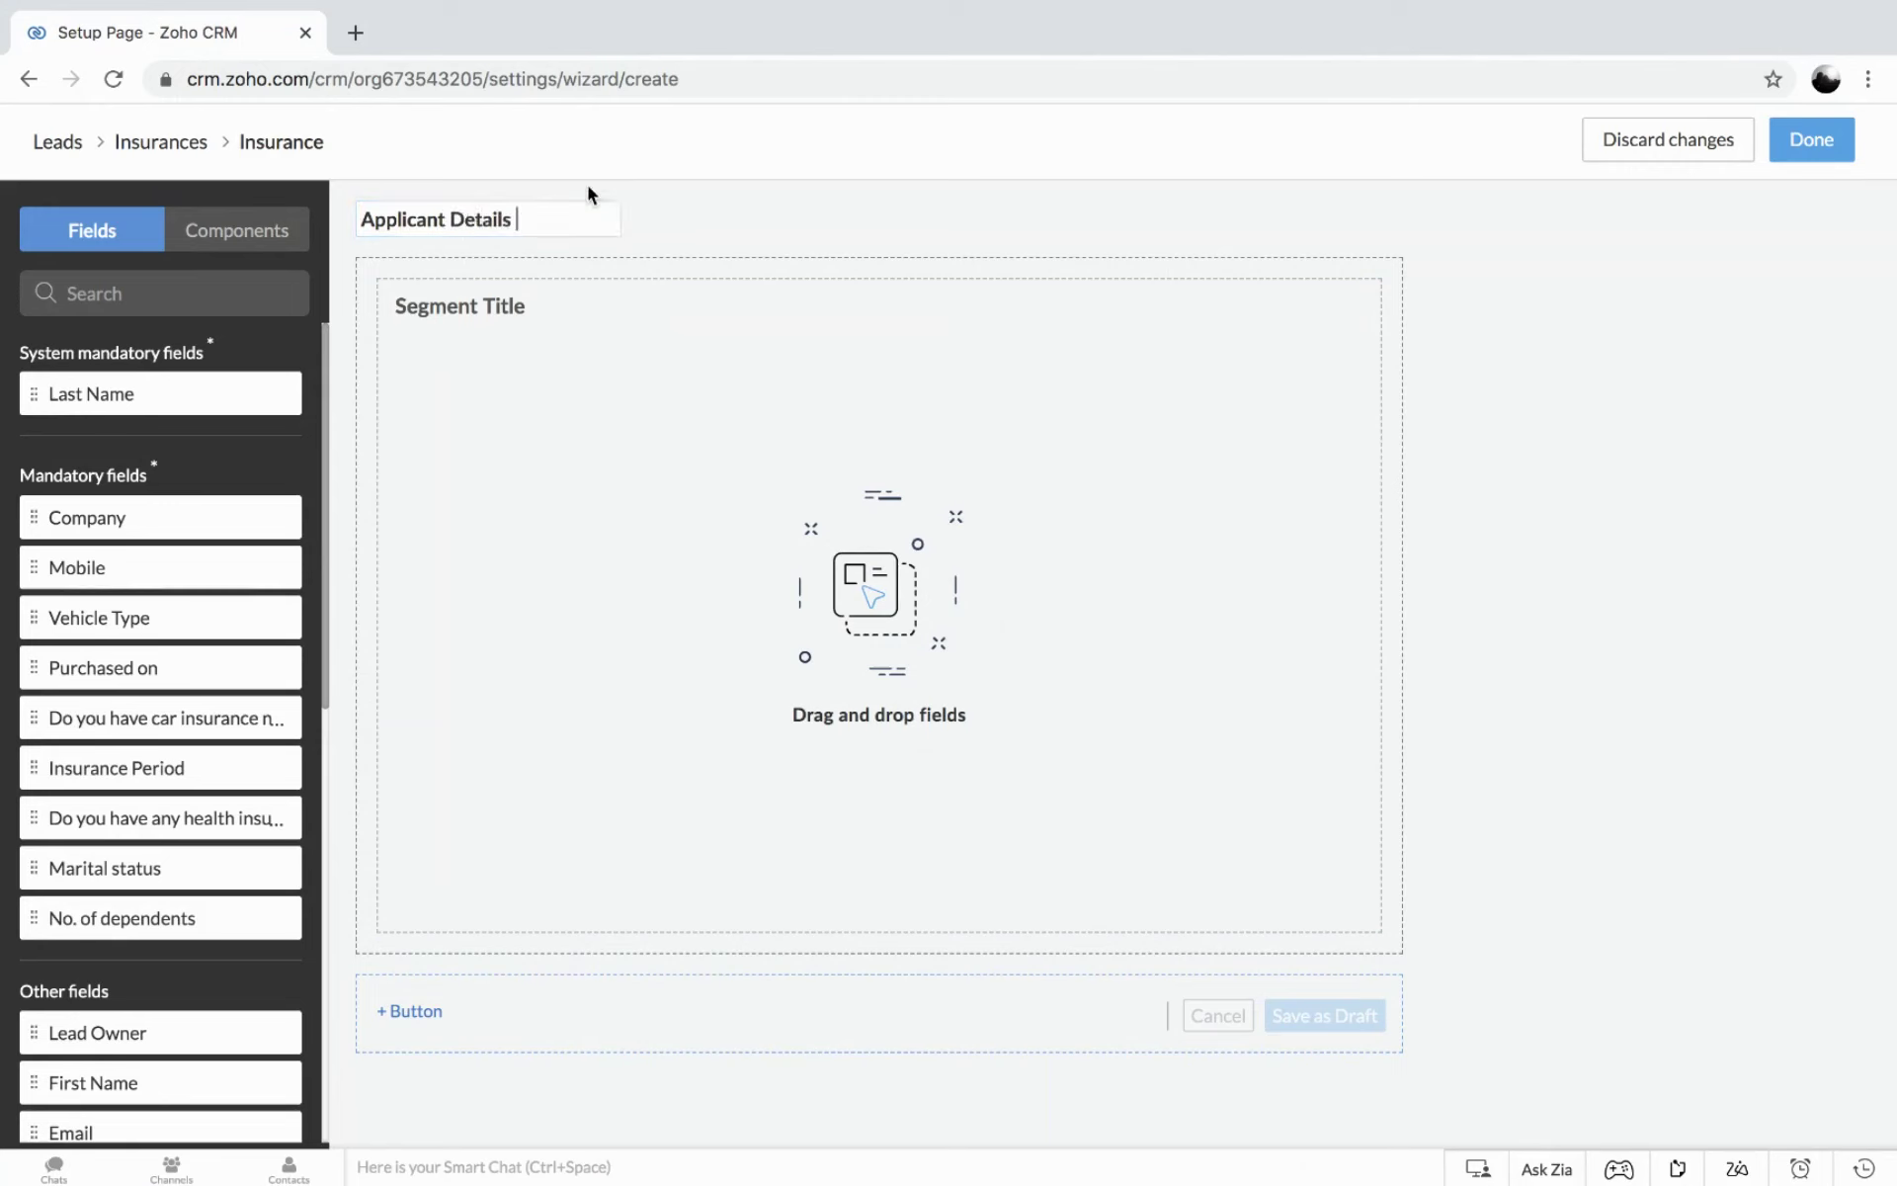
pyautogui.moveTo(537, 216); pyautogui.dragTo(267, 229)
pyautogui.hotkey('ctrl', 'c')
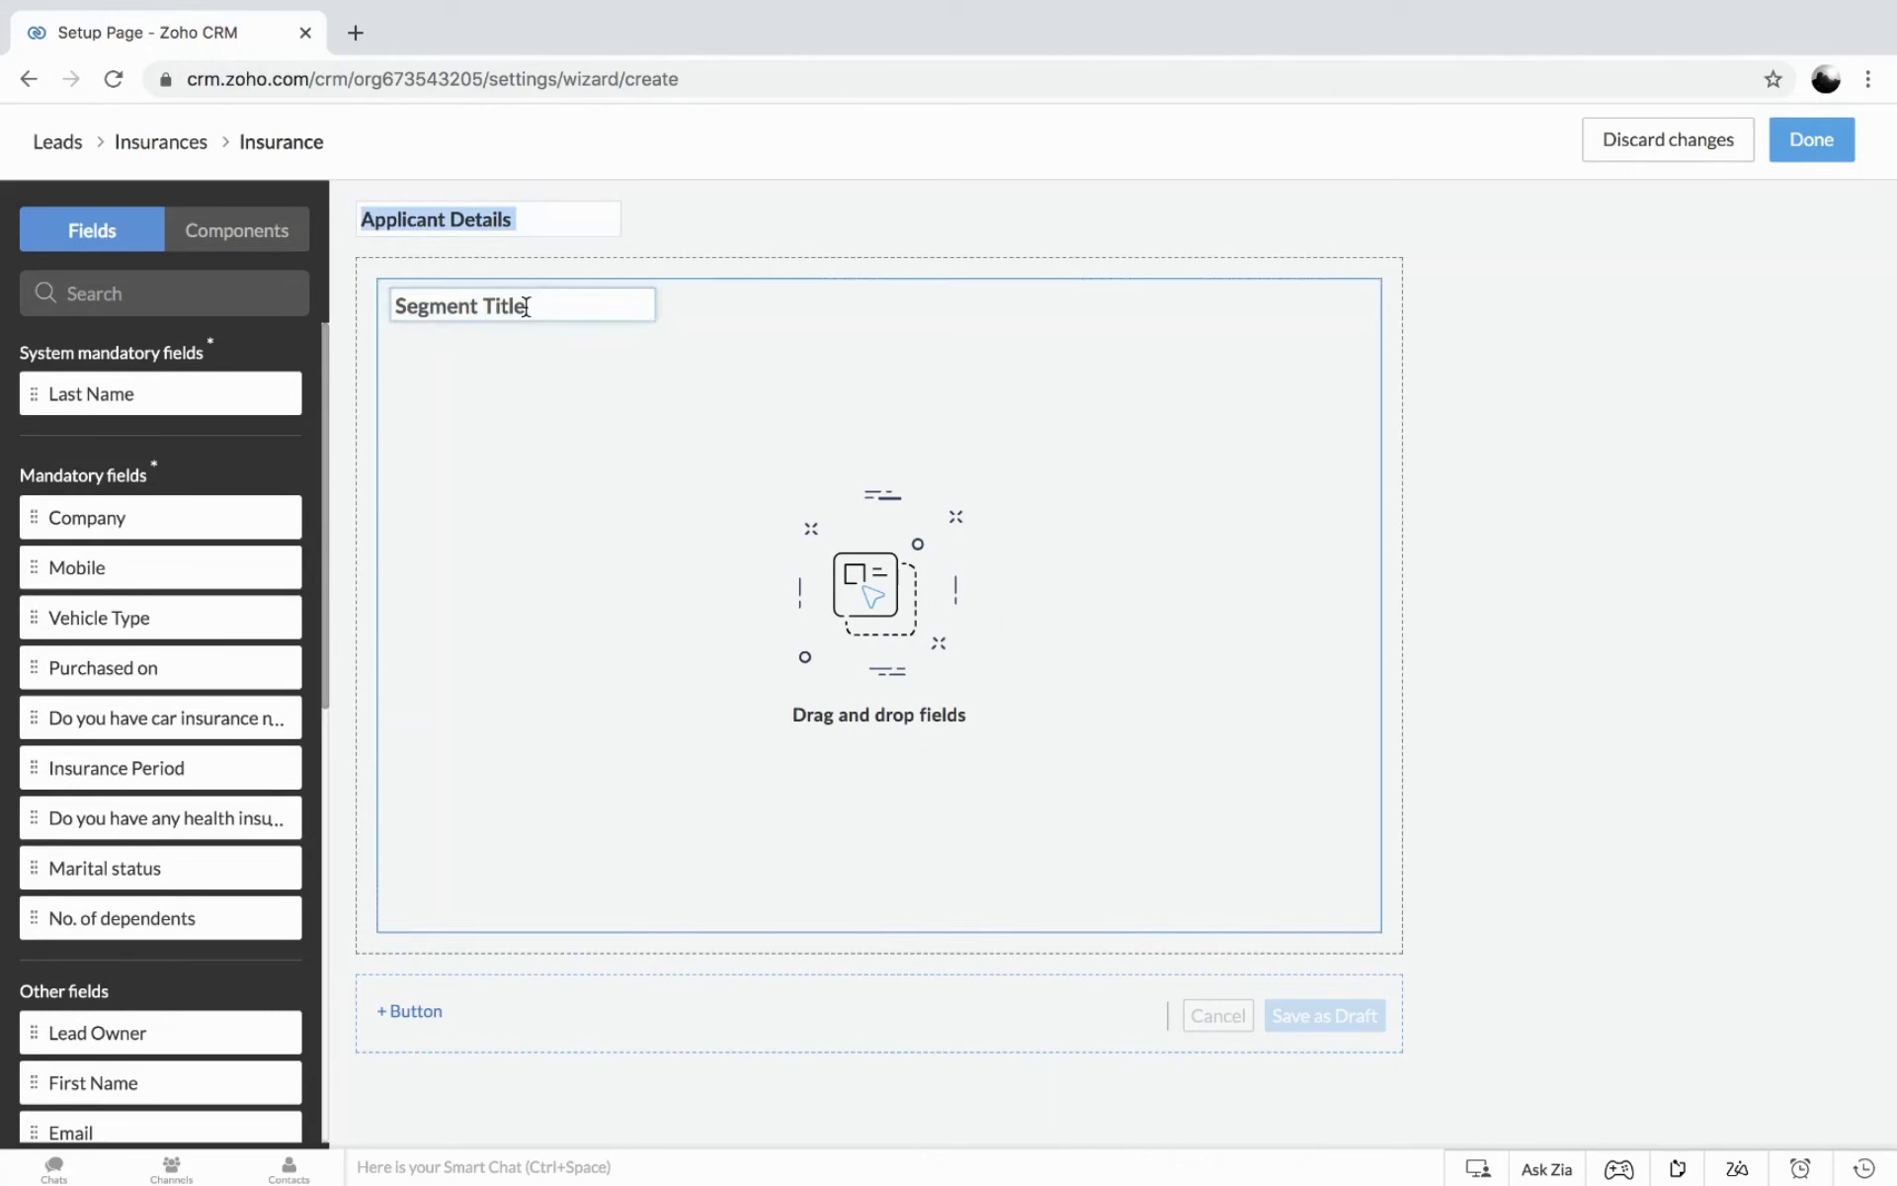
pyautogui.moveTo(547, 300); pyautogui.dragTo(365, 308)
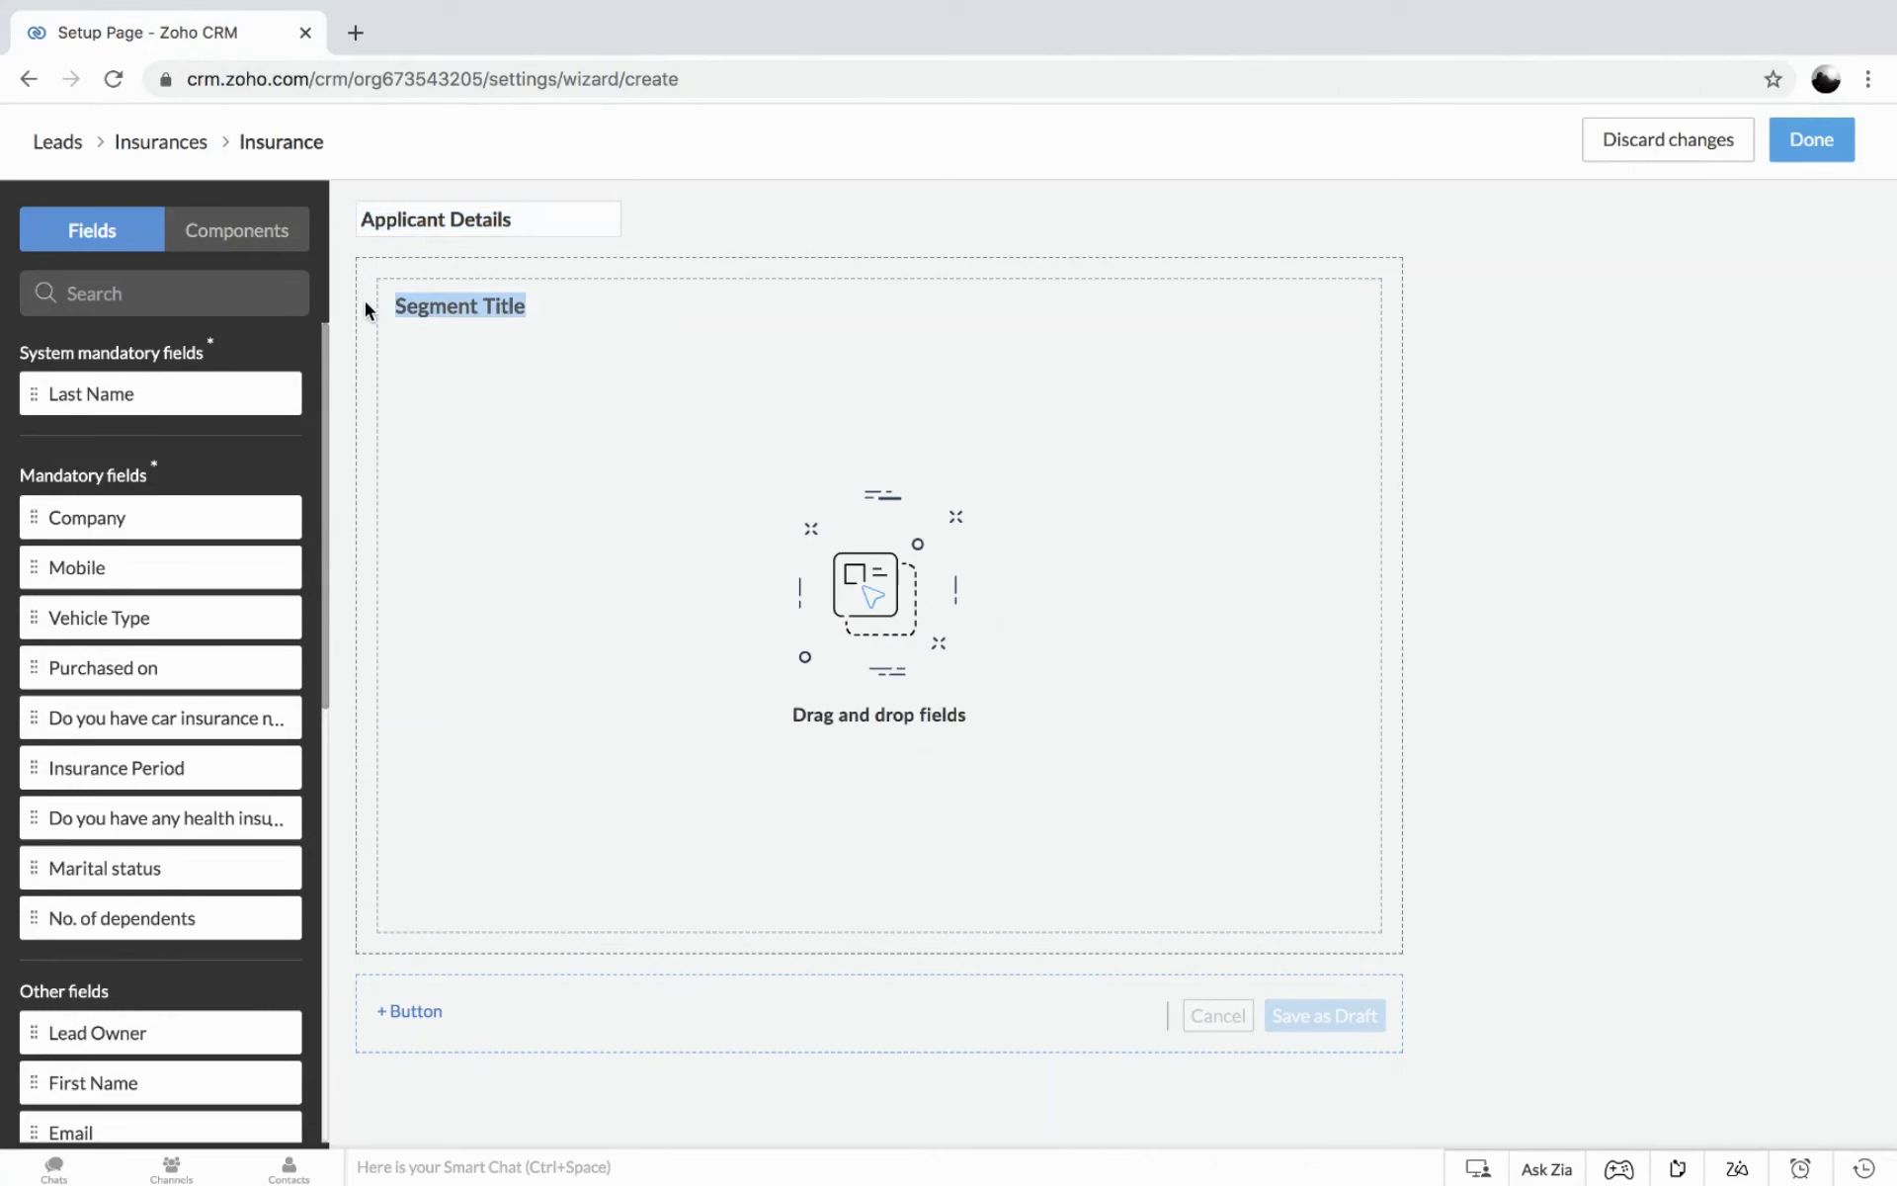
pyautogui.hotkey('ctrl', 'v')
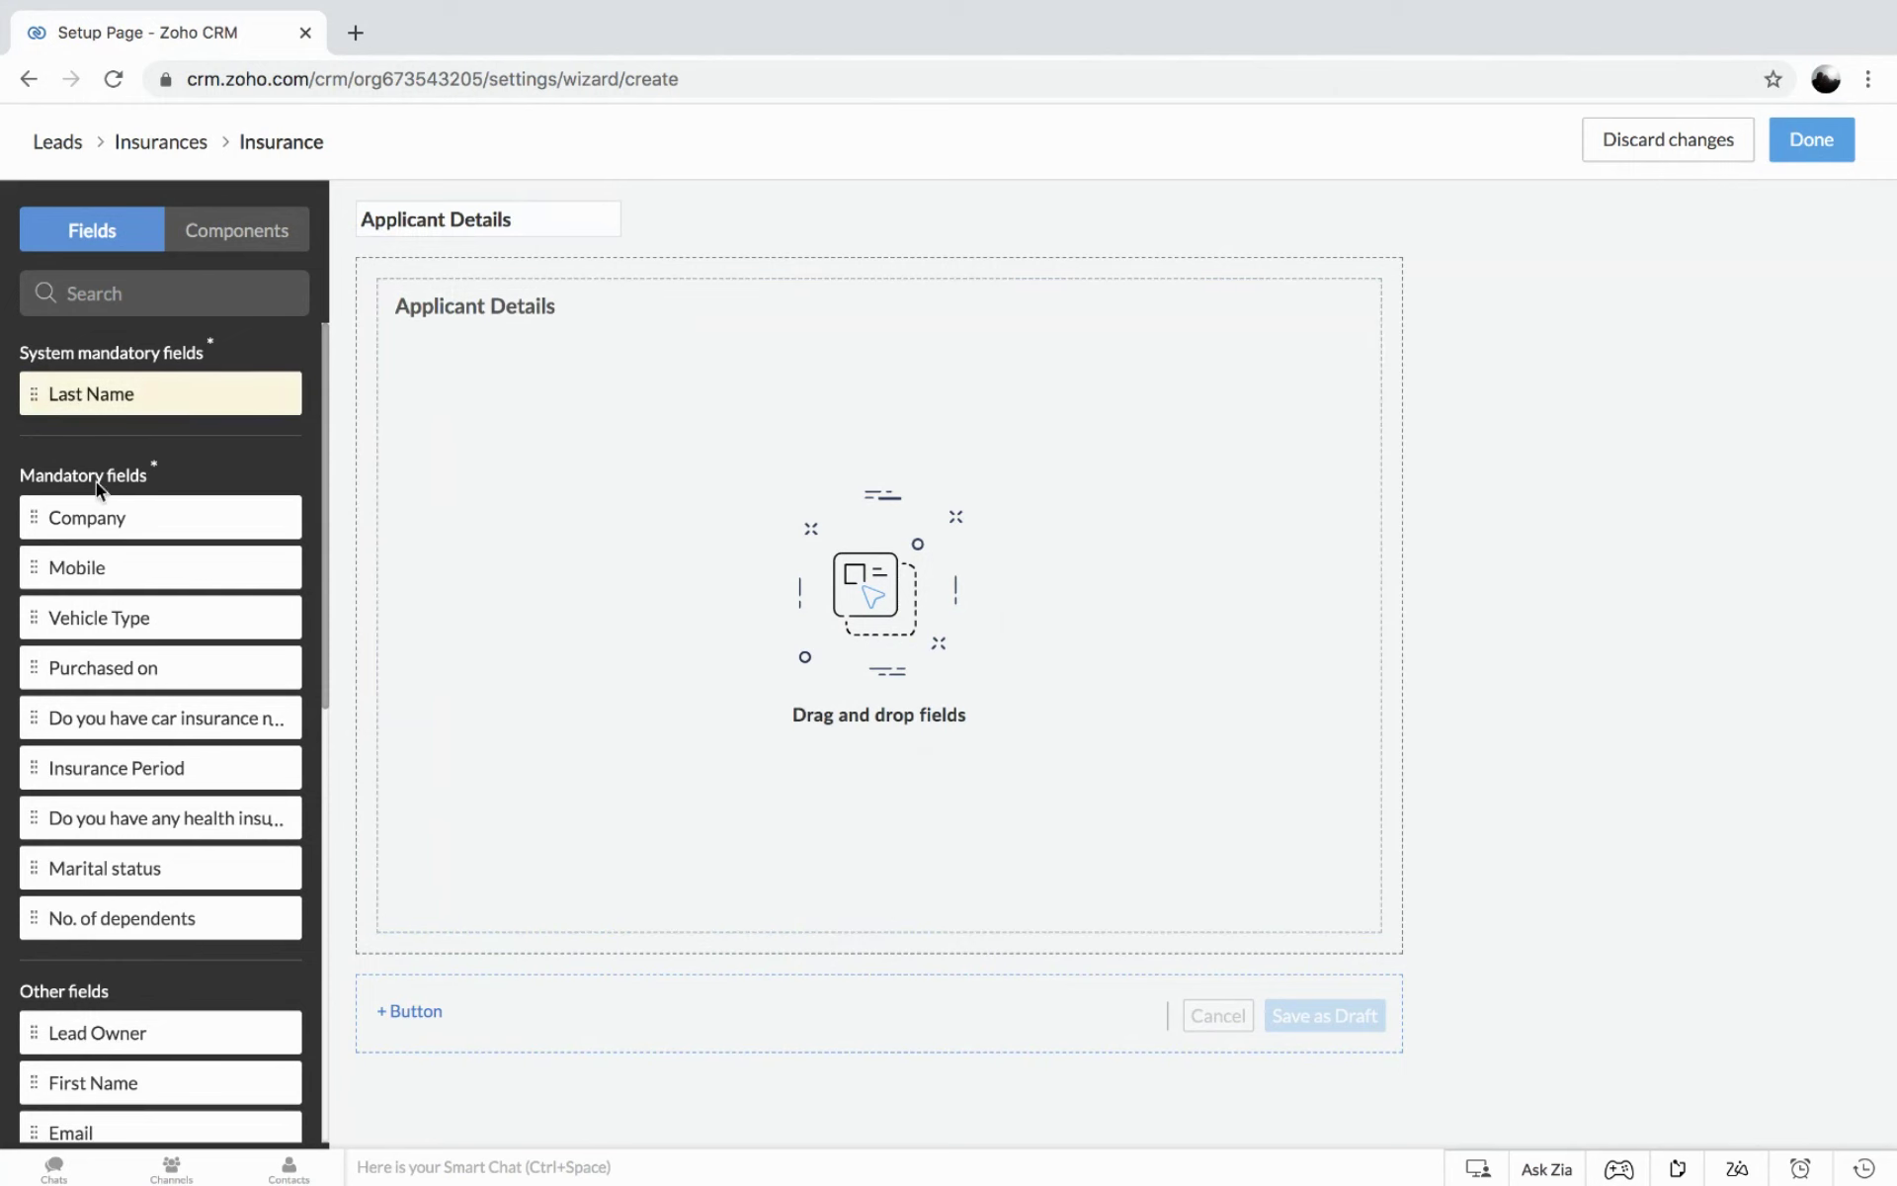
# Add the Last Name and First Name fields to the Applicant Details segment.
pyautogui.moveTo(72, 391); pyautogui.dragTo(457, 409)
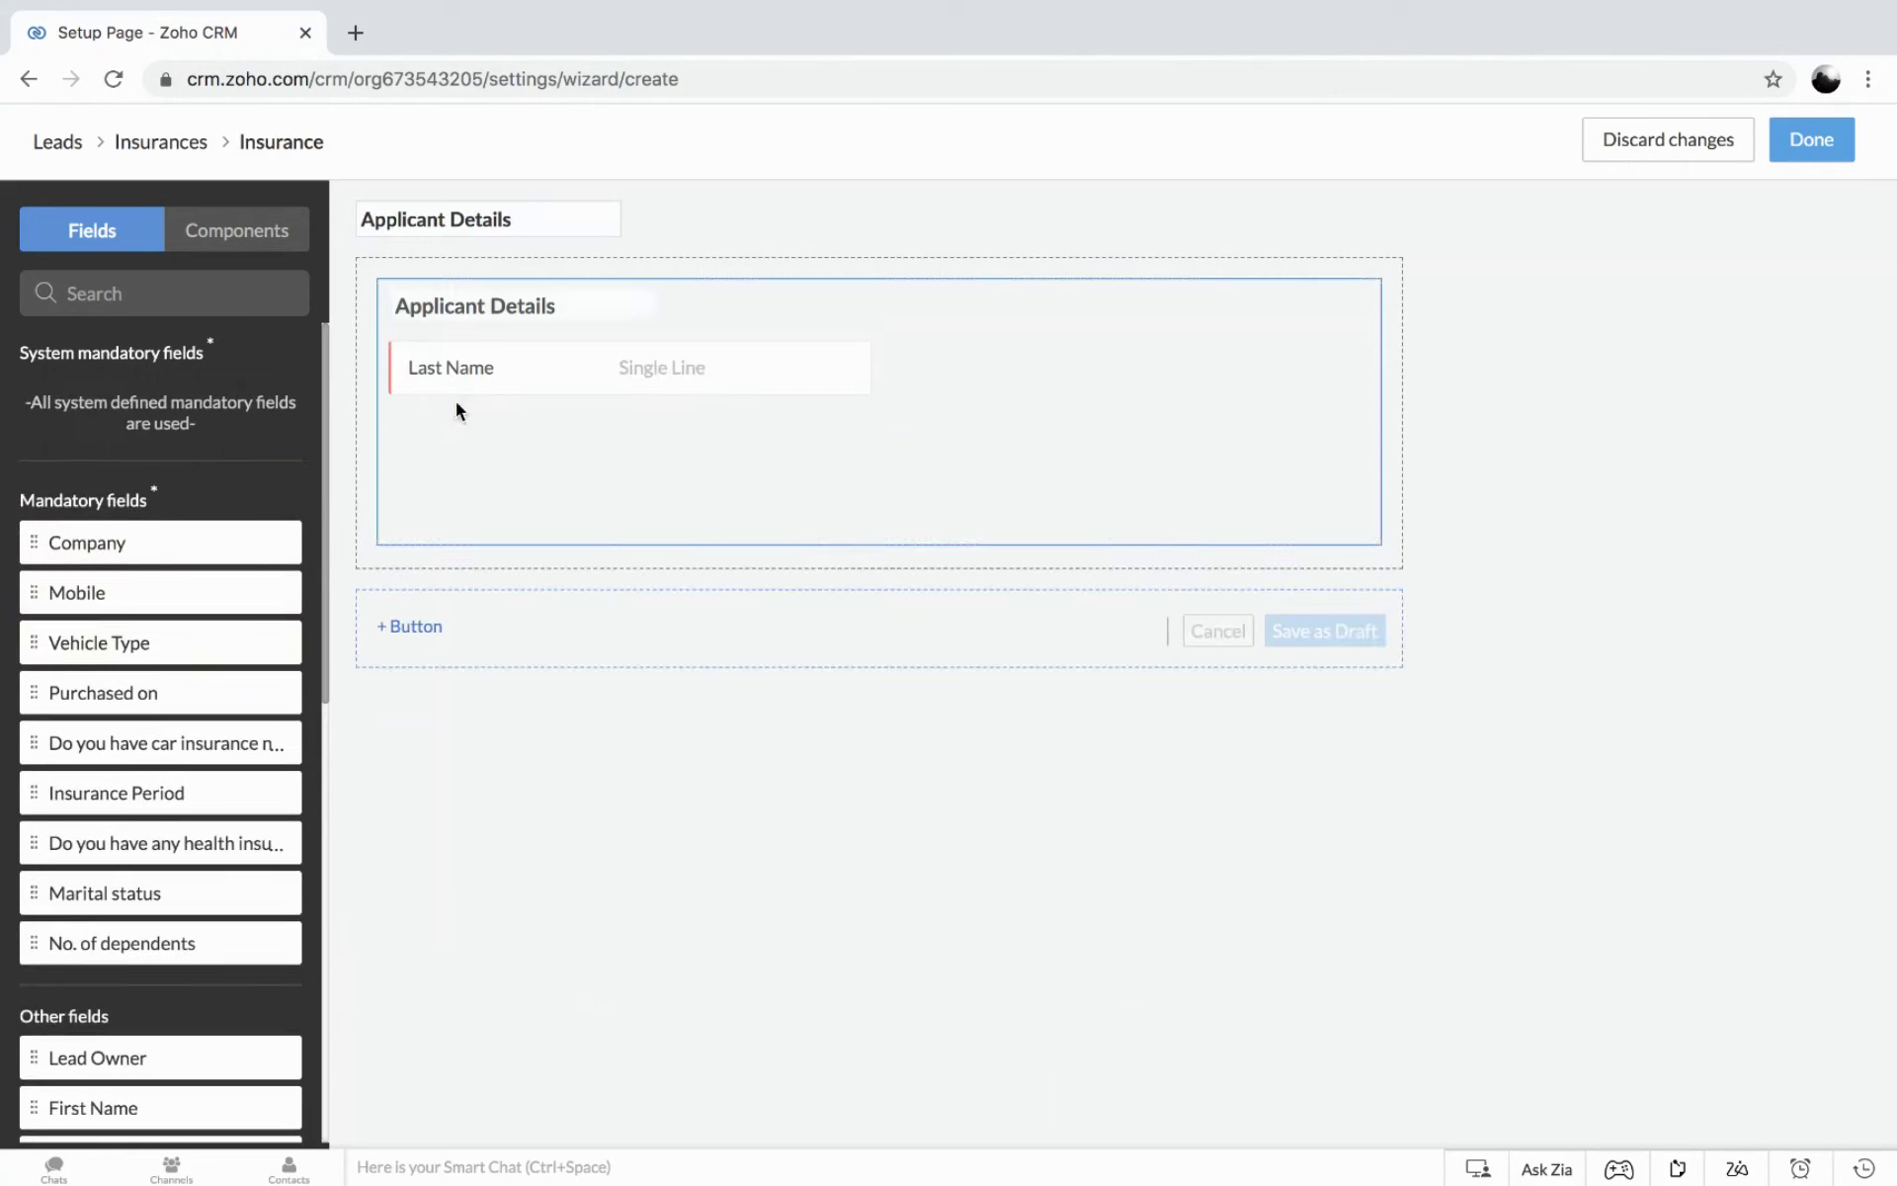
pyautogui.scroll(-3, 145, 602)
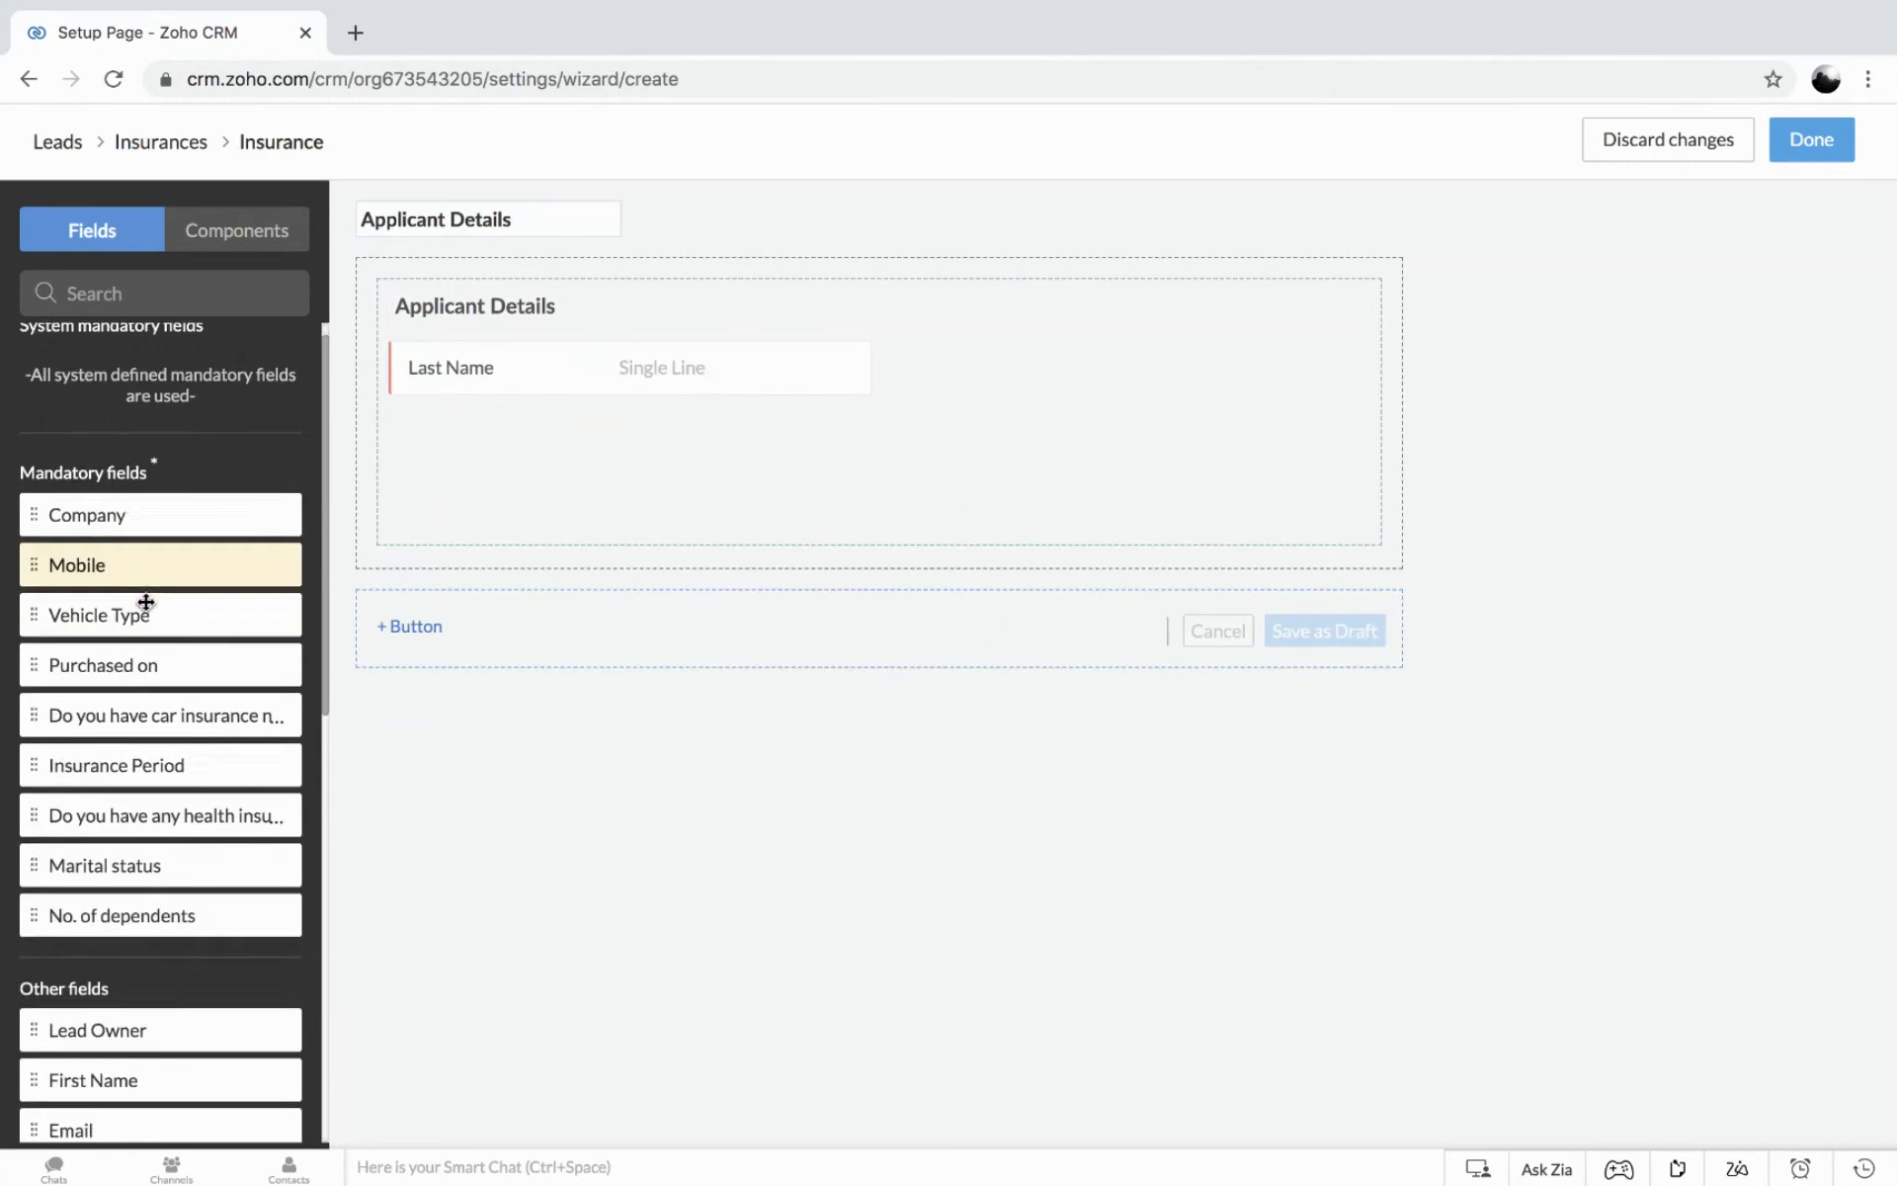
pyautogui.scroll(3, 145, 602)
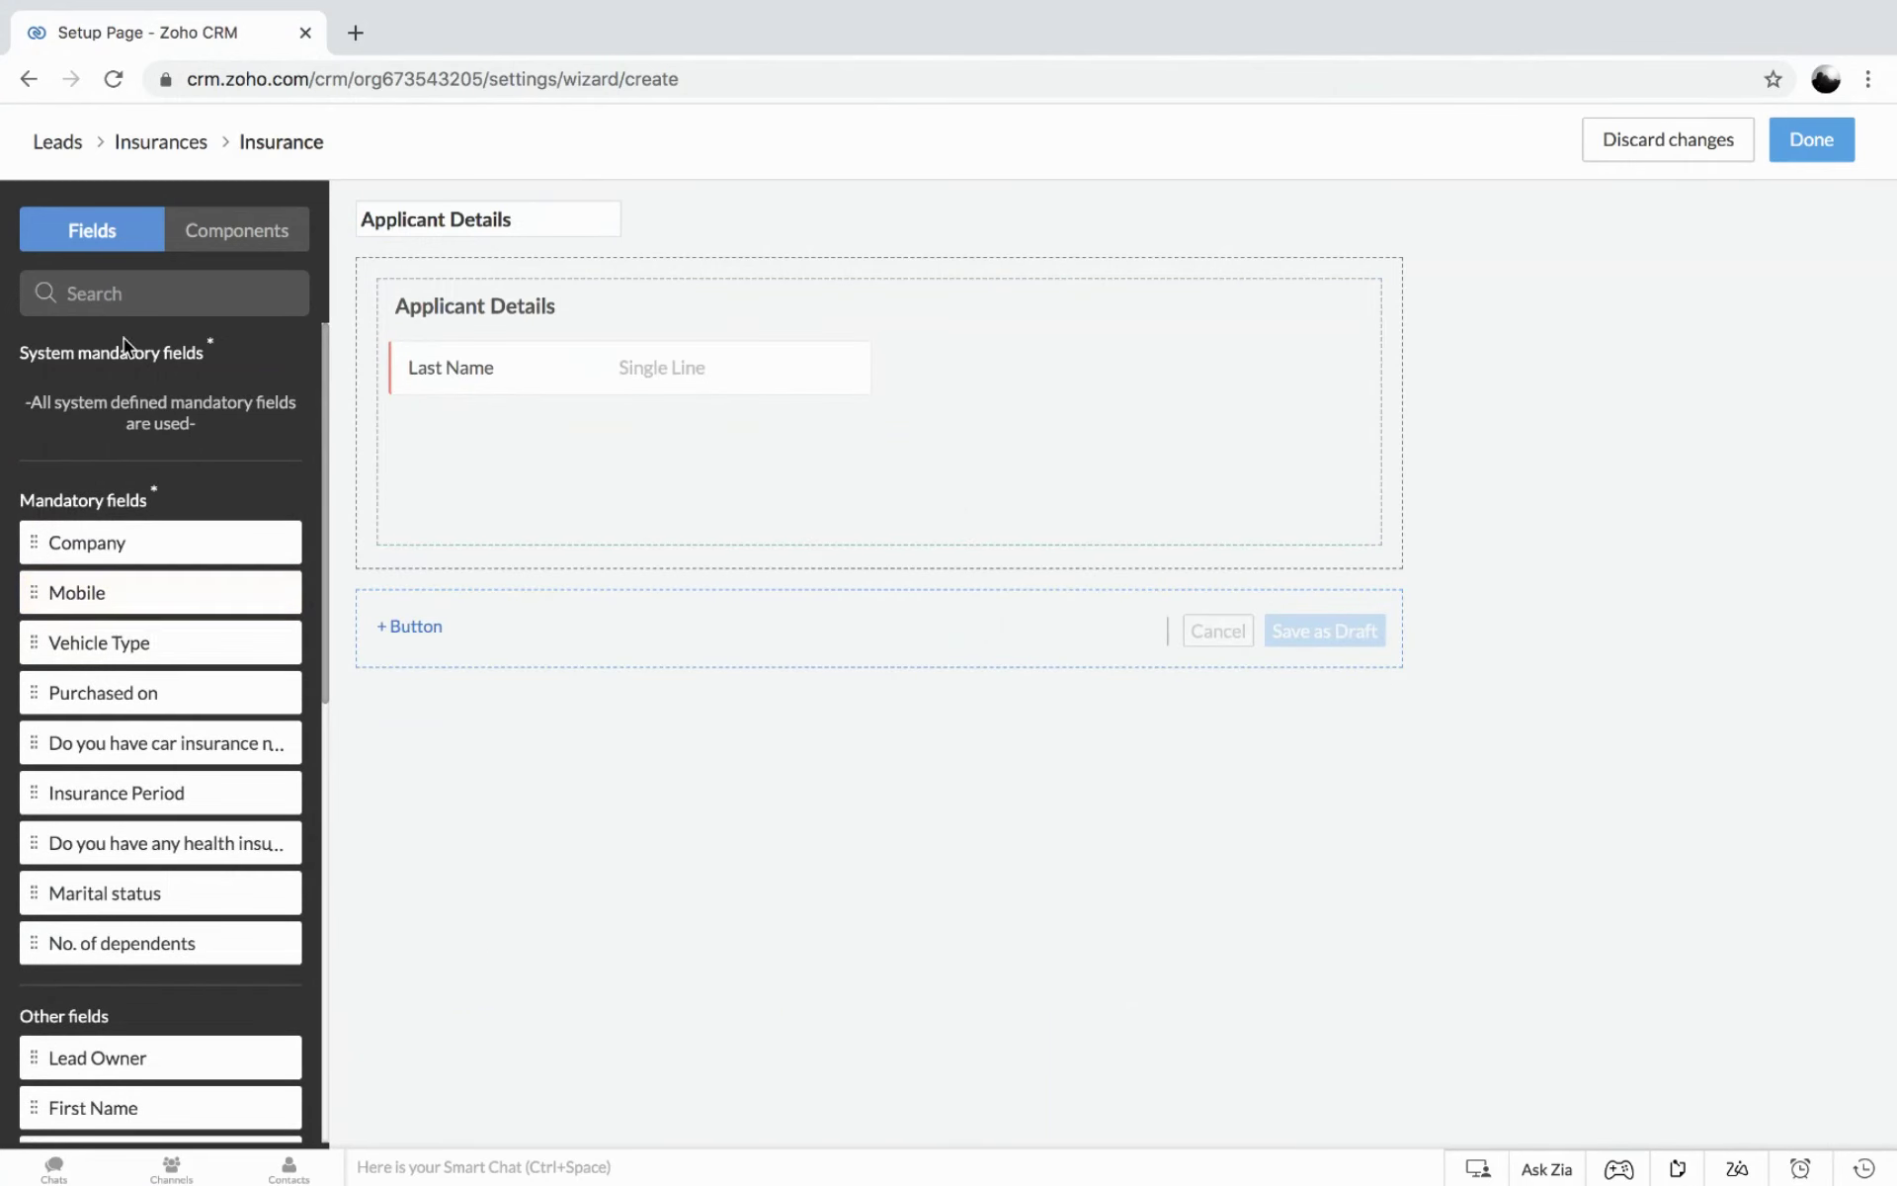
pyautogui.scroll(-2, 121, 712)
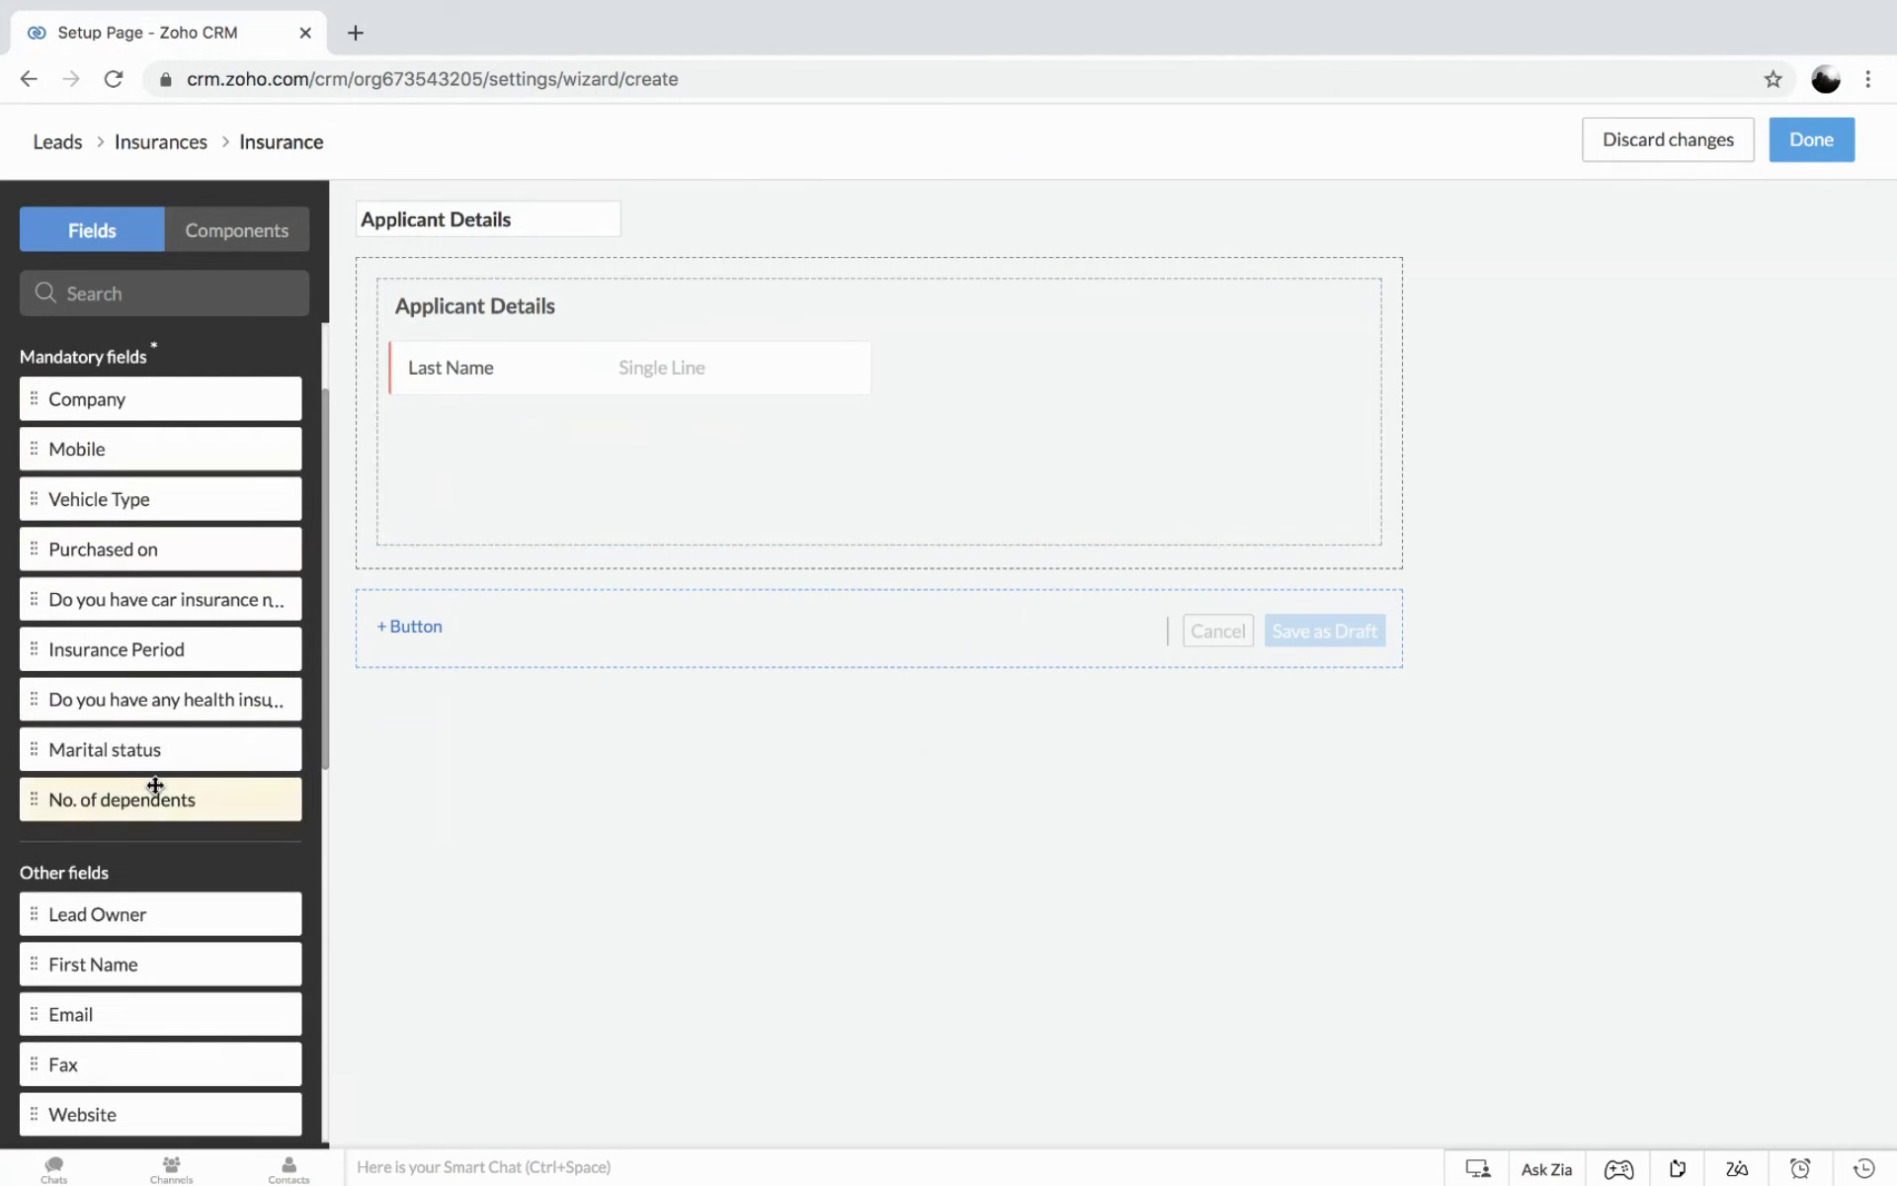
pyautogui.scroll(-2, 155, 784)
pyautogui.moveTo(115, 787); pyautogui.dragTo(390, 352)
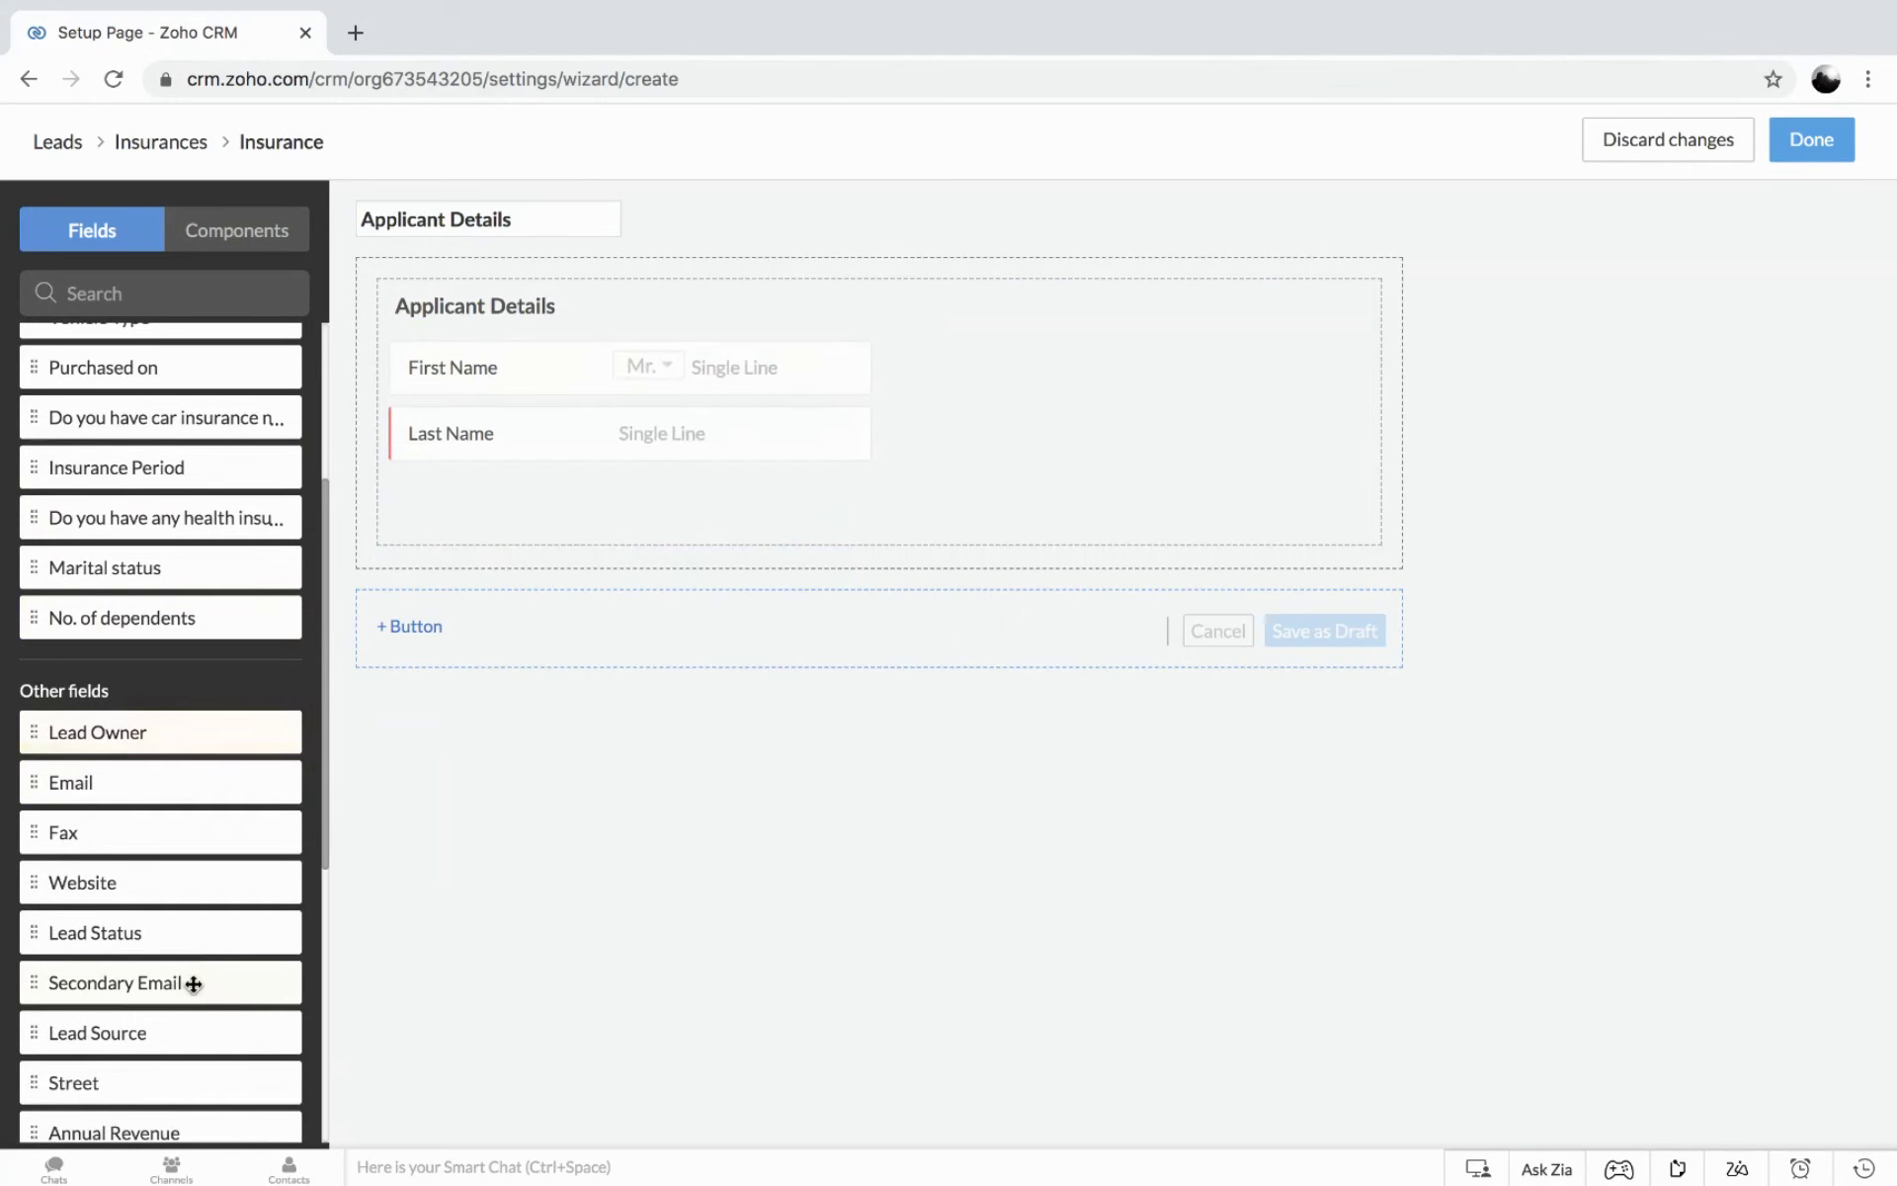
pyautogui.scroll(-1, 193, 983)
pyautogui.scroll(-3, 194, 983)
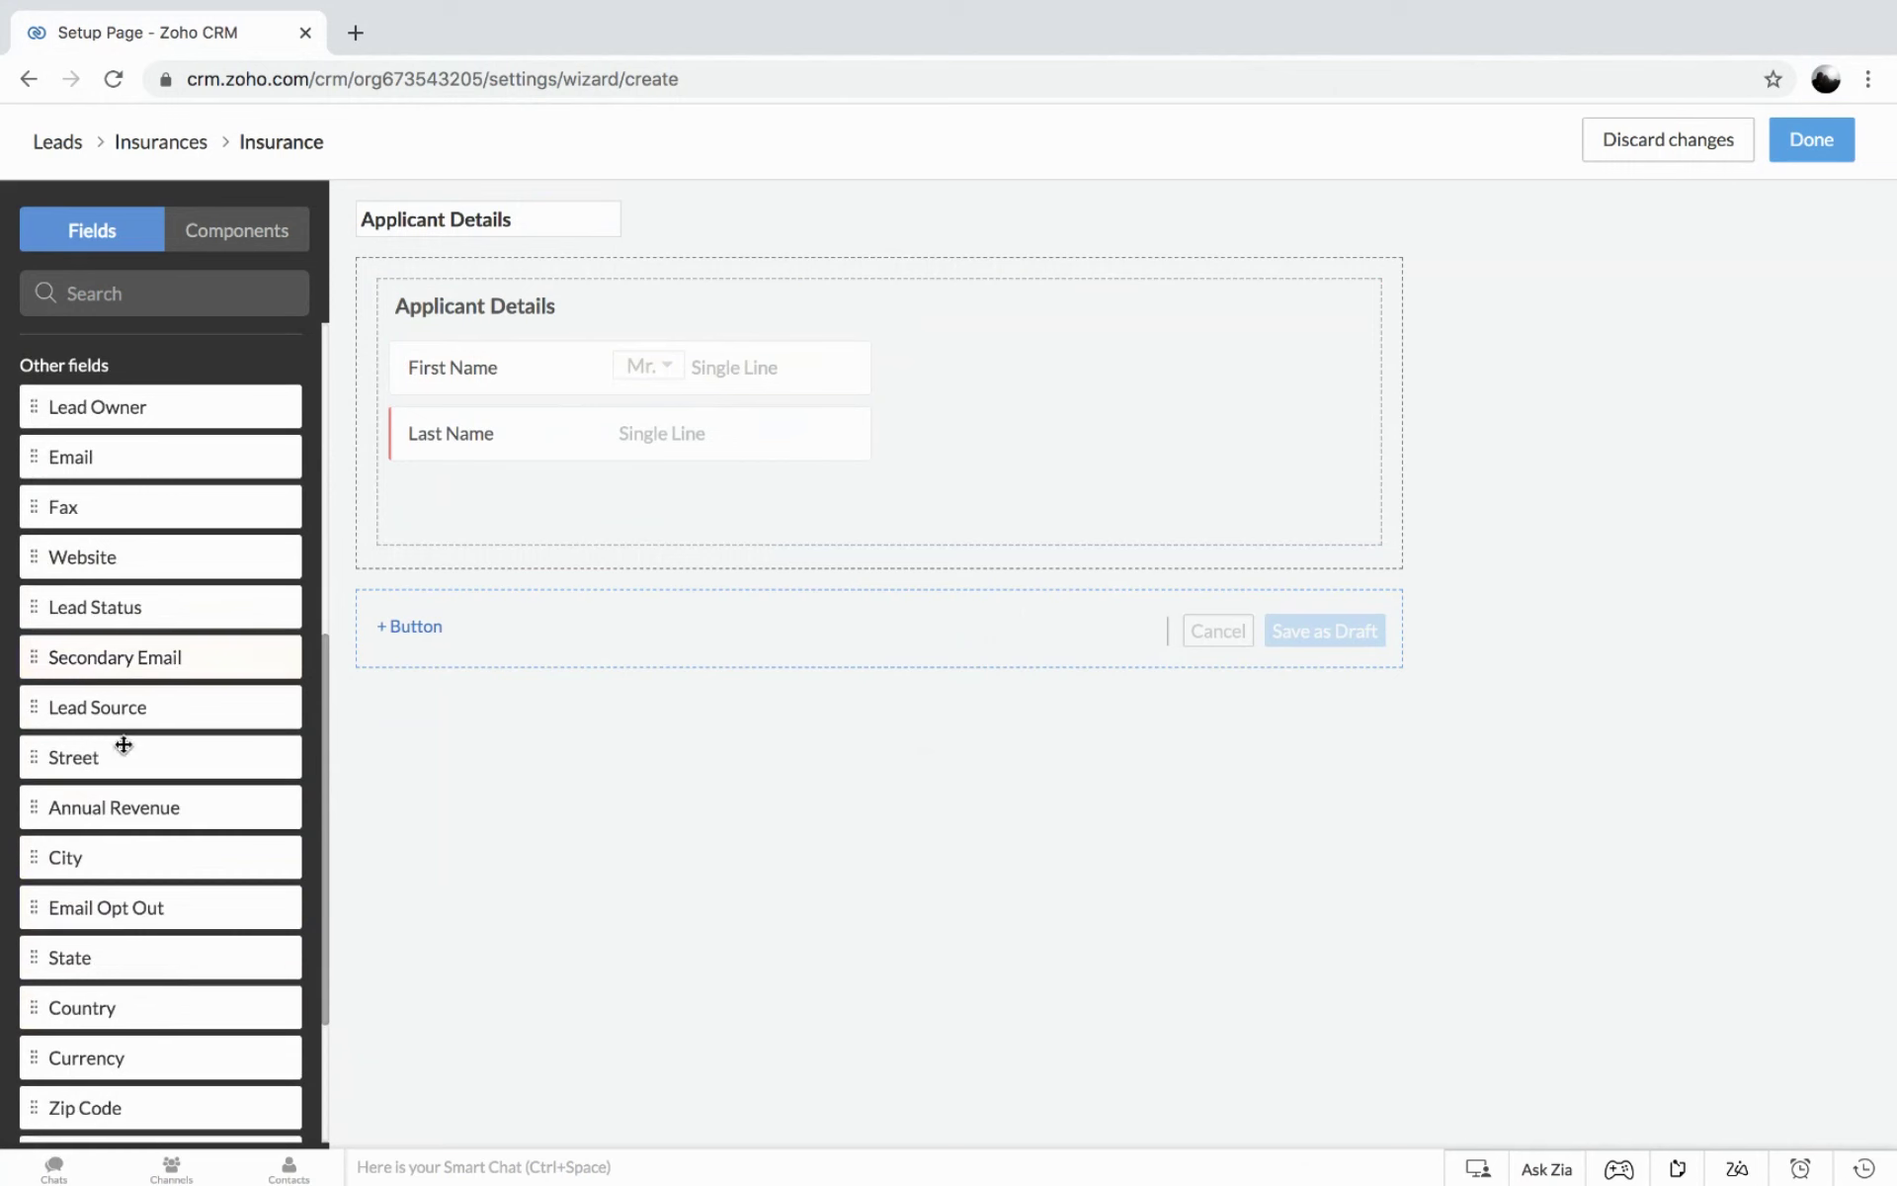
pyautogui.scroll(-2, 109, 904)
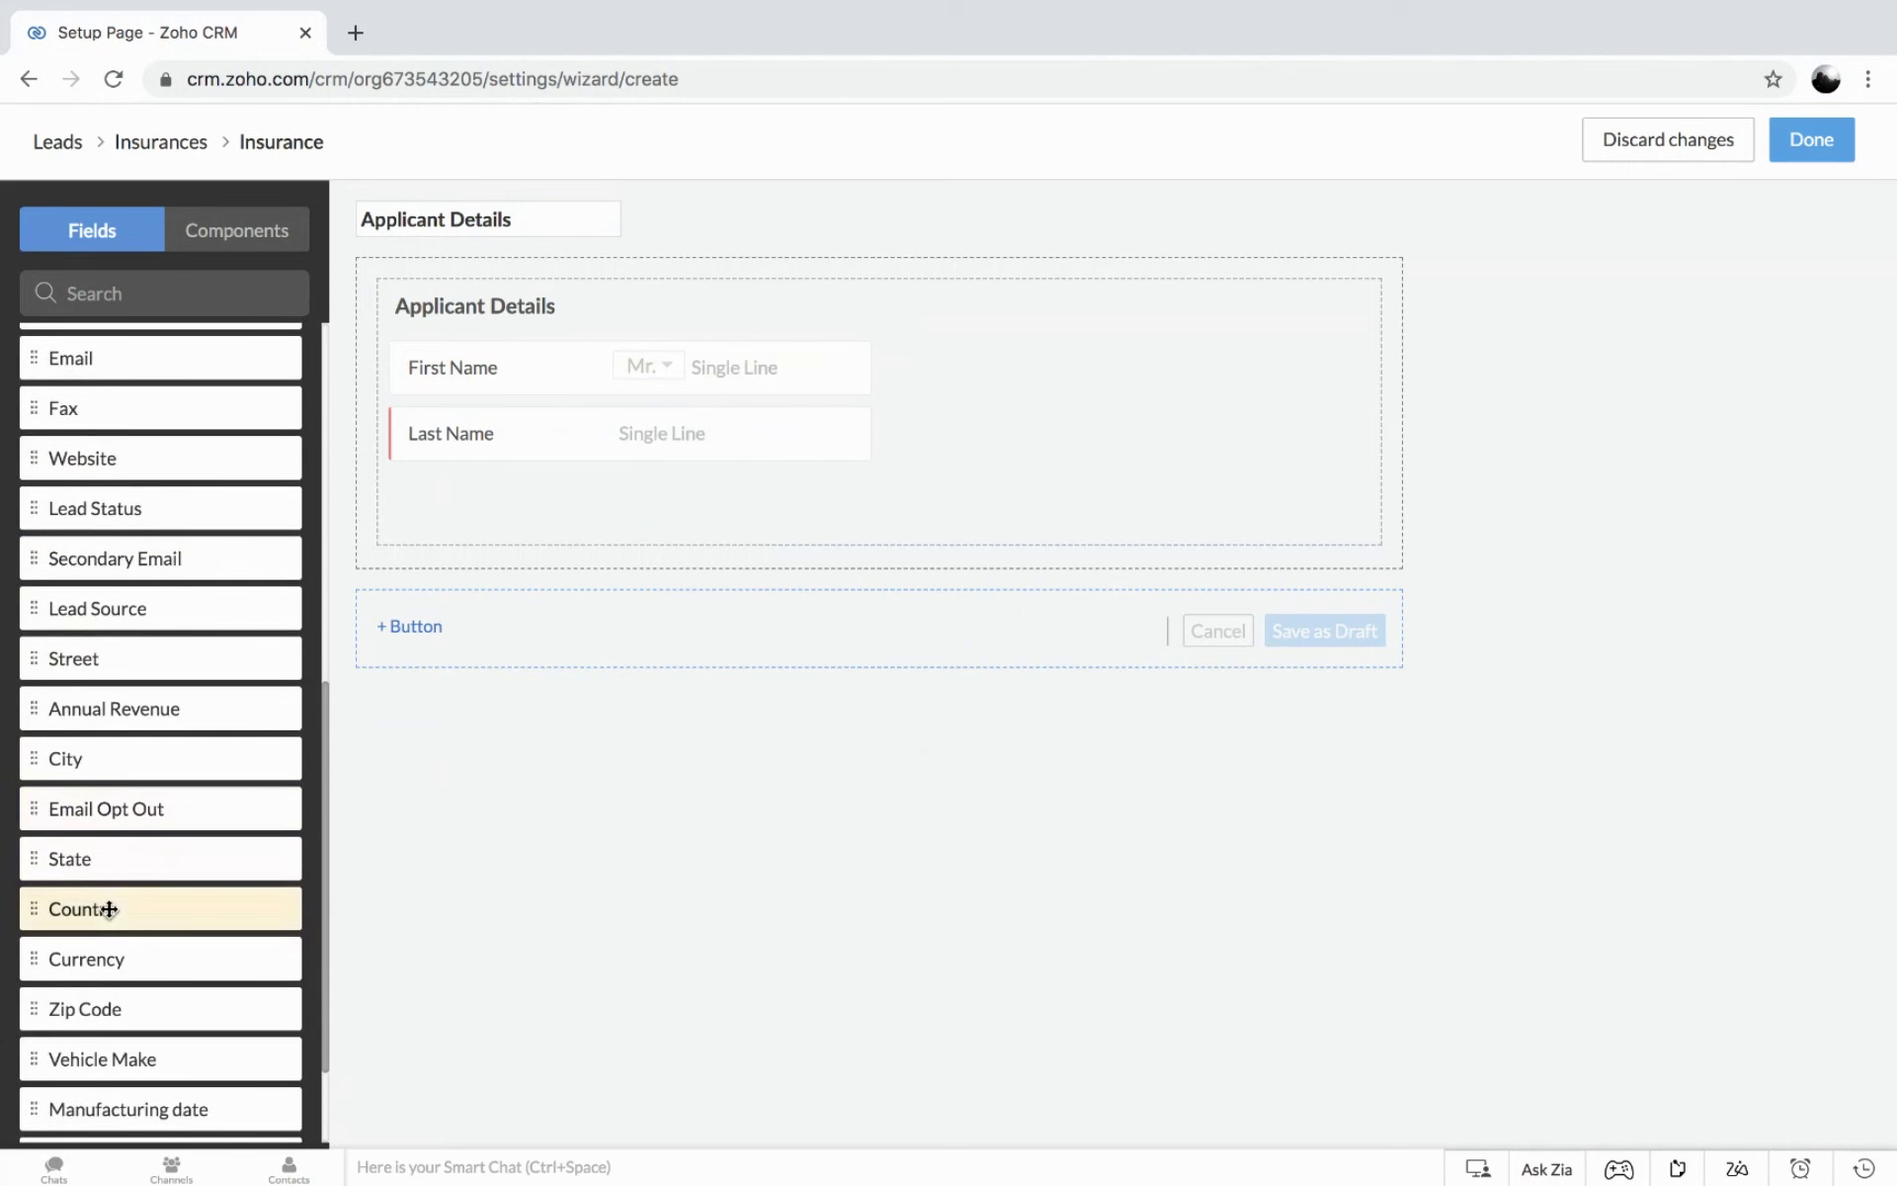
# Add State, Country and Zip Code, with Email and Zip Code in the right column.
pyautogui.moveTo(109, 858); pyautogui.dragTo(419, 483)
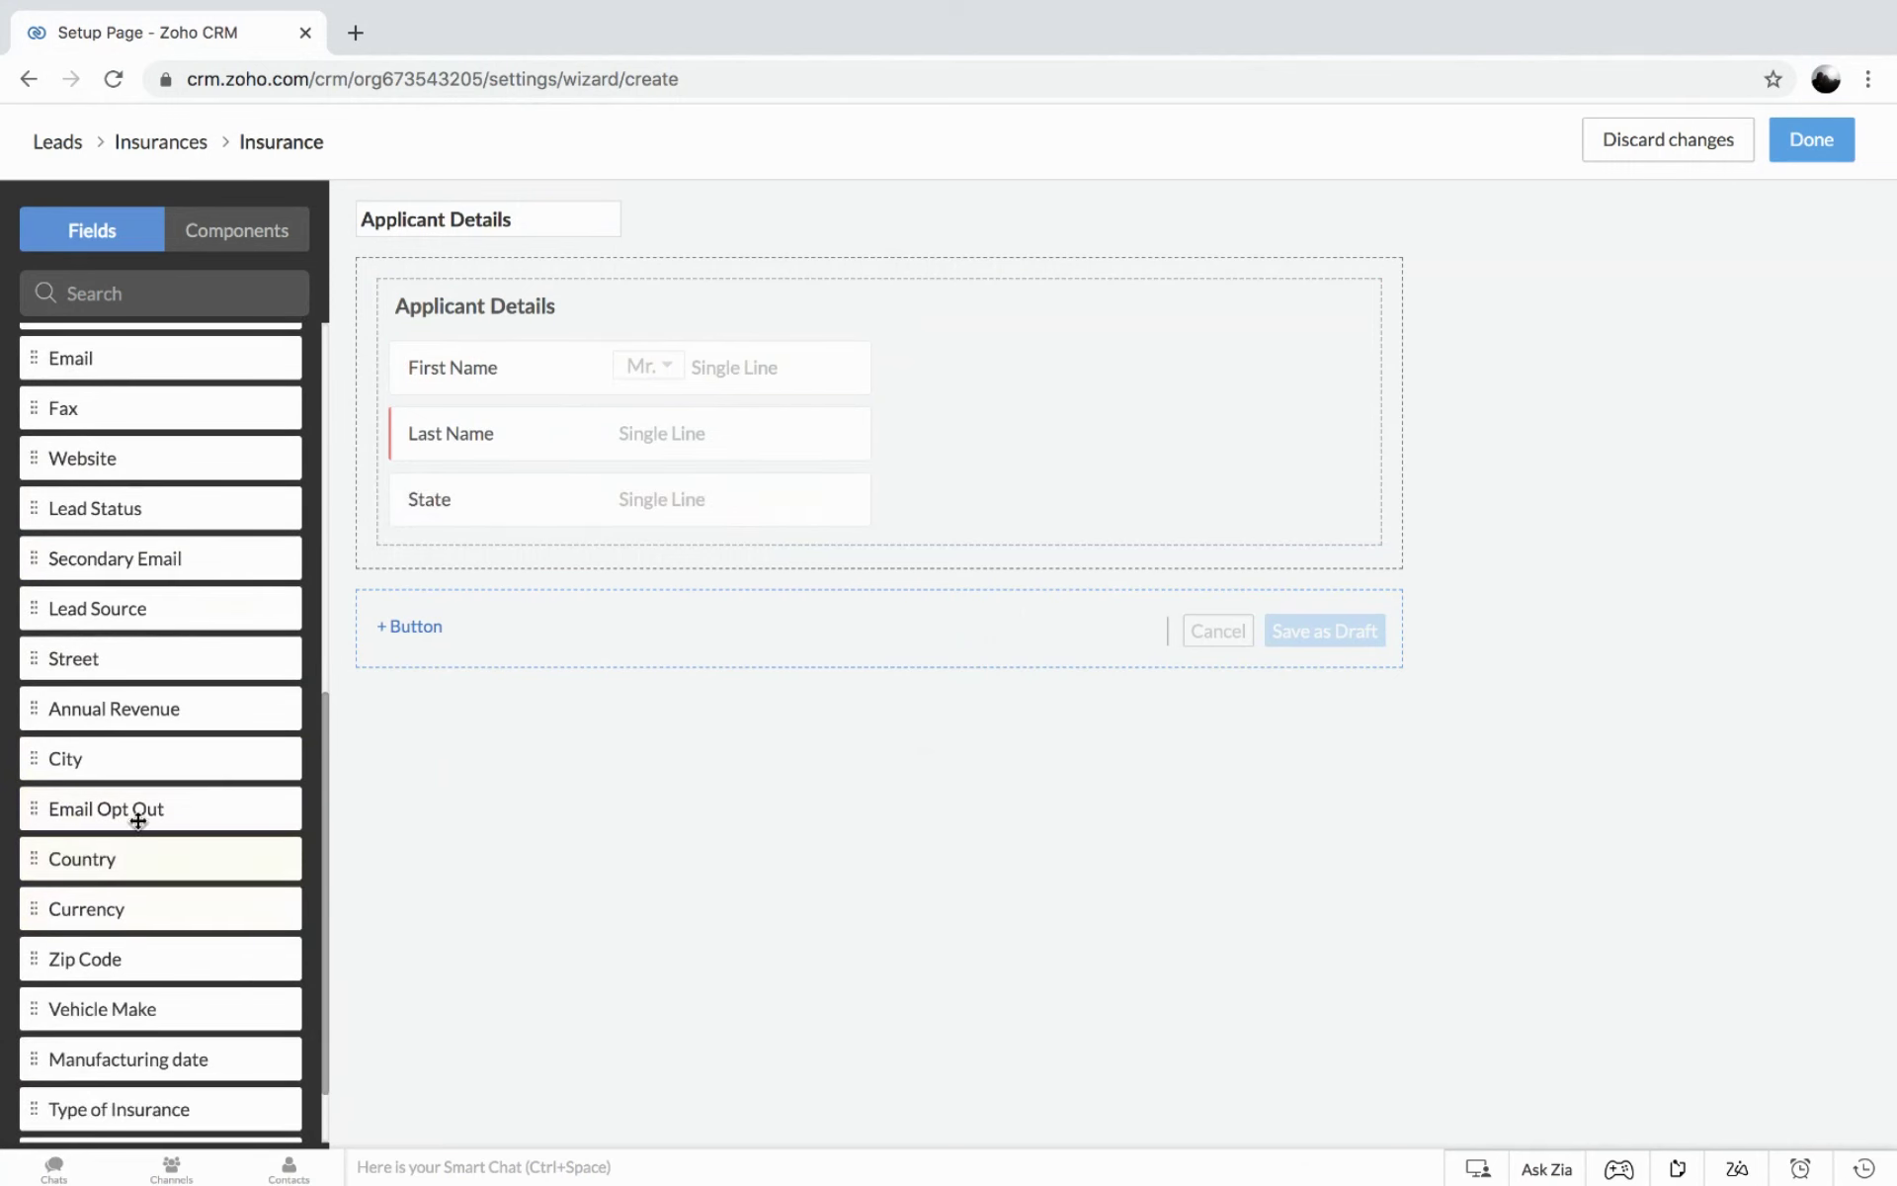
pyautogui.moveTo(80, 860); pyautogui.dragTo(412, 553)
pyautogui.moveTo(118, 902); pyautogui.dragTo(422, 618)
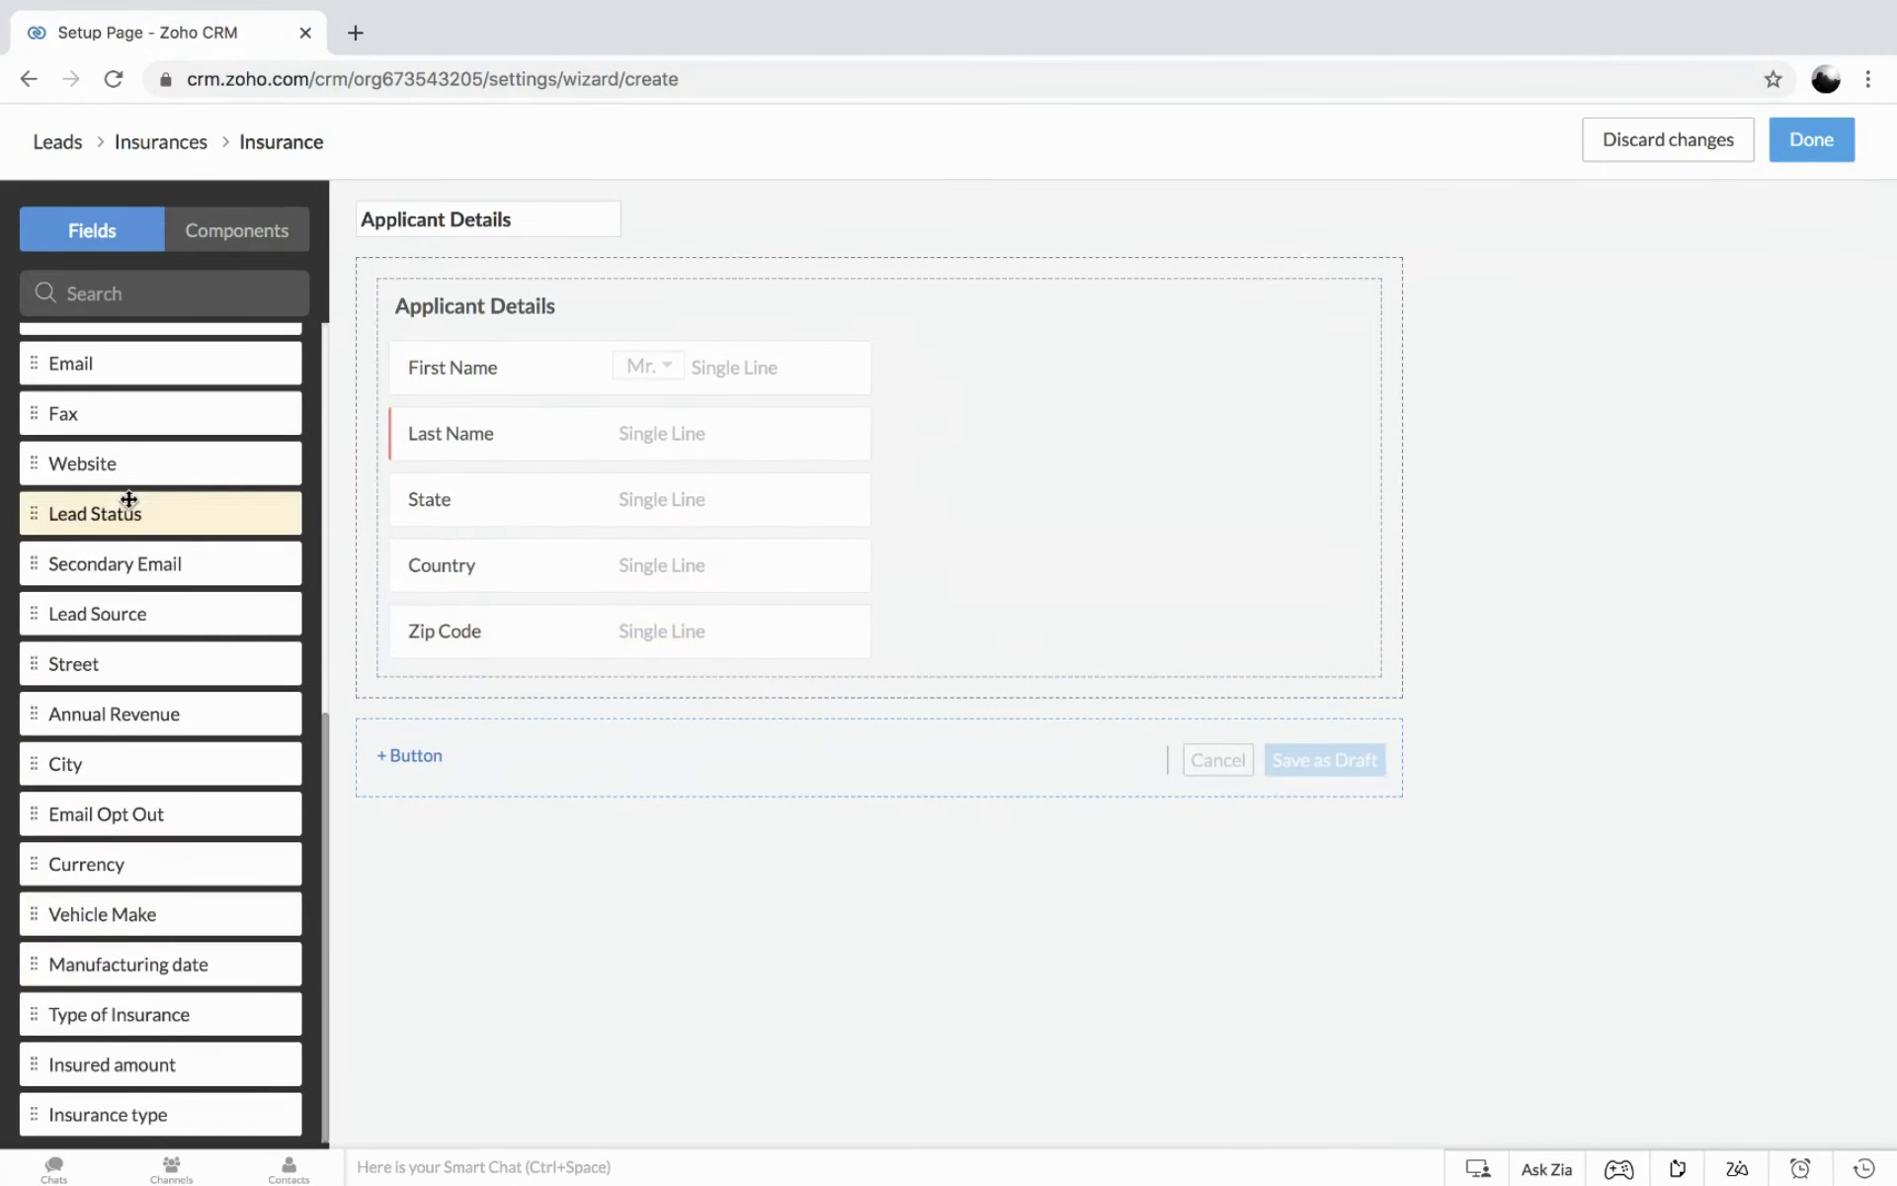
pyautogui.scroll(5, 129, 499)
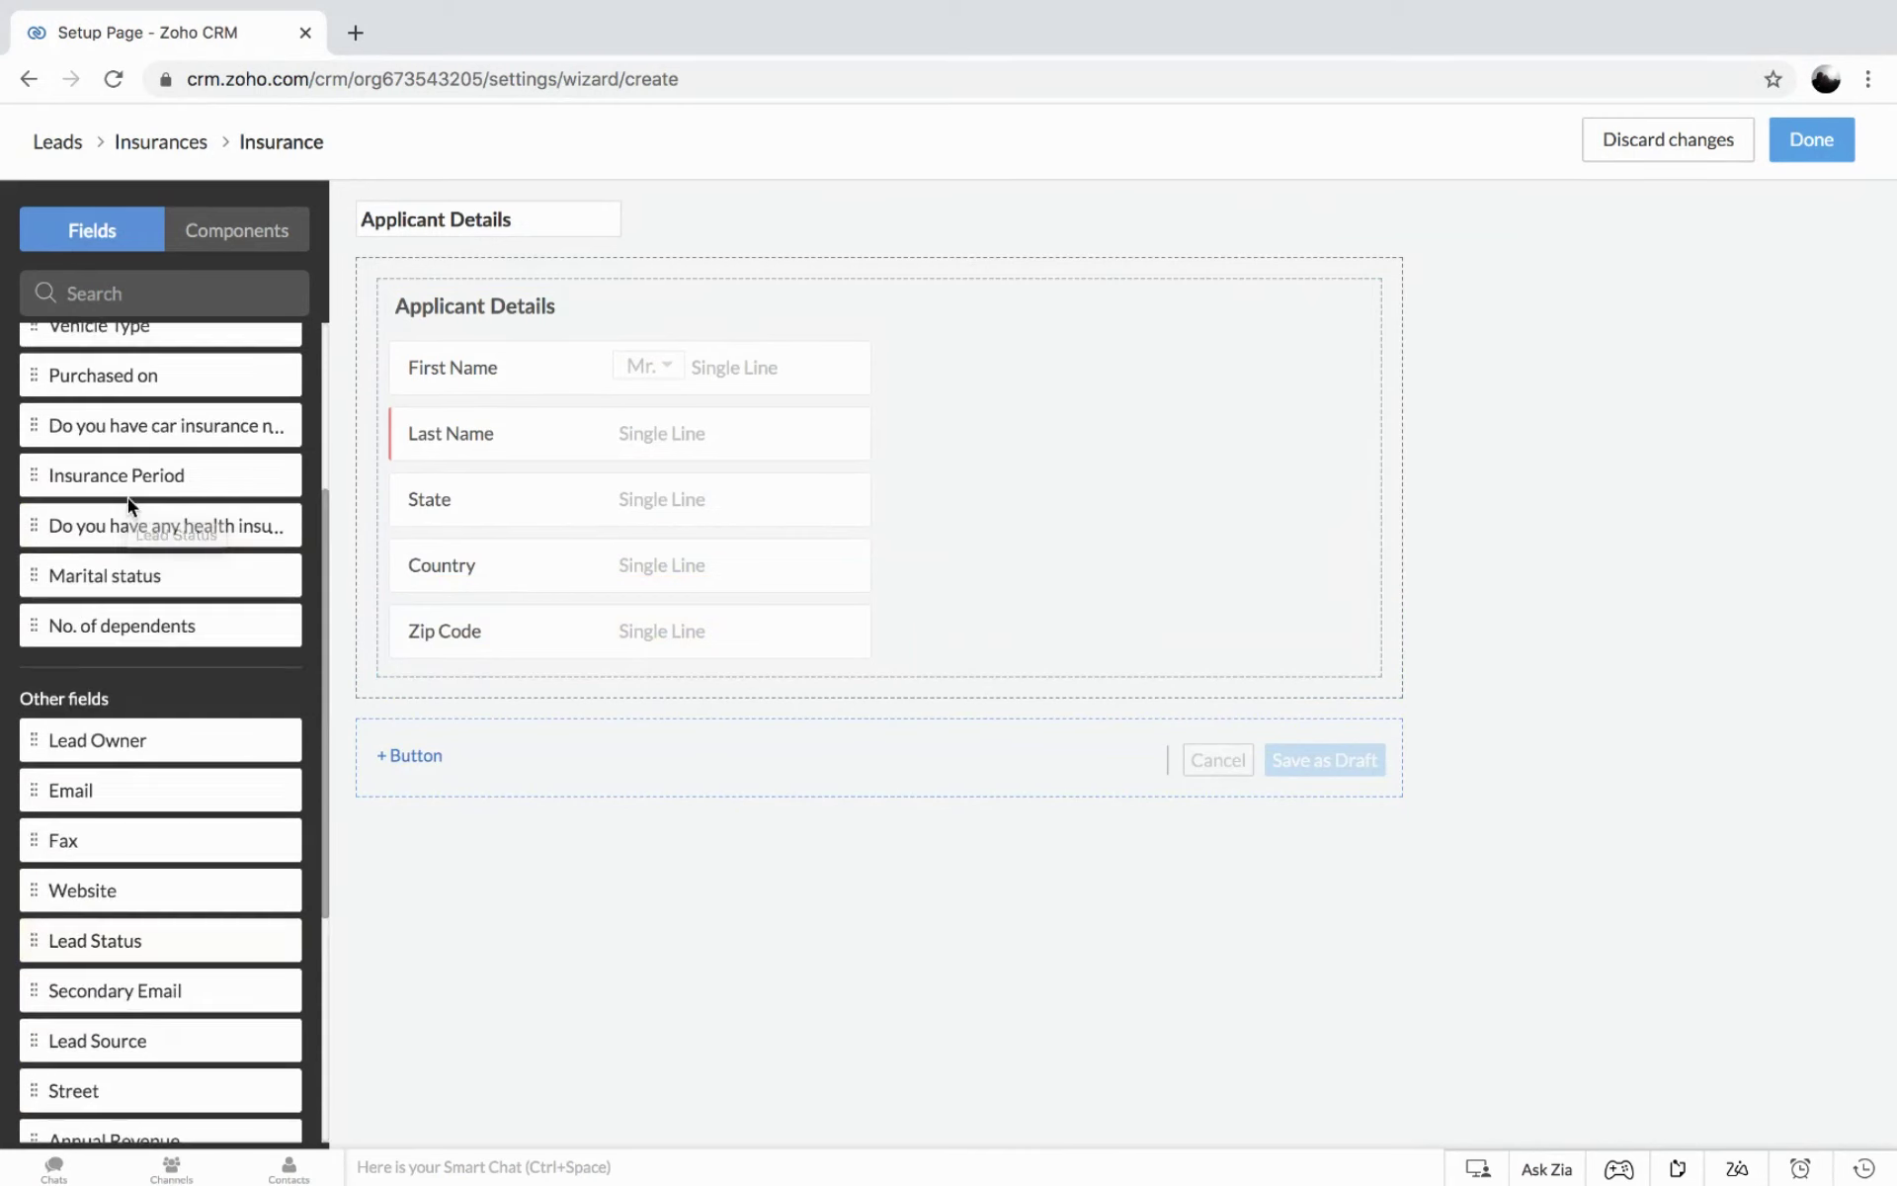
pyautogui.moveTo(59, 787); pyautogui.dragTo(897, 368)
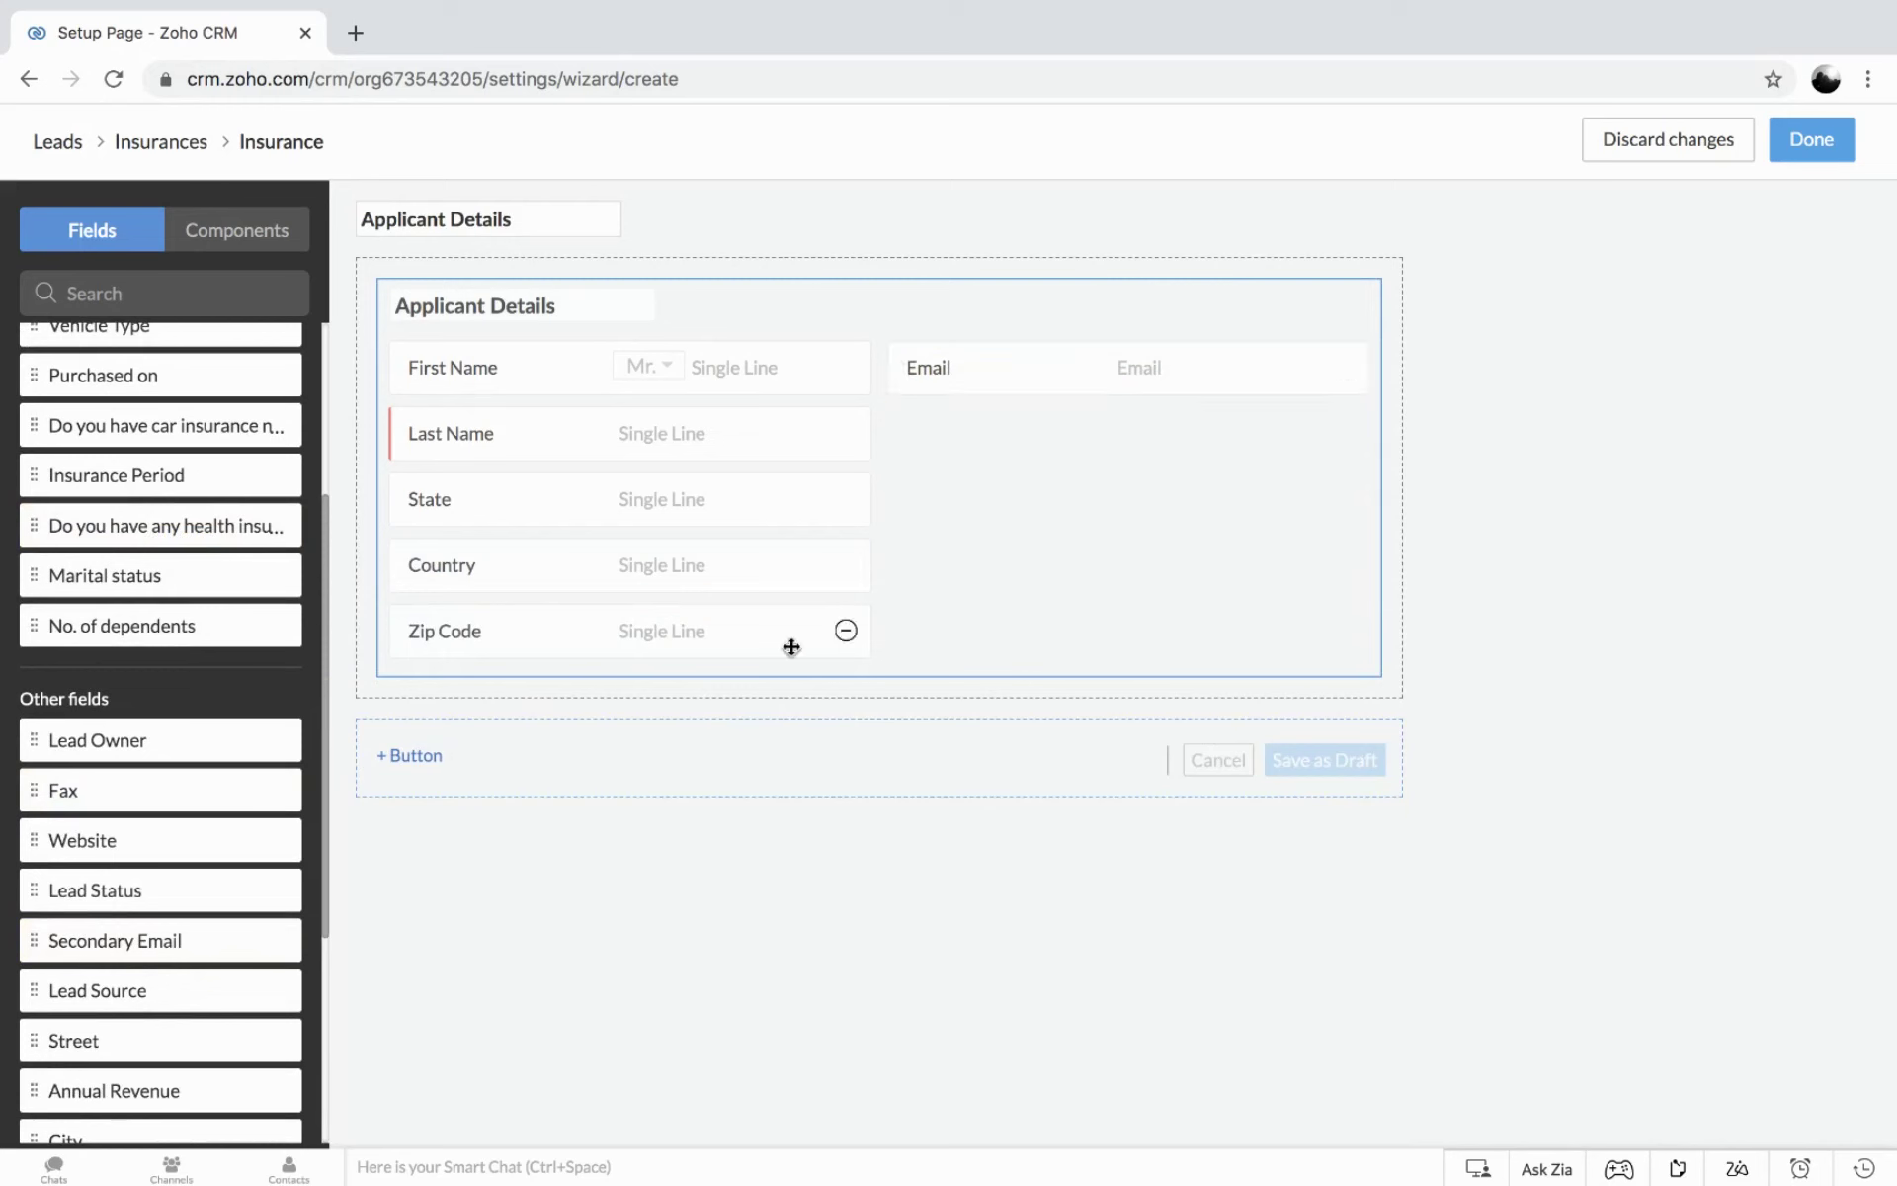
pyautogui.moveTo(602, 610); pyautogui.dragTo(1081, 422)
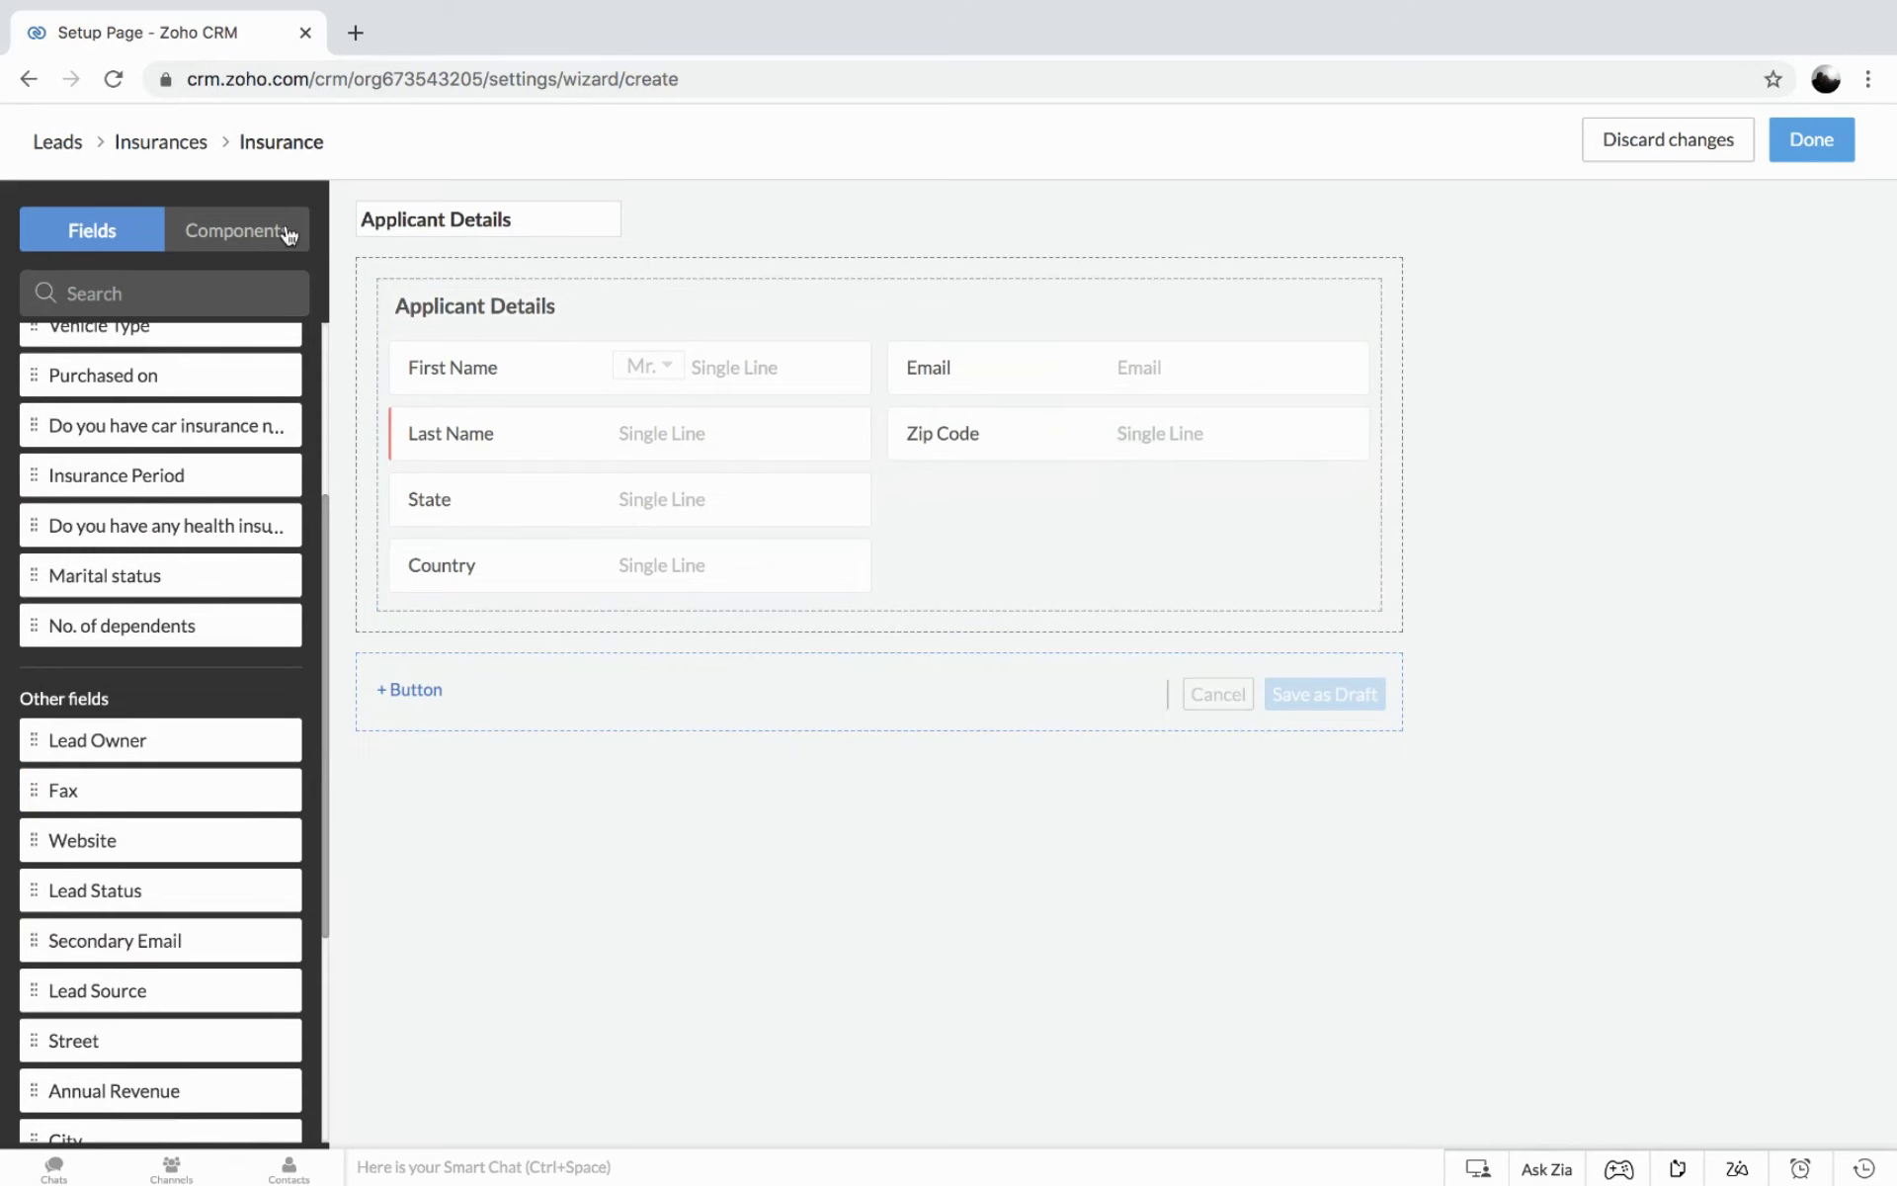
pyautogui.click(230, 232)
# Add a Text block below Applicant Details reading 'Ensure the user has agreed on the communication consent'.
pyautogui.moveTo(139, 296); pyautogui.dragTo(384, 533)
pyautogui.click(826, 660)
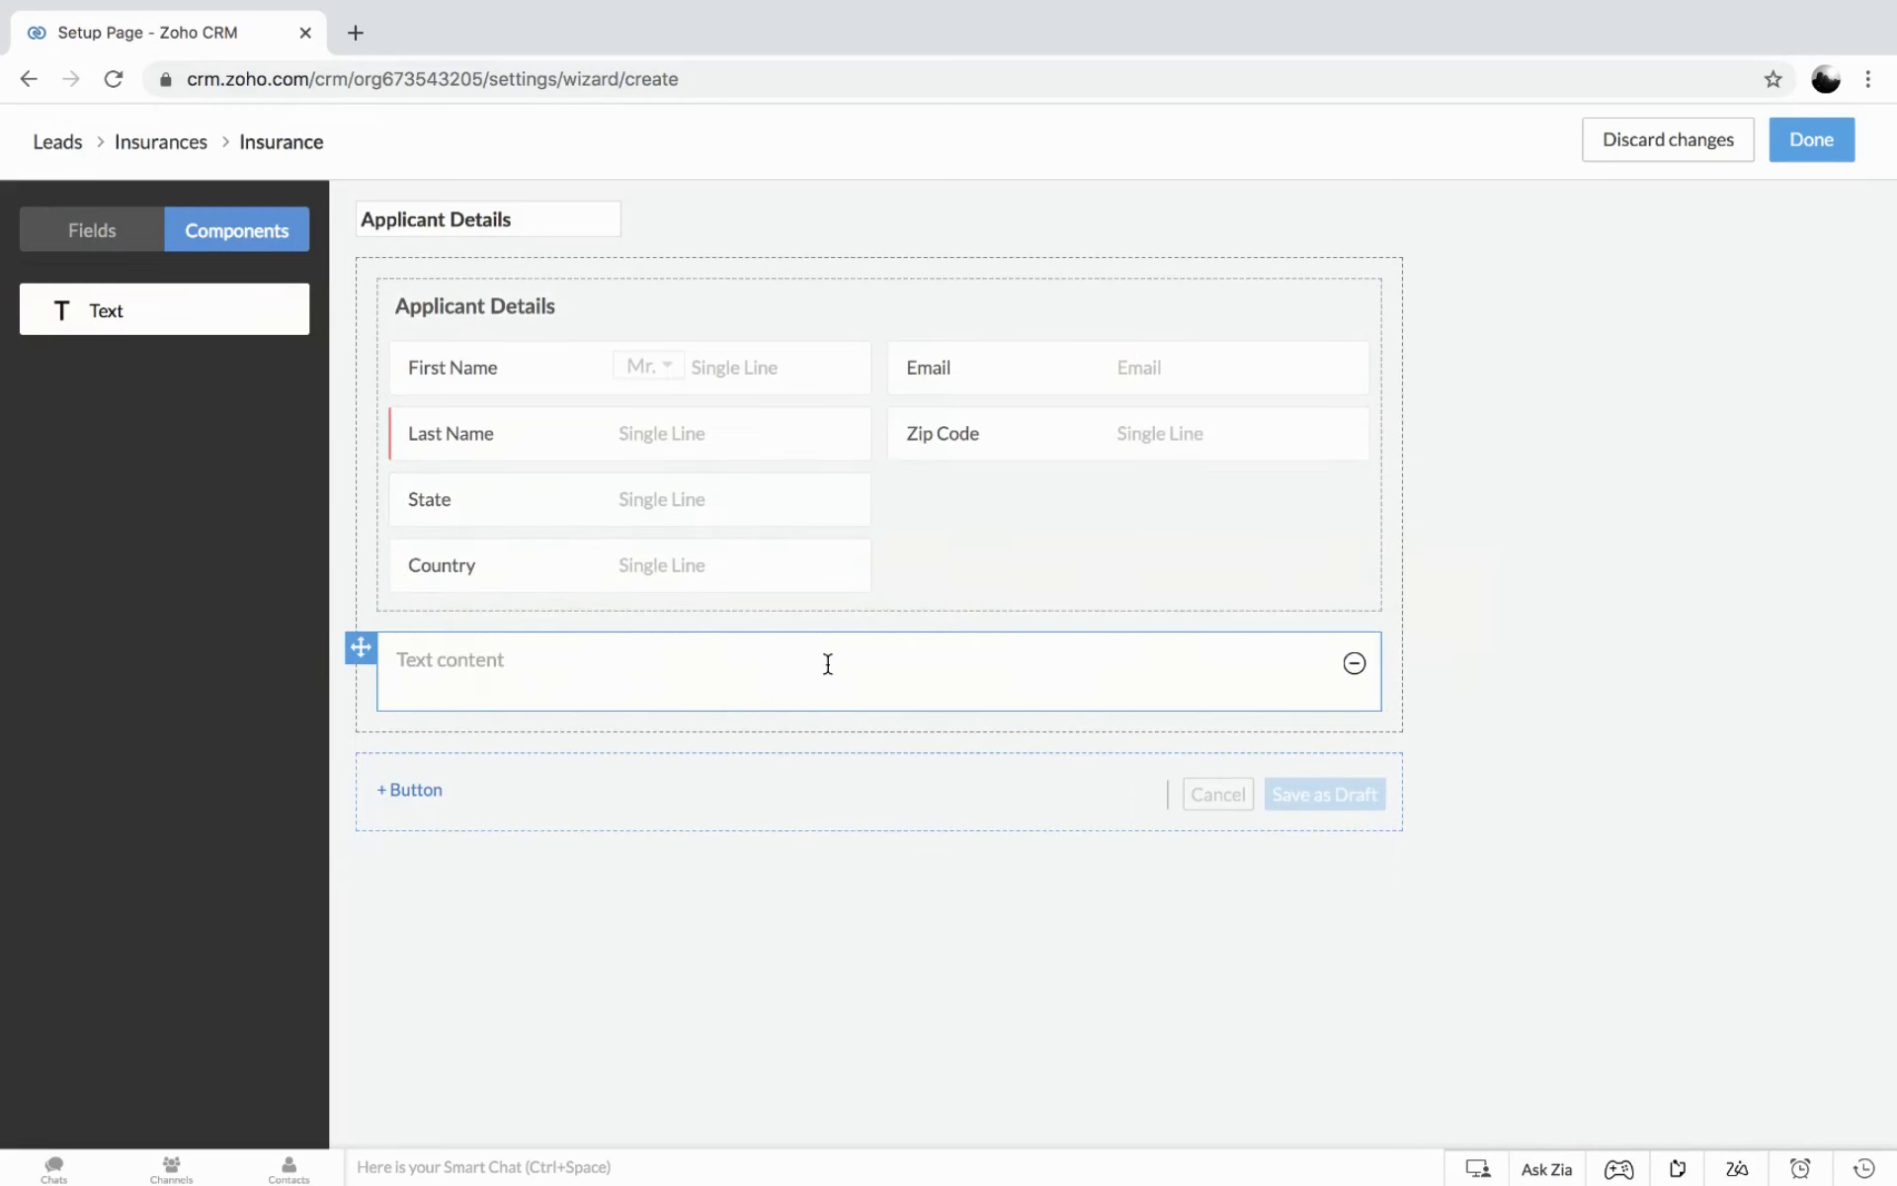
pyautogui.click(423, 662)
pyautogui.write('En')
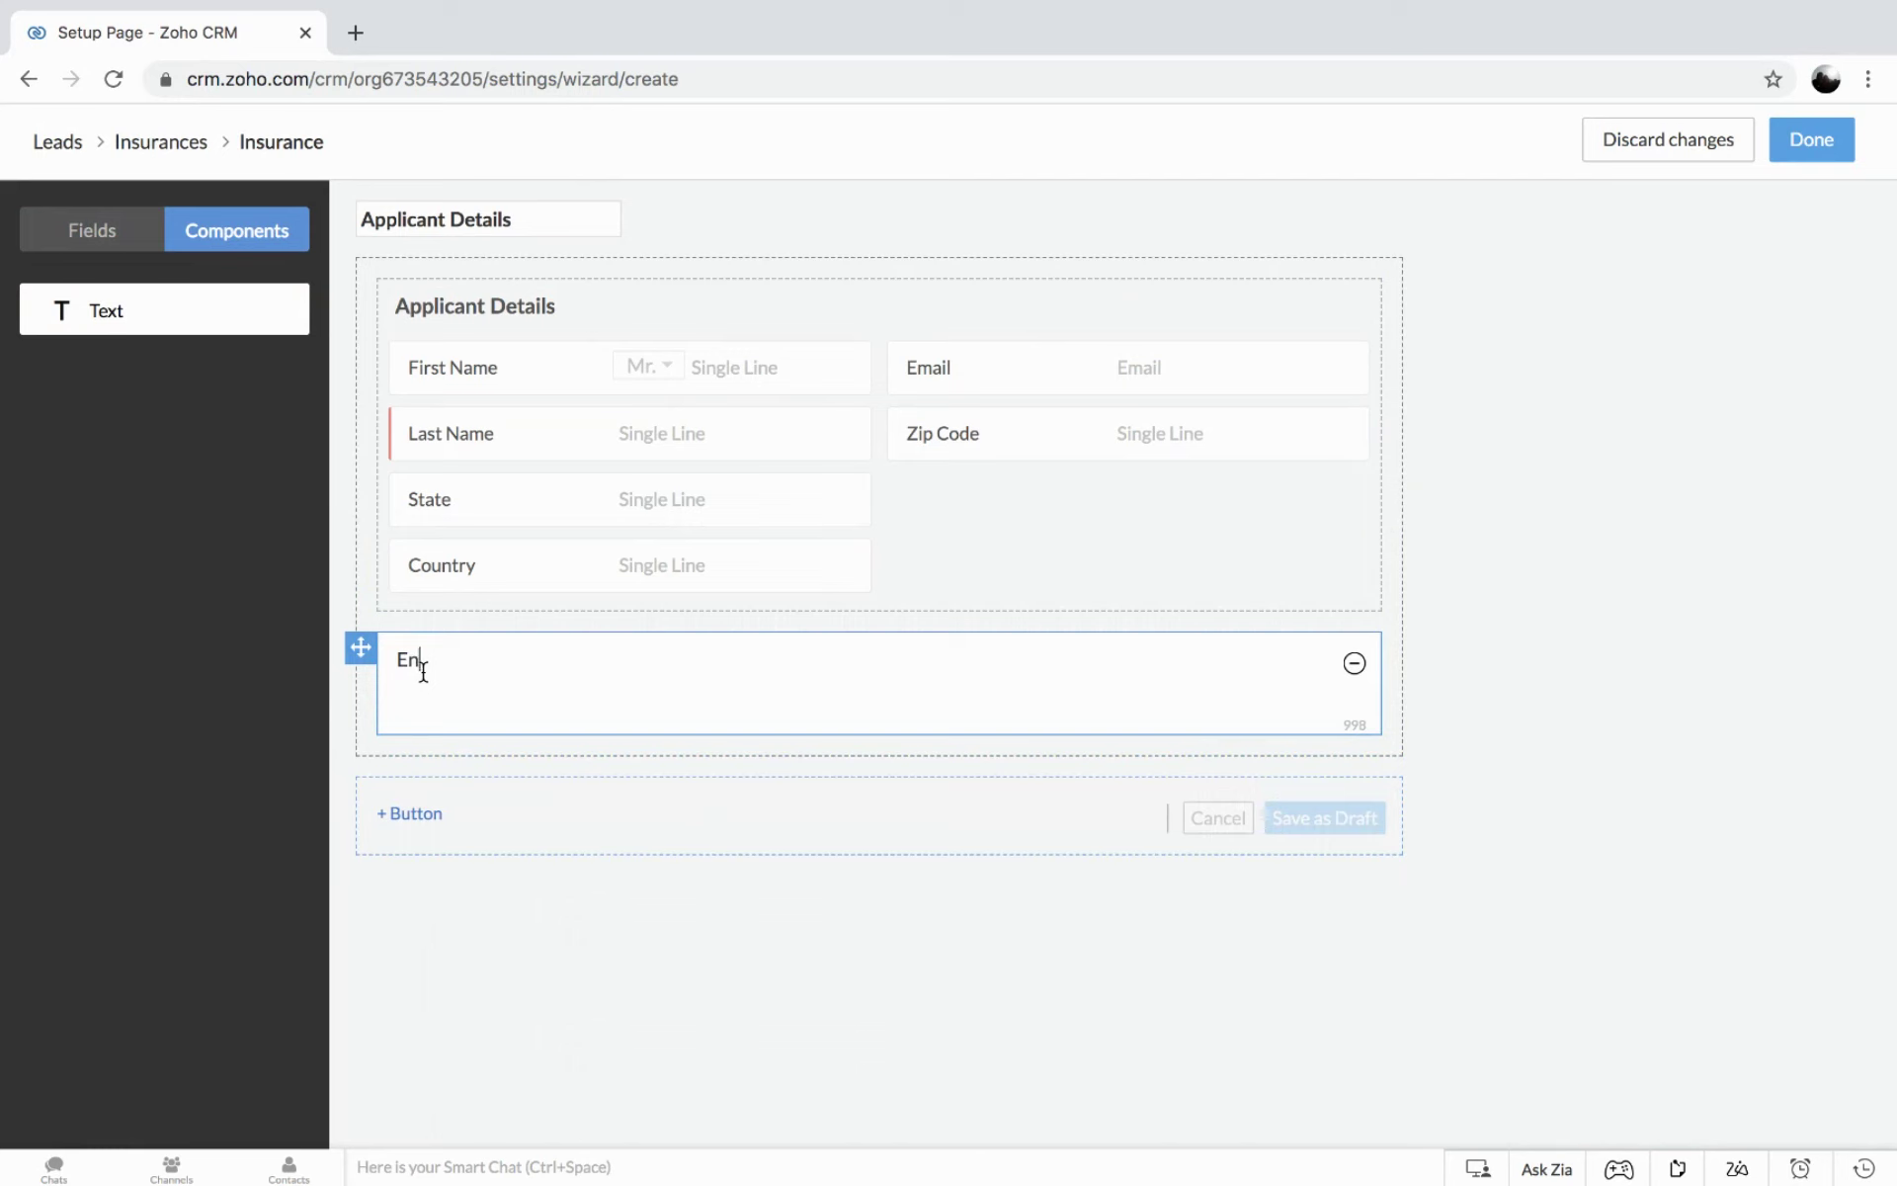
pyautogui.write('sure')
pyautogui.write(' the')
pyautogui.press('BackSpace')
pyautogui.write('e user has agreed on the ')
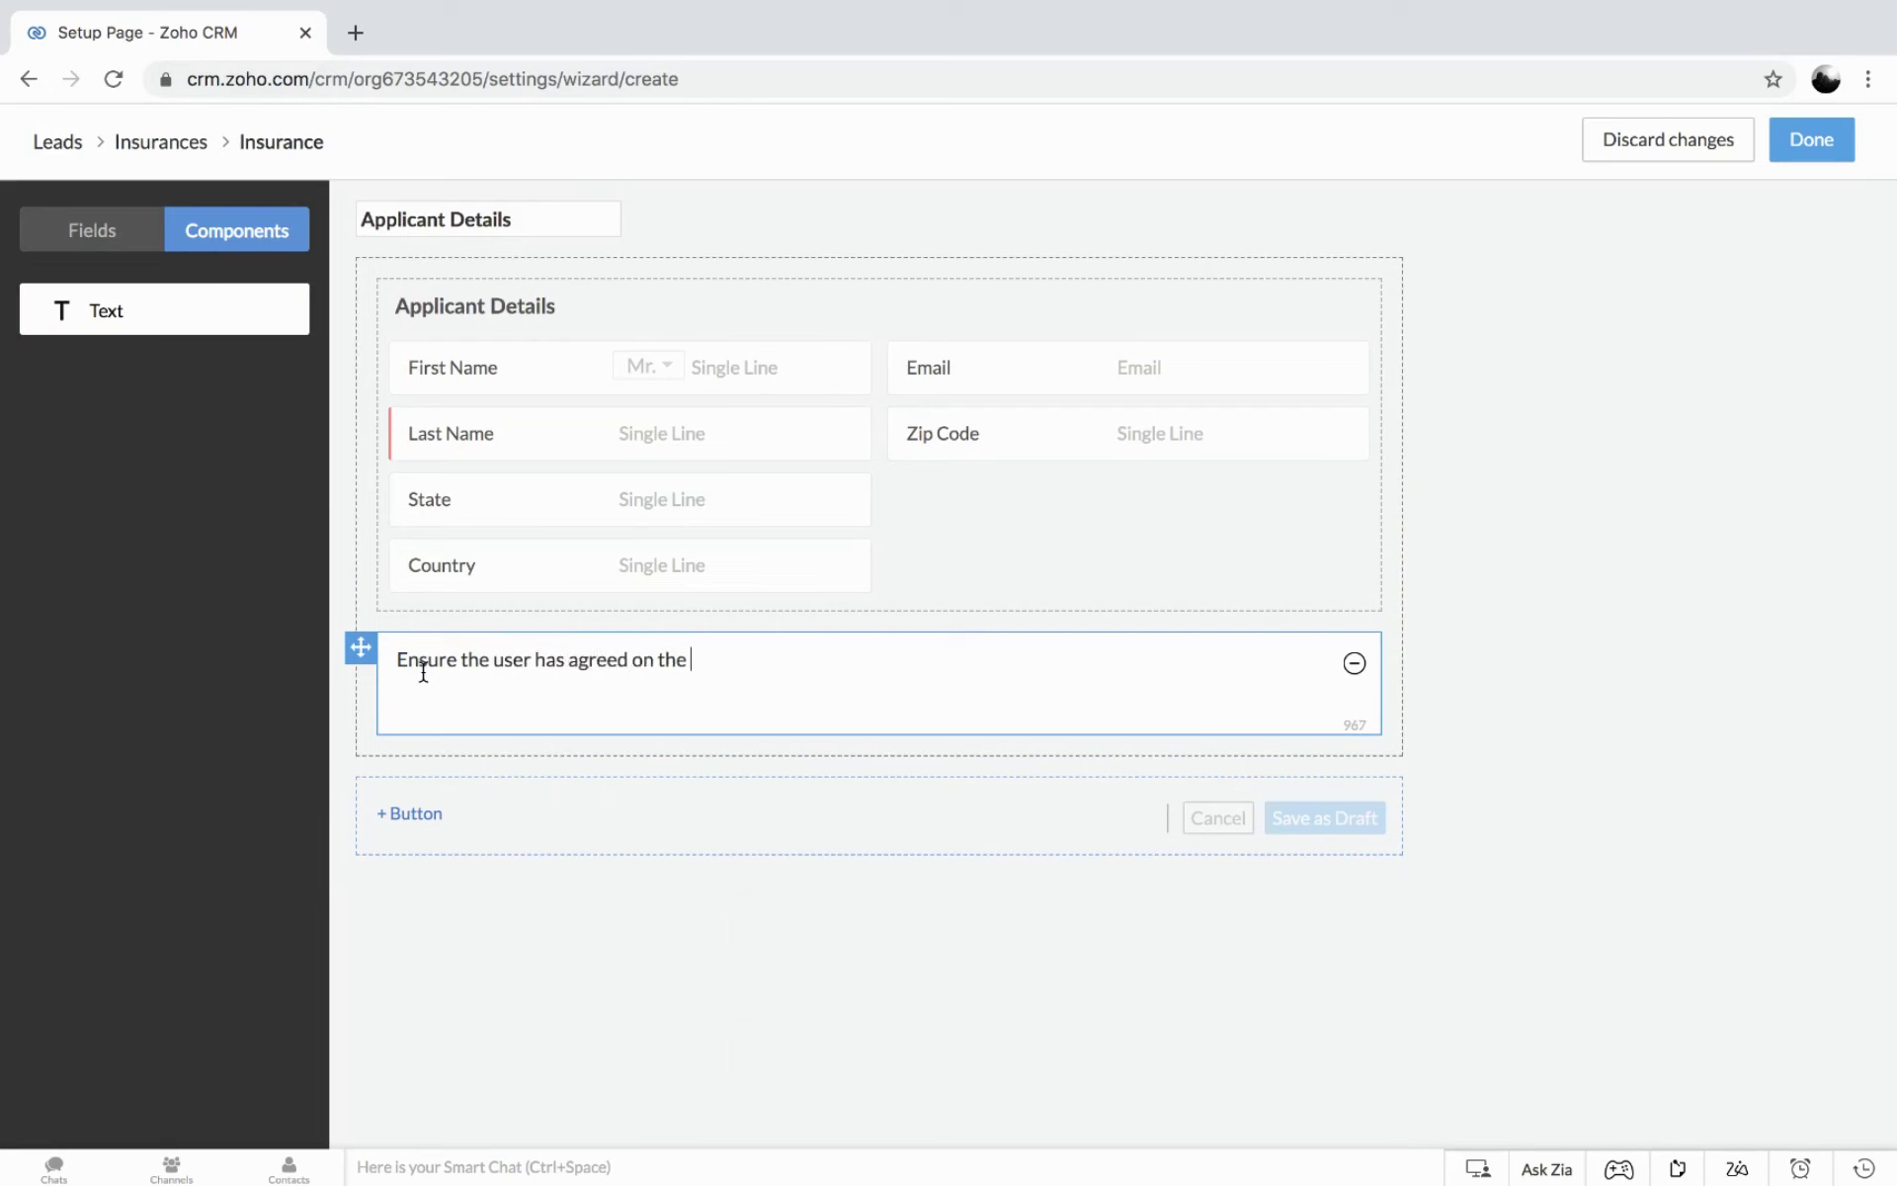
pyautogui.write('communication consent')
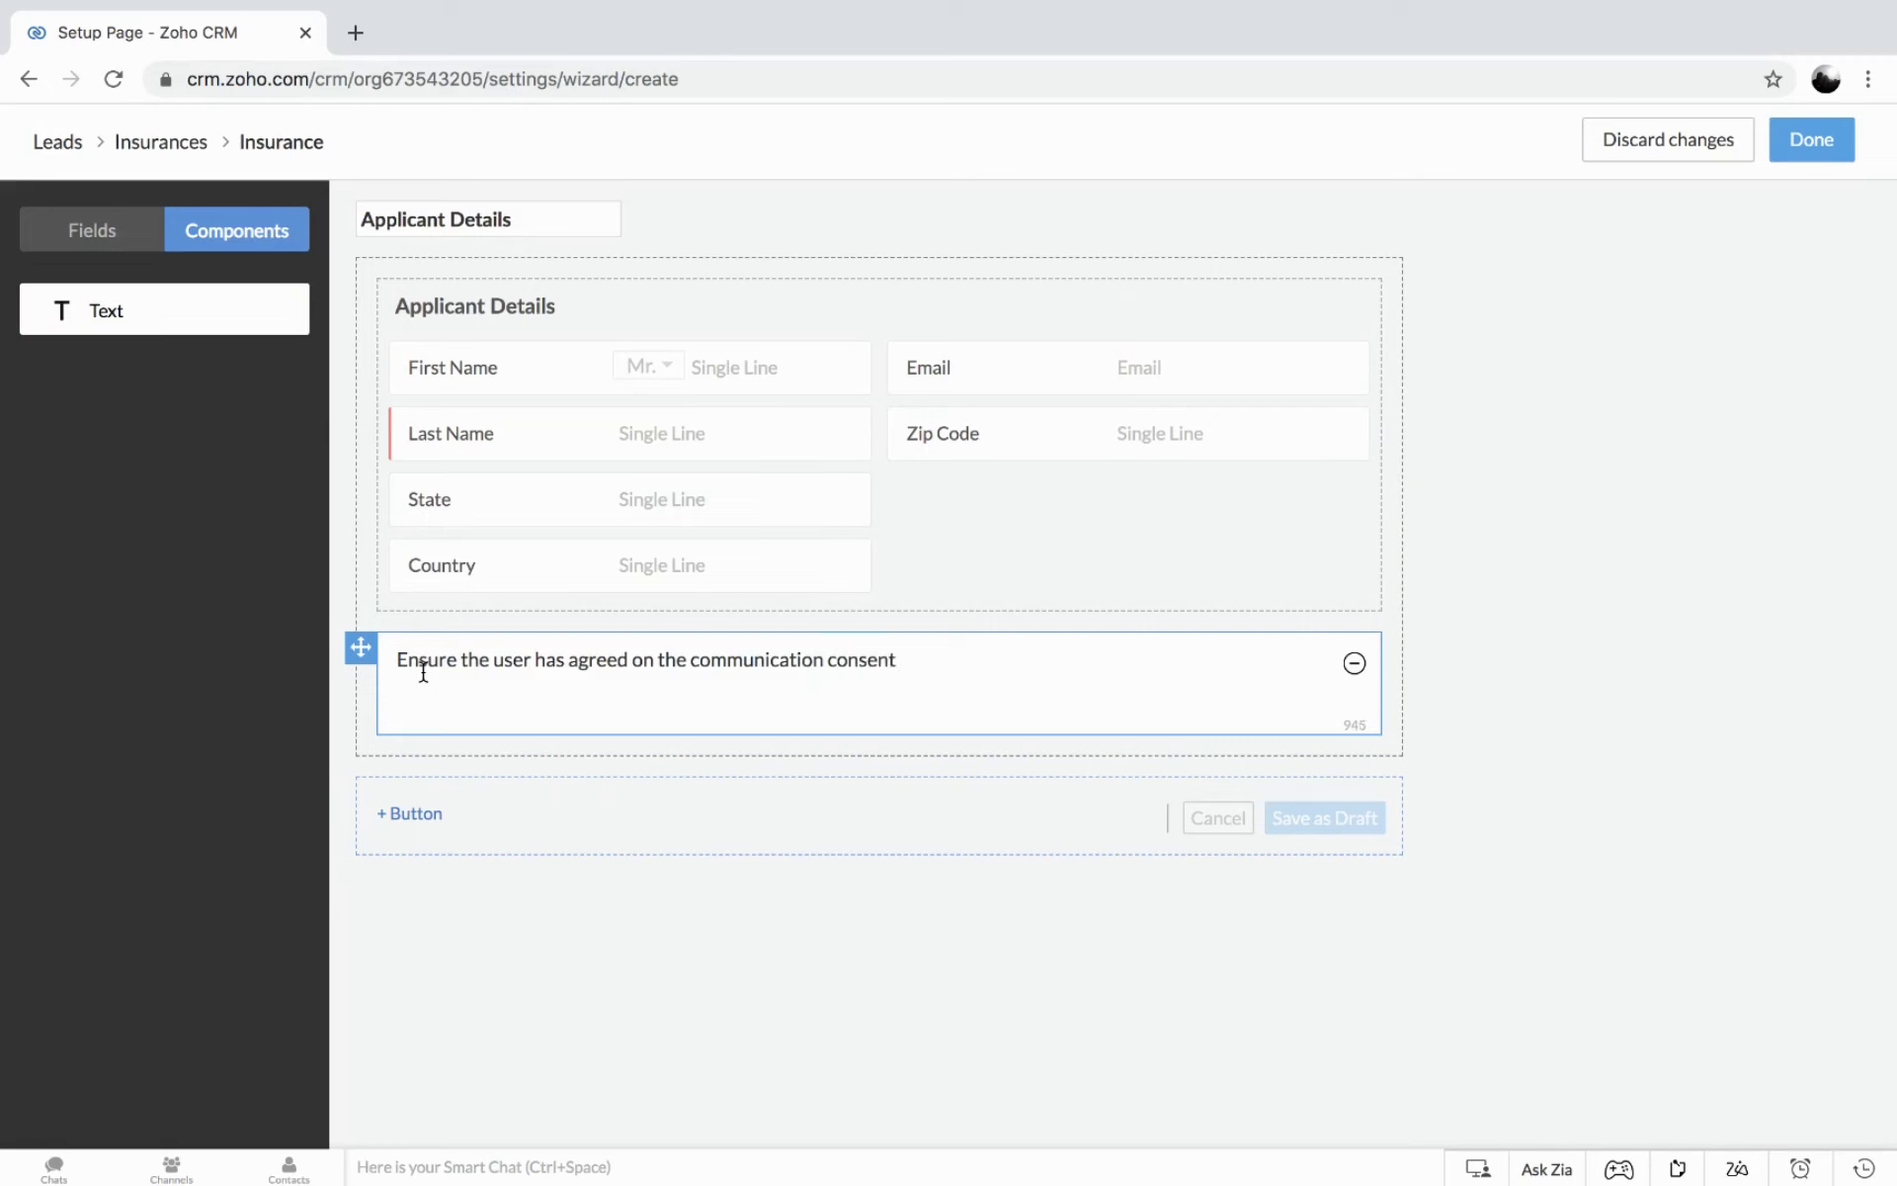
pyautogui.click(333, 780)
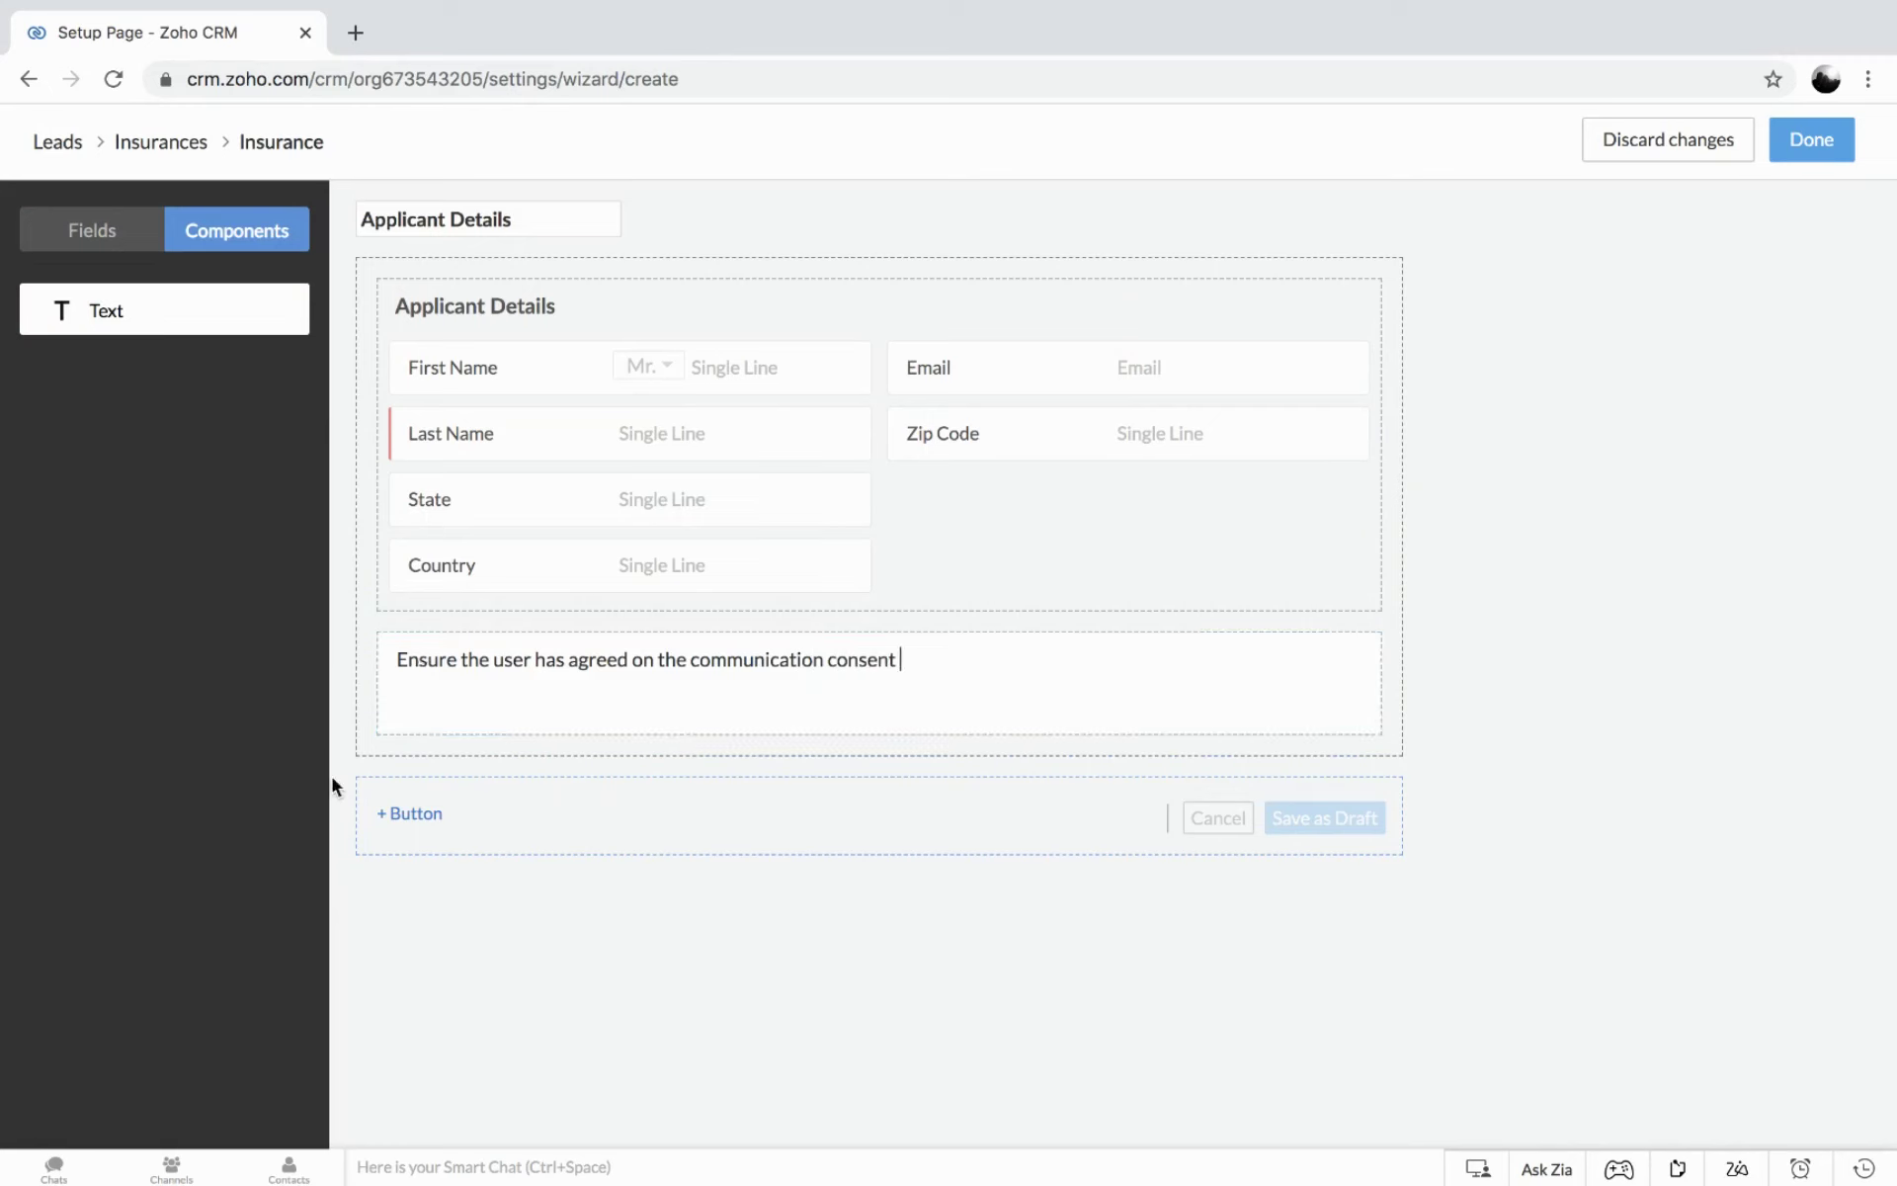
# Add a button named 'Car Insurance' and set its visibility to Hide button.
pyautogui.click(427, 816)
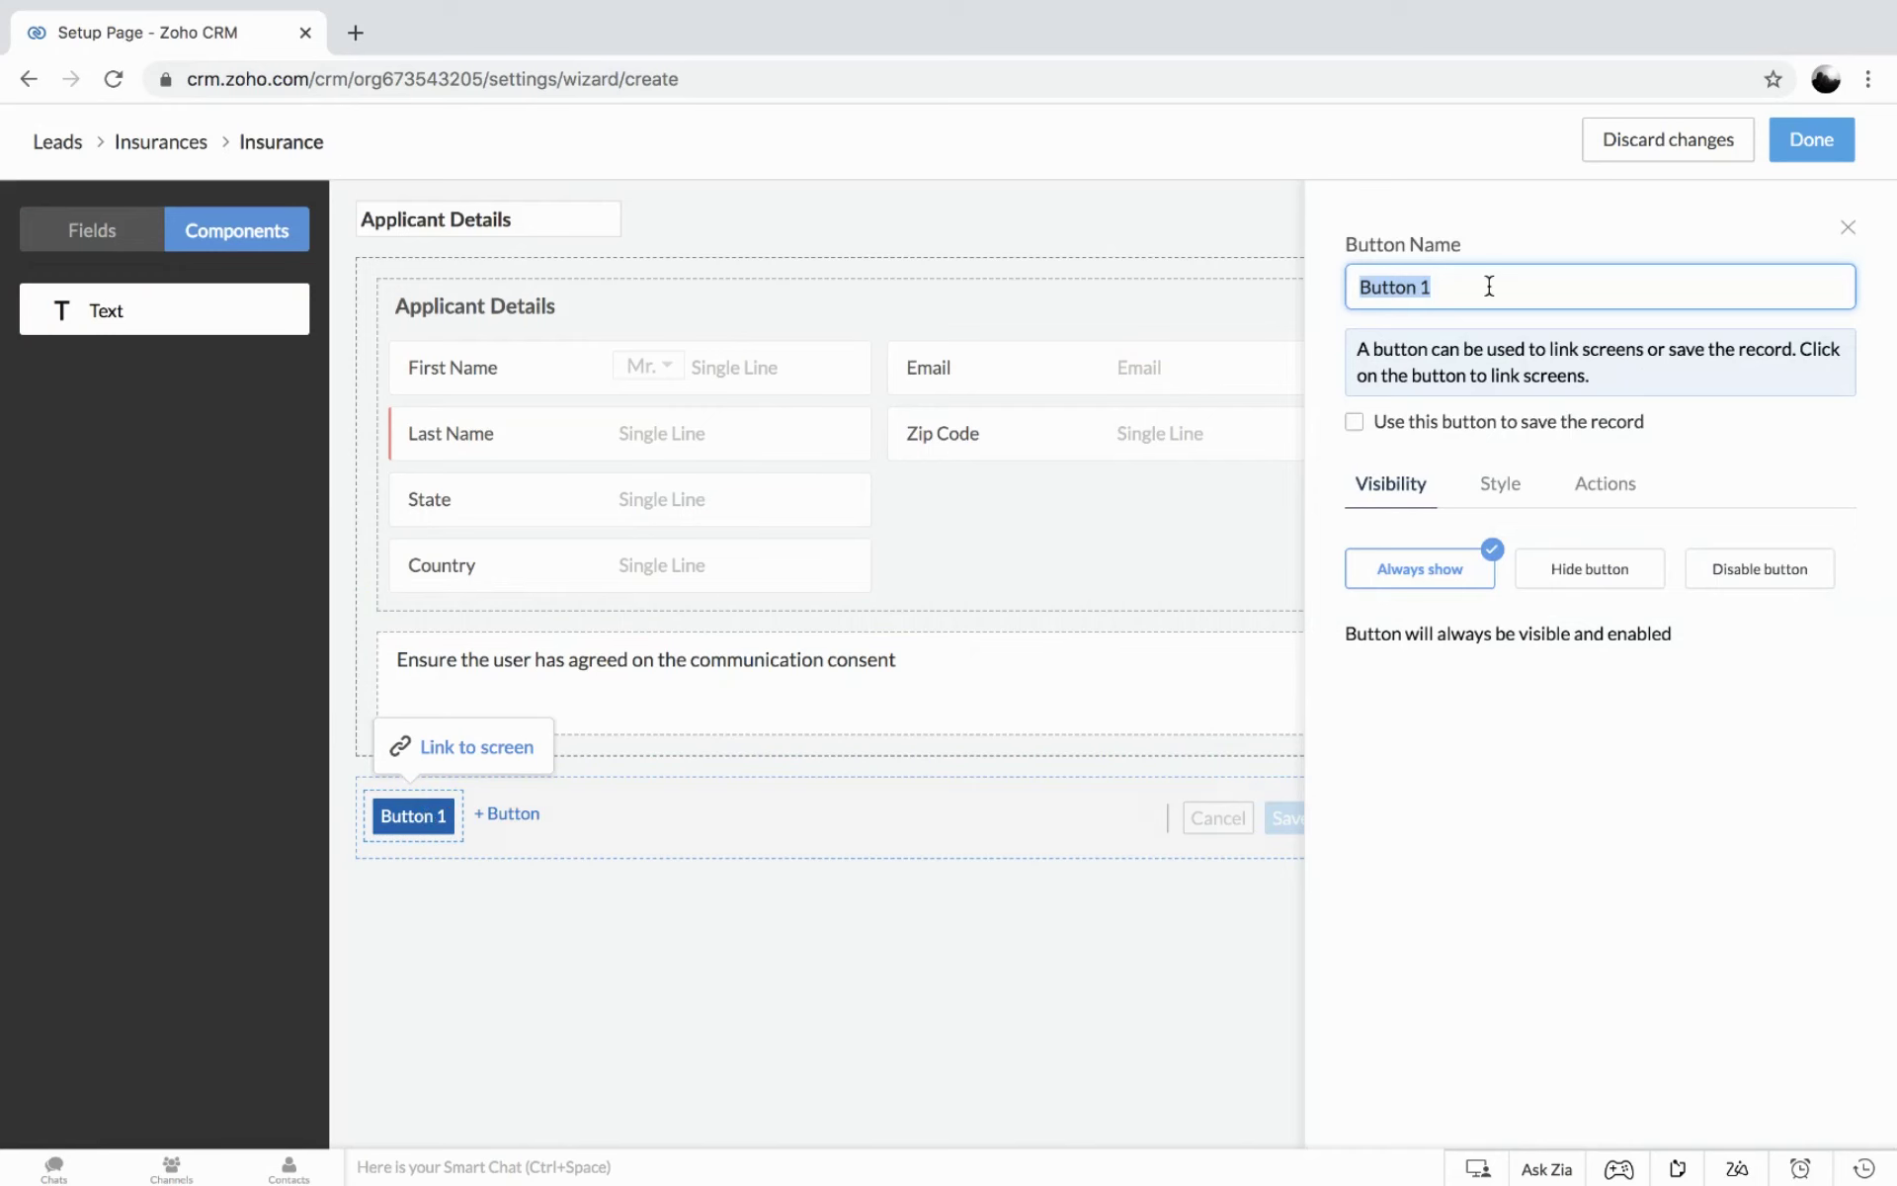
pyautogui.write('Car')
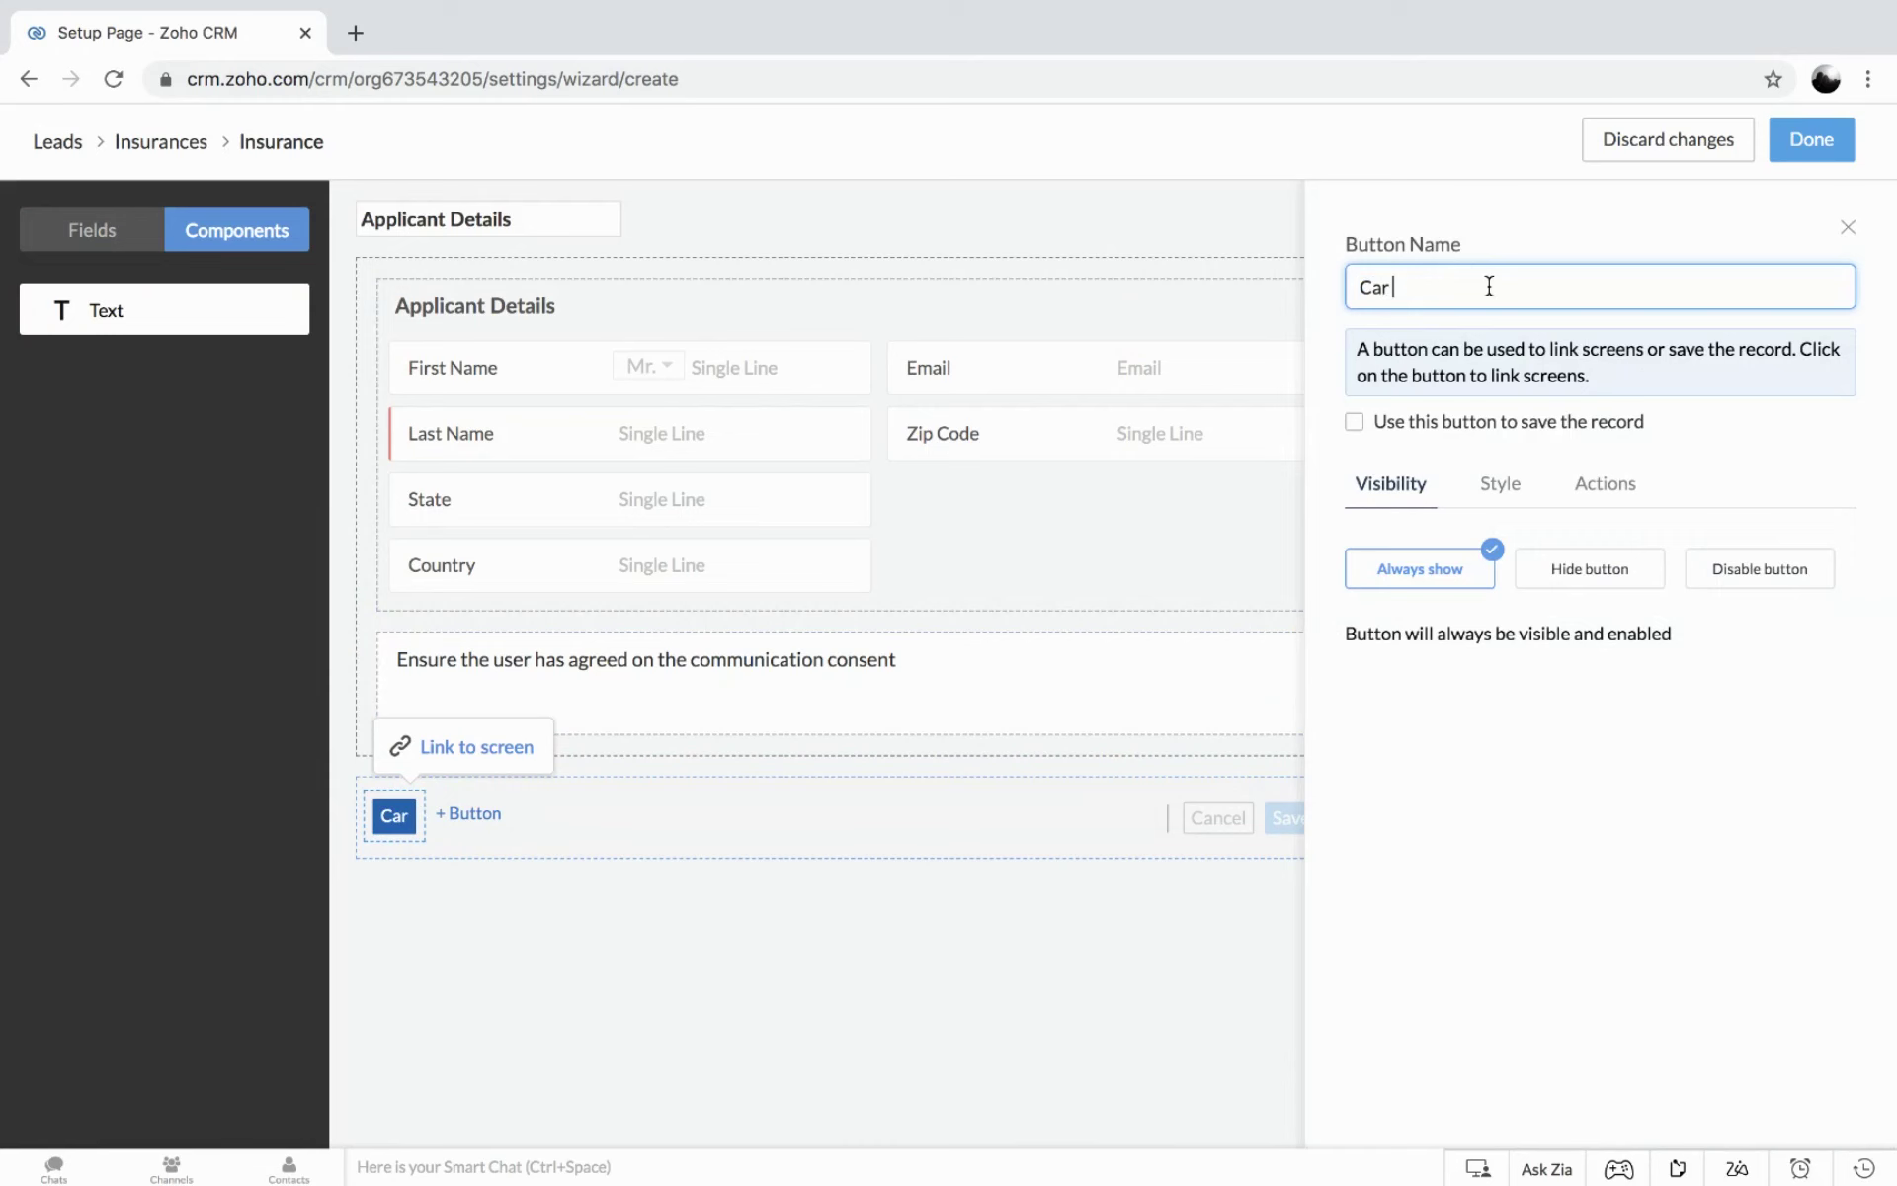
pyautogui.write(' Insura')
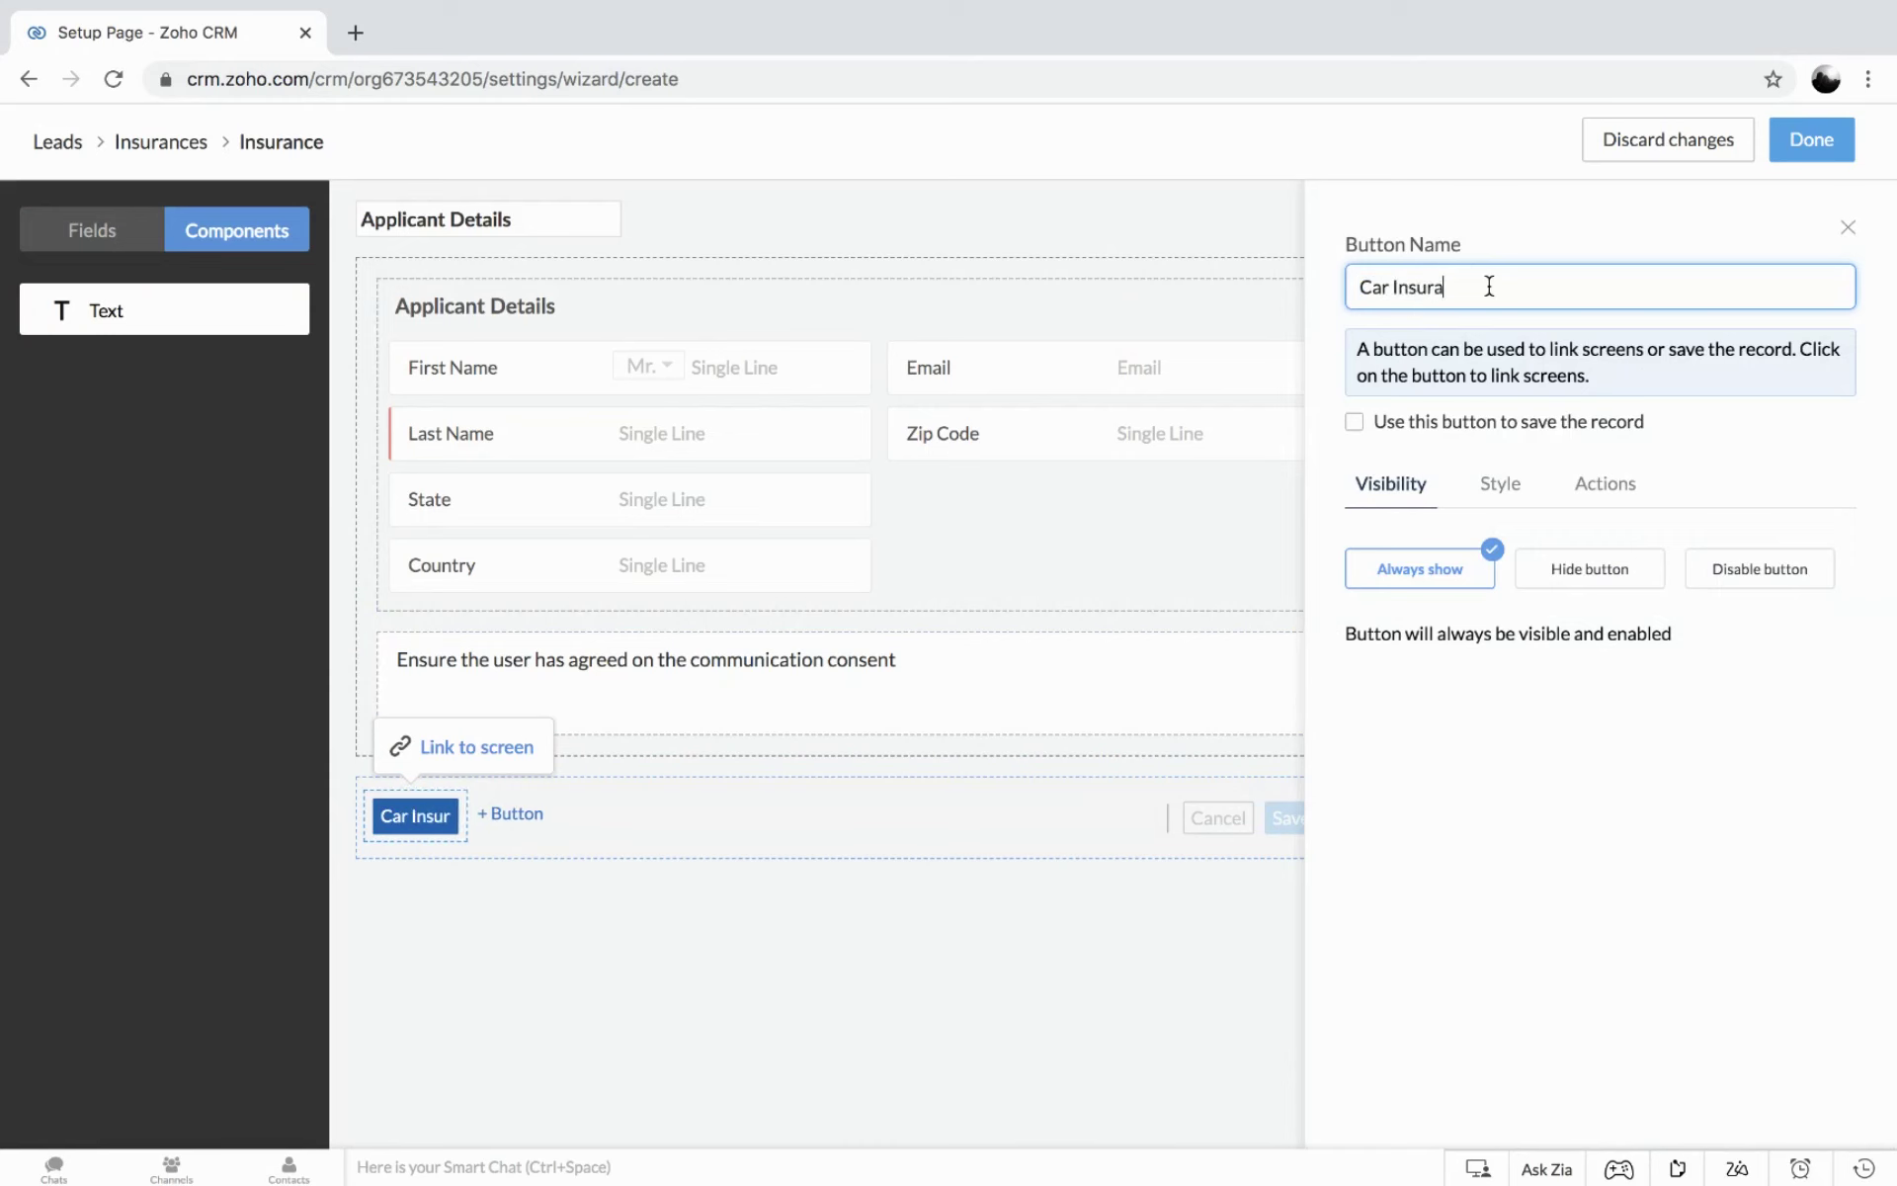
pyautogui.write('nce')
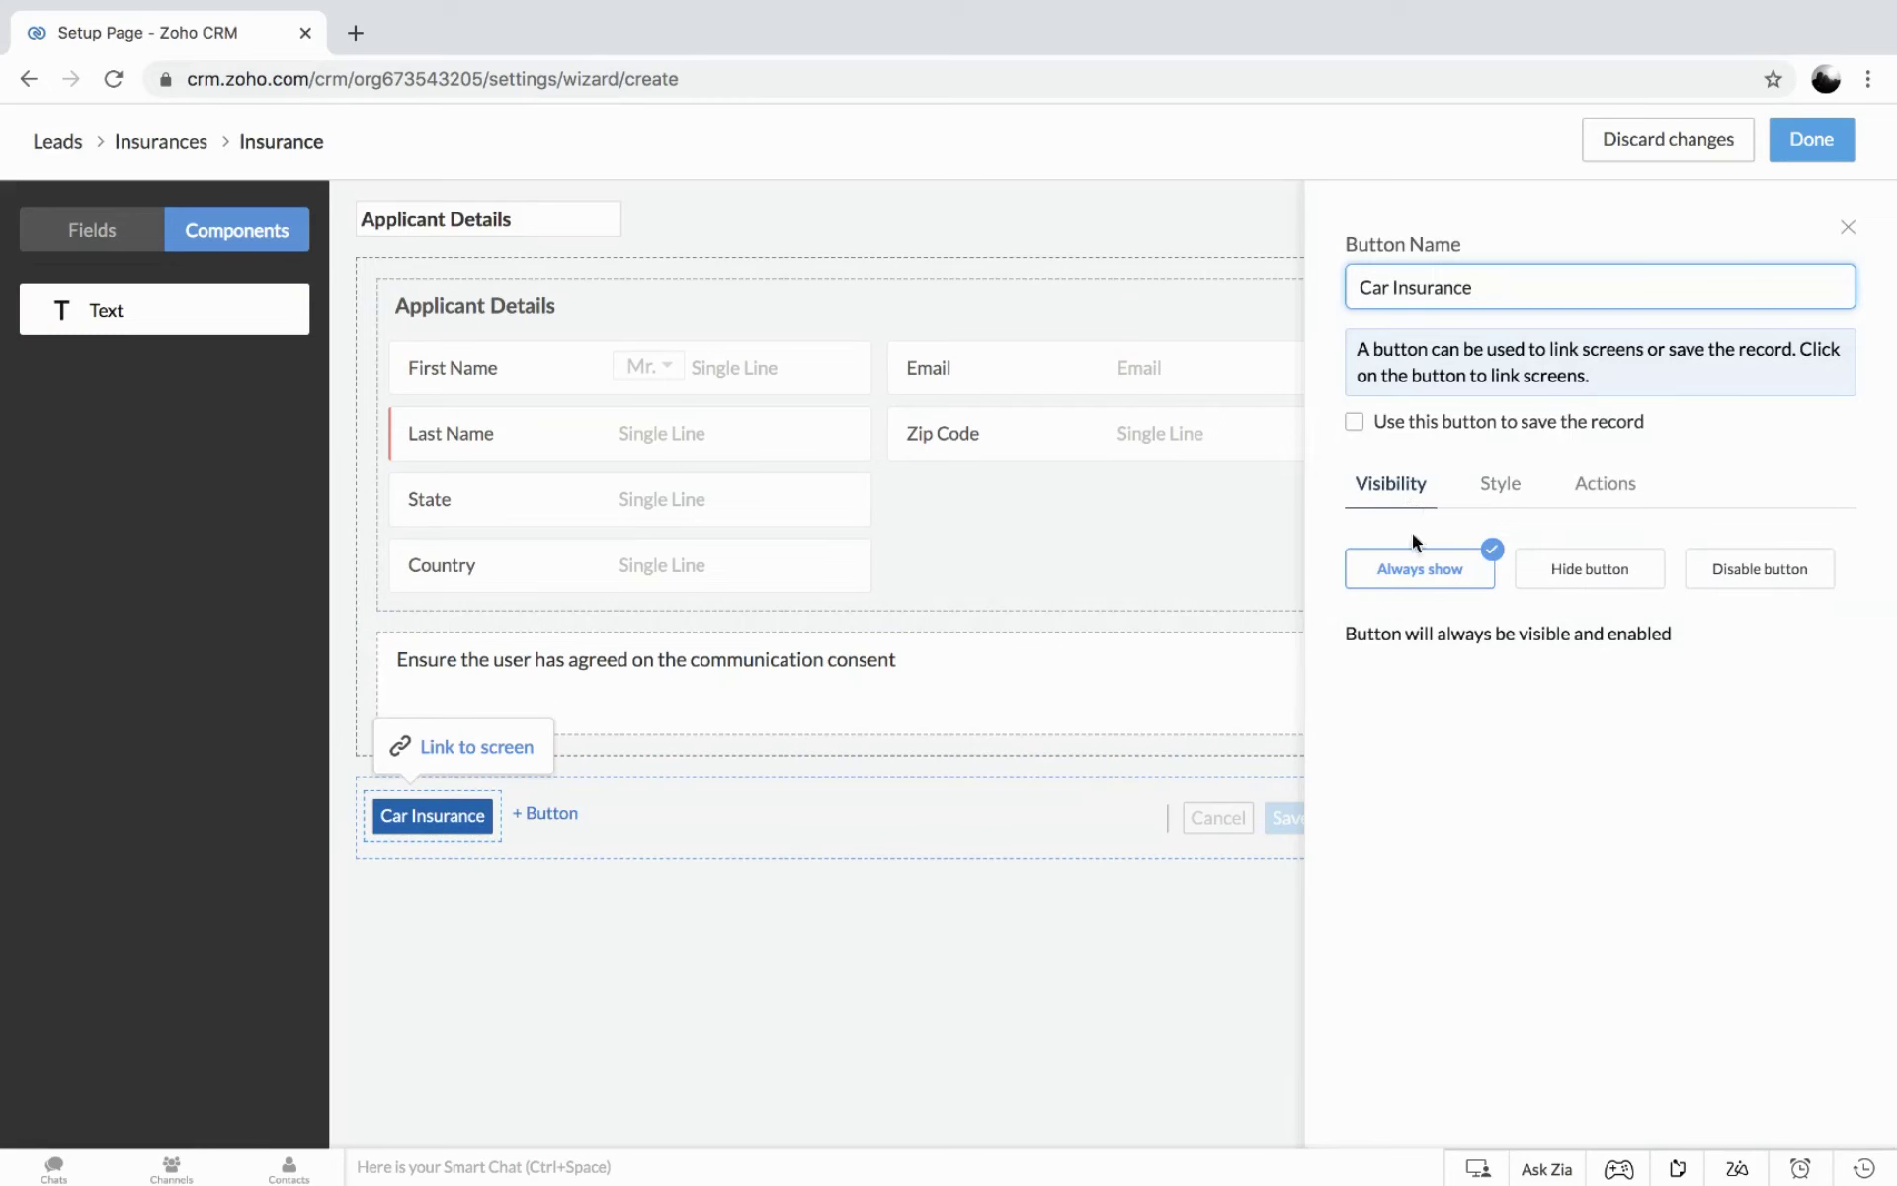
pyautogui.click(1591, 581)
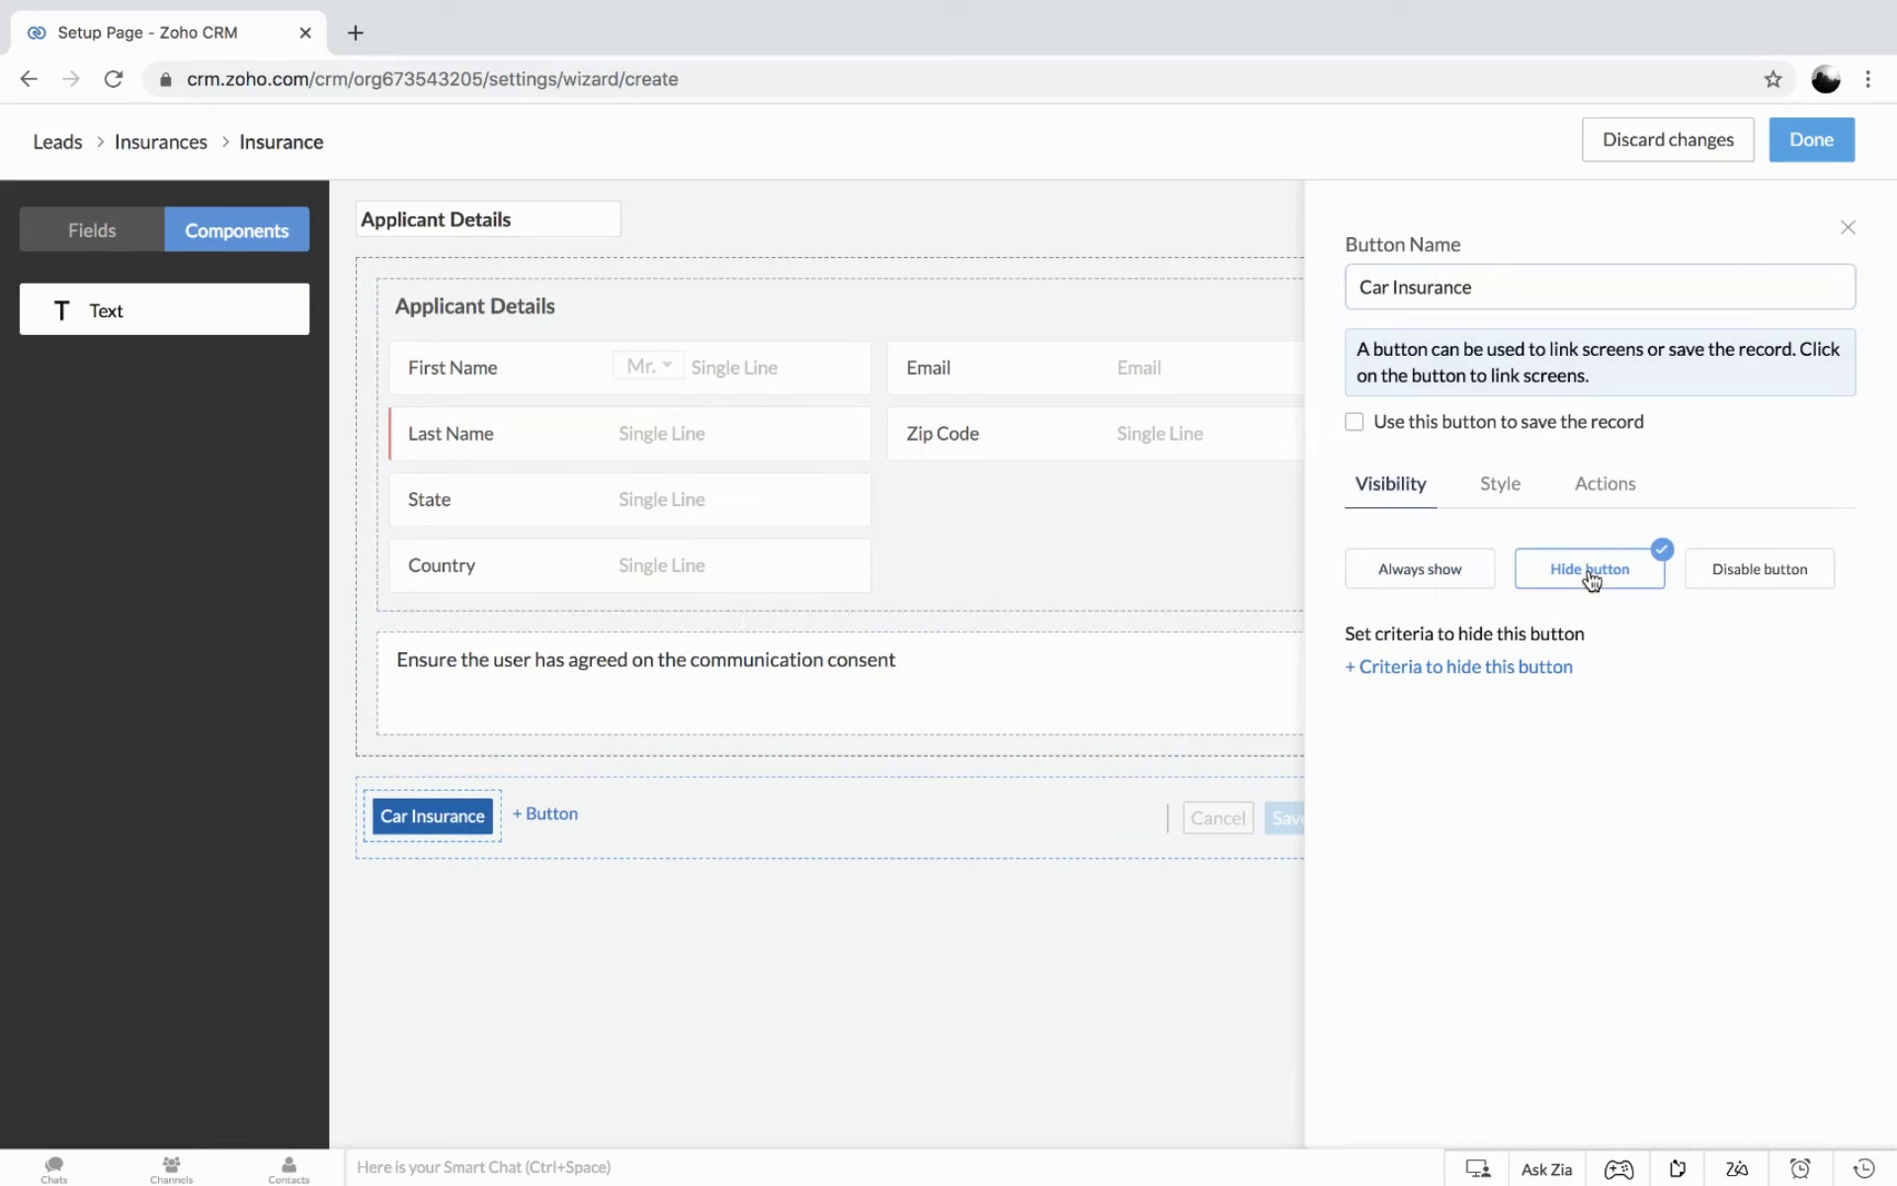
# Set the Car Insurance button to Always show after reviewing its Style and Actions options.
pyautogui.click(1432, 578)
pyautogui.click(1500, 485)
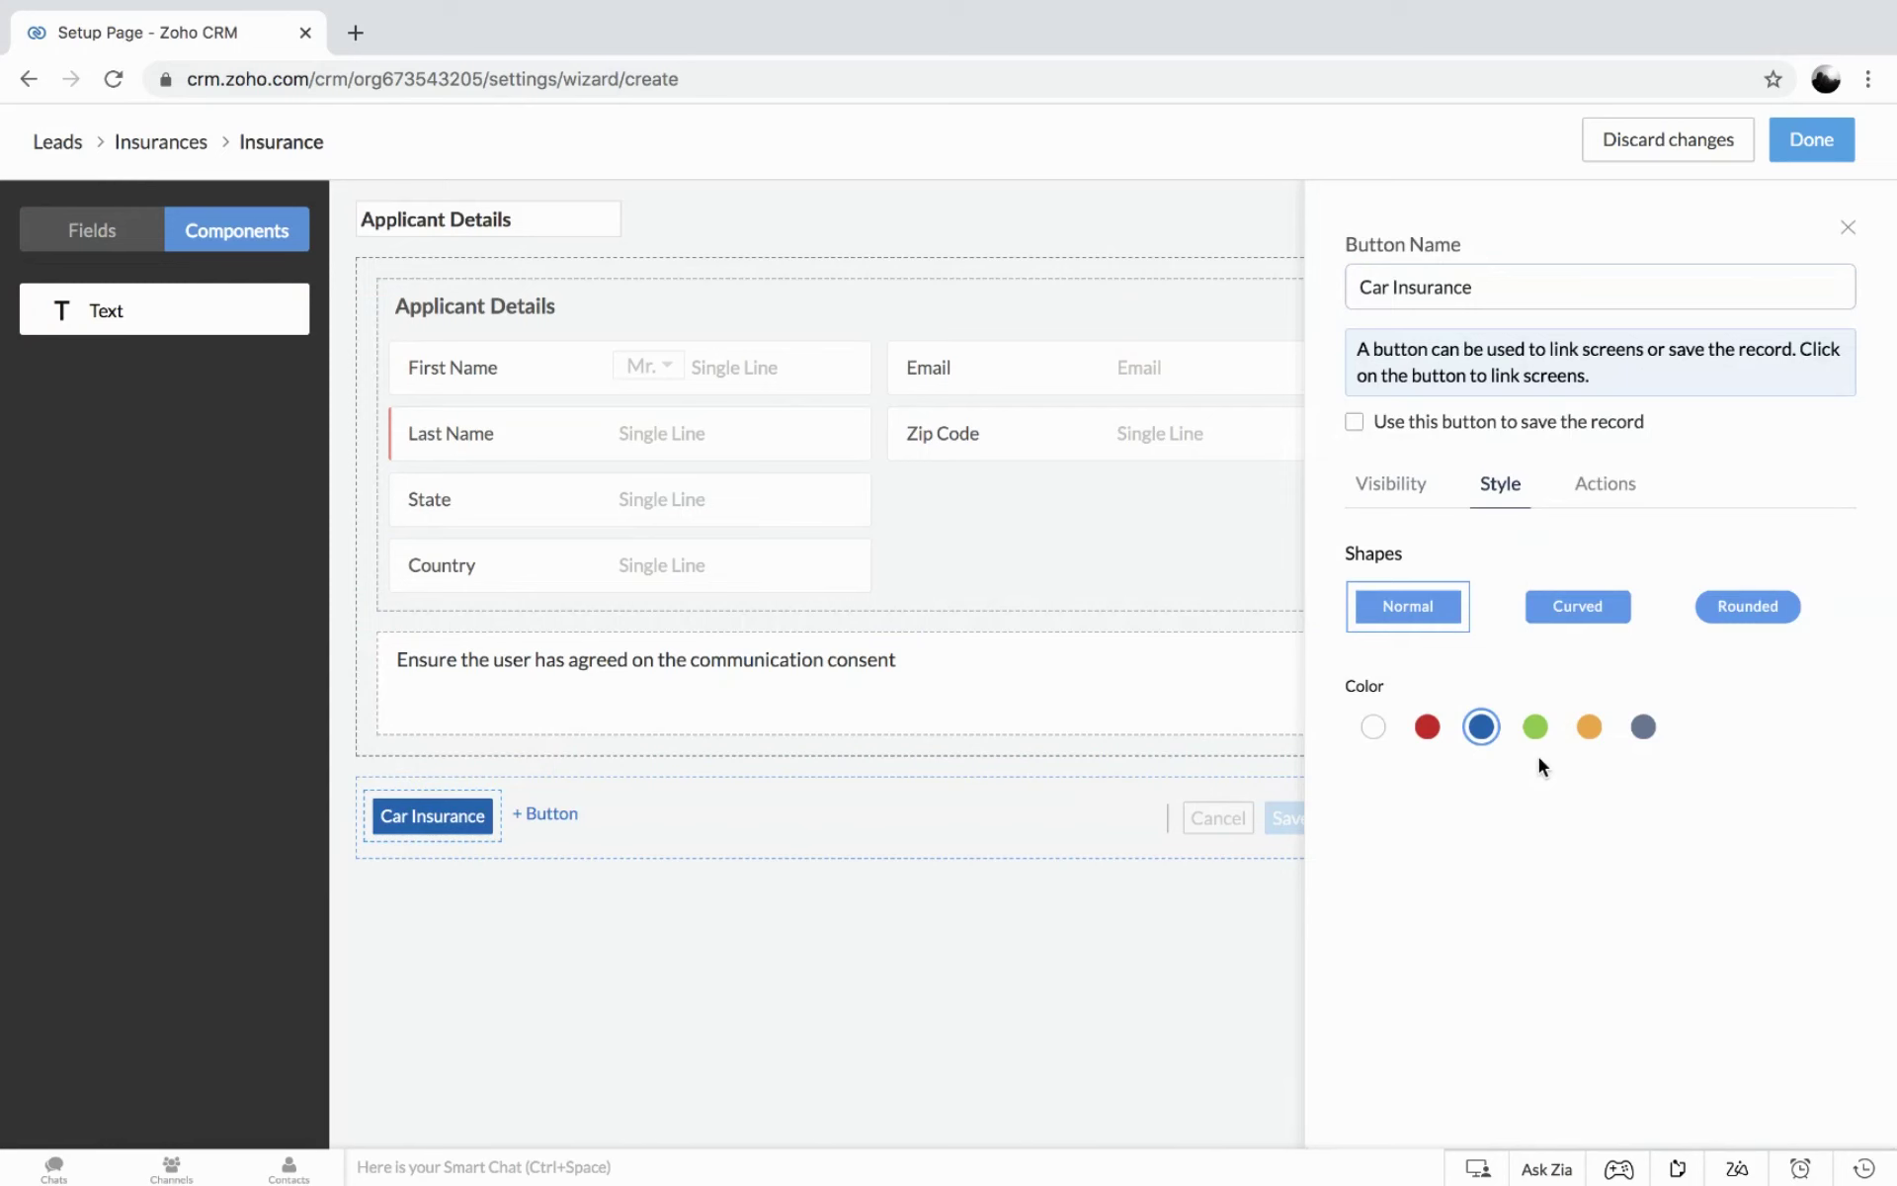
pyautogui.click(1601, 488)
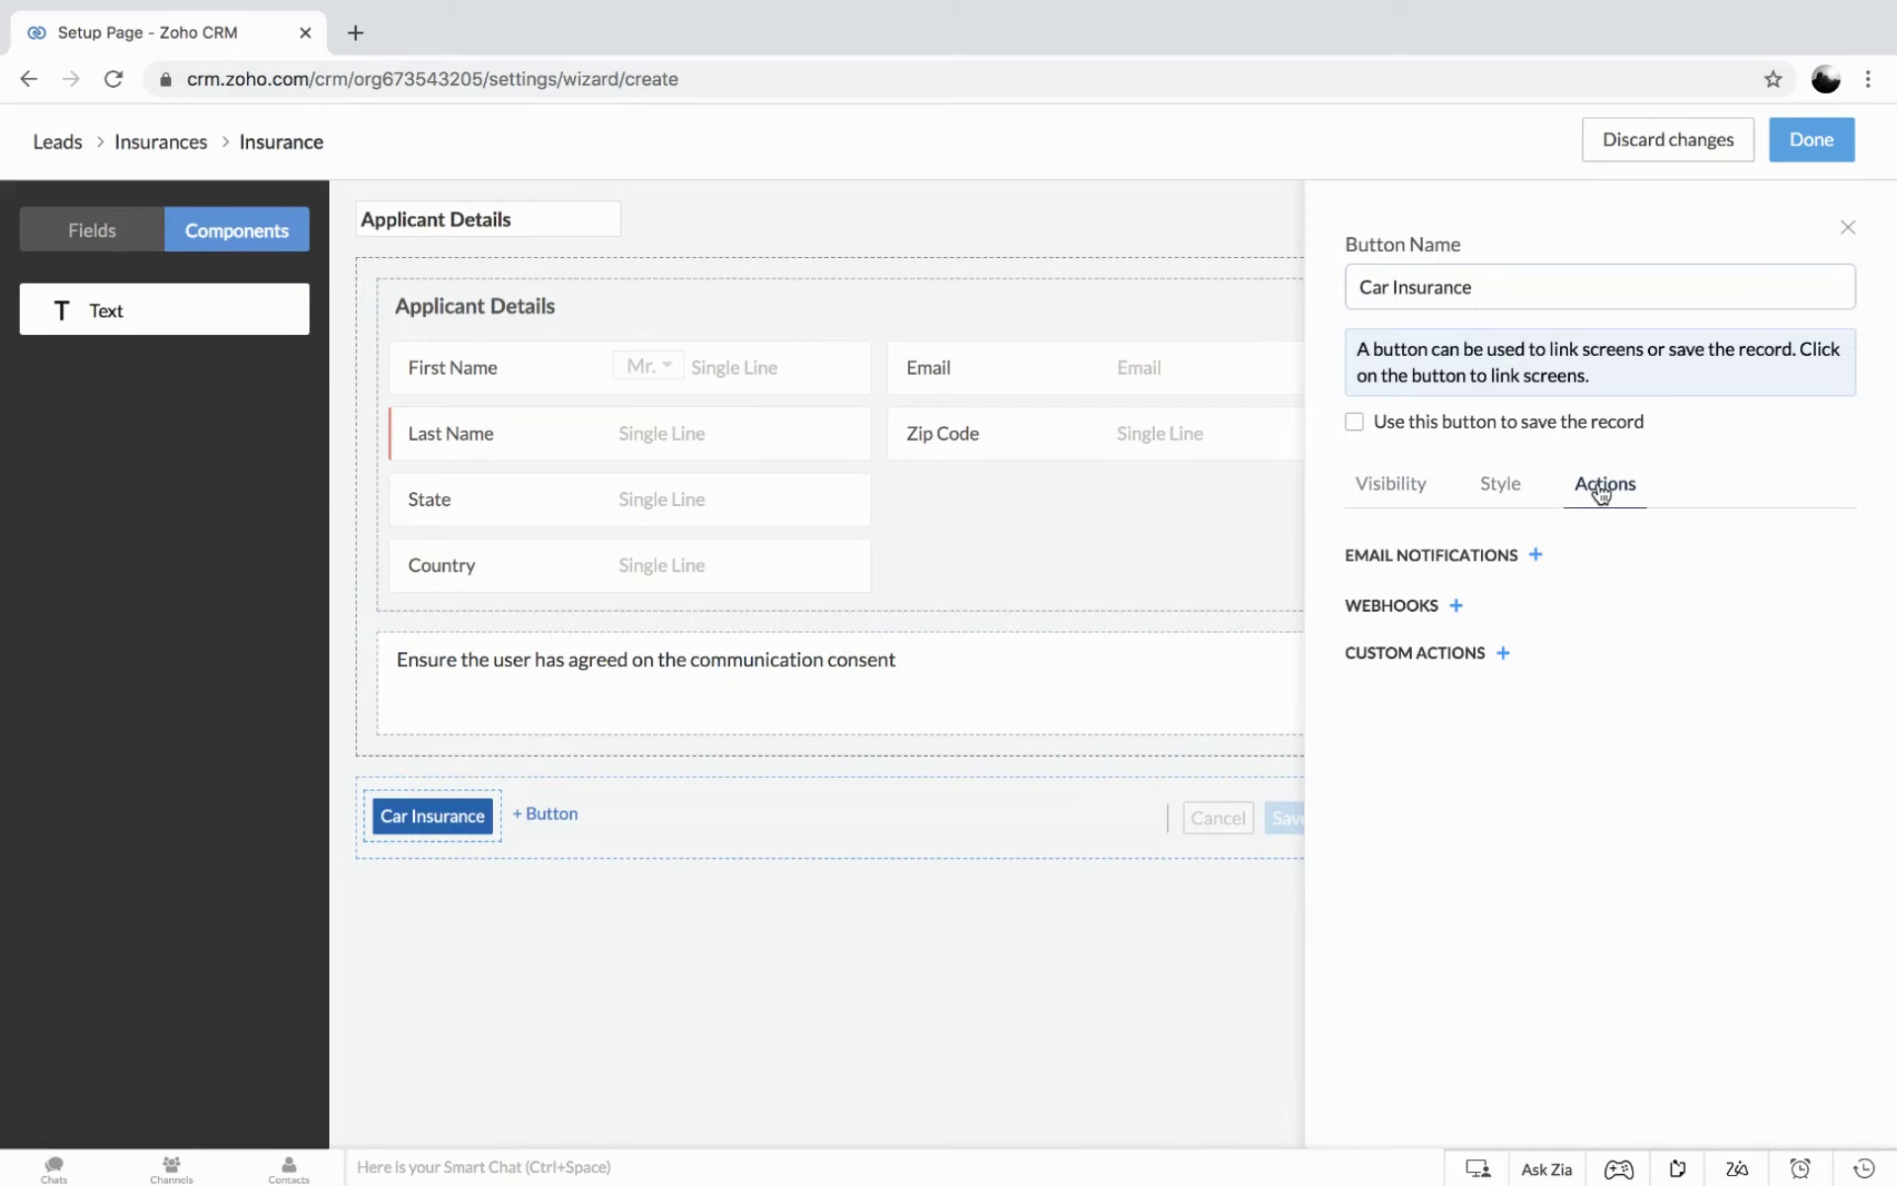
pyautogui.click(1394, 489)
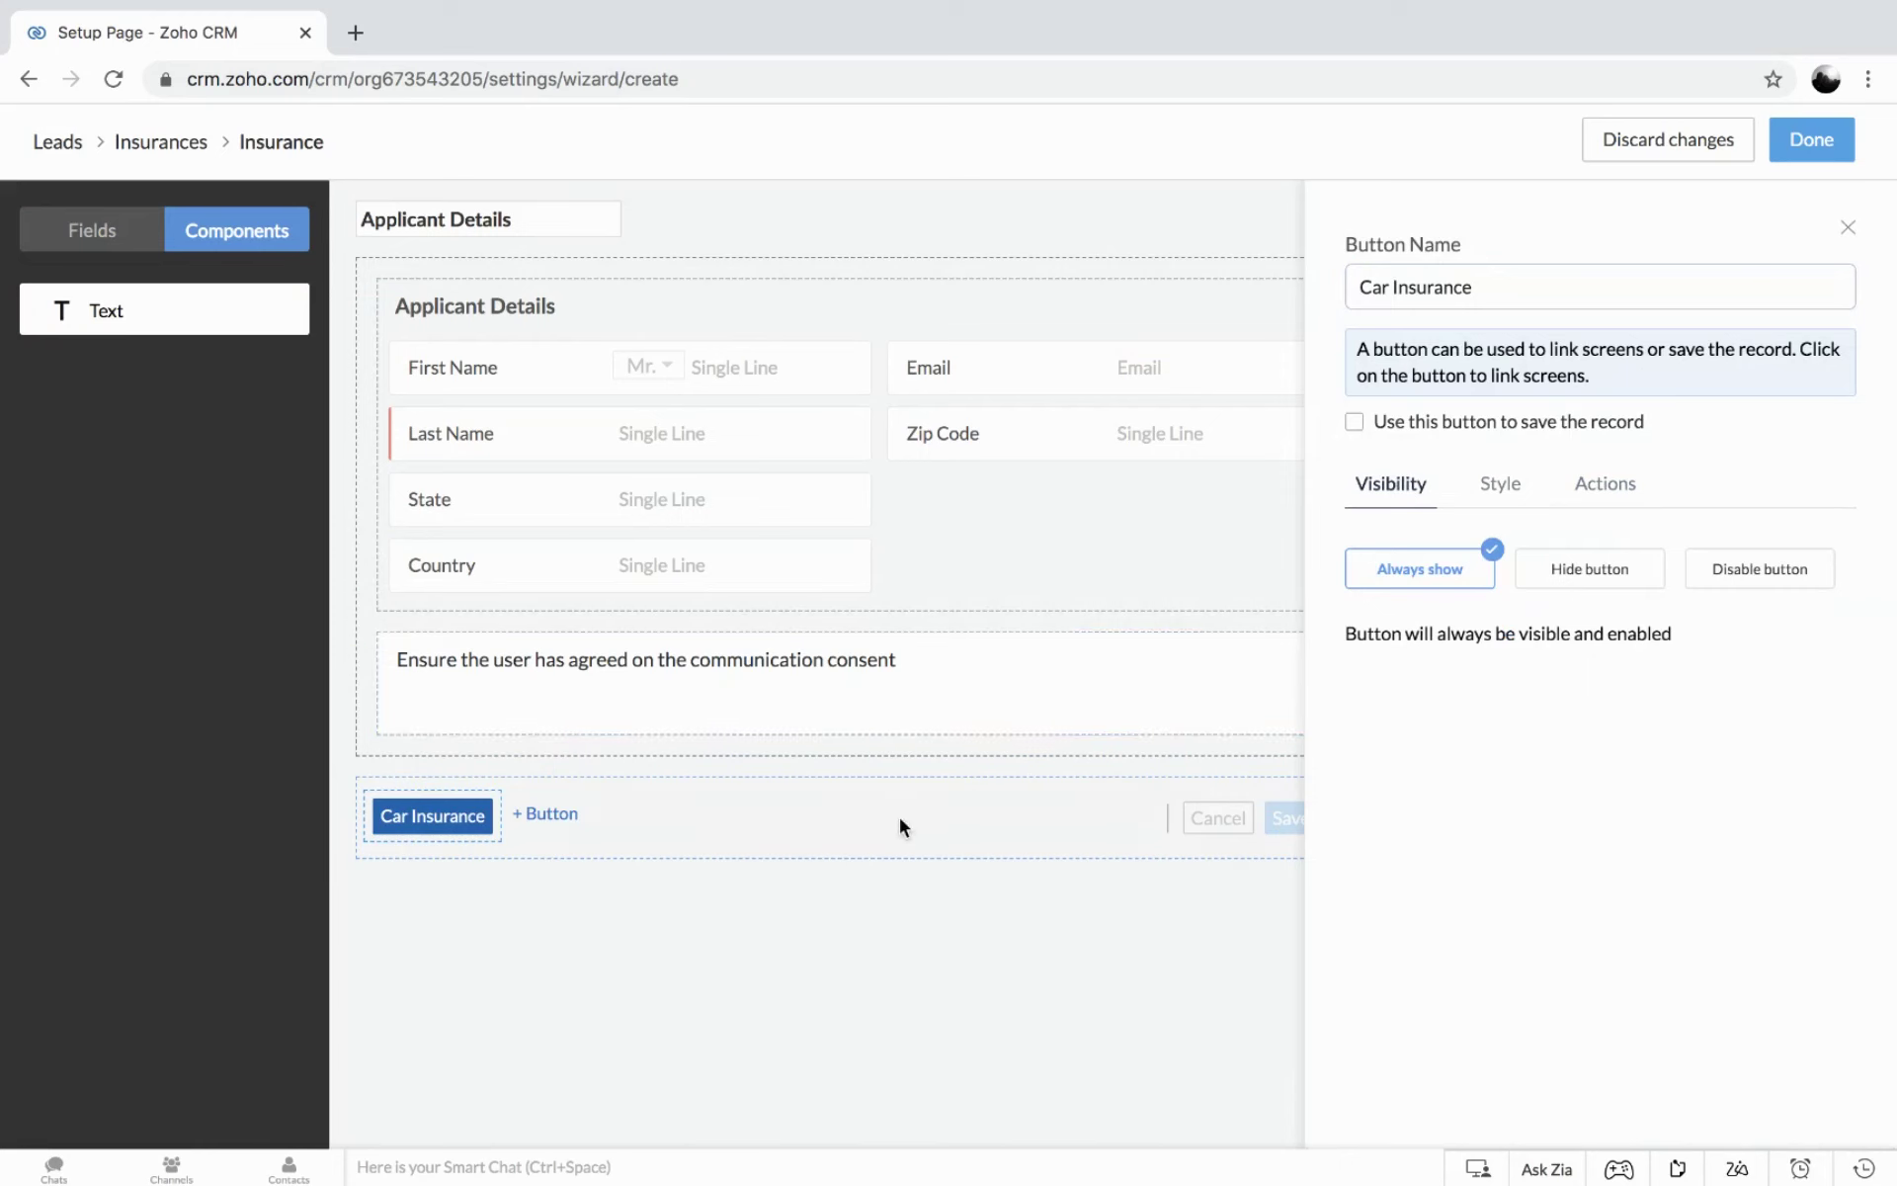
# Add a second button named 'Health Insurance' beside Car Insurance.
pyautogui.click(542, 813)
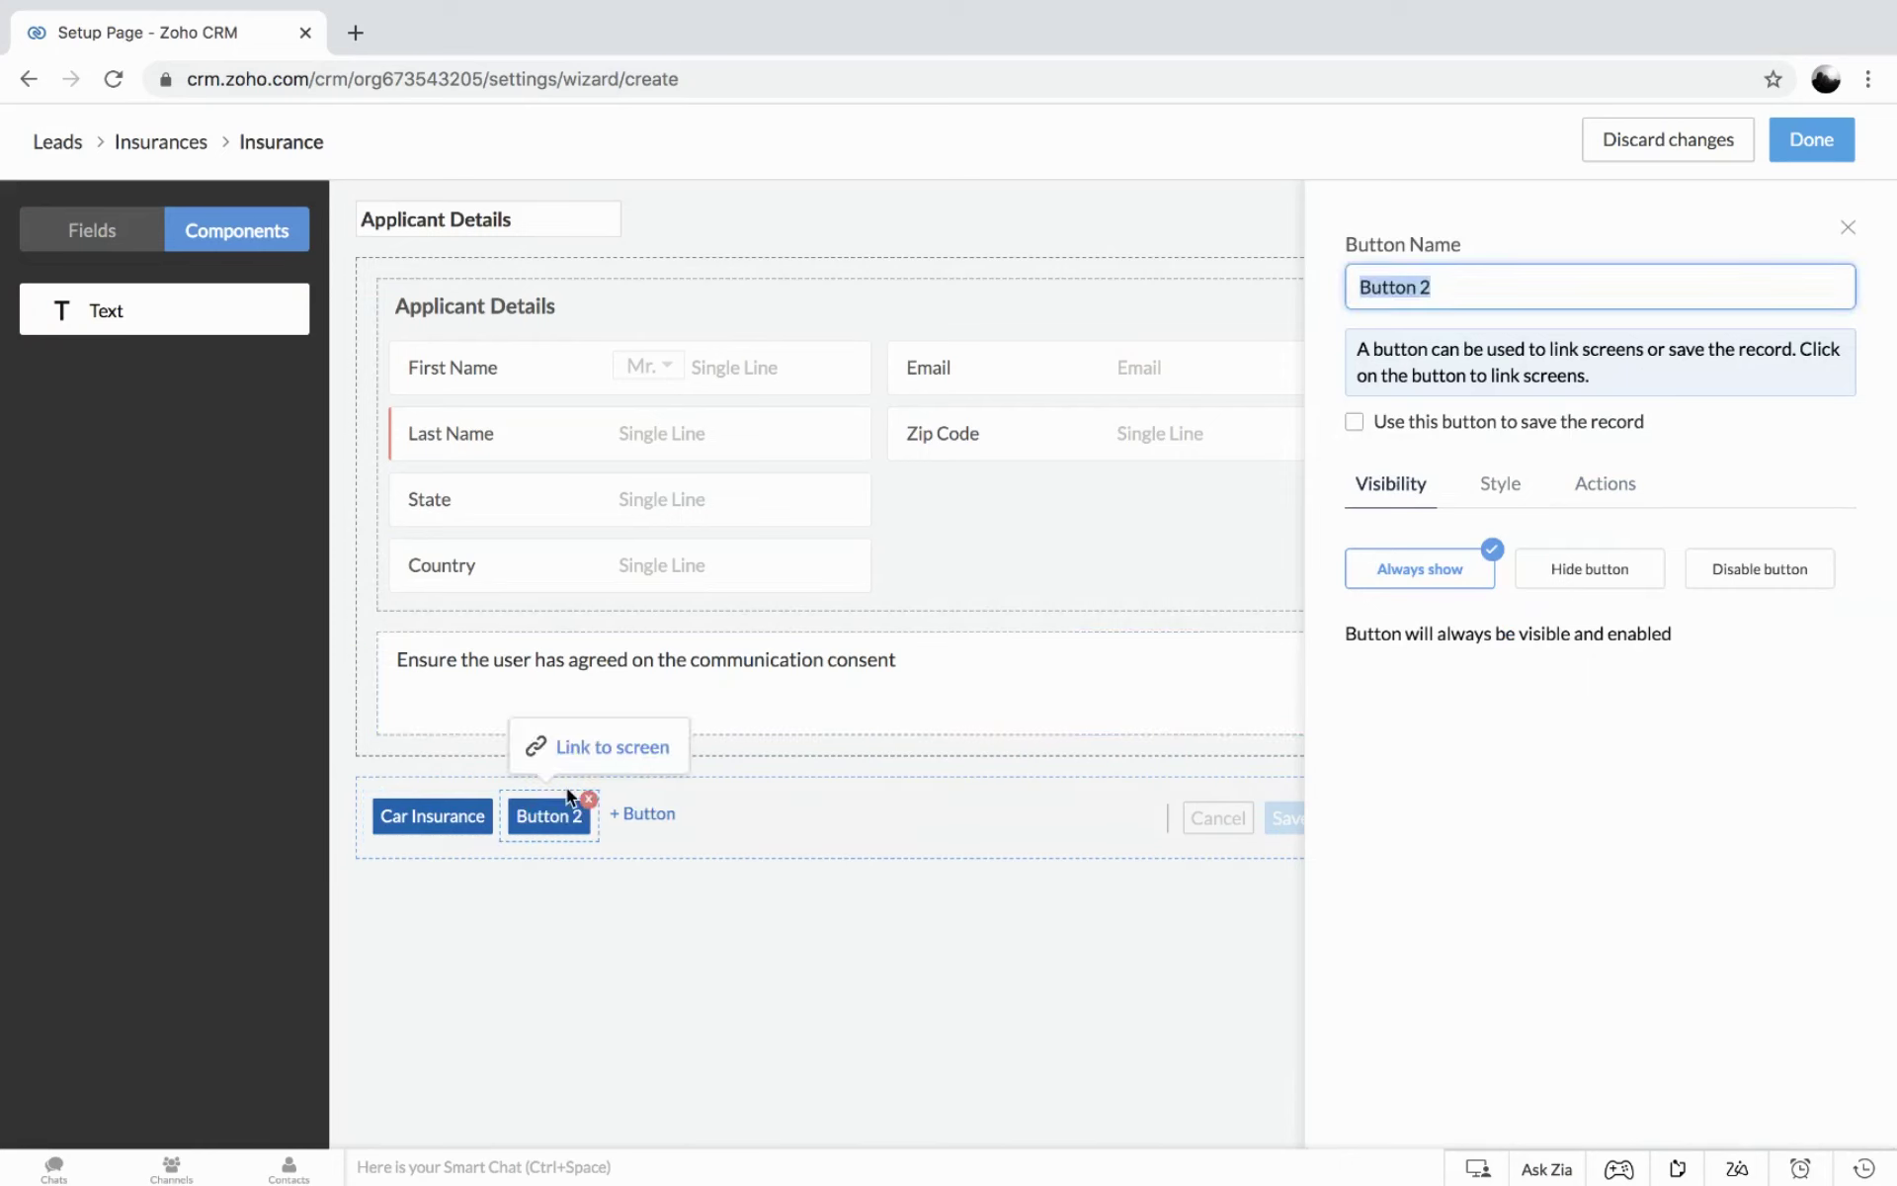
pyautogui.write('Health')
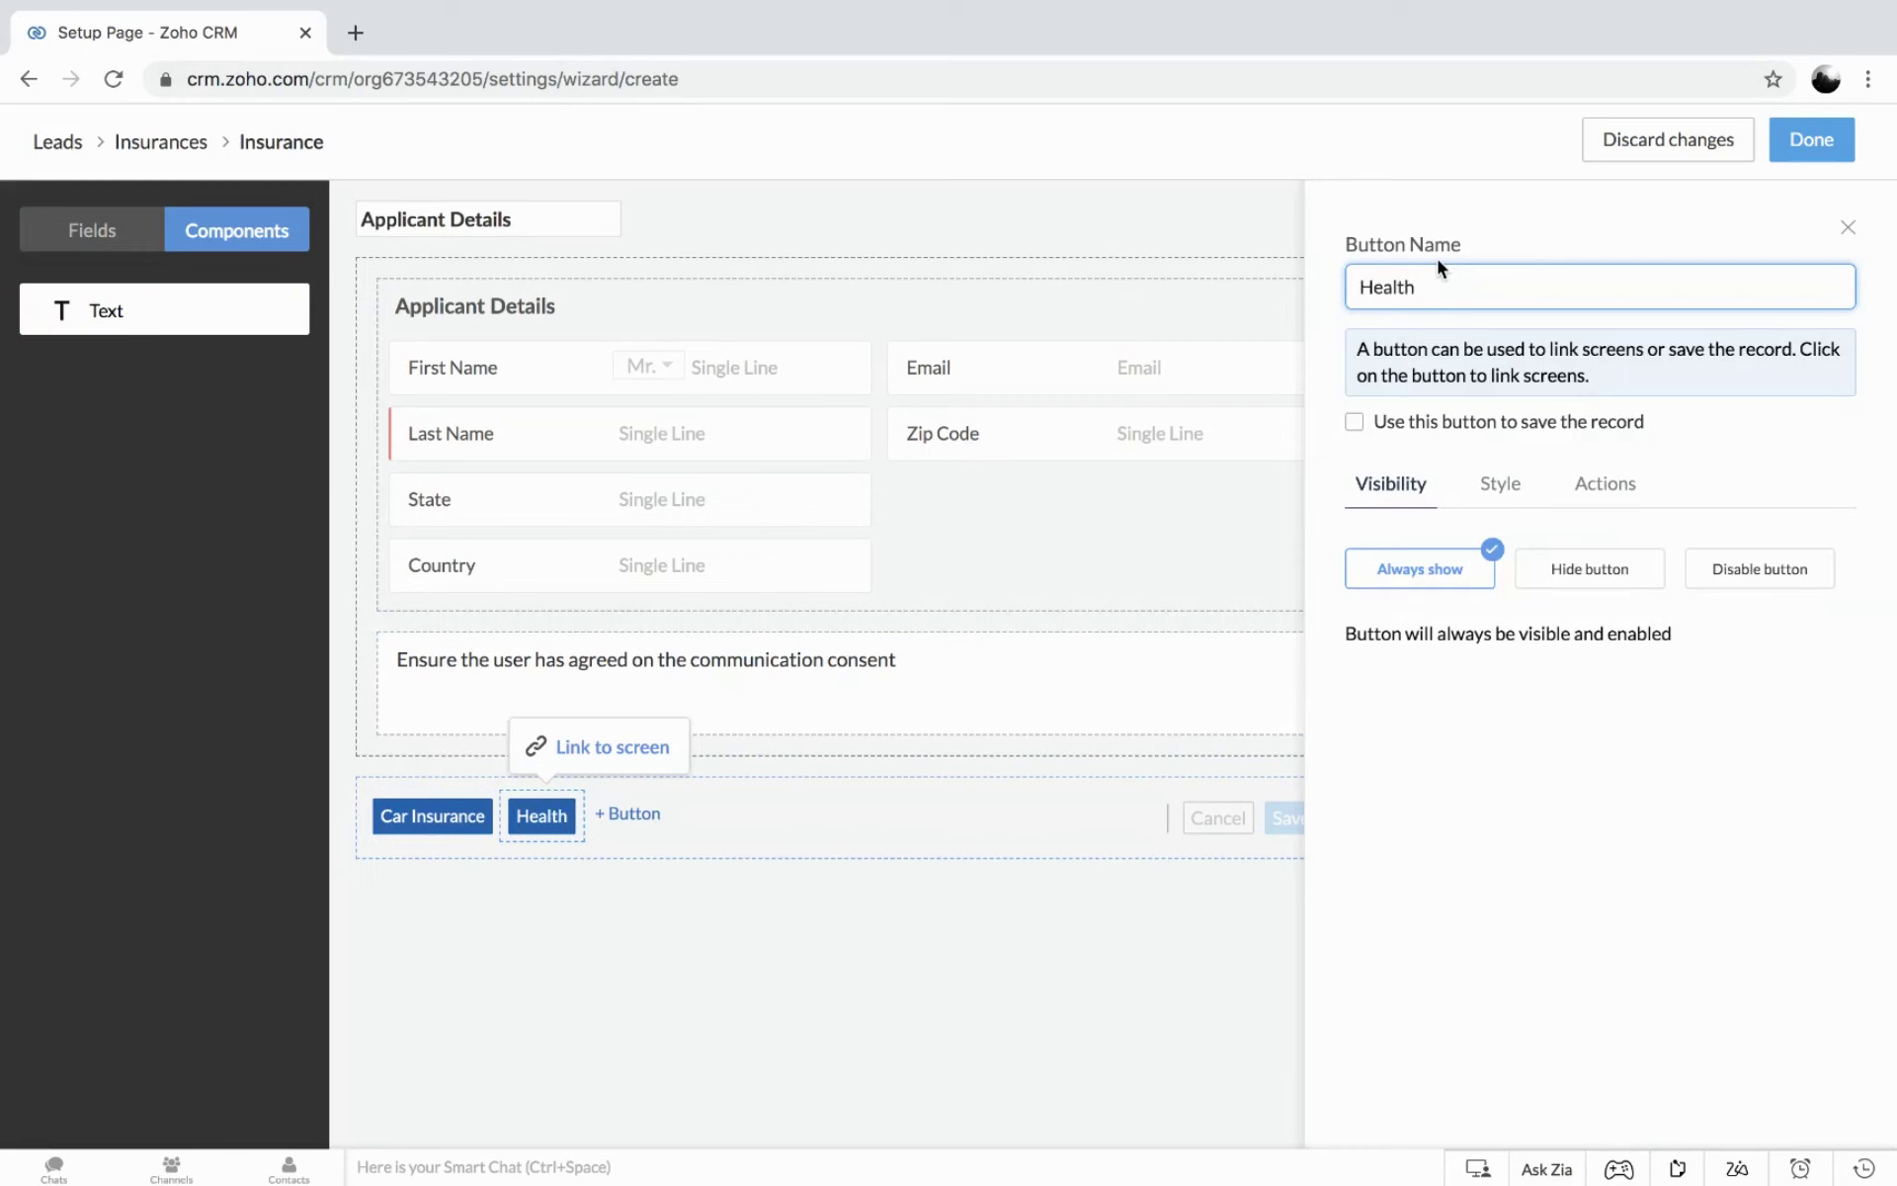
pyautogui.write(' Insurance')
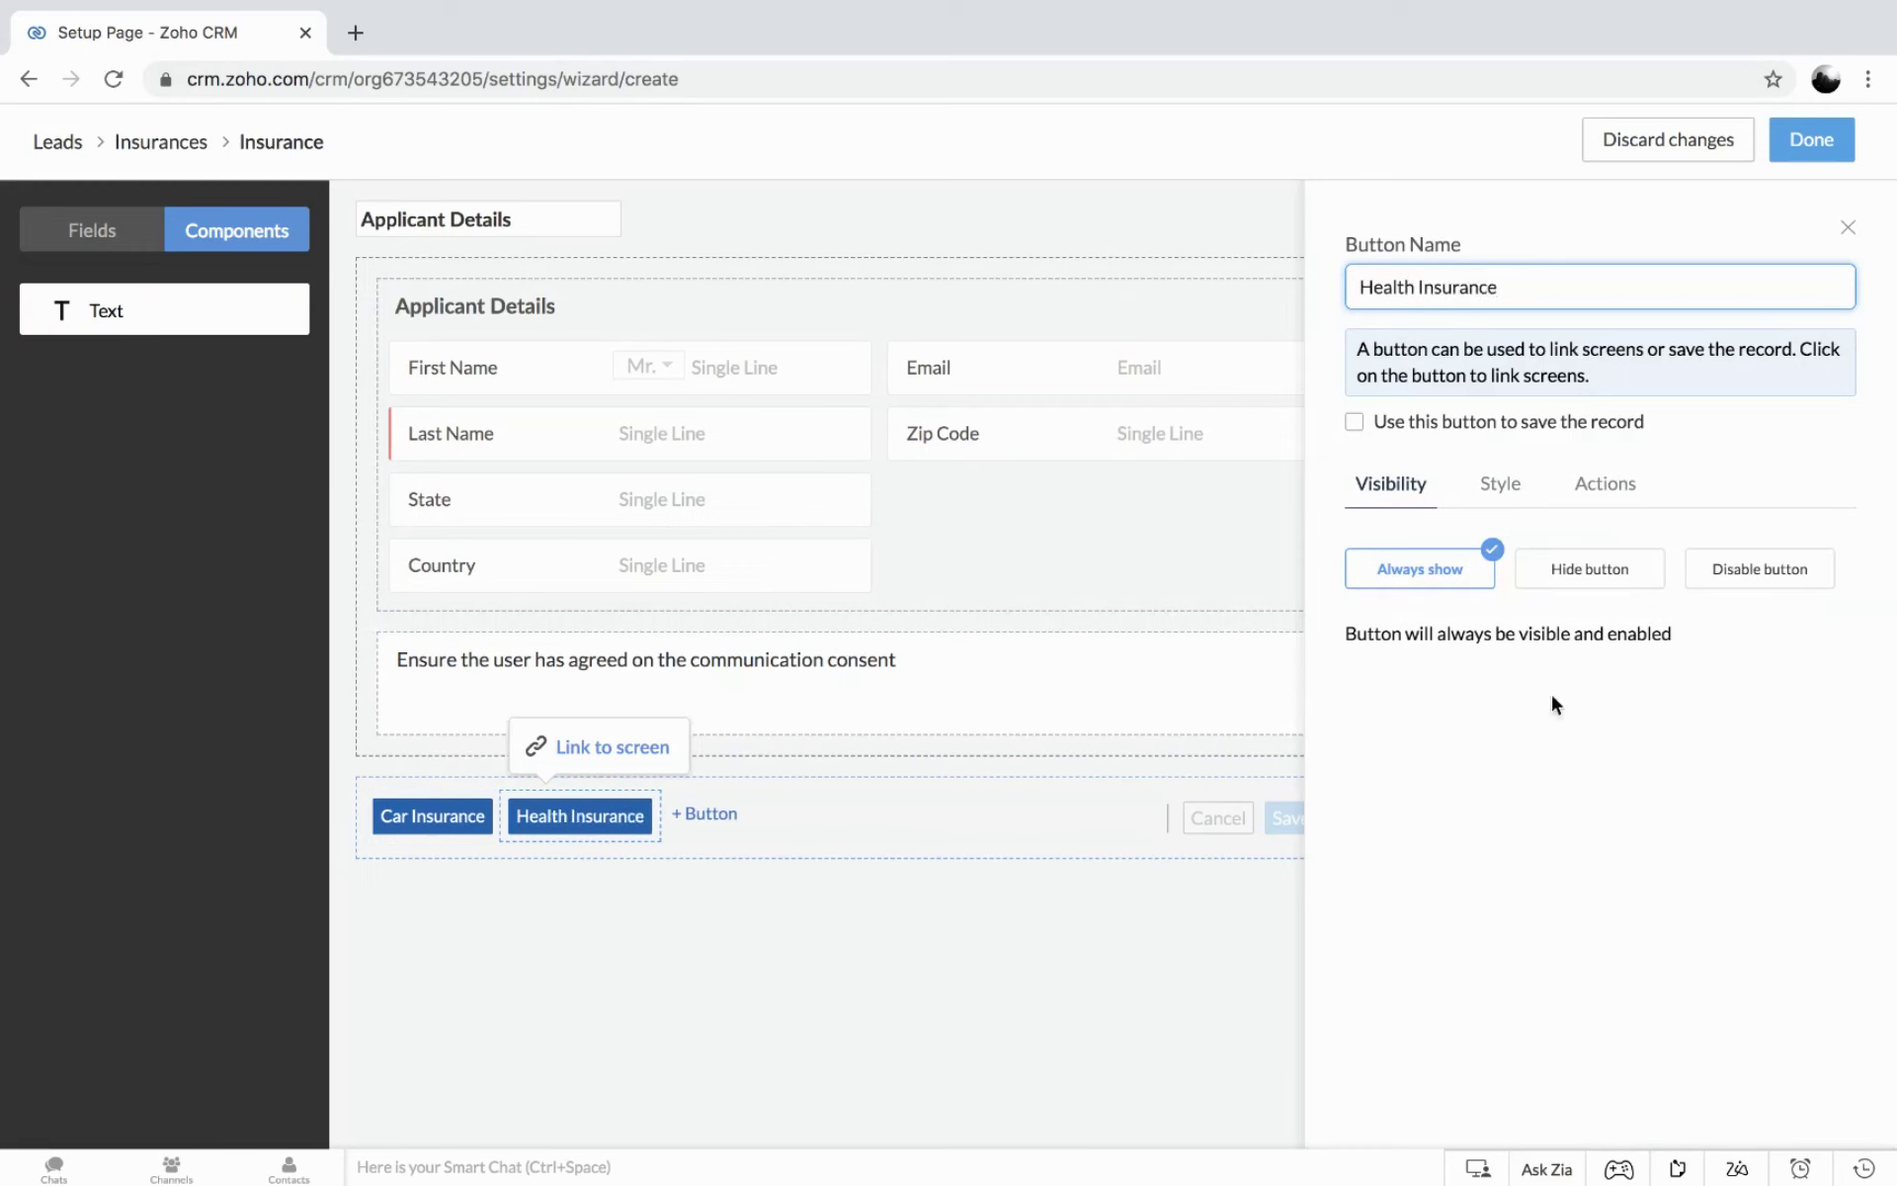
pyautogui.click(1848, 228)
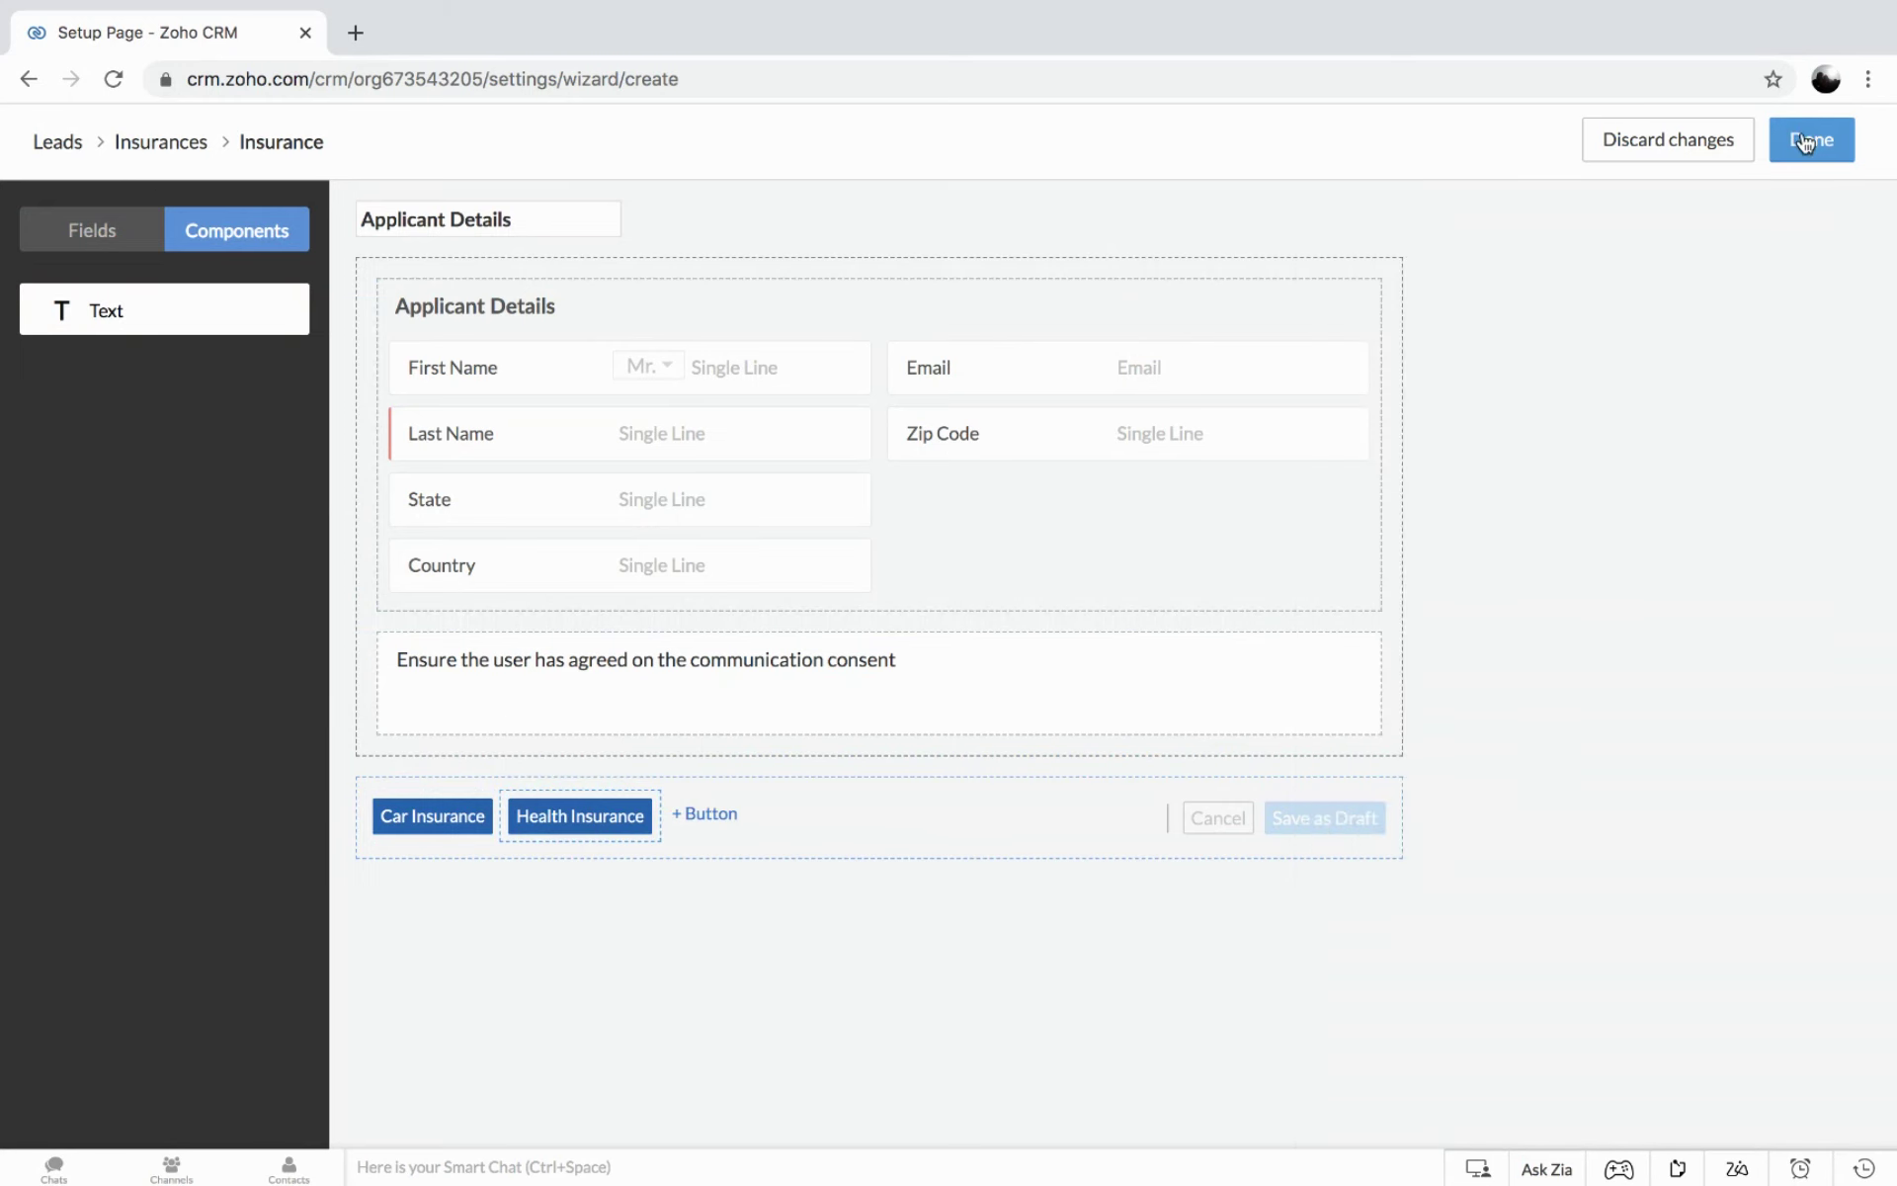
# Finish the screen, move Applicant Details to the upper left of the flow, and create Screen 2.
pyautogui.click(1805, 143)
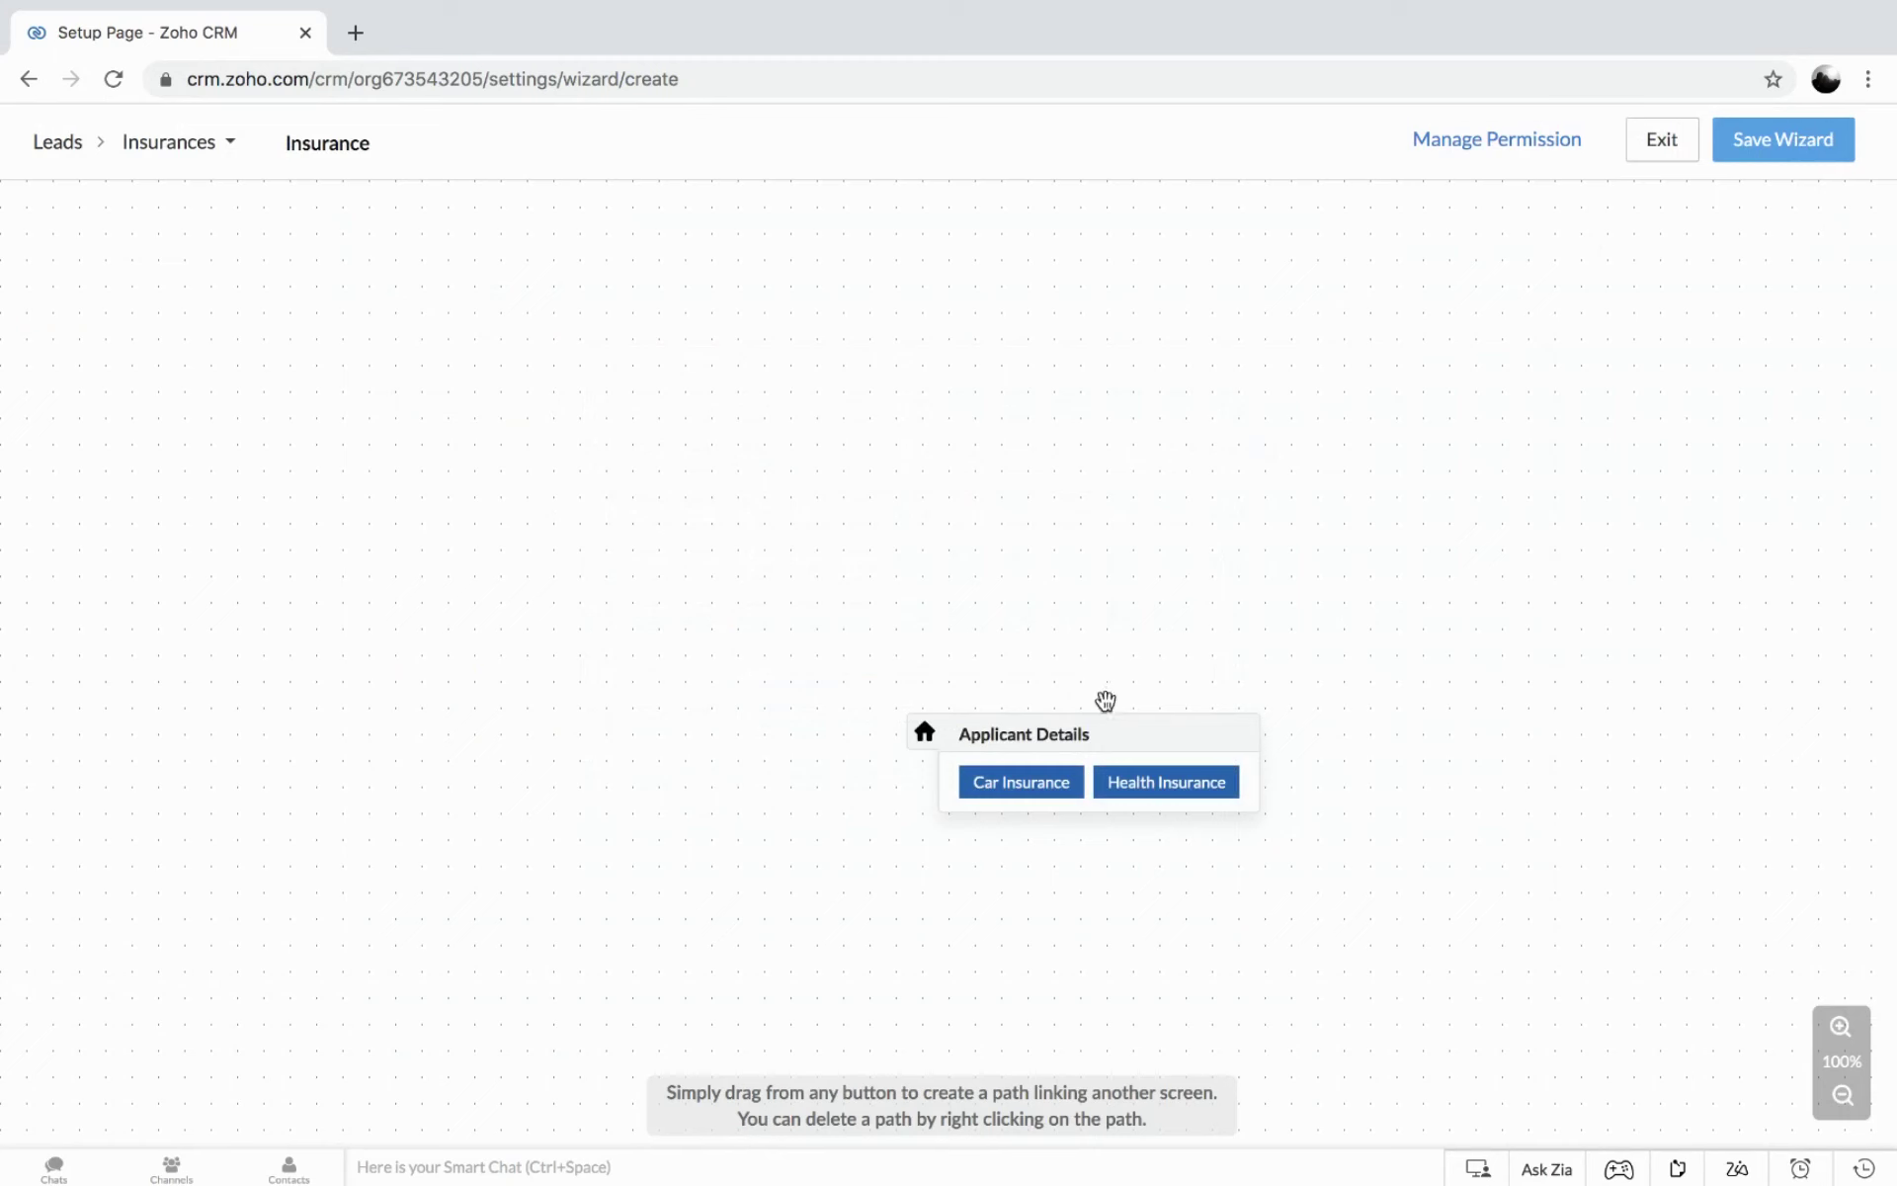
pyautogui.moveTo(1100, 745); pyautogui.dragTo(722, 369)
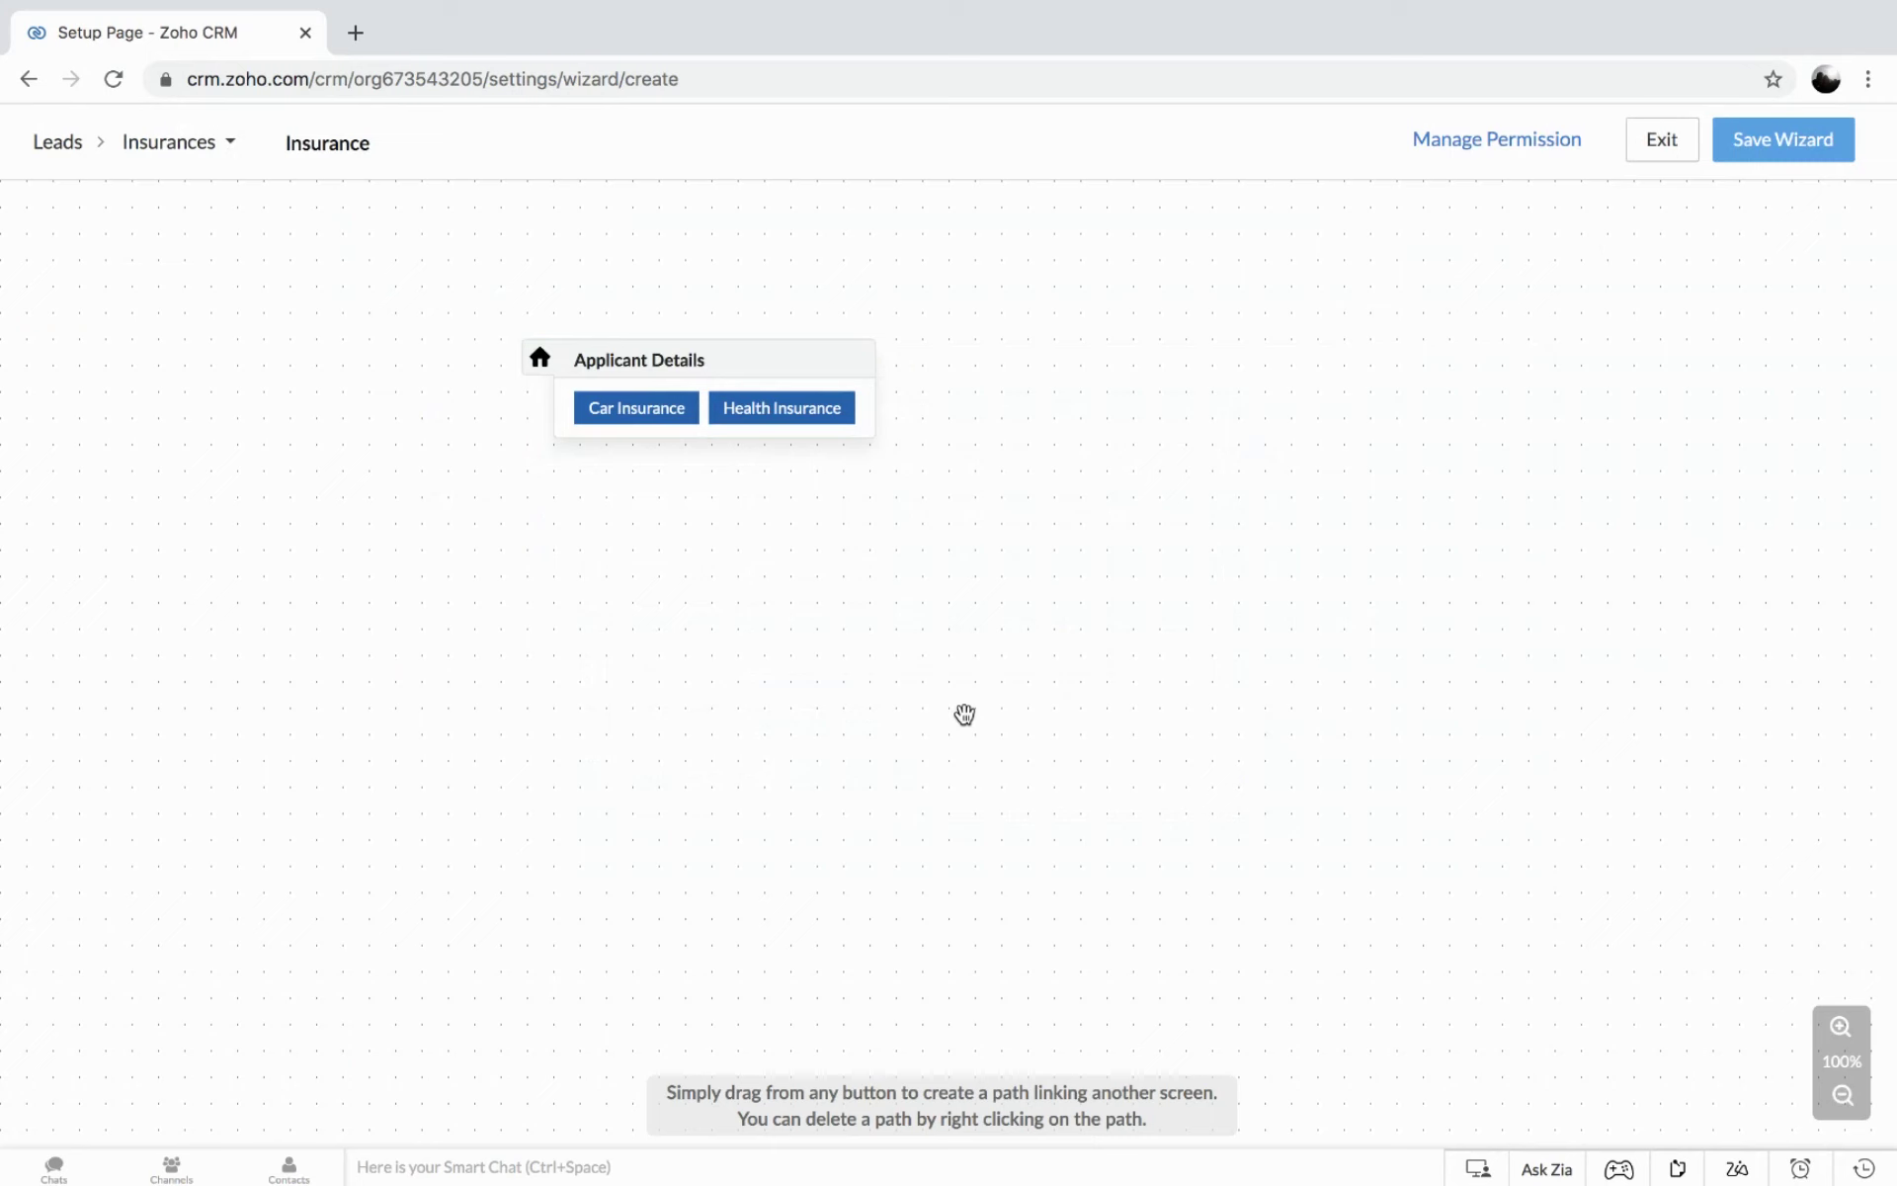
pyautogui.doubleClick(951, 680)
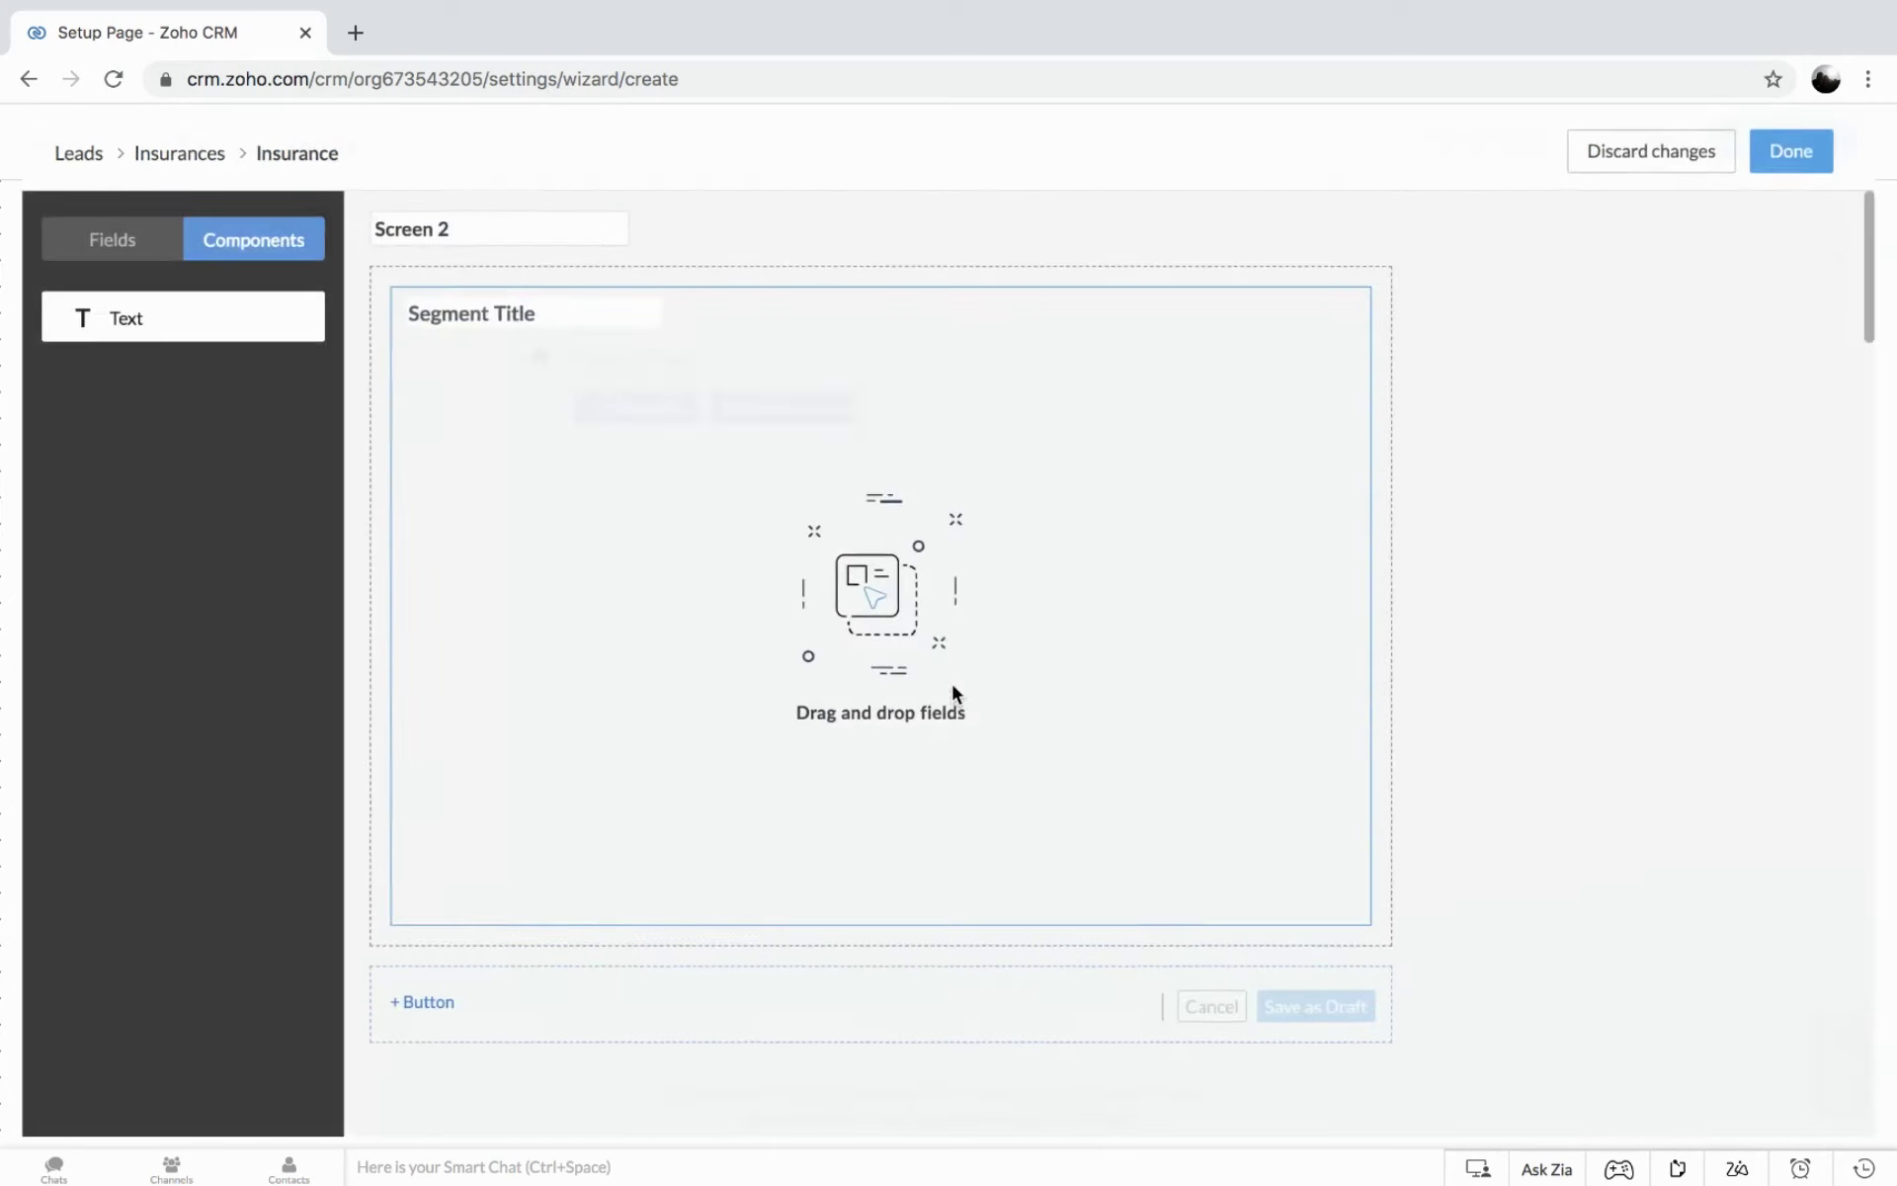
# Rename the new second screen to 'Car Insurance Details'.
pyautogui.click(116, 243)
pyautogui.click(471, 217)
pyautogui.hotkey('ctrl', 'a')
pyautogui.write('C')
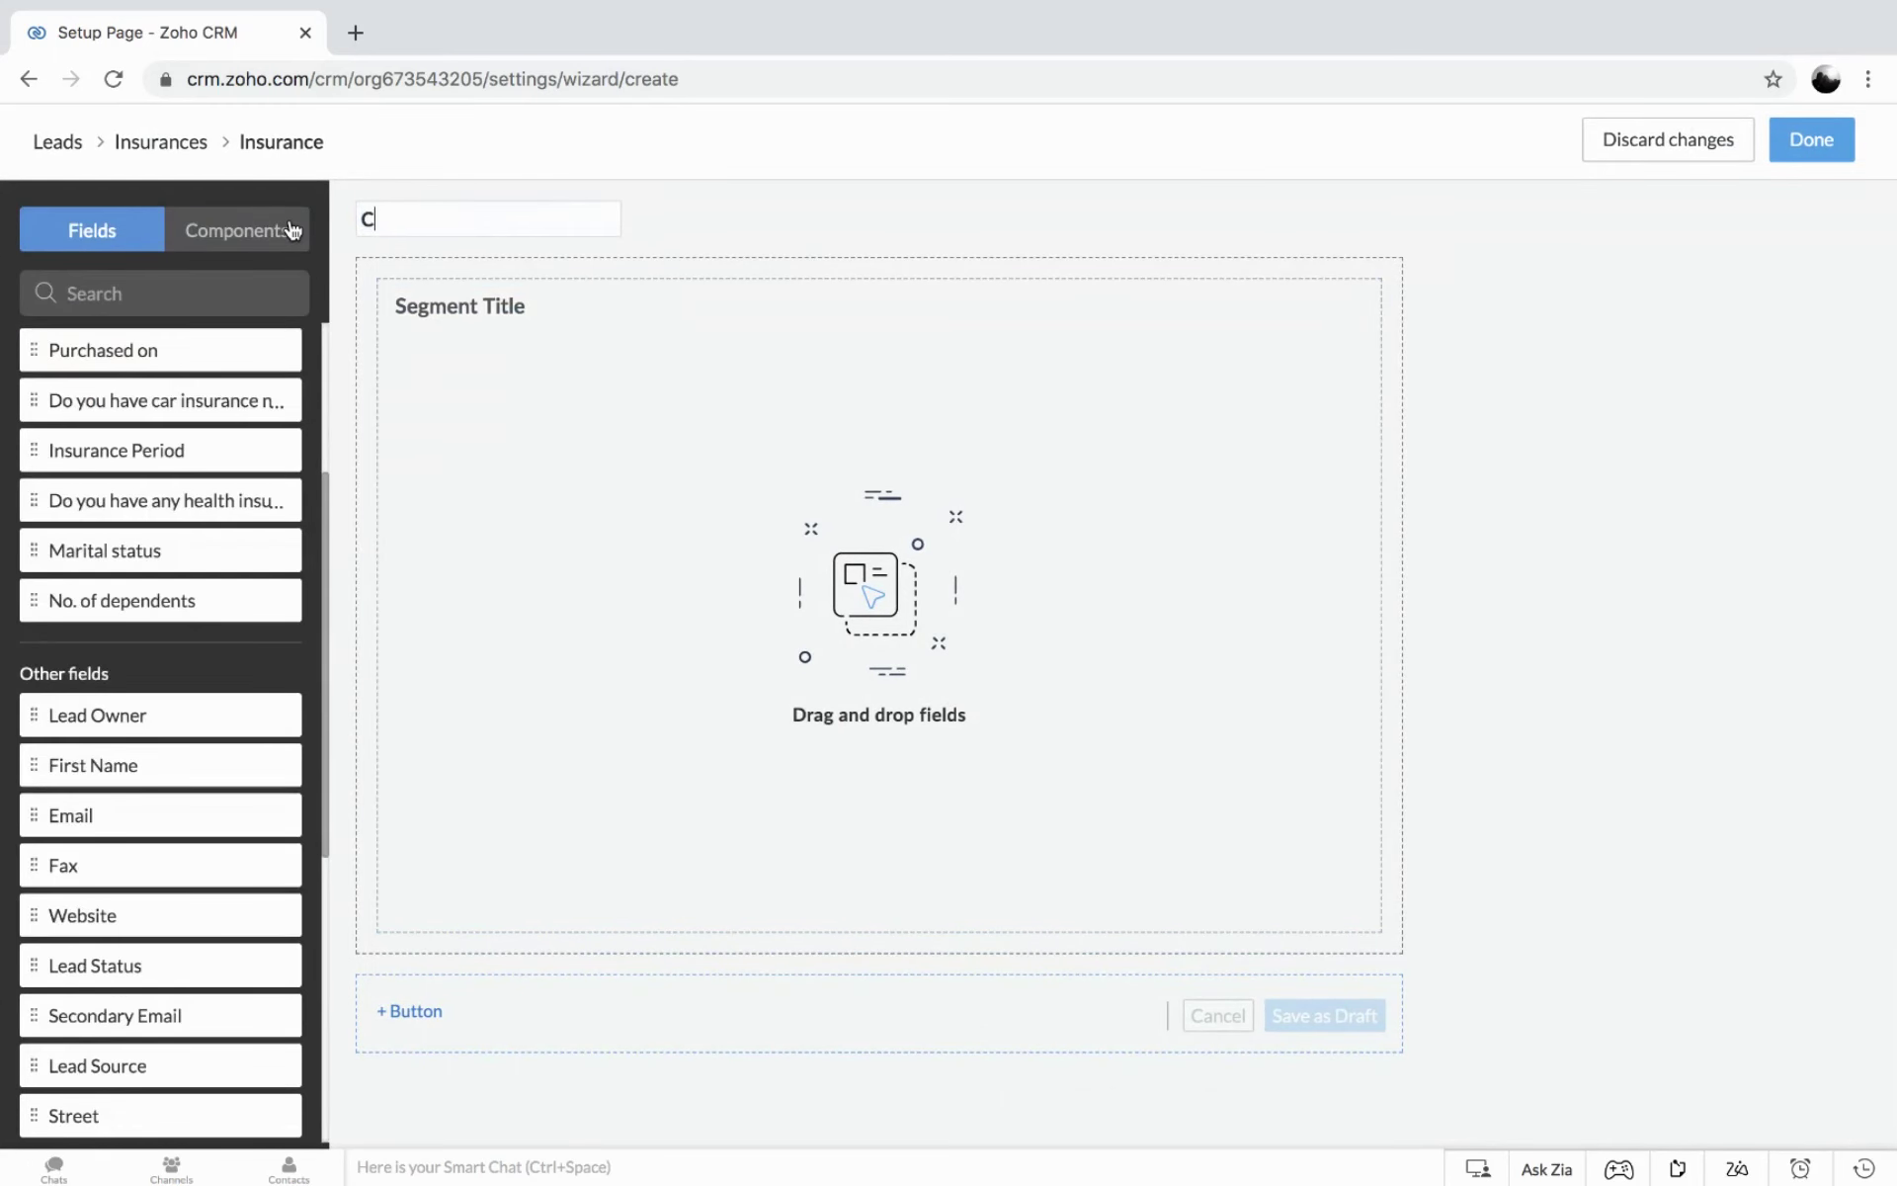
pyautogui.write('ar Insurance Detaila')
pyautogui.press('BackSpace')
pyautogui.press('BackSpace')
pyautogui.write('s')
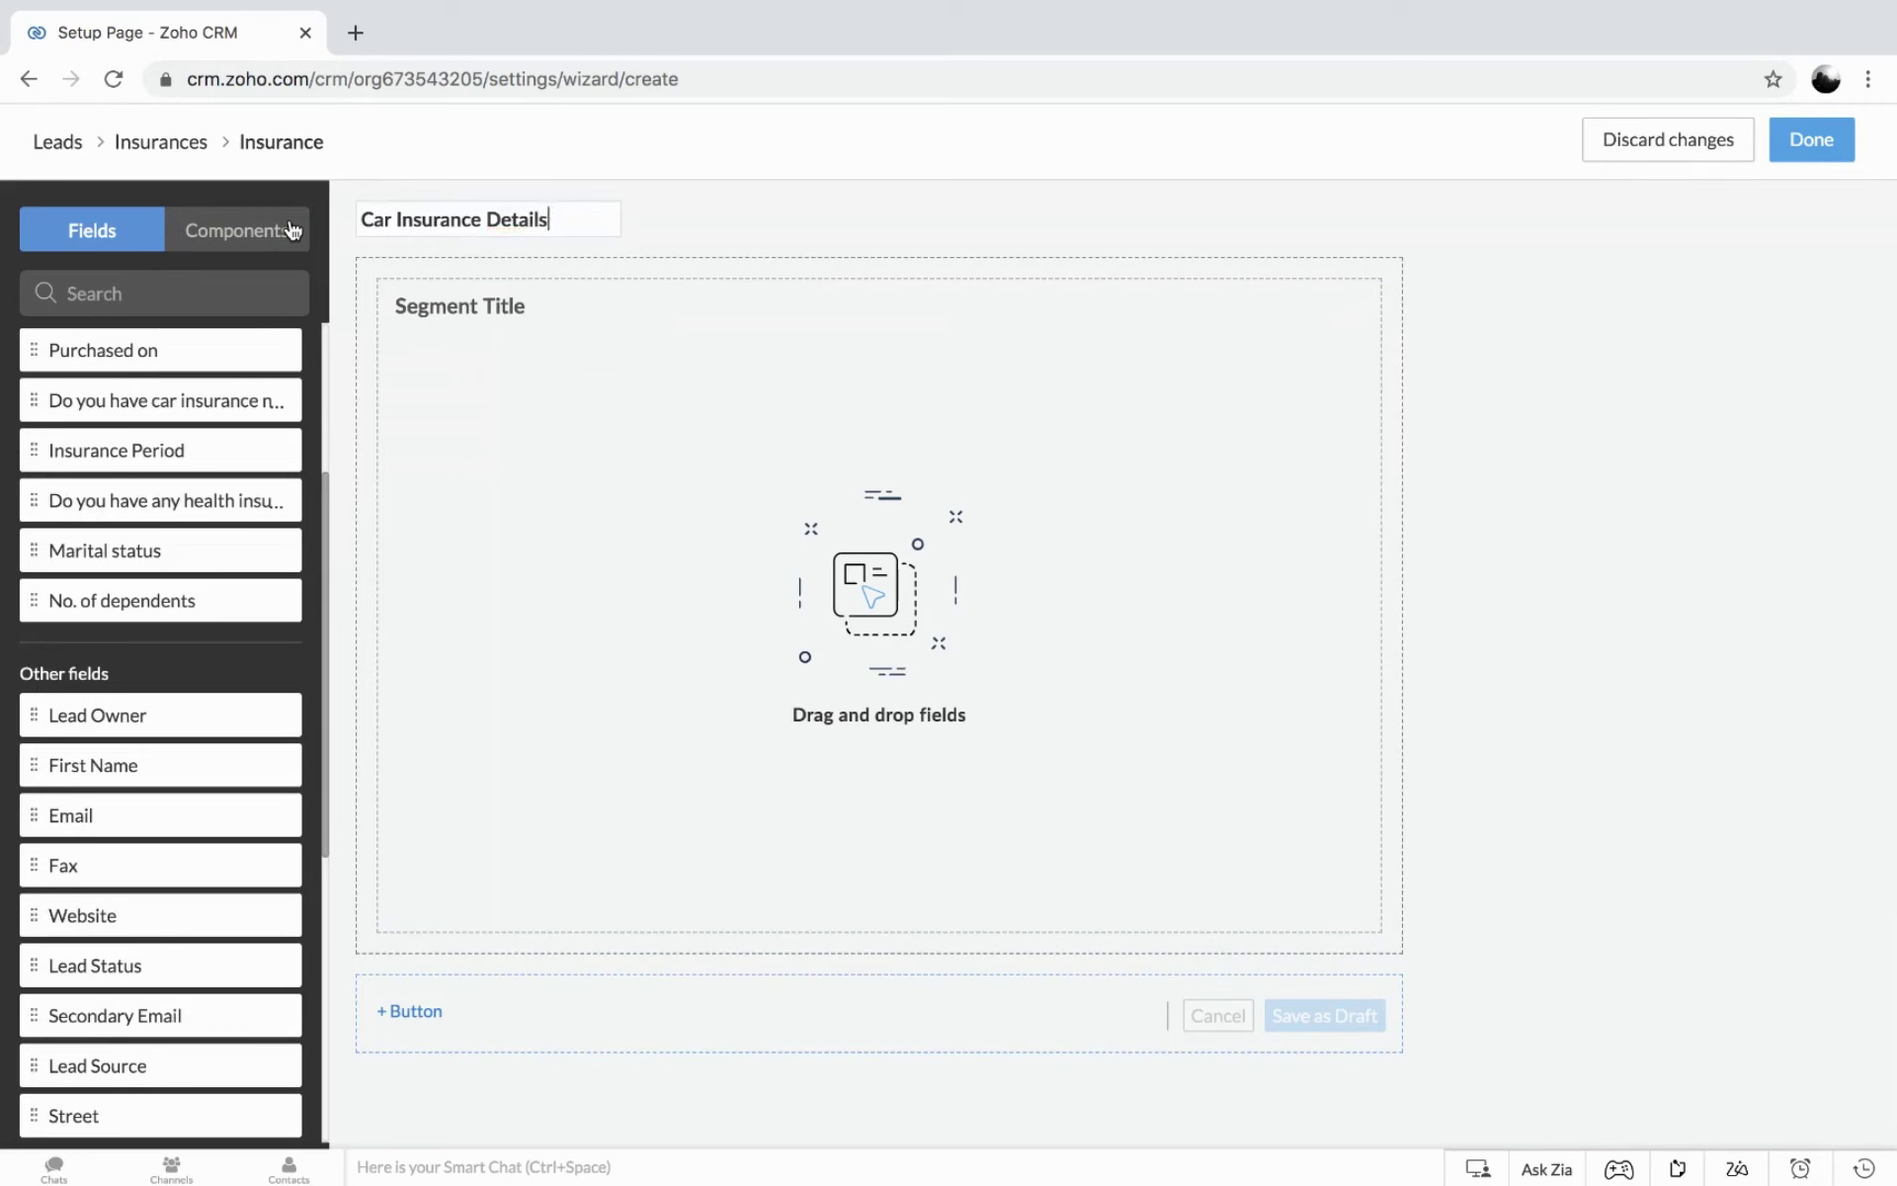
# Copy the screen name into the section's Segment Title, making it 'Car Insurance Details'.
pyautogui.moveTo(569, 215); pyautogui.dragTo(330, 221)
pyautogui.hotkey('ctrl', 'c')
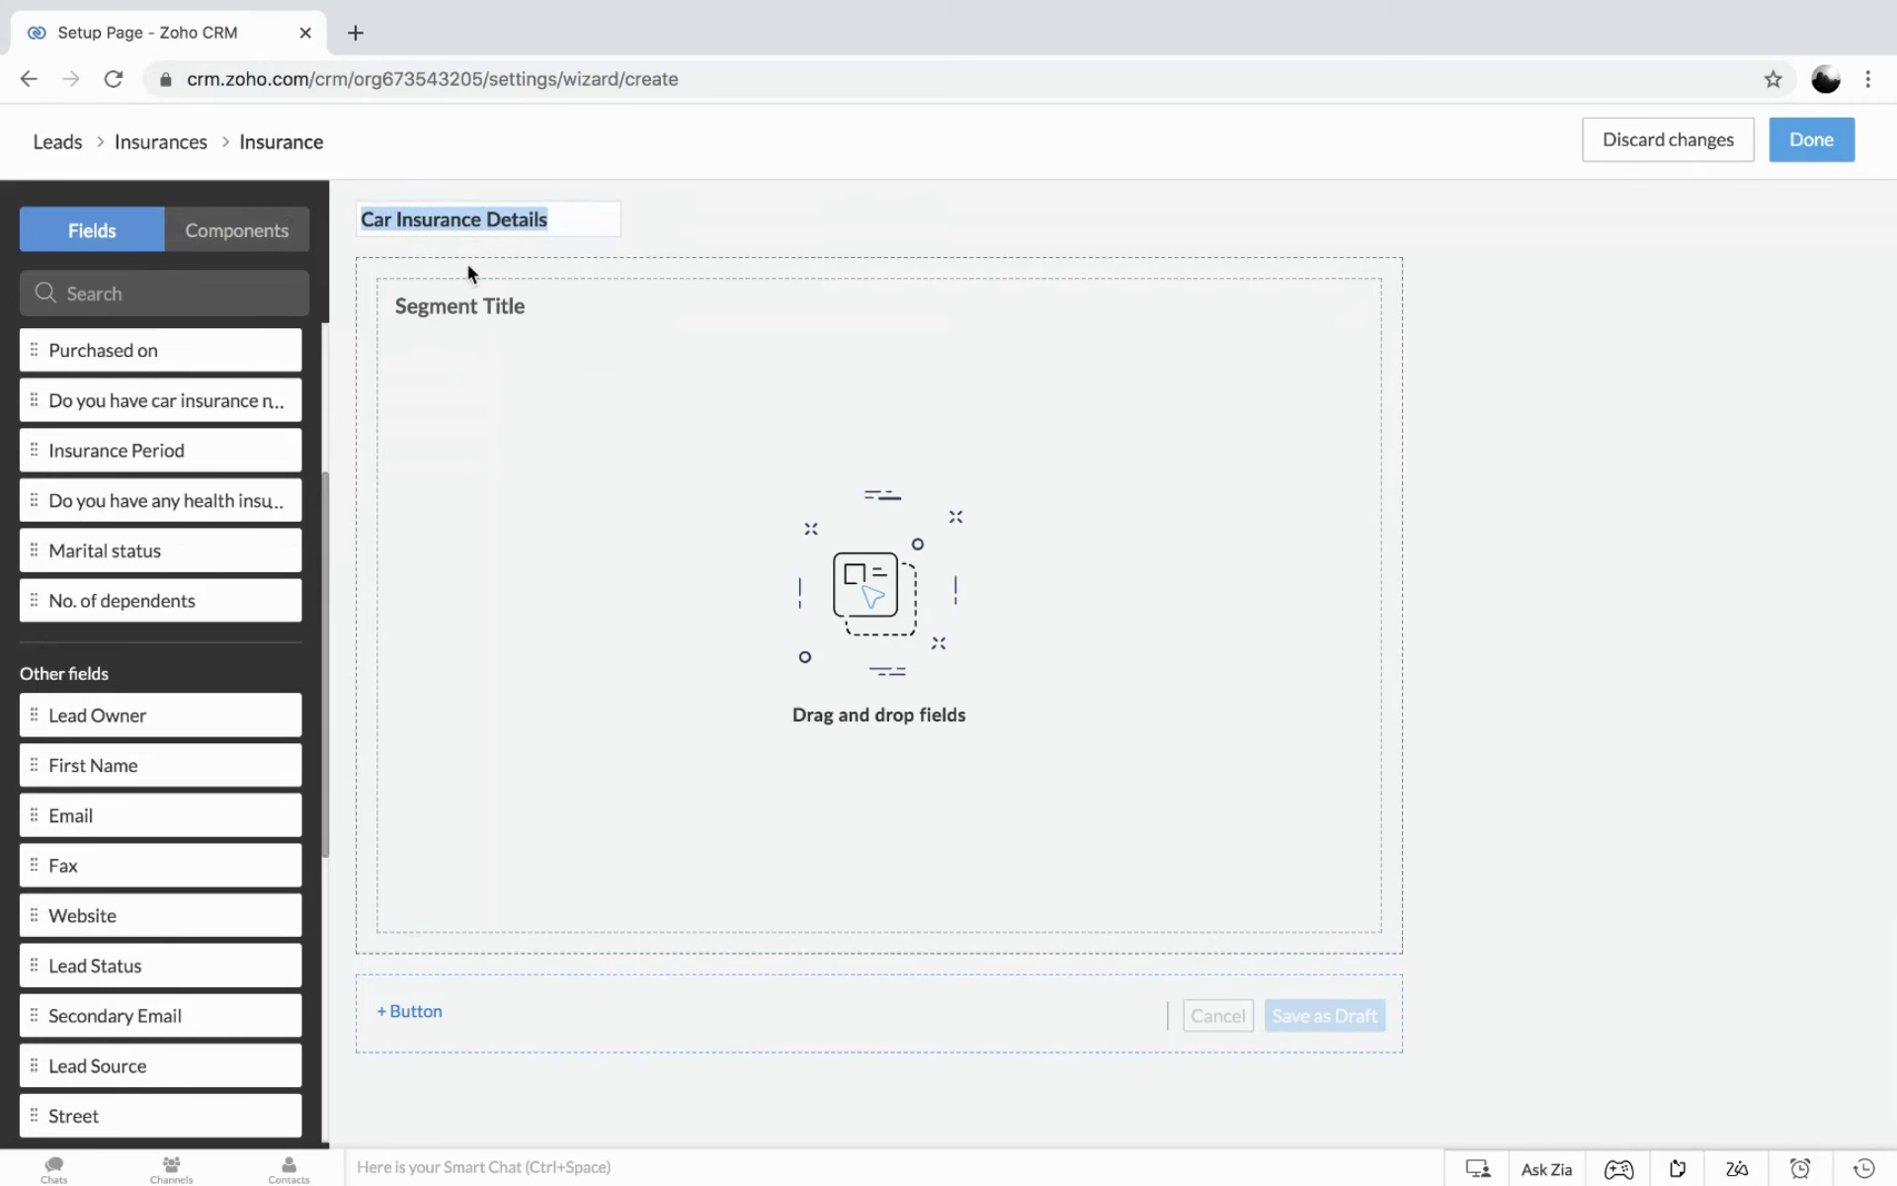
pyautogui.click(546, 310)
pyautogui.moveTo(547, 309); pyautogui.dragTo(400, 305)
pyautogui.hotkey('ctrl', 'v')
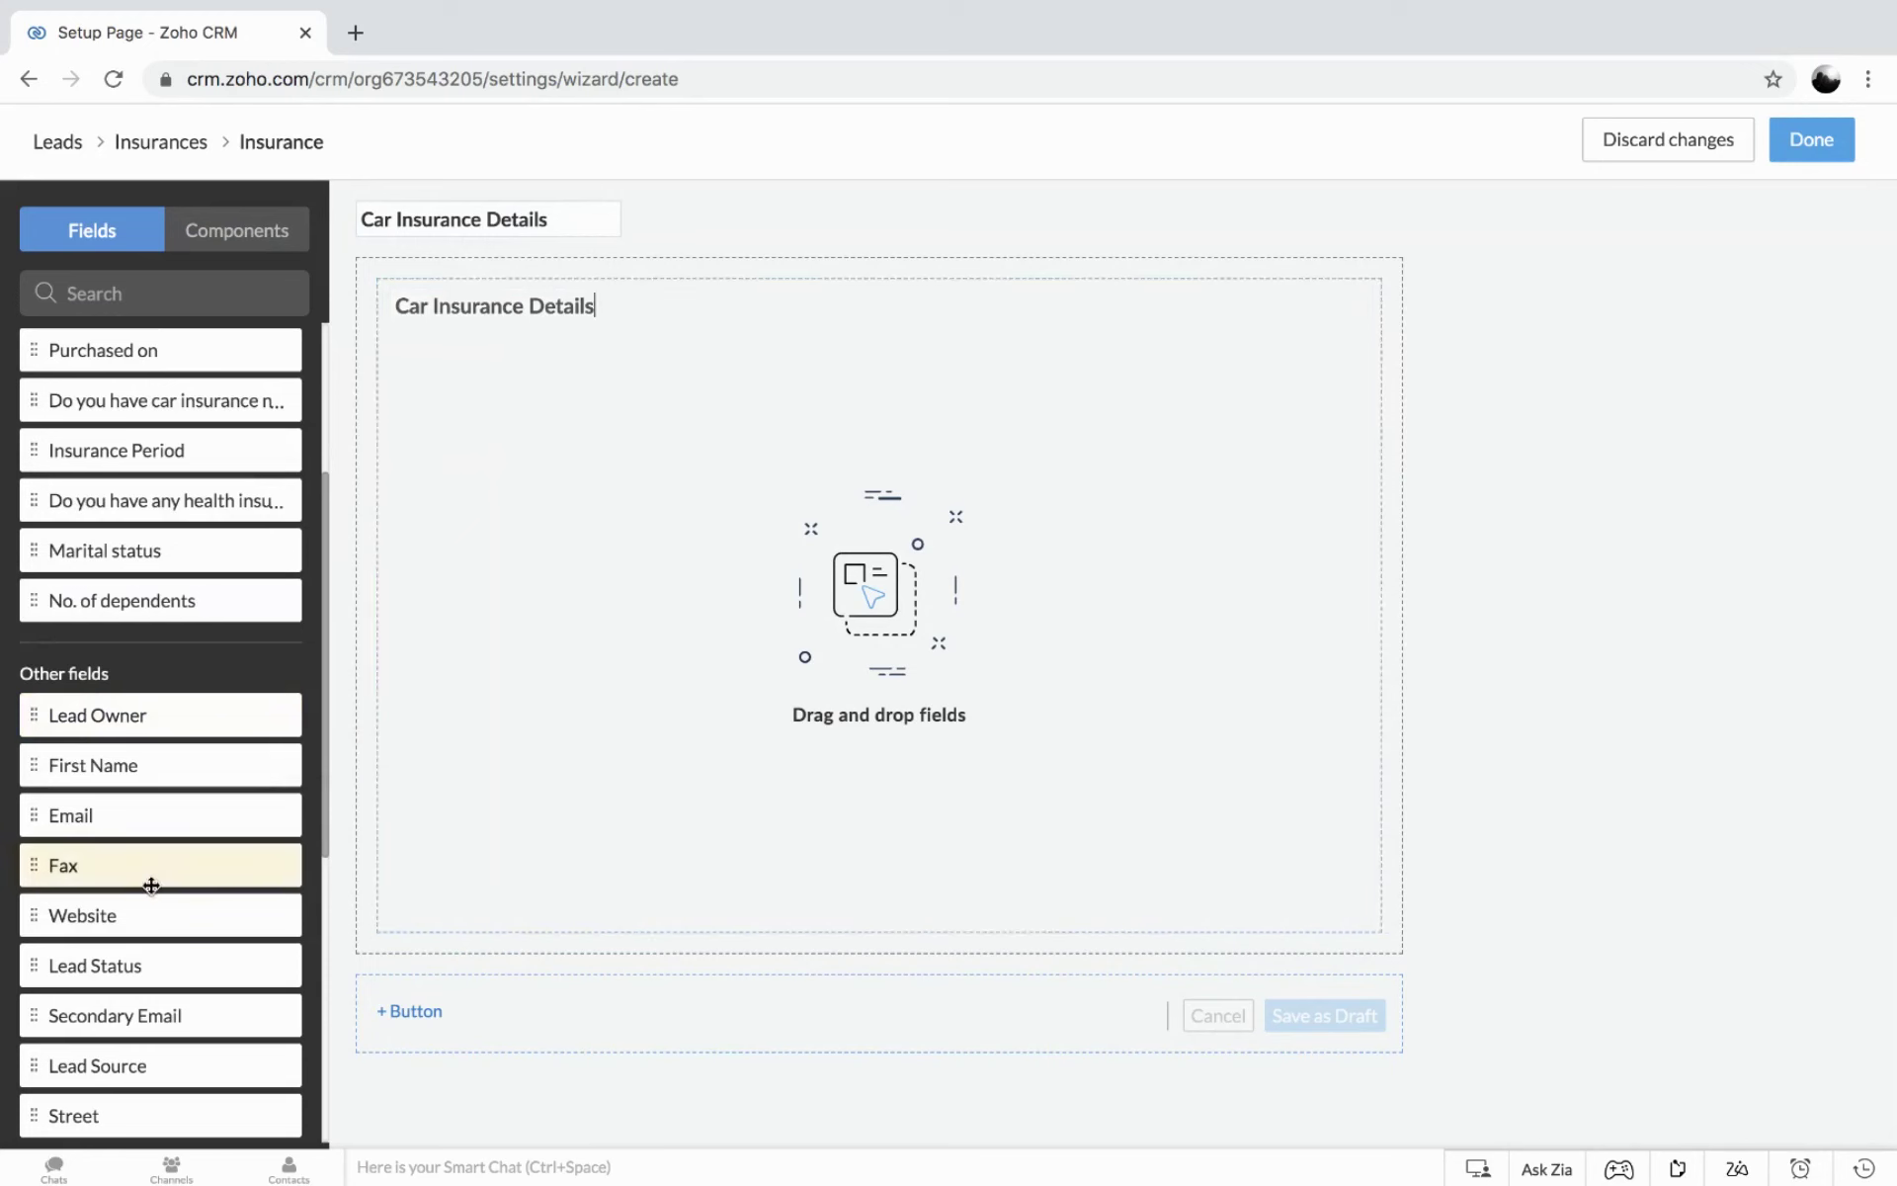
# Add Vehicle Type, Purchased on and the 'Do you have car insurance now?' question to the section.
pyautogui.scroll(3, 158, 507)
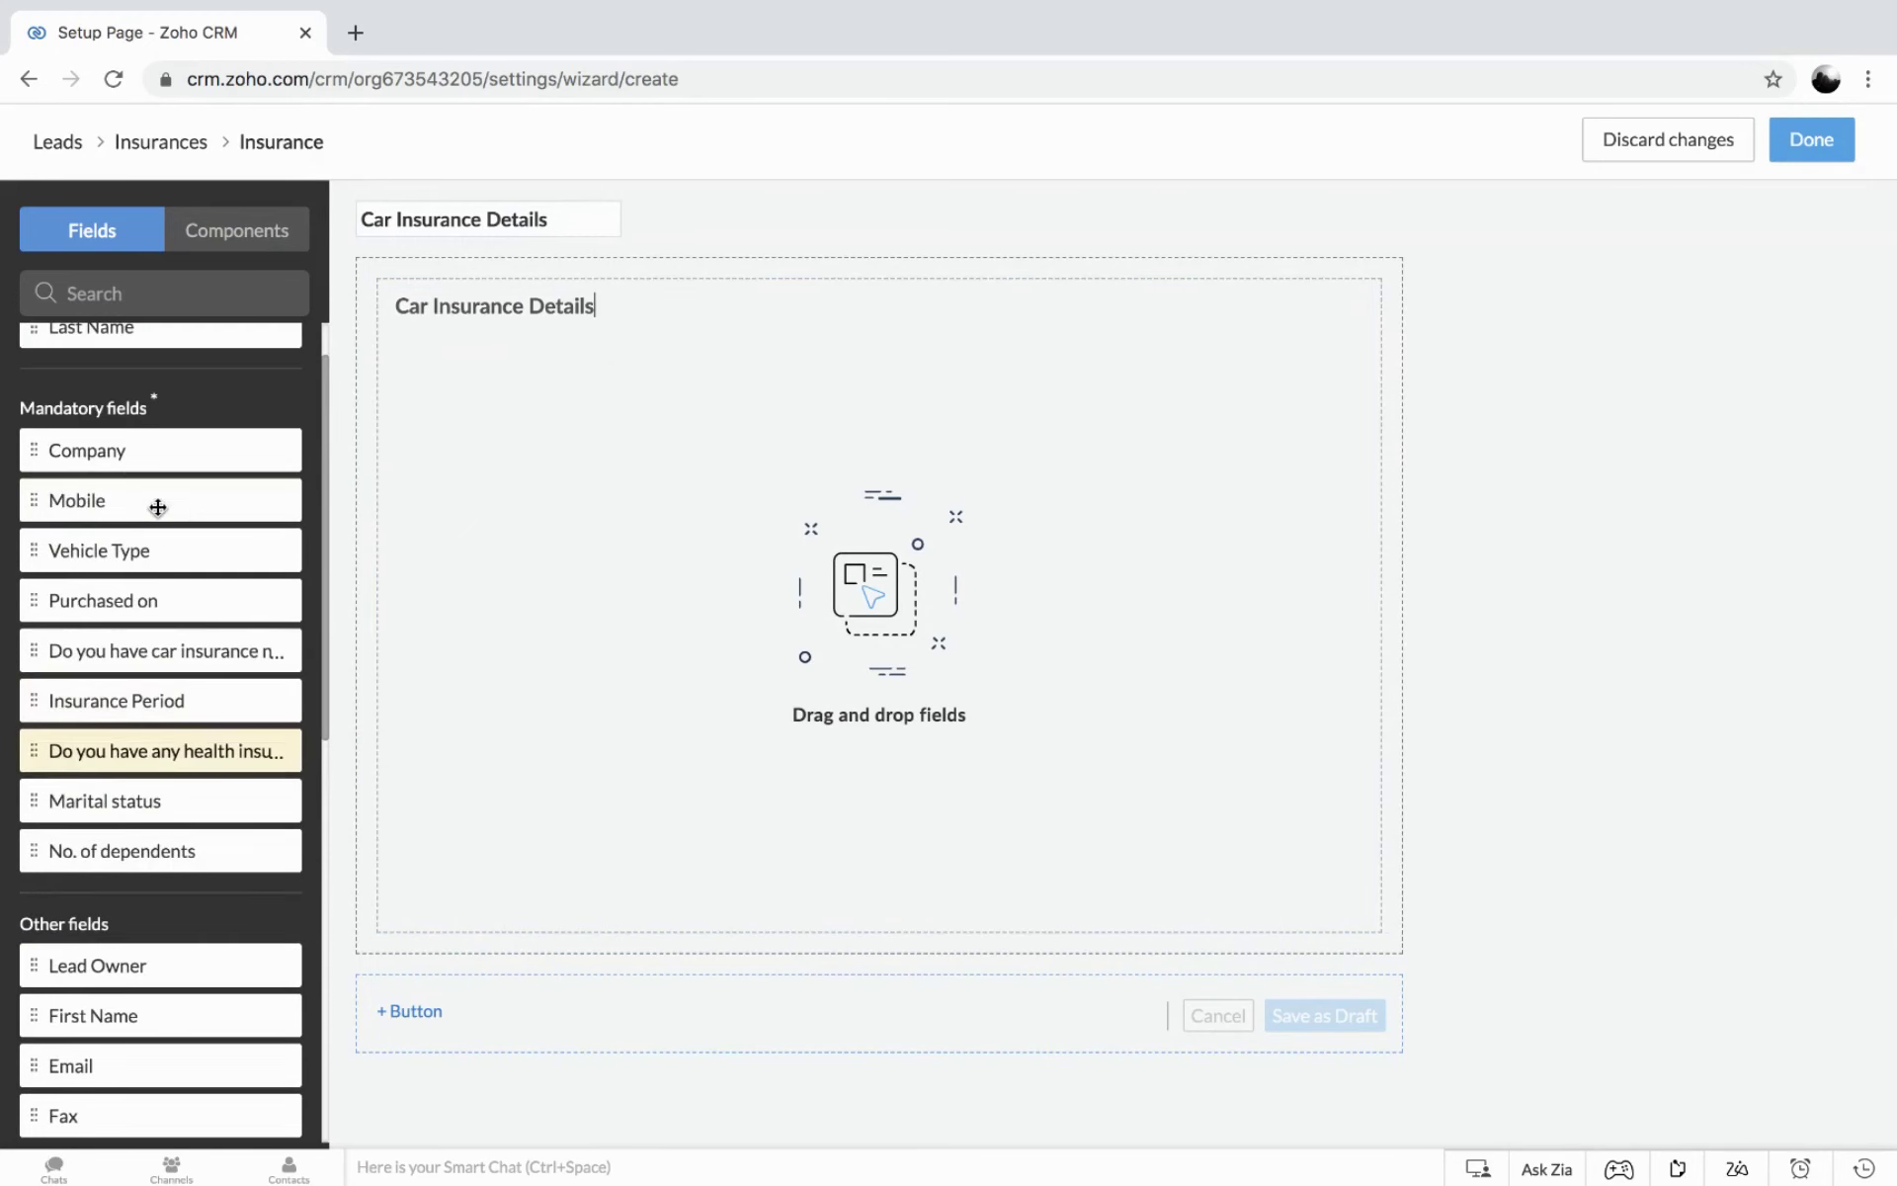
pyautogui.moveTo(115, 549); pyautogui.dragTo(416, 354)
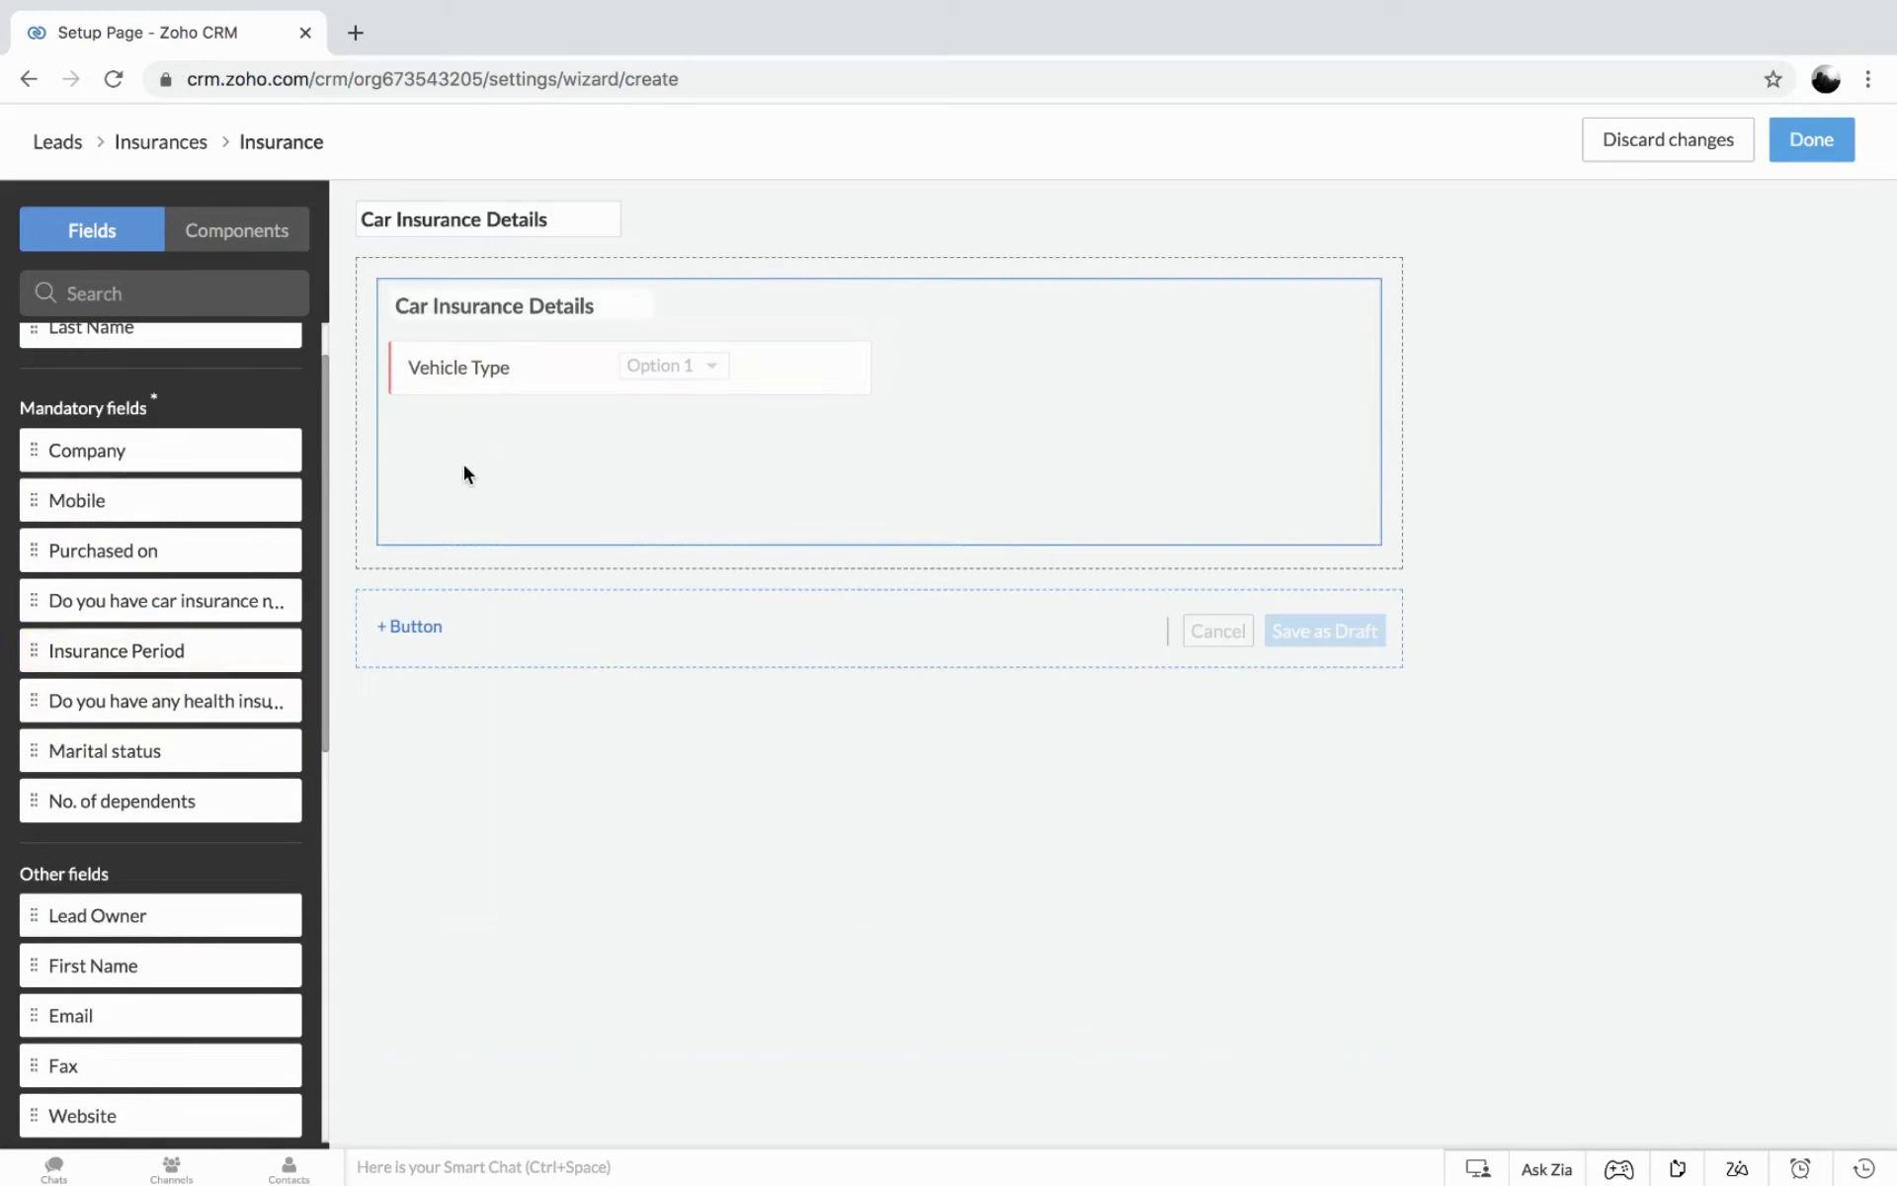
pyautogui.moveTo(119, 550)
pyautogui.mouseDown()
pyautogui.moveTo(508, 424)
pyautogui.moveTo(431, 423)
pyautogui.mouseUp()
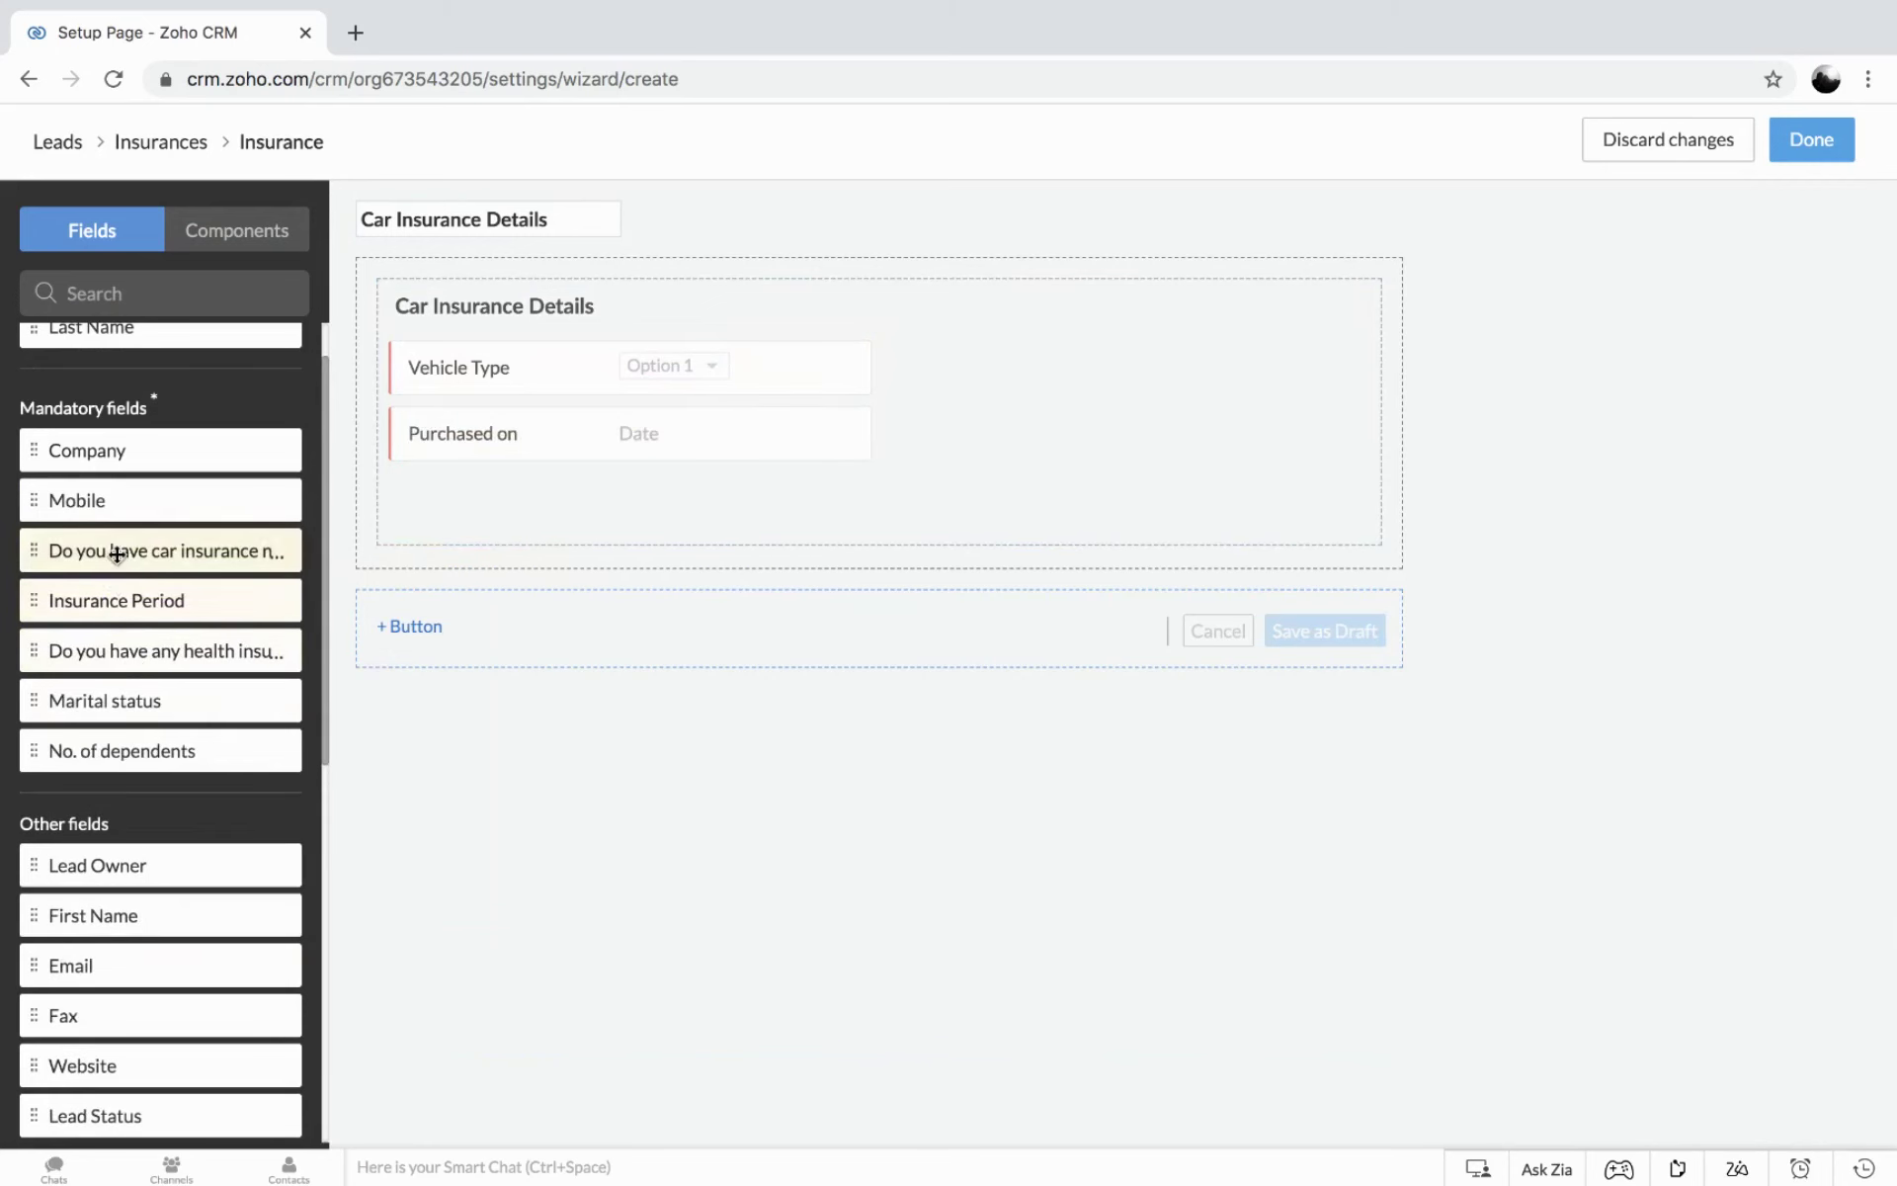
pyautogui.moveTo(117, 554); pyautogui.dragTo(907, 360)
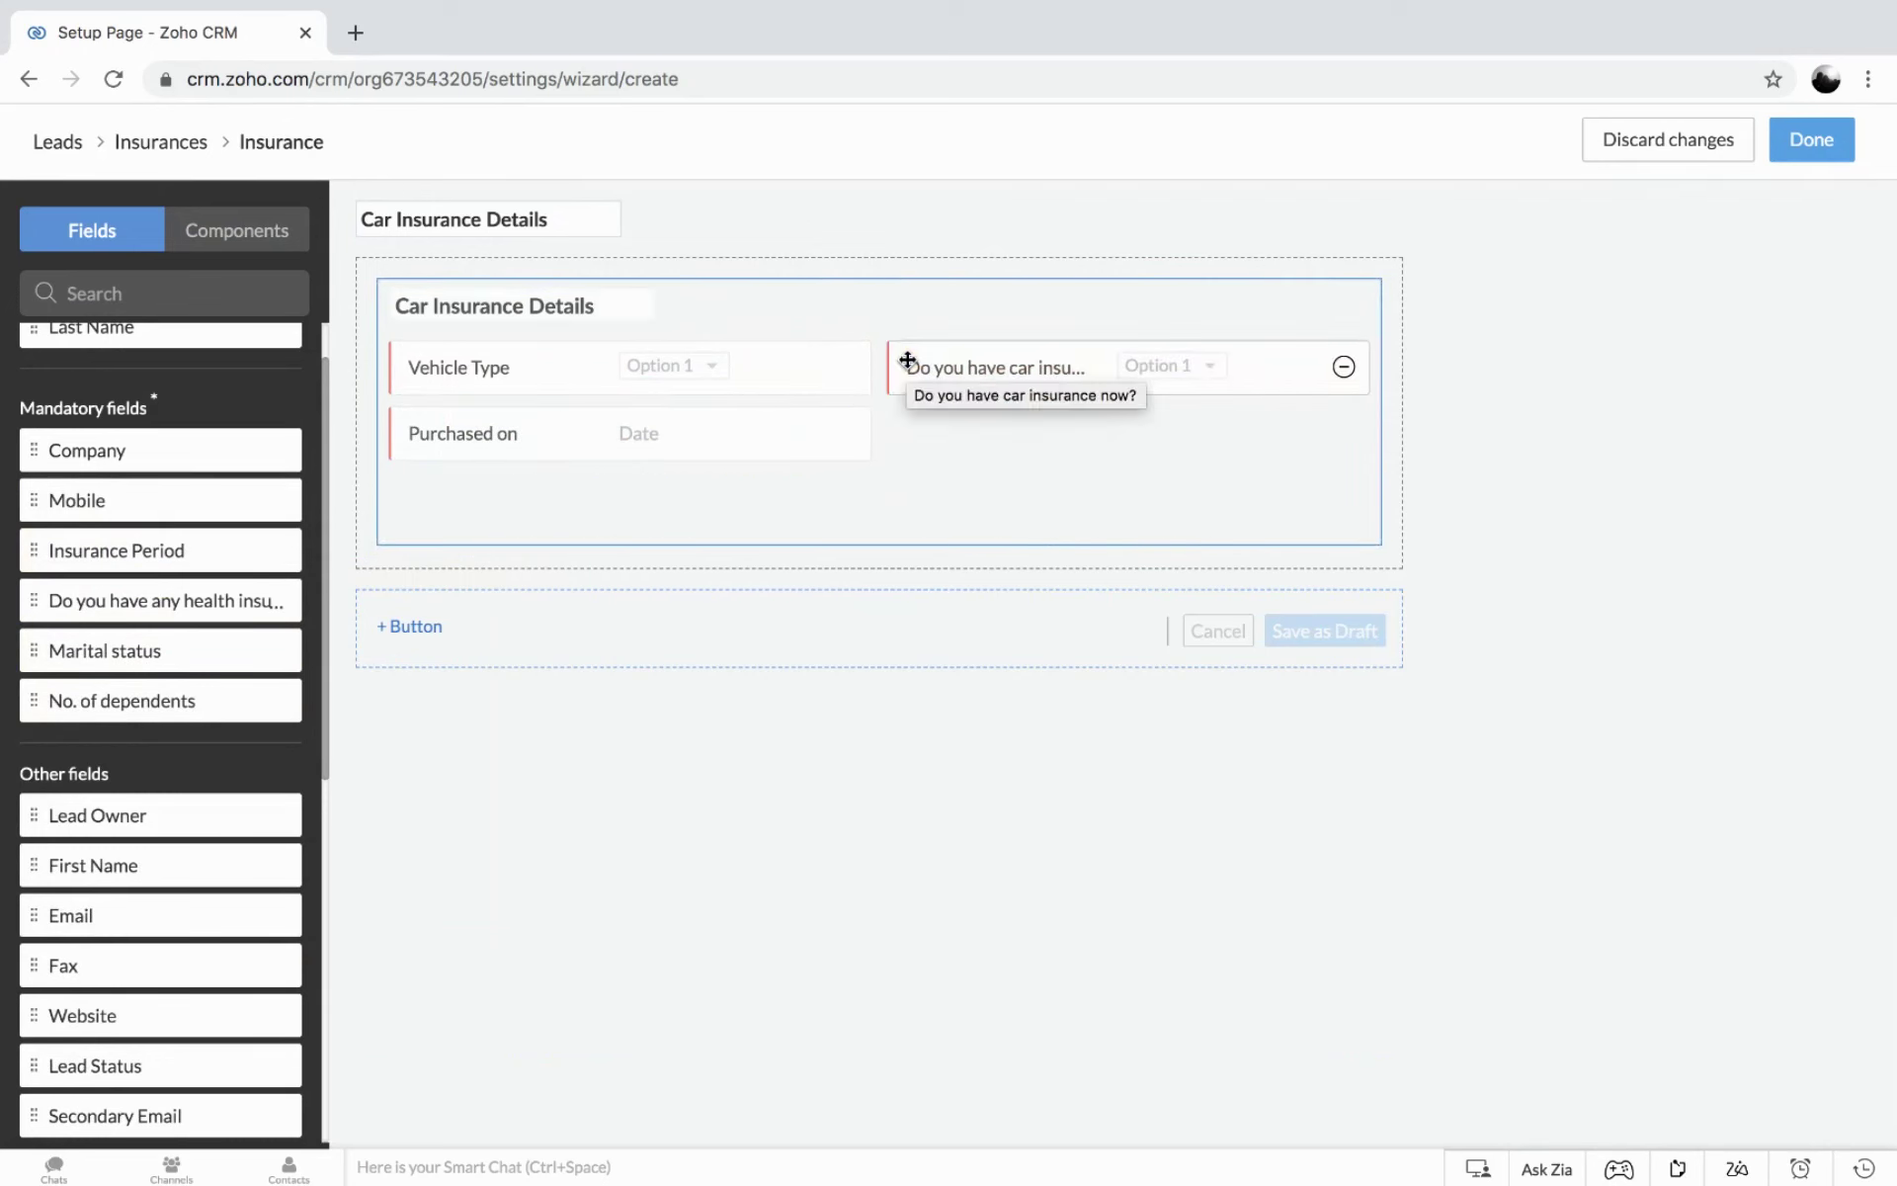
# Add Type of Insurance, Vehicle Make and Manufacturing date, then add a button to the screen.
pyautogui.scroll(-7, 178, 919)
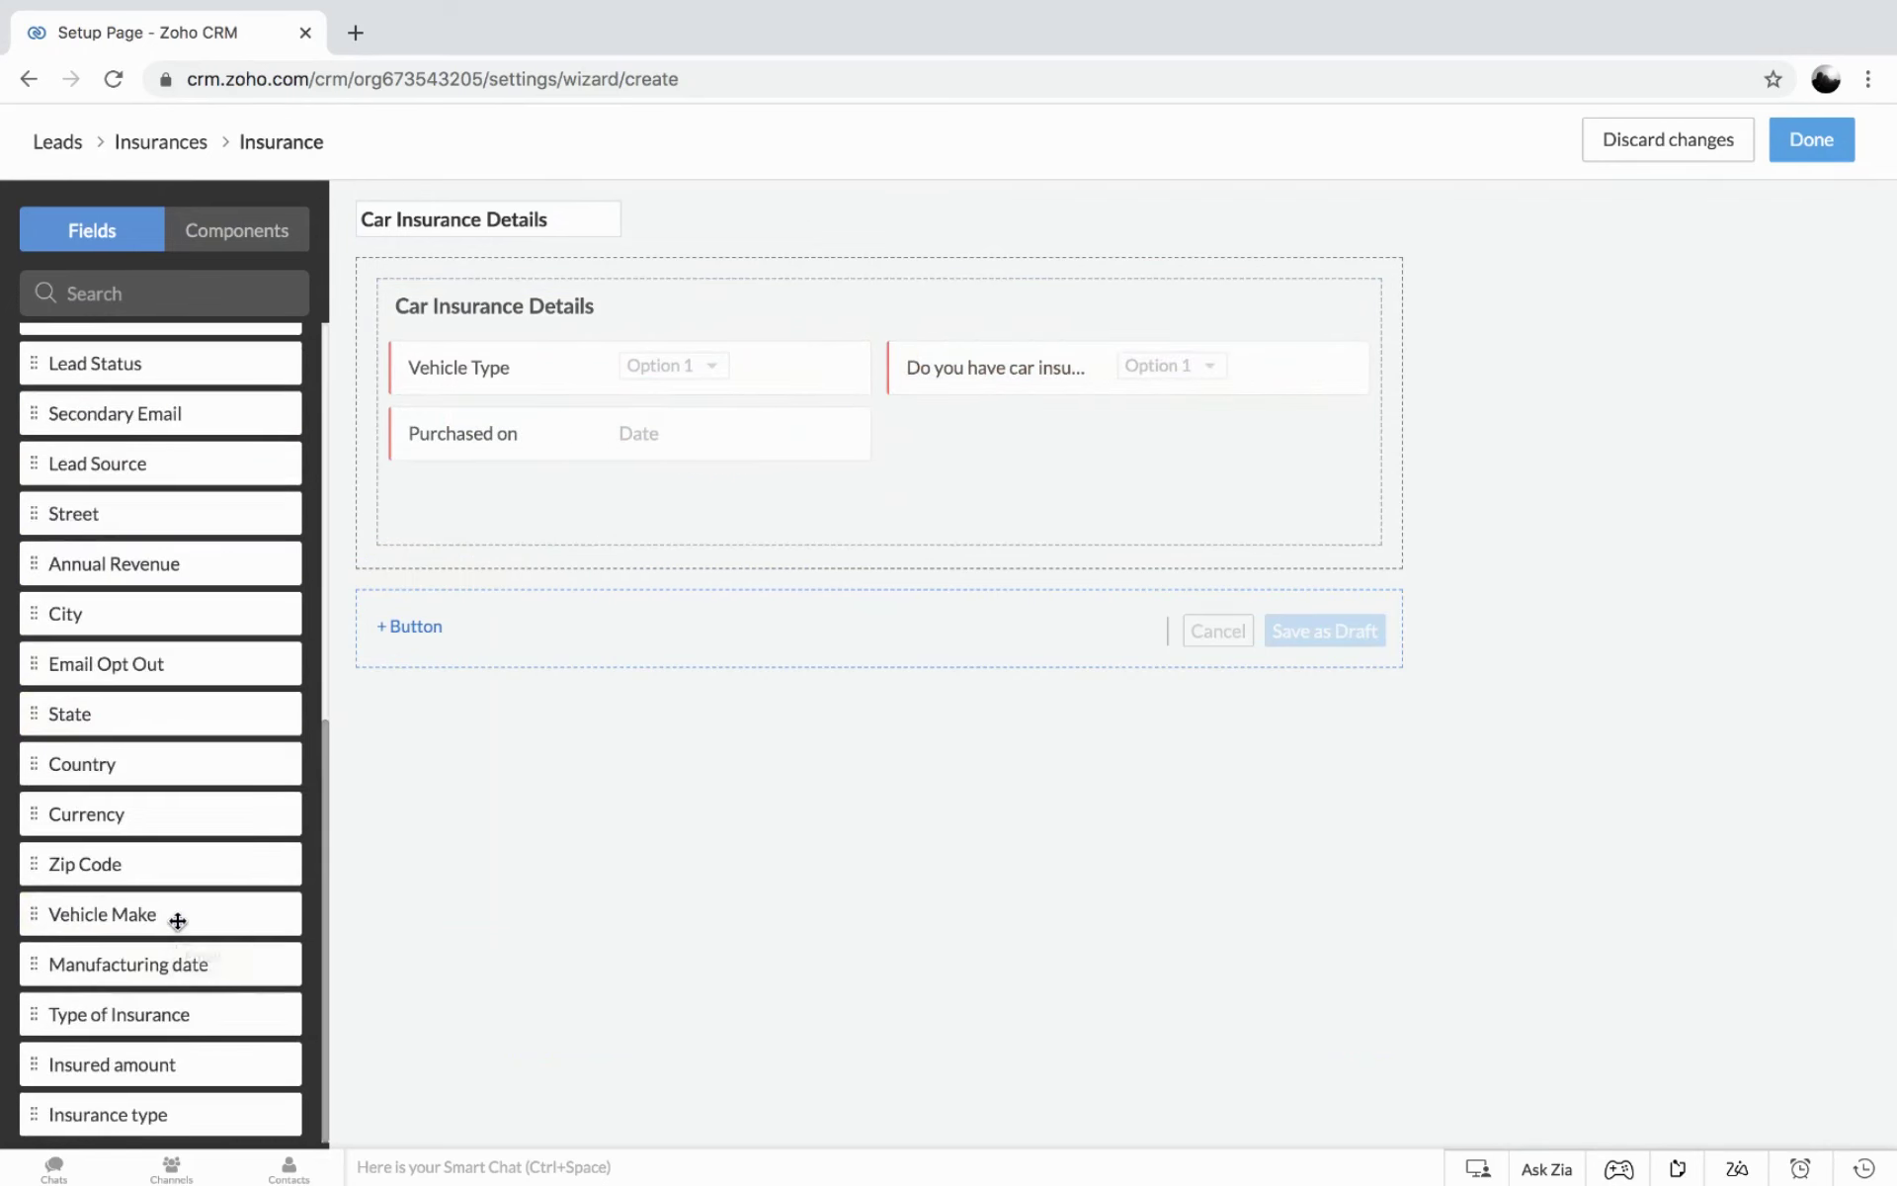
pyautogui.moveTo(138, 1015); pyautogui.dragTo(440, 491)
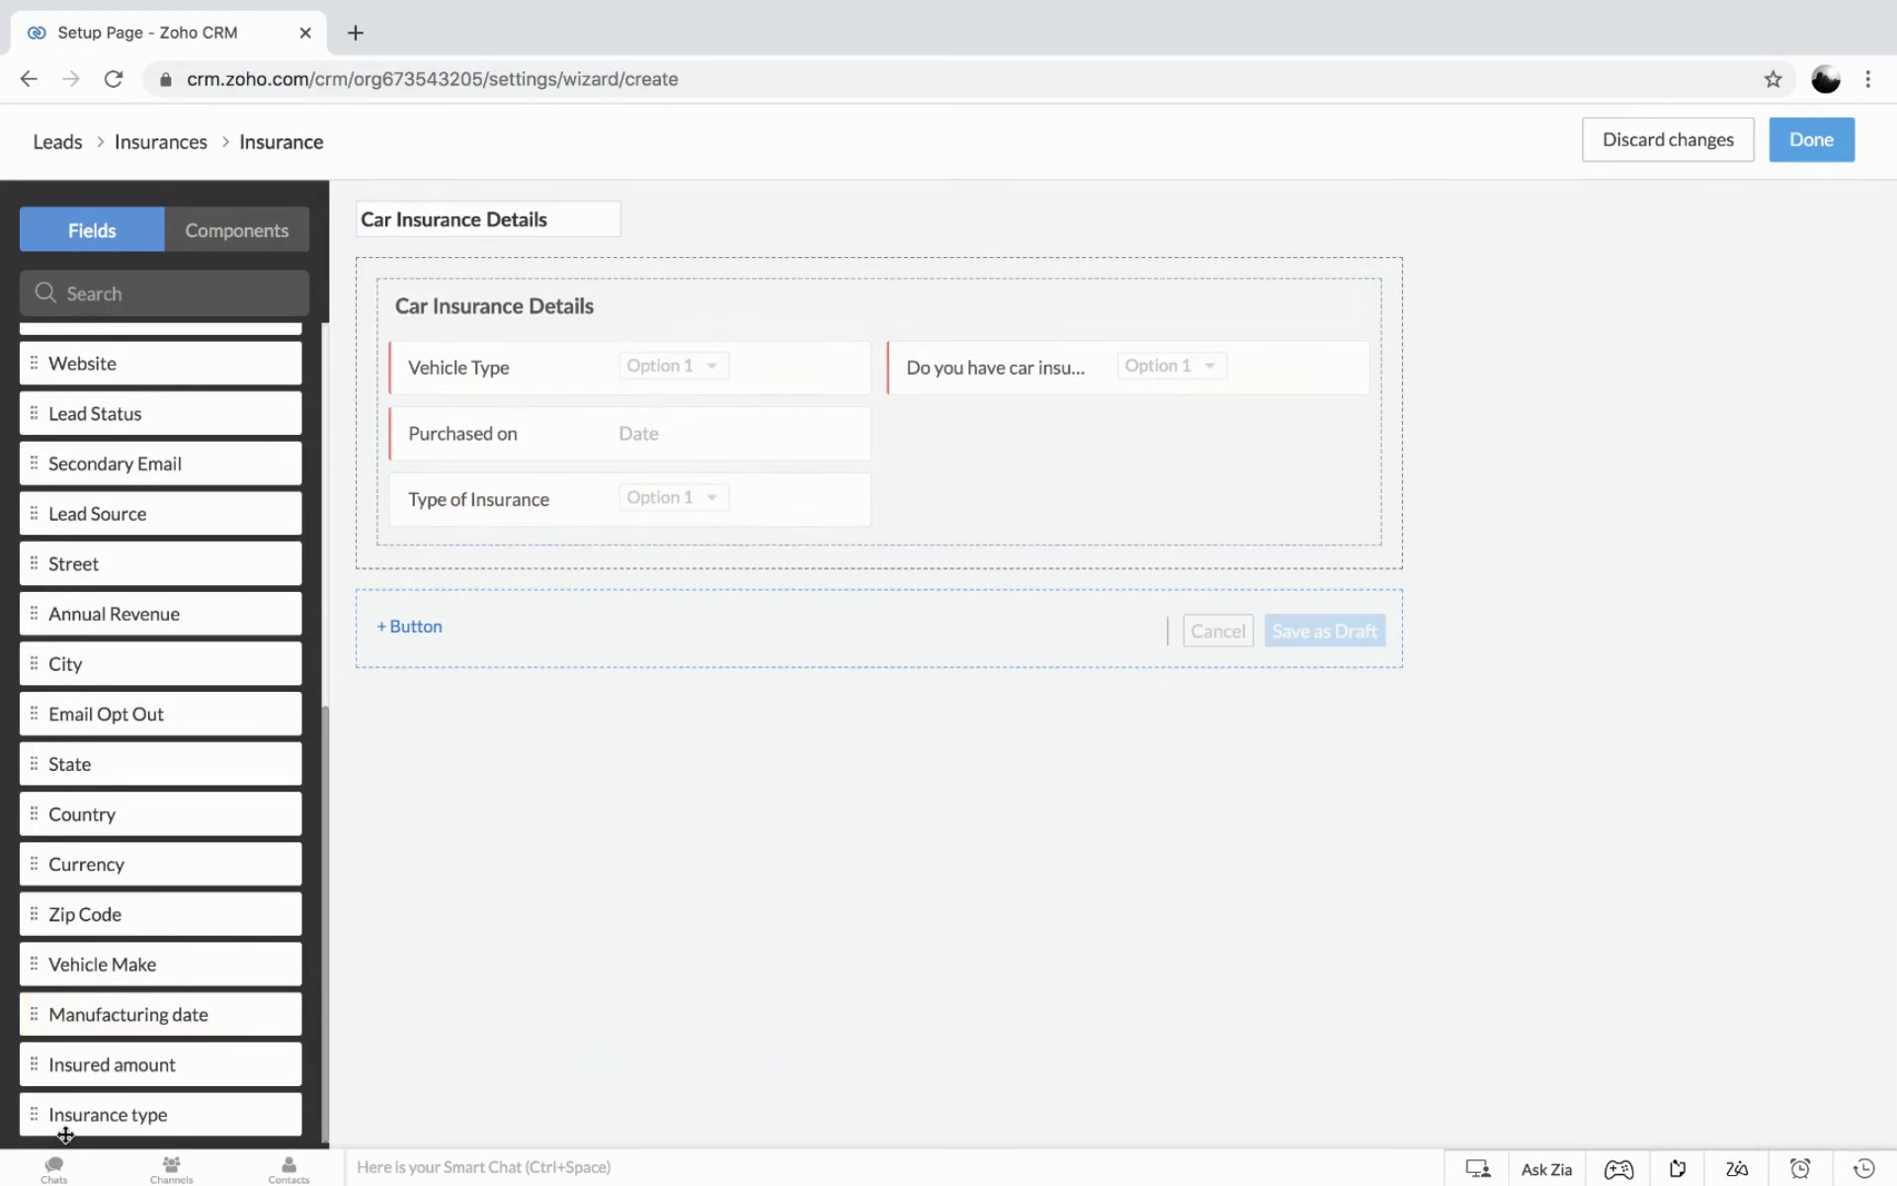
pyautogui.moveTo(103, 971); pyautogui.dragTo(915, 428)
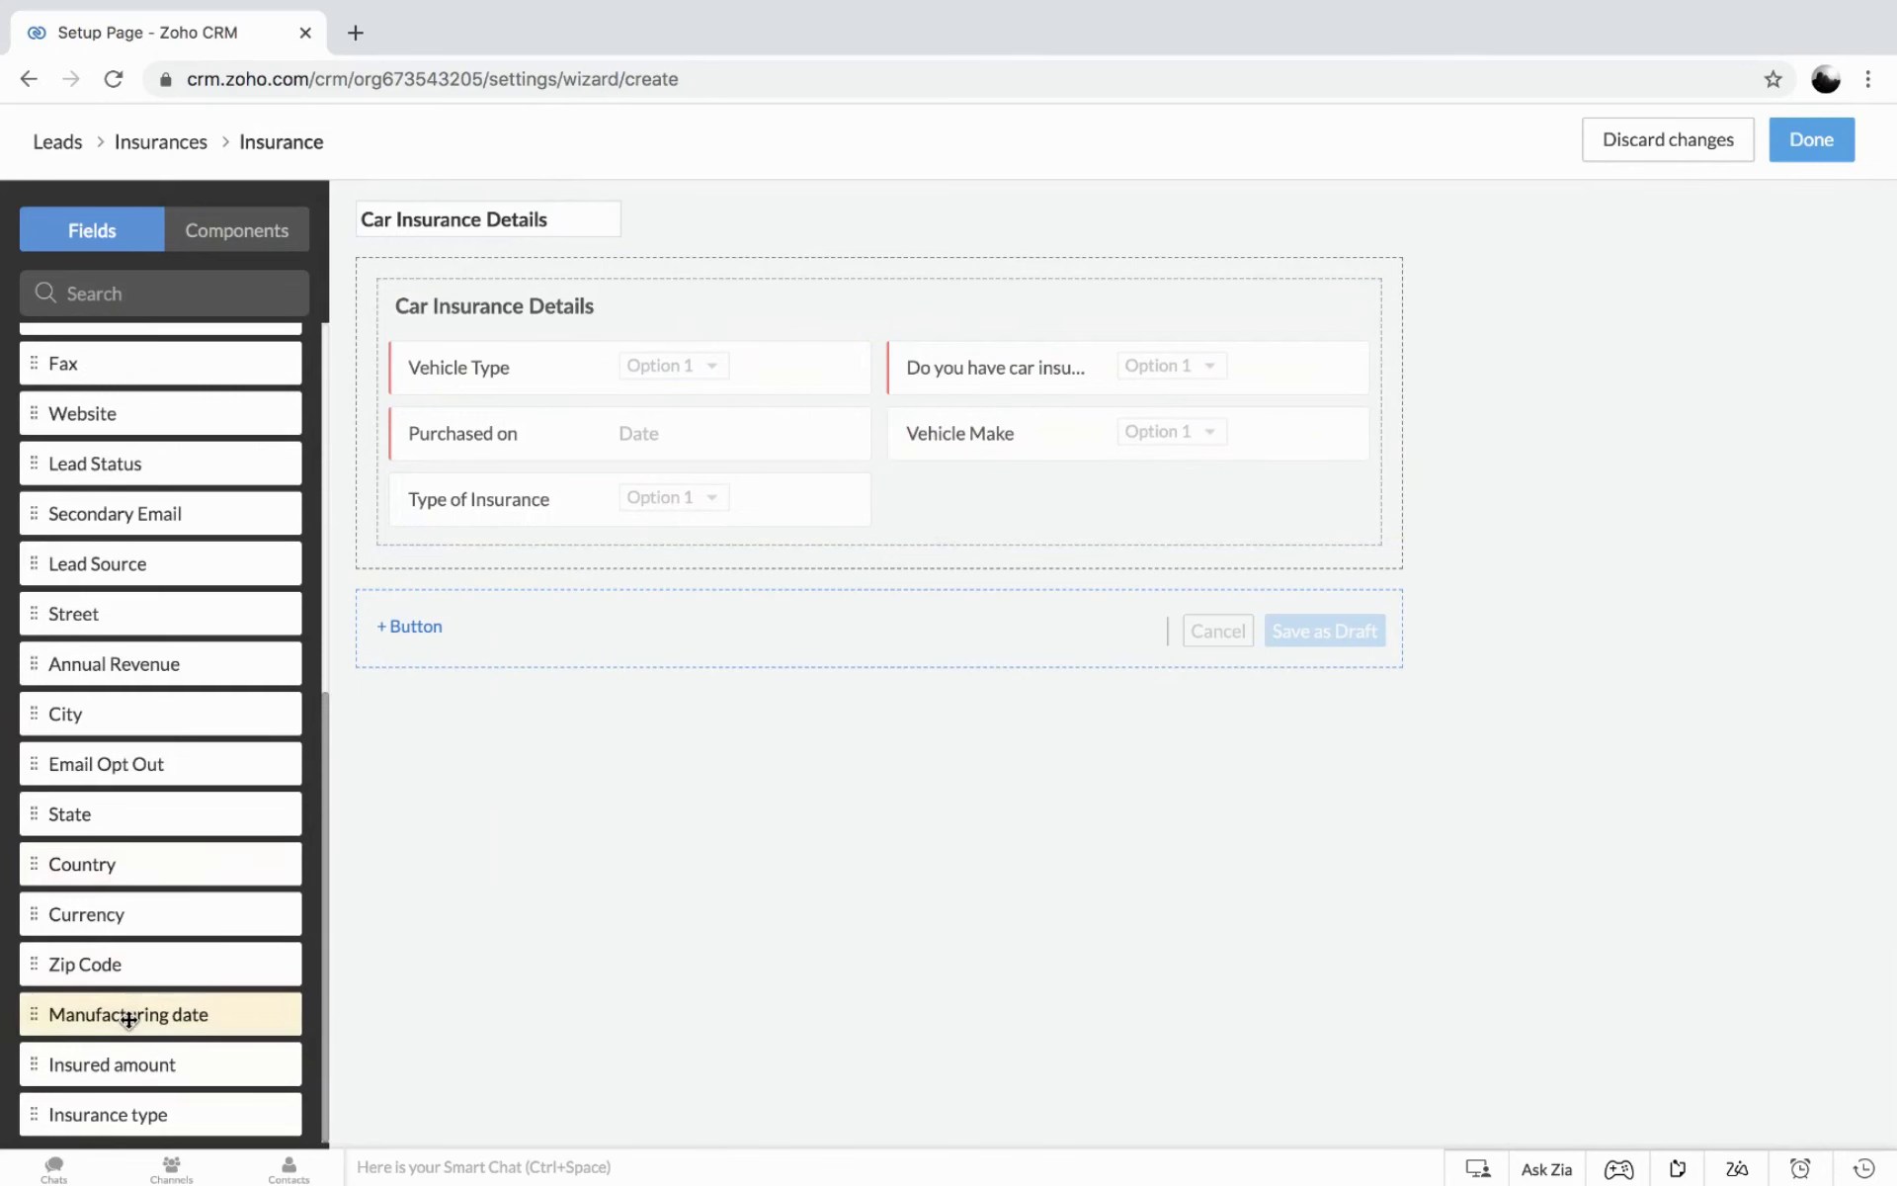
pyautogui.moveTo(126, 1017); pyautogui.dragTo(416, 477)
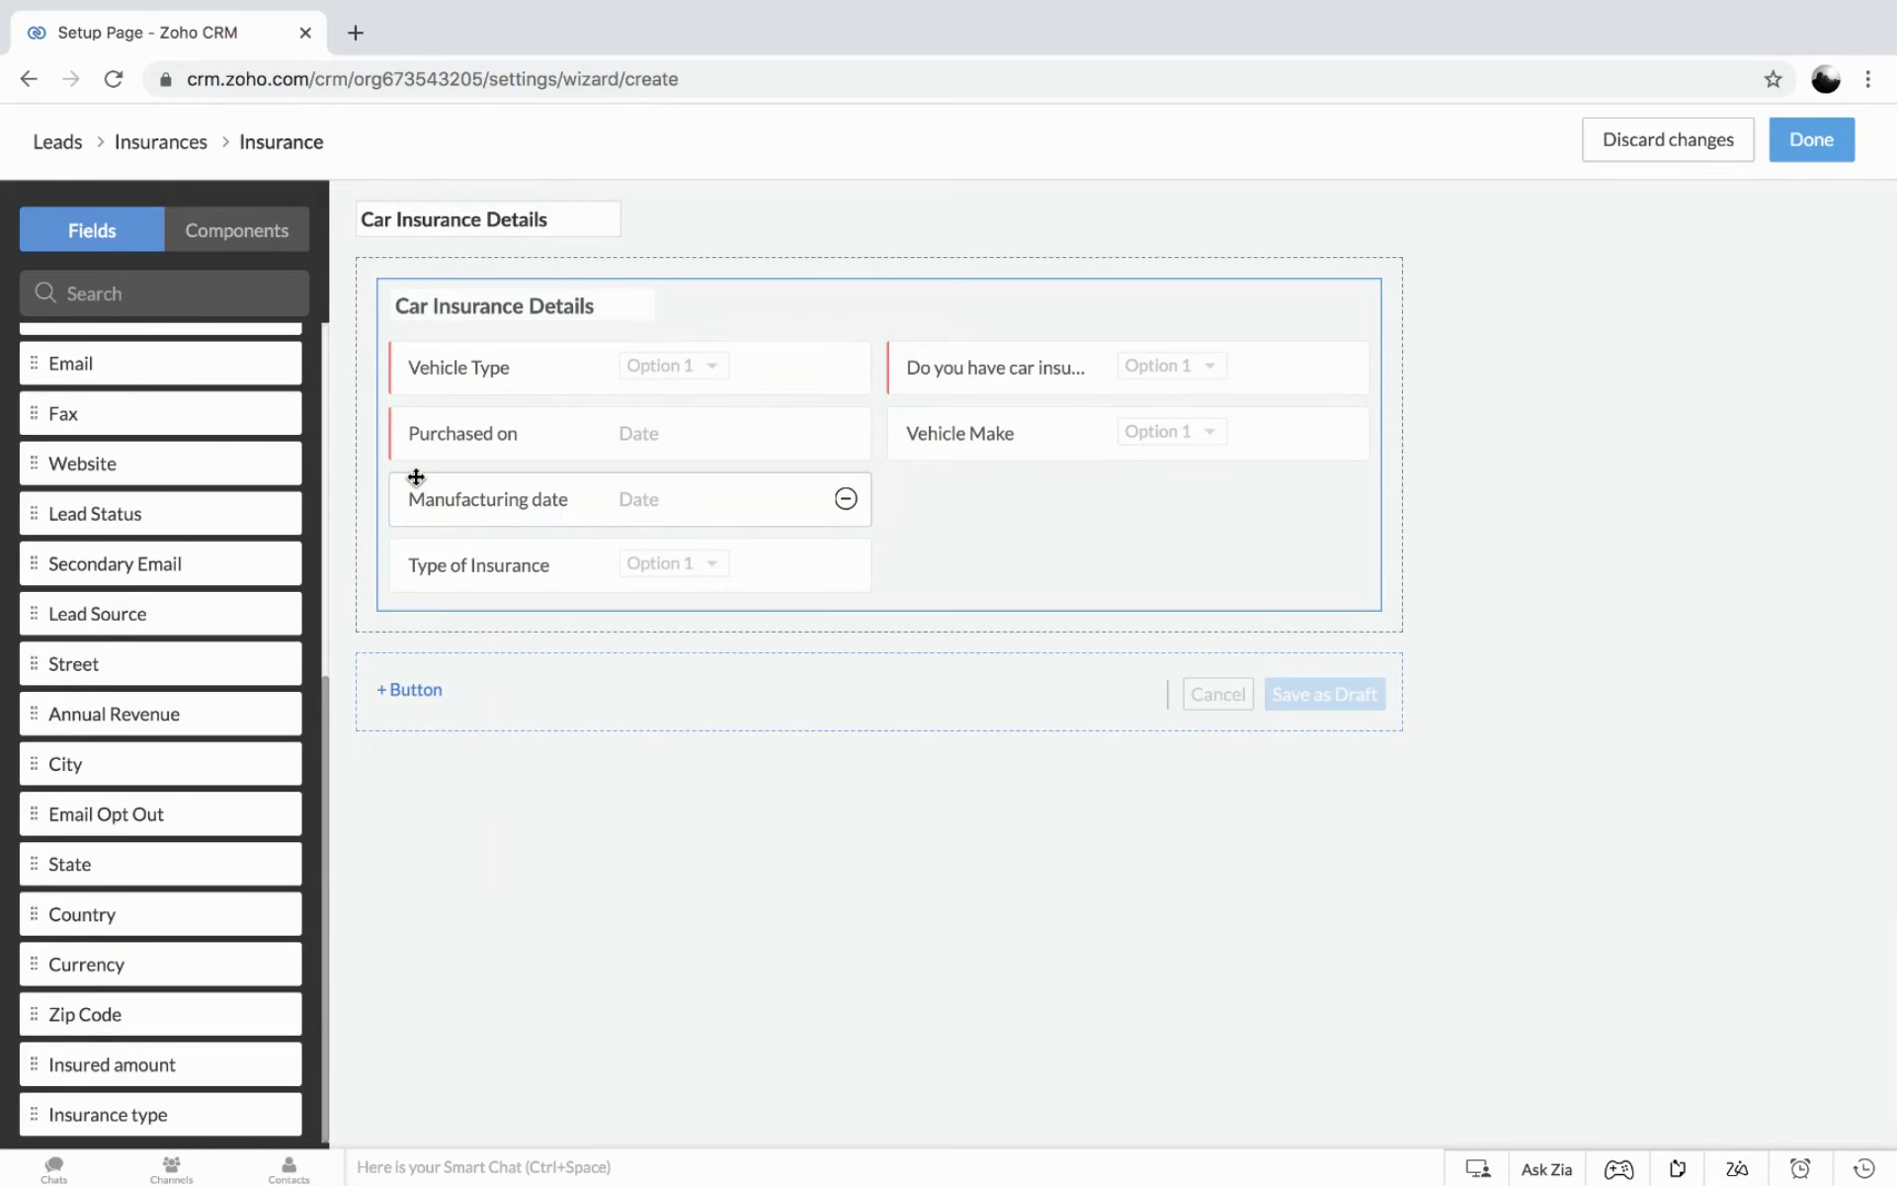
pyautogui.click(407, 689)
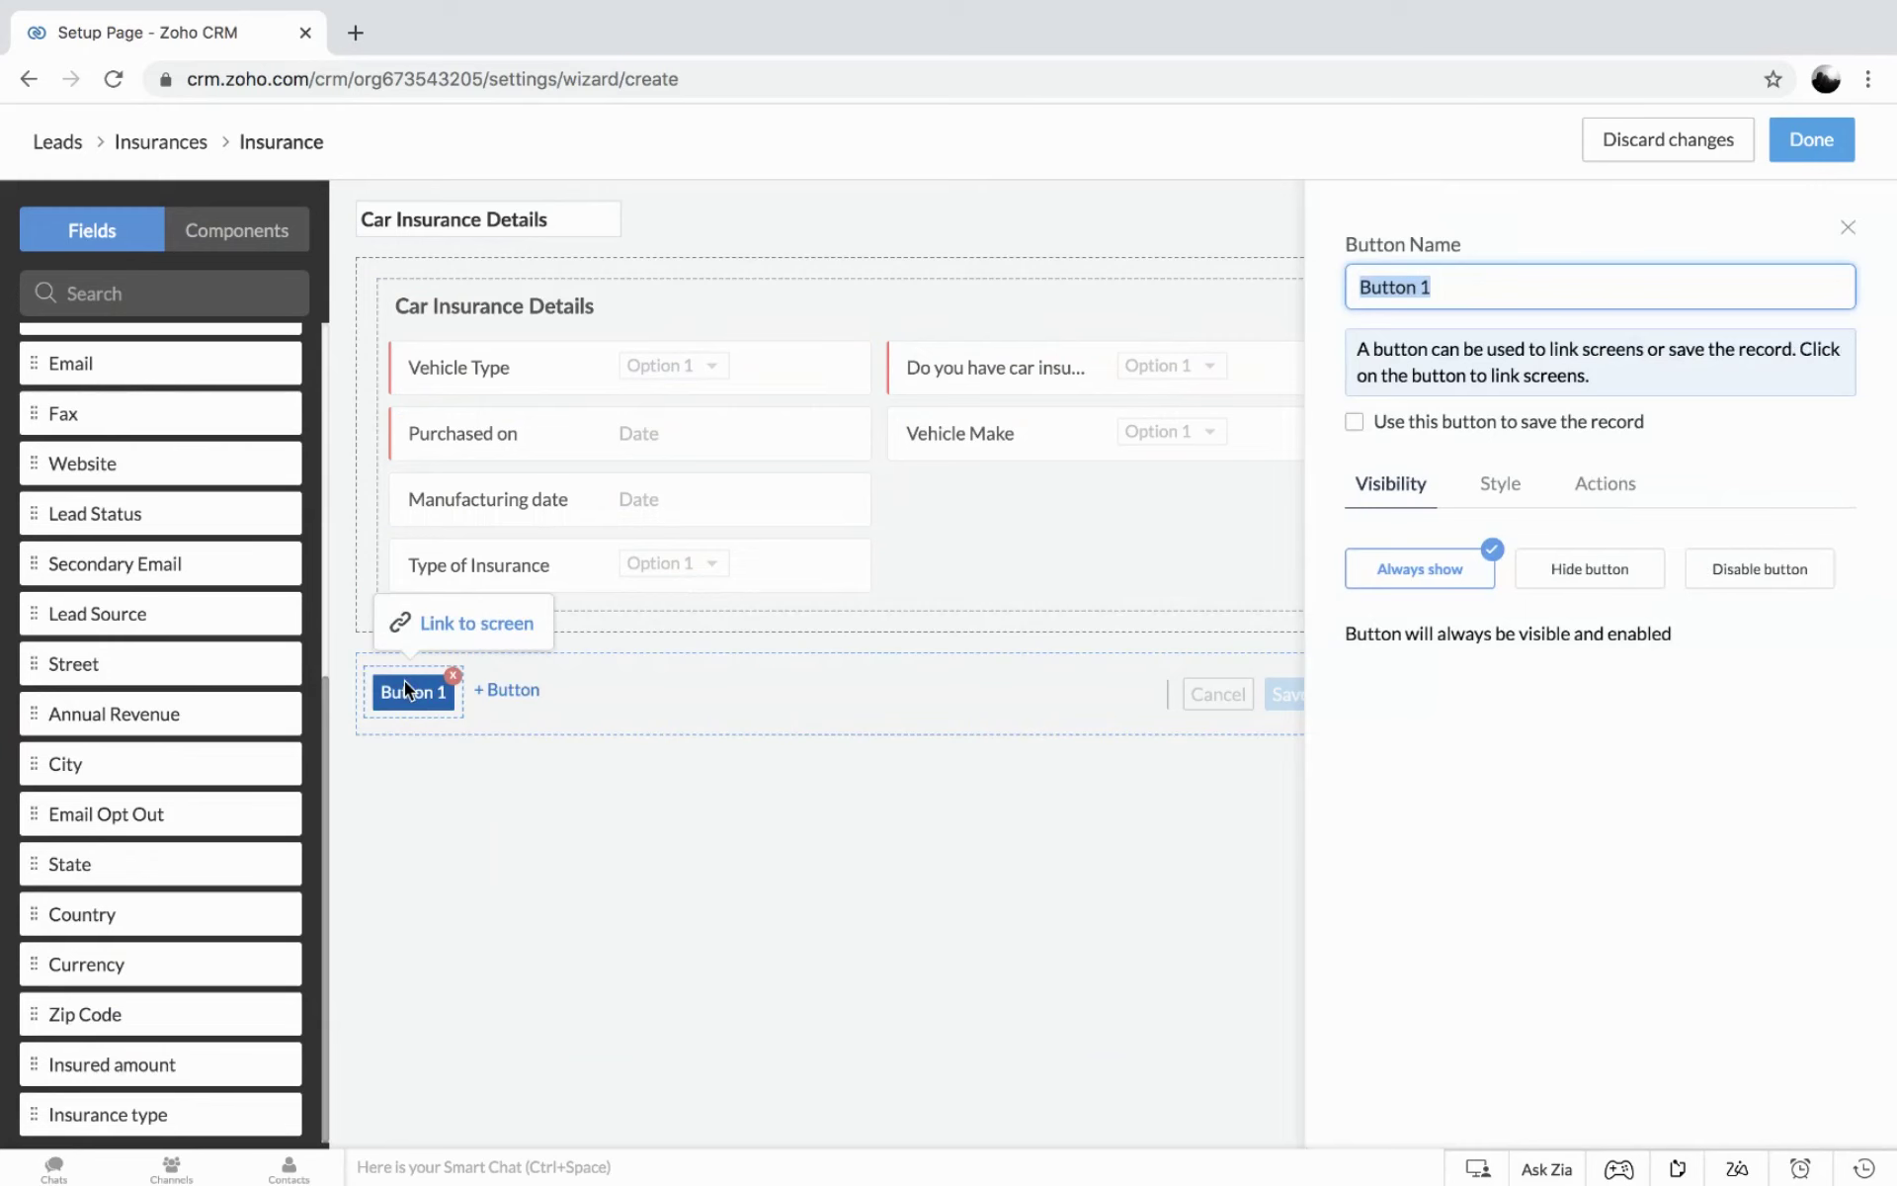
# Label the button 'Submit' and make it save the record.
pyautogui.write('Sav')
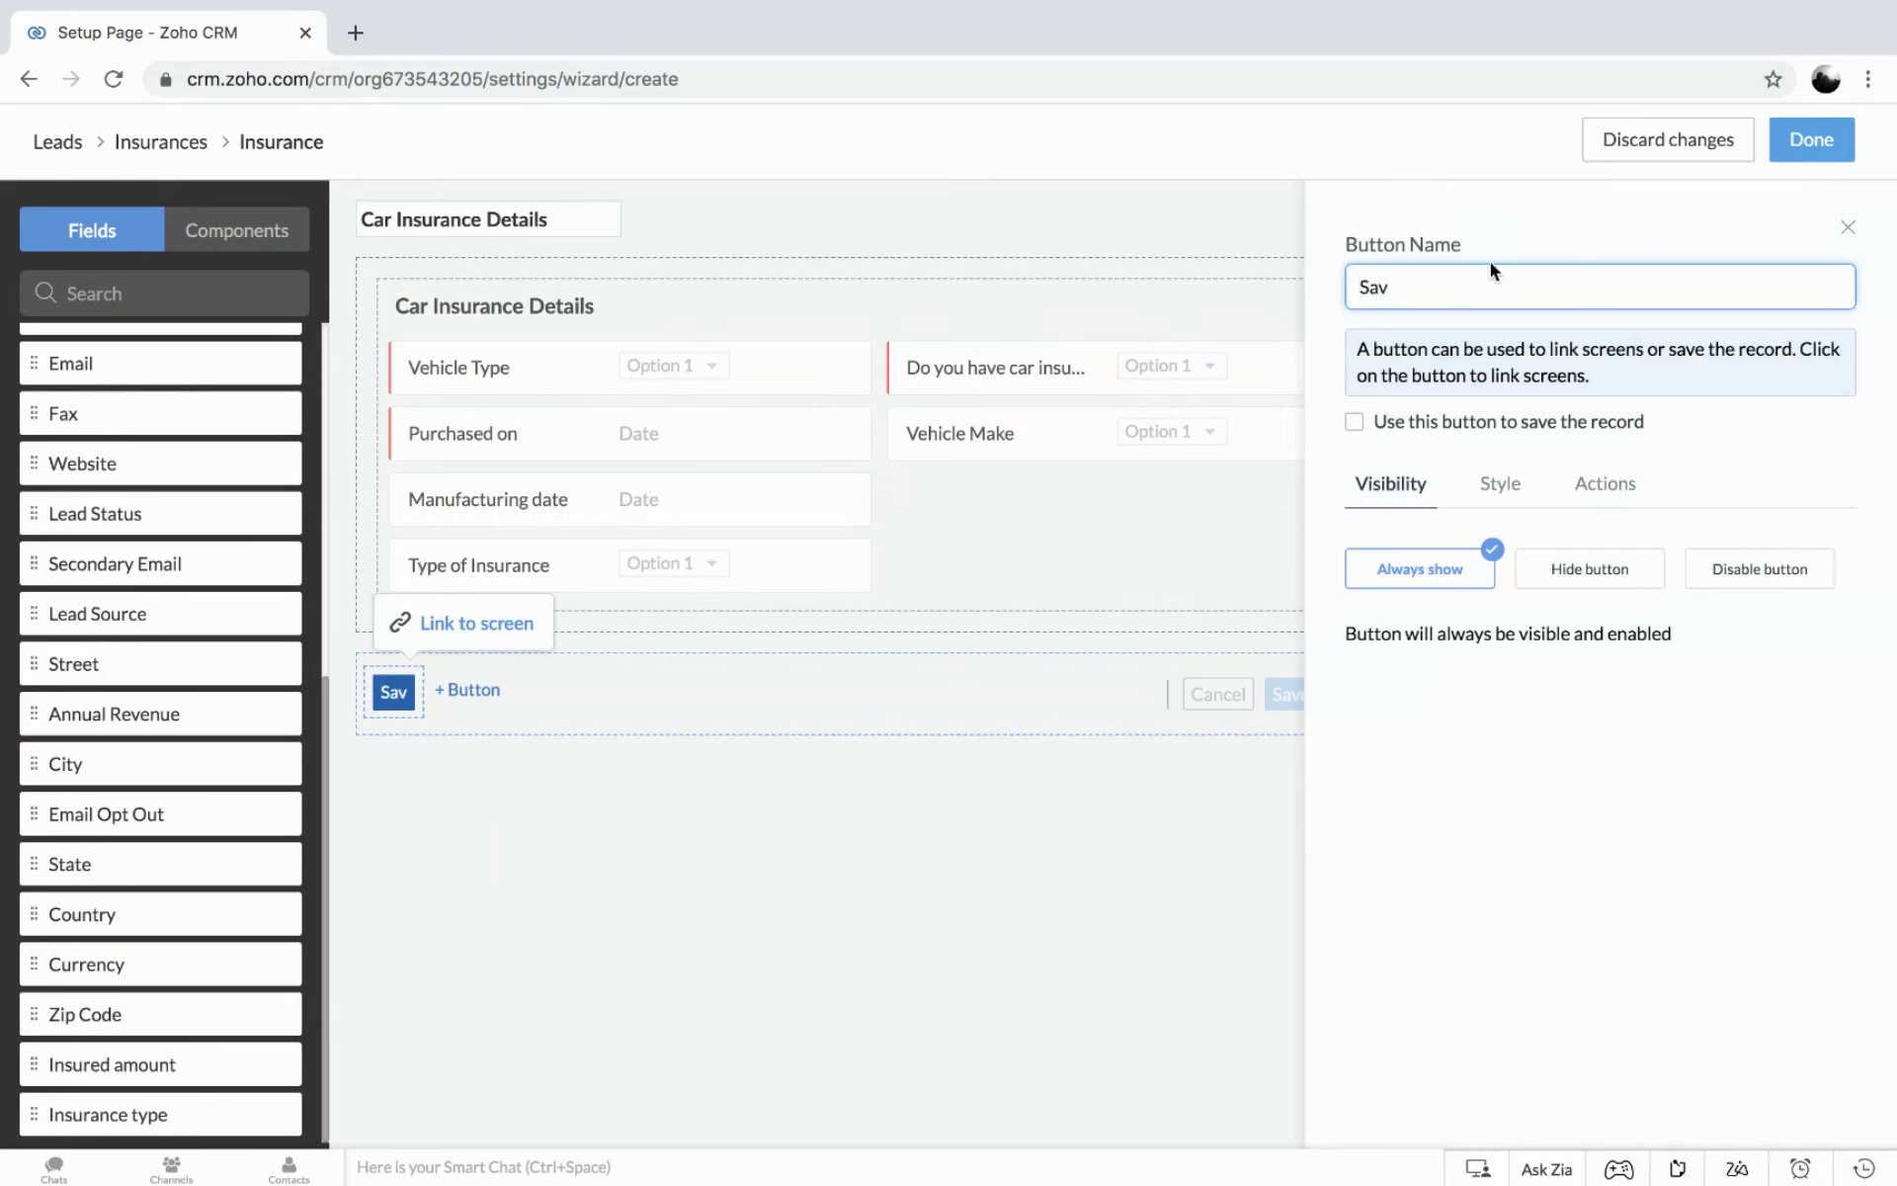
pyautogui.press('BackSpace')
pyautogui.press('BackSpace')
pyautogui.write('ubmit')
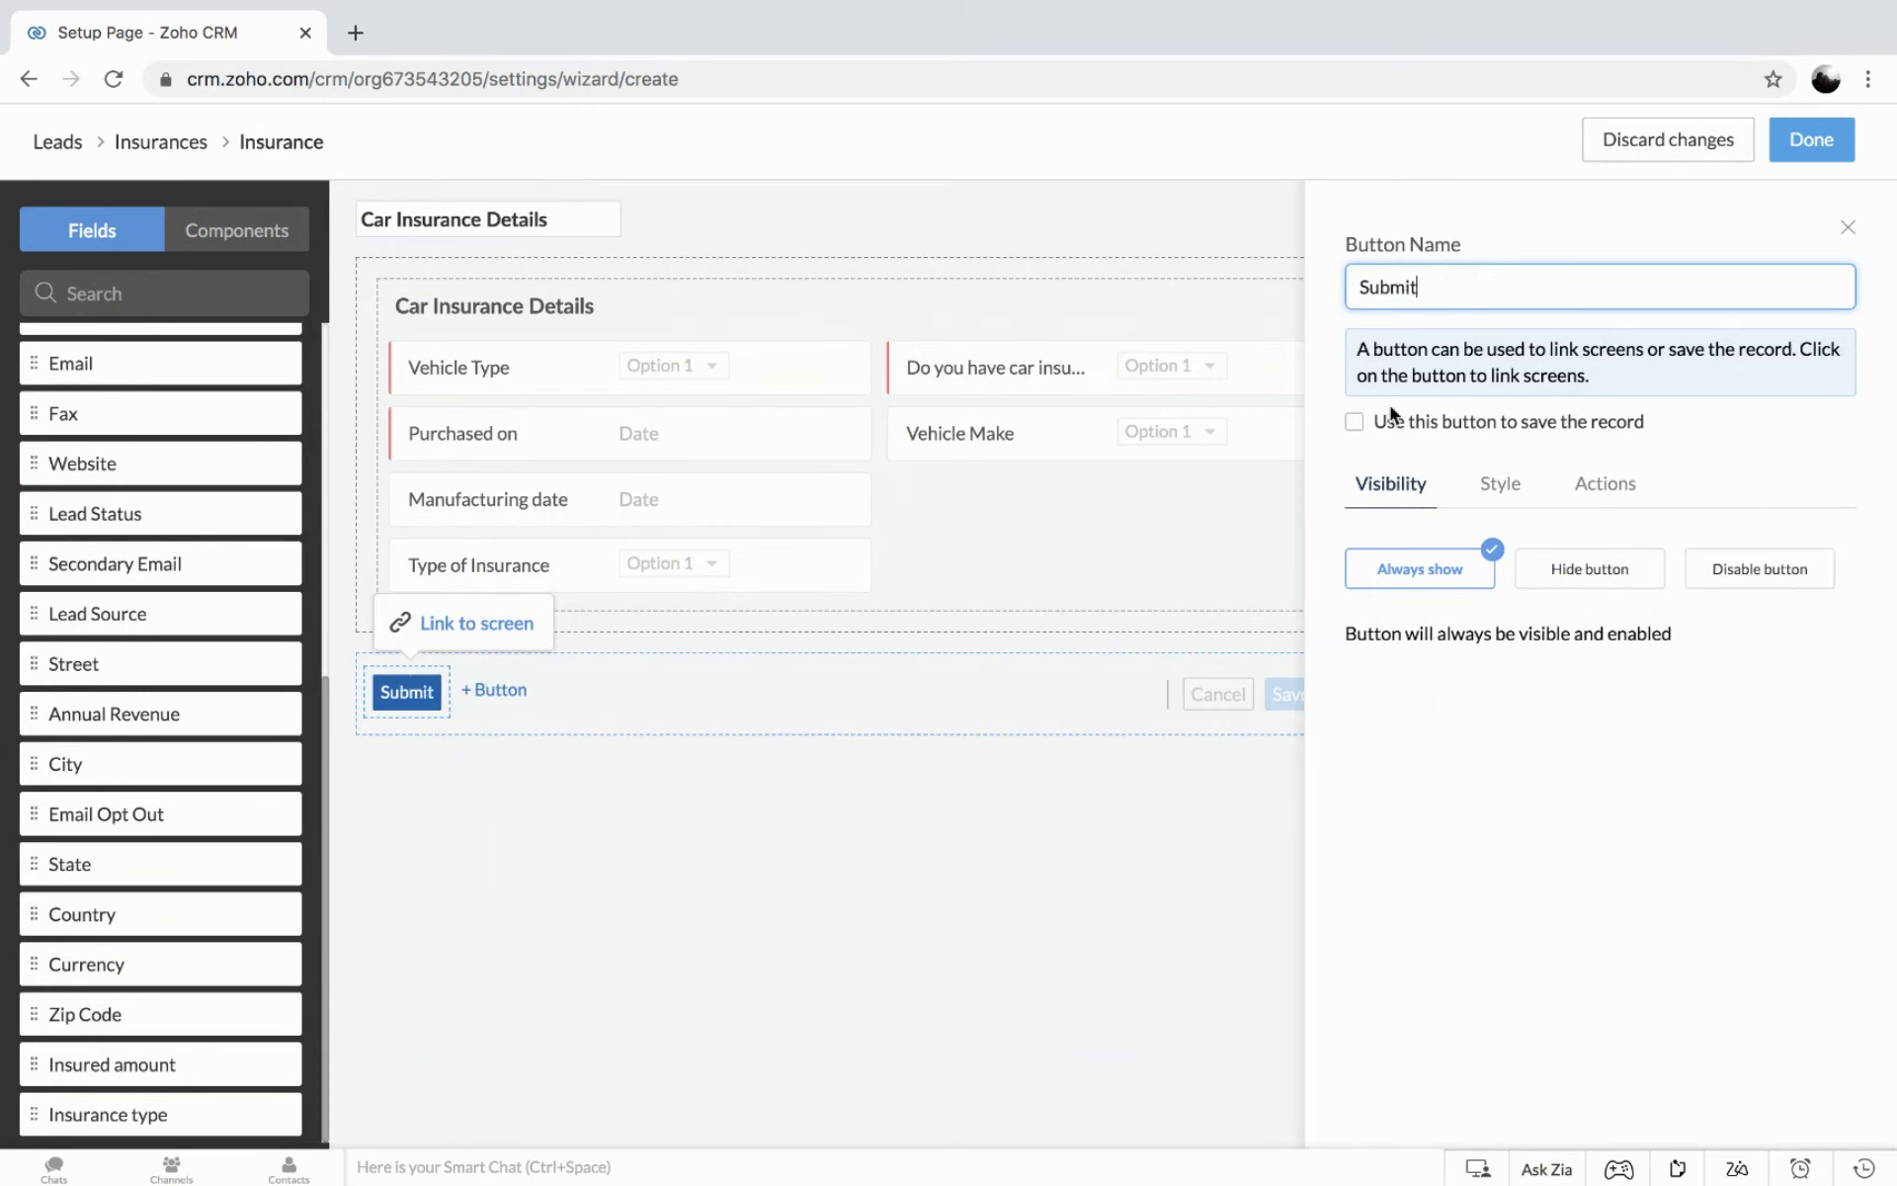
pyautogui.click(1354, 423)
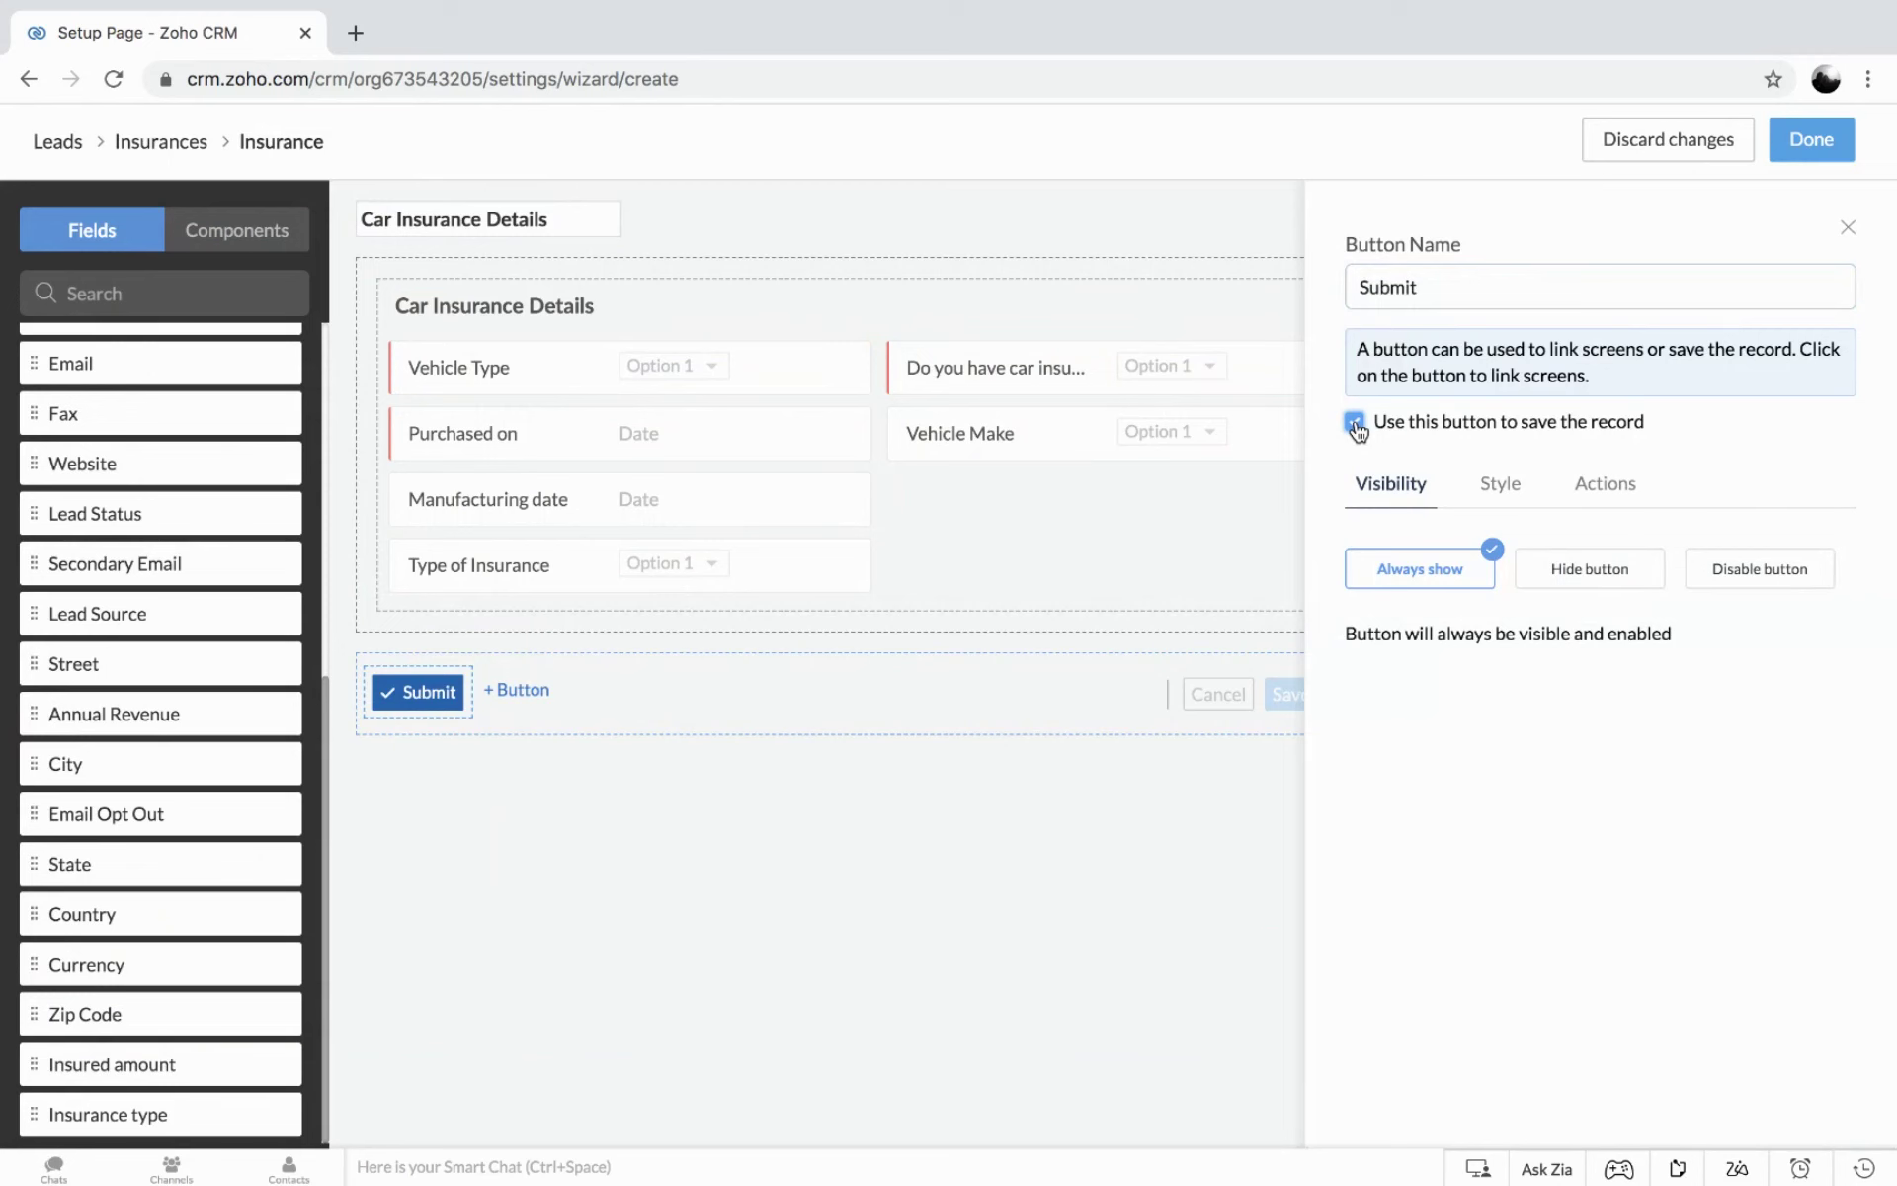
# Style the Submit button curved and blue after trying orange, red and white.
pyautogui.click(1504, 486)
pyautogui.click(1578, 605)
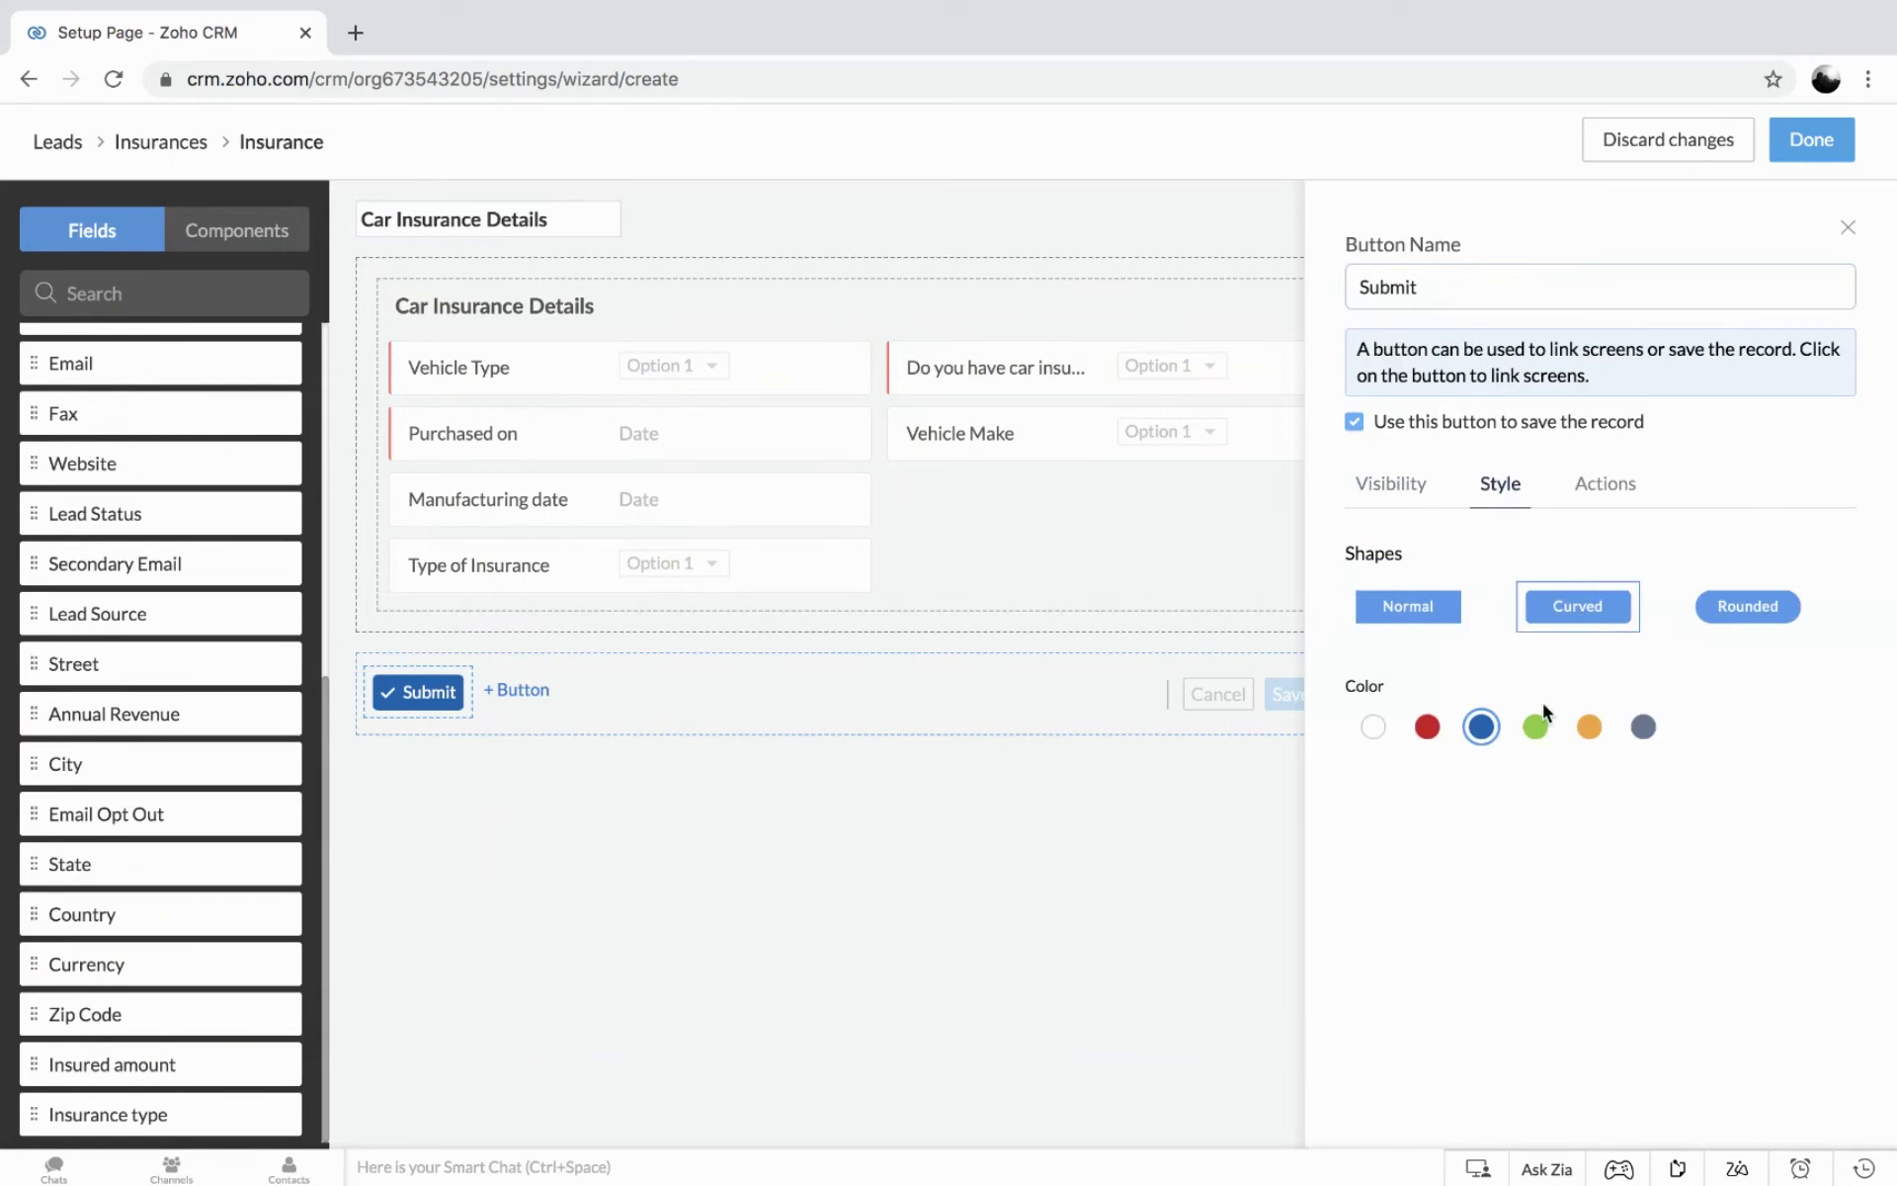
pyautogui.click(1587, 728)
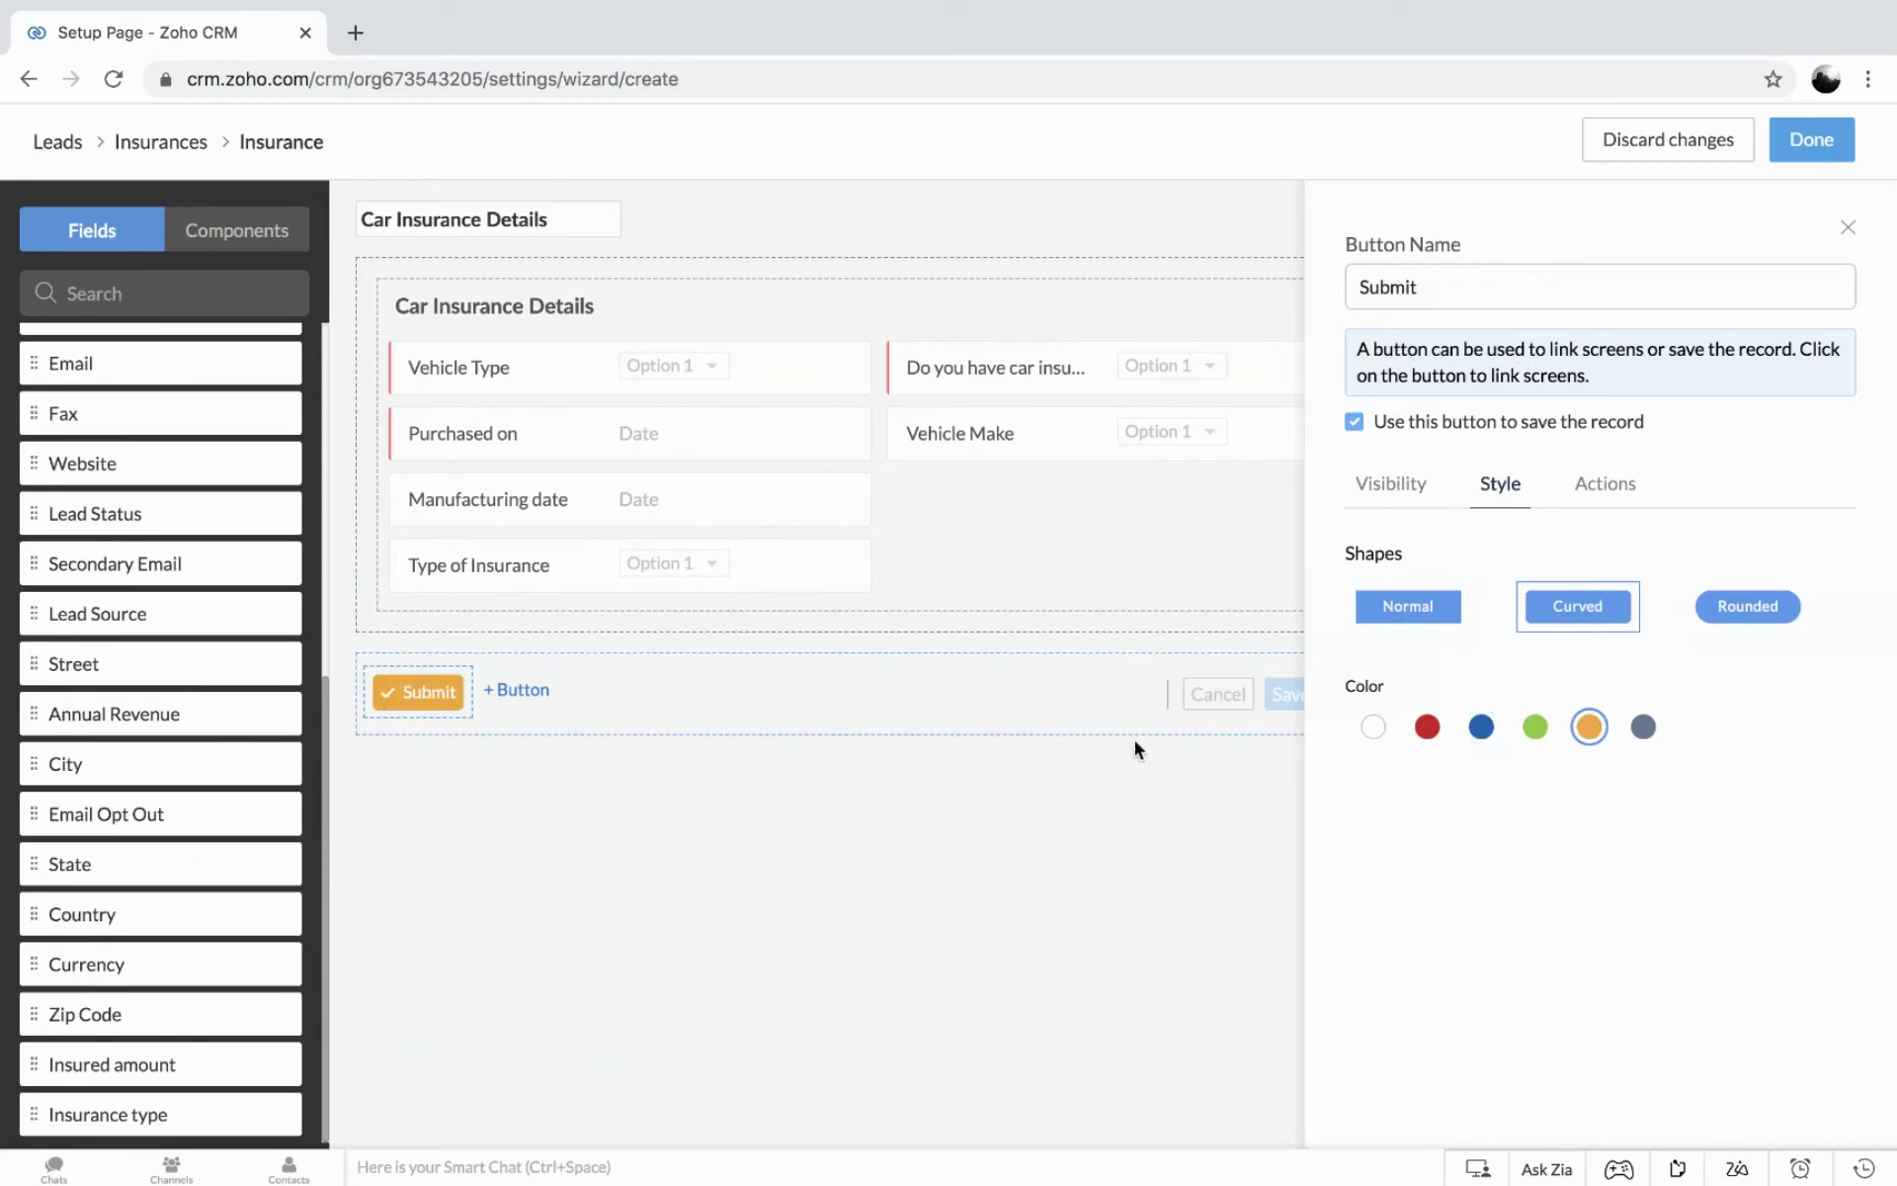
pyautogui.click(1426, 728)
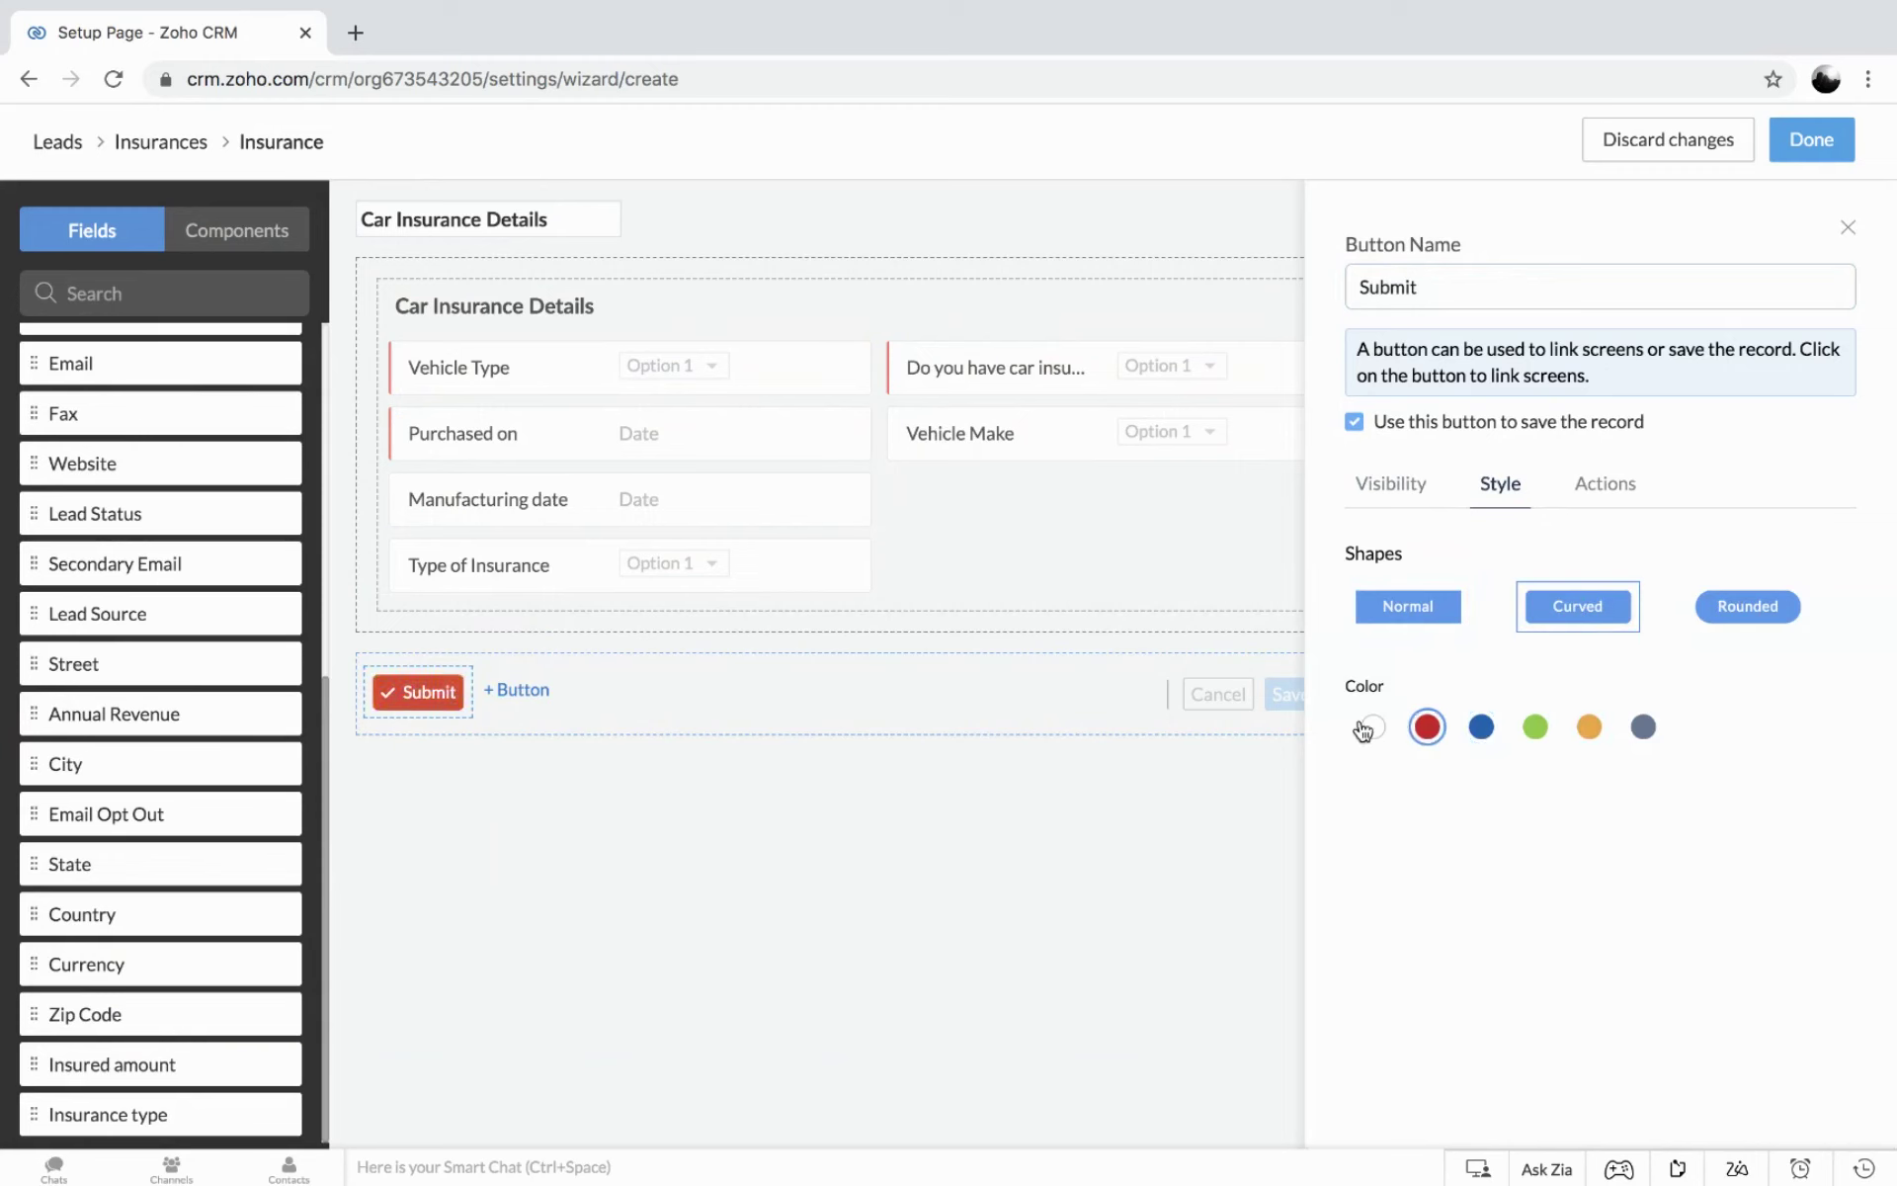
pyautogui.click(1359, 725)
pyautogui.click(1478, 731)
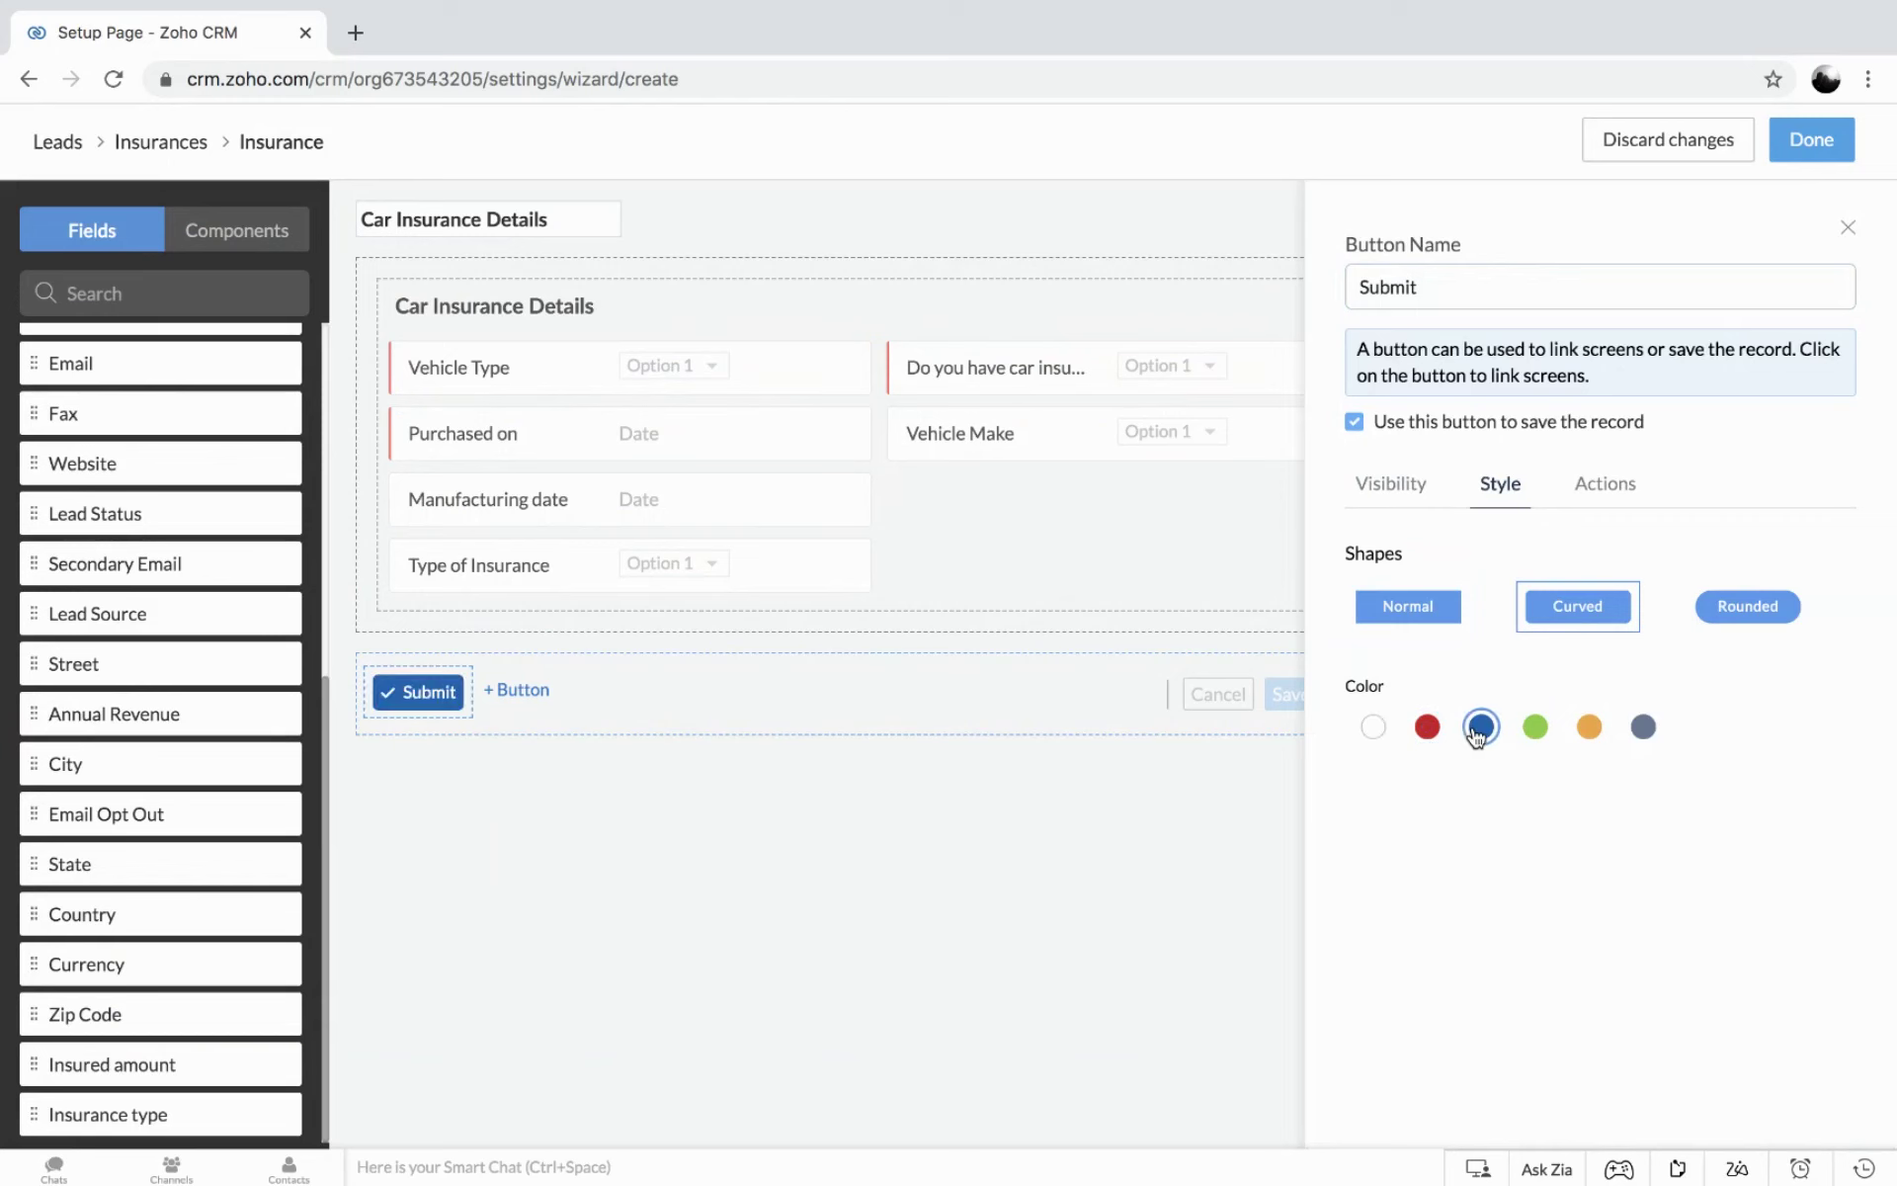
pyautogui.click(1844, 226)
# Finish the Car Insurance Details screen, place it below Applicant Details, and add a new screen.
pyautogui.click(1812, 139)
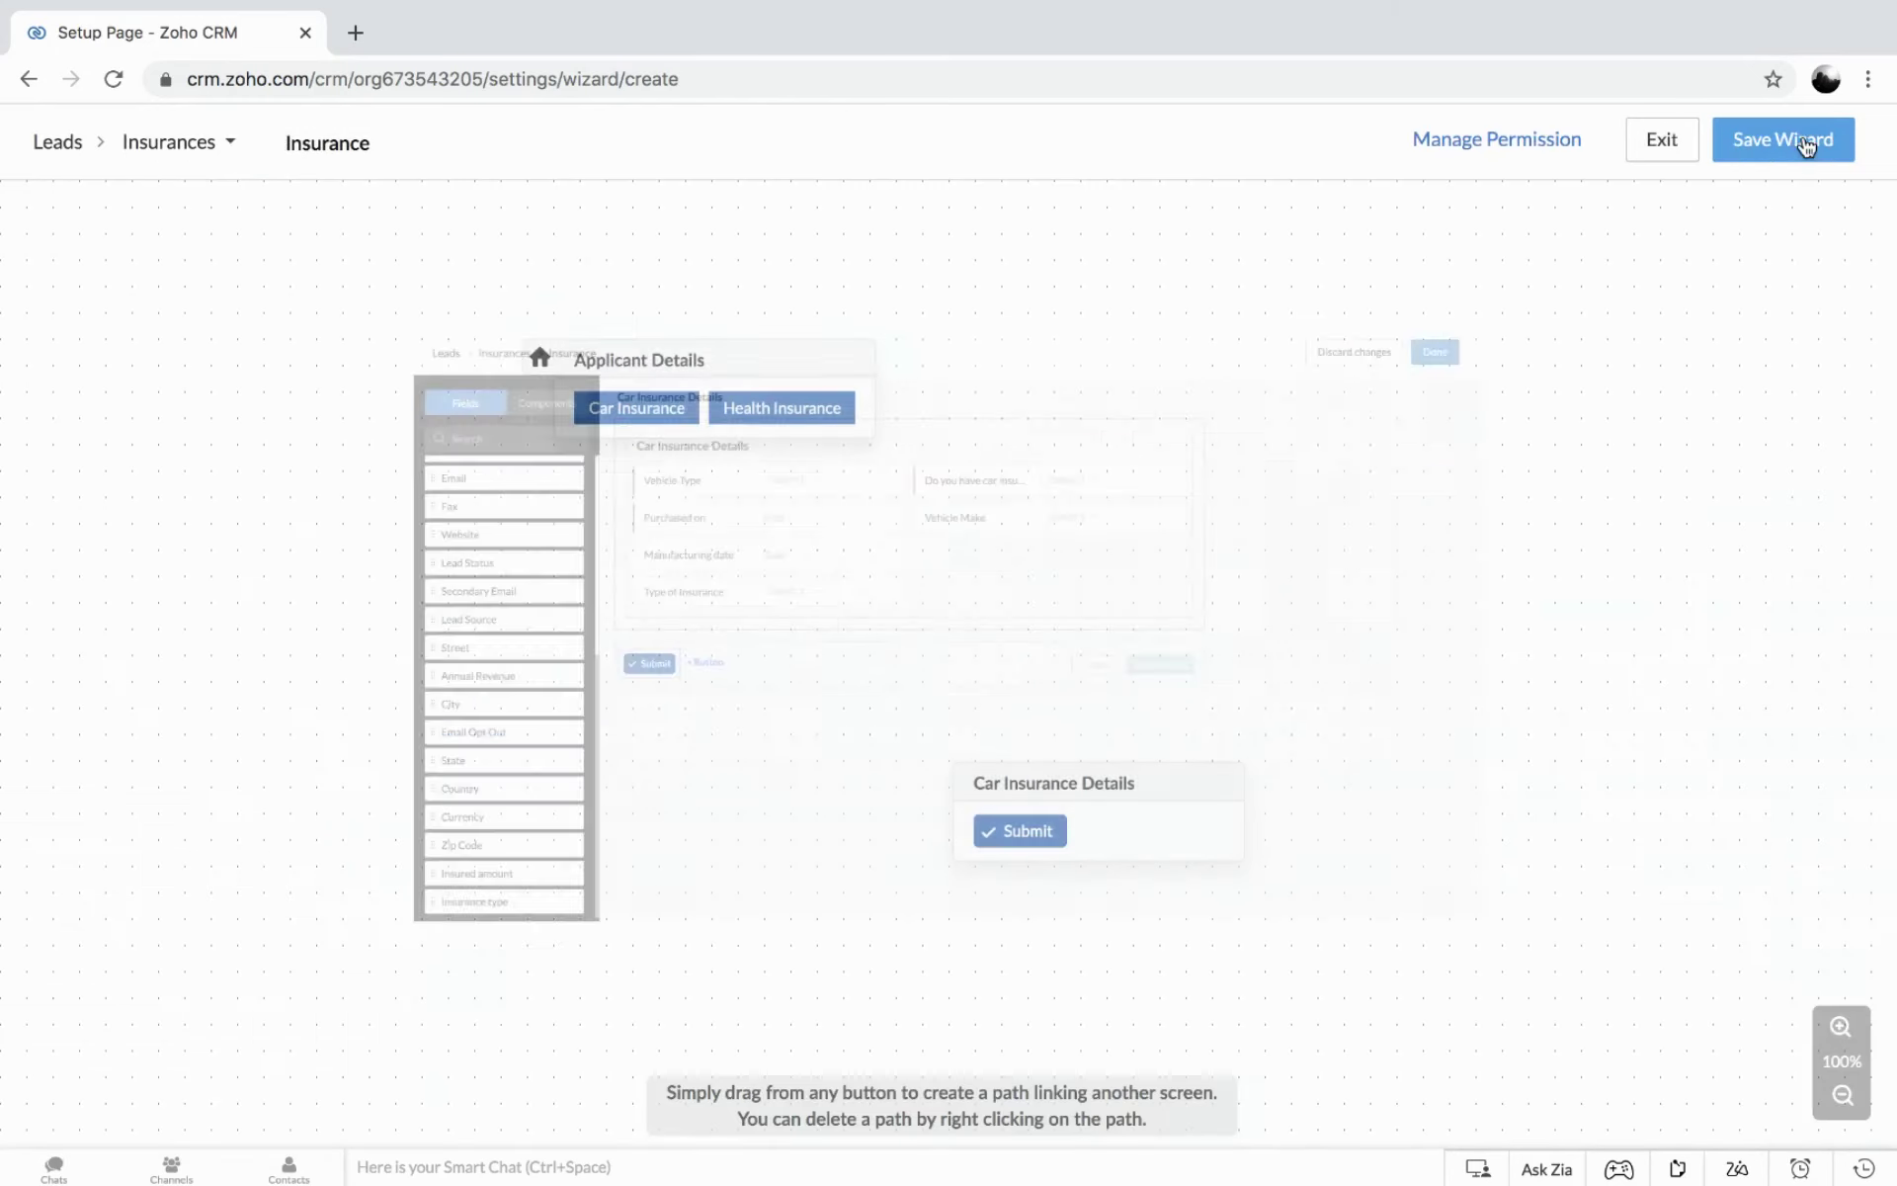
pyautogui.moveTo(1104, 775); pyautogui.dragTo(712, 648)
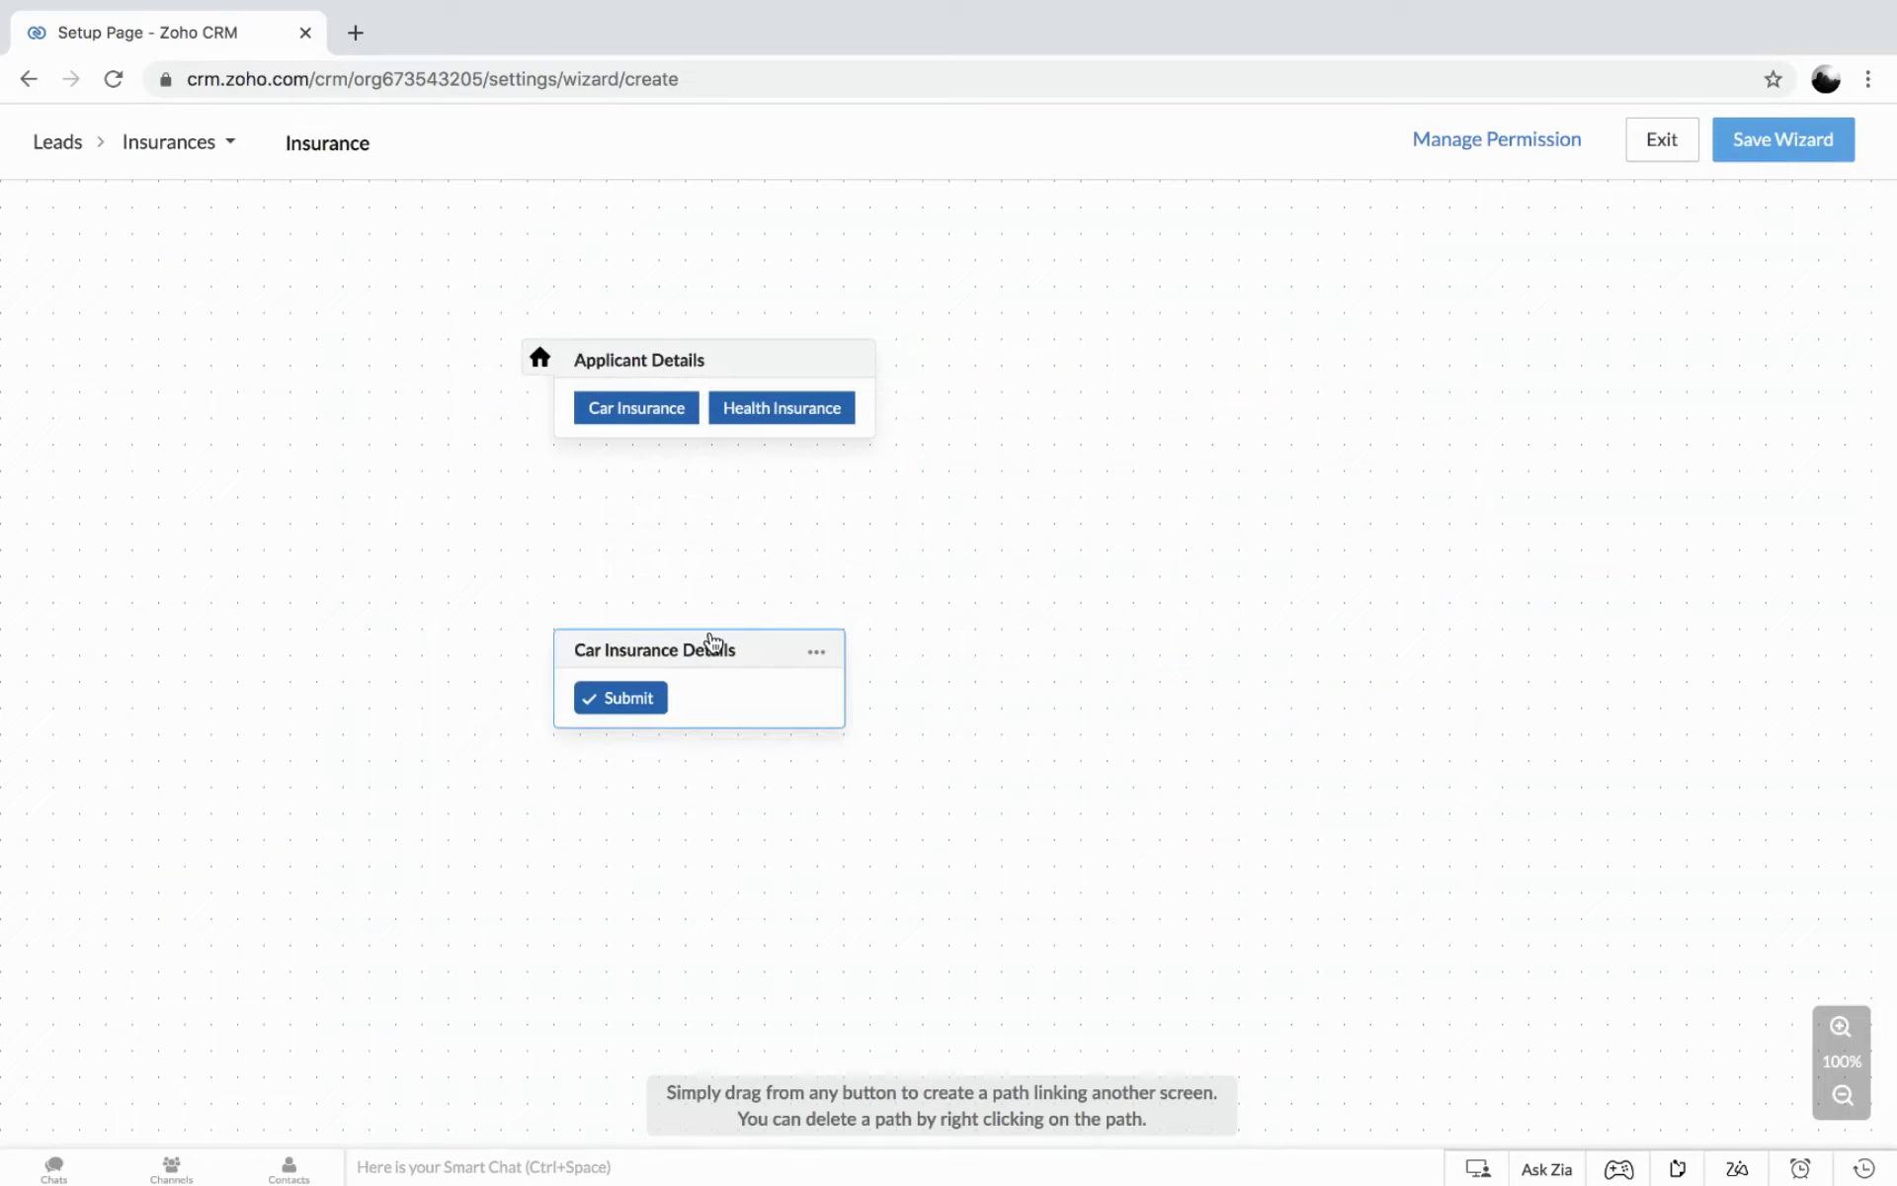
pyautogui.doubleClick(974, 680)
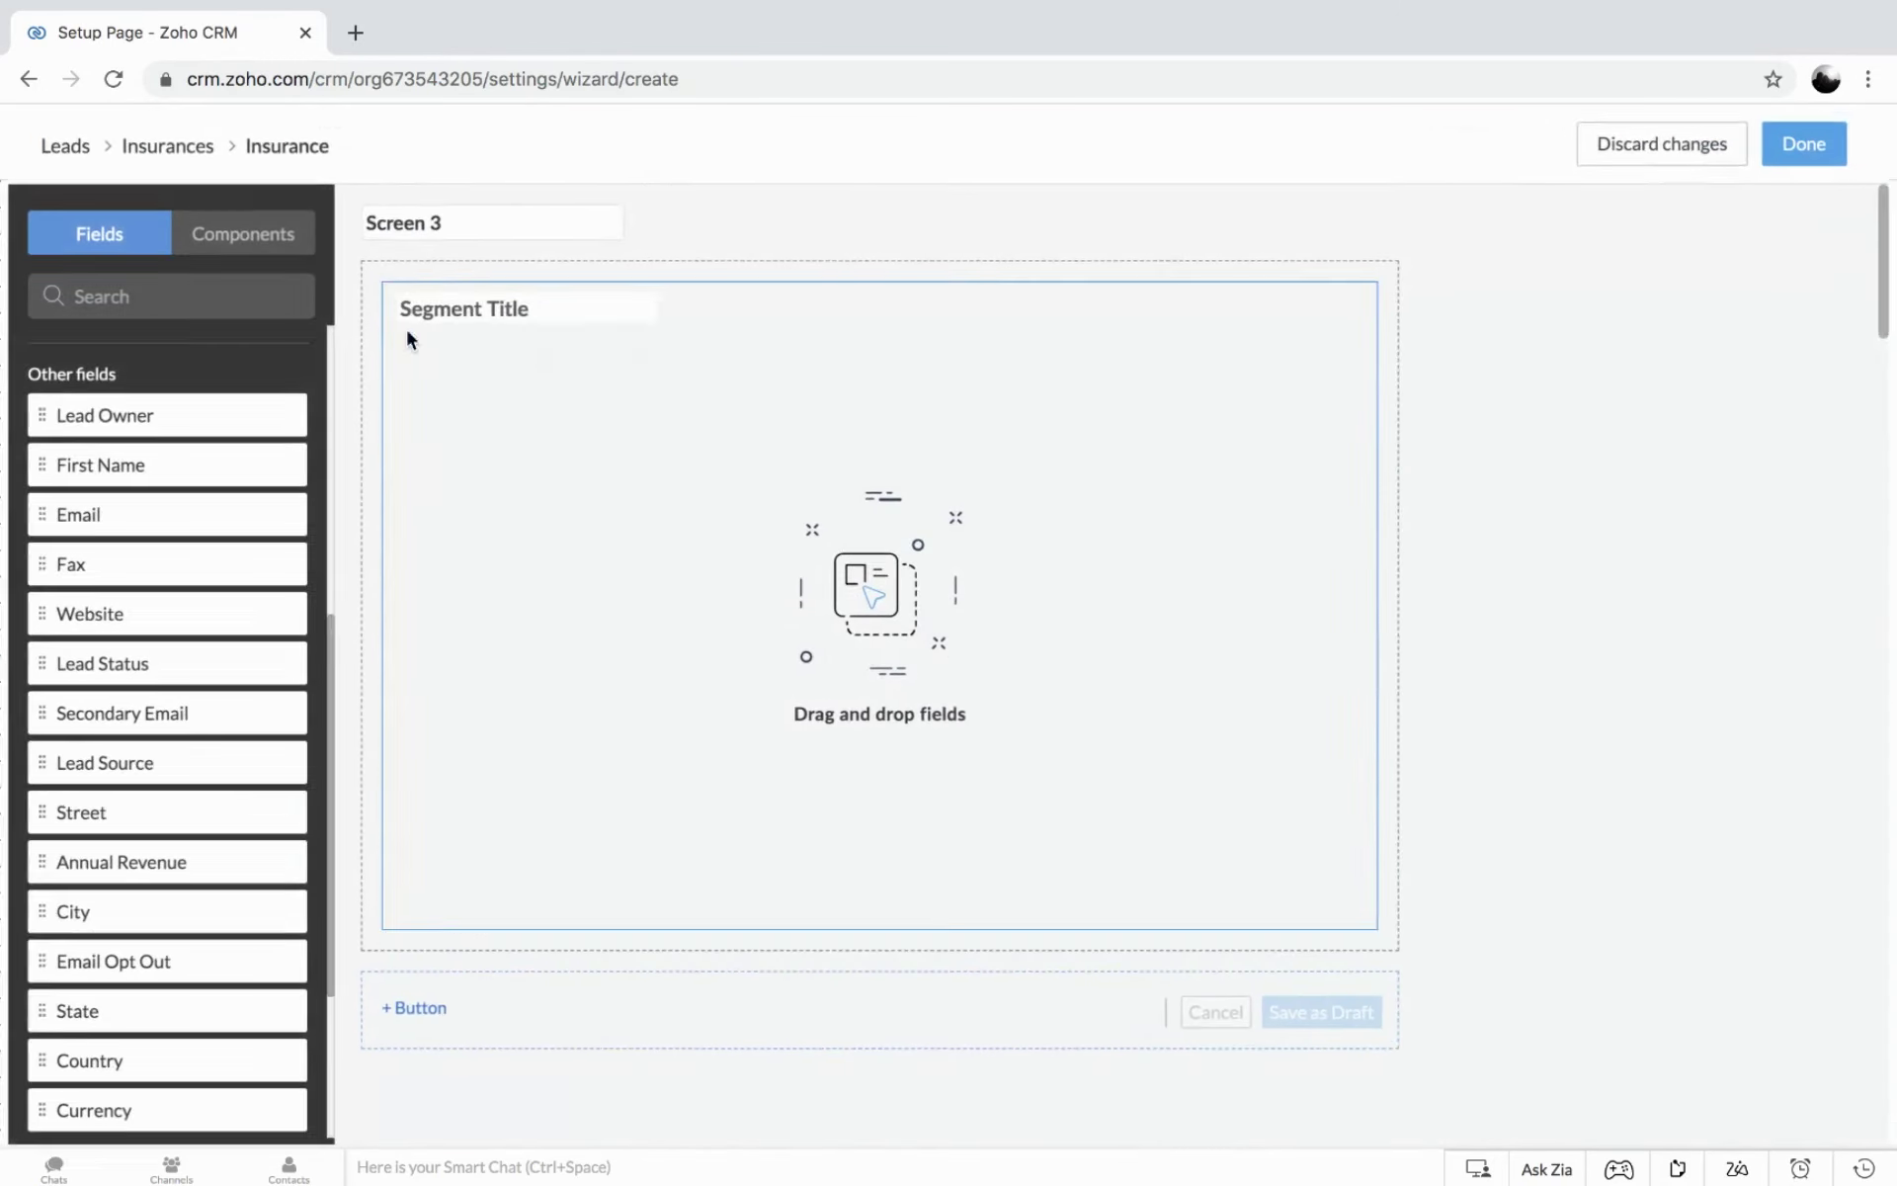
# Name the new screen 'Health Insurance Details' and give its section the same title.
pyautogui.moveTo(469, 214); pyautogui.dragTo(299, 198)
pyautogui.write('Health ')
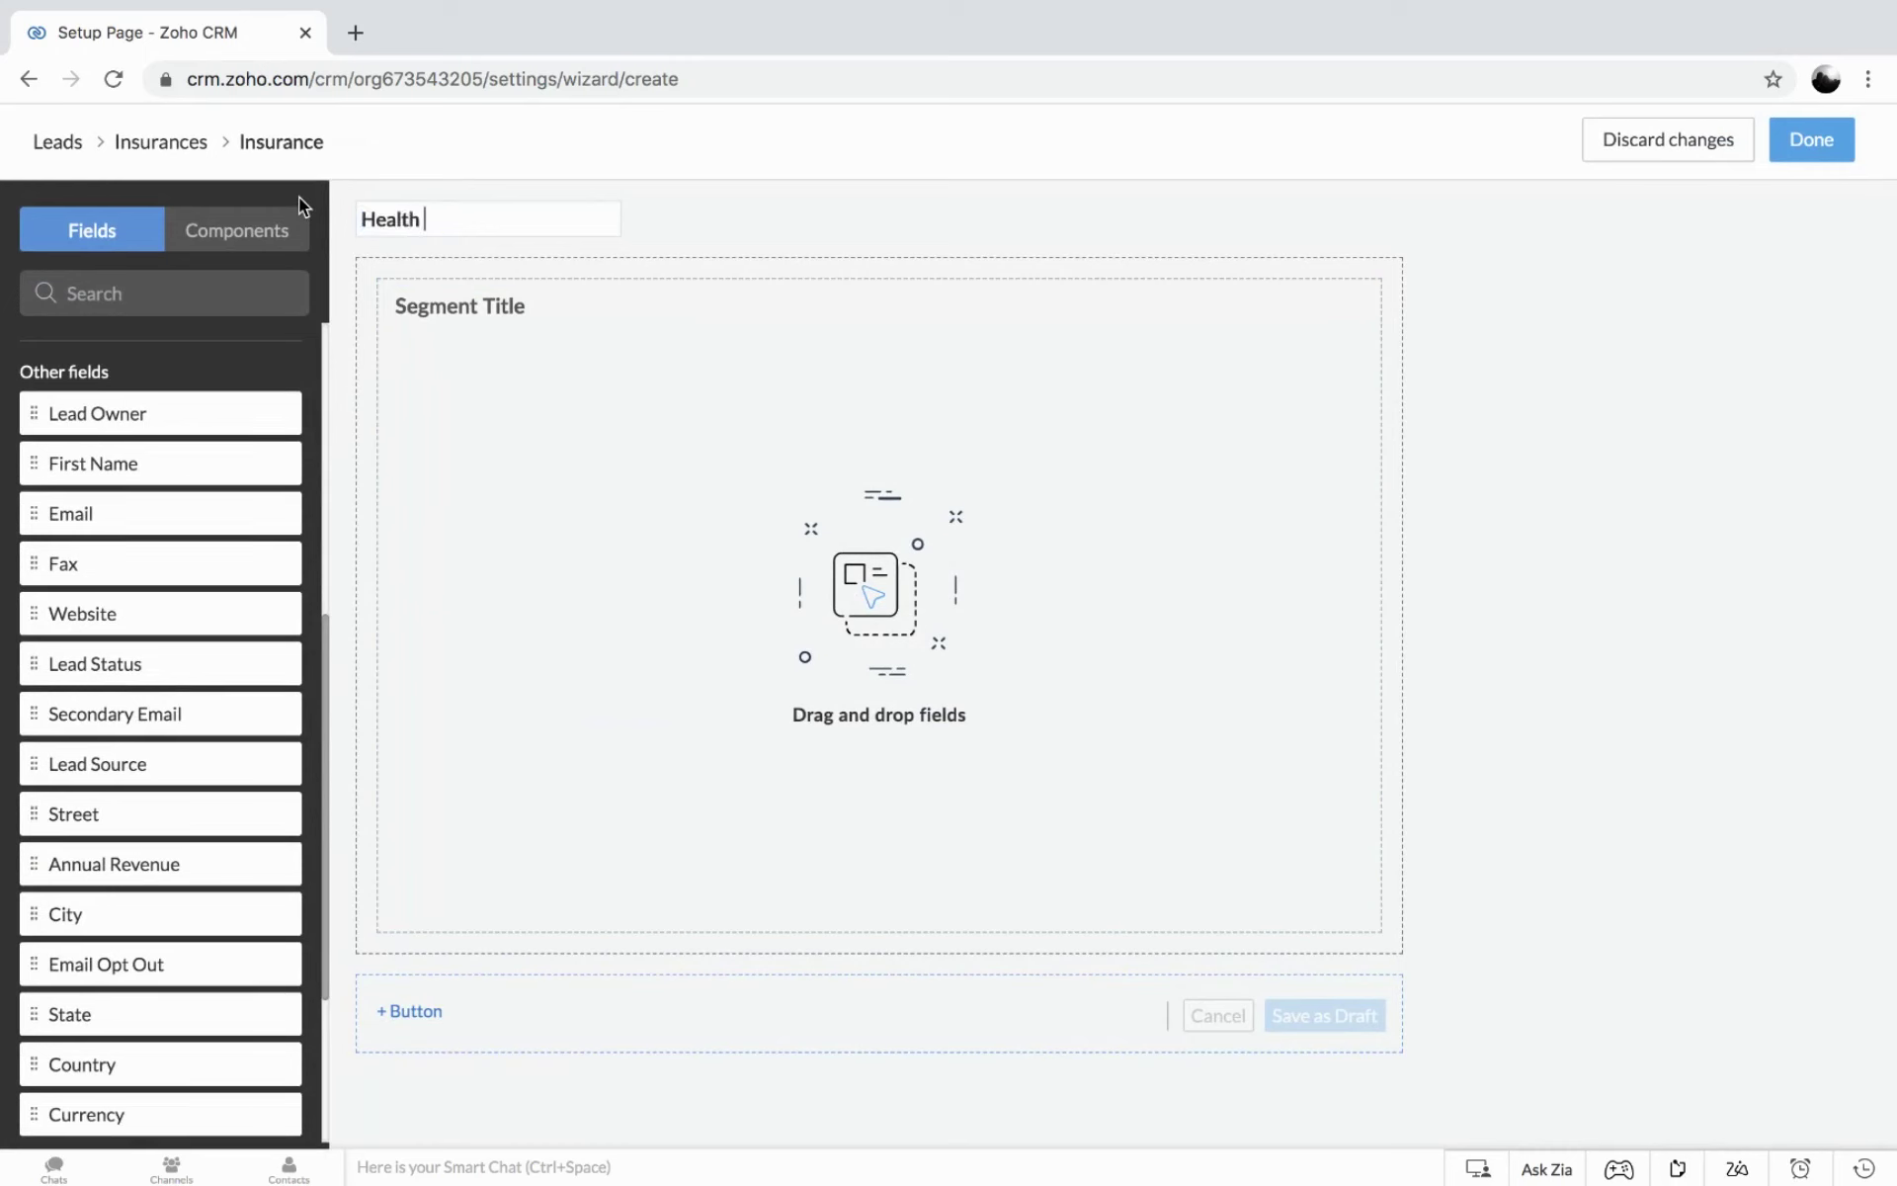
pyautogui.write('Insurance Details')
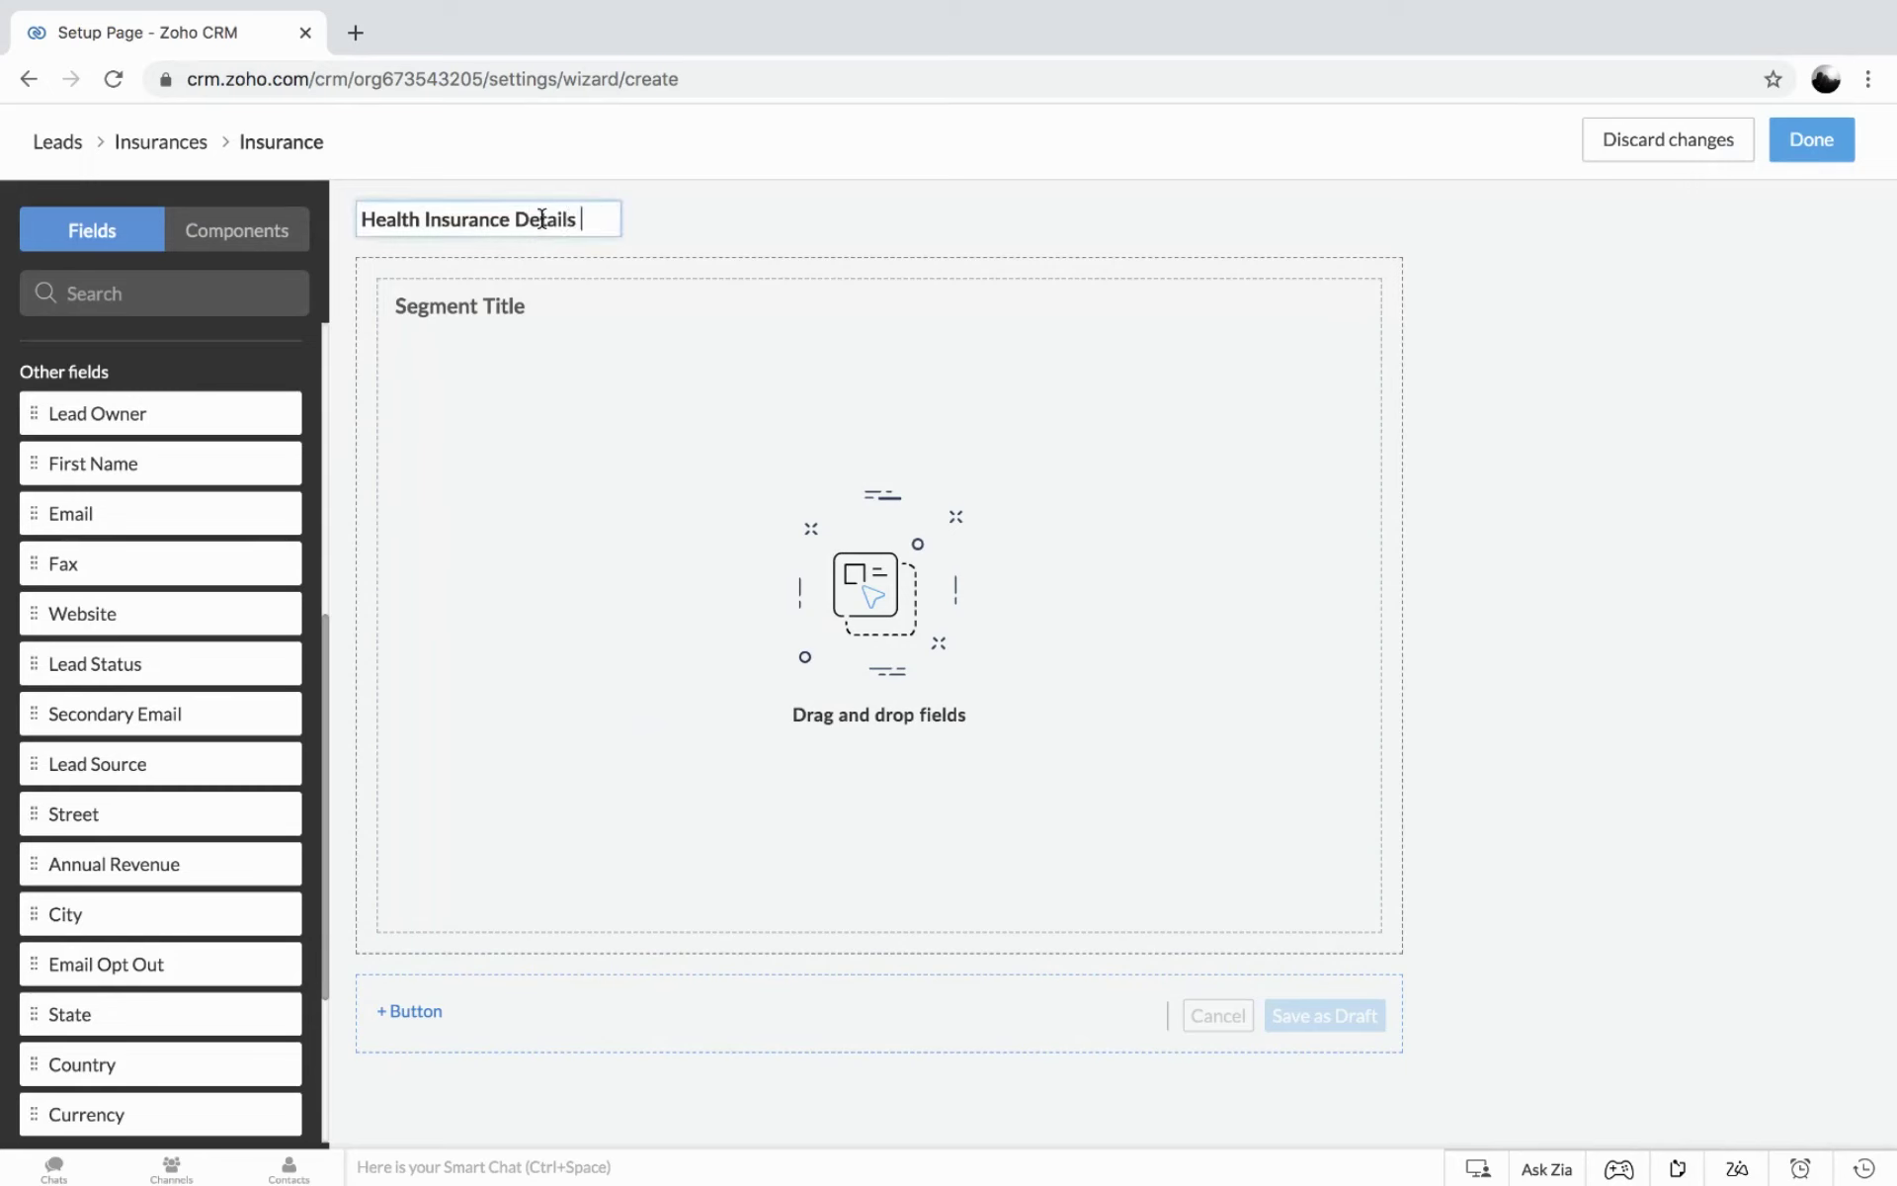
pyautogui.moveTo(546, 218); pyautogui.dragTo(334, 212)
pyautogui.hotkey('ctrl', 'c')
pyautogui.click(487, 301)
pyautogui.moveTo(527, 305); pyautogui.dragTo(373, 301)
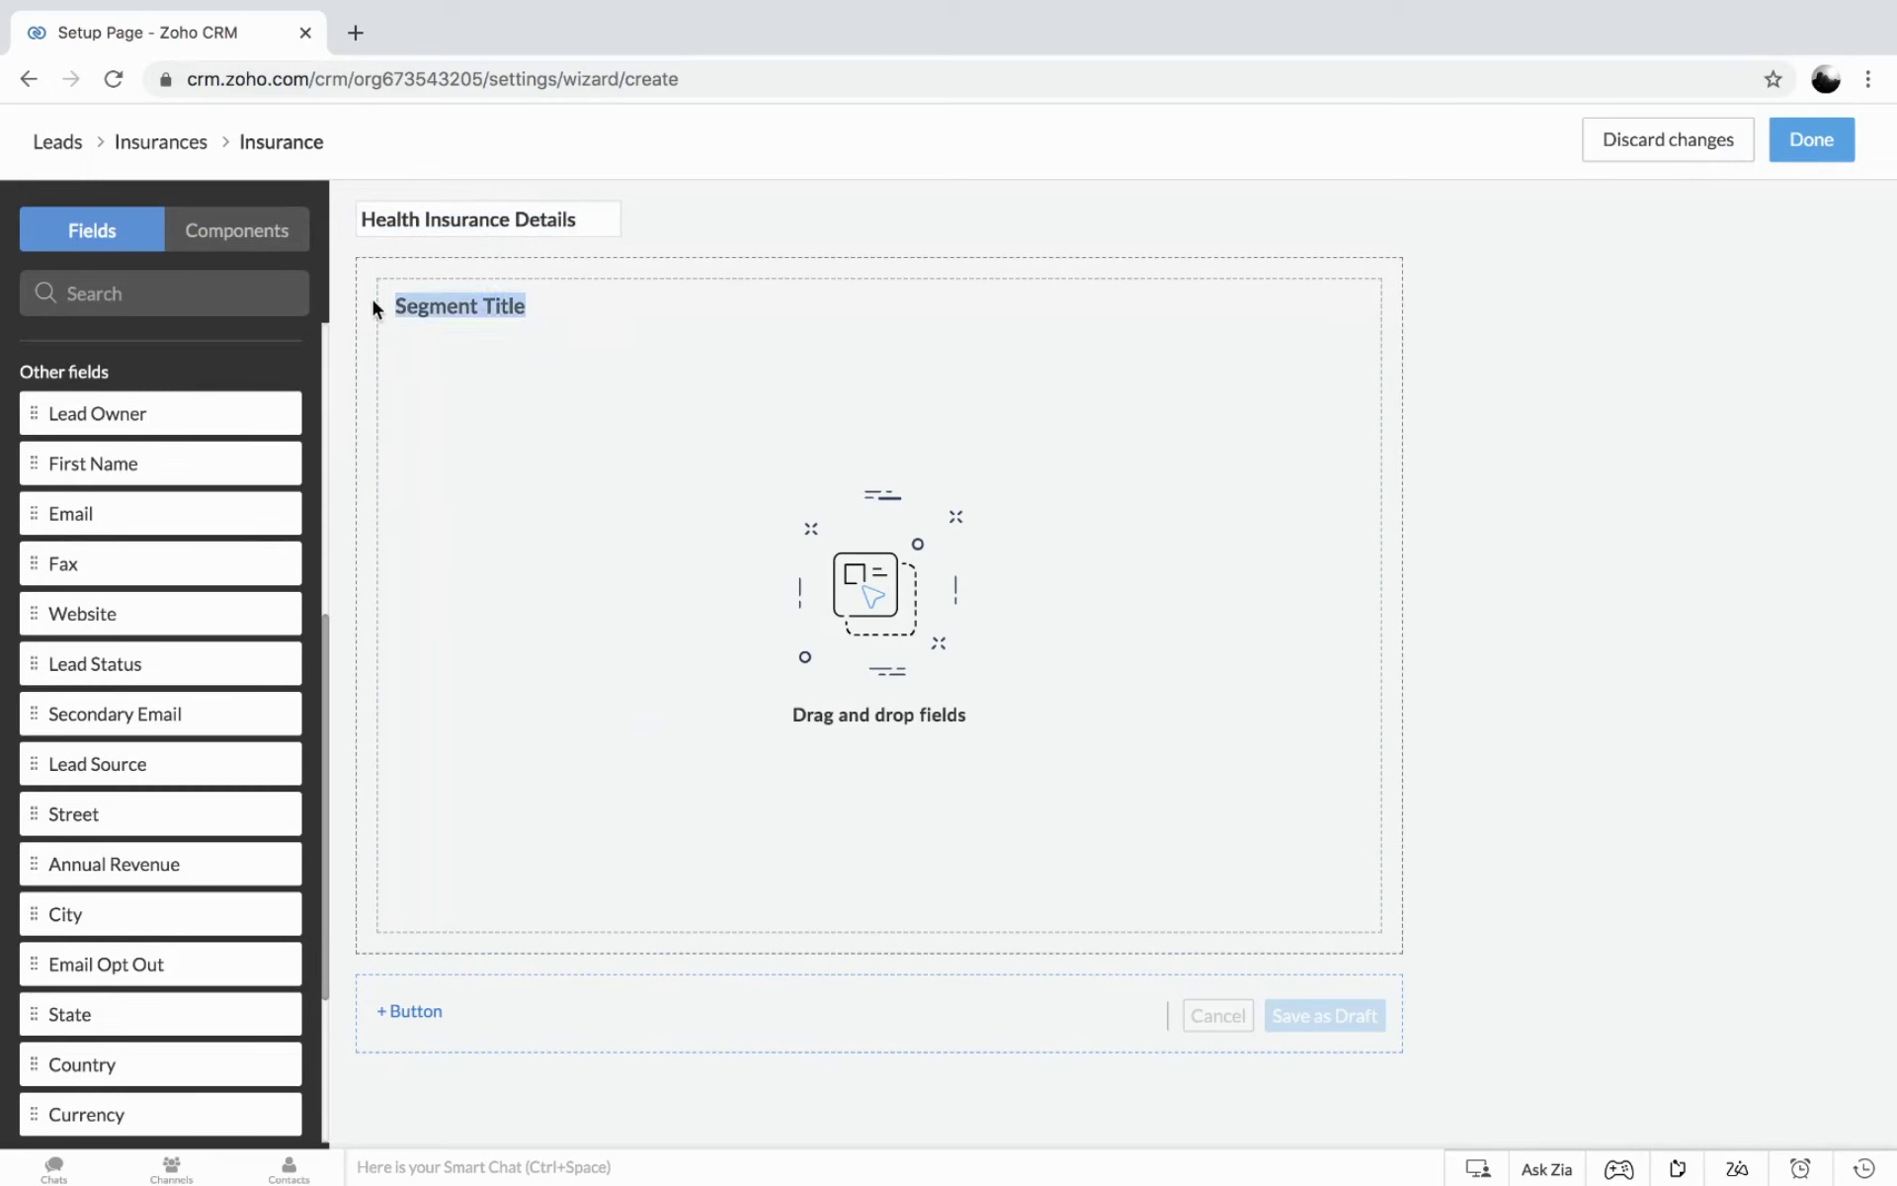
pyautogui.hotkey('ctrl', 'v')
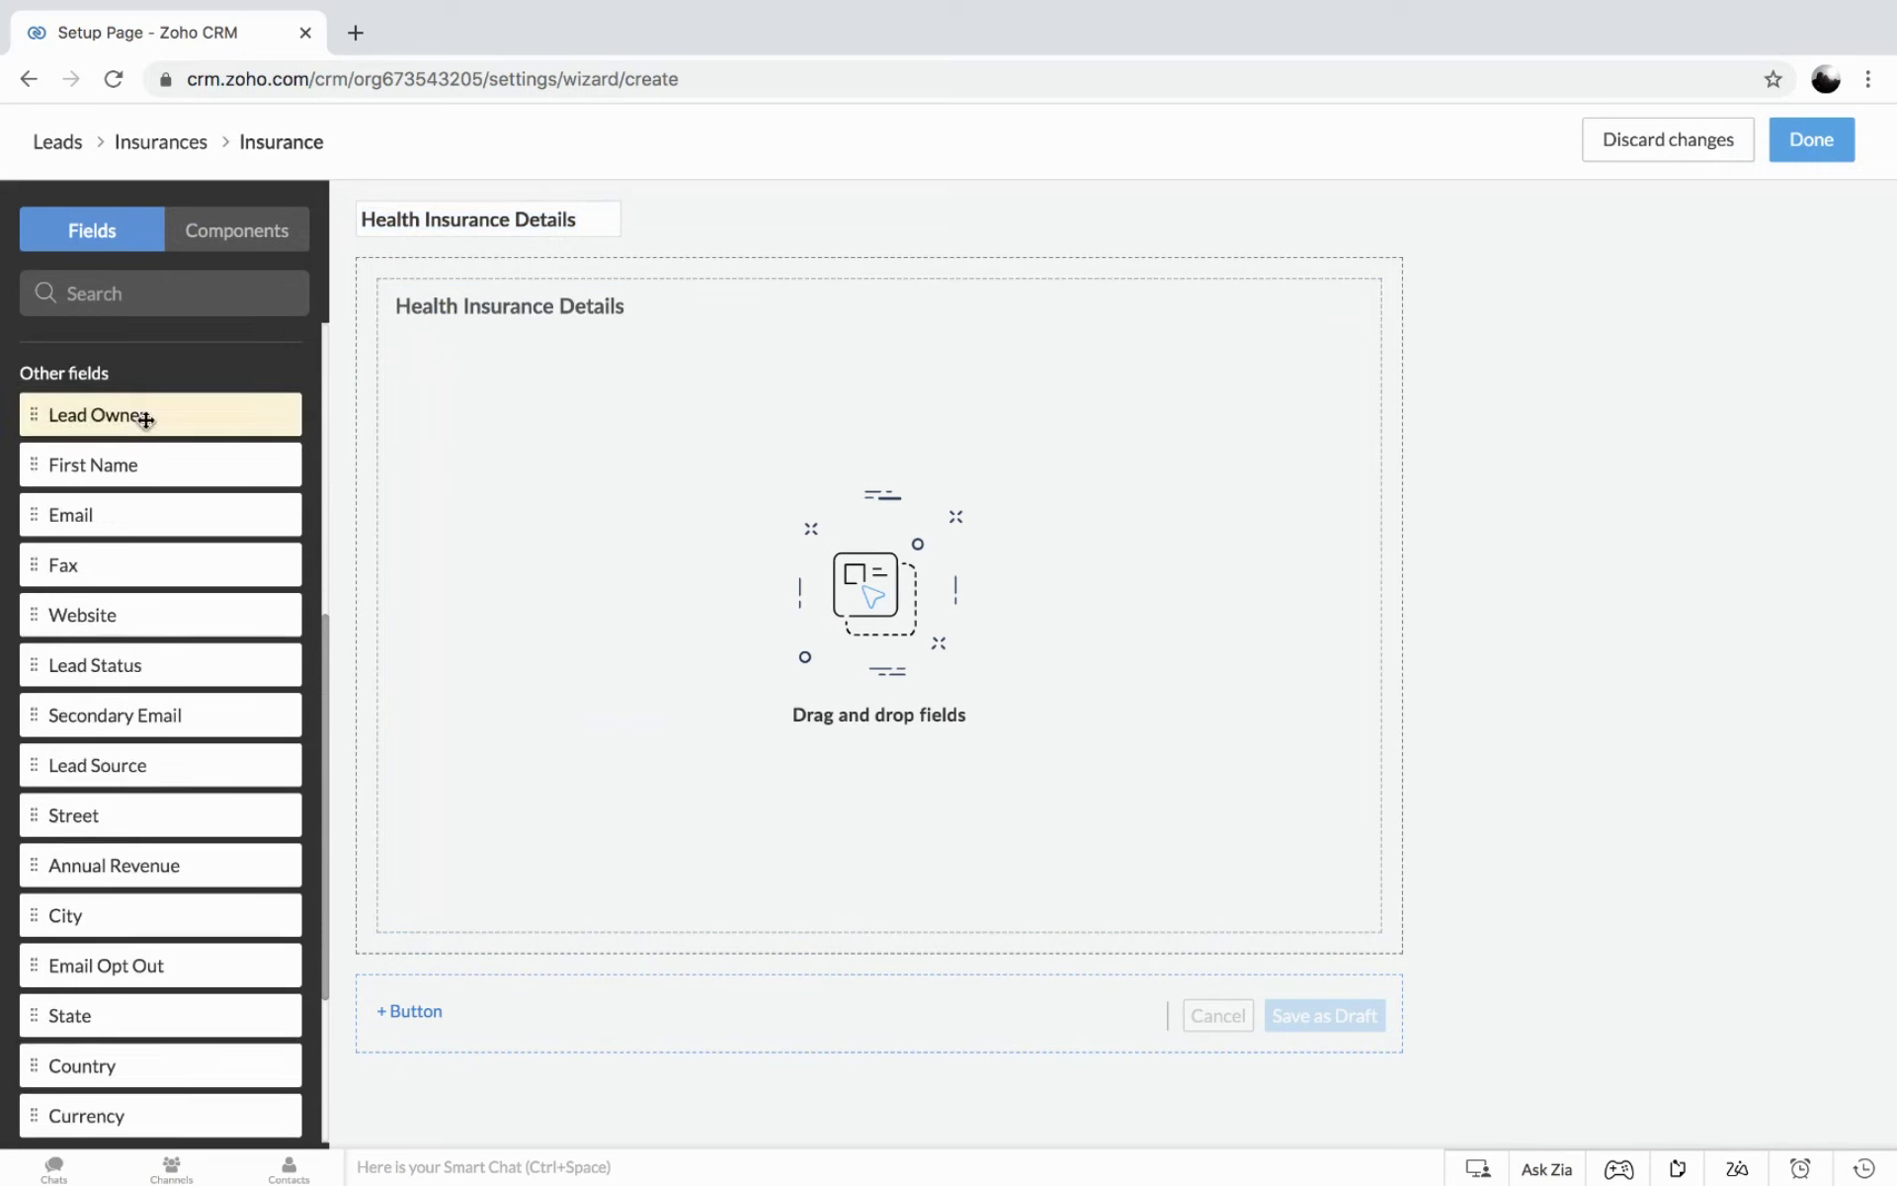
pyautogui.scroll(6, 147, 415)
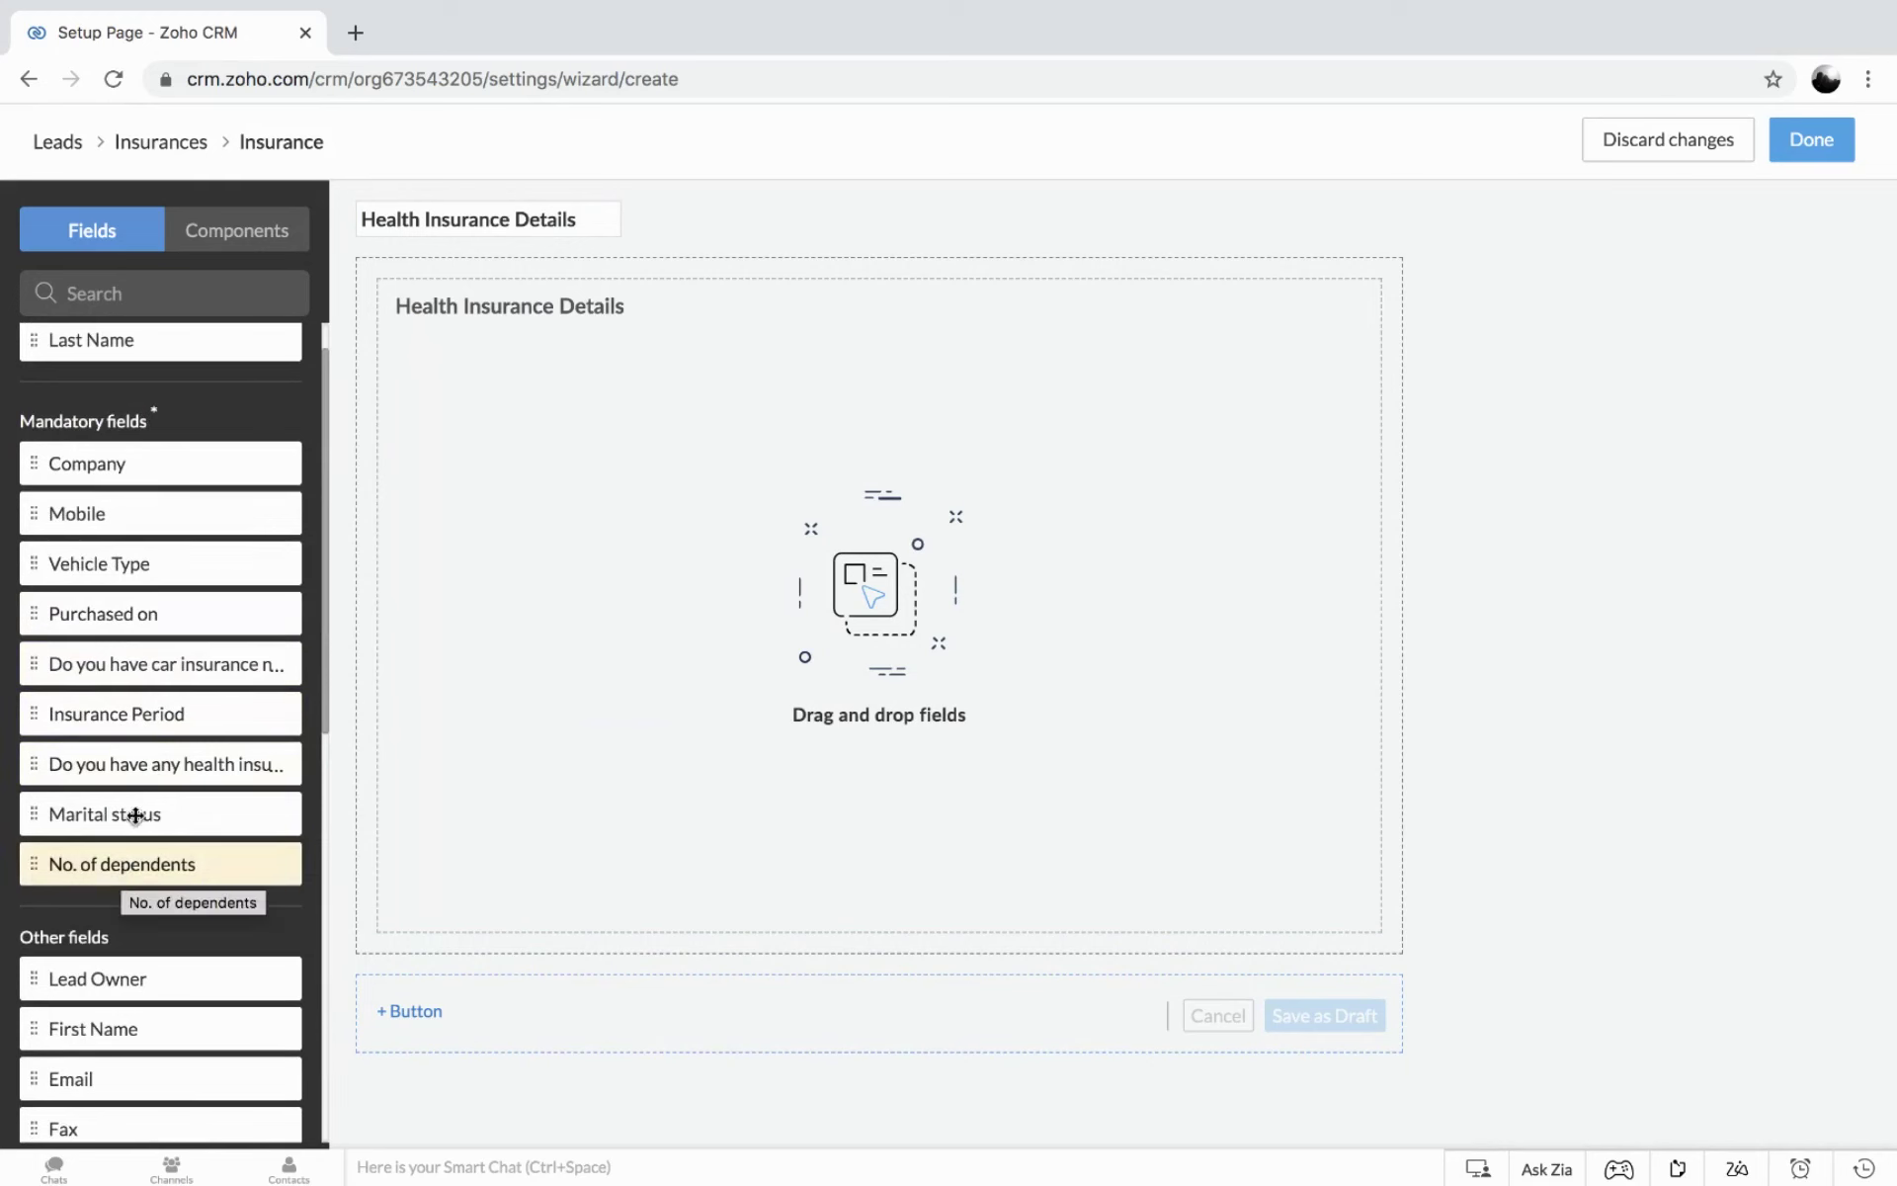
# Add Insurance Period, the health insurance question, Marital status, No. of dependents, Insured amount and Insurance type.
pyautogui.moveTo(129, 714); pyautogui.dragTo(424, 369)
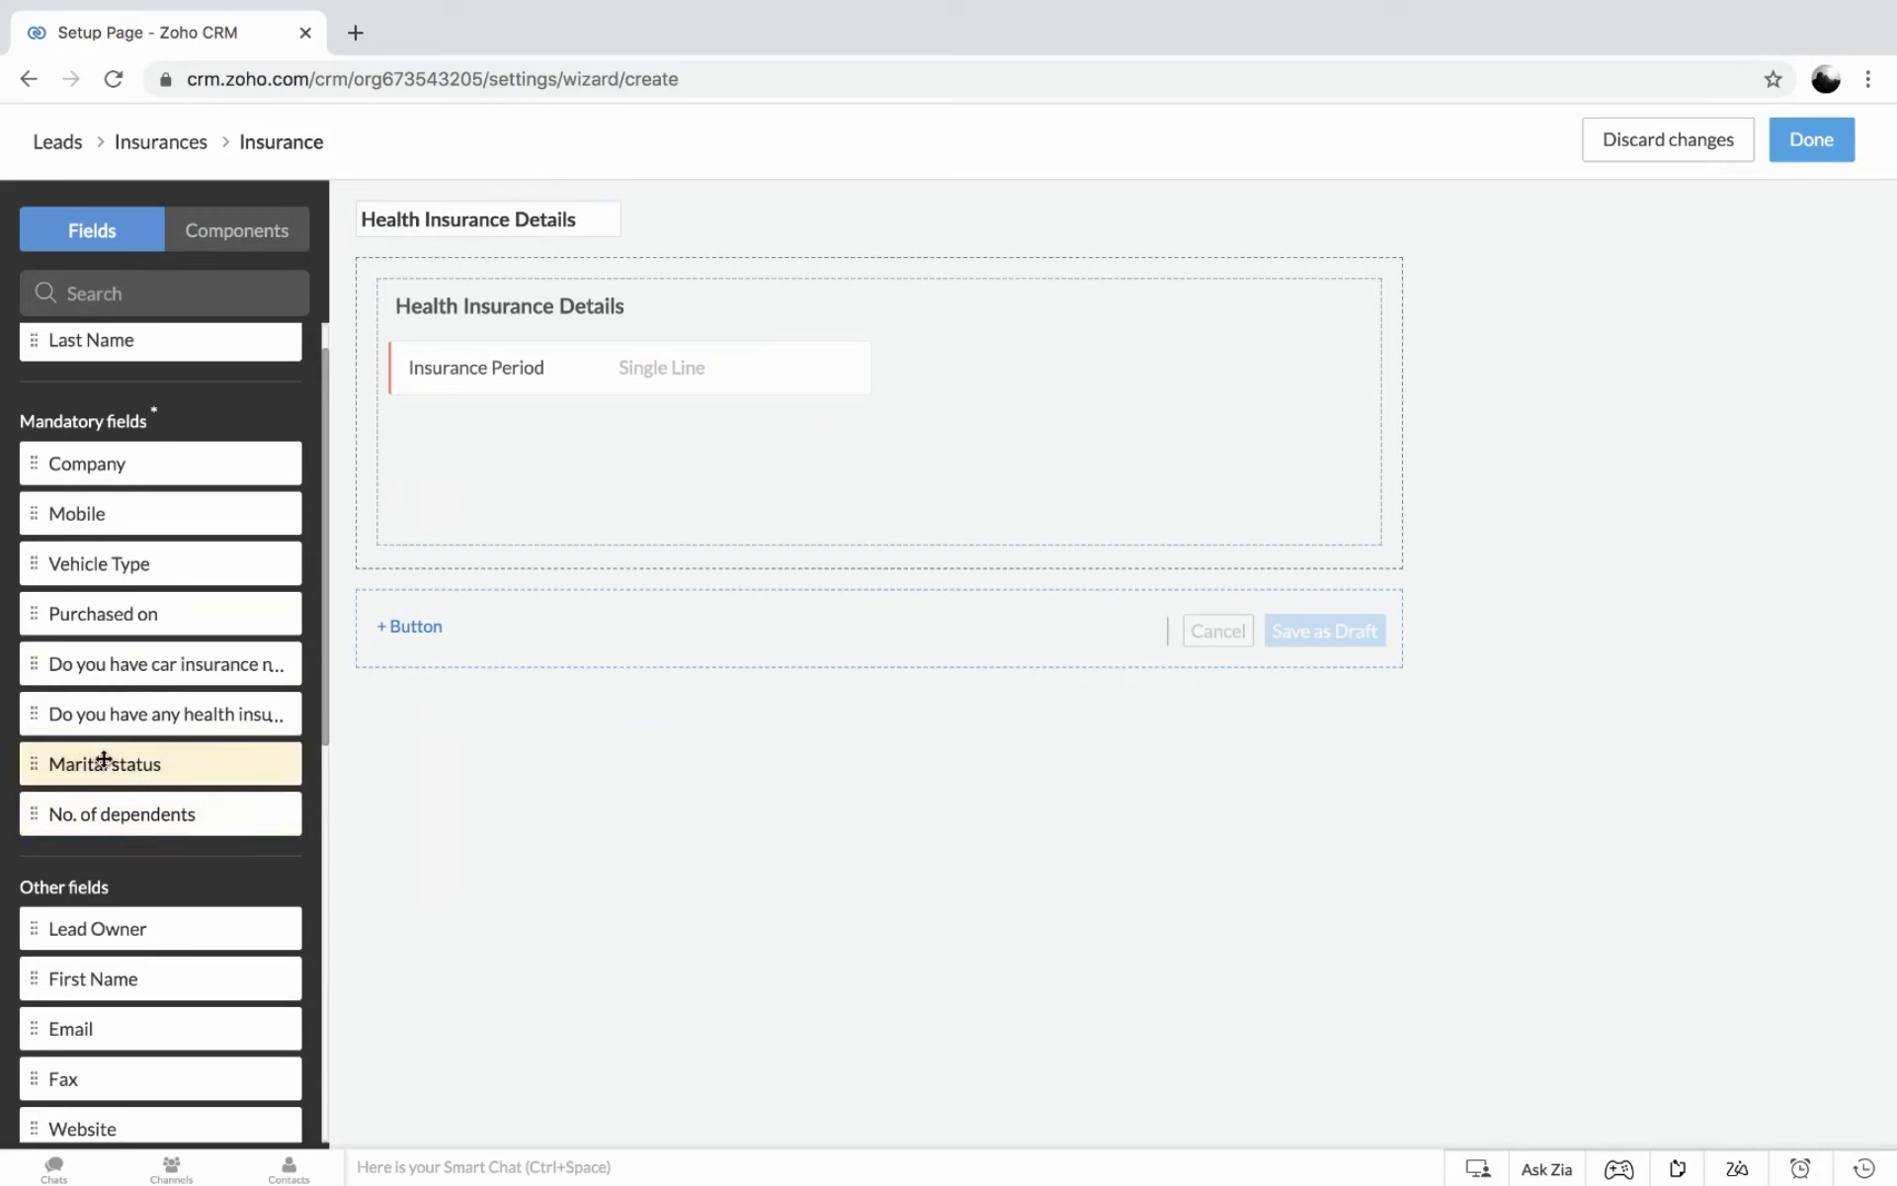
pyautogui.moveTo(119, 714); pyautogui.dragTo(910, 343)
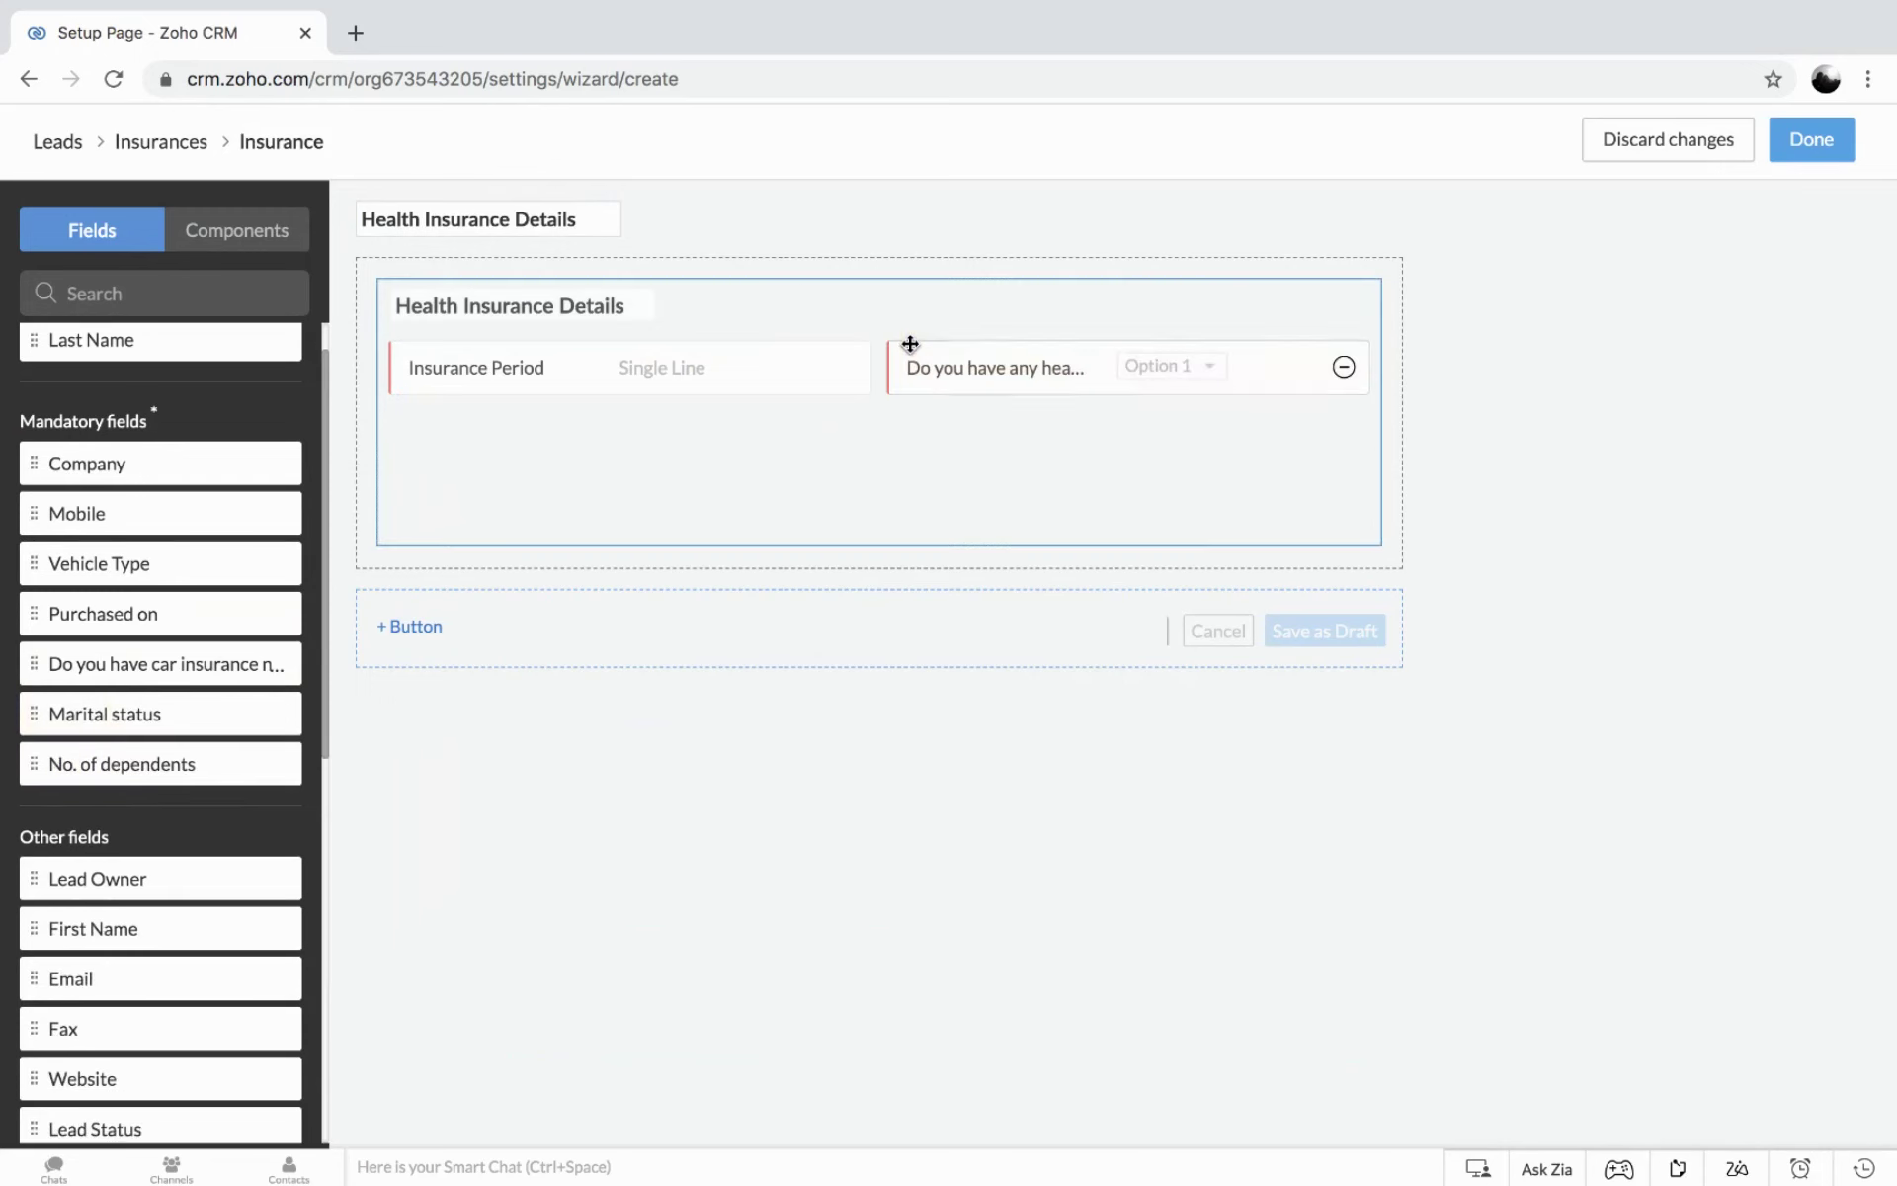
pyautogui.moveTo(128, 714); pyautogui.dragTo(444, 425)
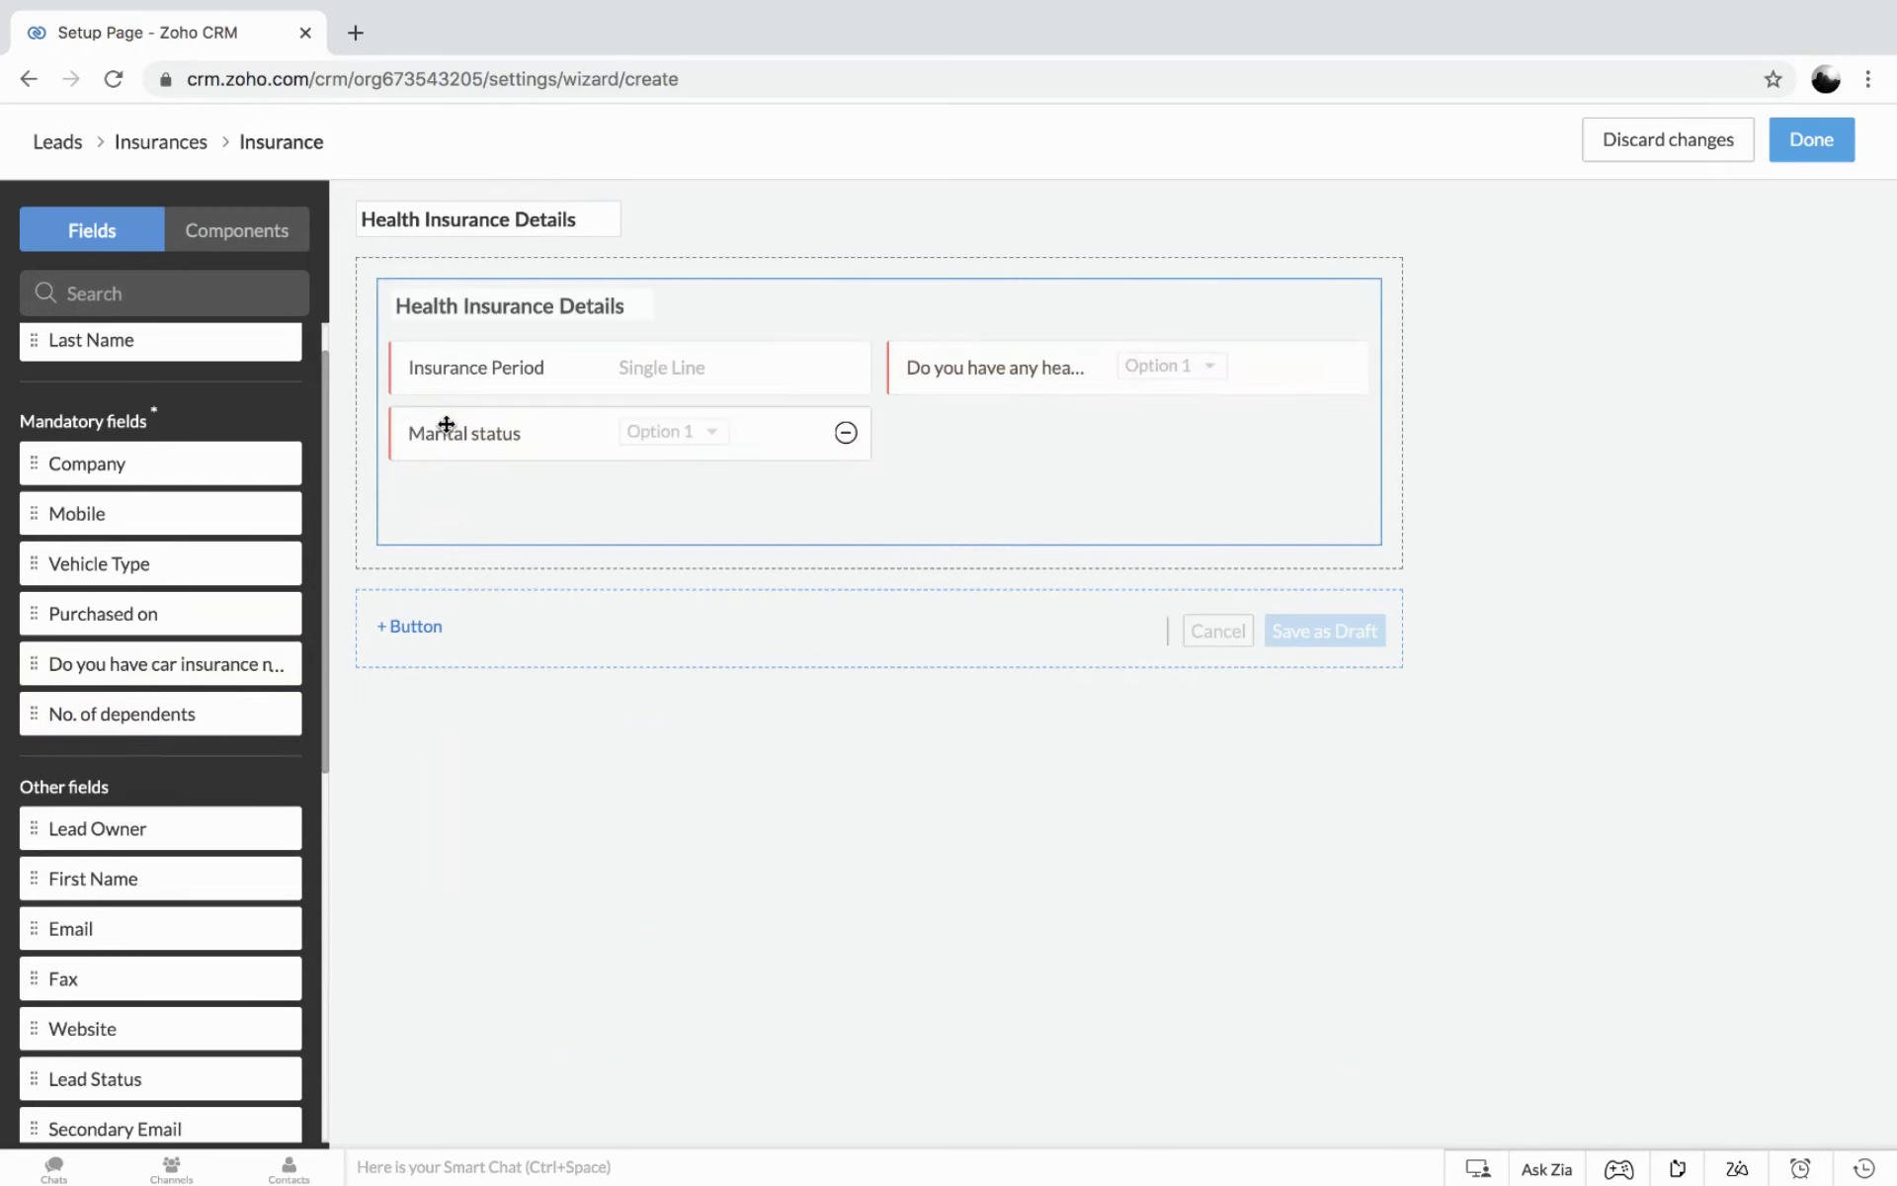
pyautogui.moveTo(166, 736); pyautogui.dragTo(906, 426)
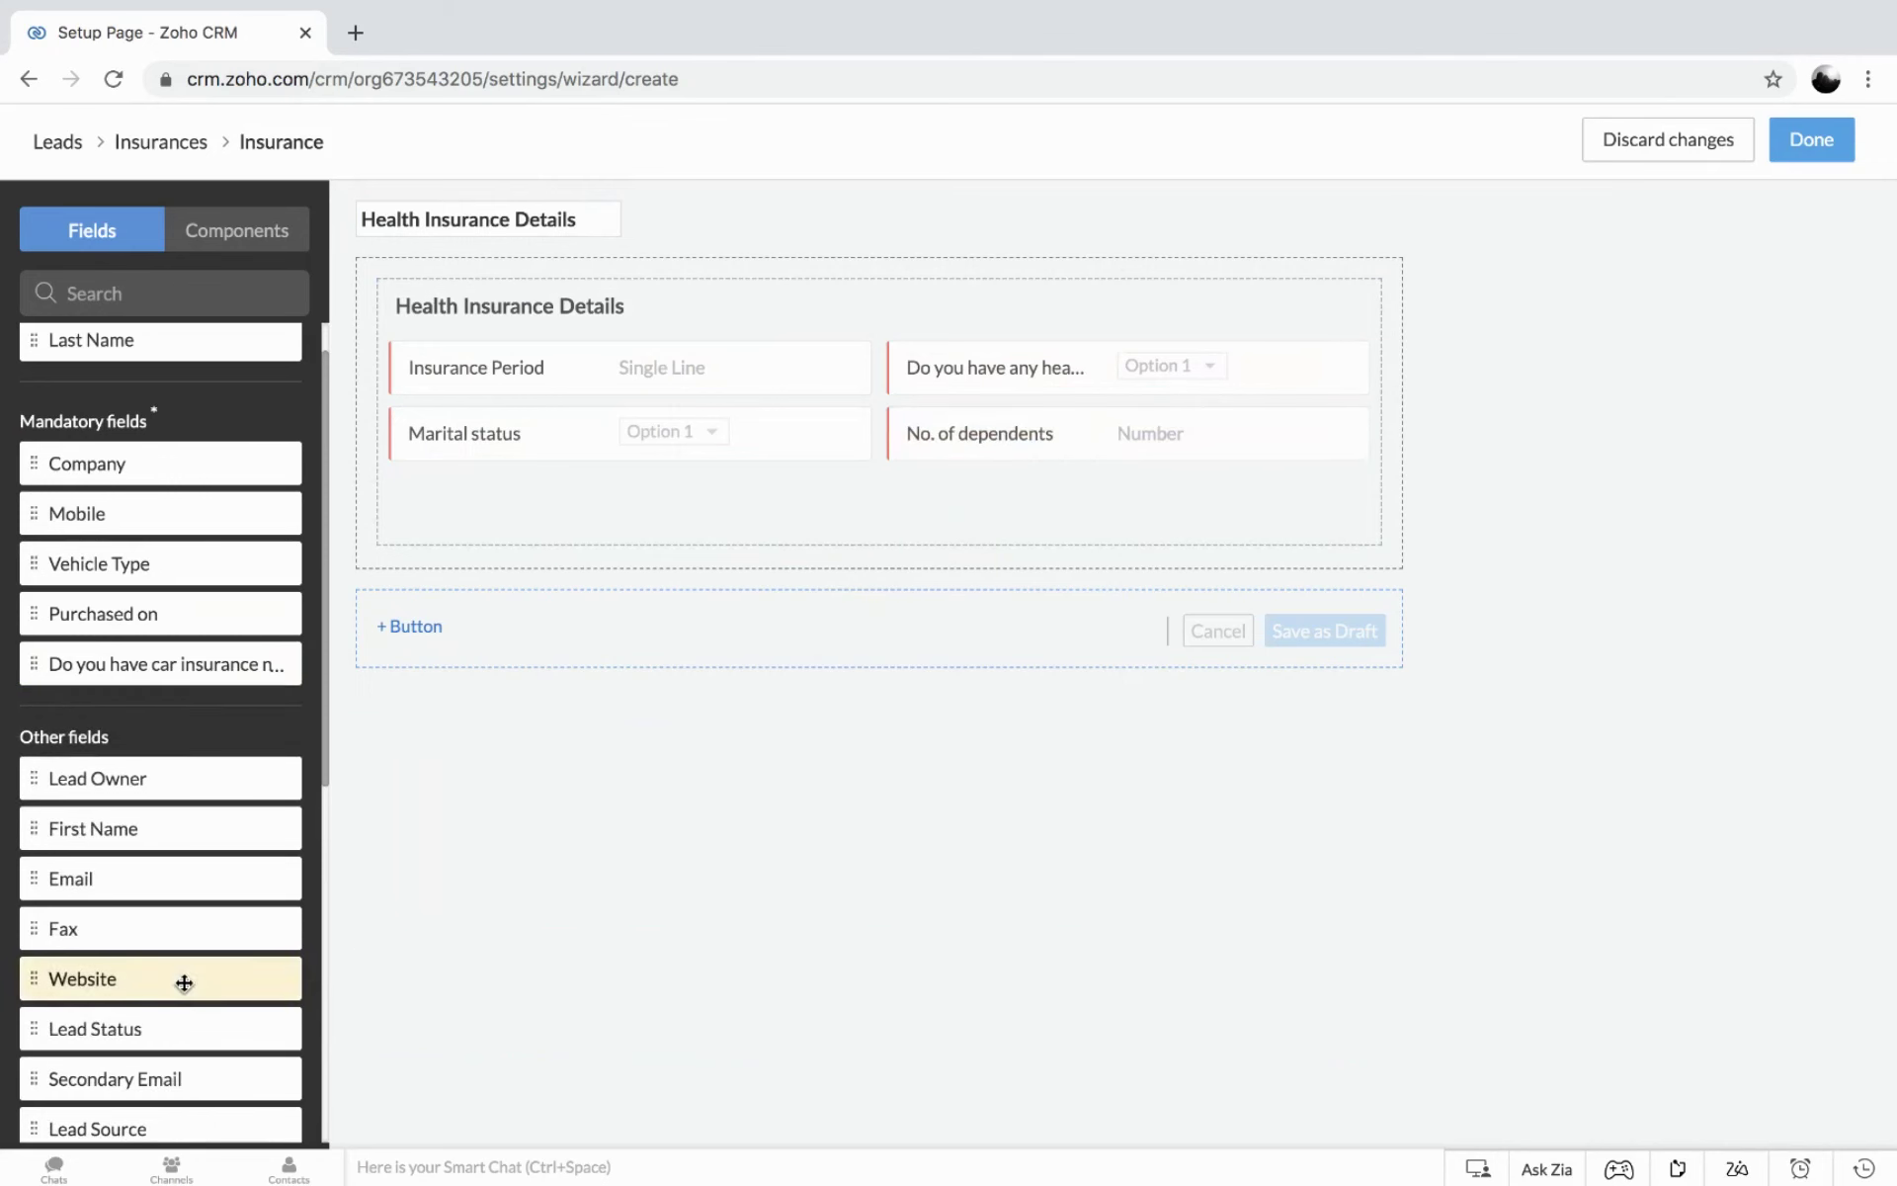
pyautogui.scroll(-6, 184, 983)
pyautogui.moveTo(144, 1065); pyautogui.dragTo(430, 413)
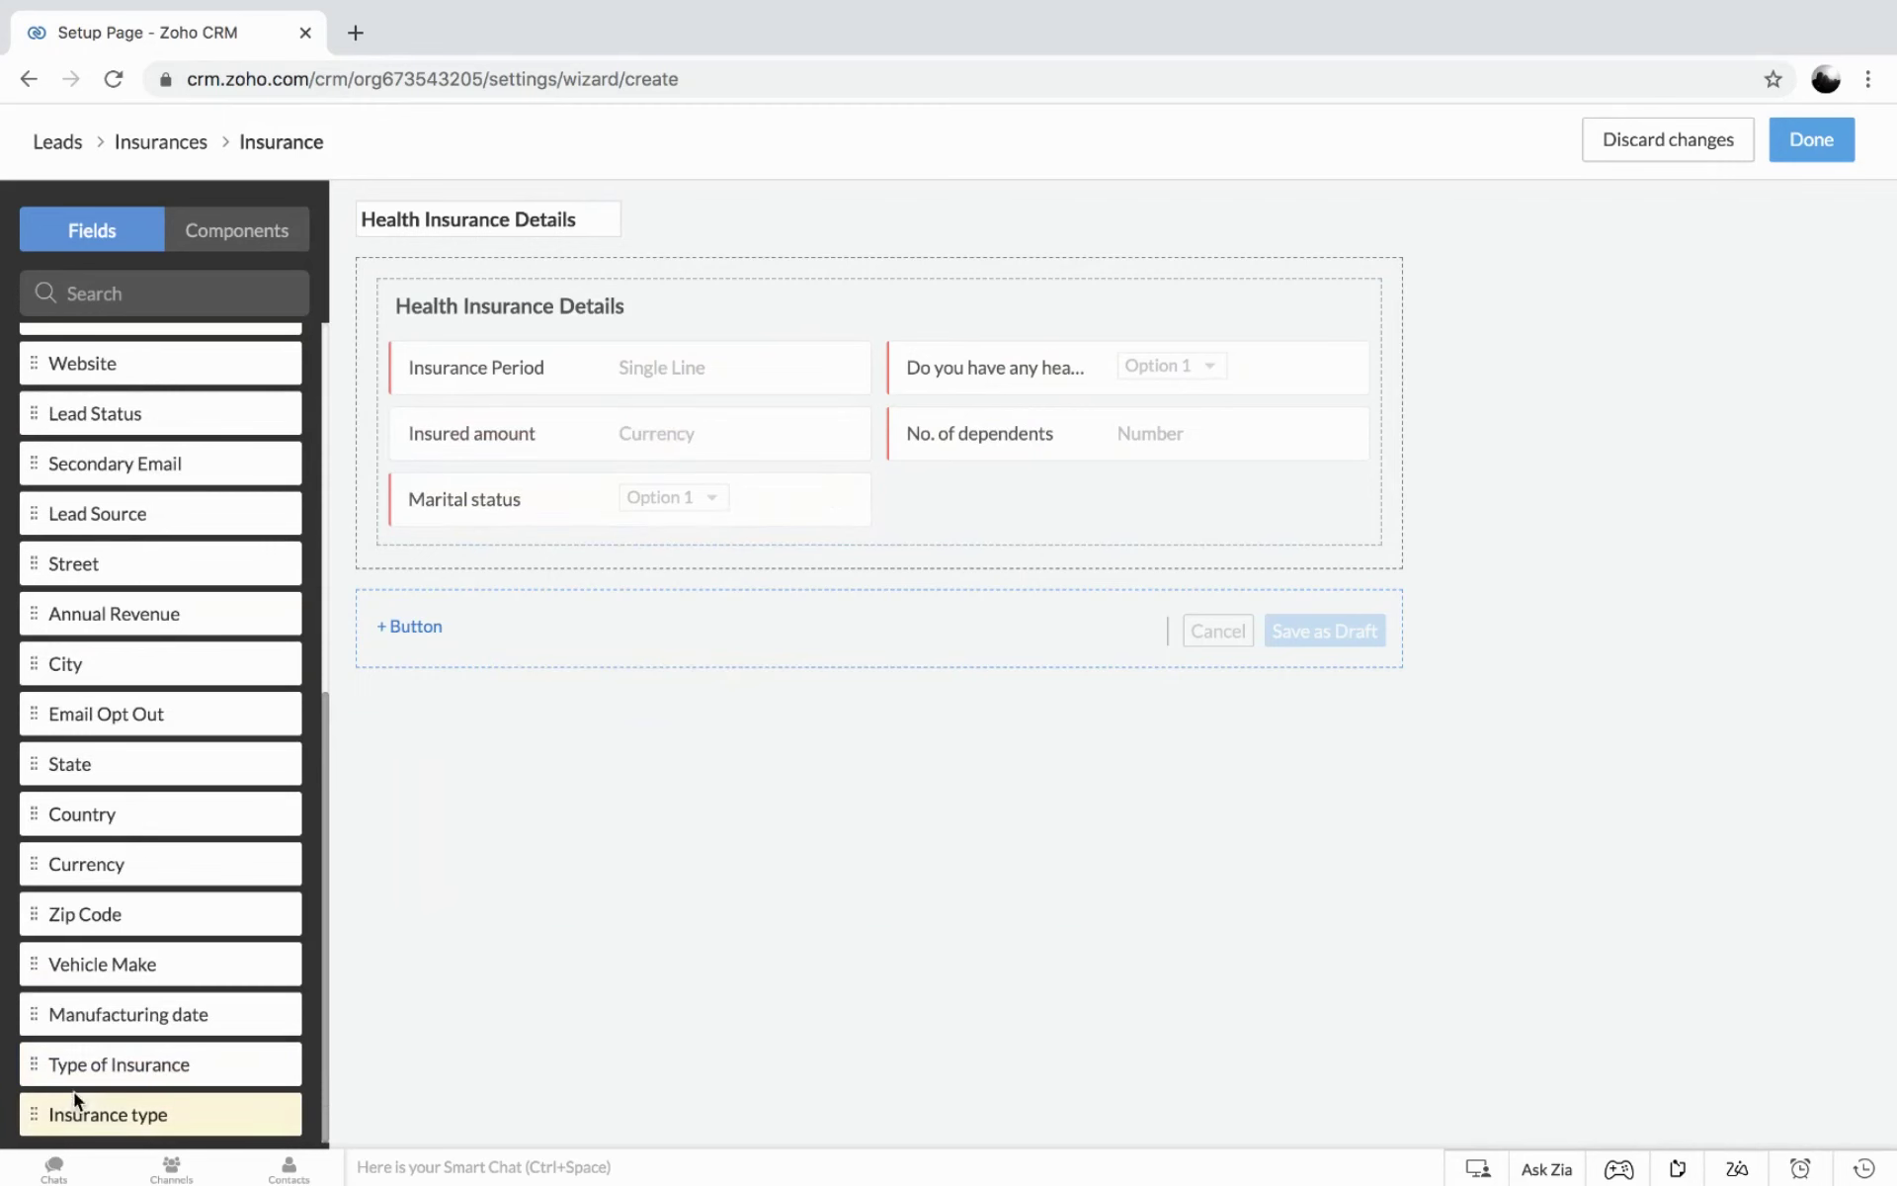
pyautogui.moveTo(74, 1114); pyautogui.dragTo(411, 487)
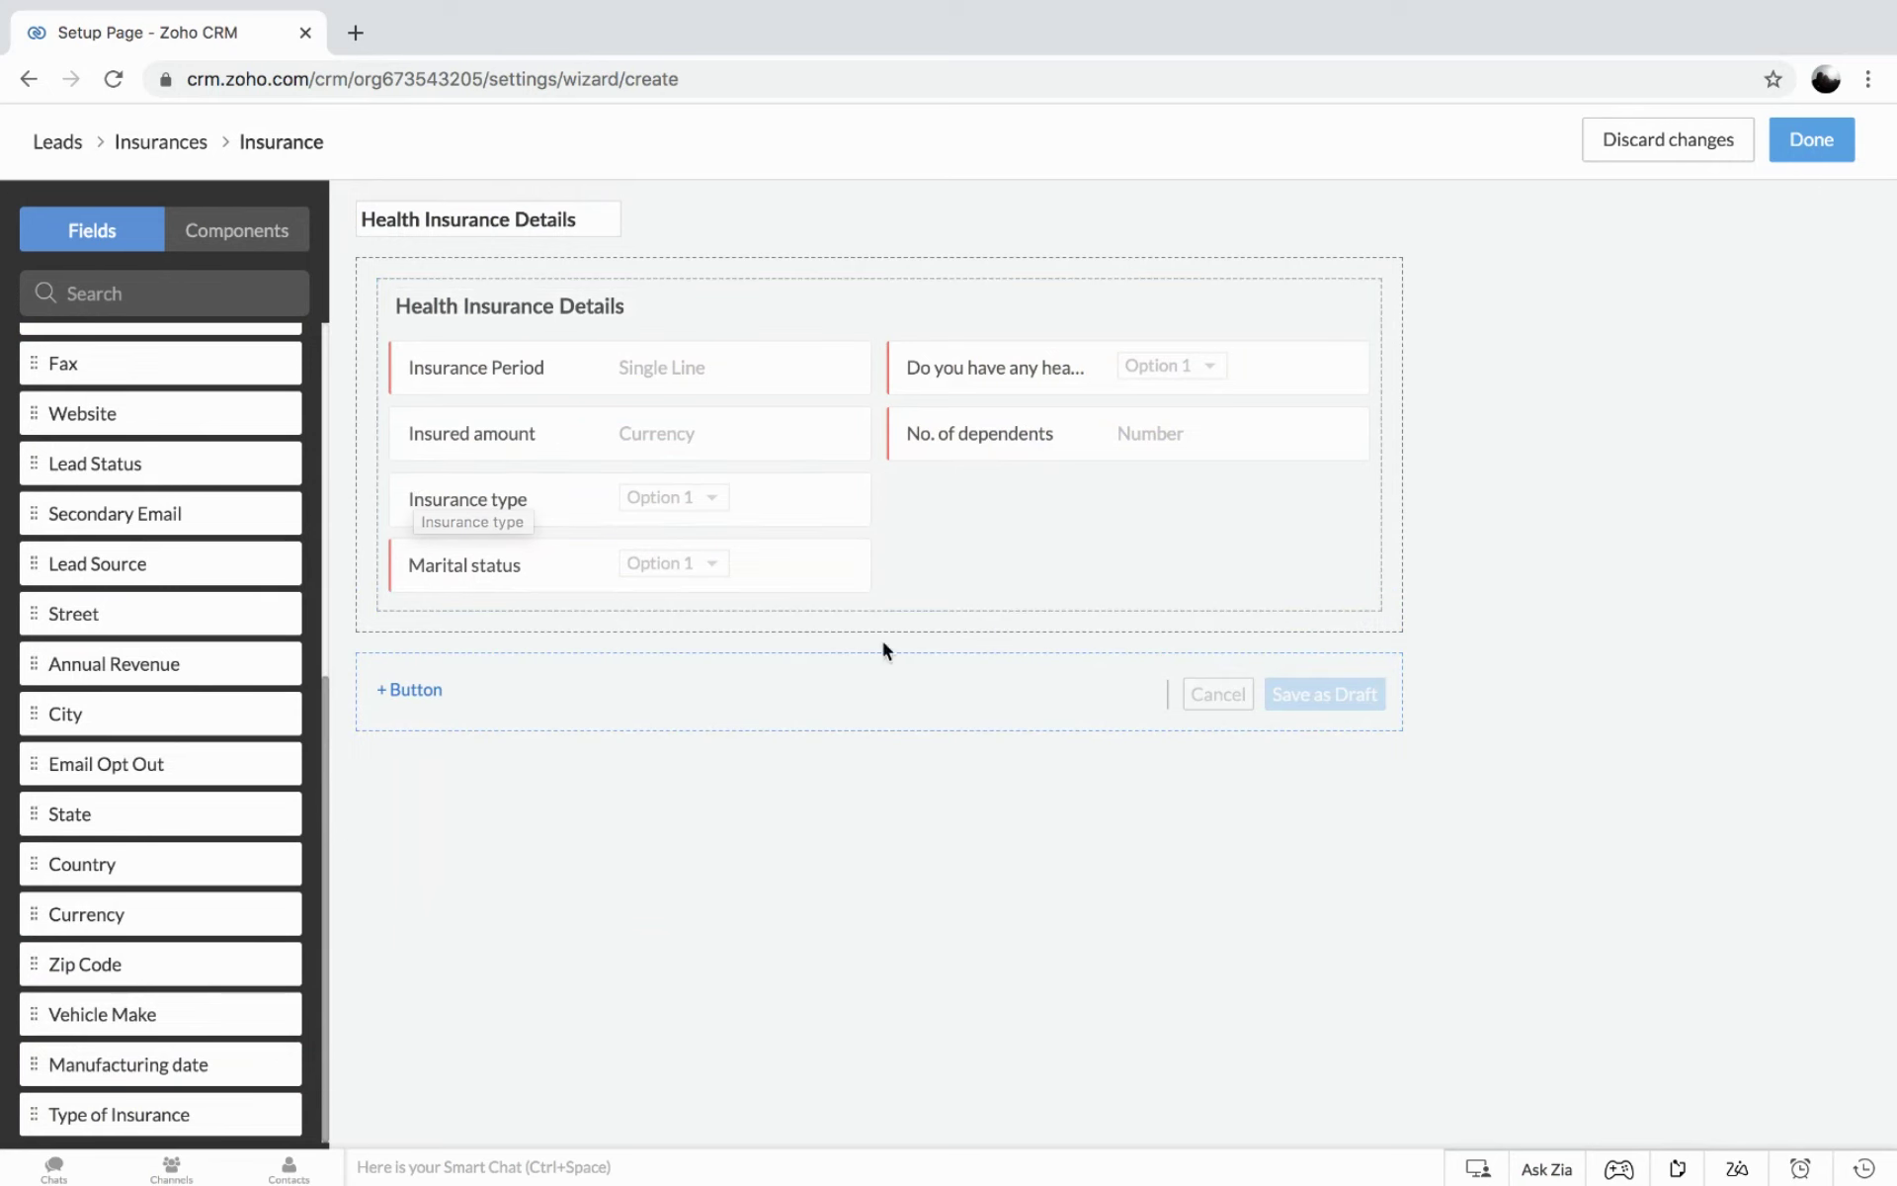
# Add a record-saving 'Save' button and finish the Health Insurance Details screen.
pyautogui.click(407, 691)
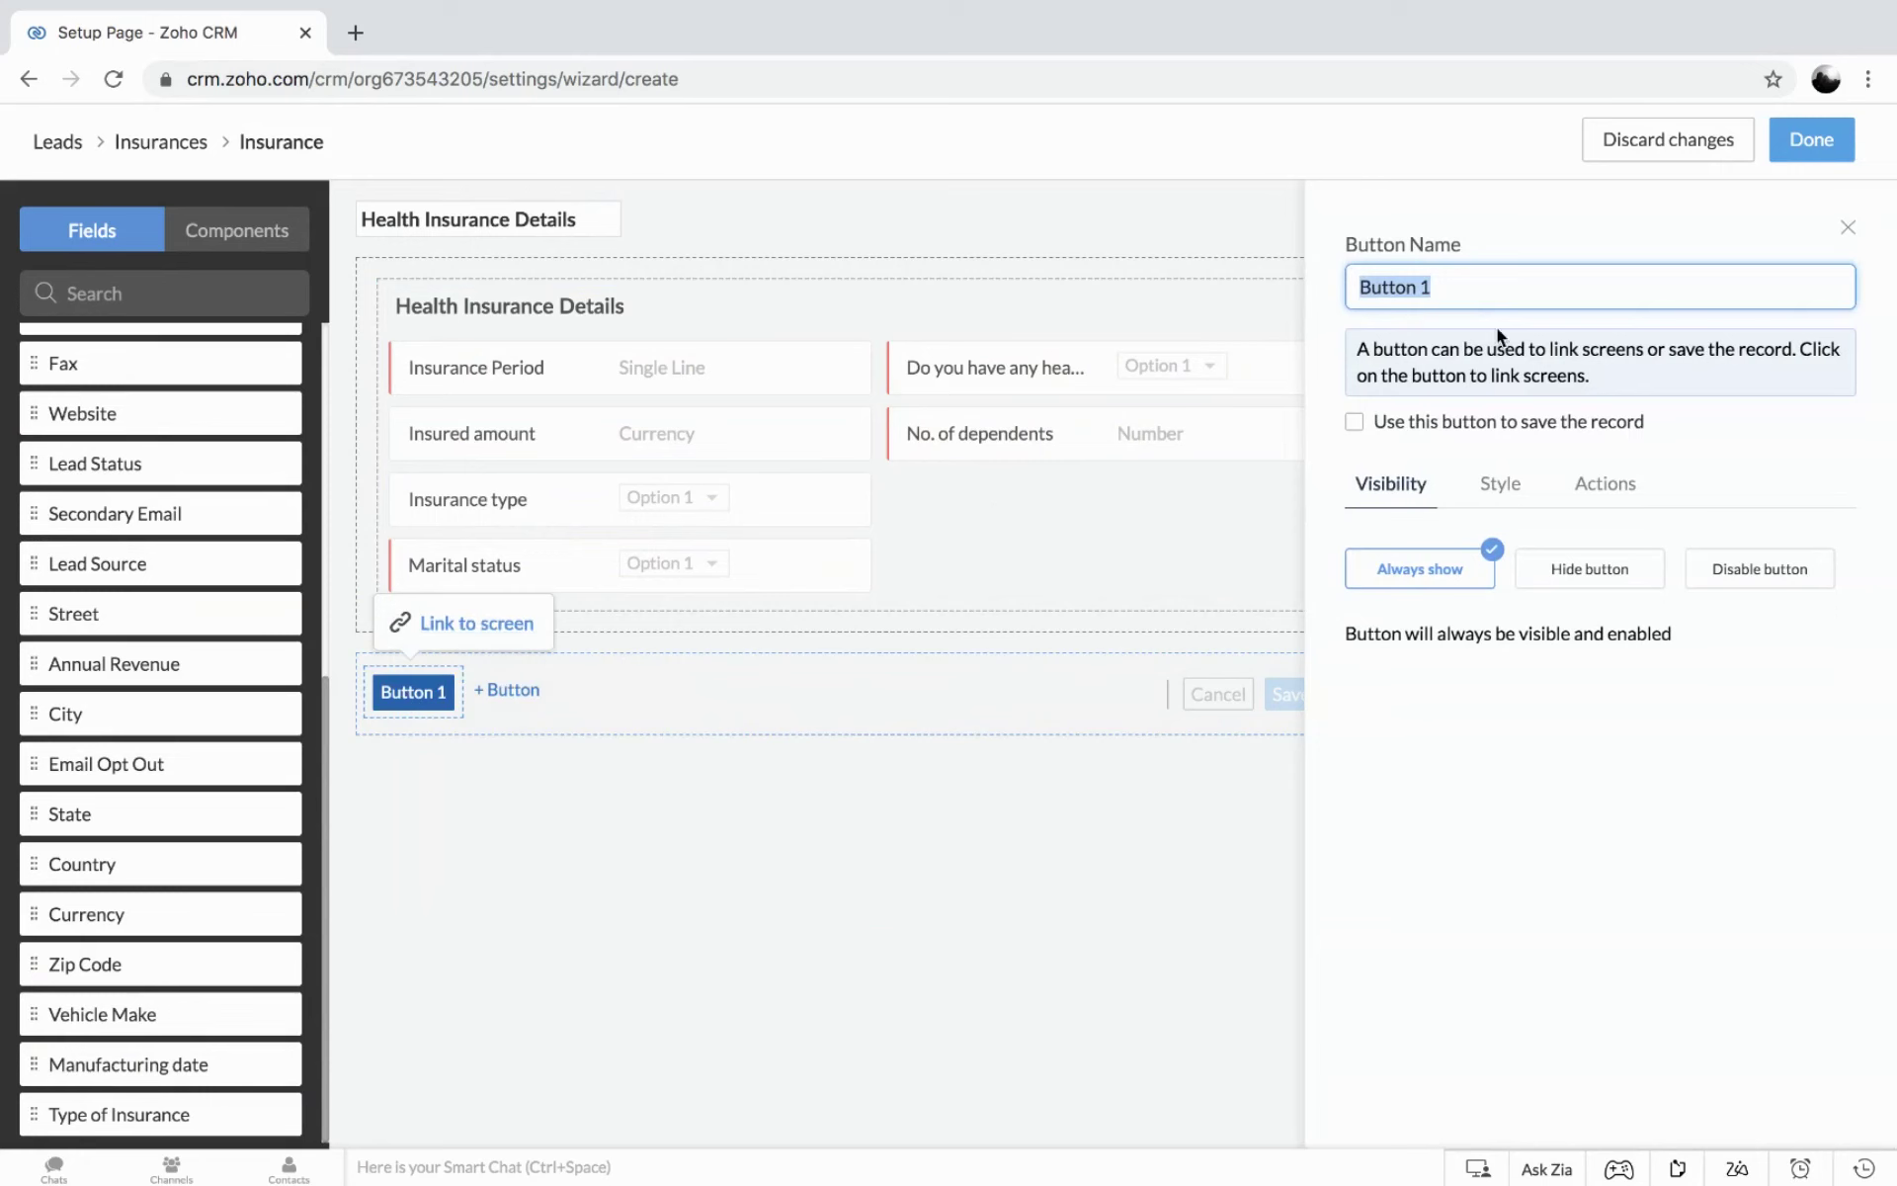
pyautogui.write('Save')
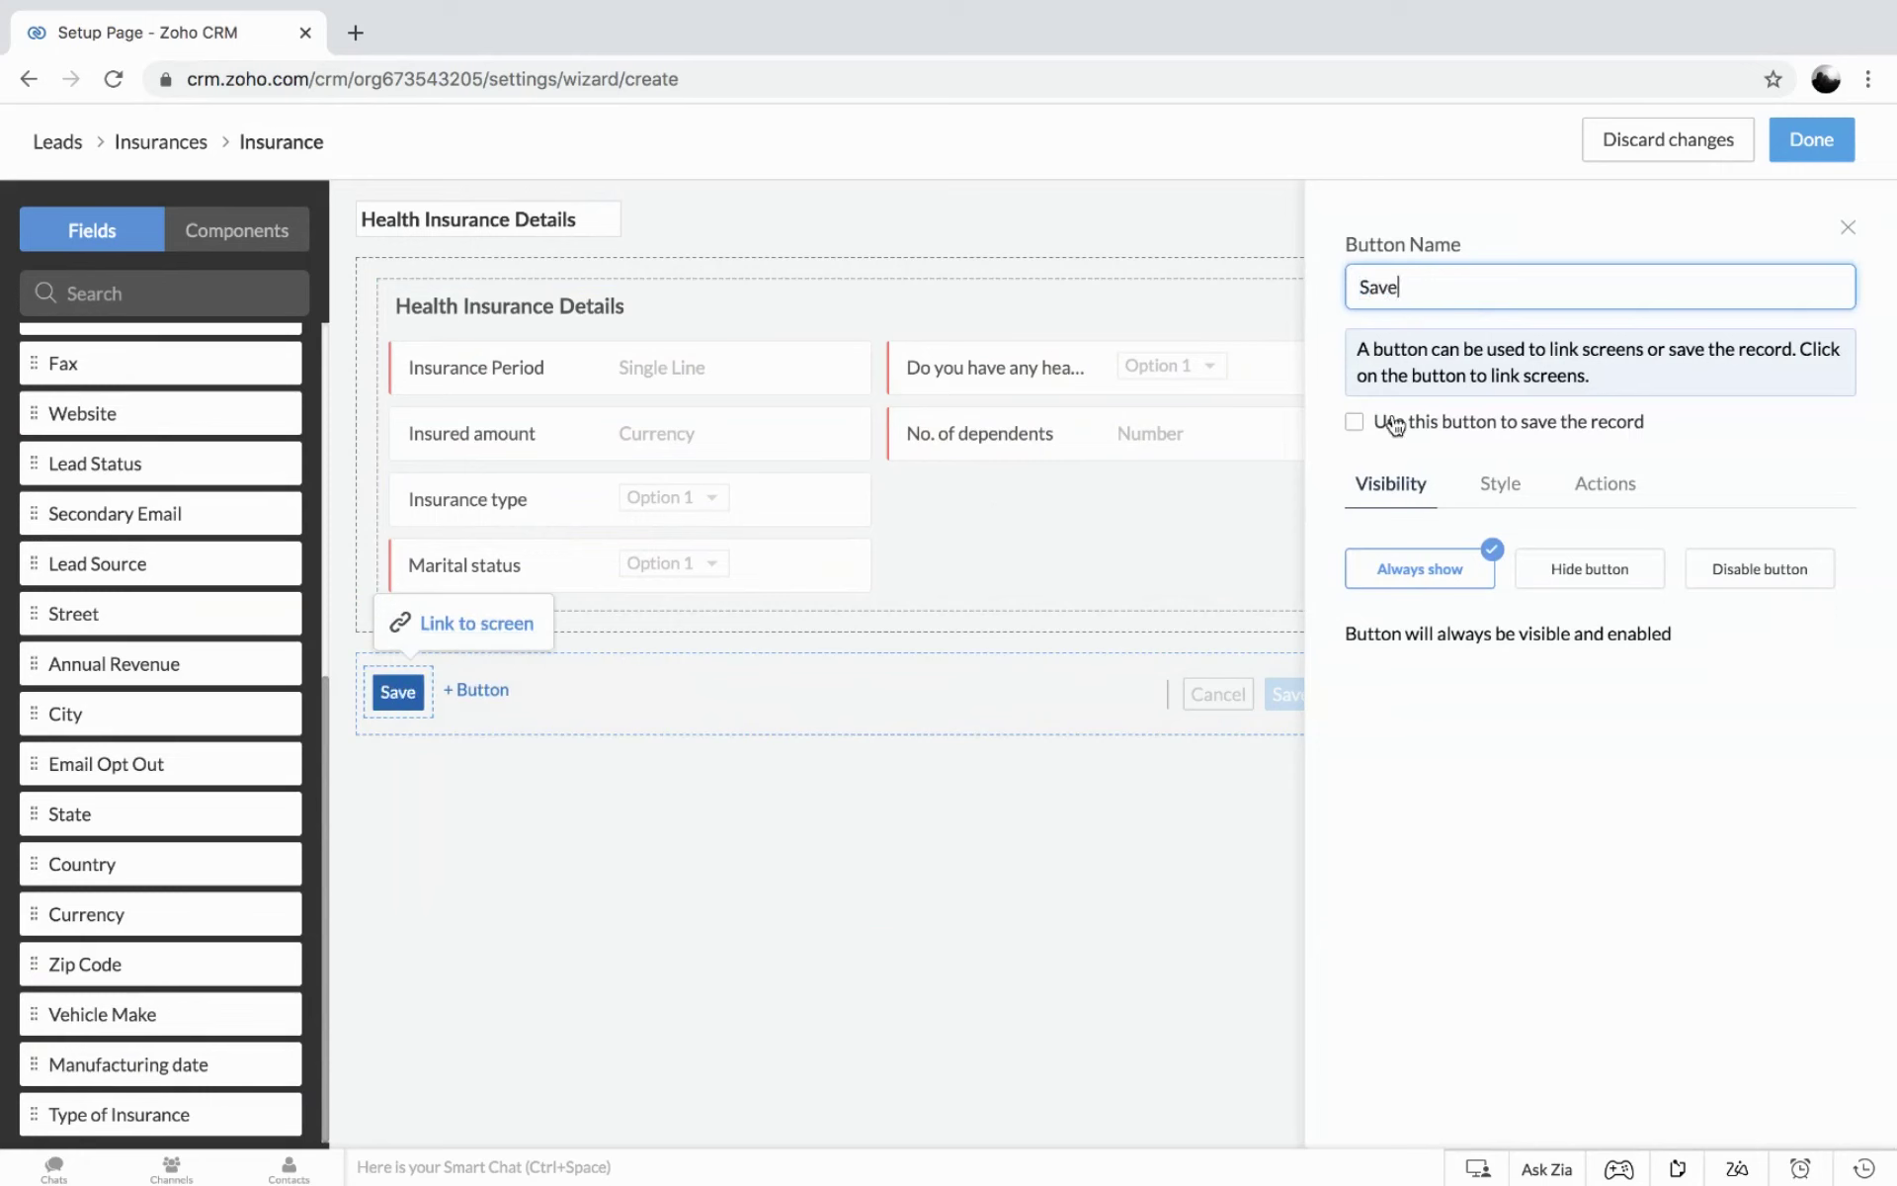
pyautogui.click(1354, 423)
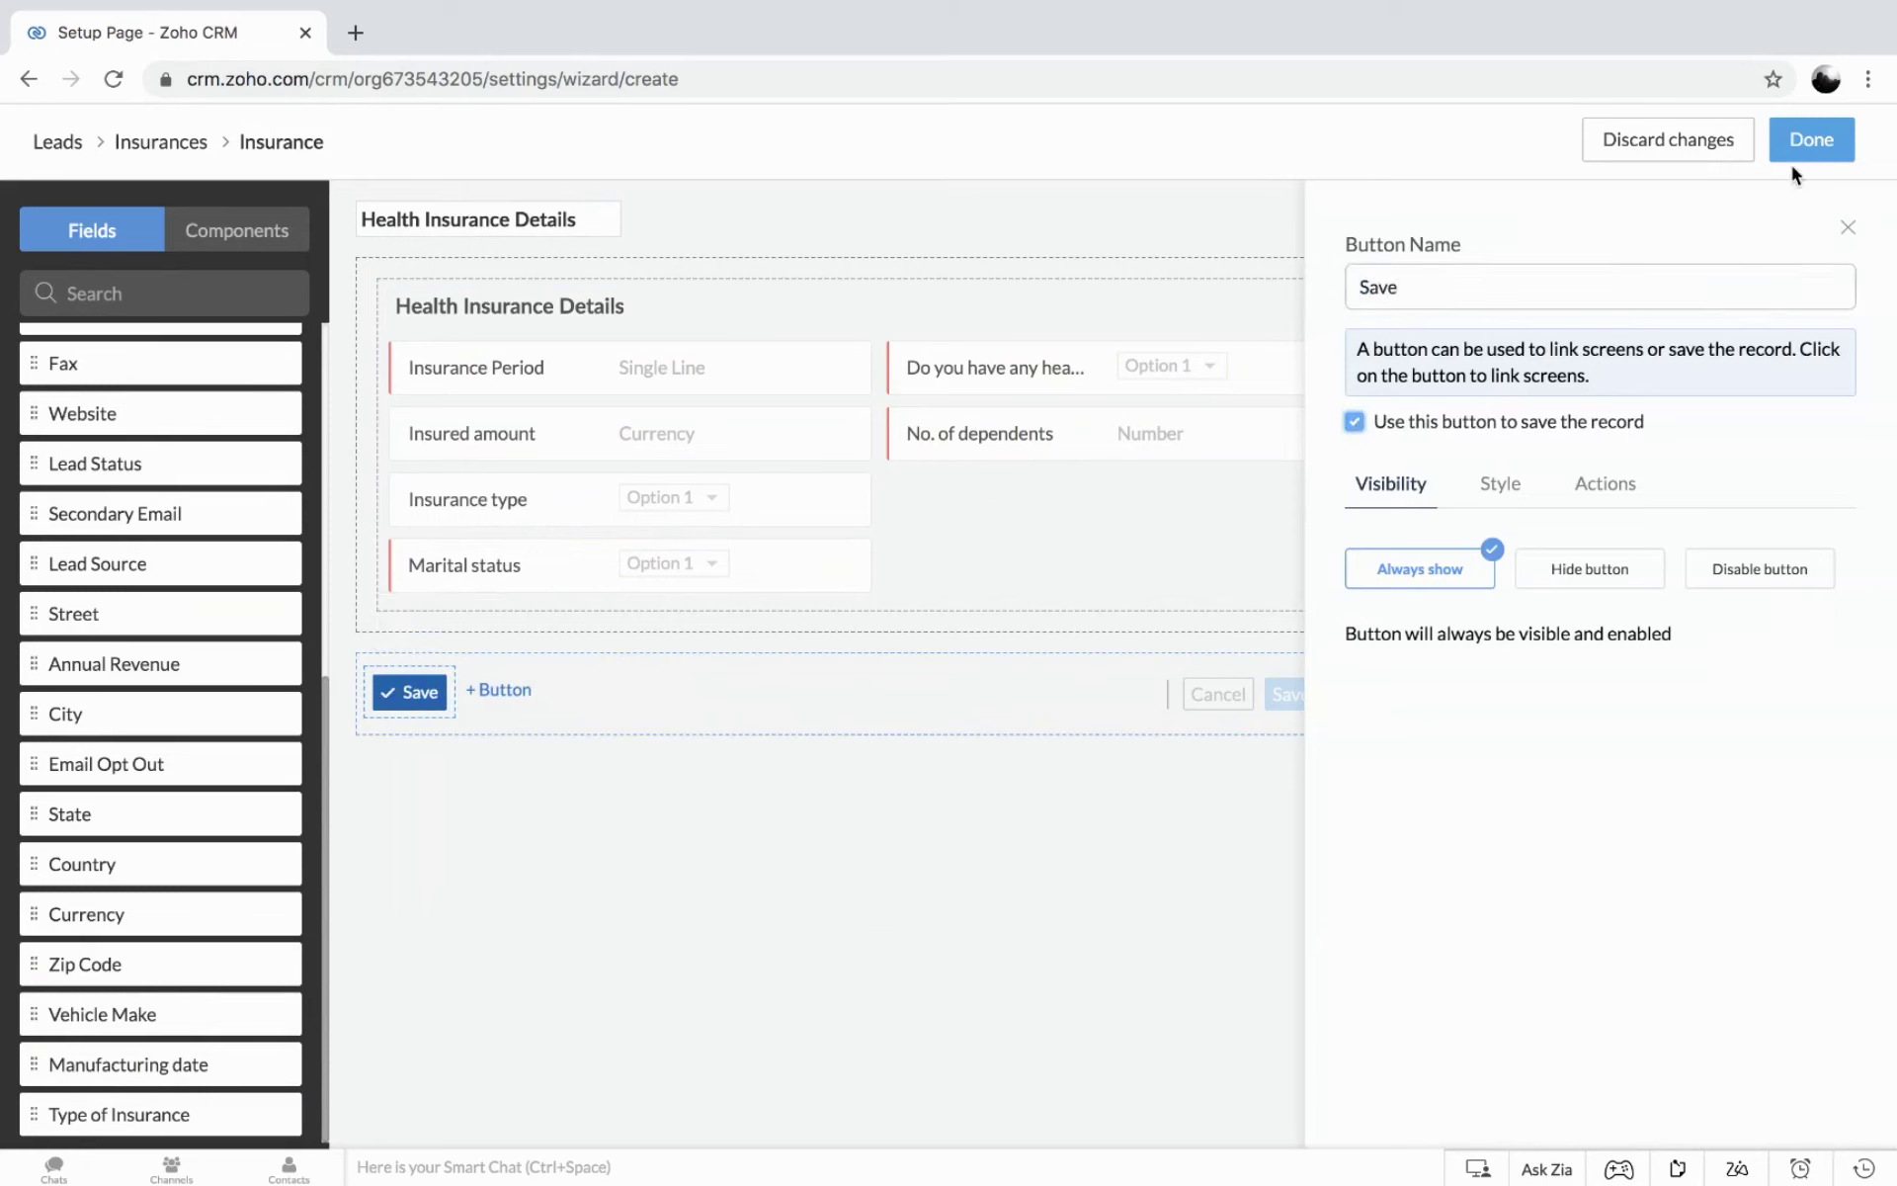
pyautogui.click(1811, 141)
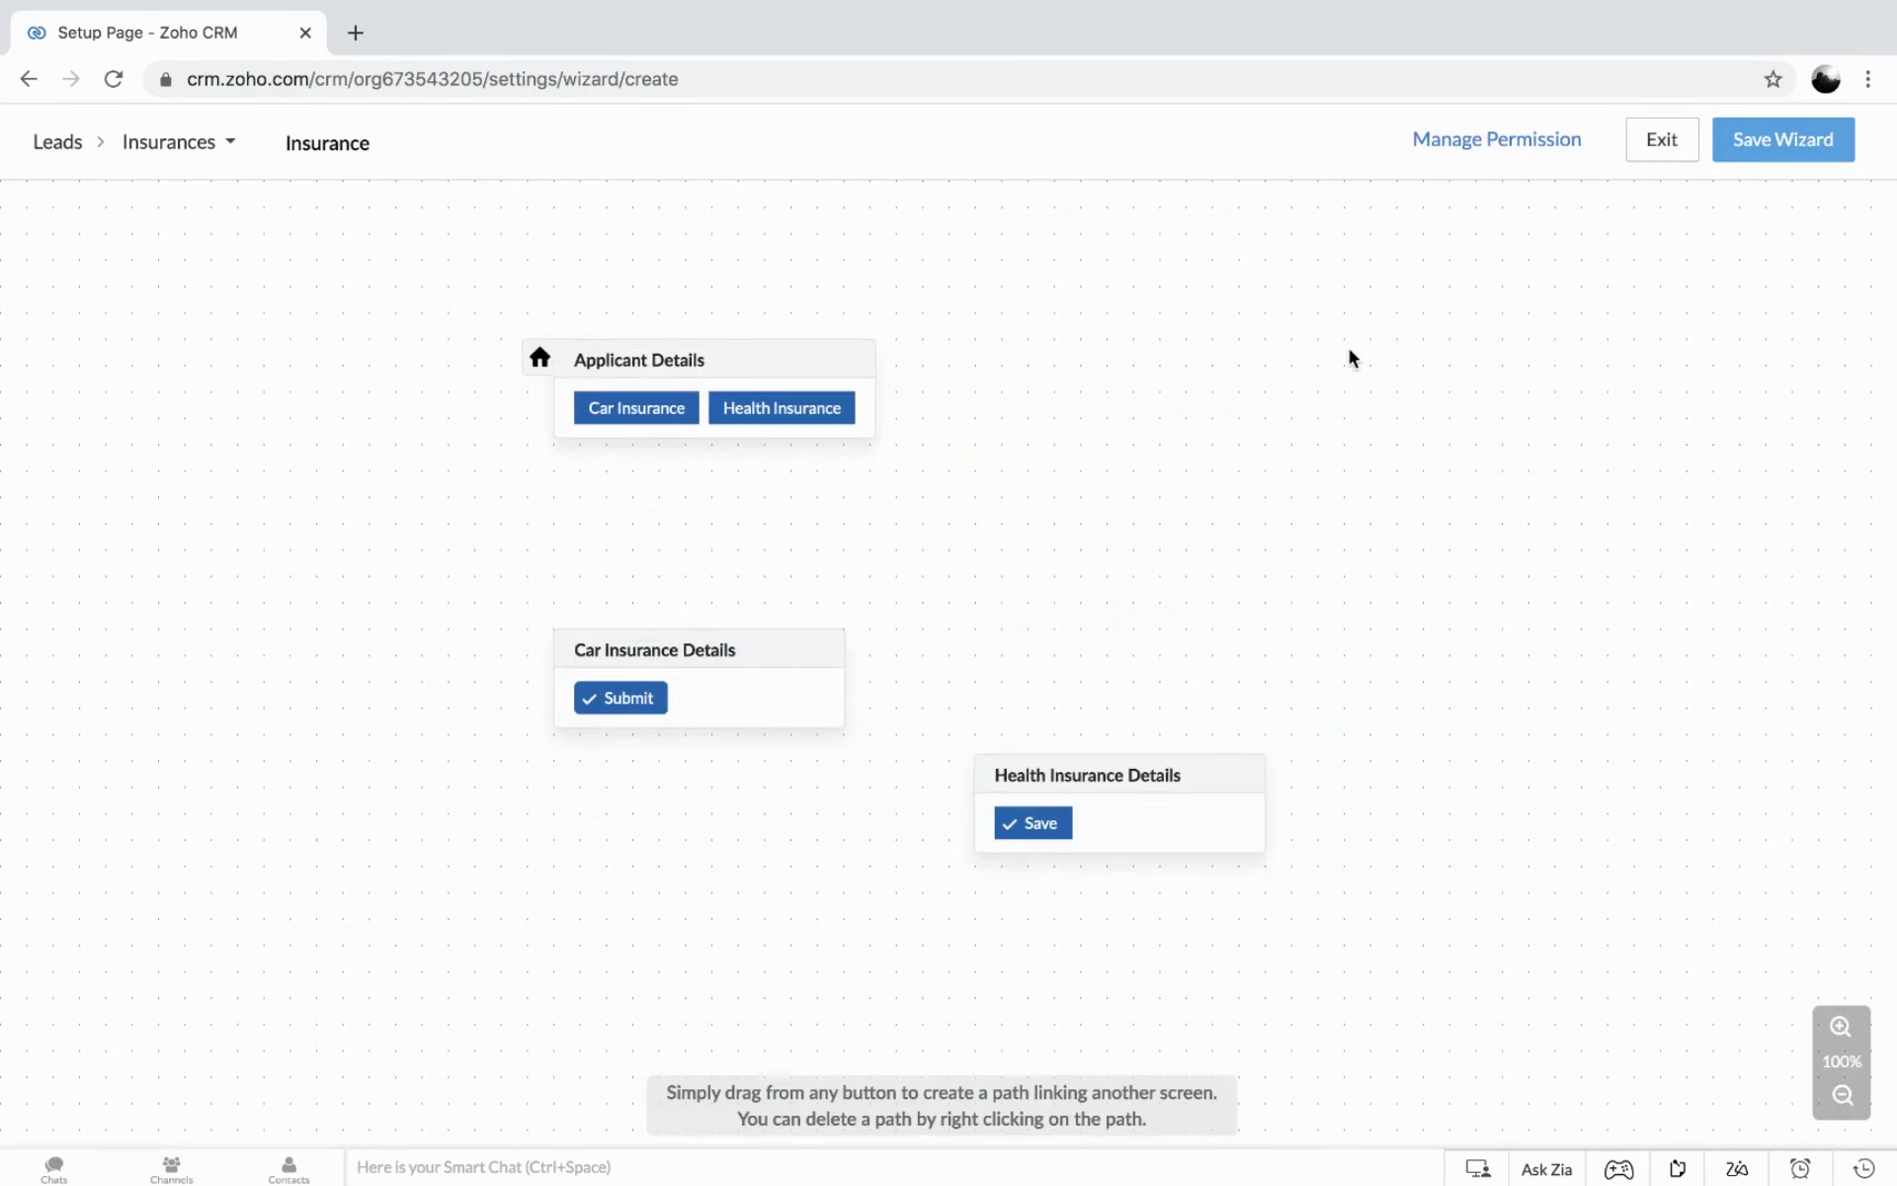
# Arrange the two insurance screen cards and link the Car Insurance choice to Car Insurance Details.
pyautogui.moveTo(720, 657); pyautogui.dragTo(431, 621)
pyautogui.click(1186, 835)
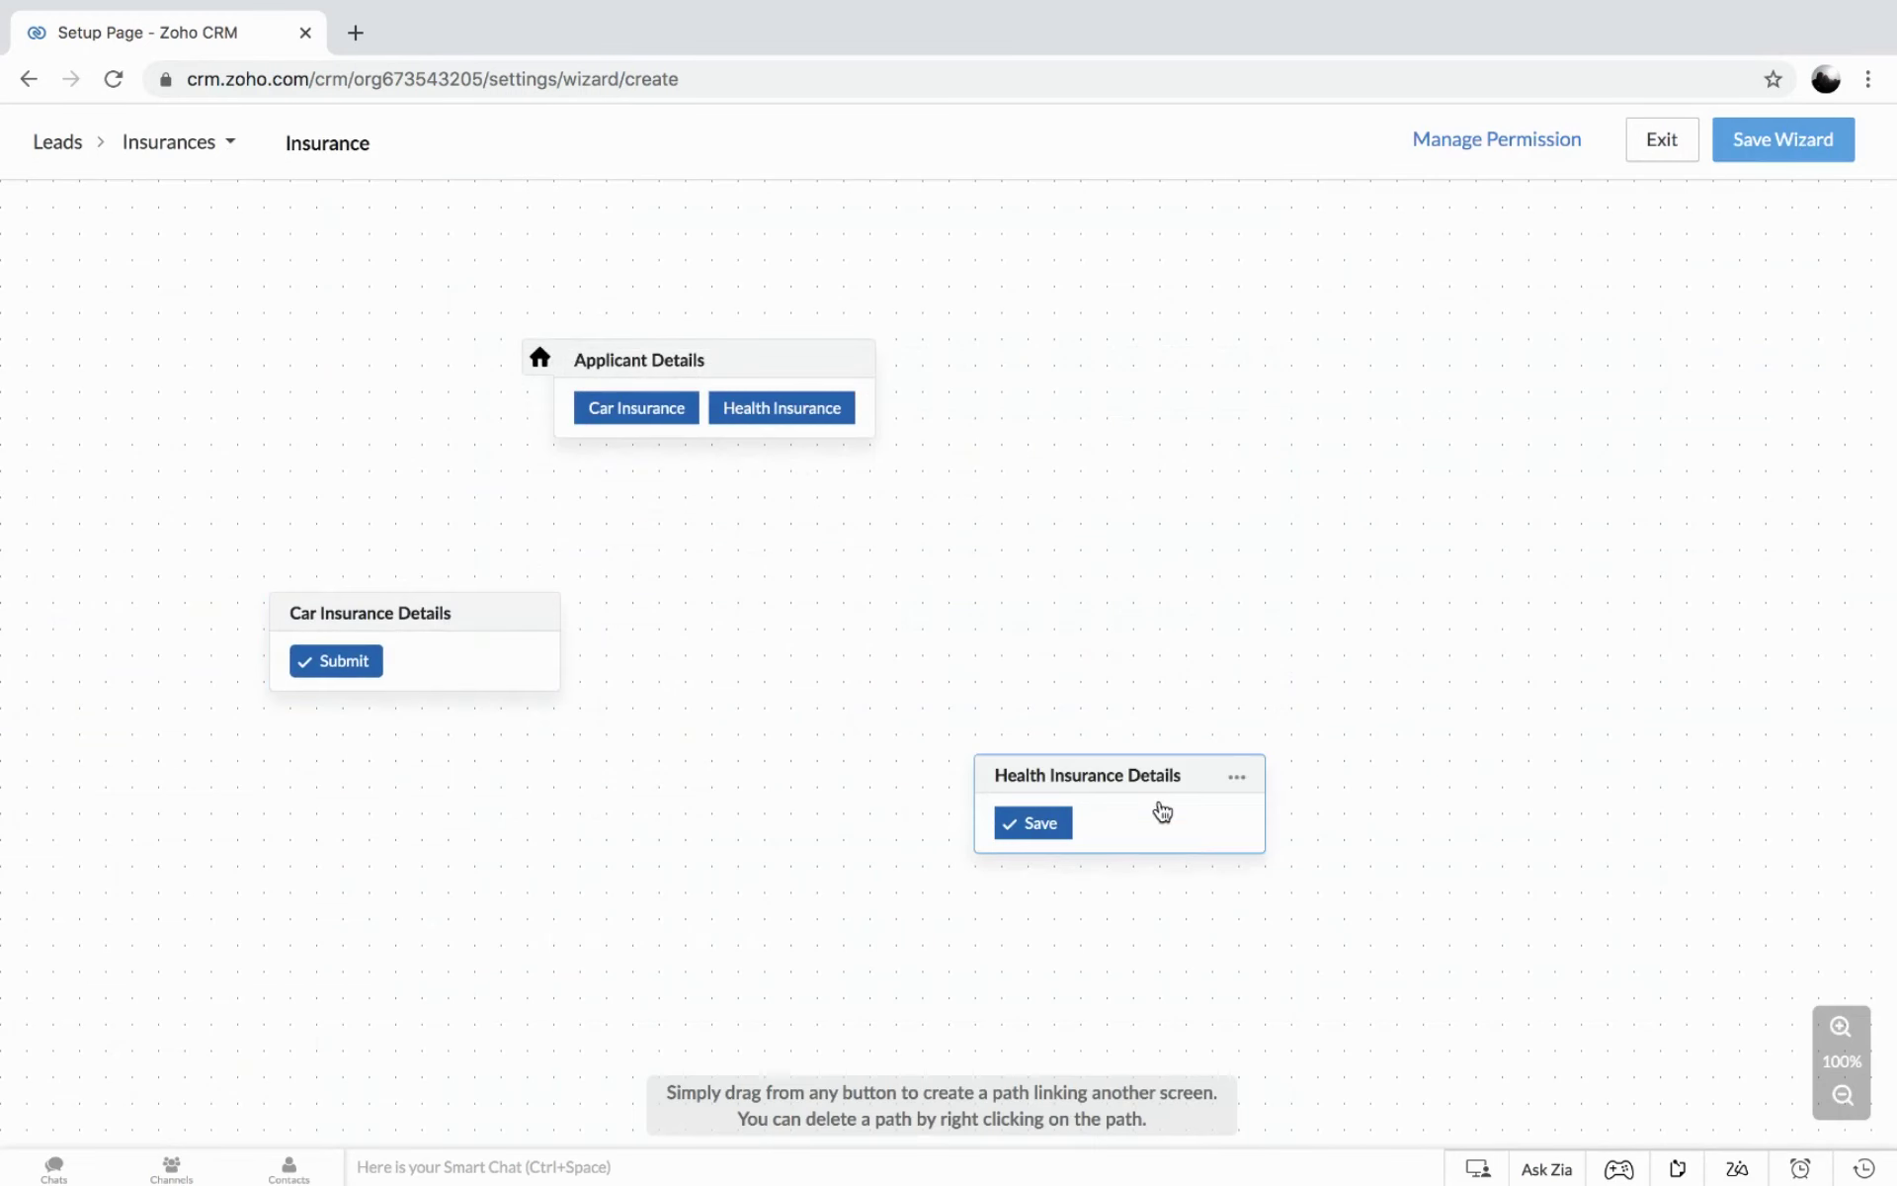
pyautogui.moveTo(1147, 774)
pyautogui.mouseDown()
pyautogui.moveTo(1182, 597)
pyautogui.moveTo(1177, 622)
pyautogui.mouseUp()
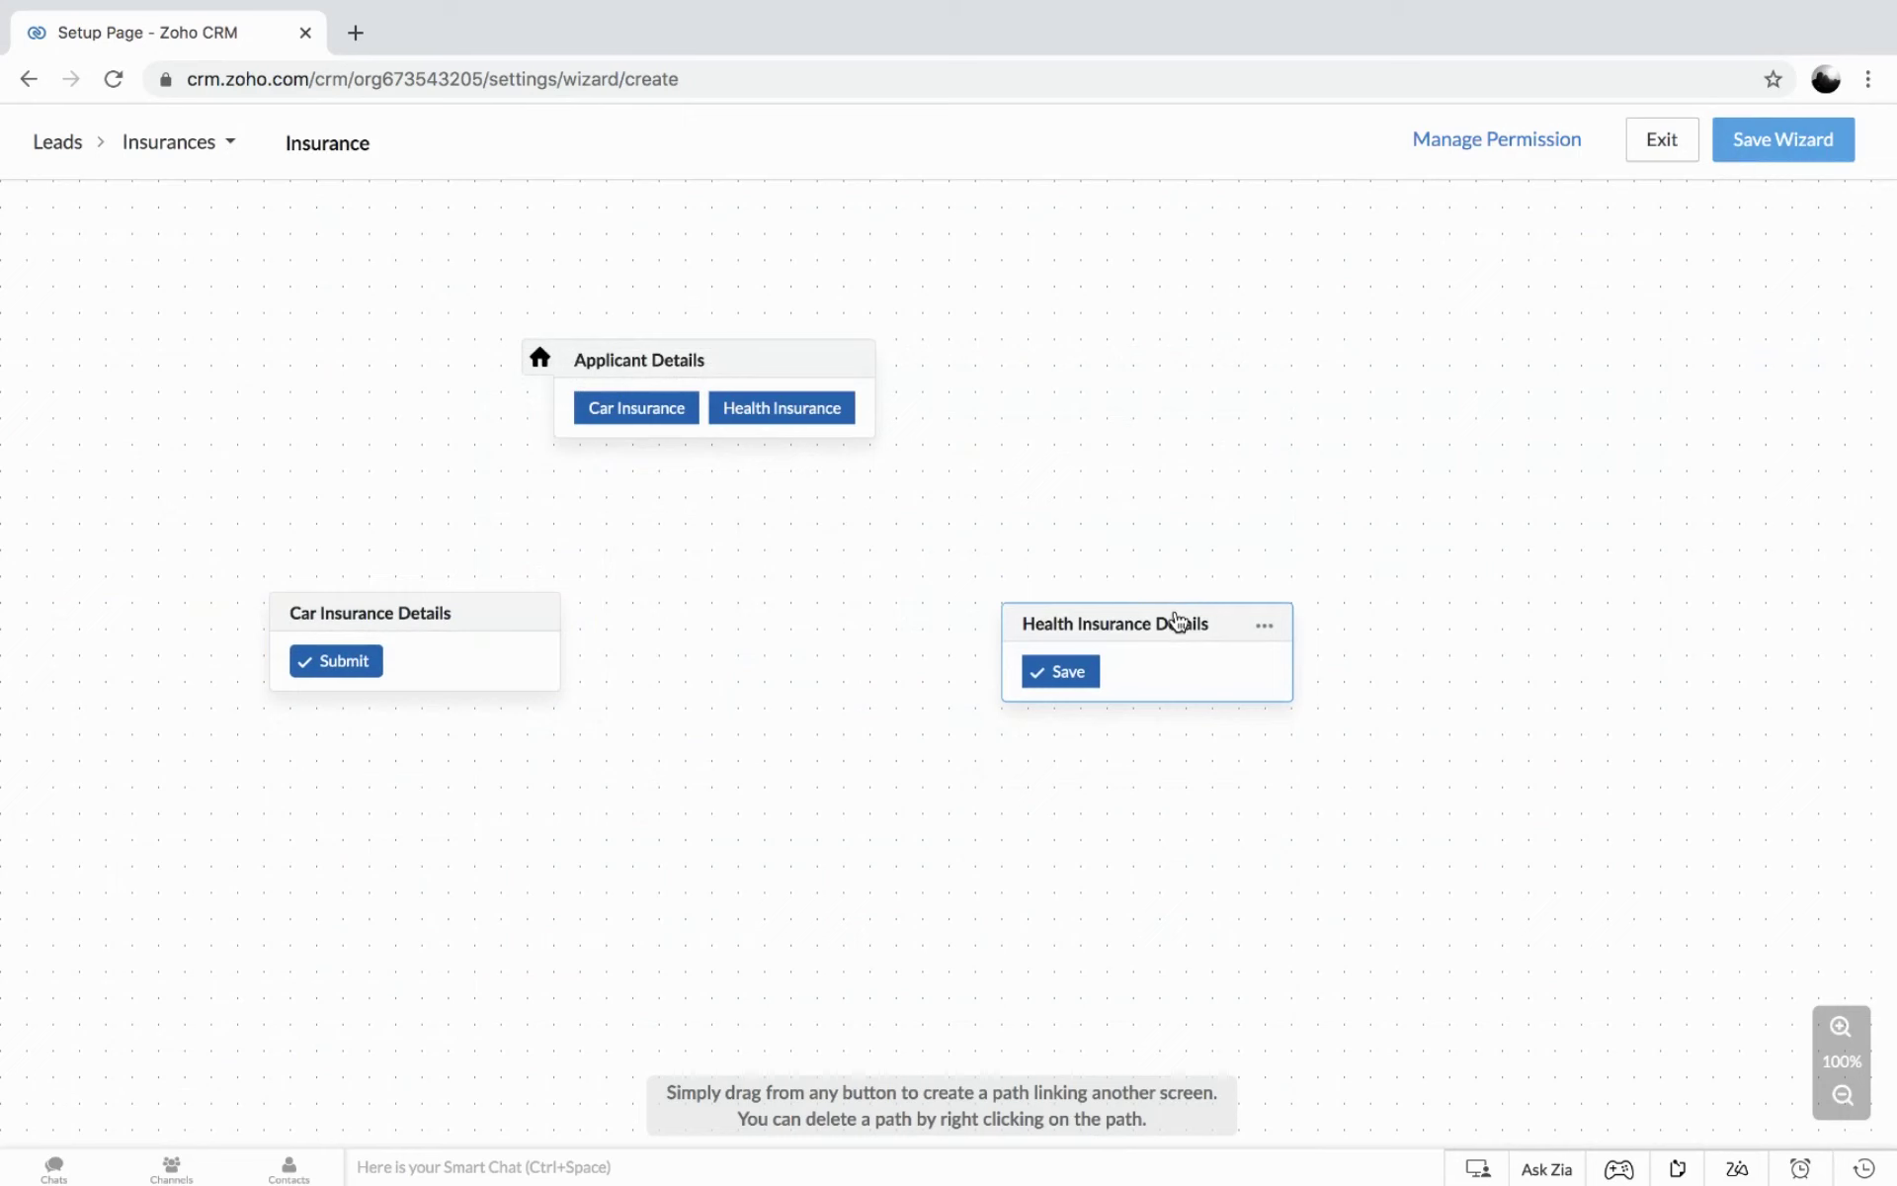
pyautogui.click(461, 626)
pyautogui.moveTo(462, 627); pyautogui.dragTo(469, 663)
pyautogui.click(1167, 620)
pyautogui.moveTo(1167, 621); pyautogui.dragTo(1166, 634)
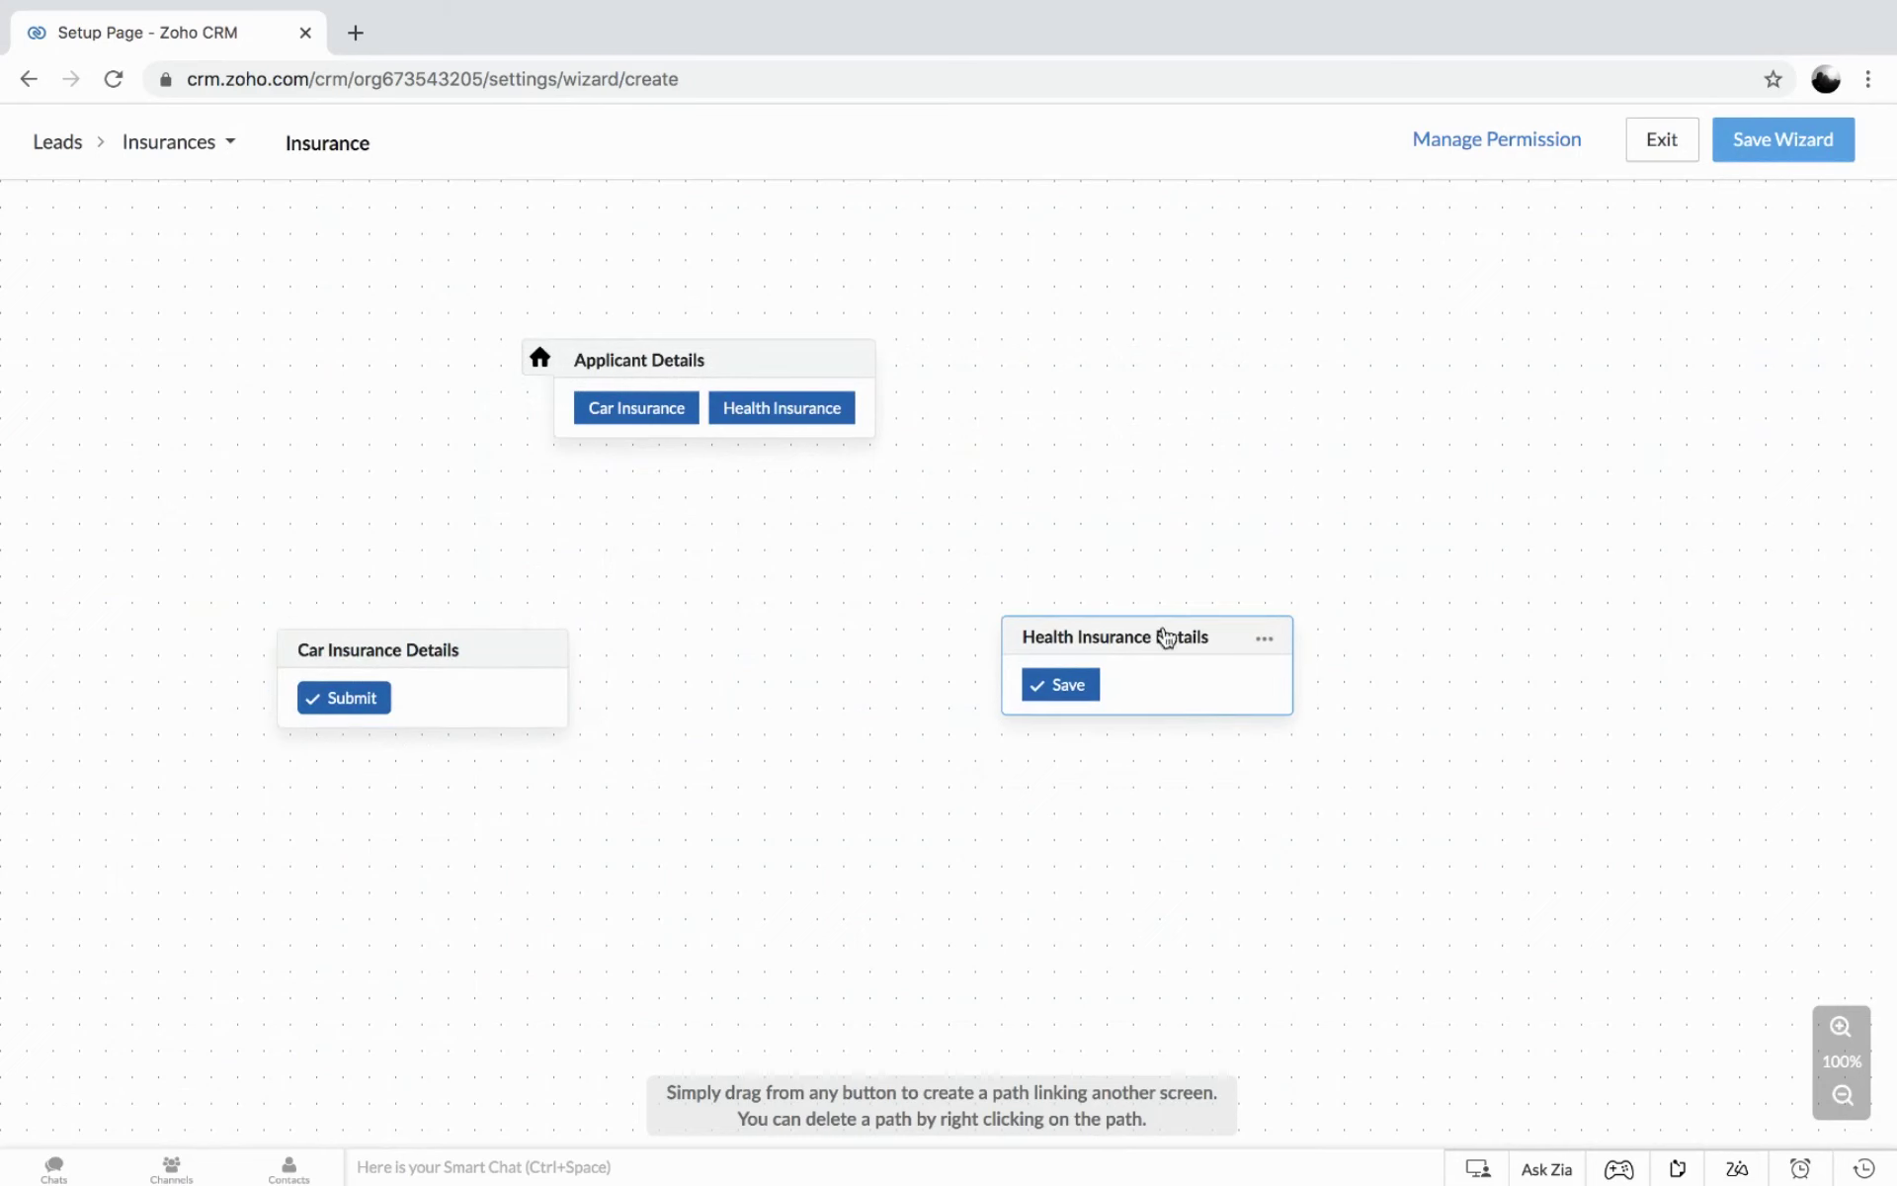
pyautogui.click(642, 417)
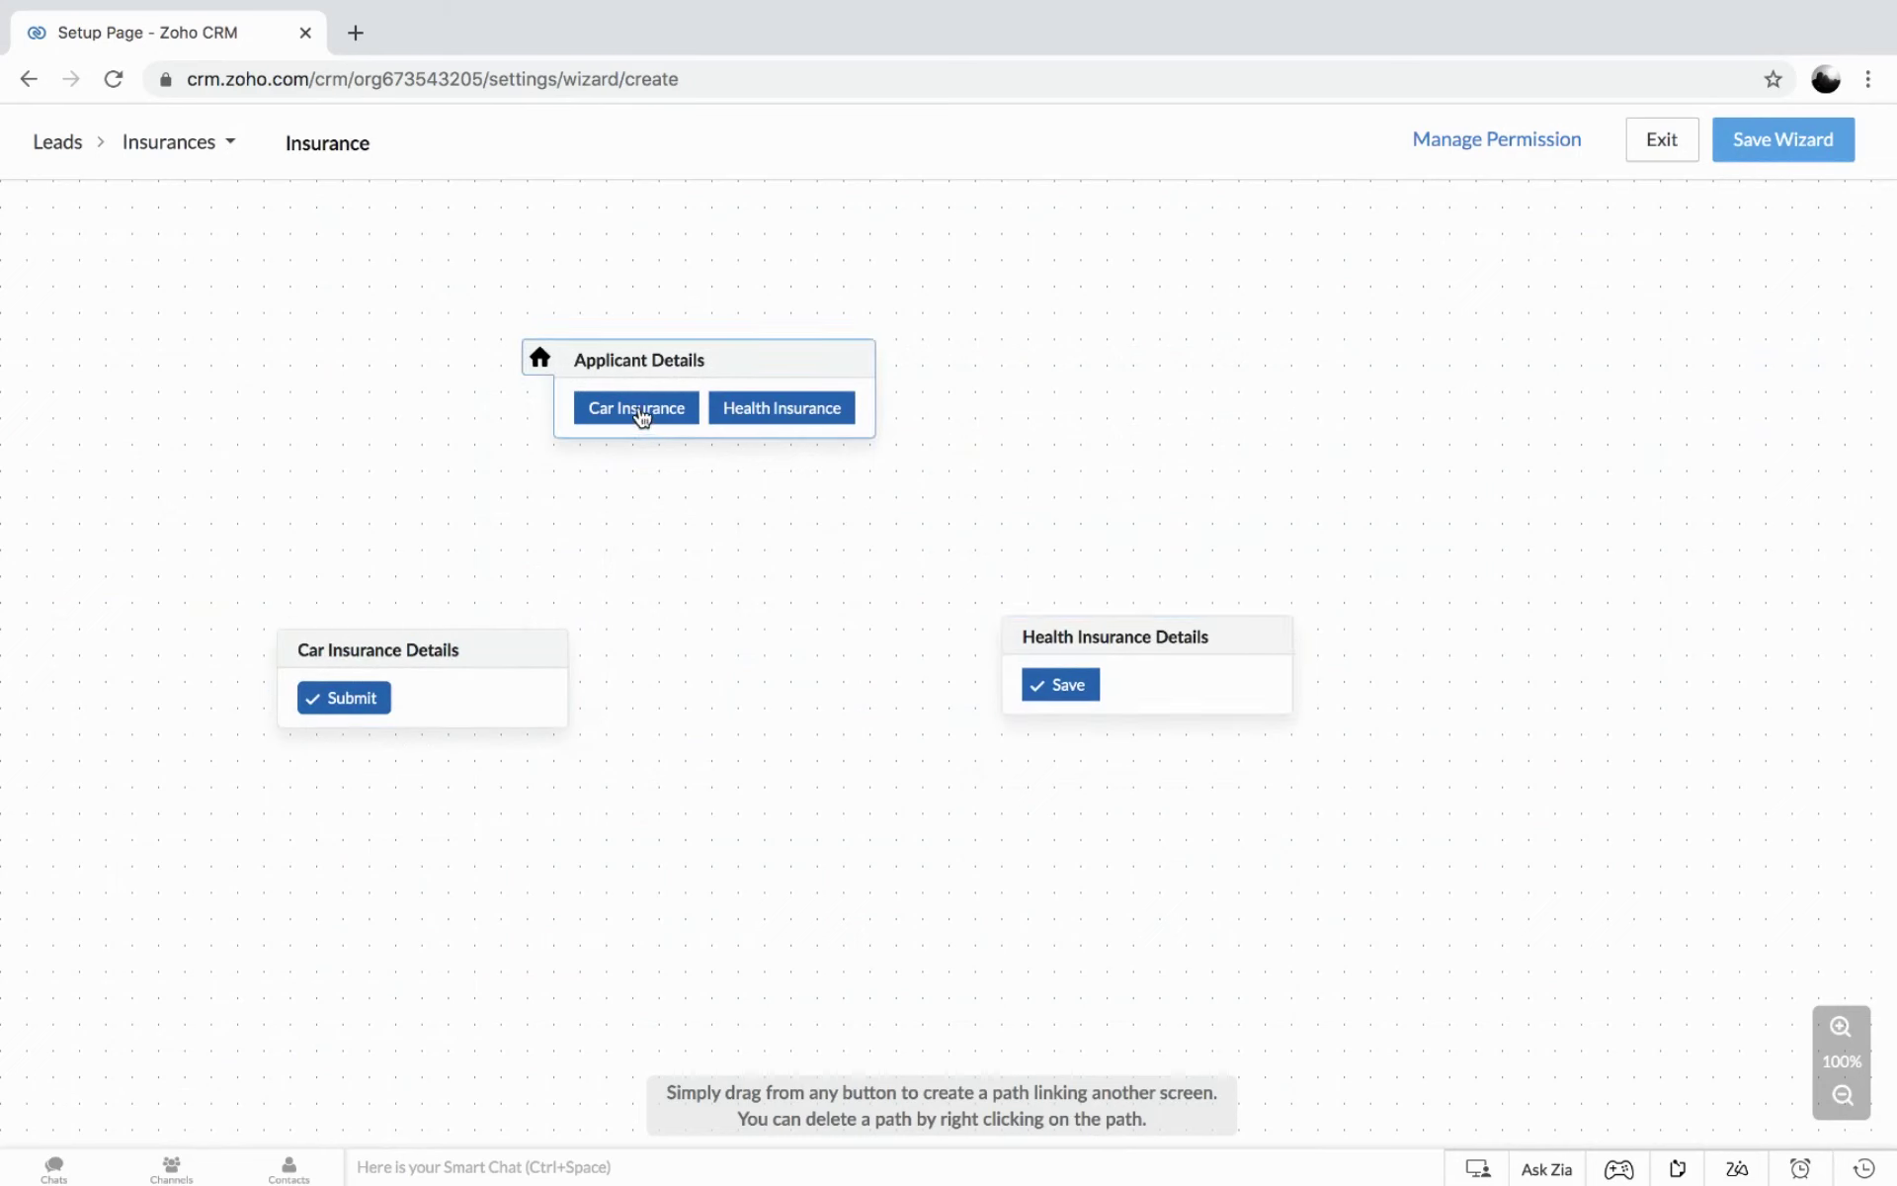
pyautogui.moveTo(643, 417)
pyautogui.mouseDown()
pyautogui.moveTo(542, 475)
pyautogui.moveTo(369, 654)
pyautogui.moveTo(425, 681)
pyautogui.mouseUp()
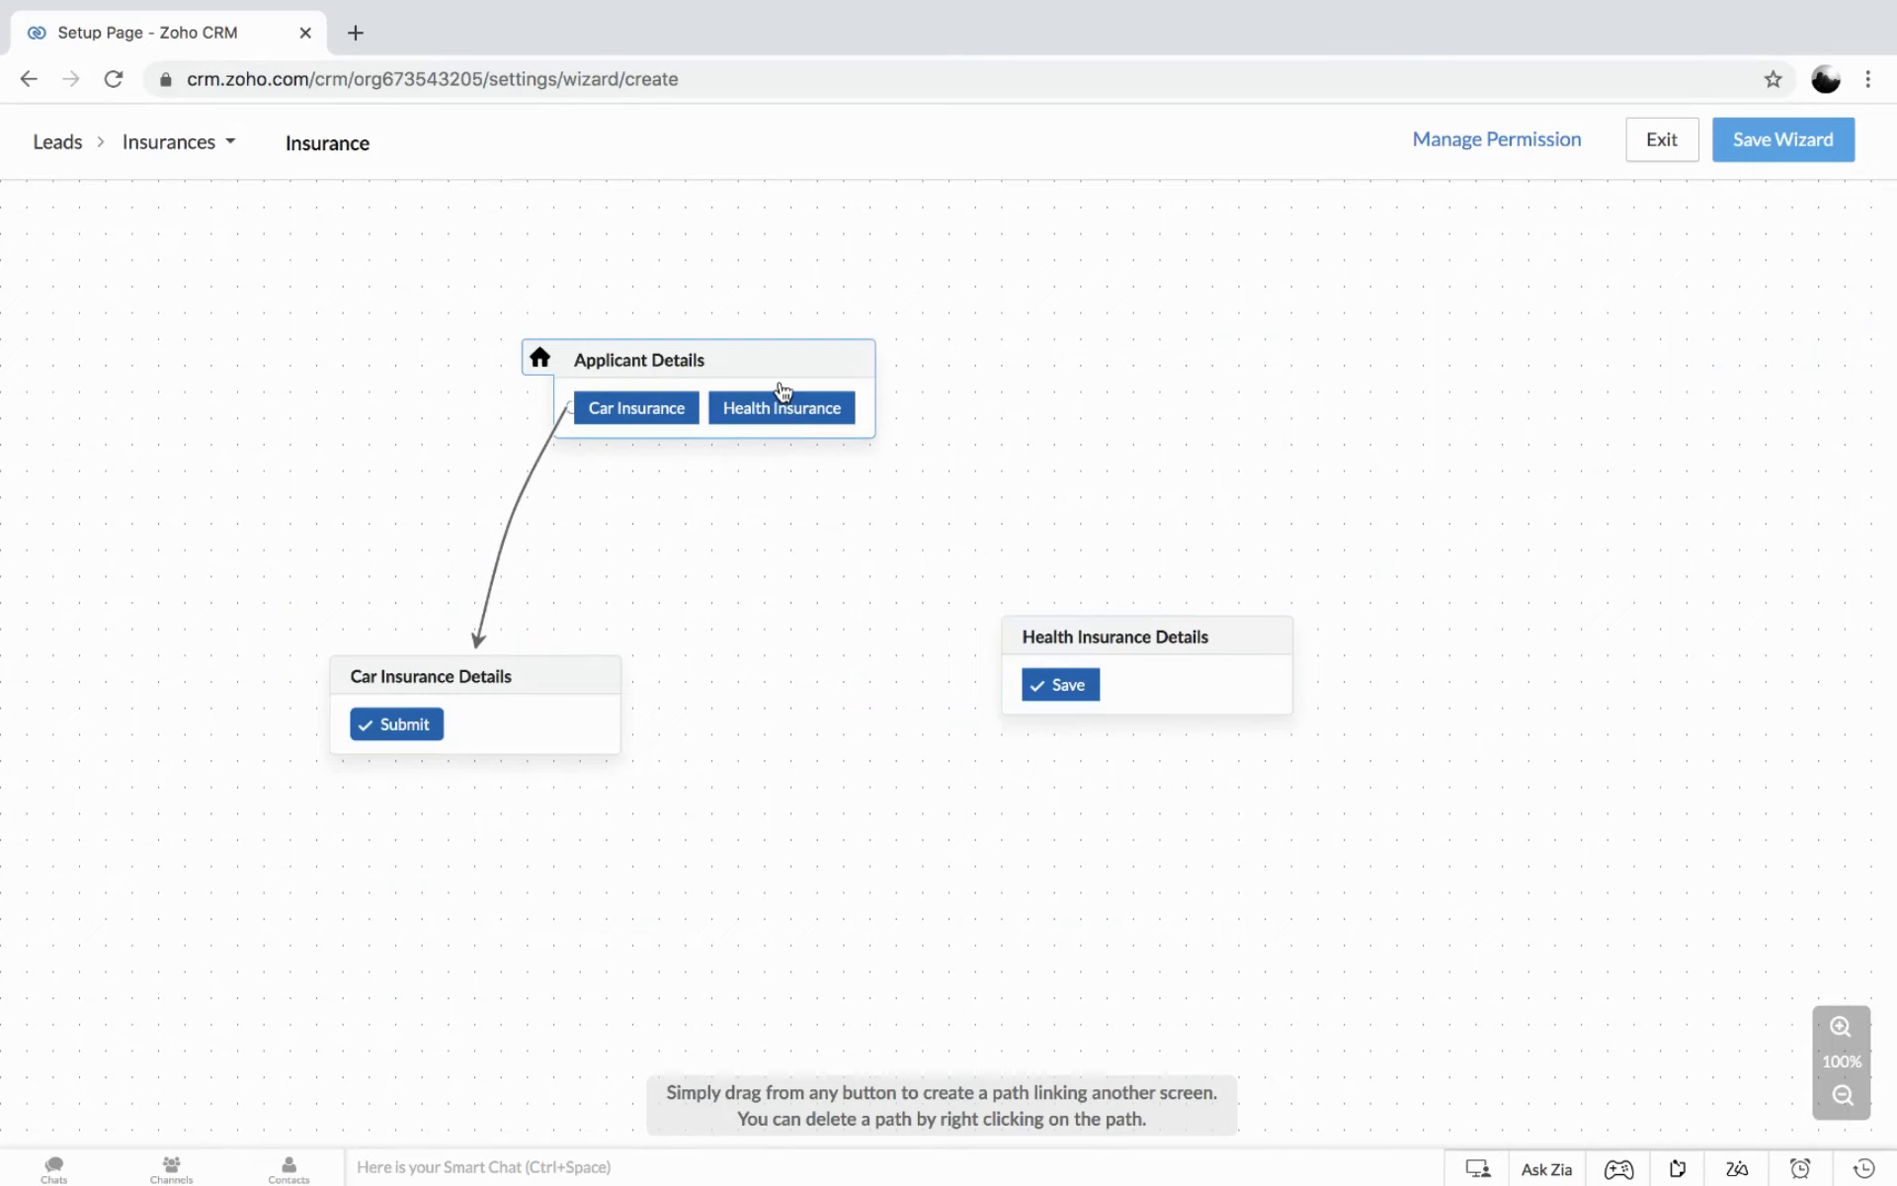
# Delete the unwanted Screen 4 created by a misplaced Health Insurance link.
pyautogui.click(782, 392)
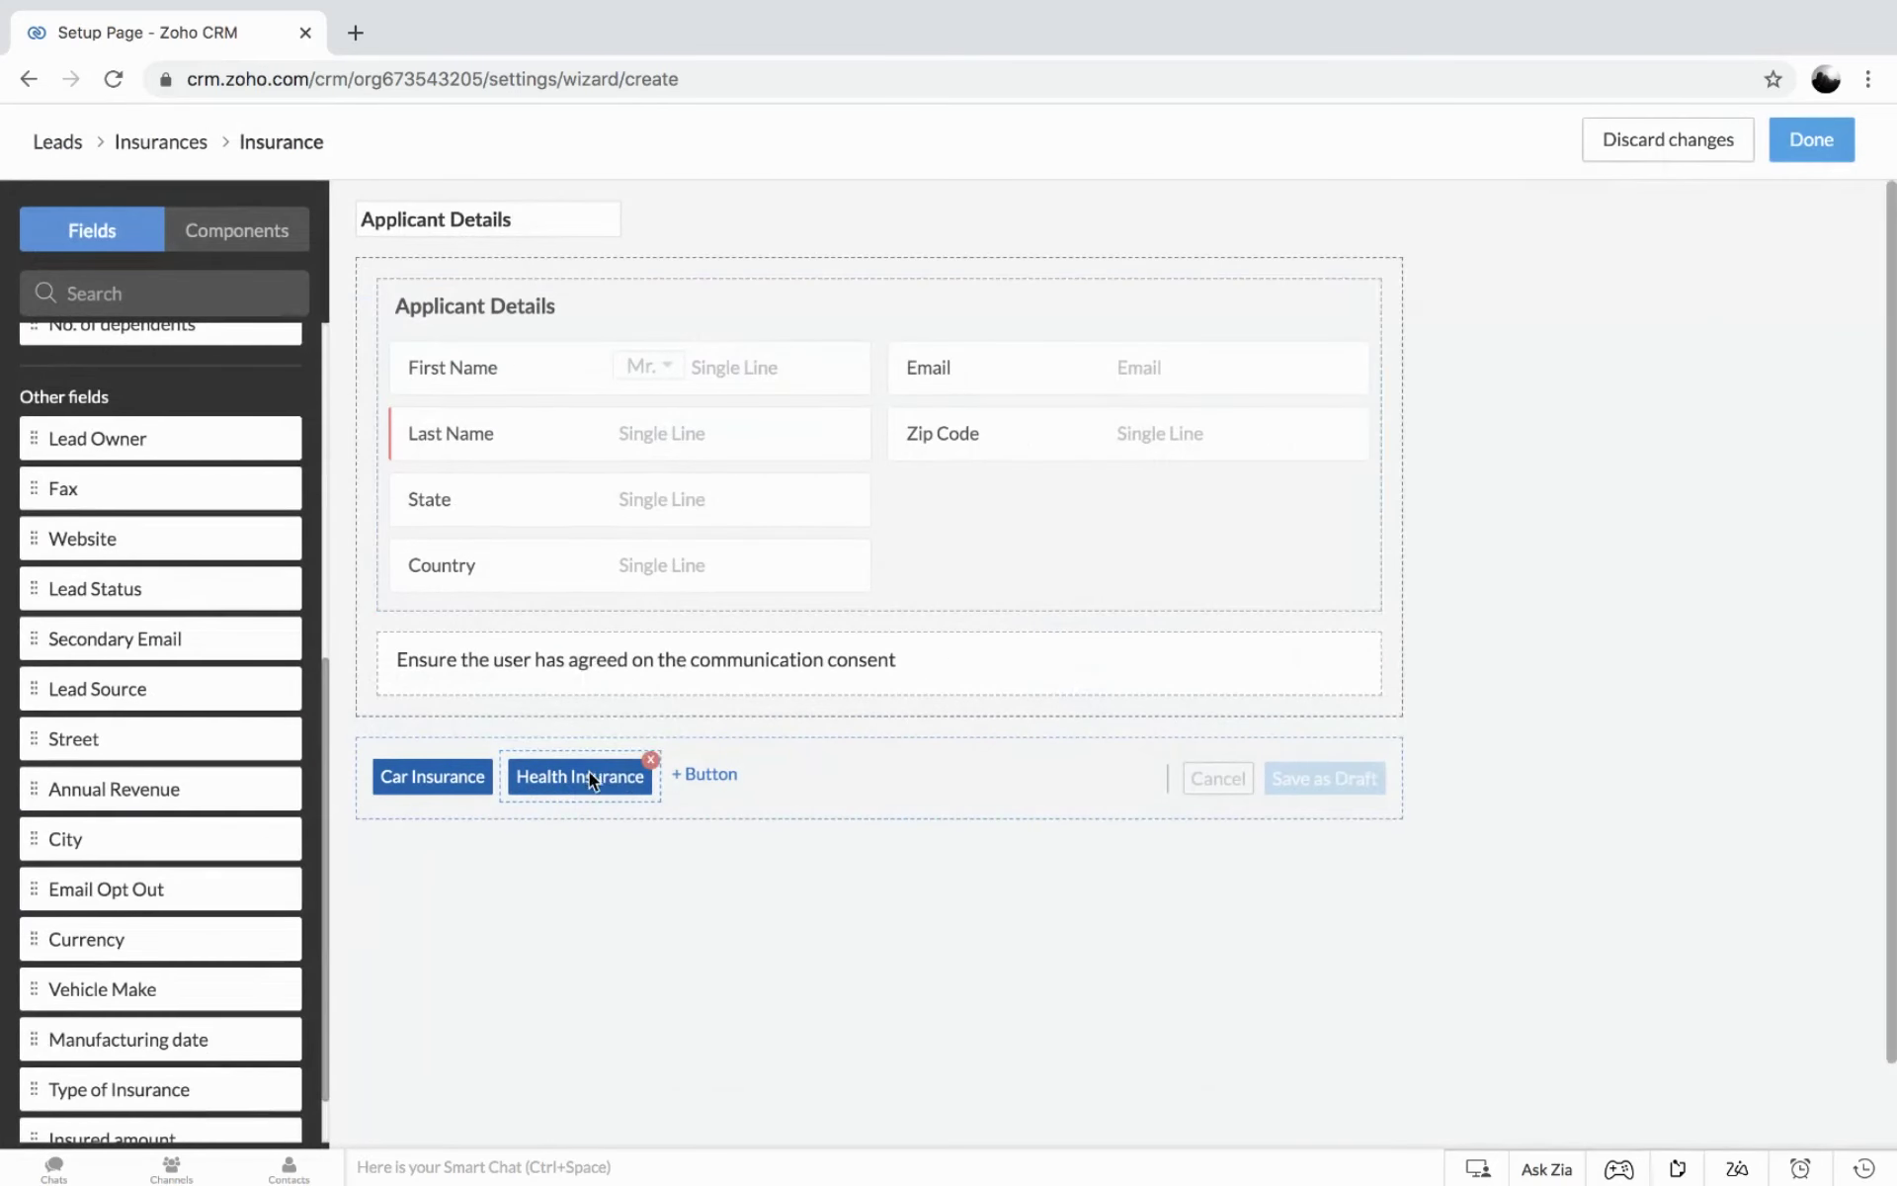
pyautogui.click(589, 772)
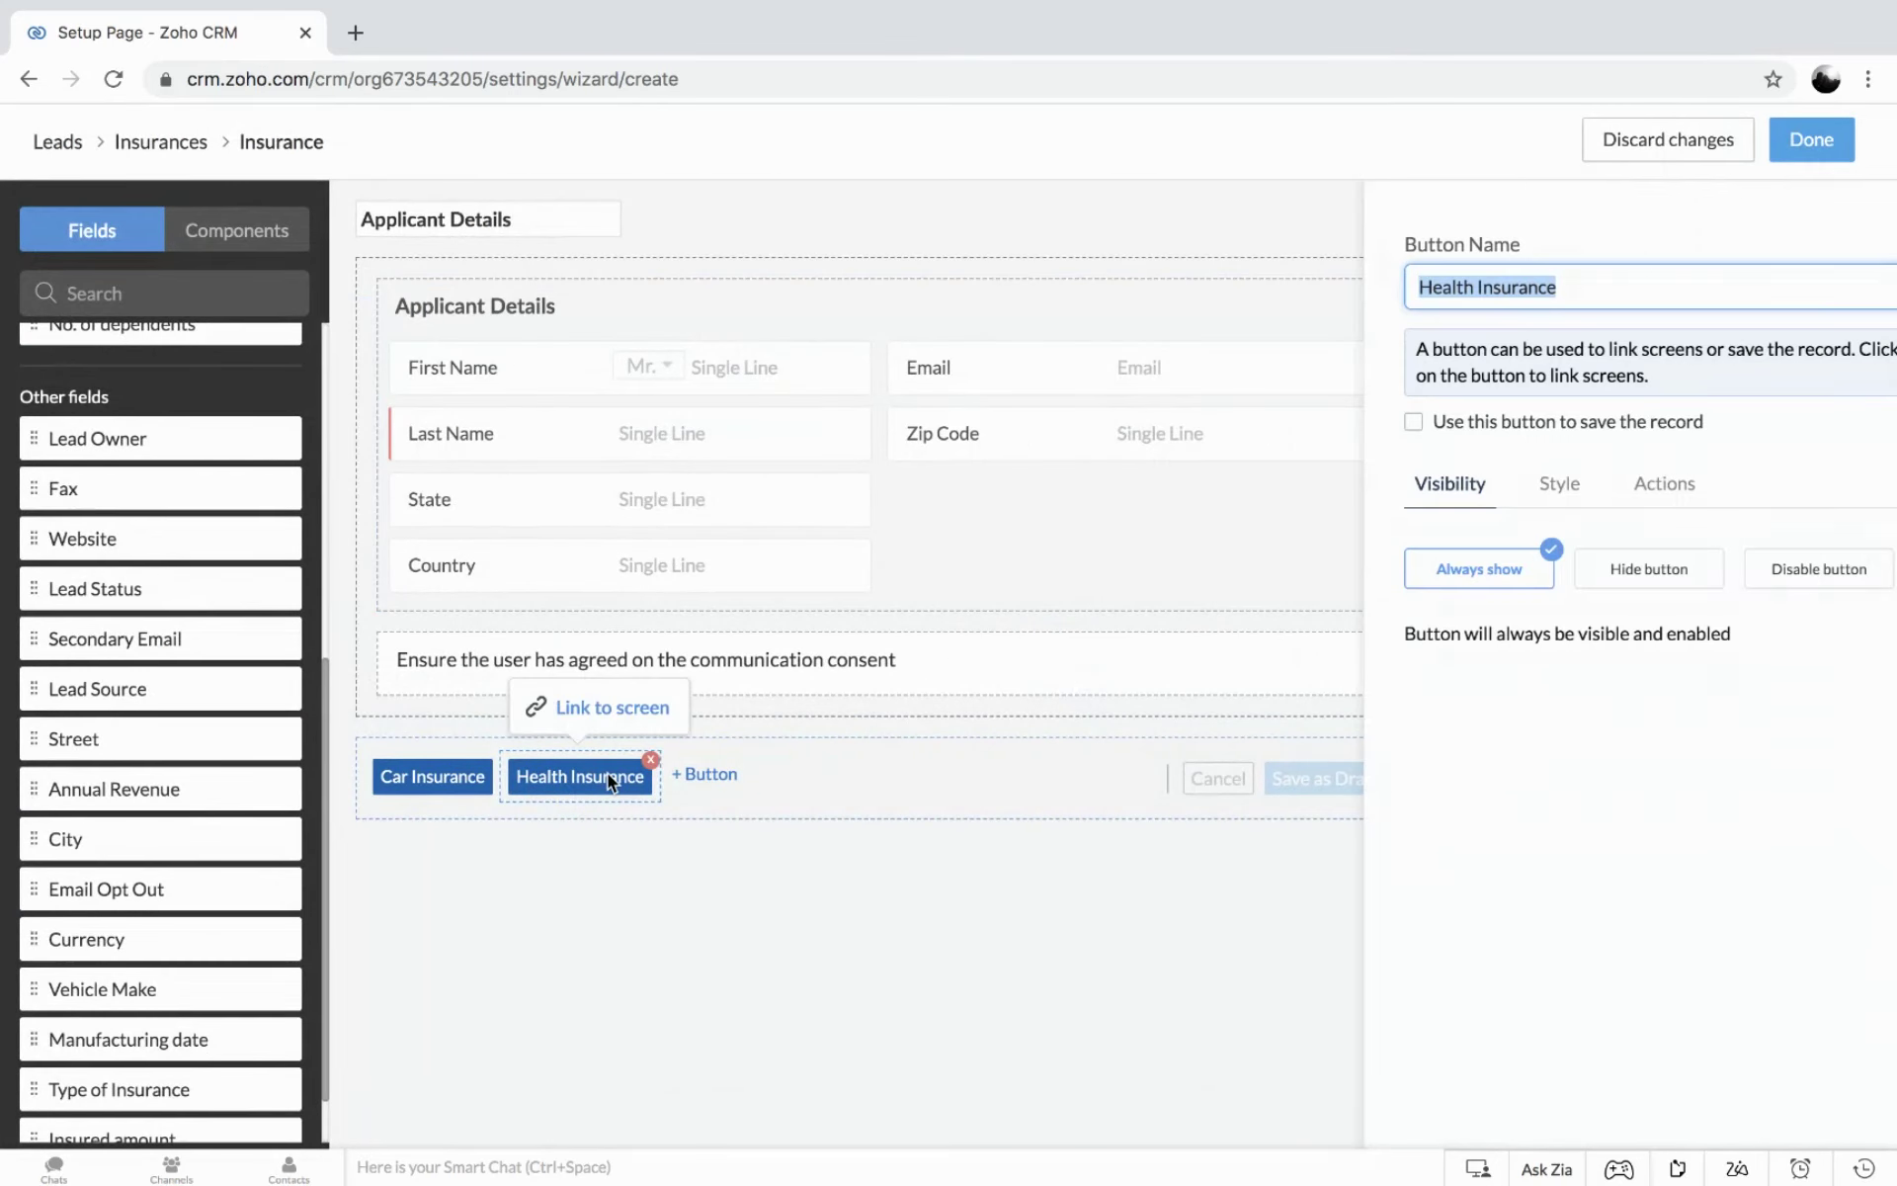
pyautogui.click(606, 710)
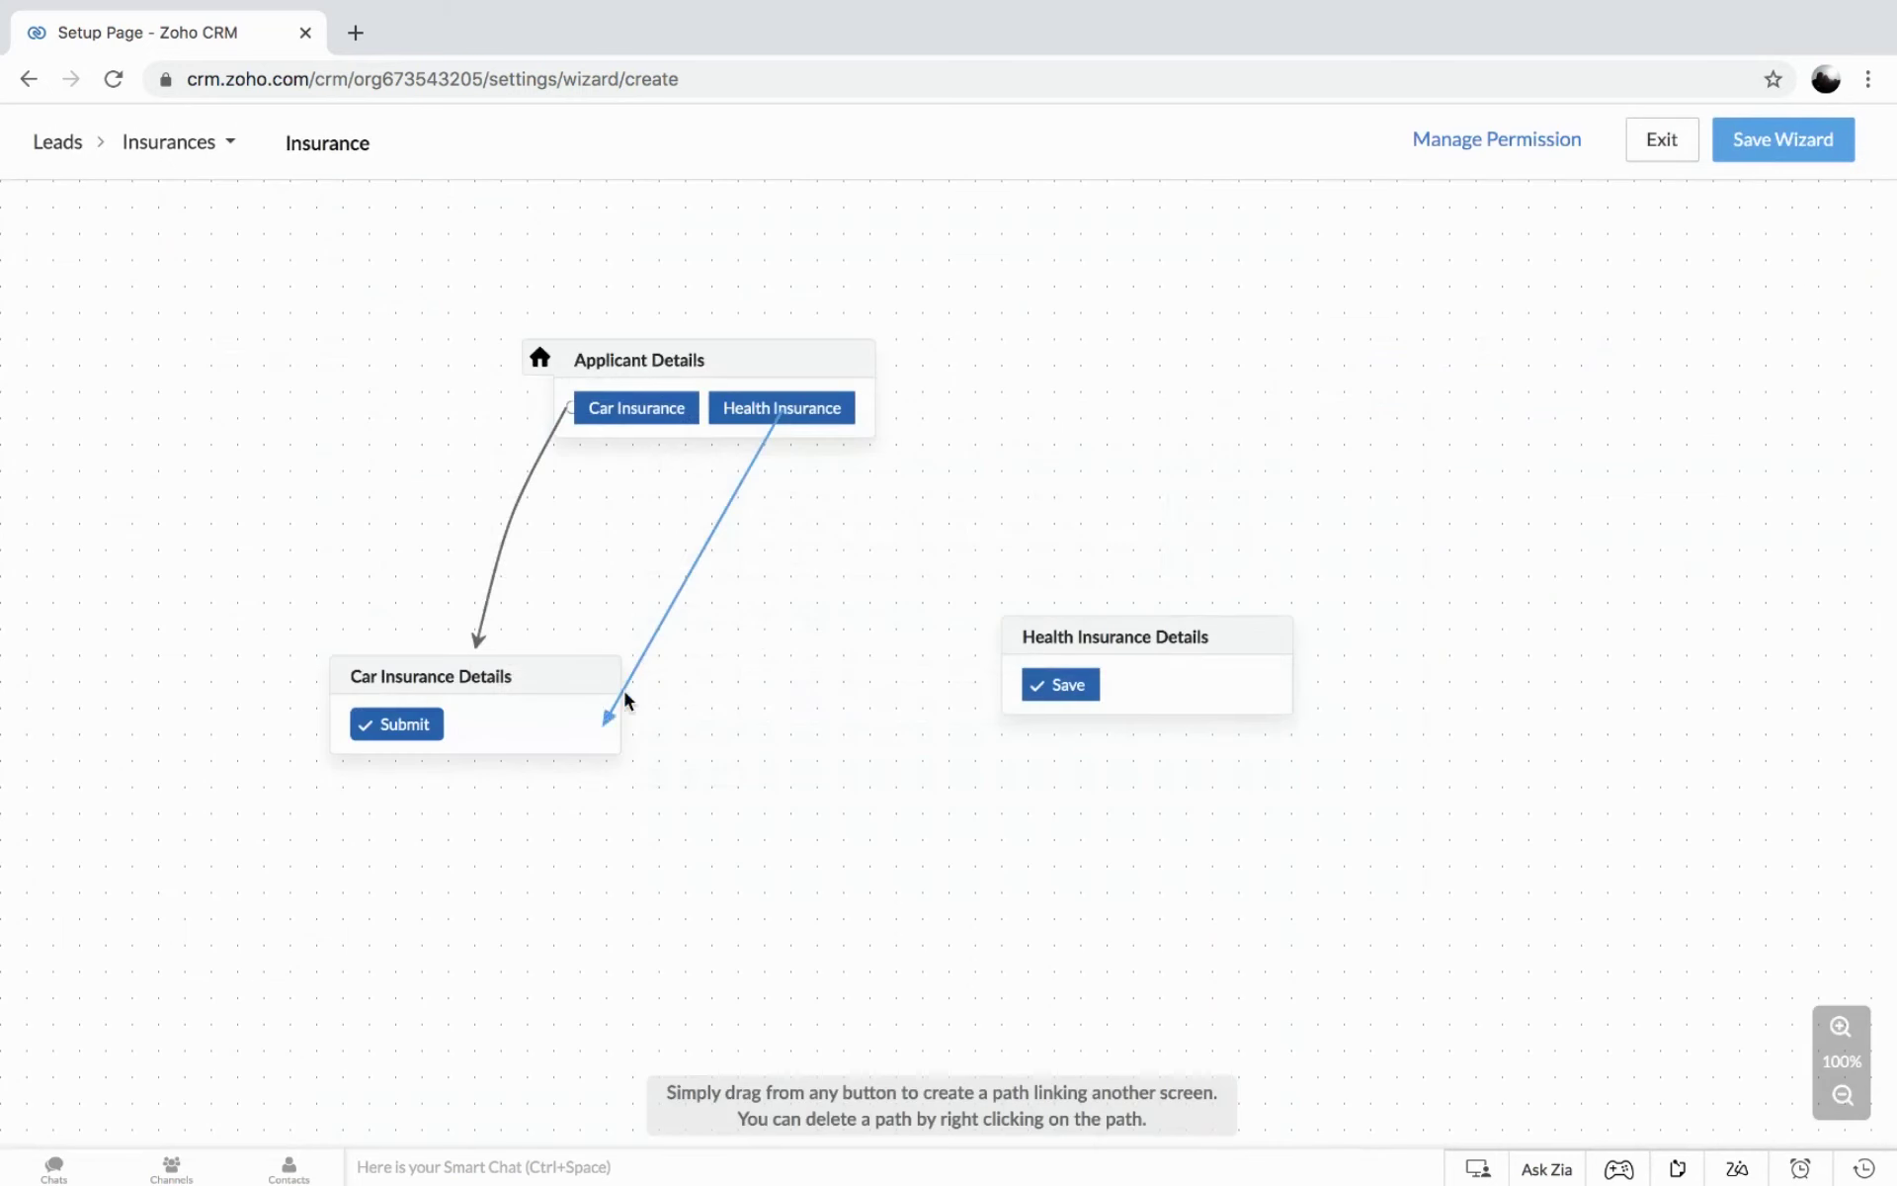
pyautogui.click(1048, 624)
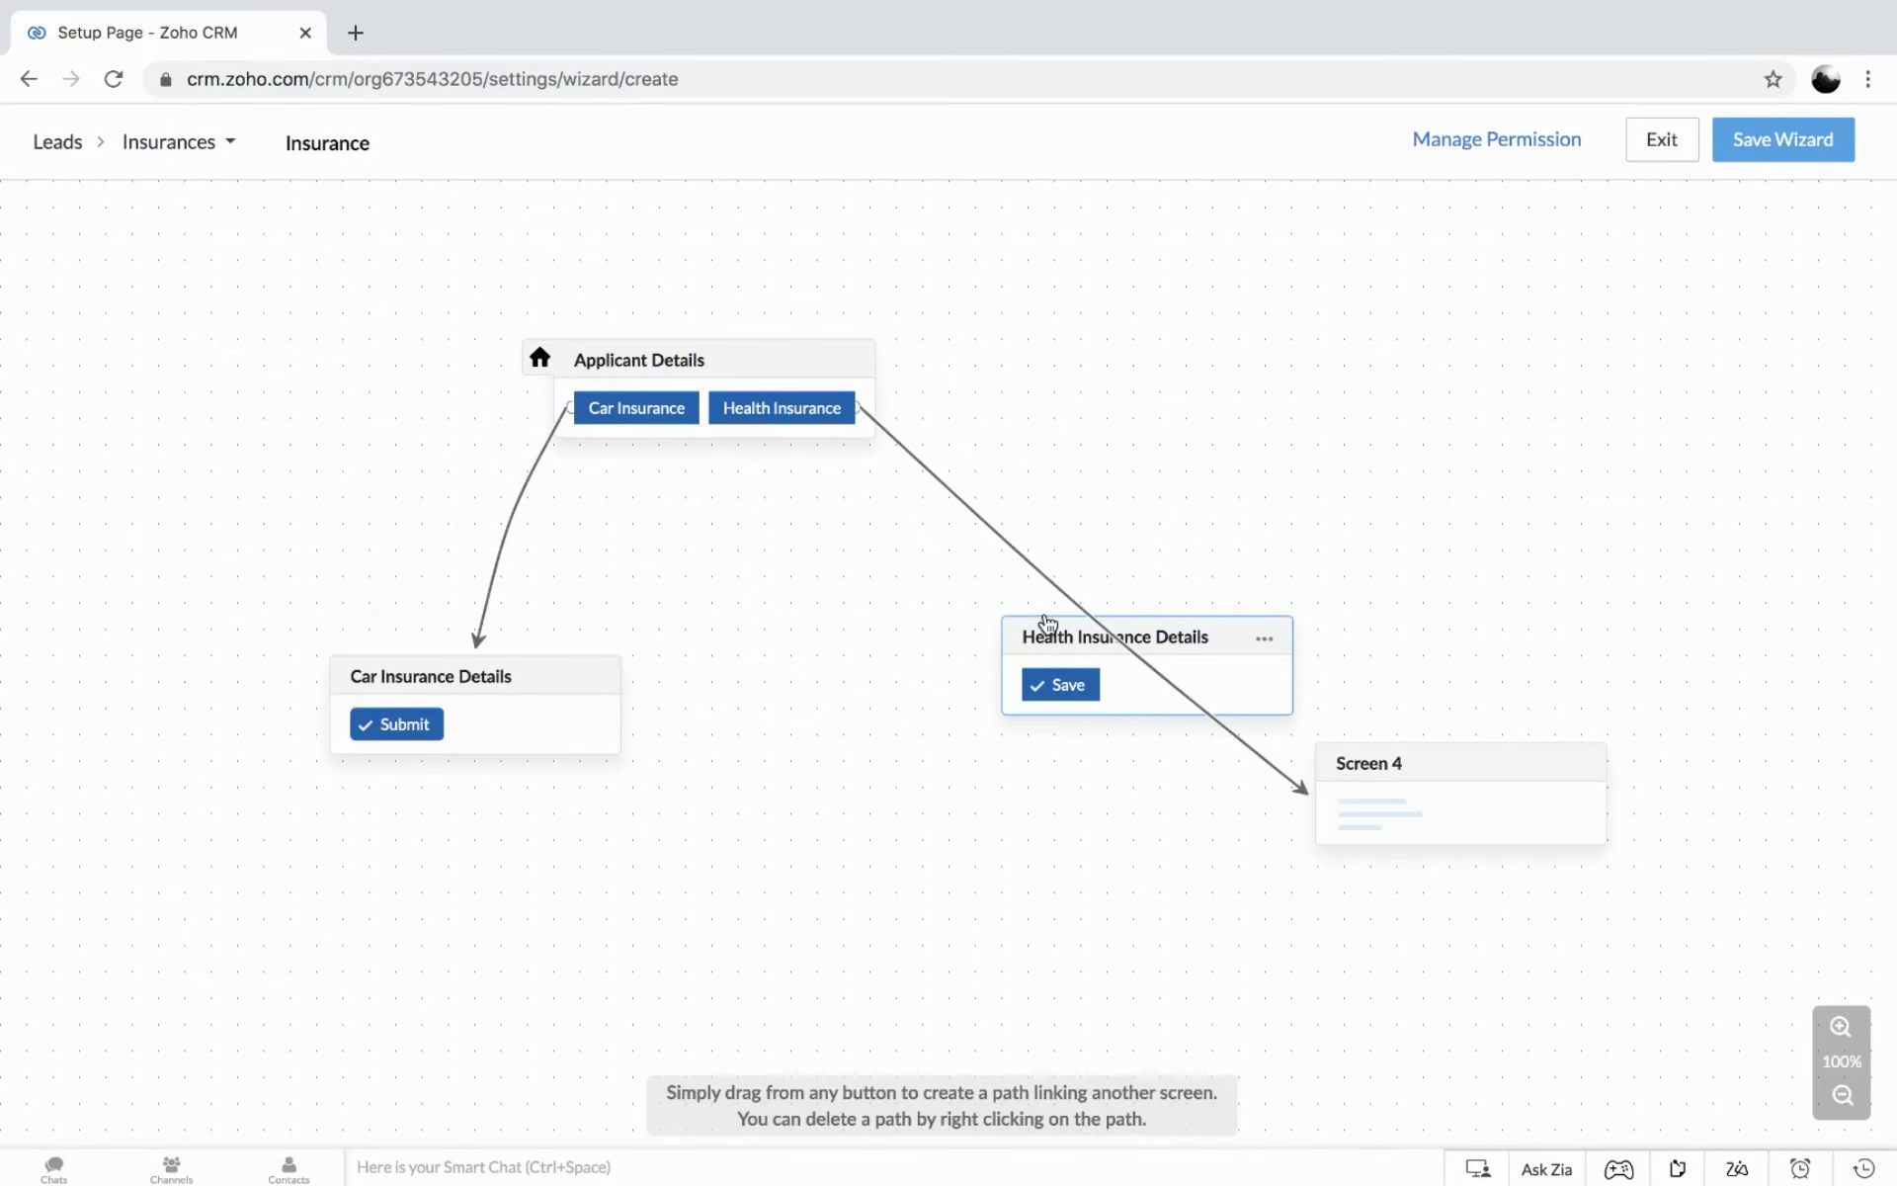
pyautogui.click(1581, 769)
pyautogui.click(1603, 841)
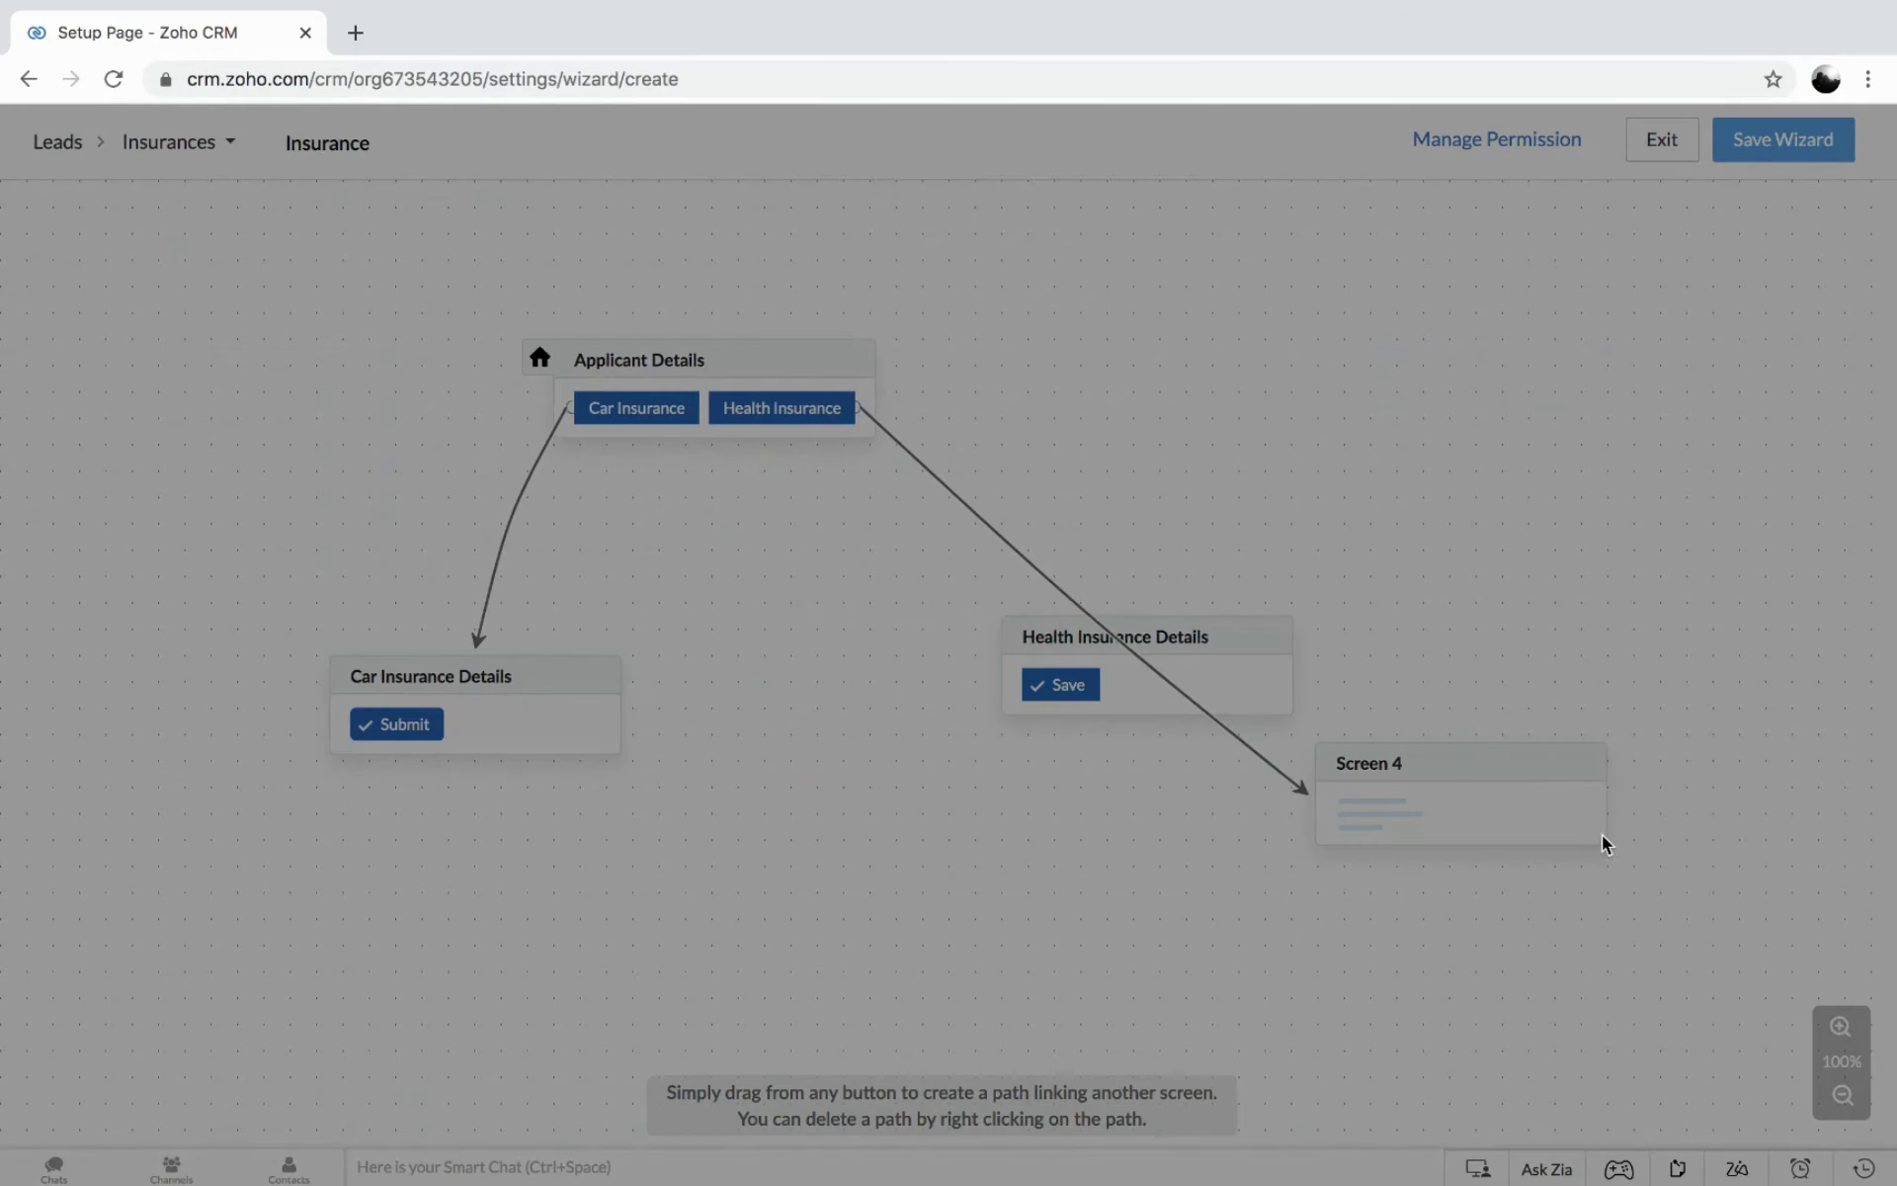
pyautogui.click(868, 258)
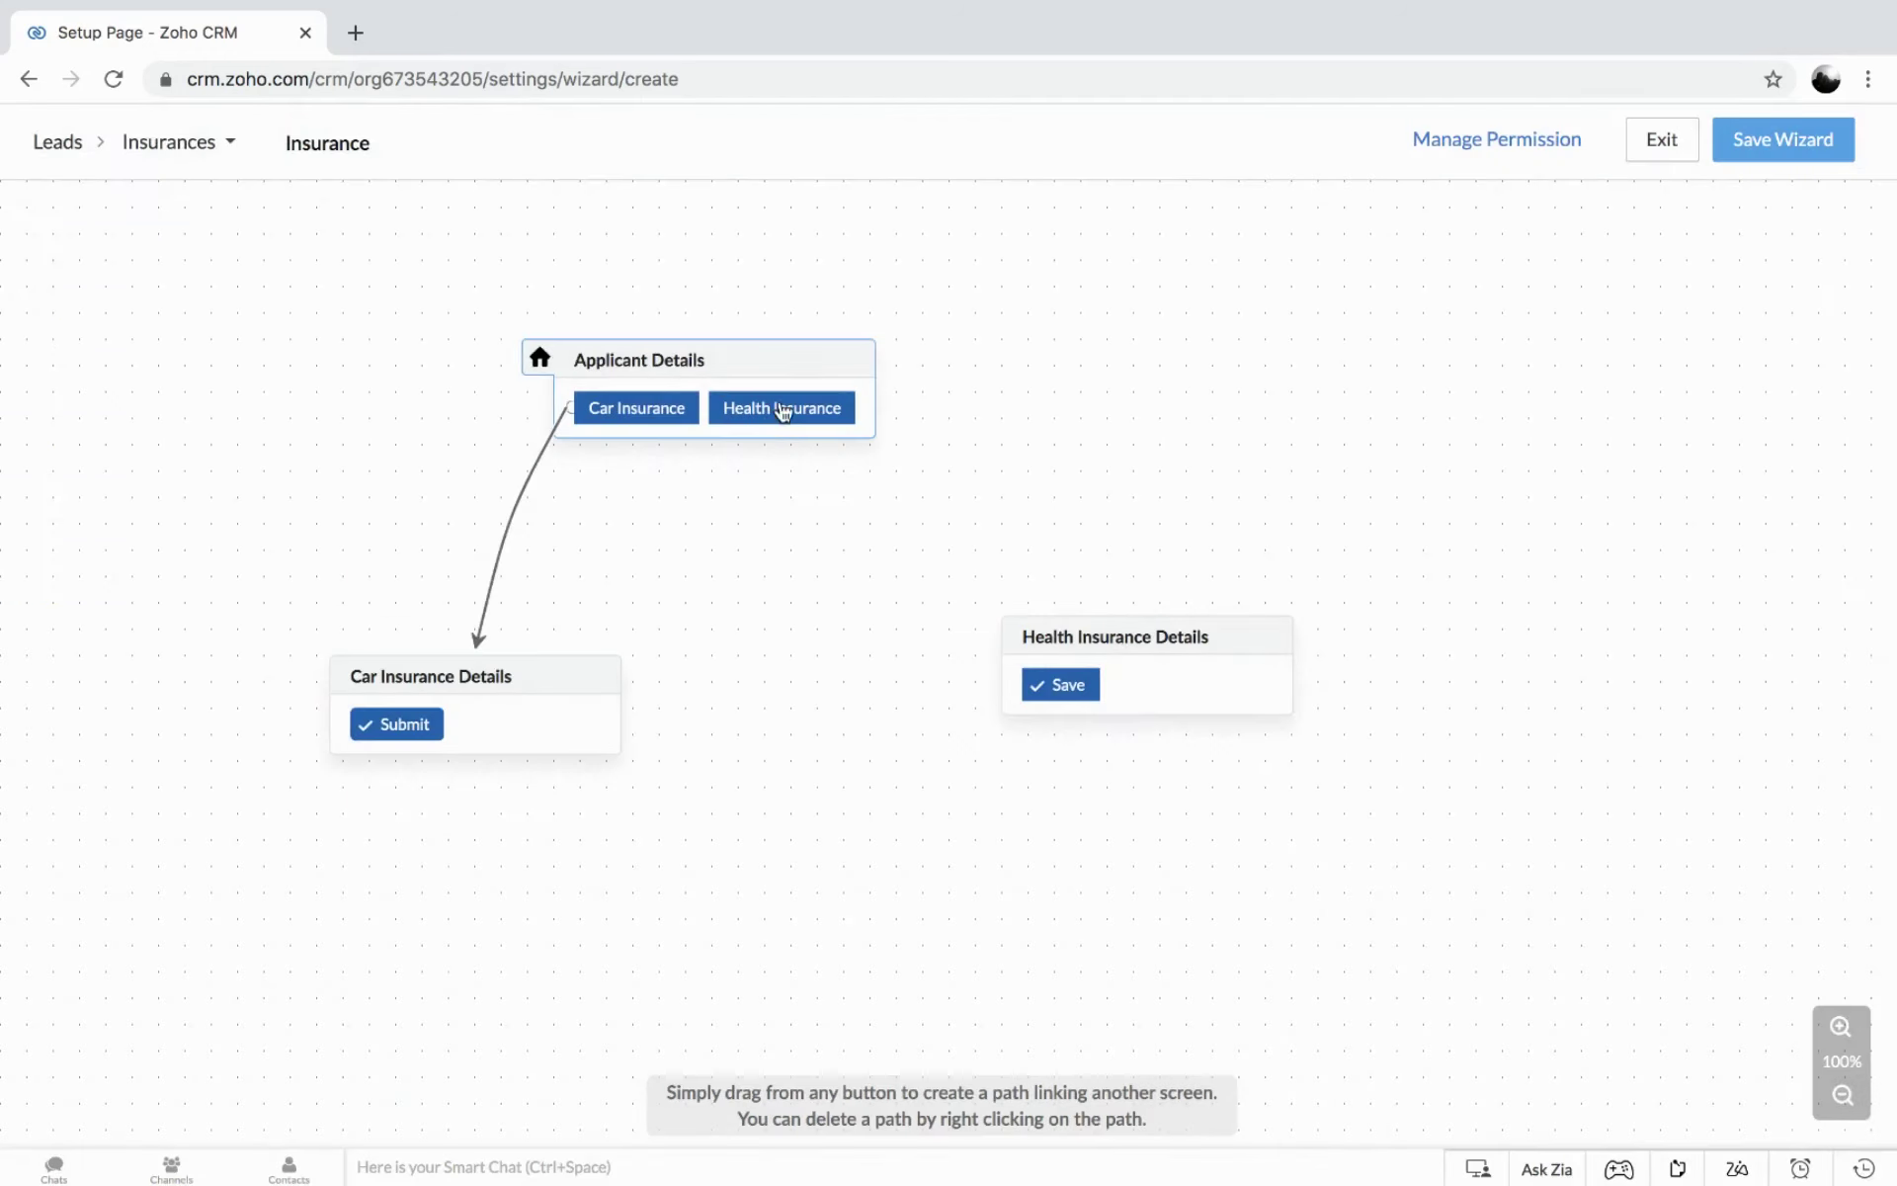
# Link Applicant Details' Health Insurance button to the Health Insurance Details screen.
pyautogui.click(788, 366)
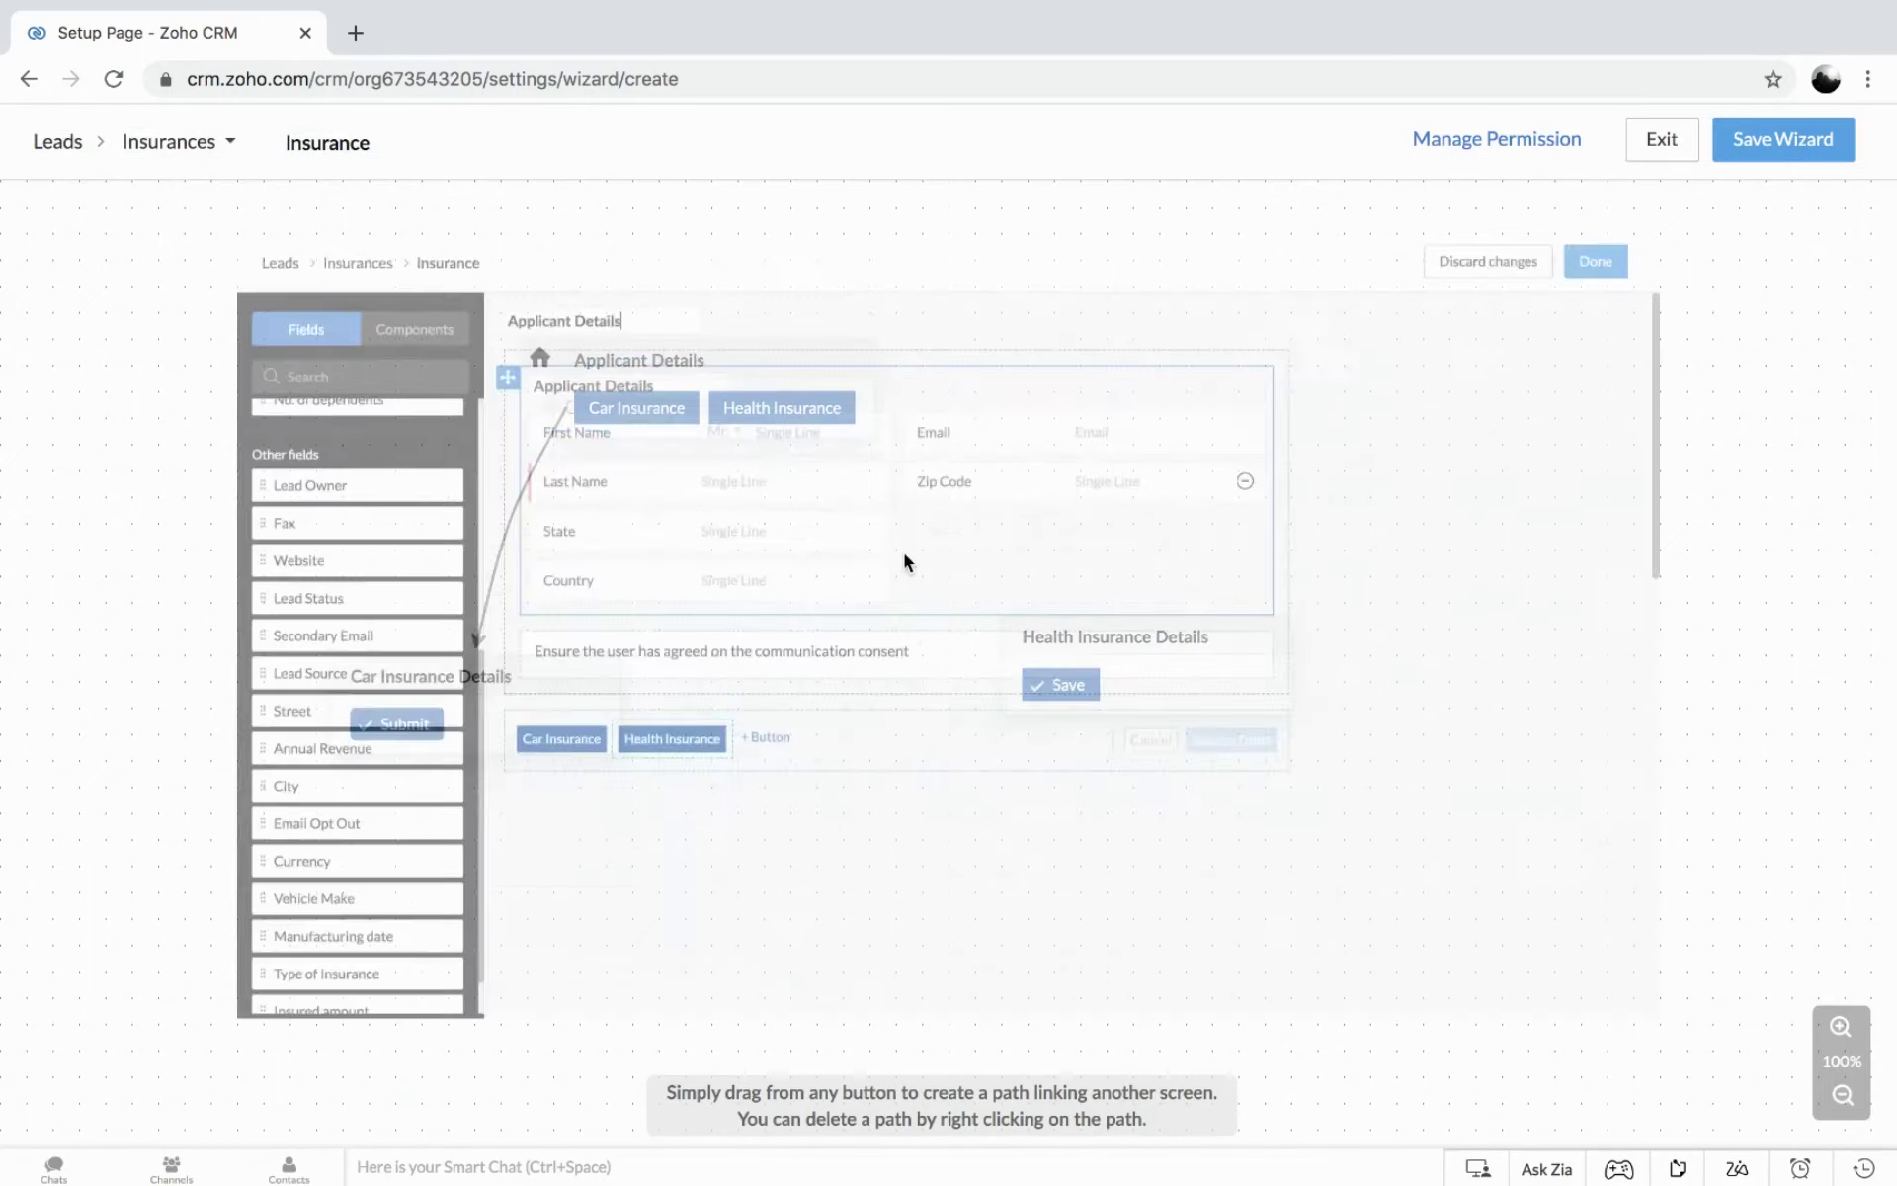
pyautogui.click(593, 771)
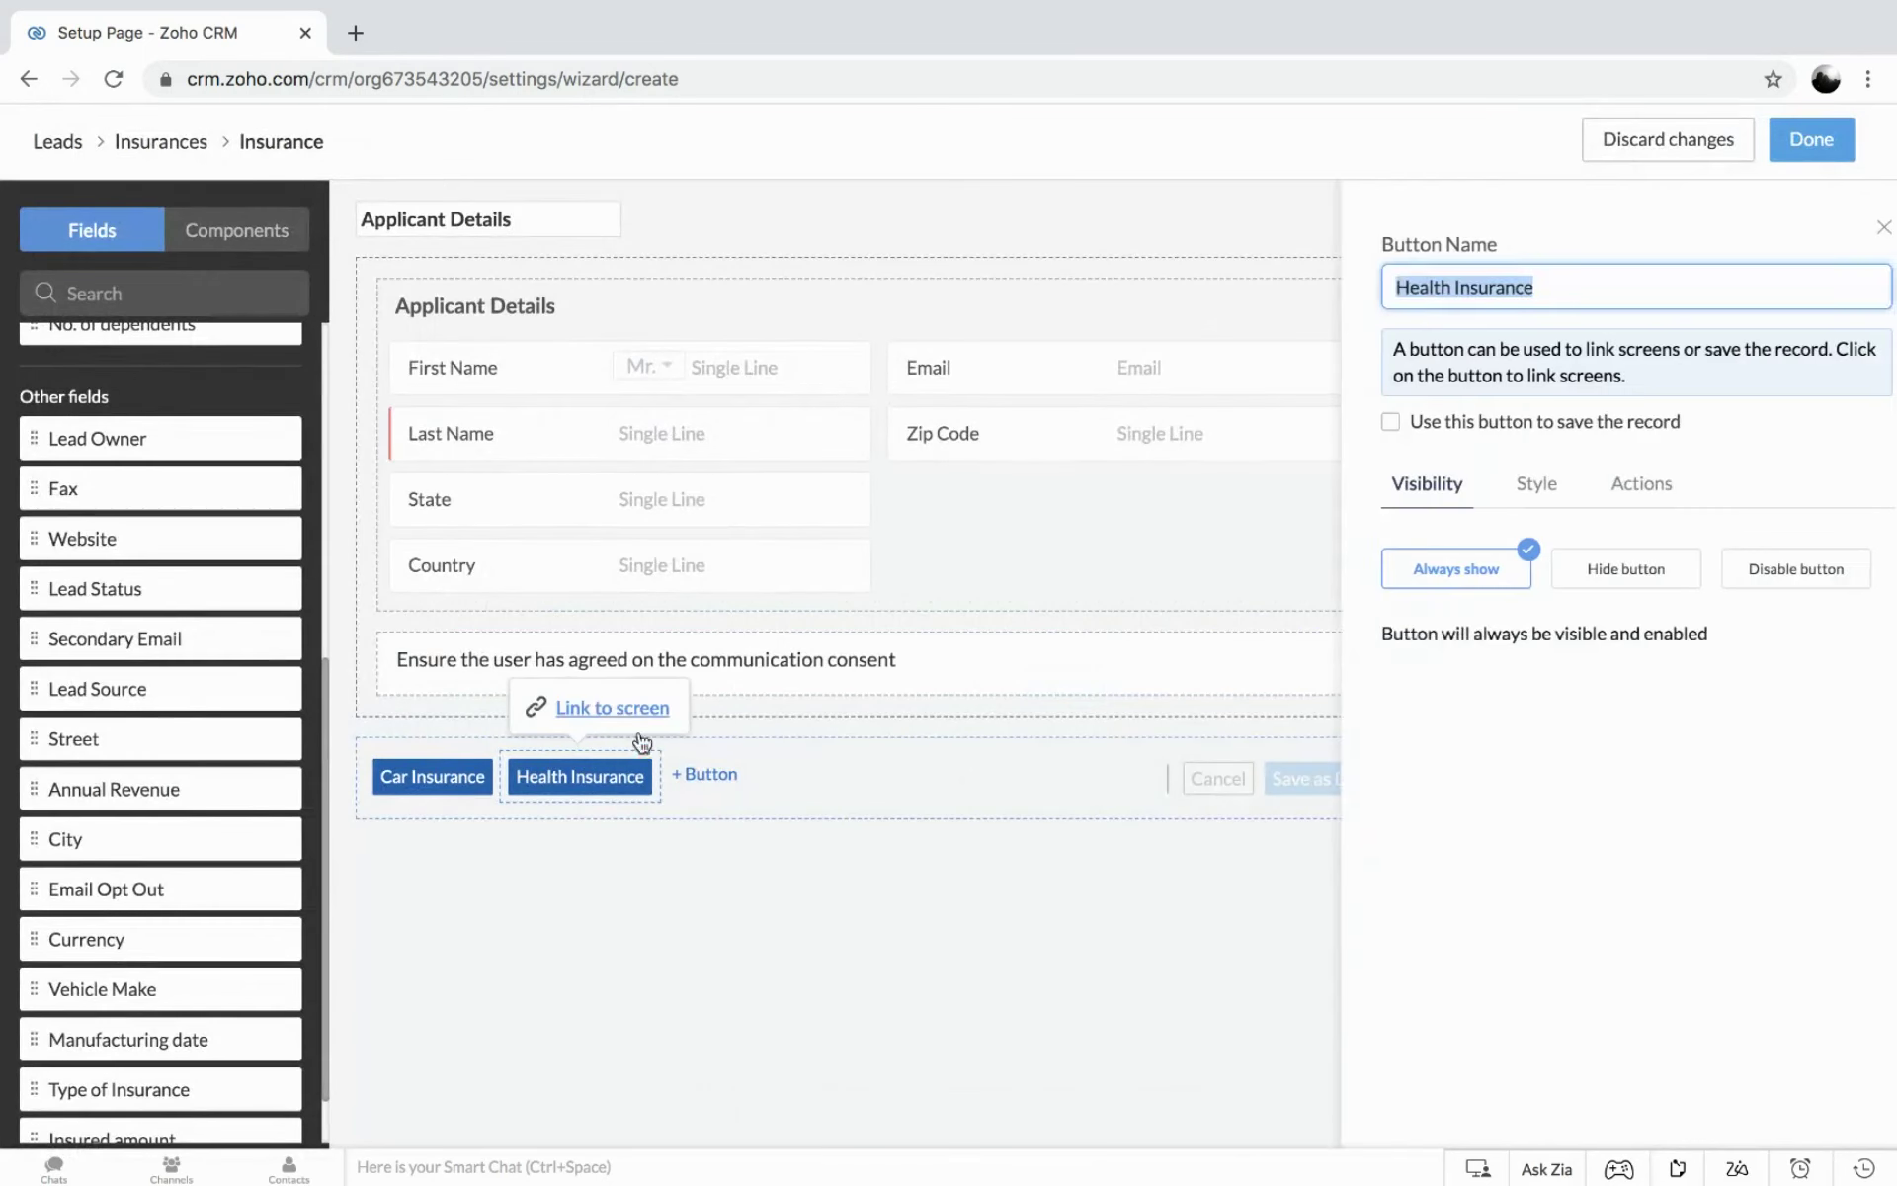
pyautogui.click(614, 708)
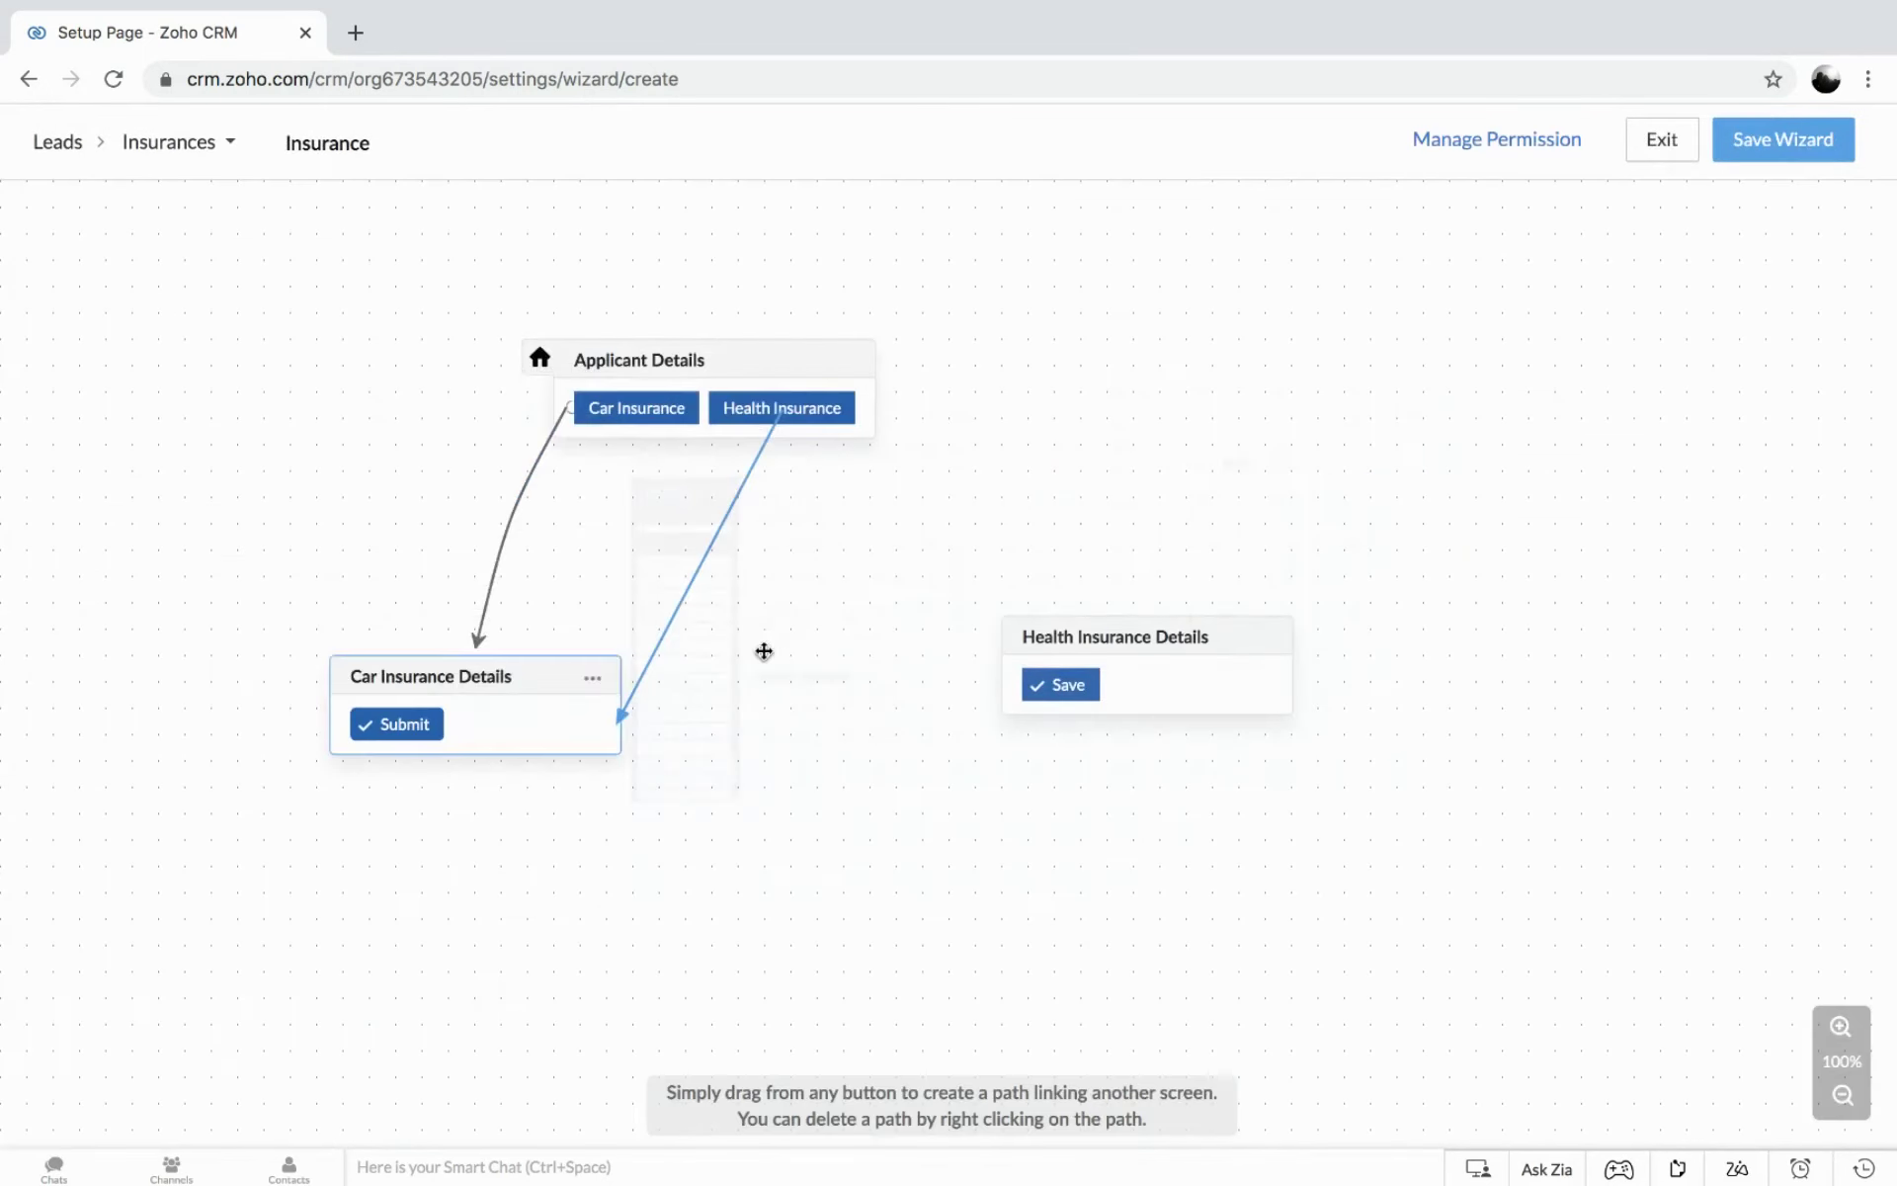
pyautogui.click(1053, 632)
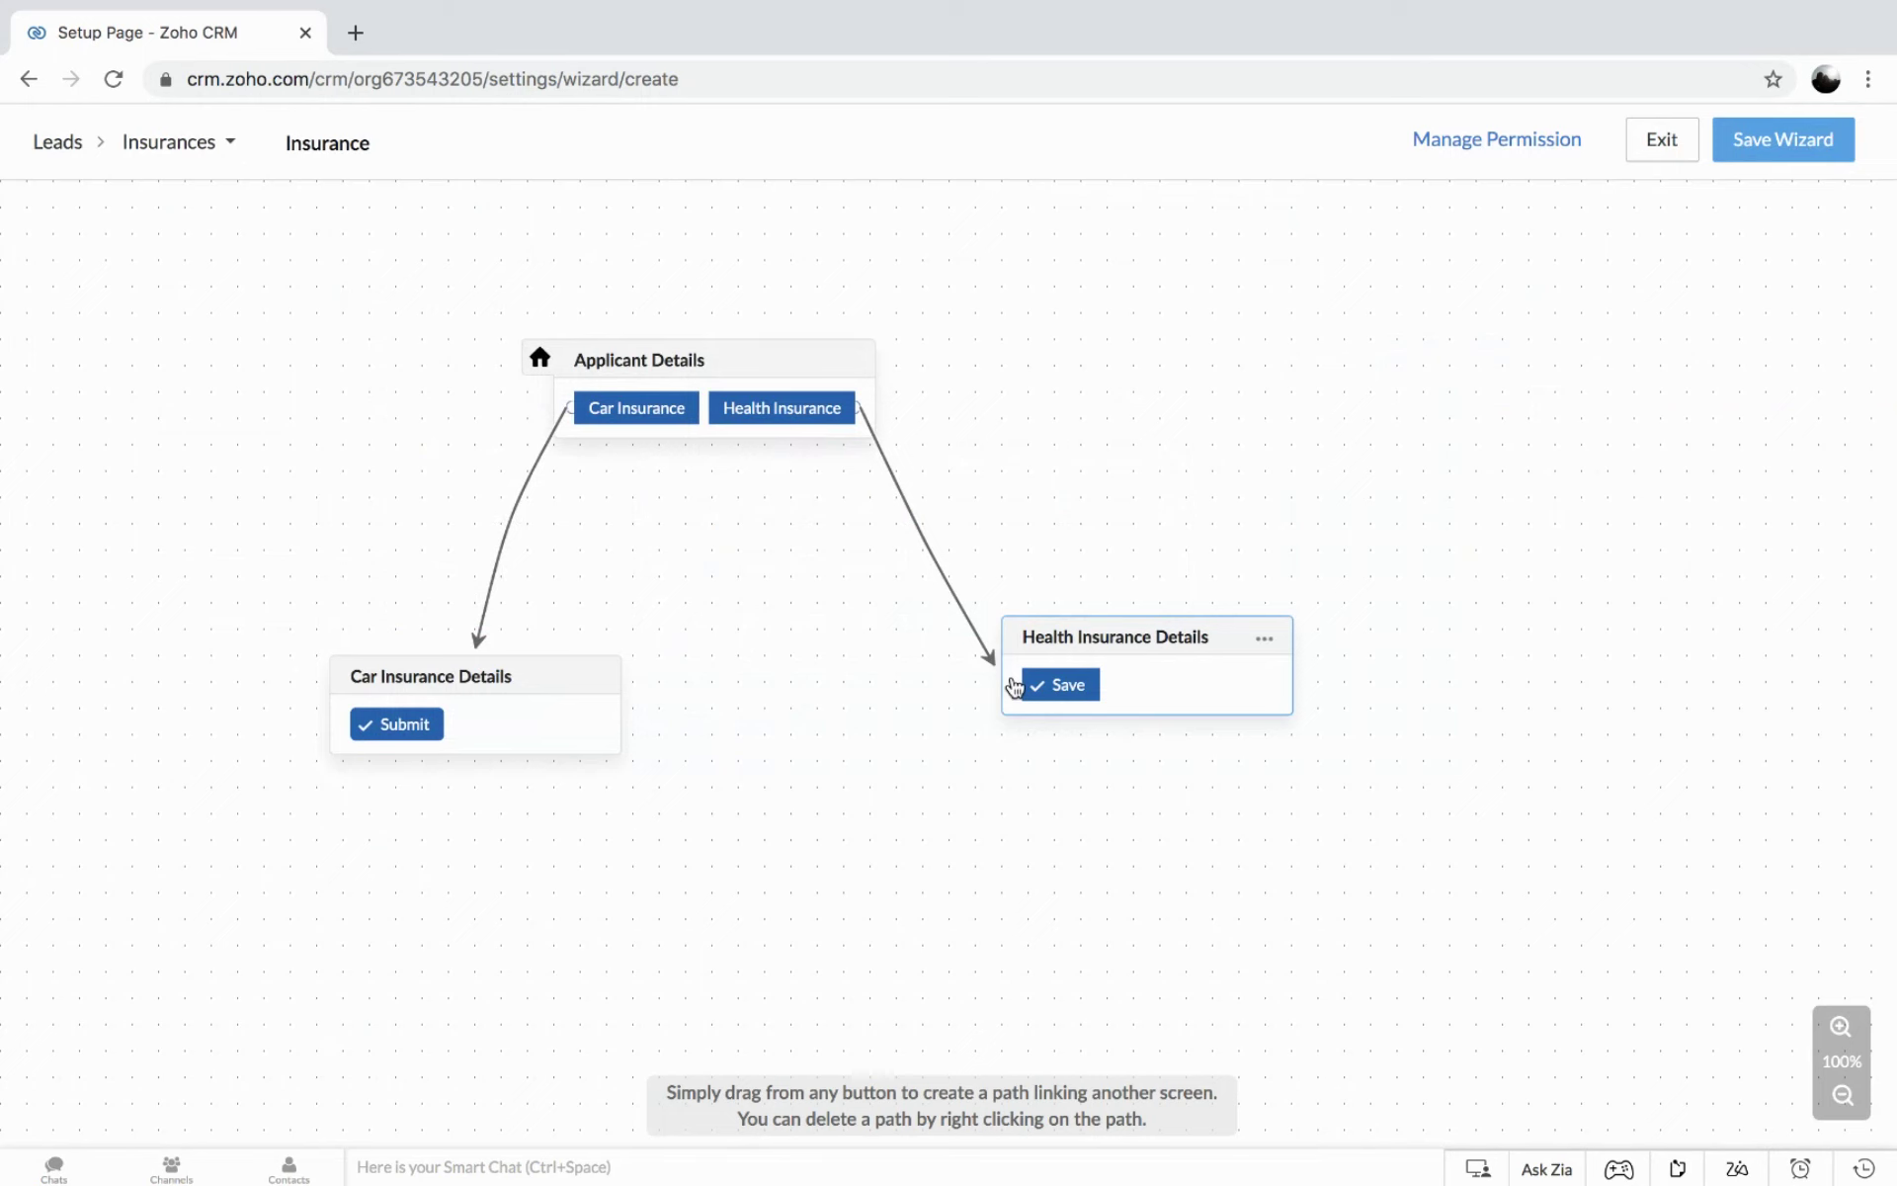
# Move the Health Insurance Details card down level with Car Insurance Details.
pyautogui.click(1275, 640)
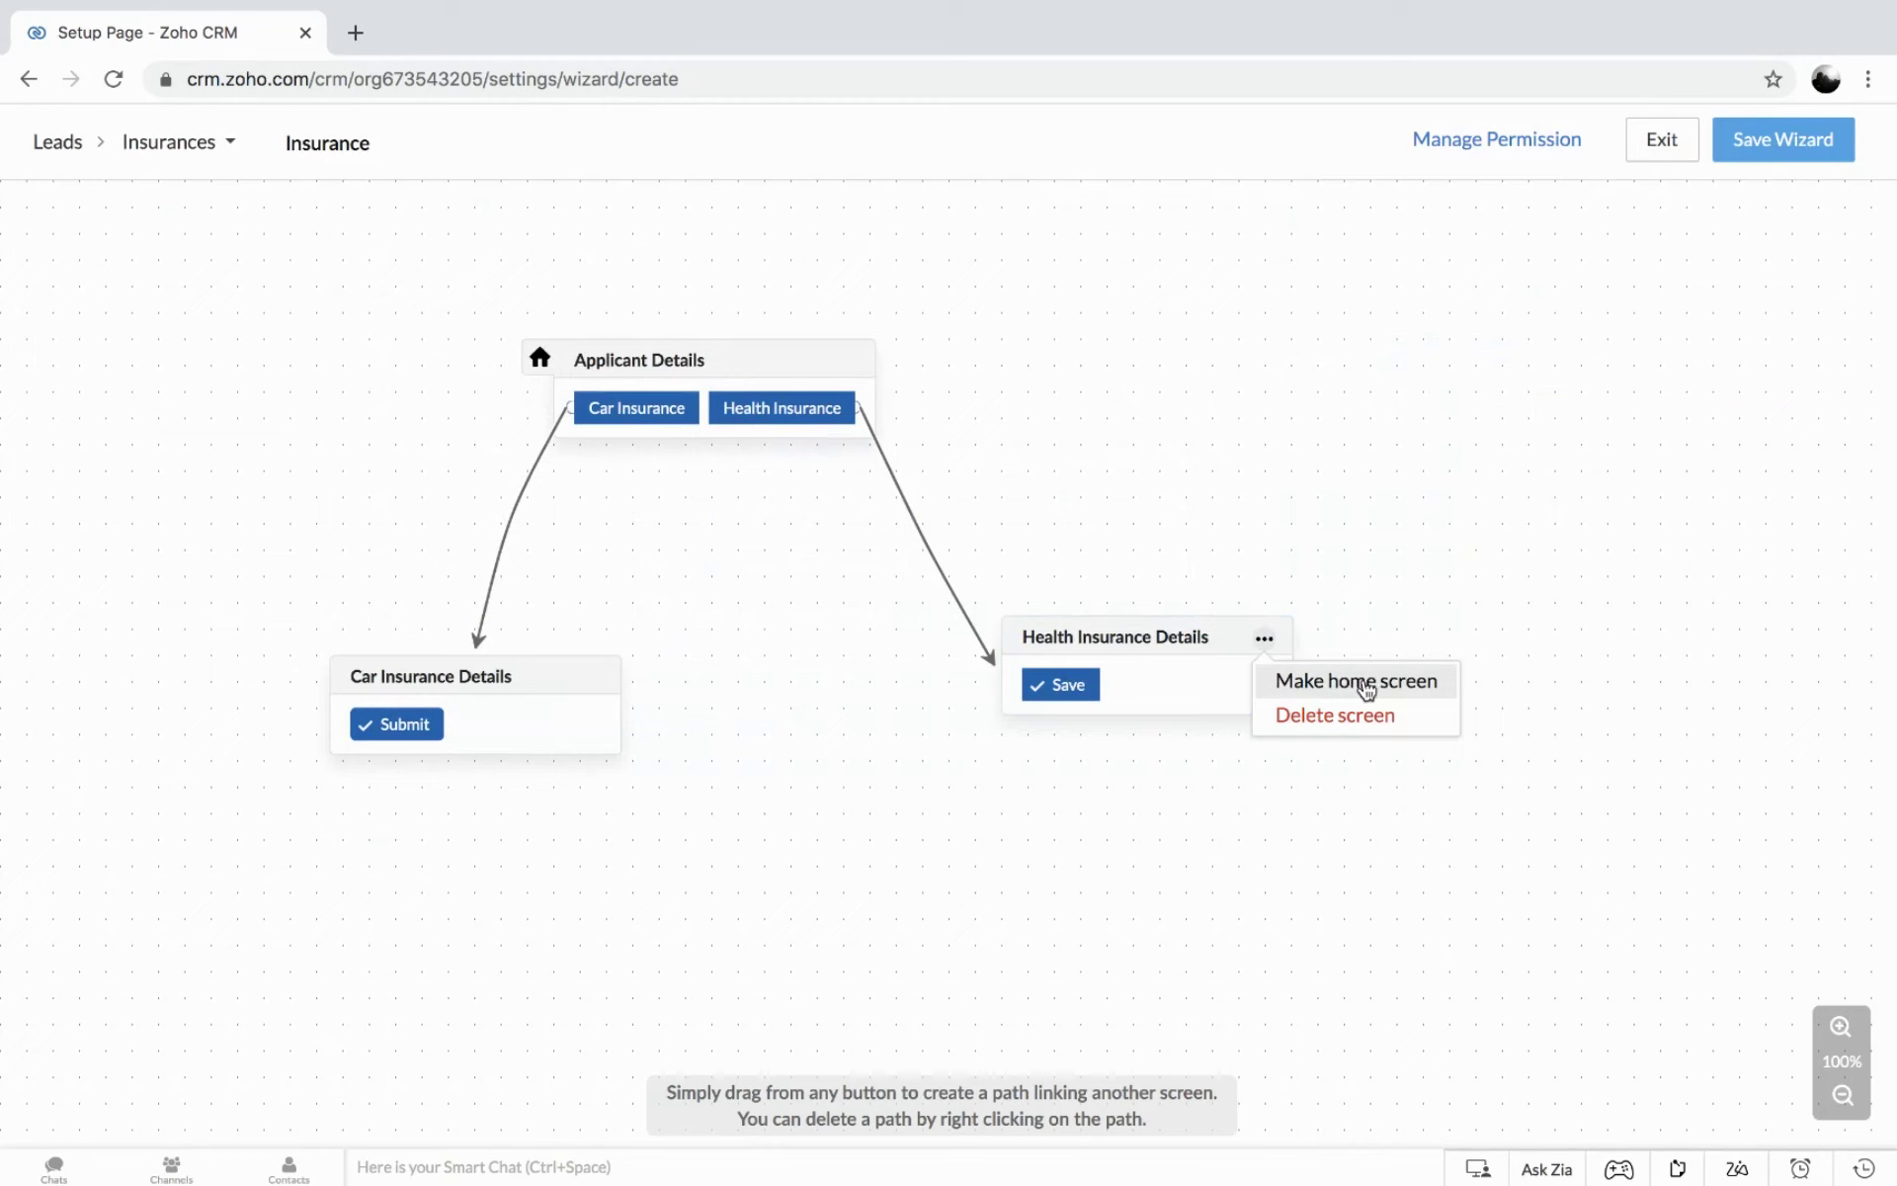
pyautogui.click(1278, 826)
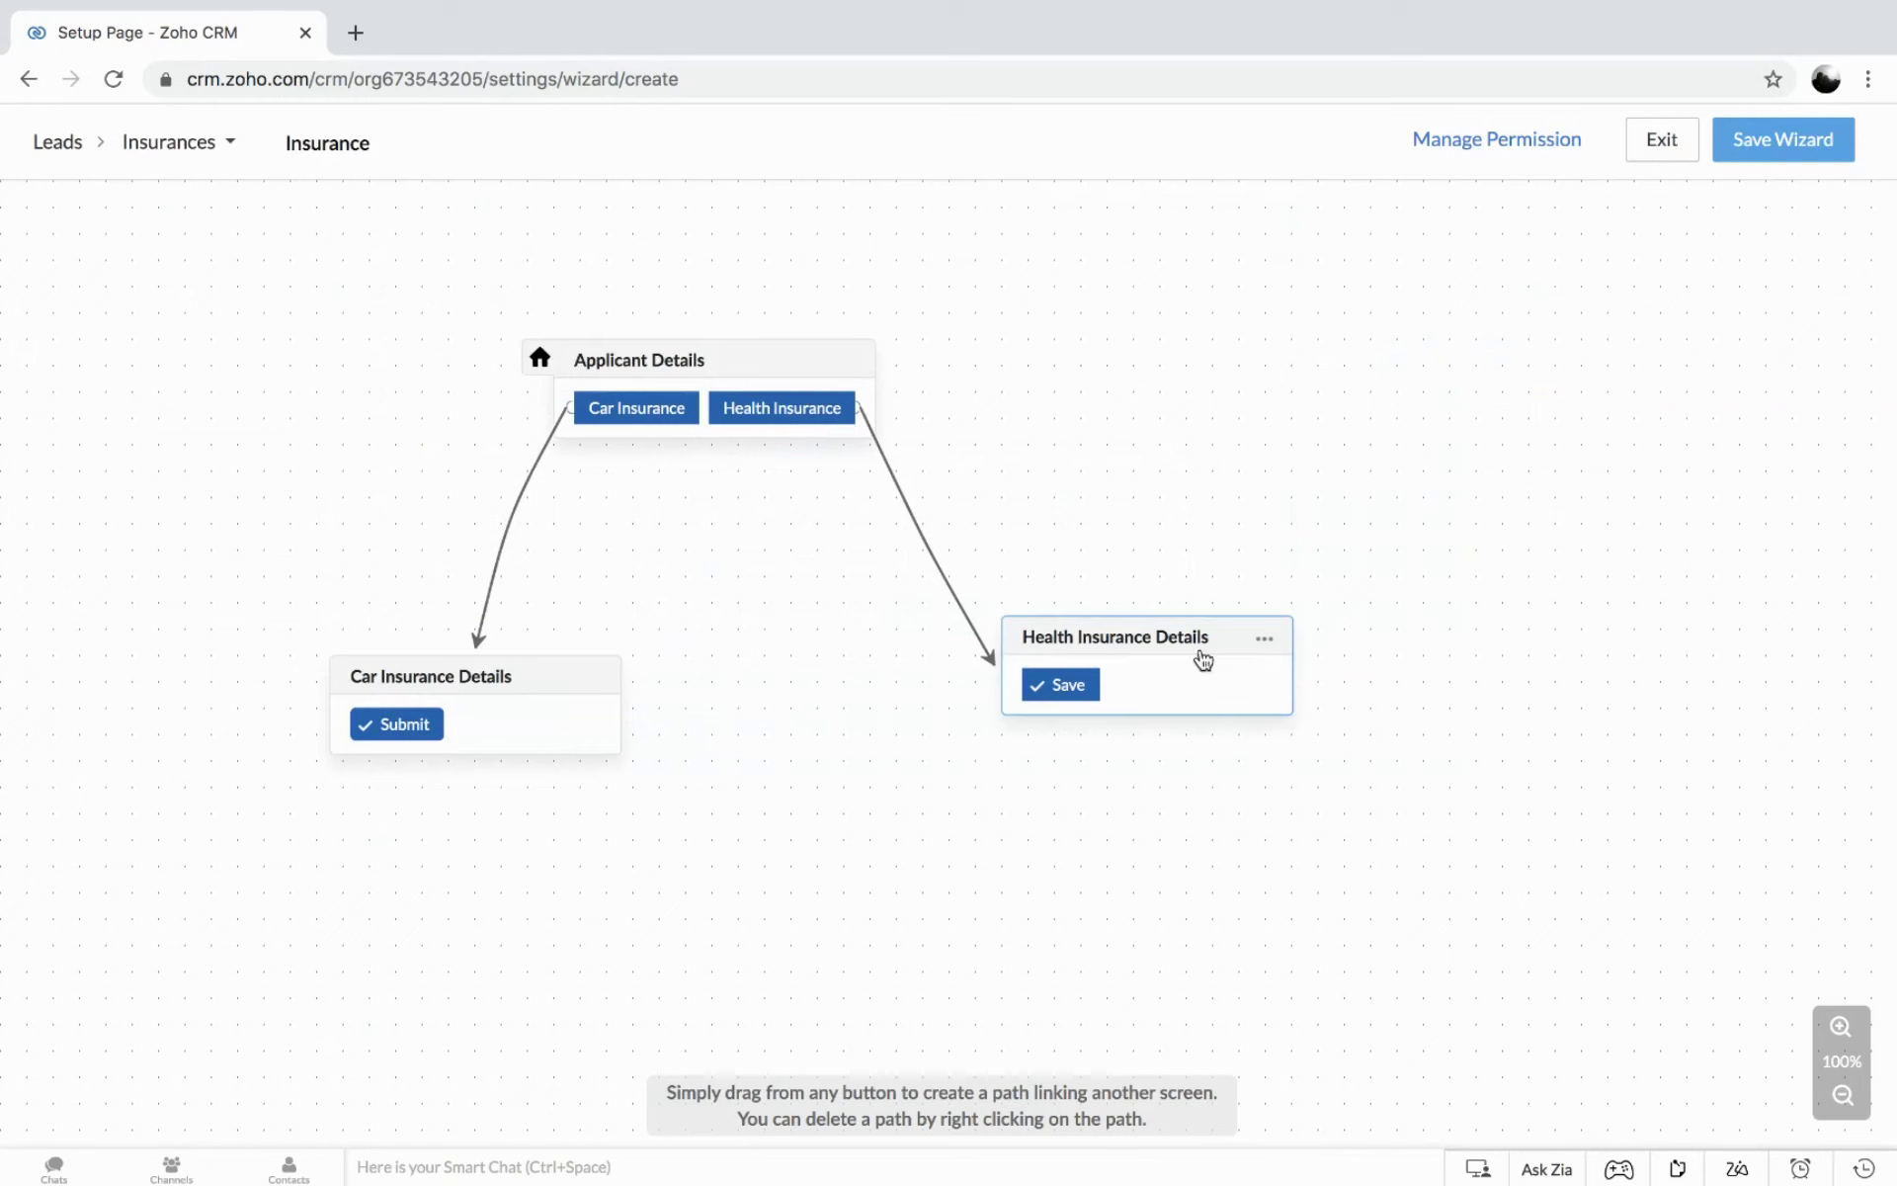
pyautogui.moveTo(1198, 636); pyautogui.dragTo(1187, 674)
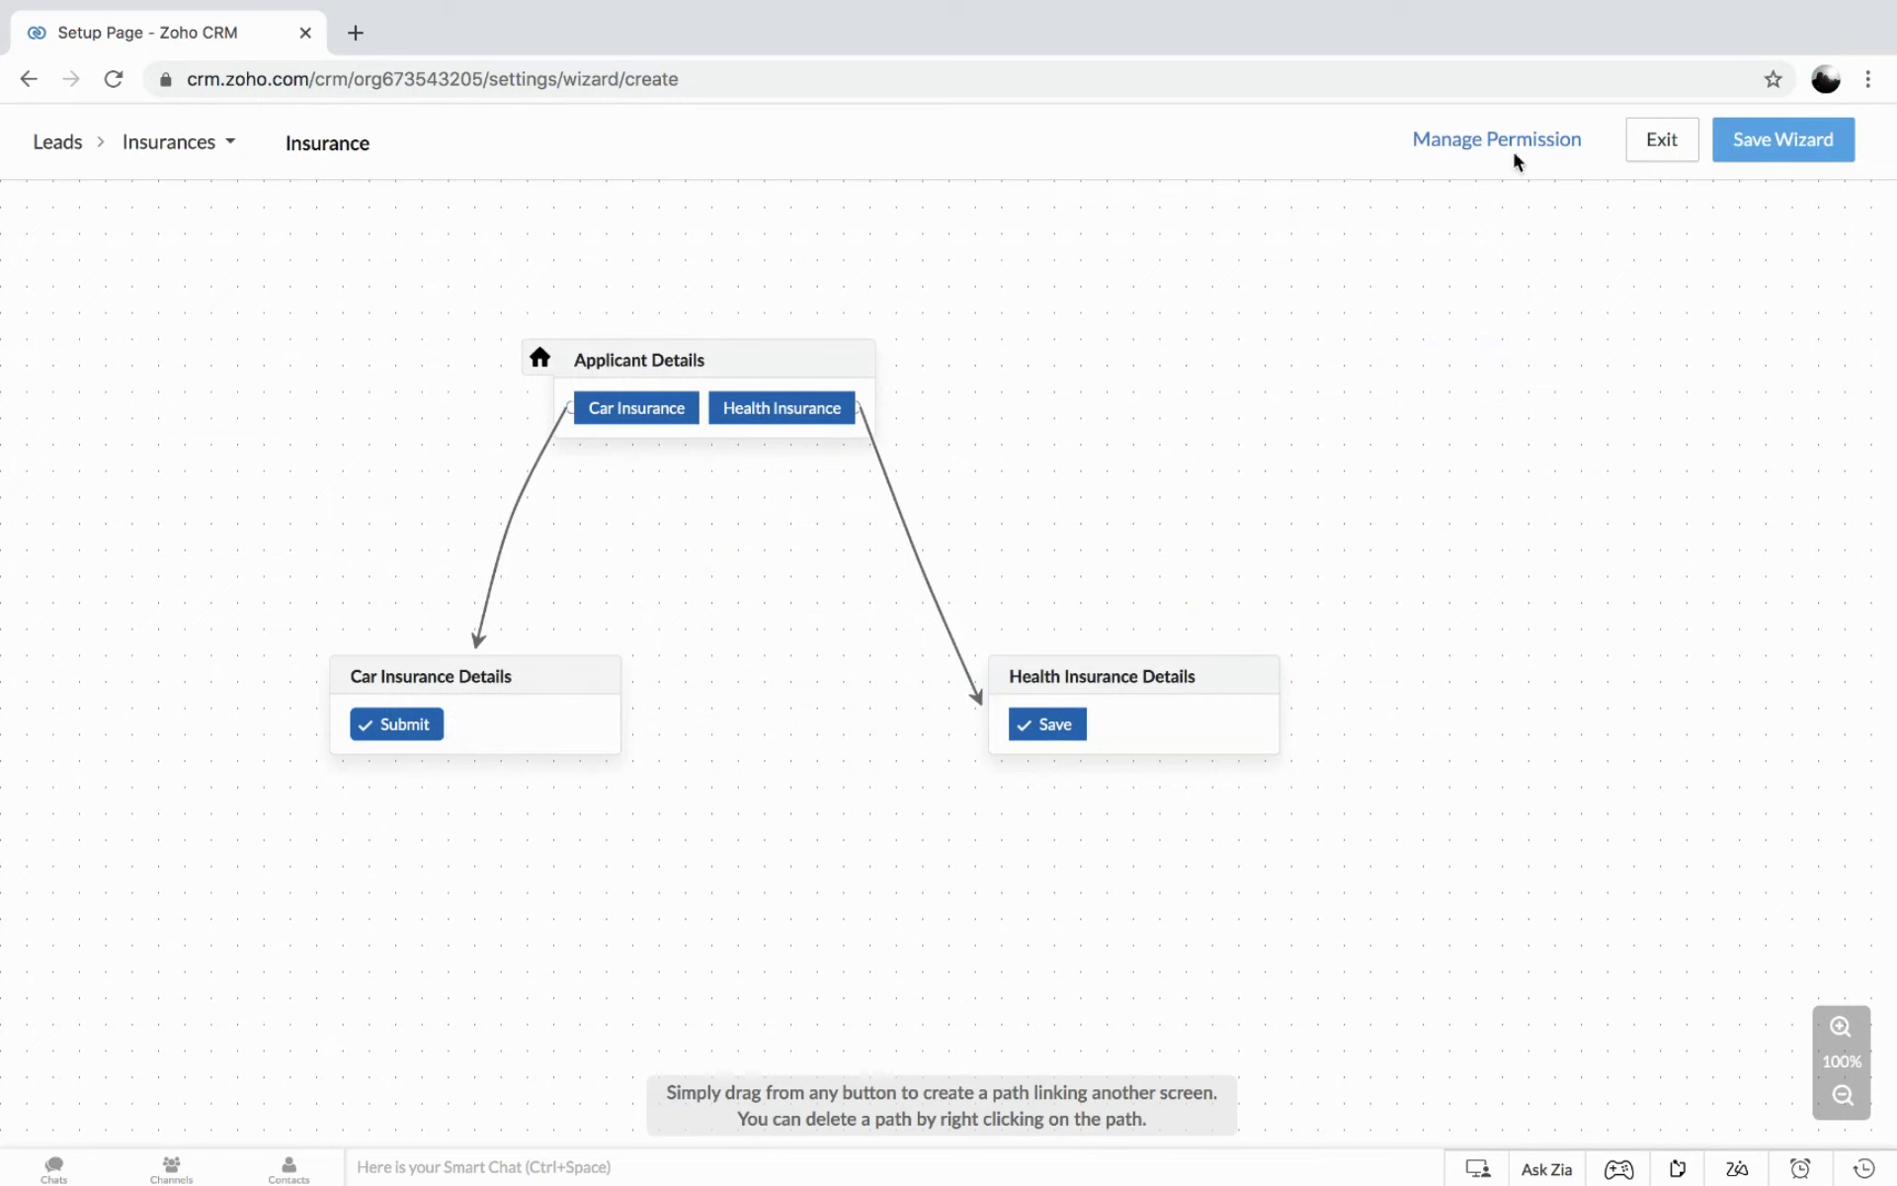
# Grant the Administrator profile access to the Insurance wizard, save it, and go to Leads.
pyautogui.moveTo(1517, 141)
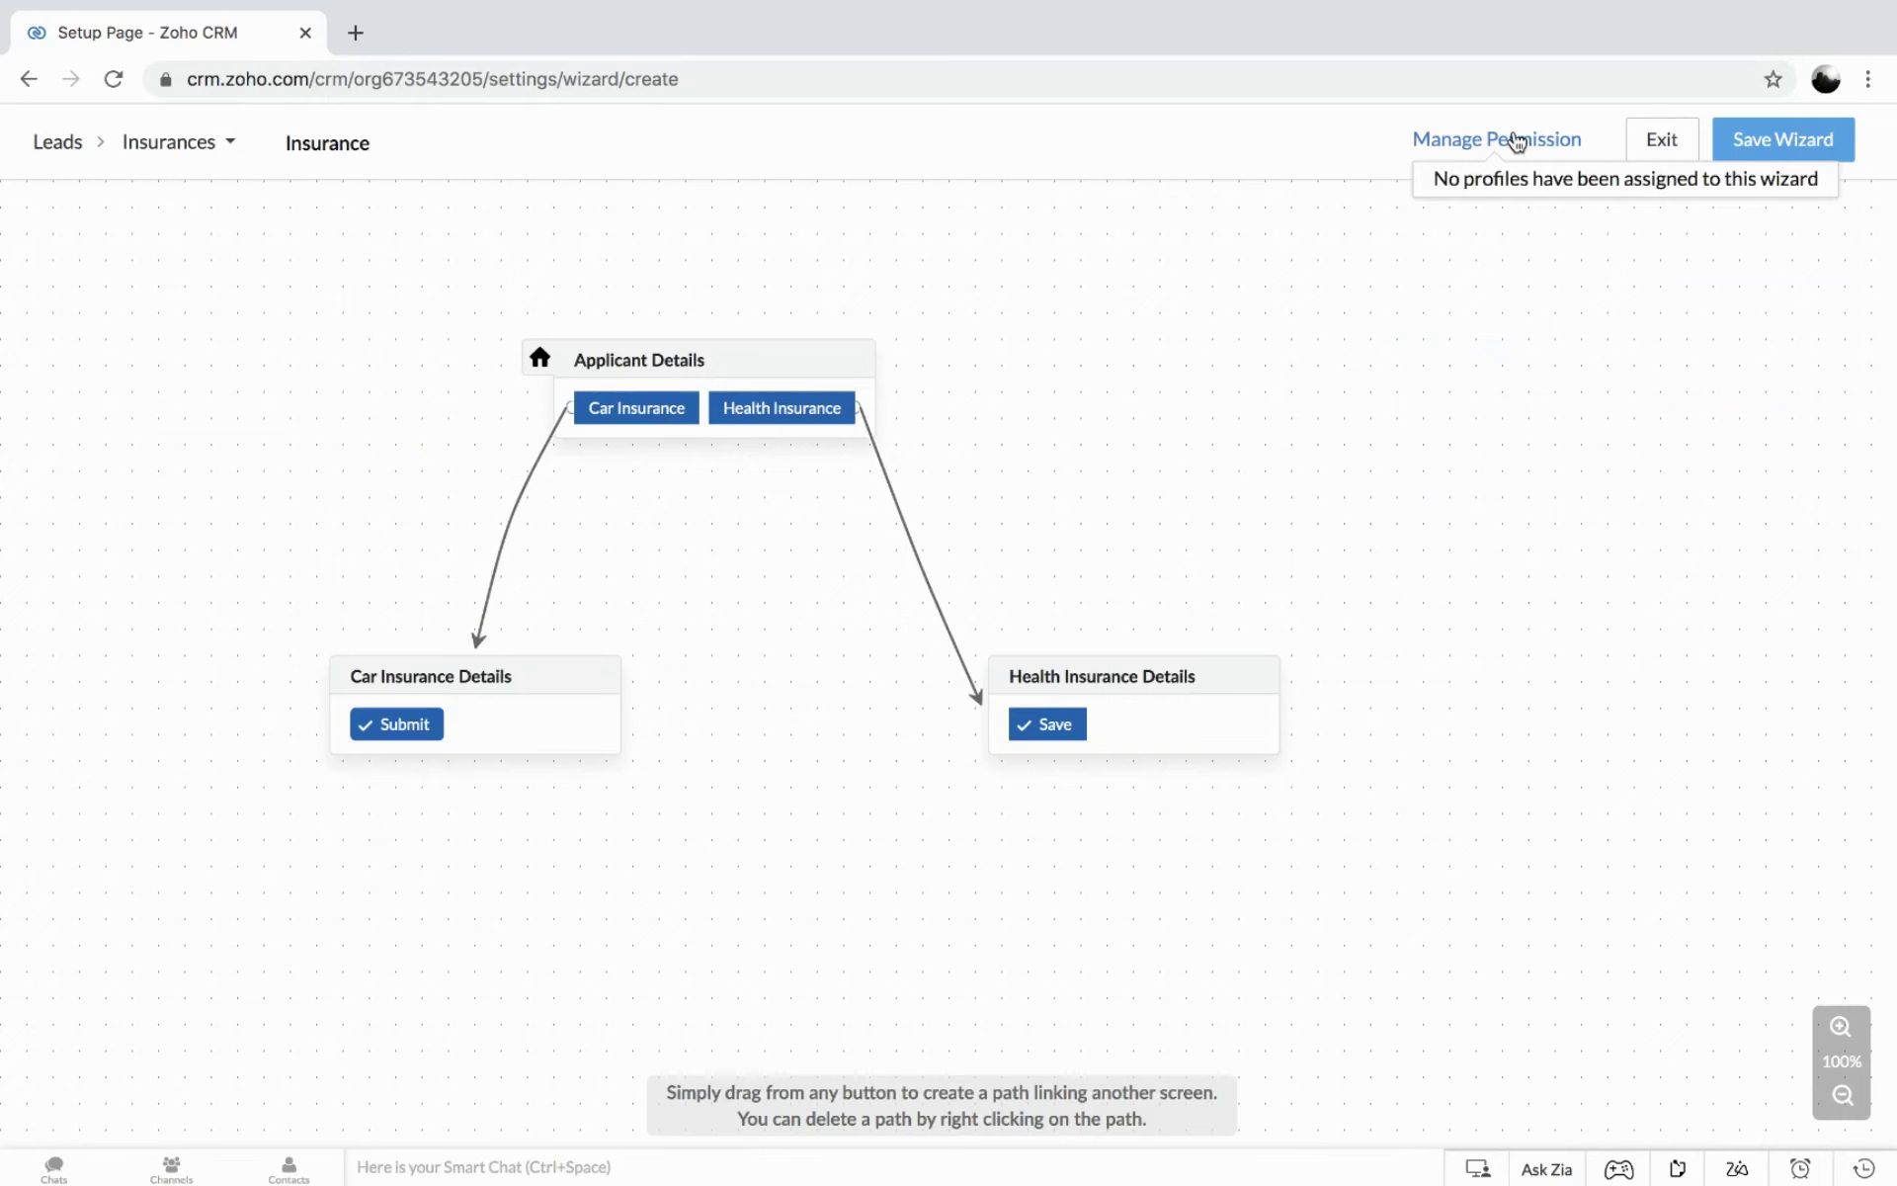
pyautogui.click(1517, 141)
pyautogui.click(745, 237)
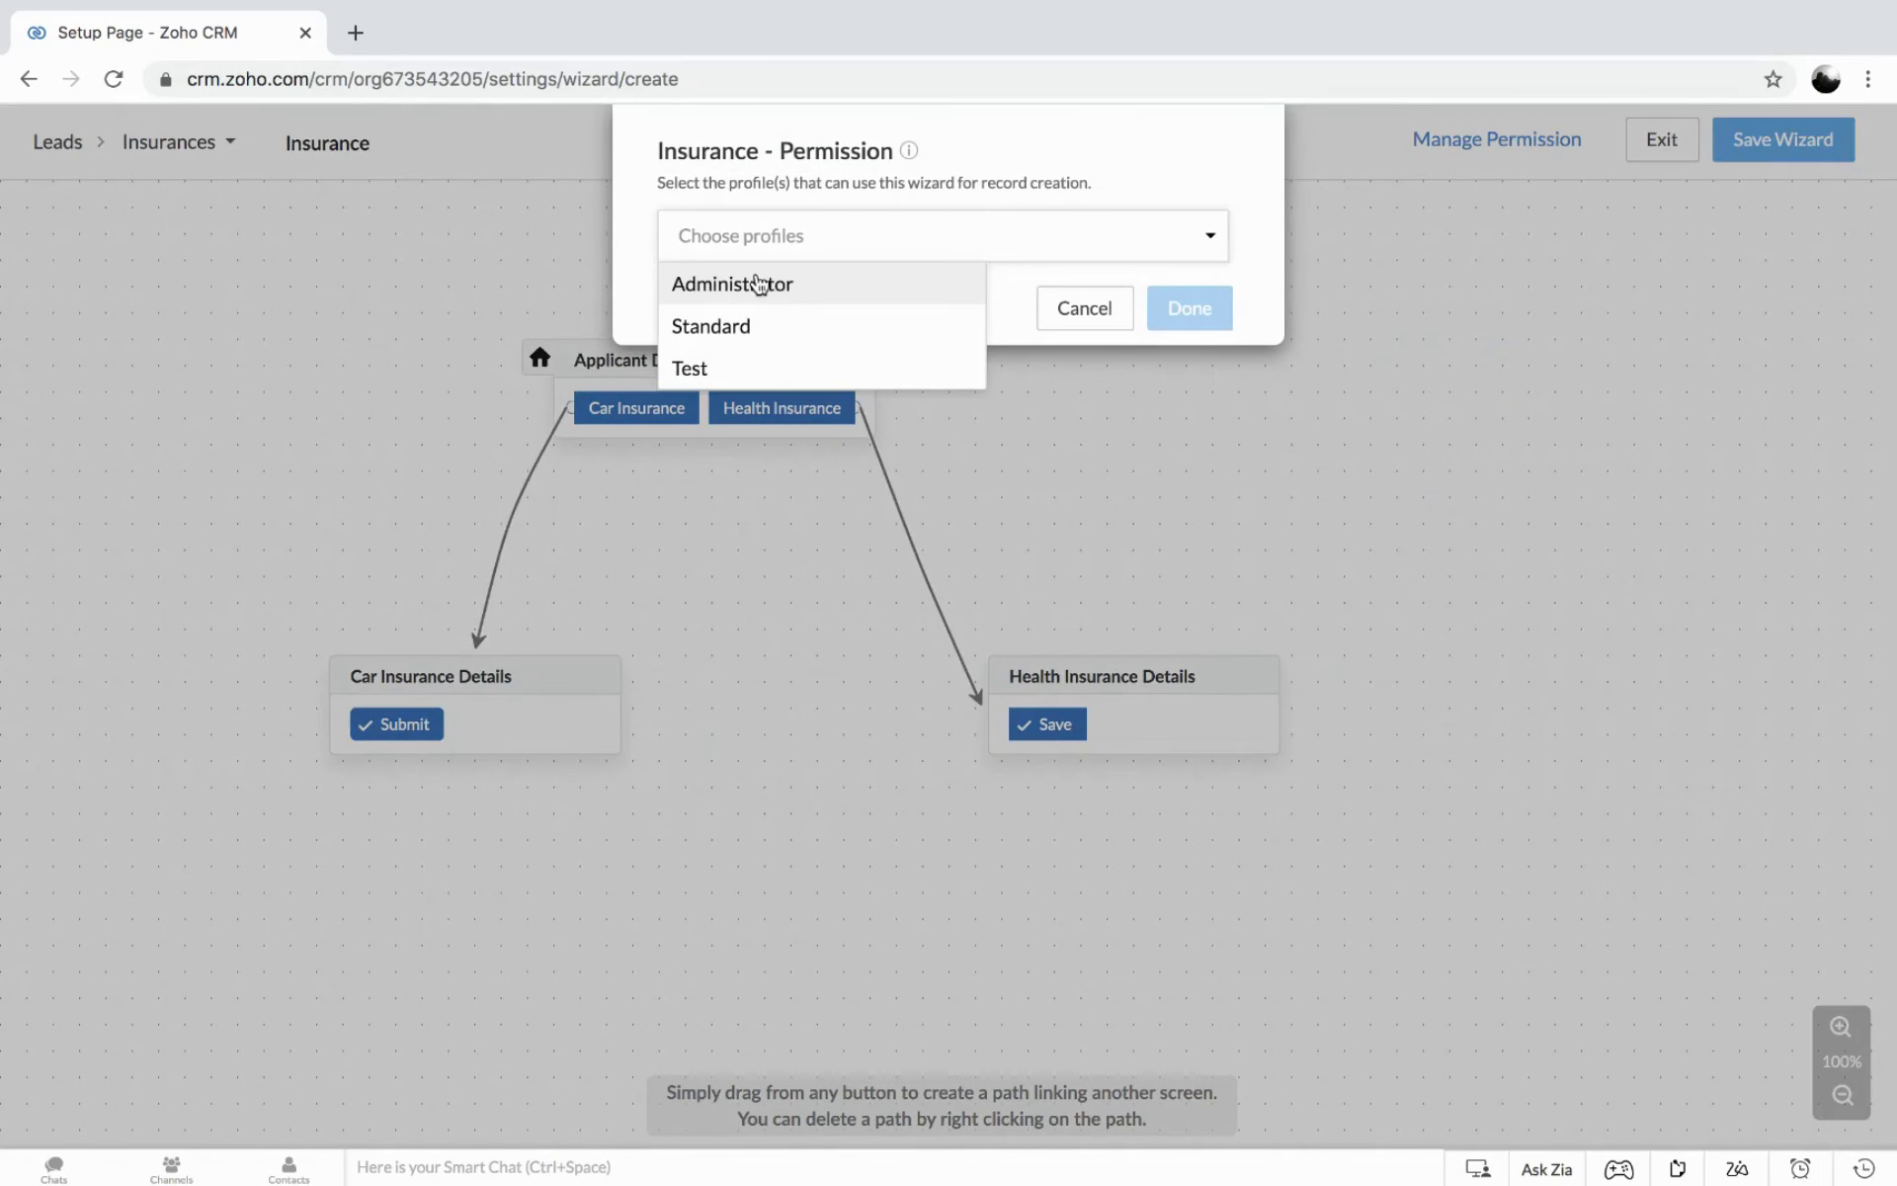
pyautogui.click(759, 285)
pyautogui.click(1190, 308)
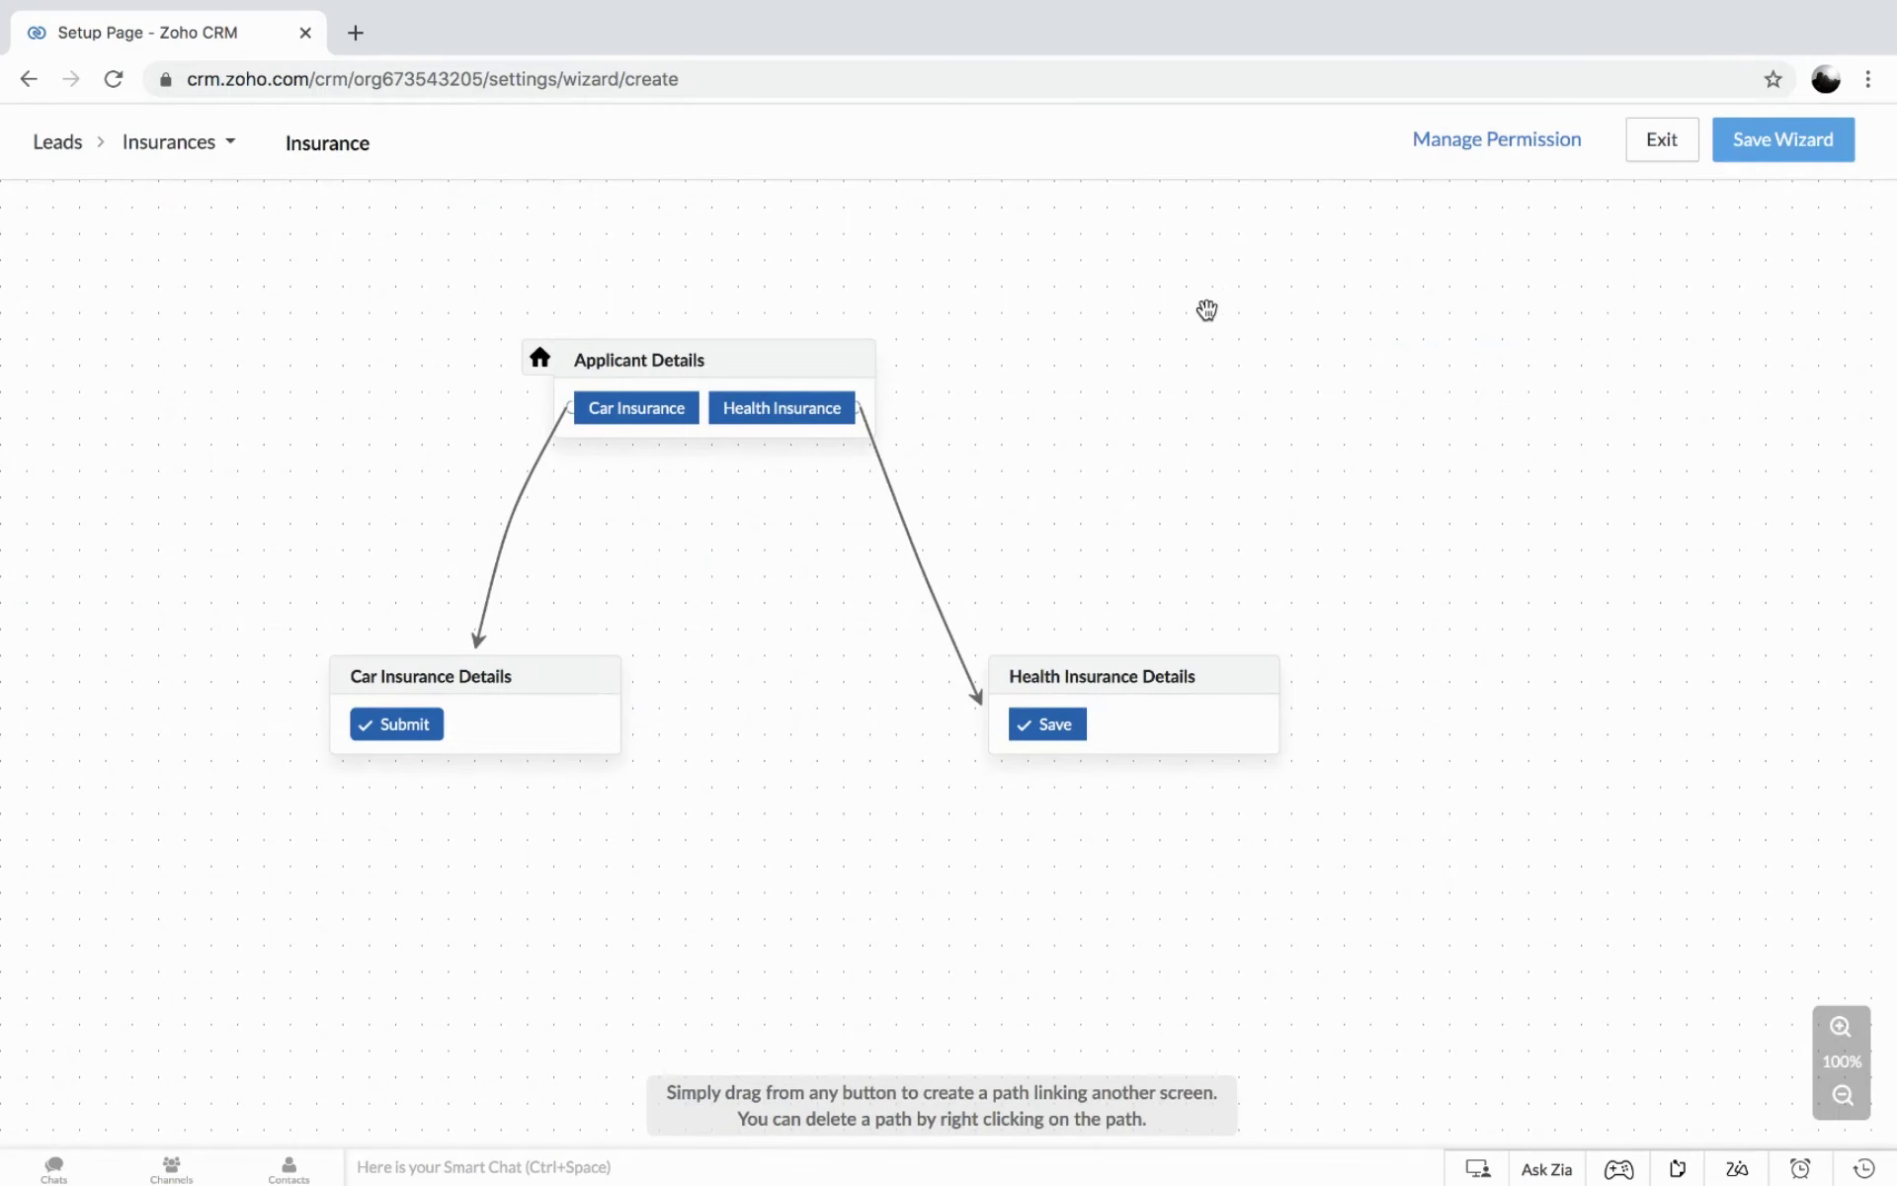
pyautogui.click(1788, 146)
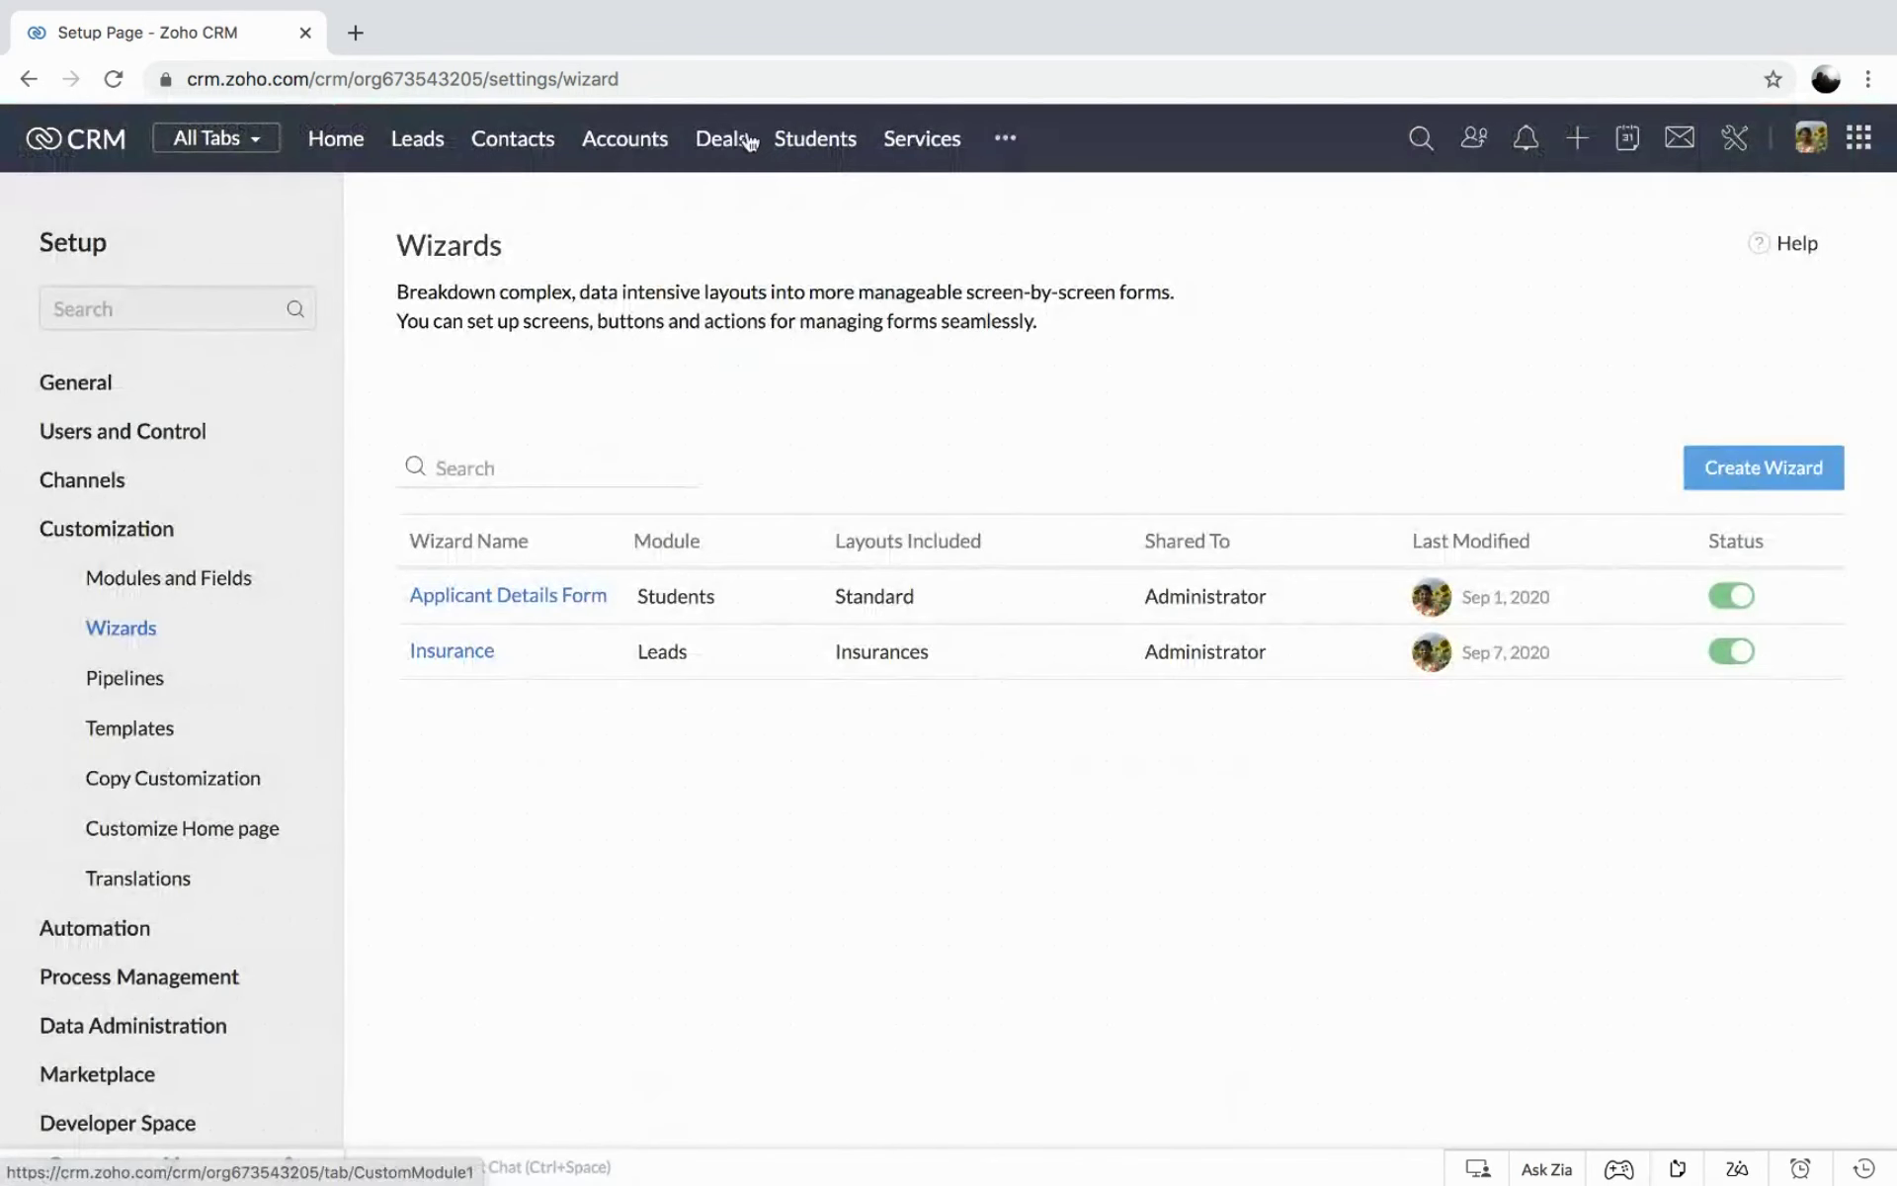
pyautogui.click(422, 138)
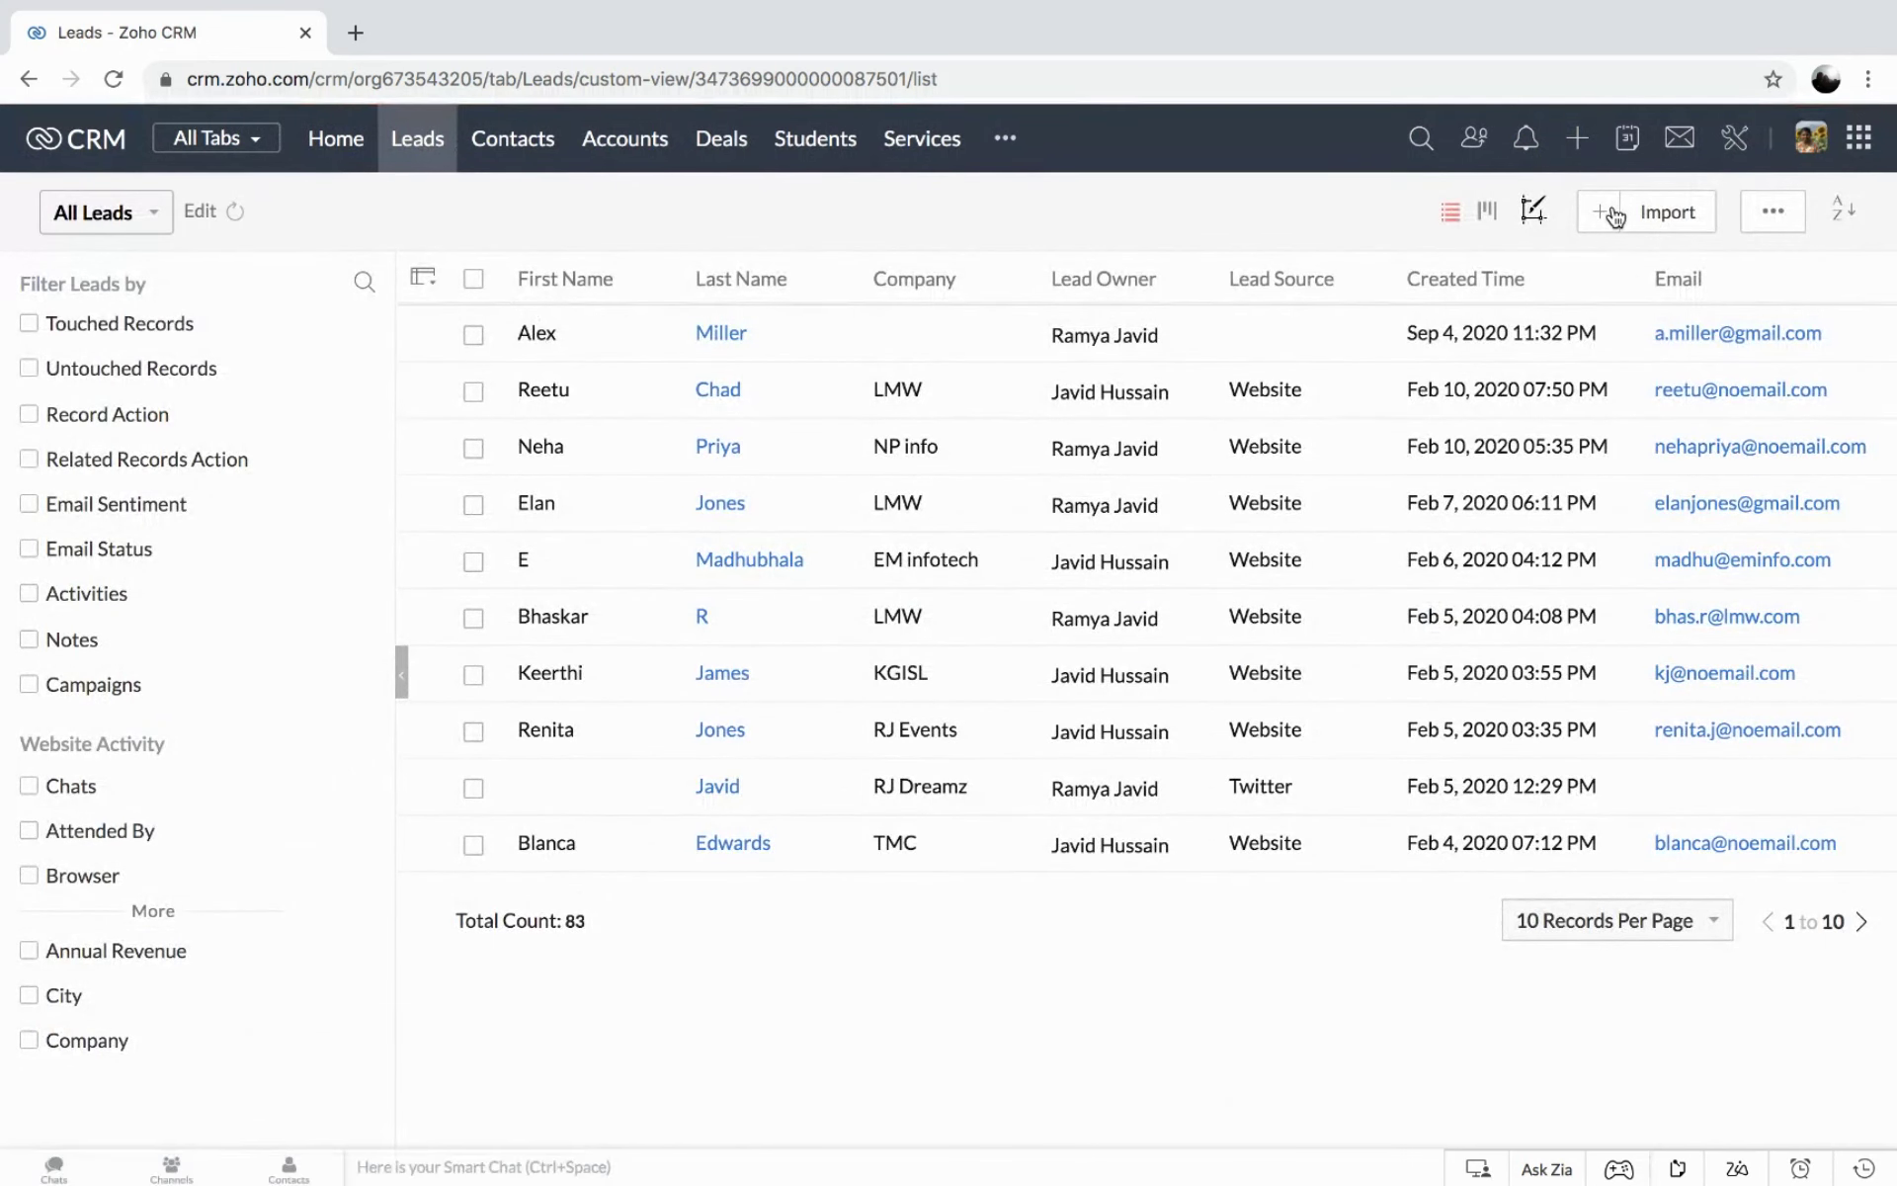
# Create a new lead with the Insurances layout, review the form, and reopen the layout choices.
pyautogui.click(1602, 214)
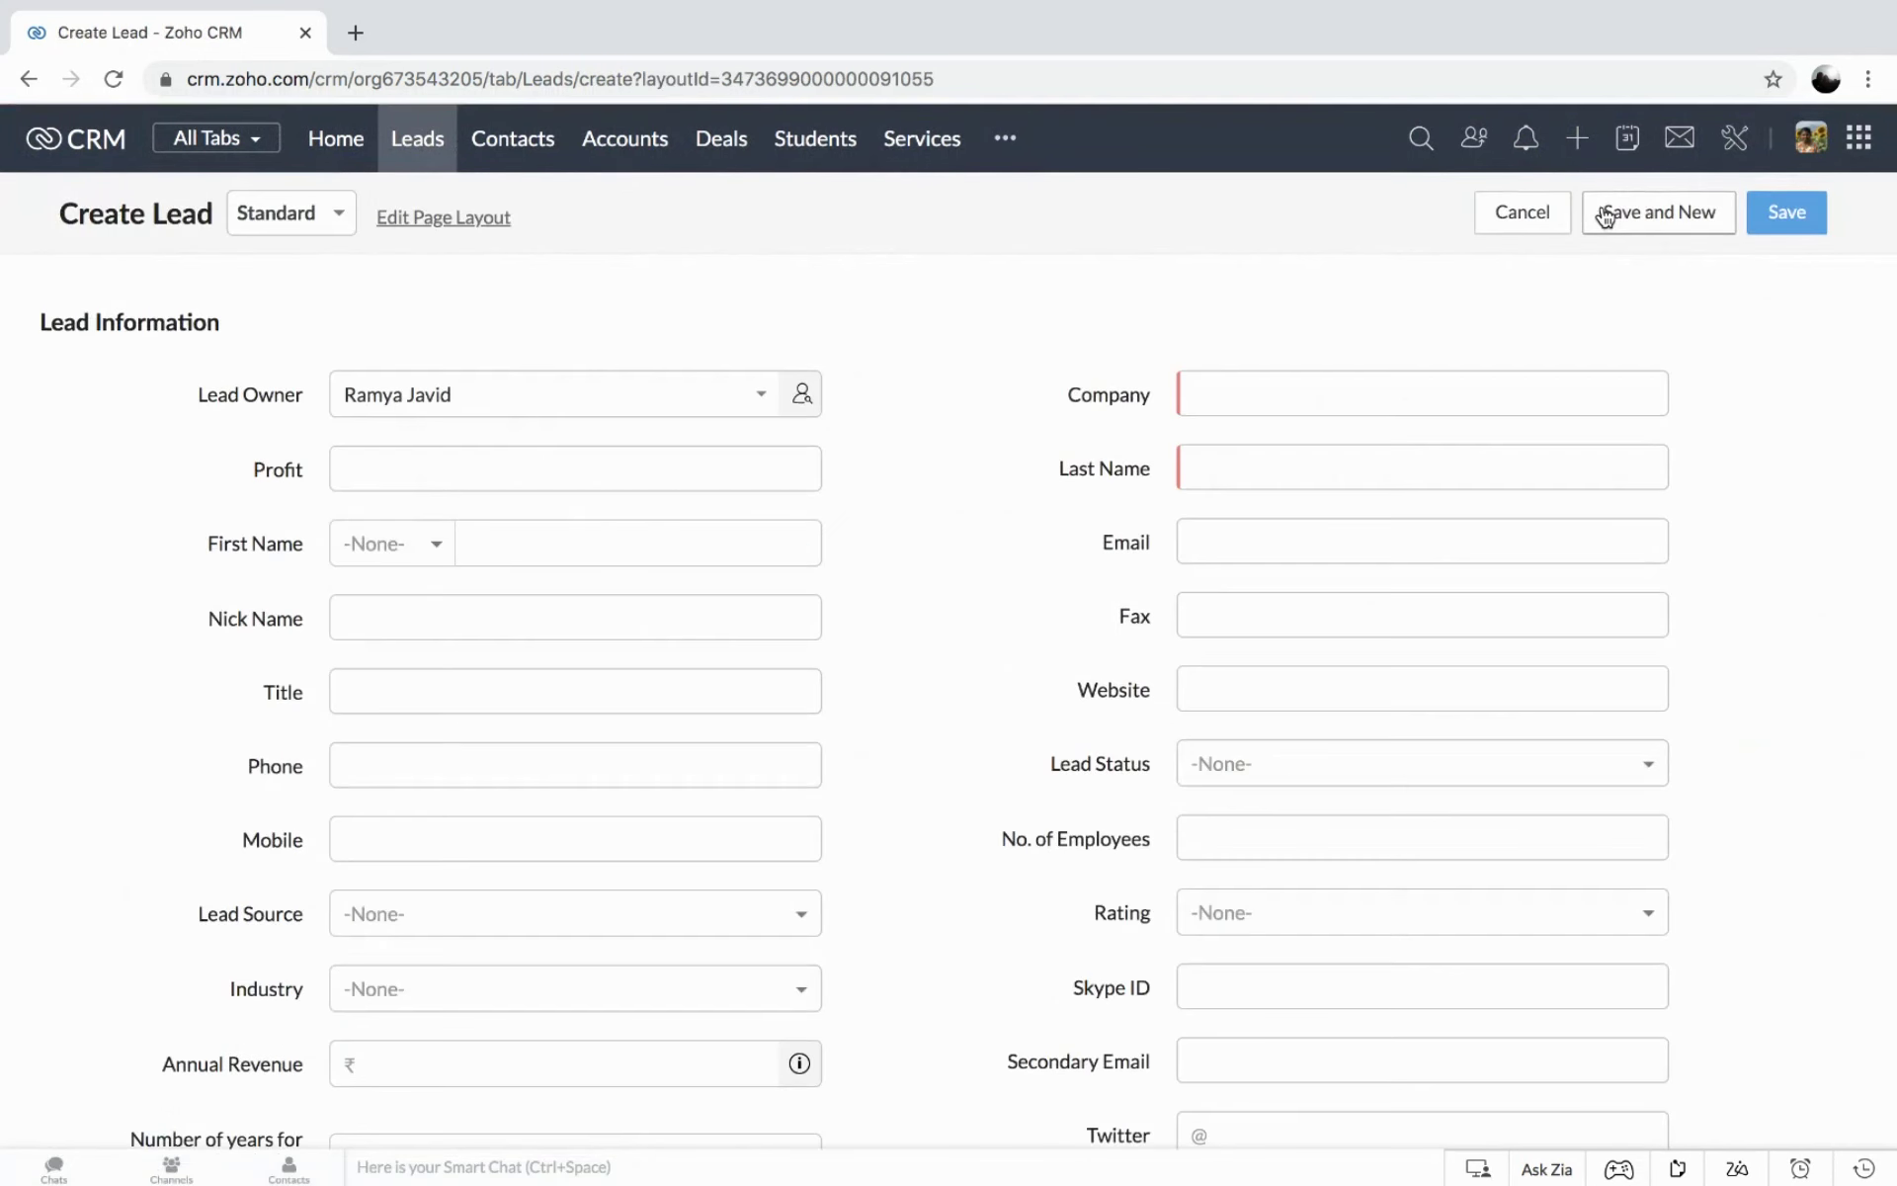
pyautogui.click(280, 212)
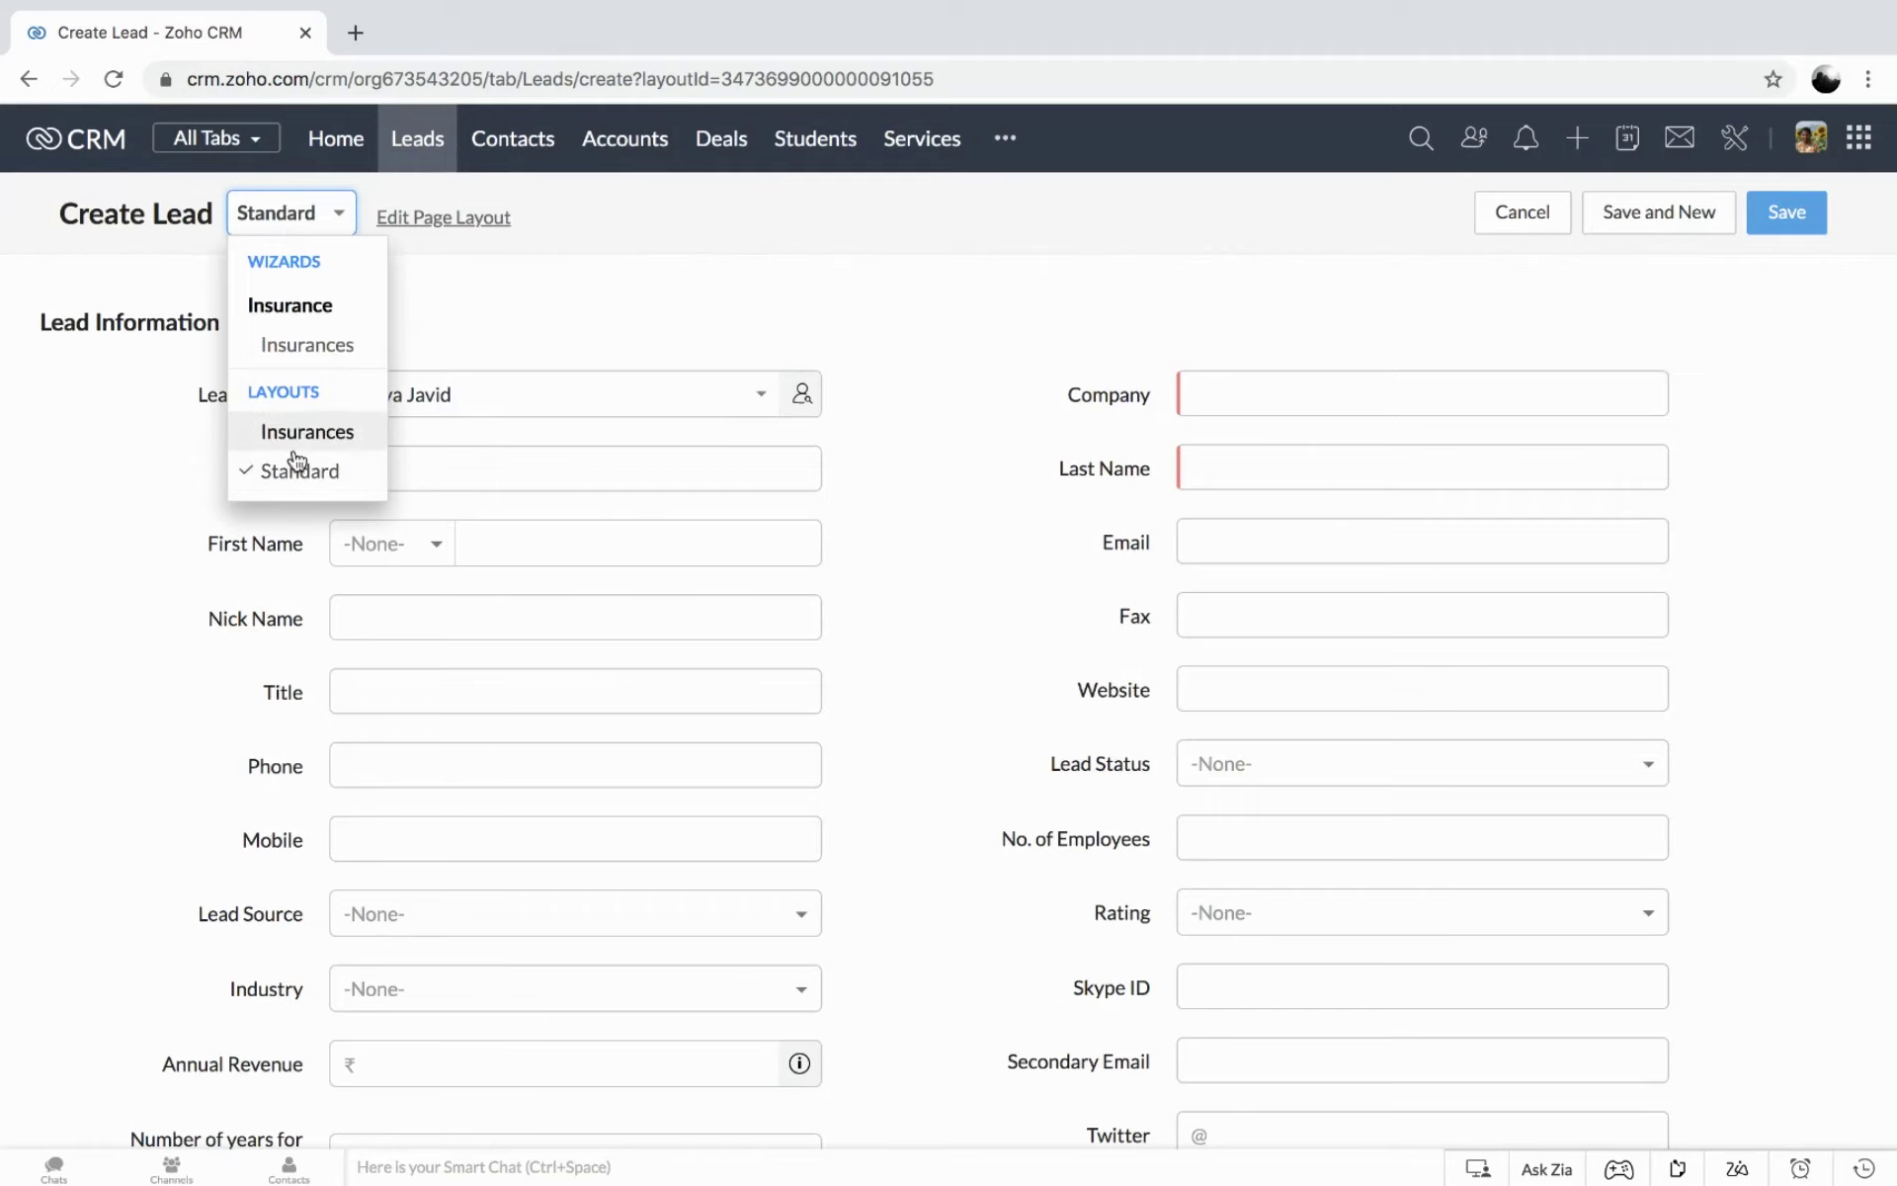
pyautogui.click(311, 429)
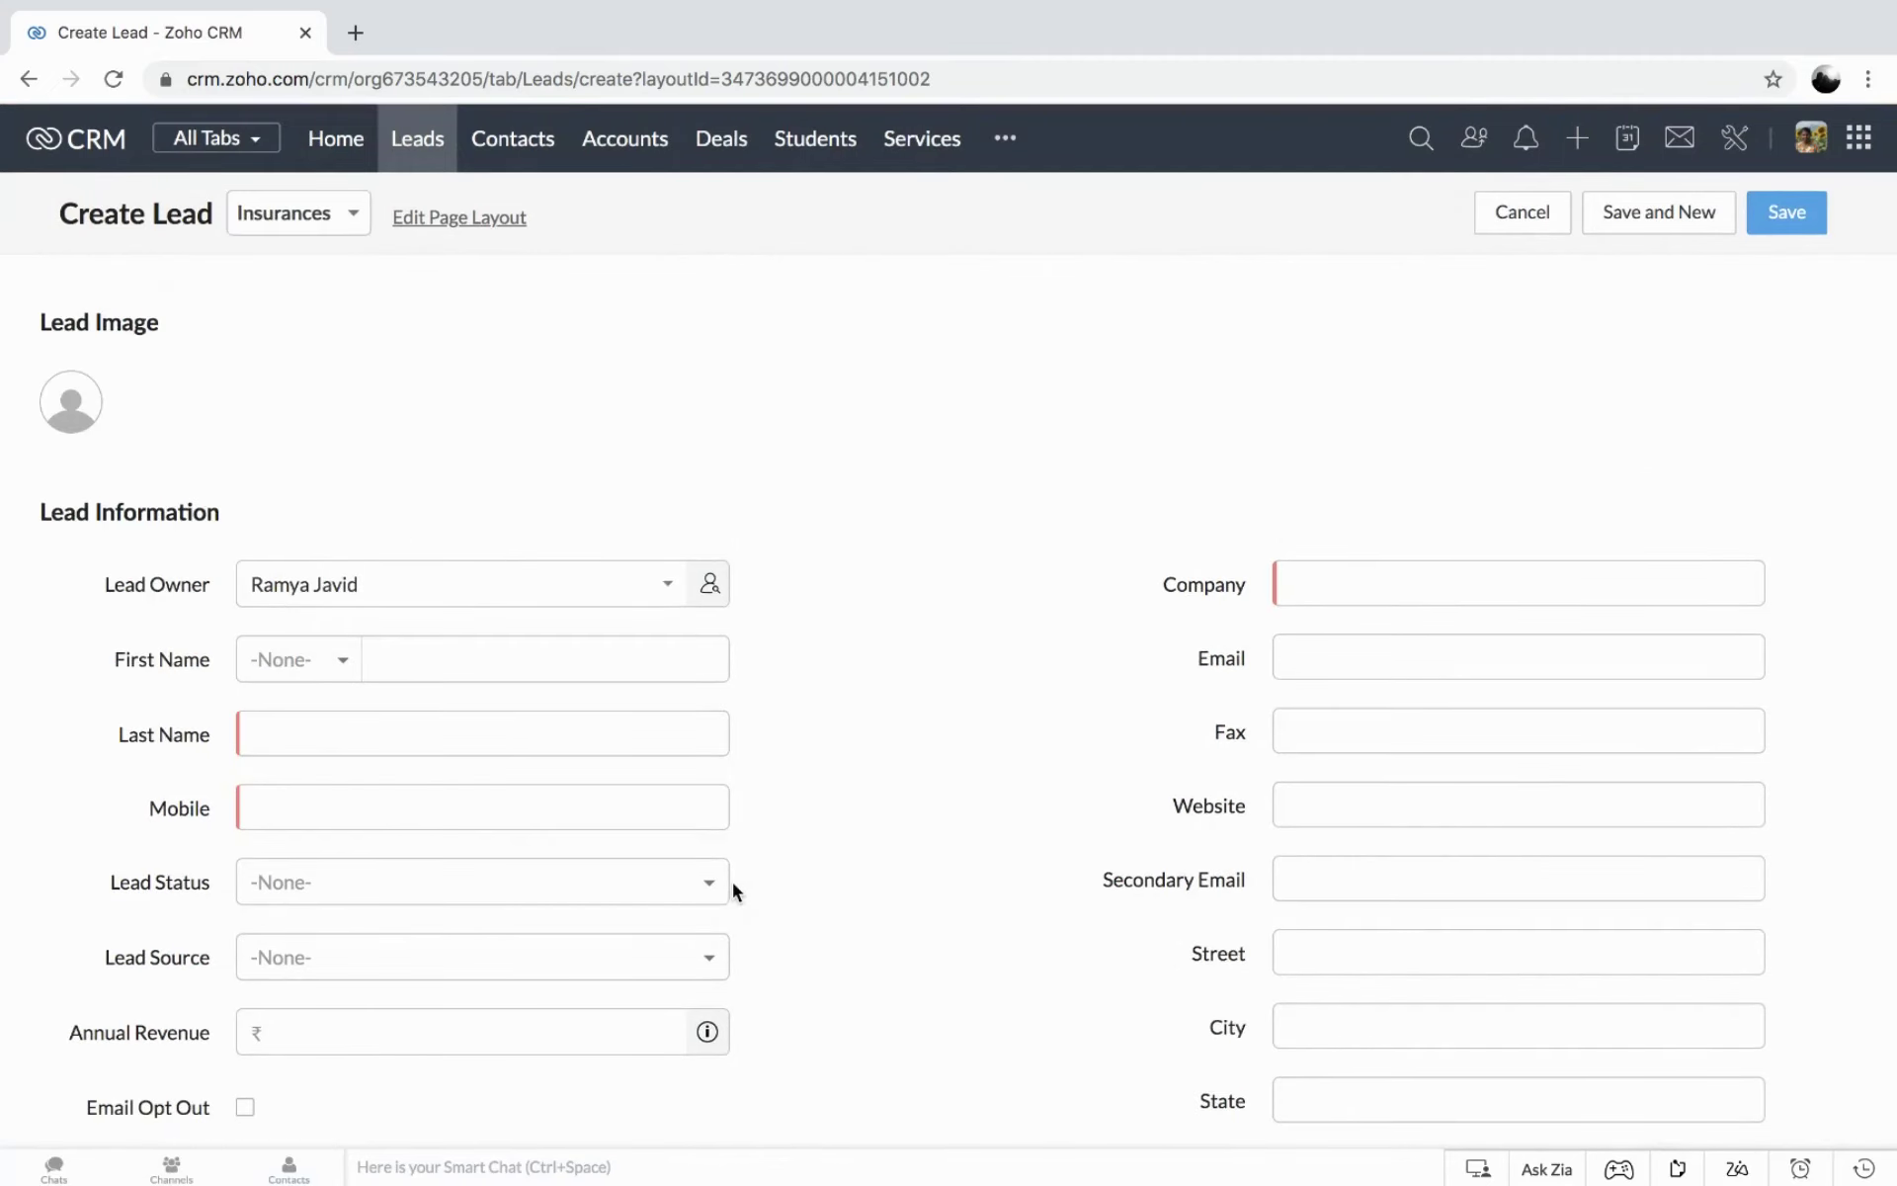
pyautogui.scroll(-7, 733, 882)
pyautogui.scroll(7, 733, 881)
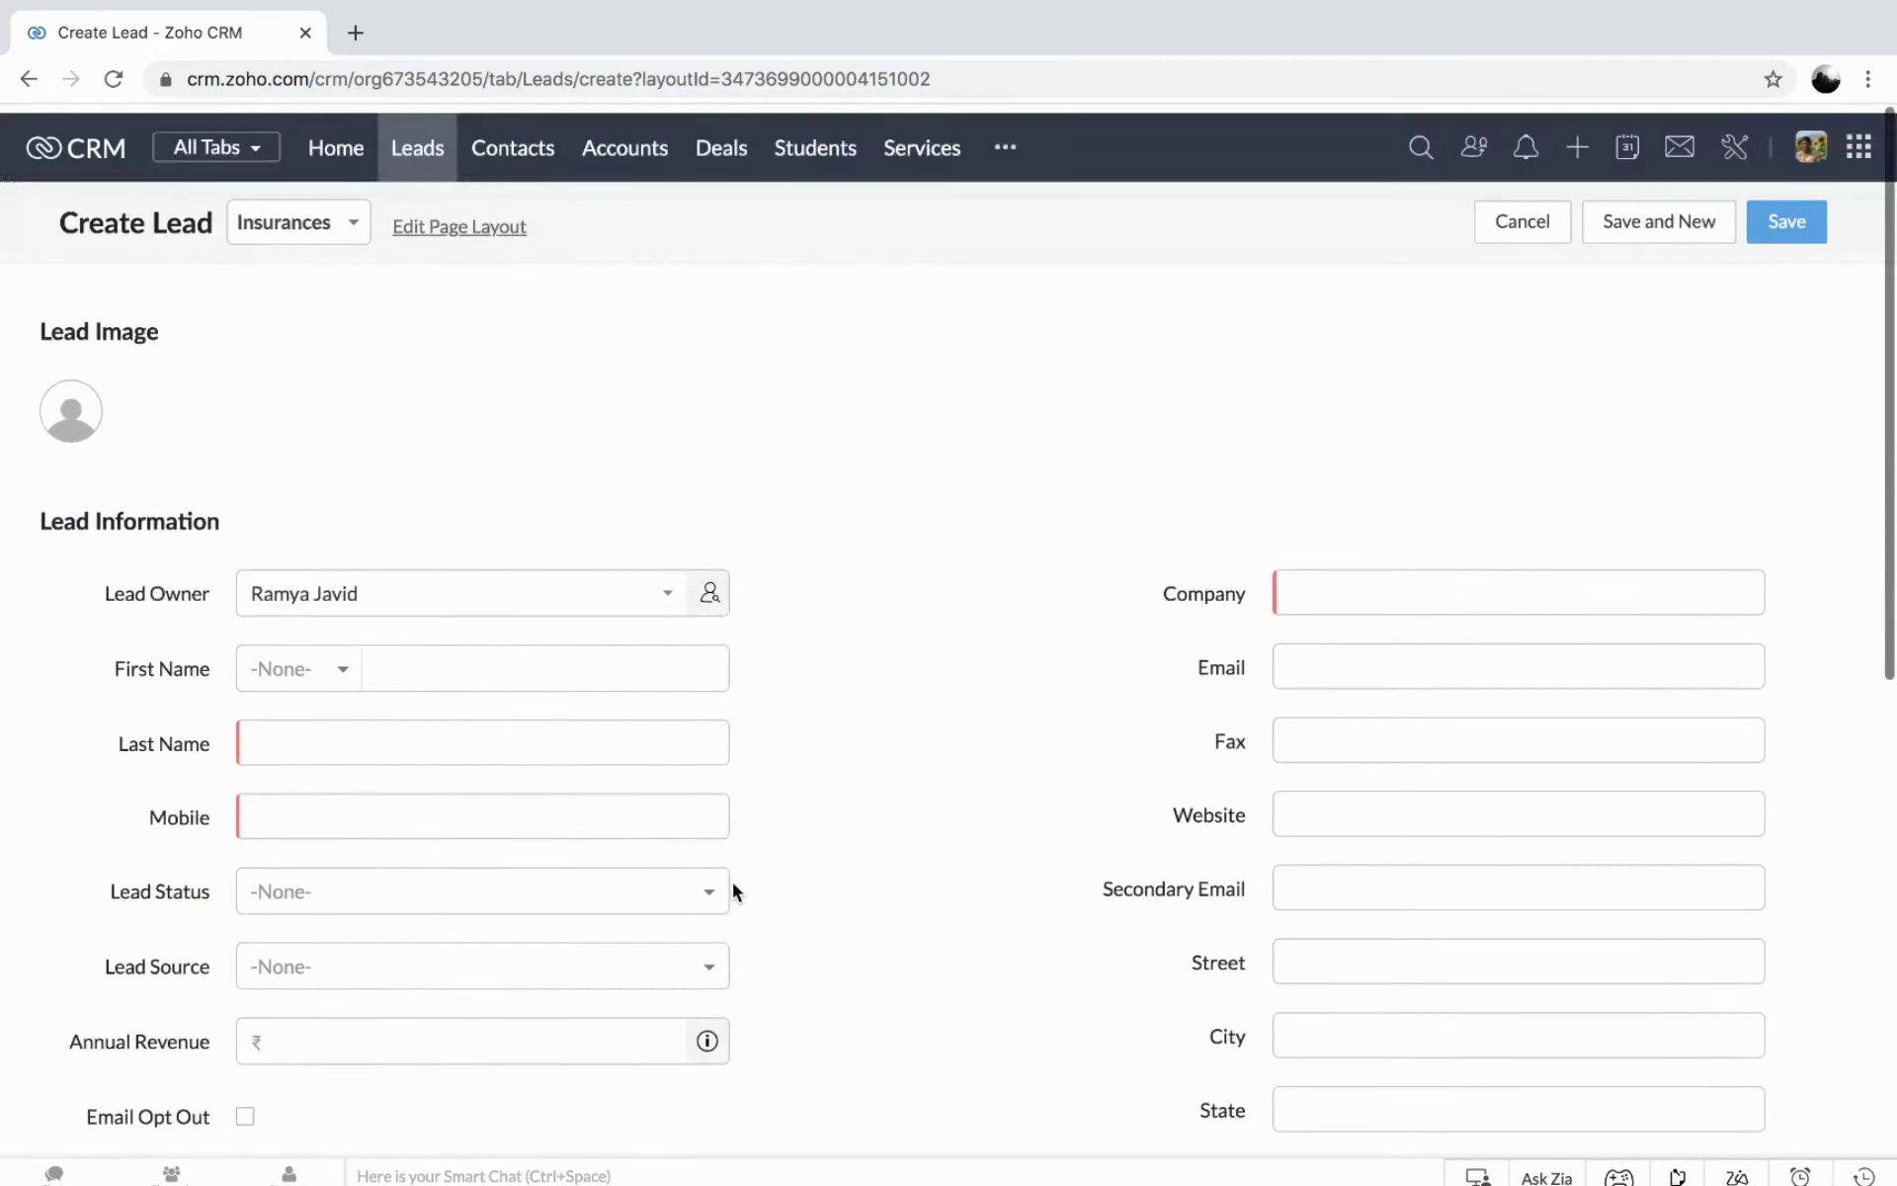
pyautogui.scroll(-10, 729, 890)
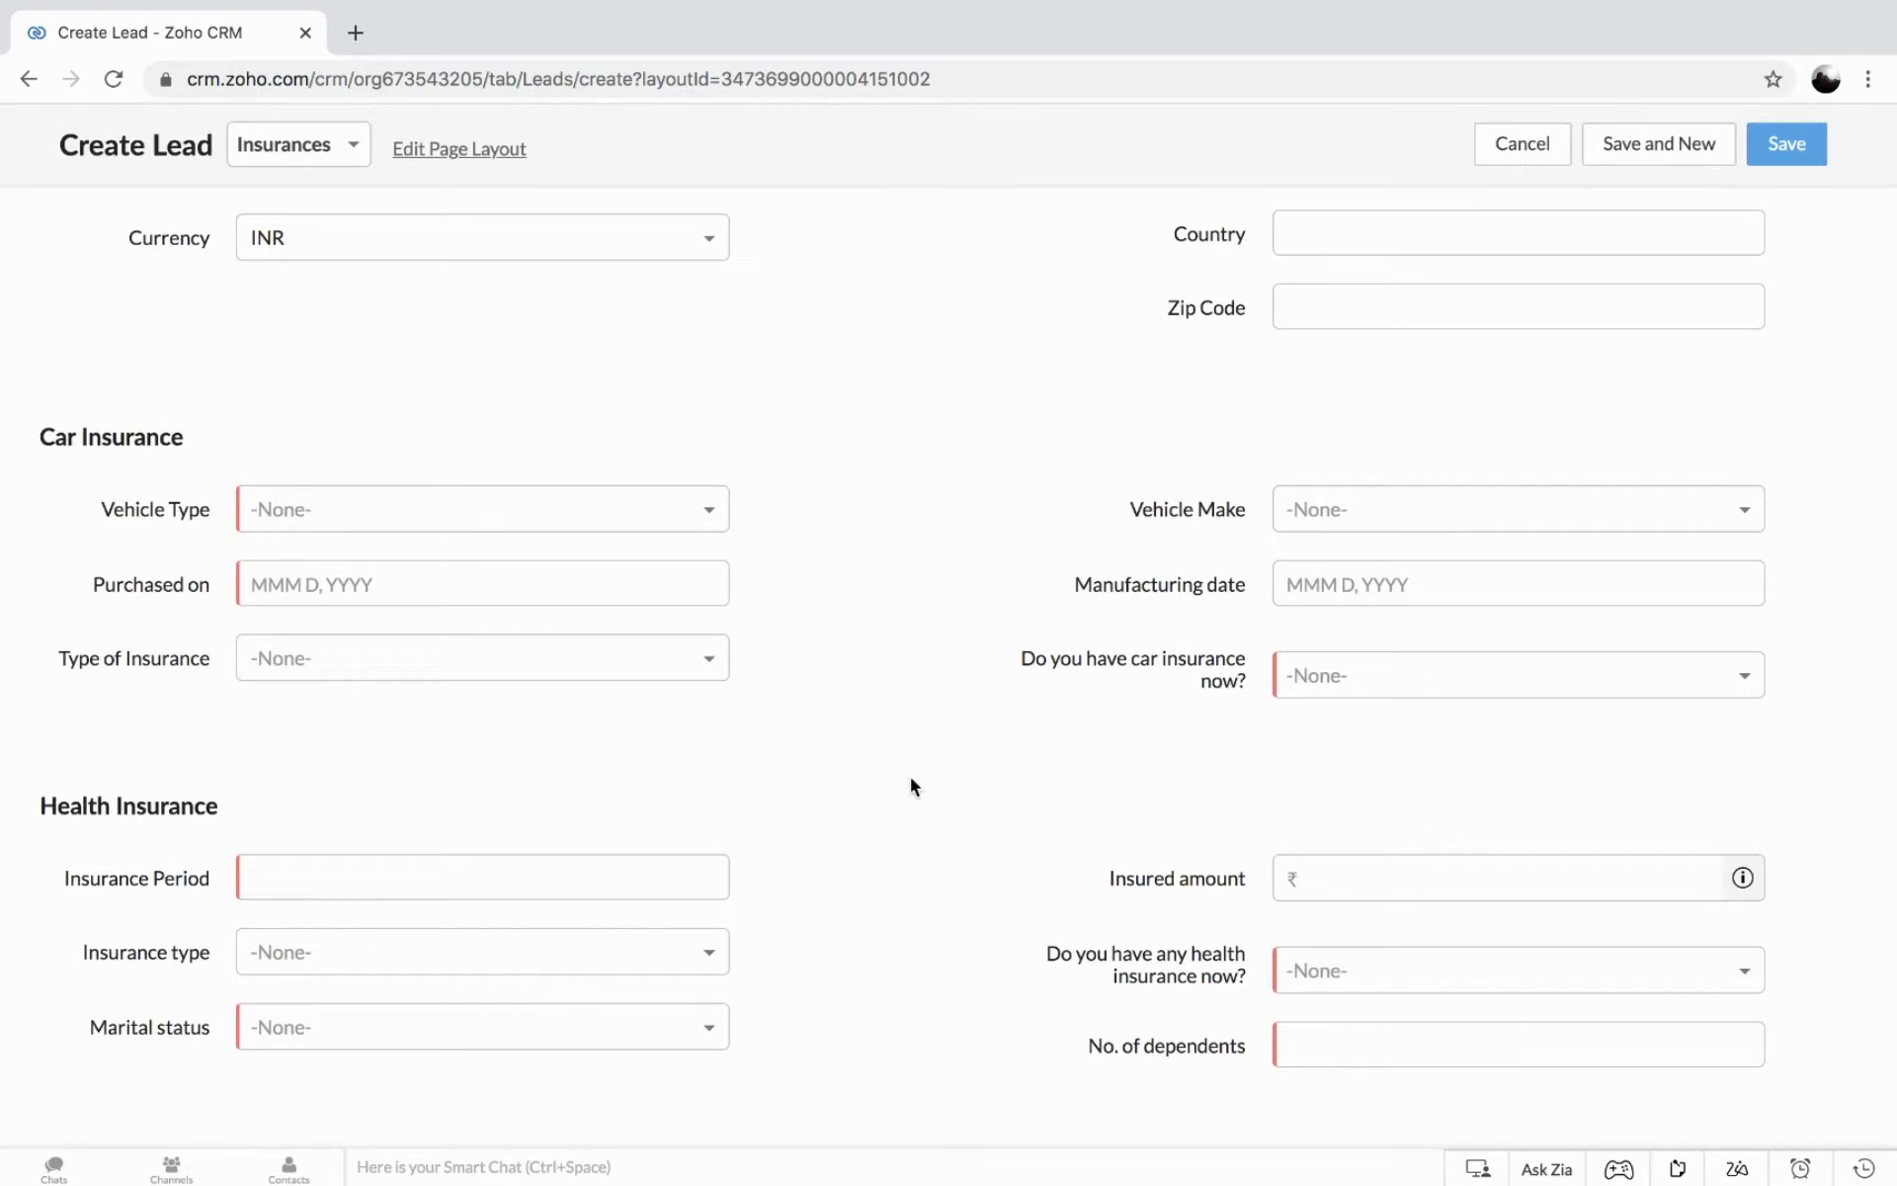
pyautogui.scroll(10, 809, 770)
pyautogui.click(314, 221)
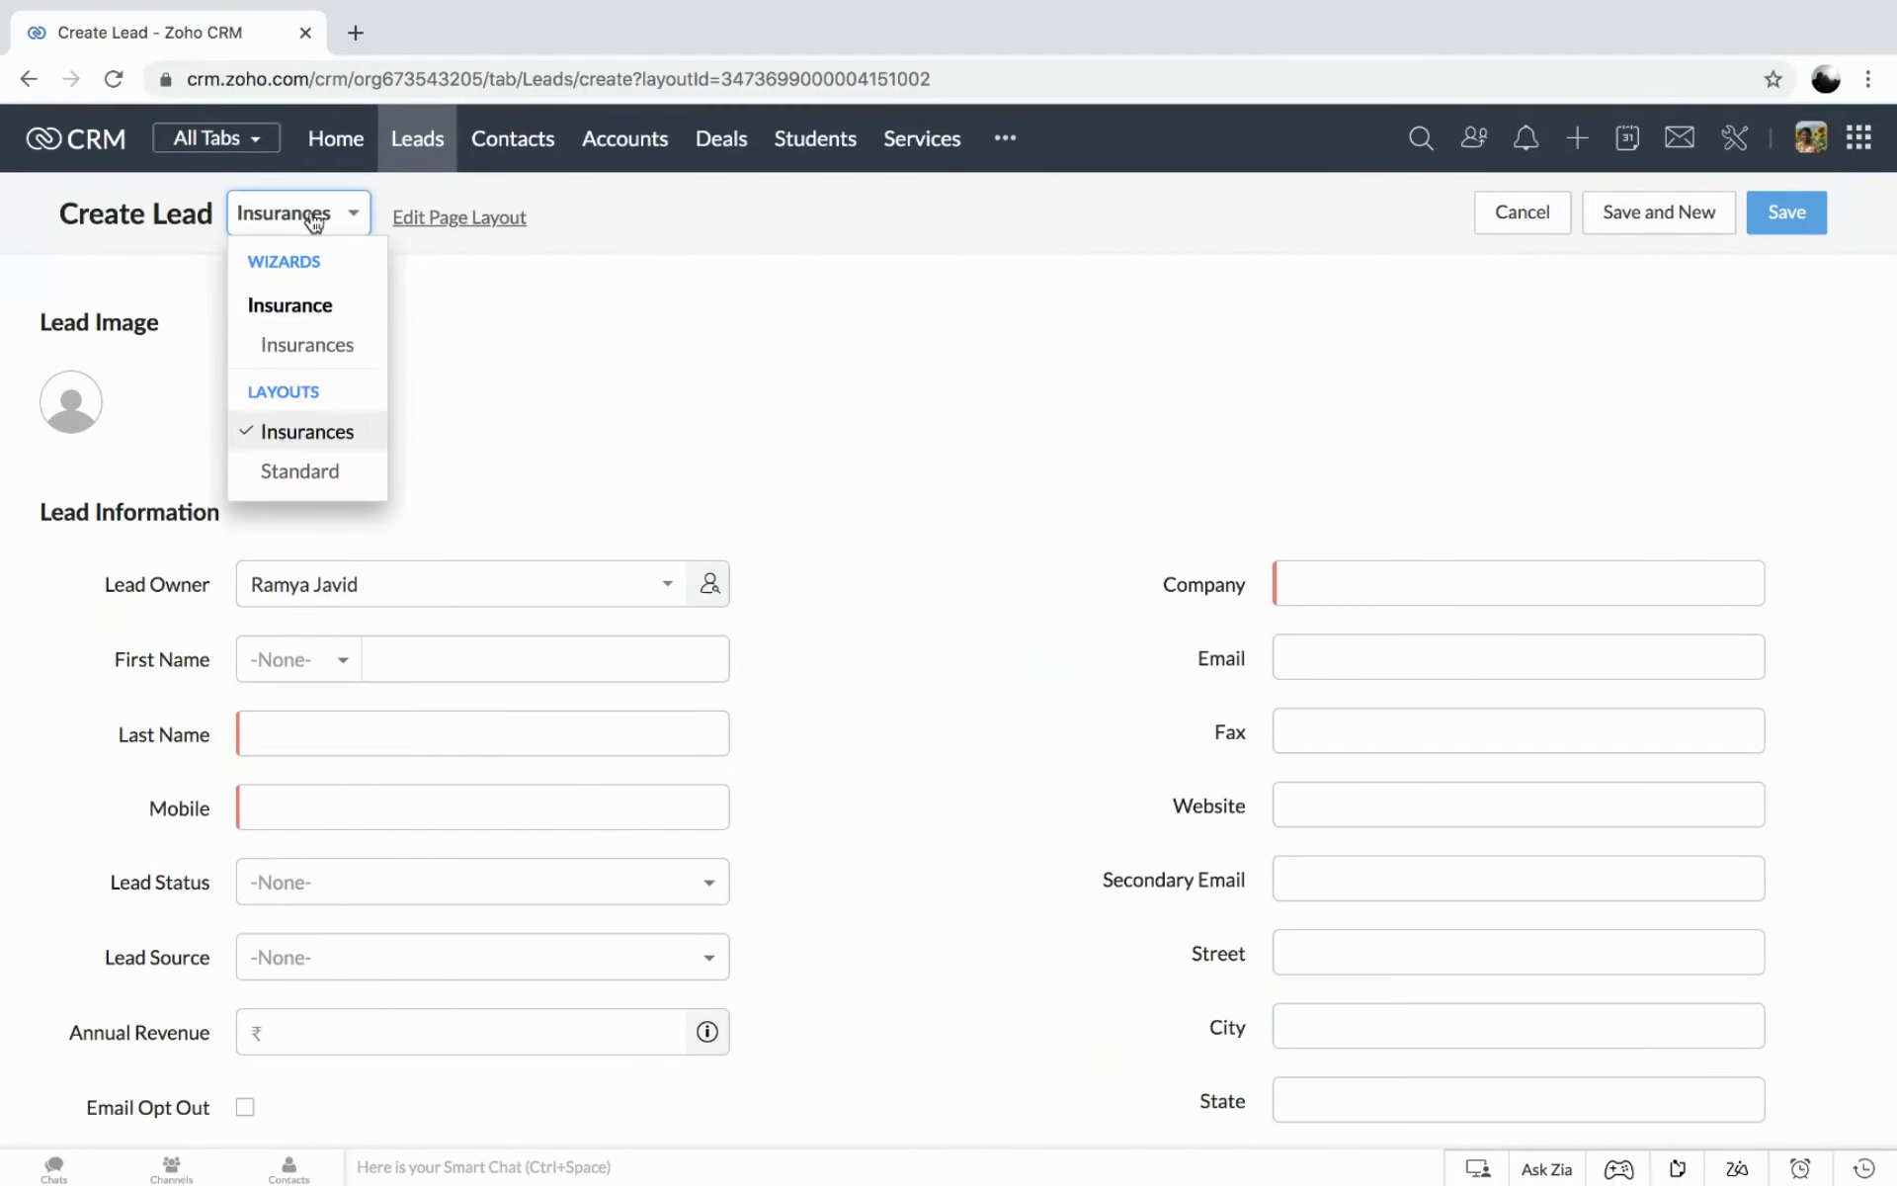
# Start the Insurances wizard and enter the lead's name with salutation Mr. and their e-mail address.
pyautogui.click(303, 348)
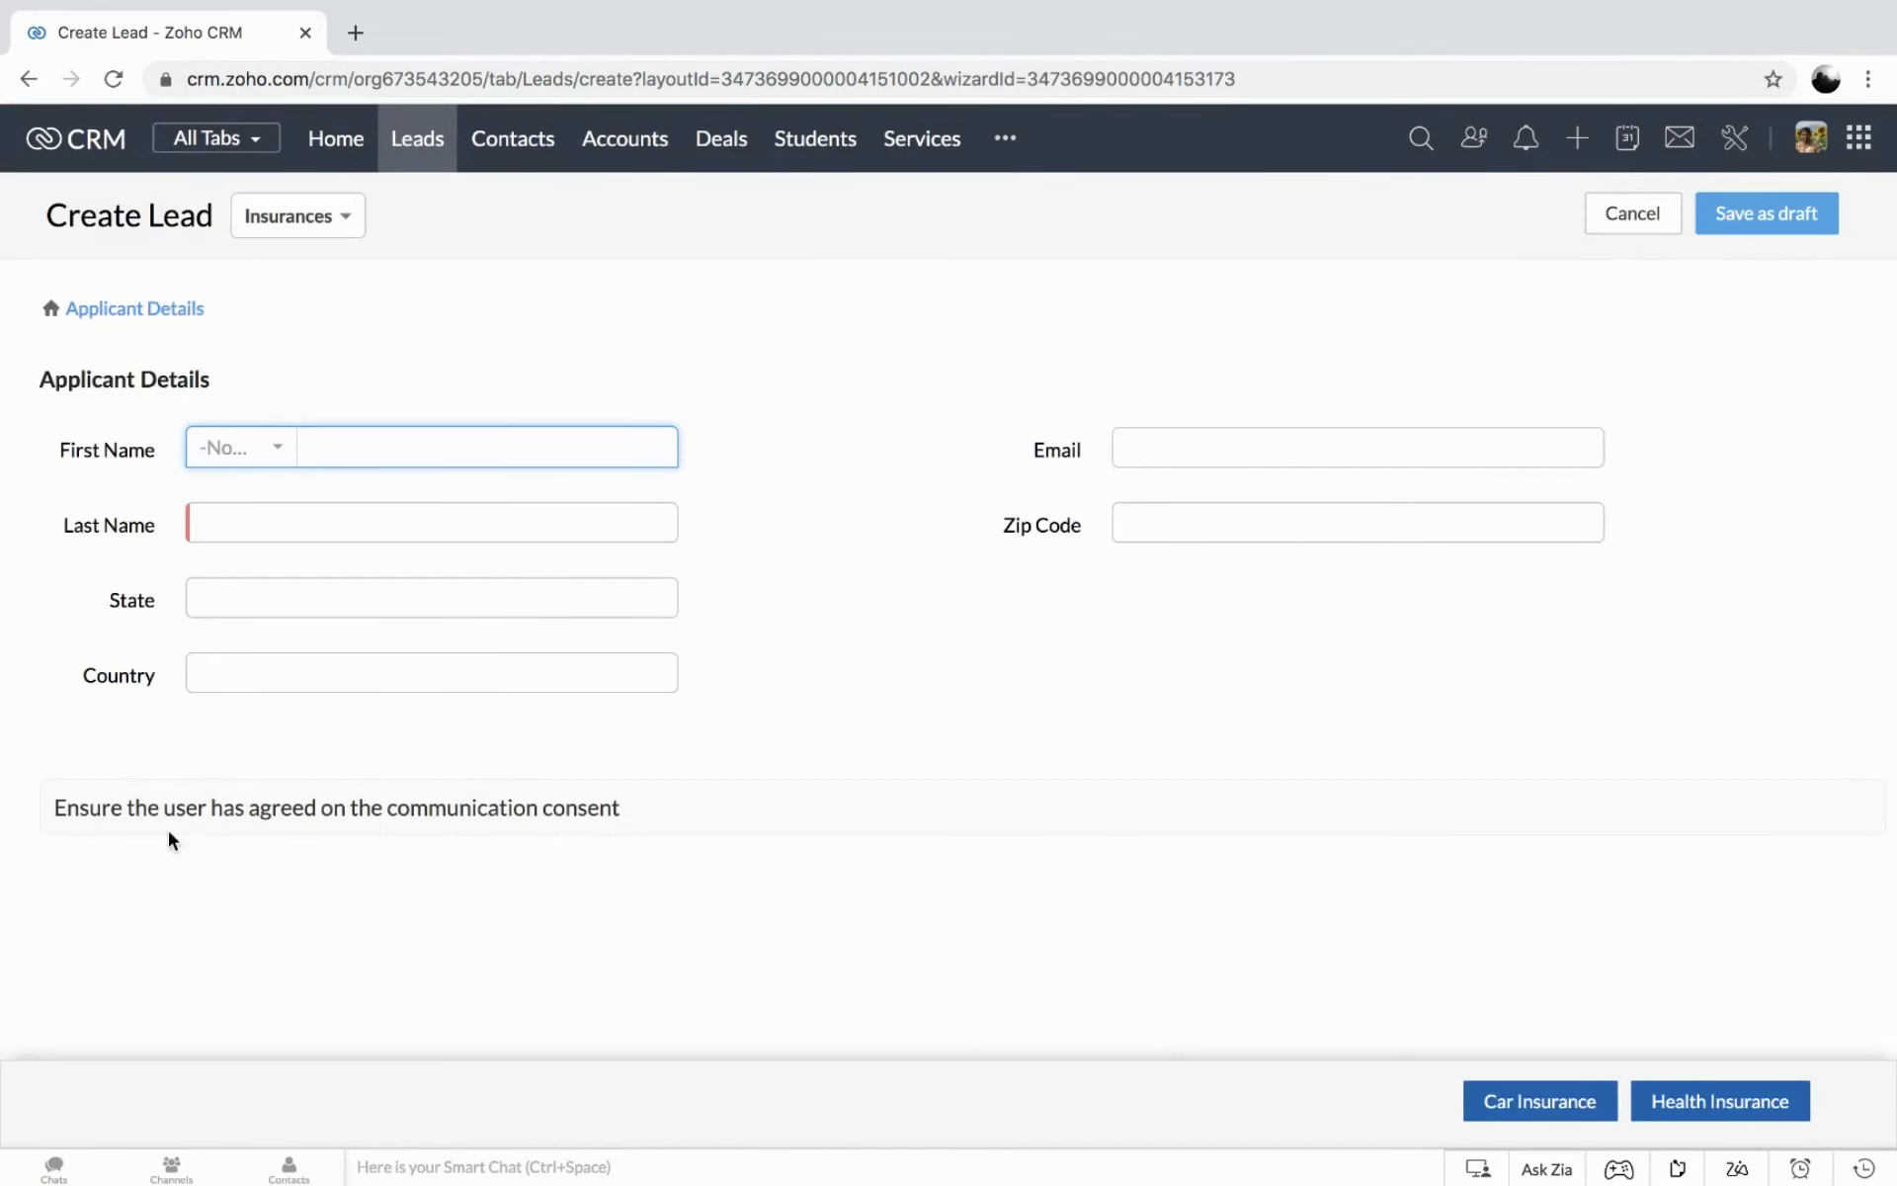
pyautogui.click(241, 448)
pyautogui.click(248, 548)
pyautogui.click(252, 523)
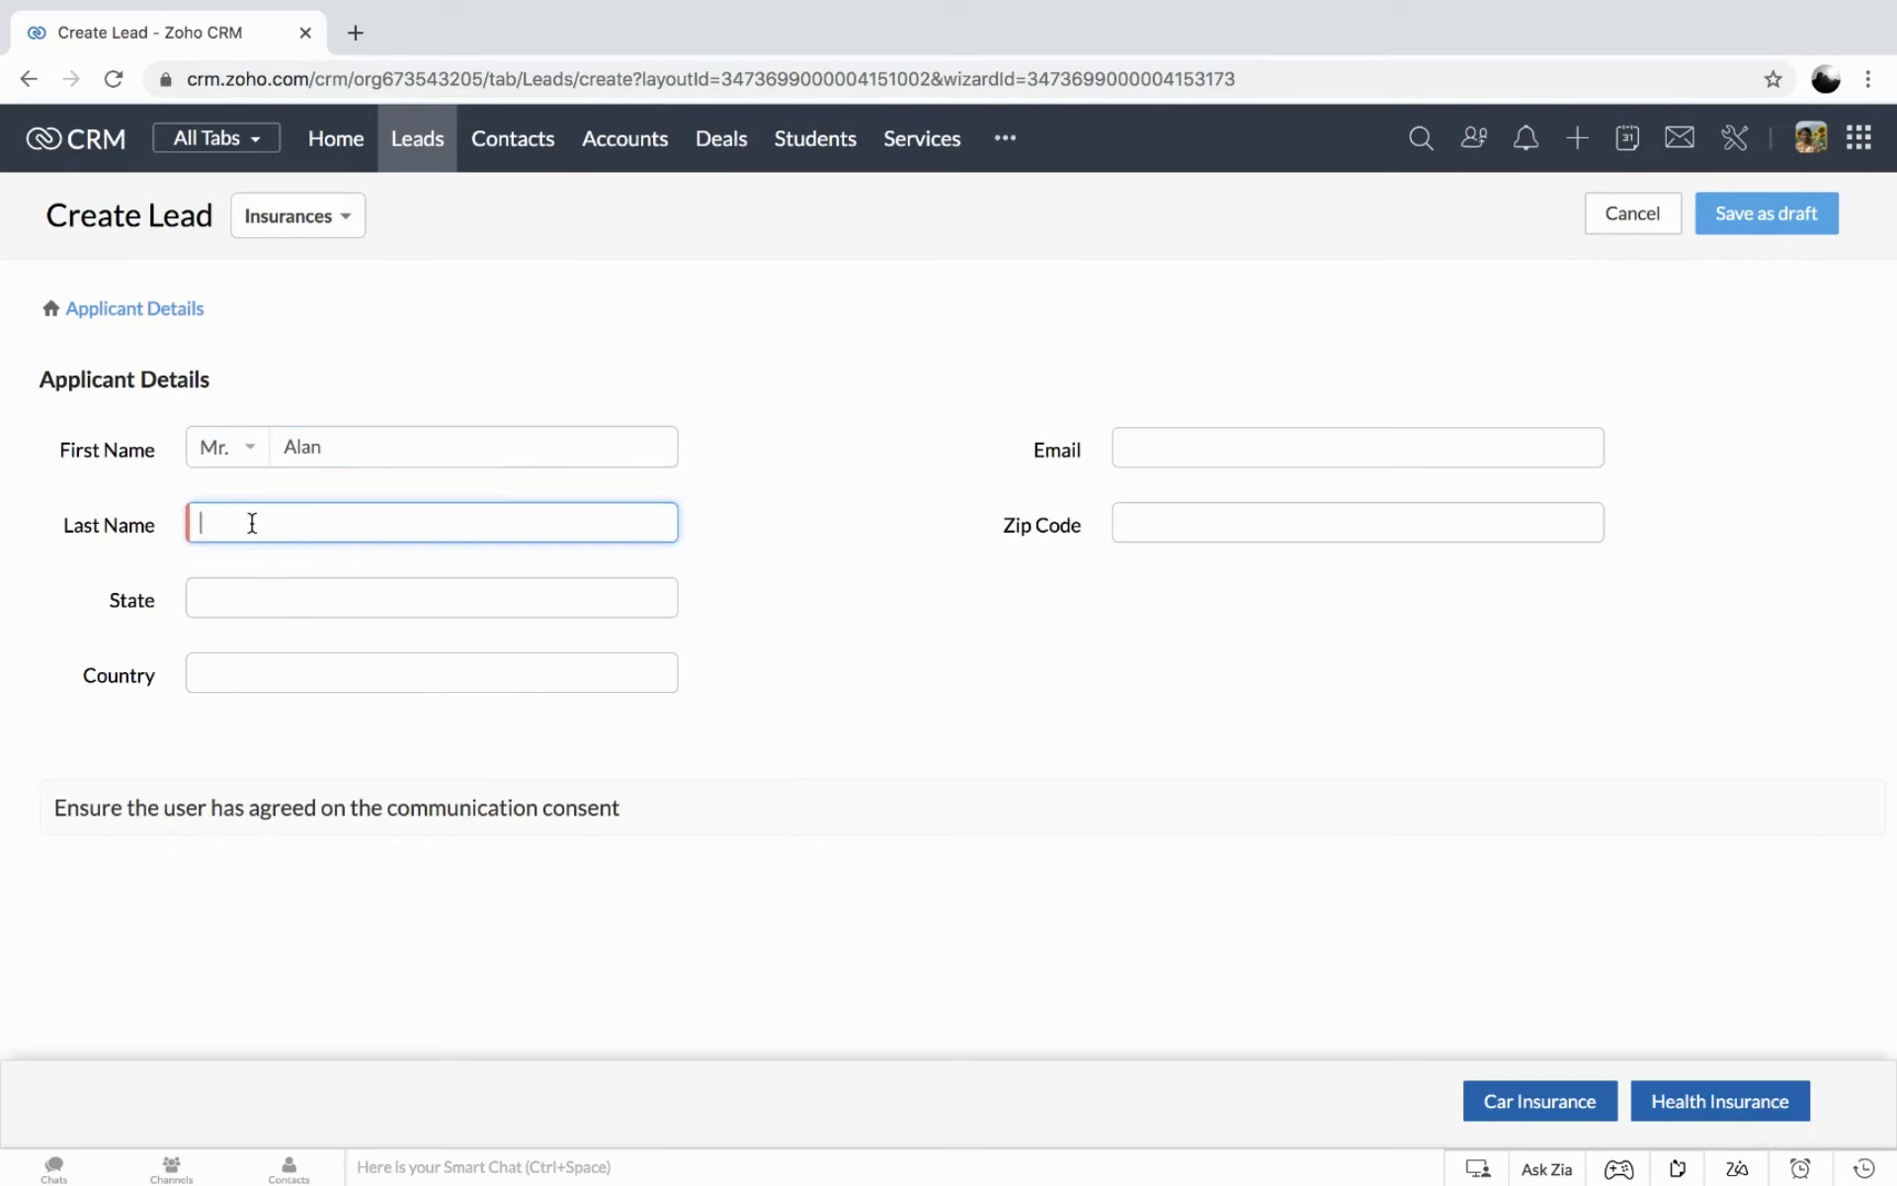
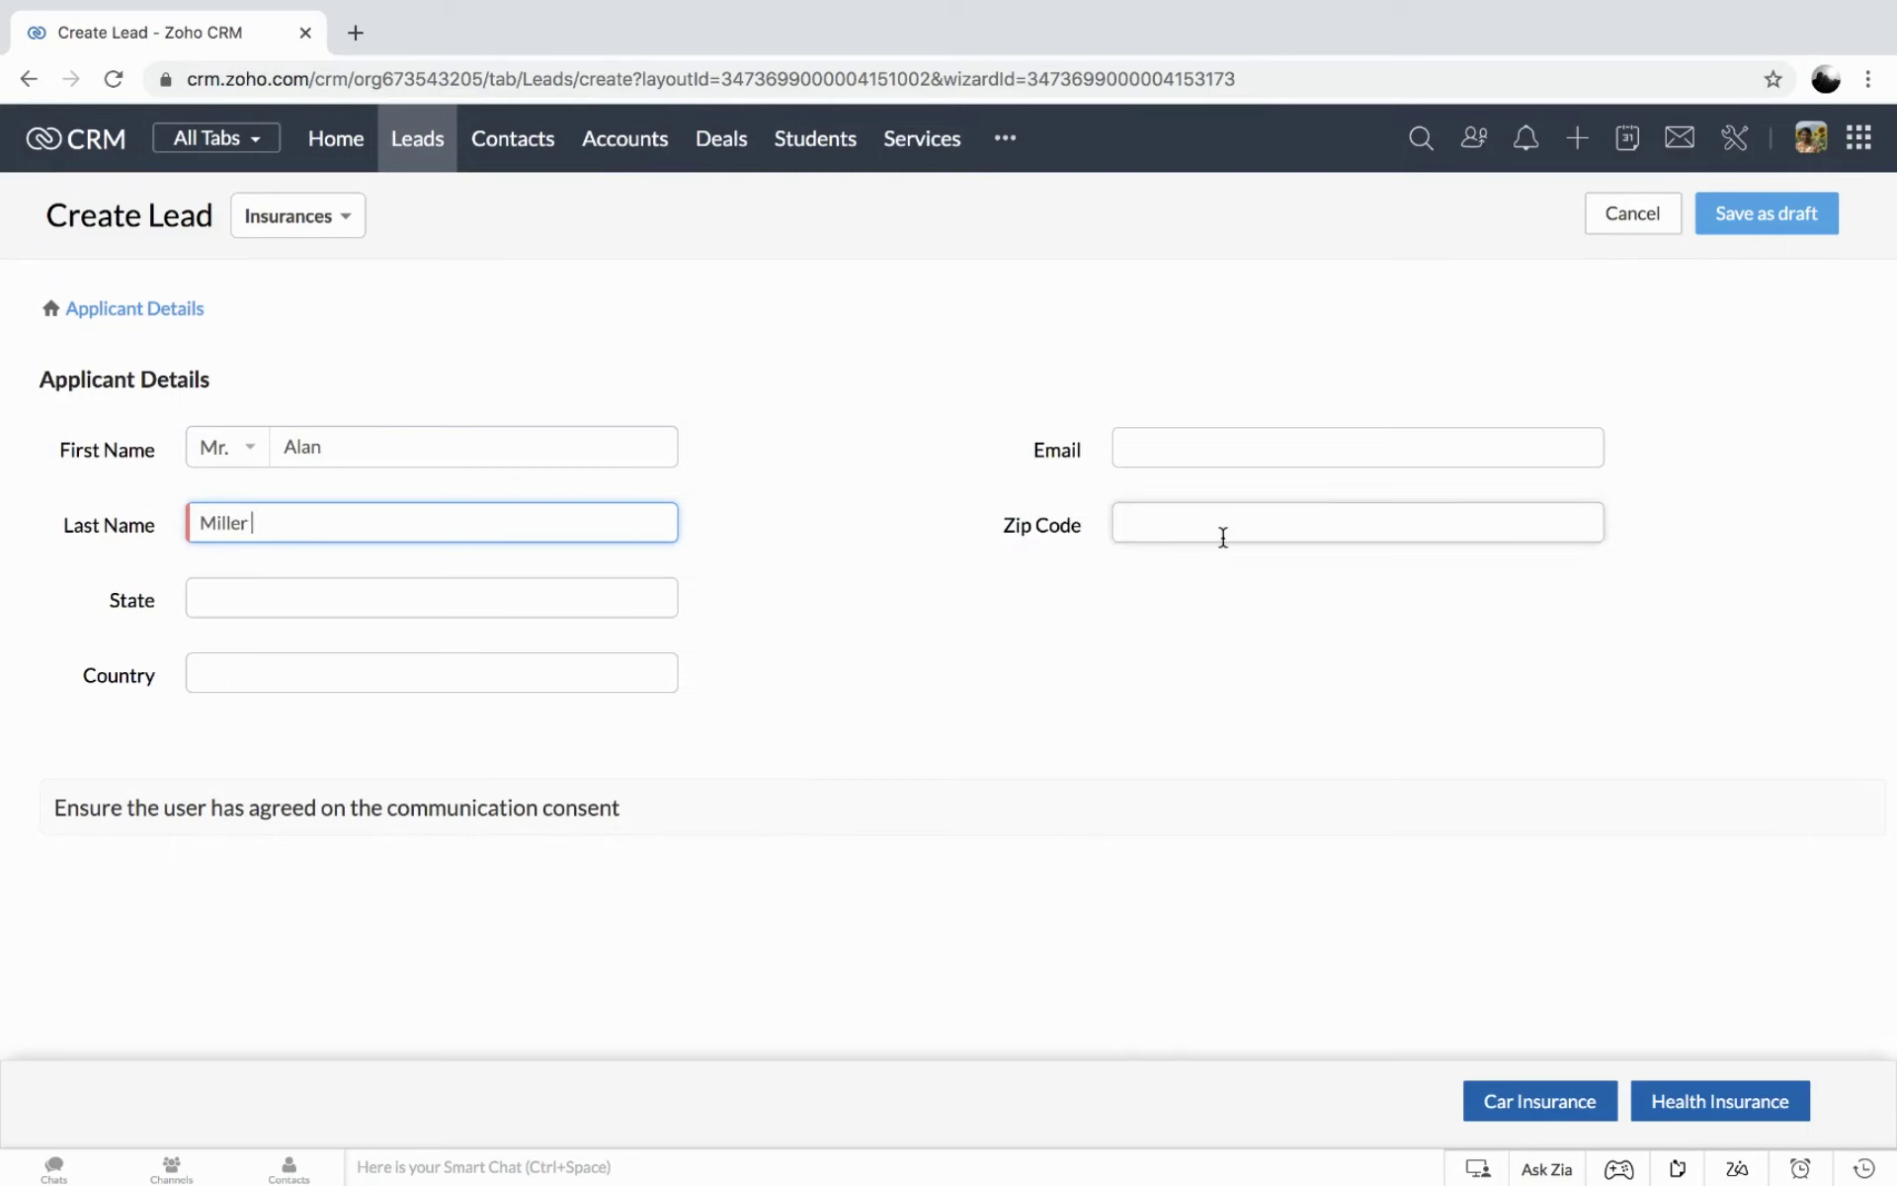
pyautogui.click(1210, 442)
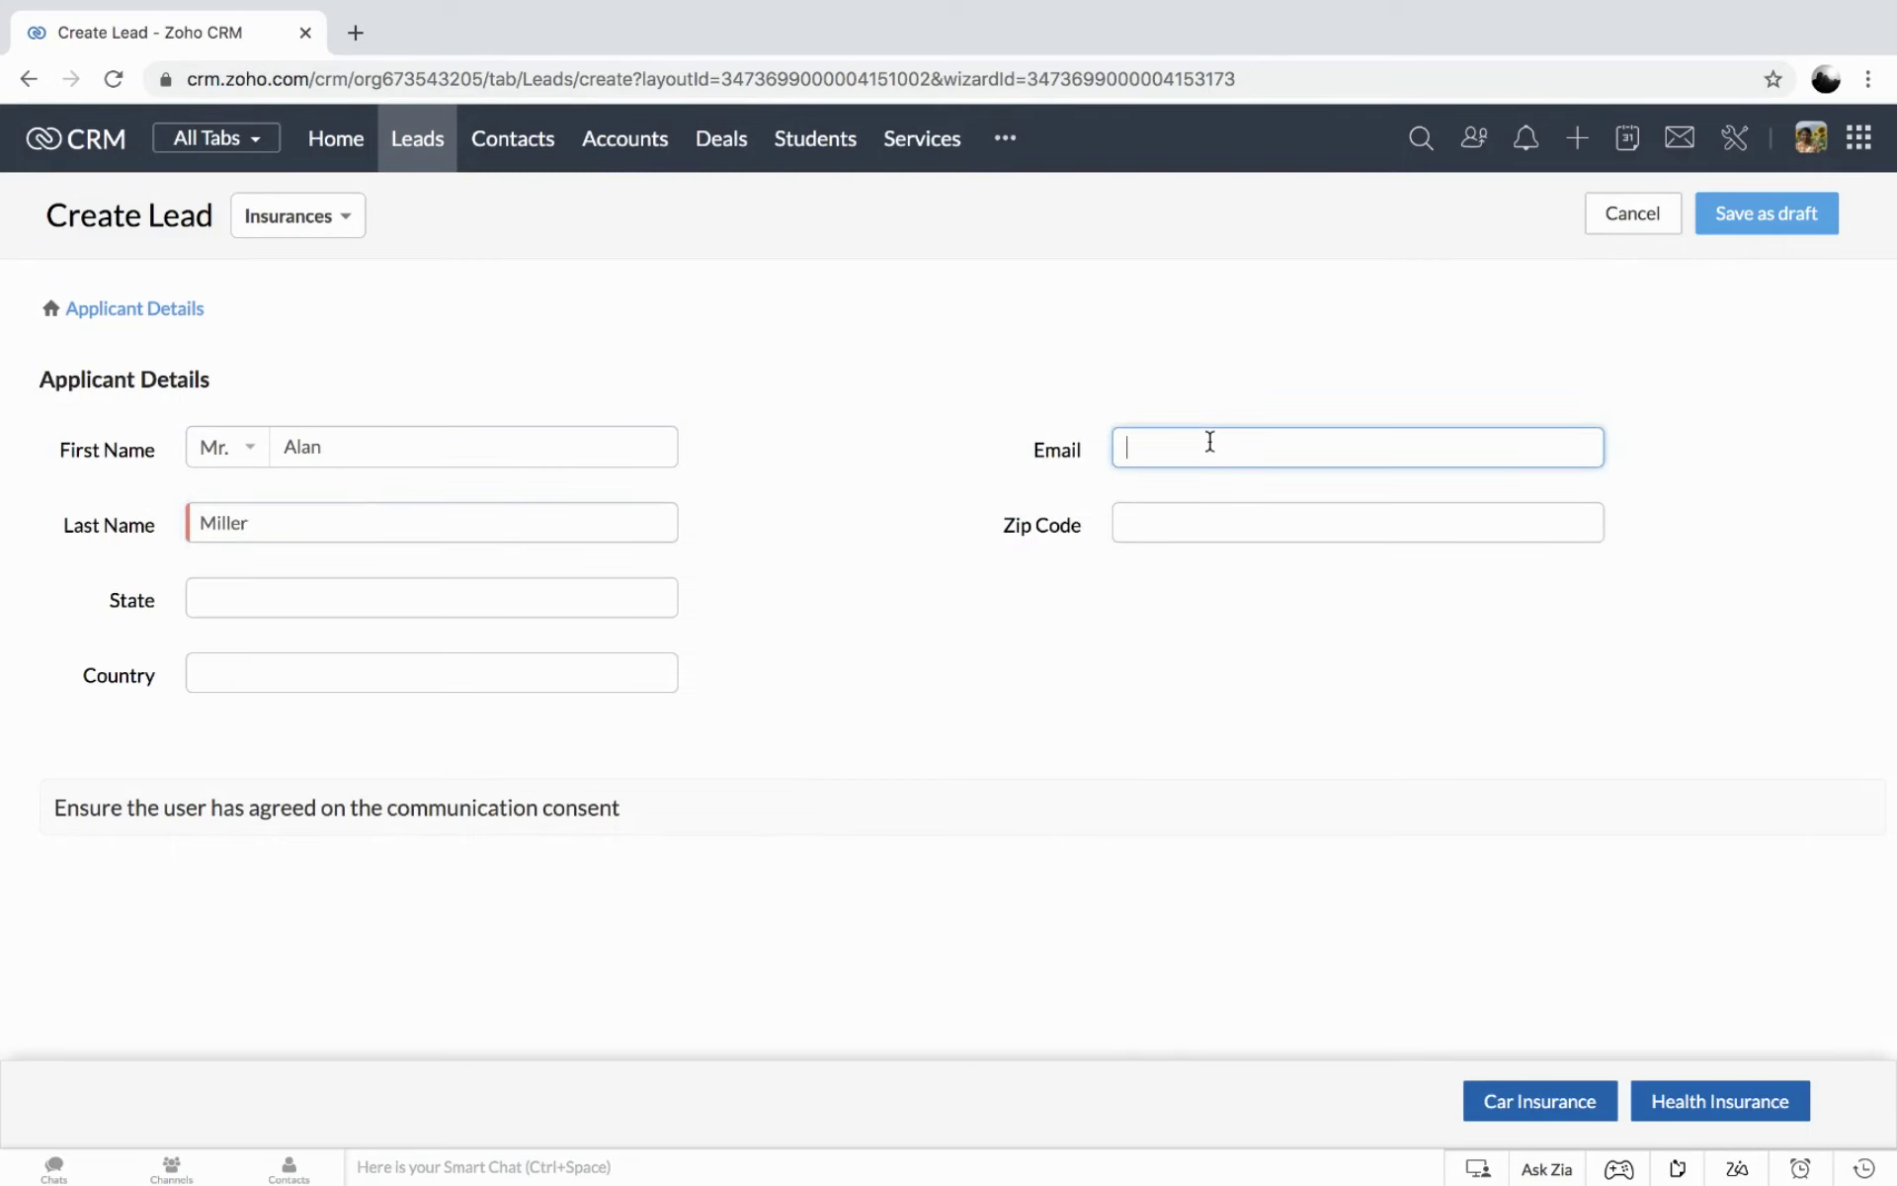
# Fill in state California, zip code 87556 and country USA.
pyautogui.click(280, 597)
pyautogui.write('Cal')
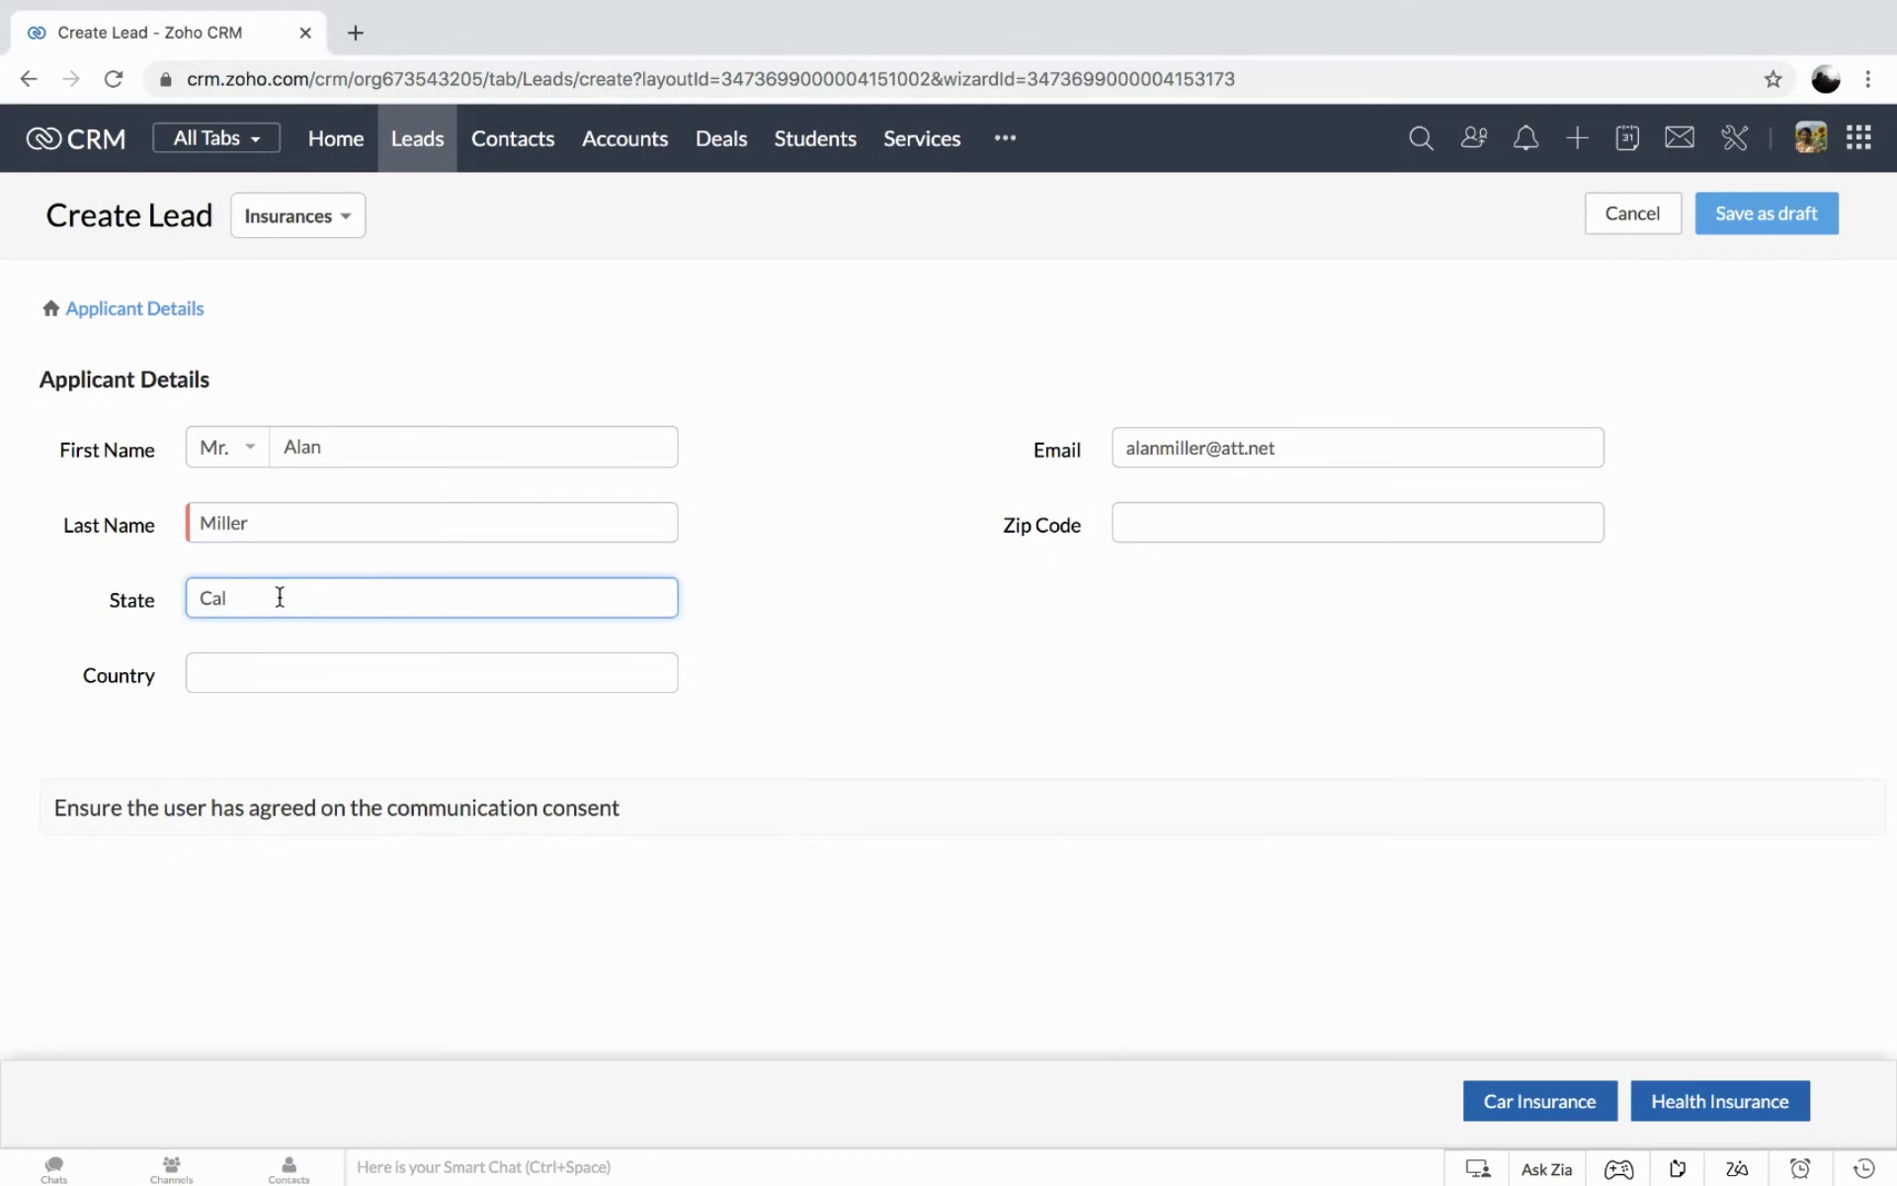
pyautogui.write('ifornia')
pyautogui.click(1192, 515)
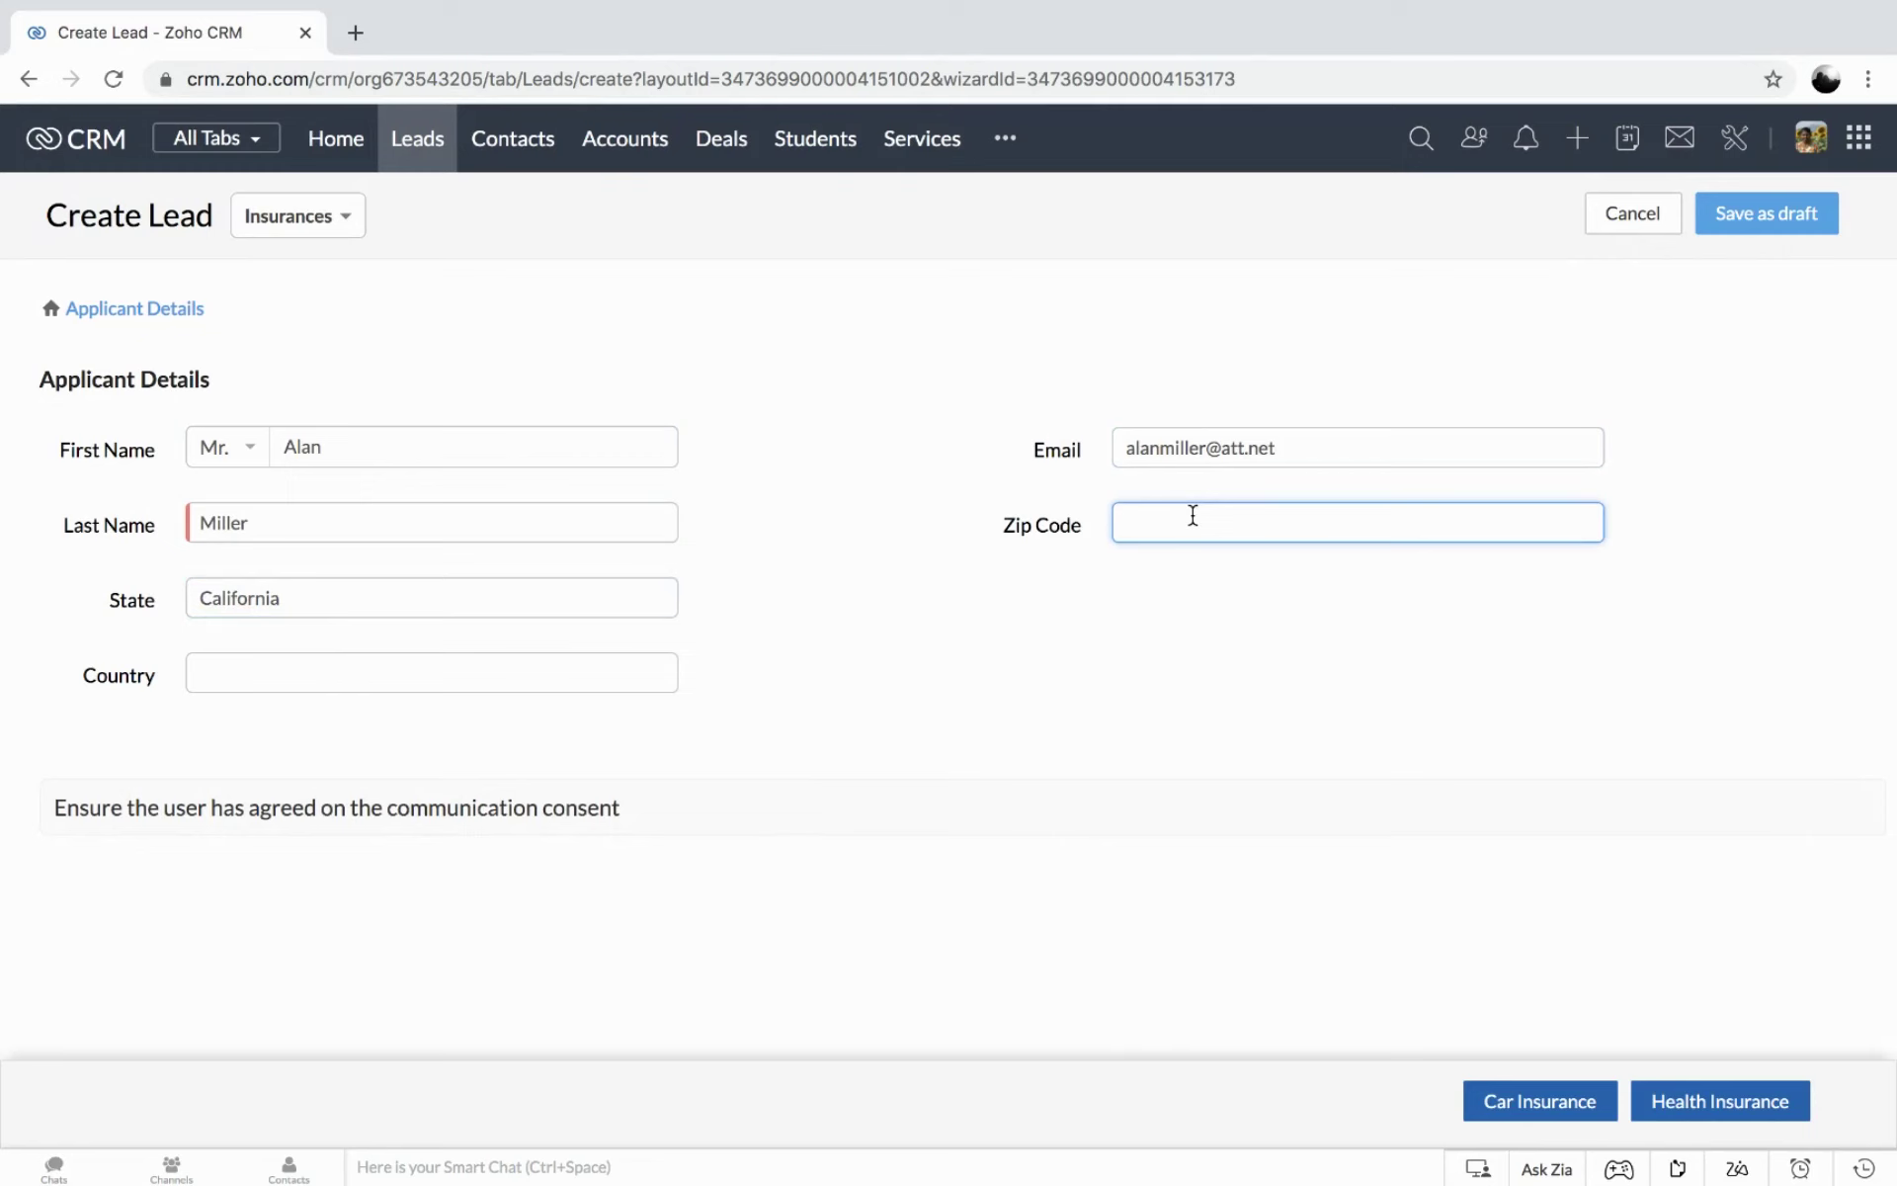
pyautogui.write('87556')
pyautogui.click(365, 671)
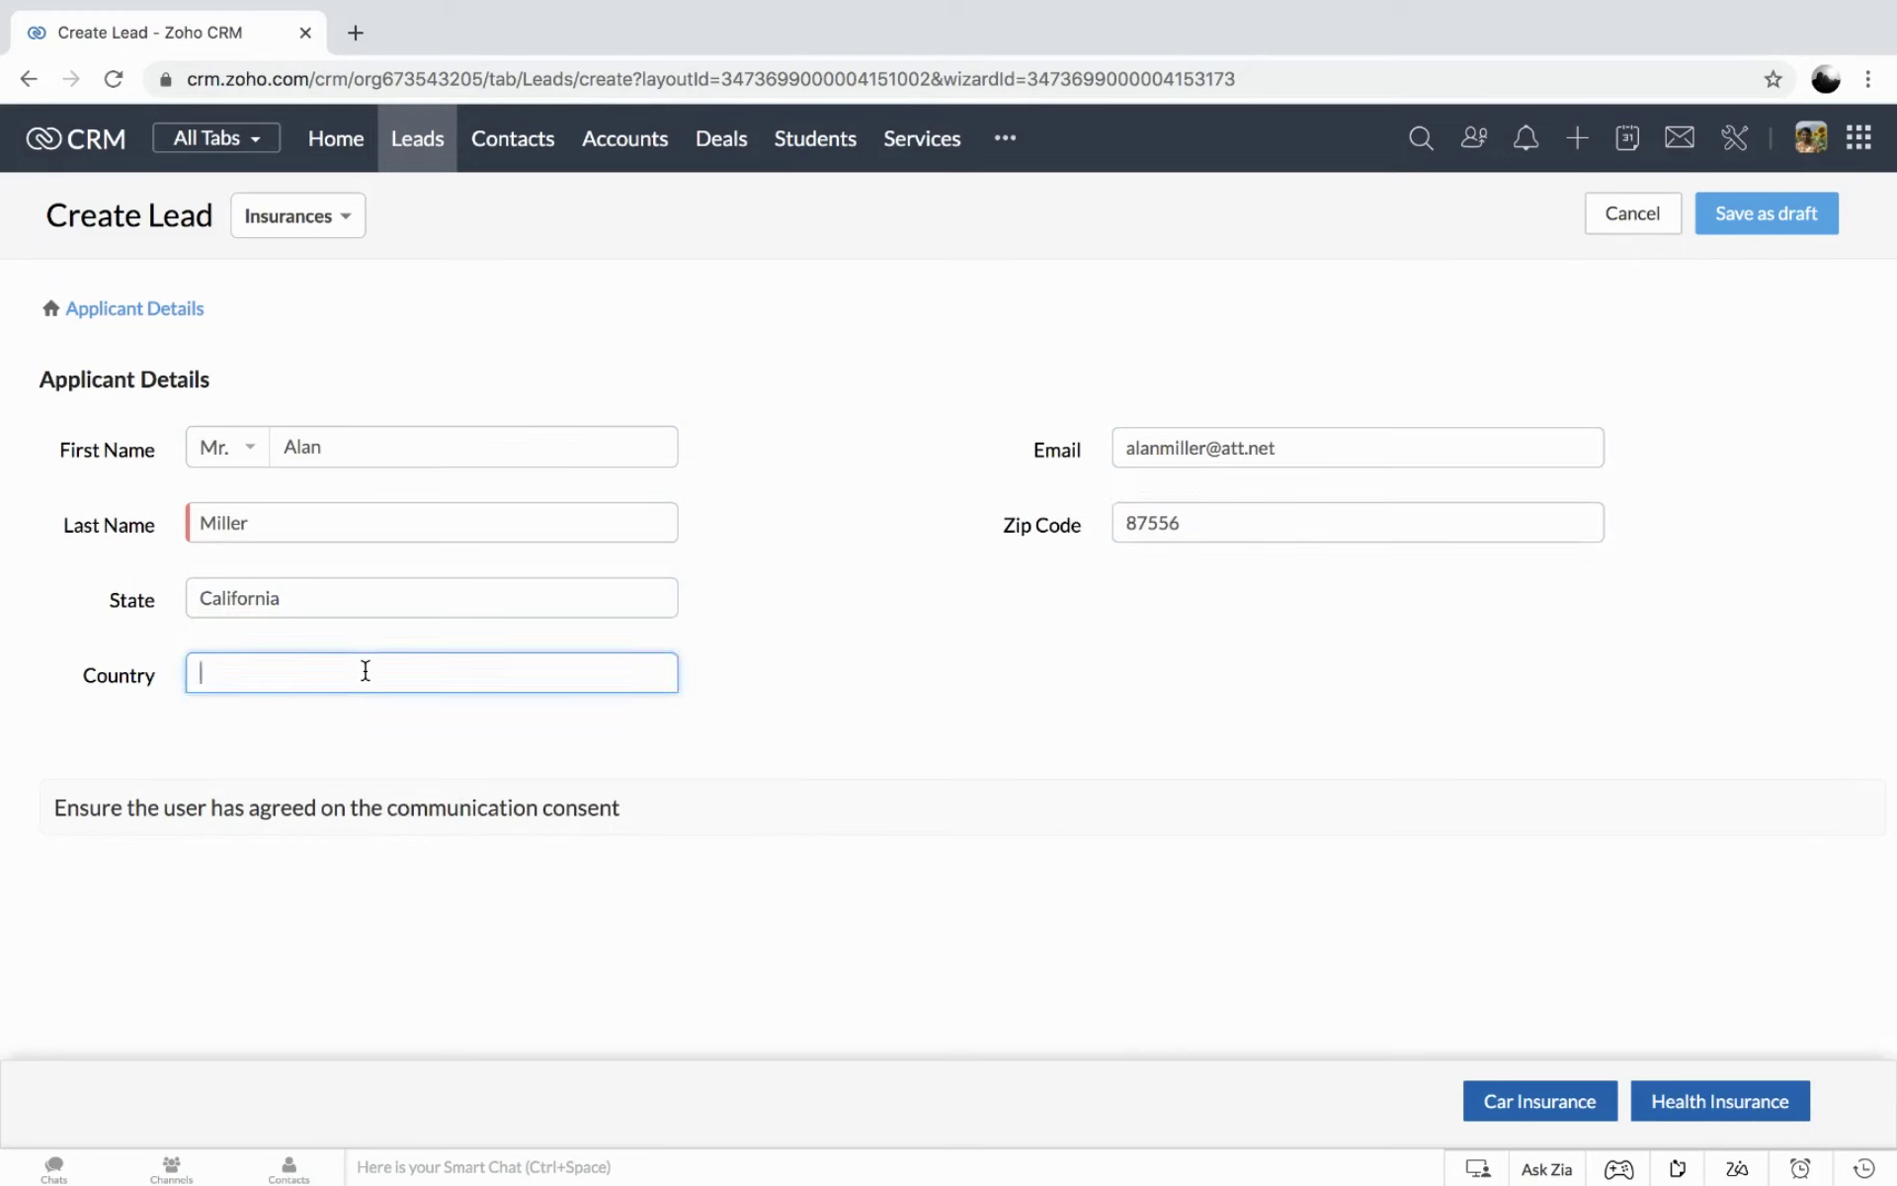
pyautogui.write('USA')
# Save the lead as a draft, reopen it, and continue to the car insurance details.
pyautogui.click(1771, 216)
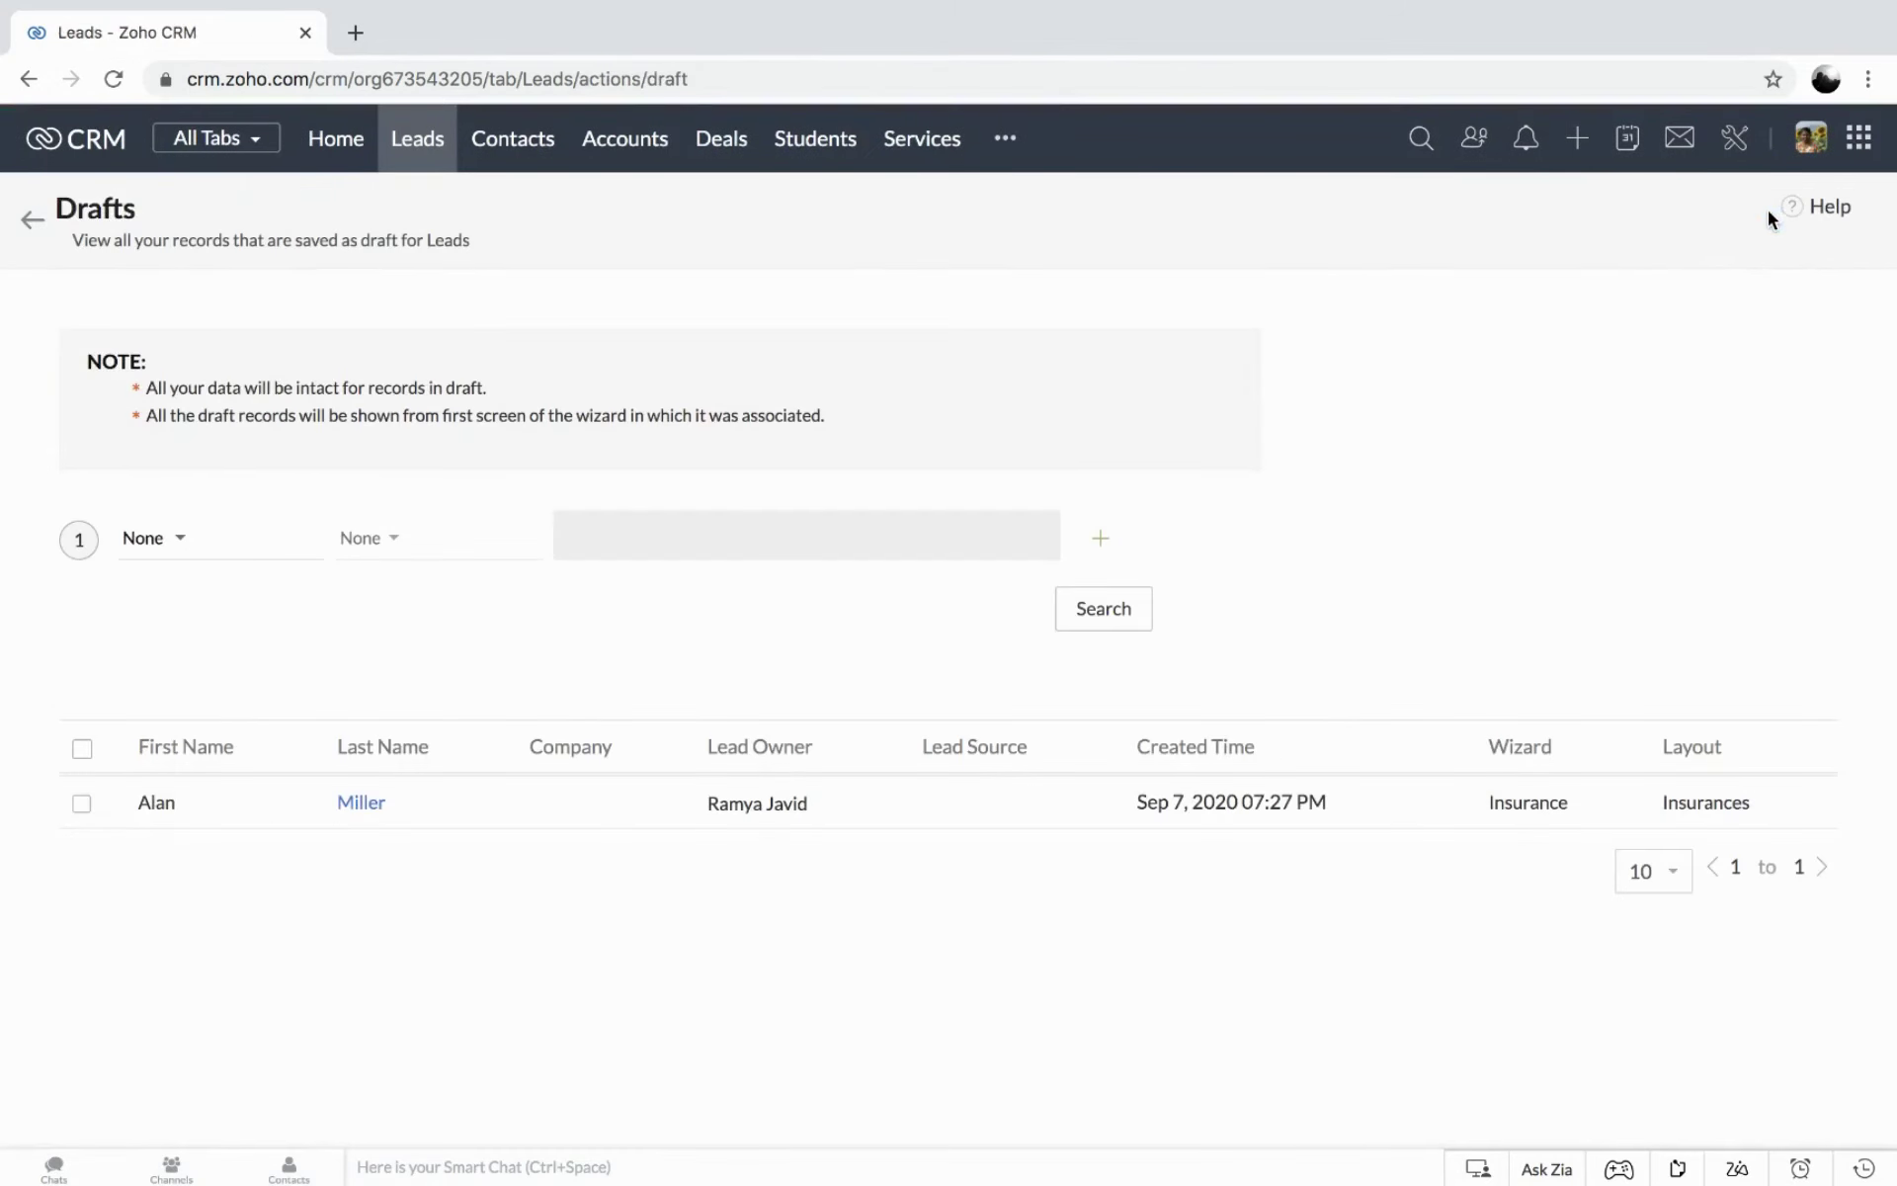
pyautogui.click(154, 804)
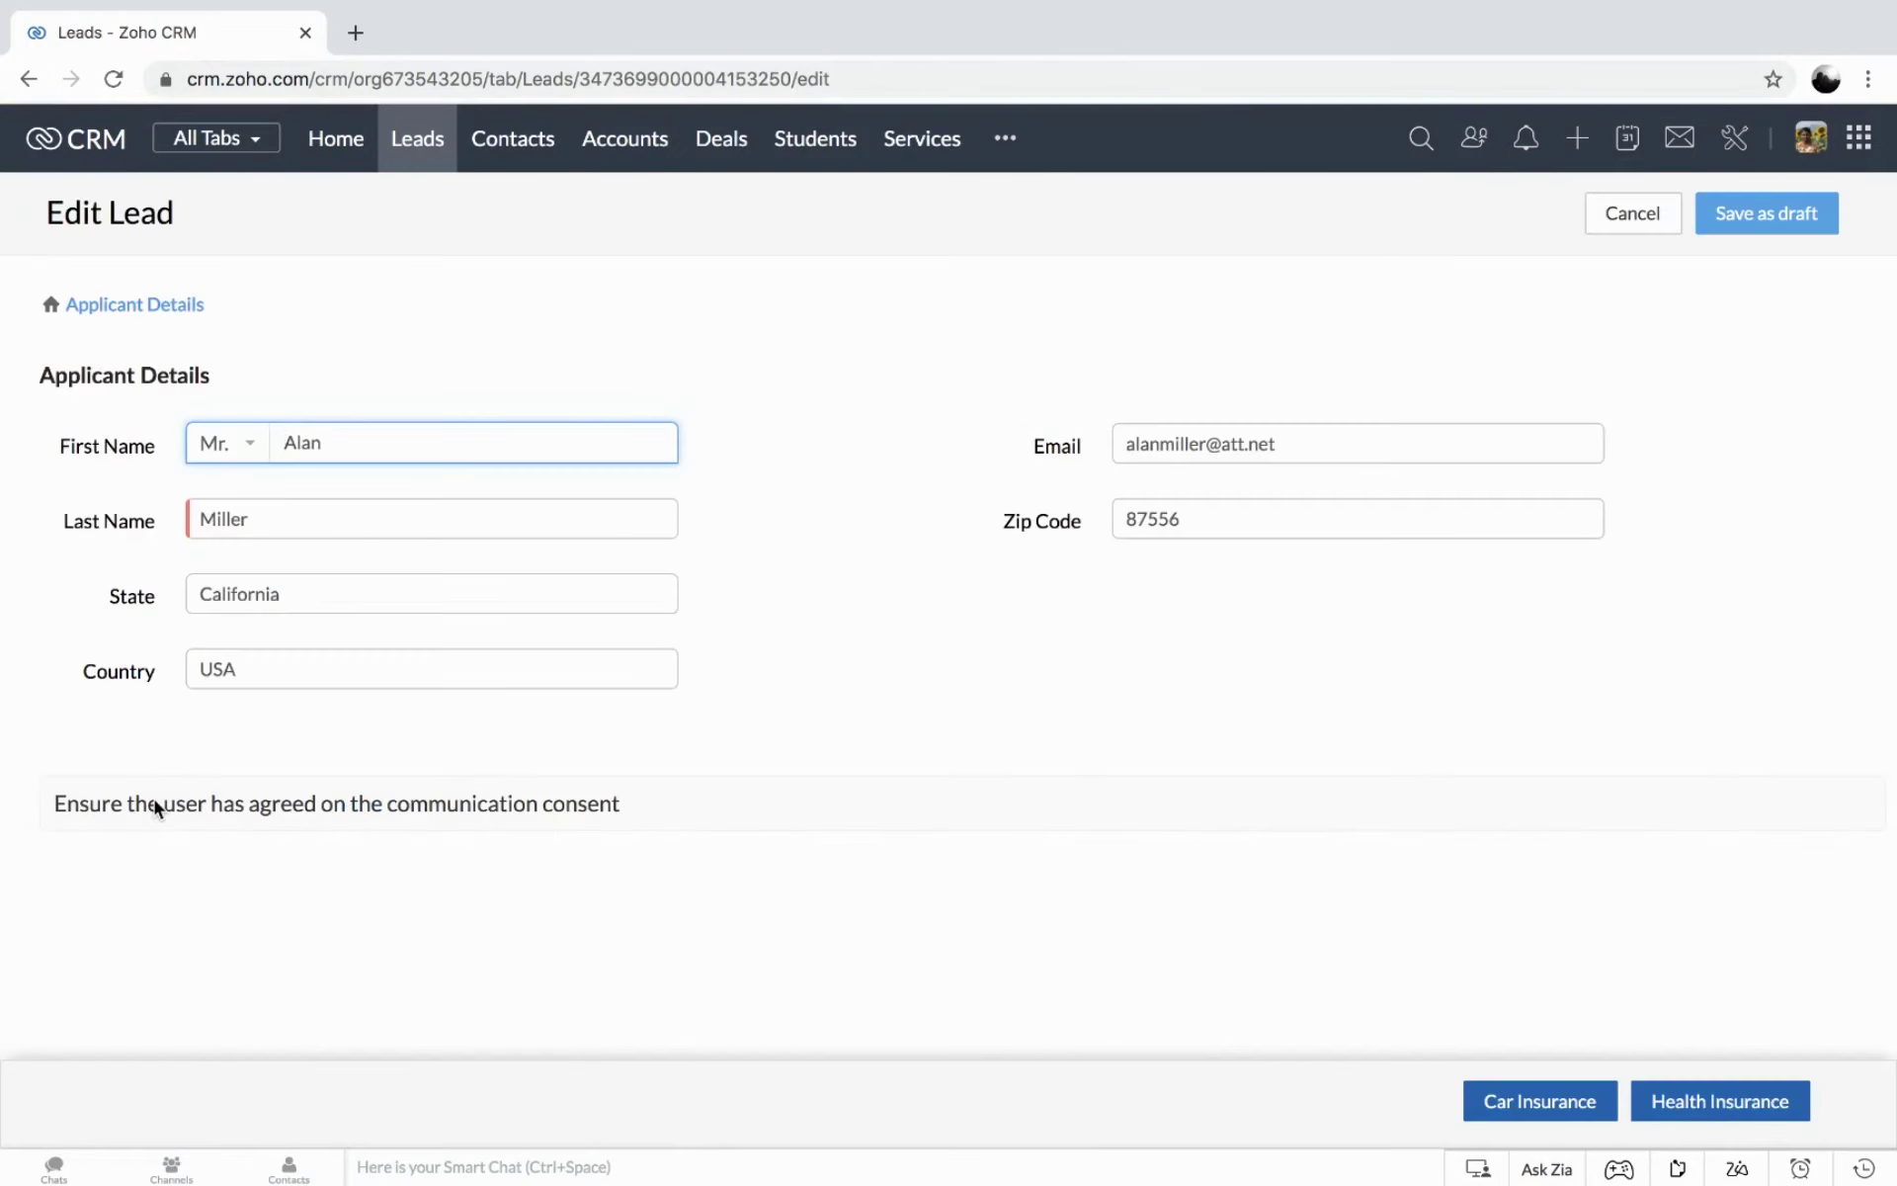
pyautogui.click(1521, 1101)
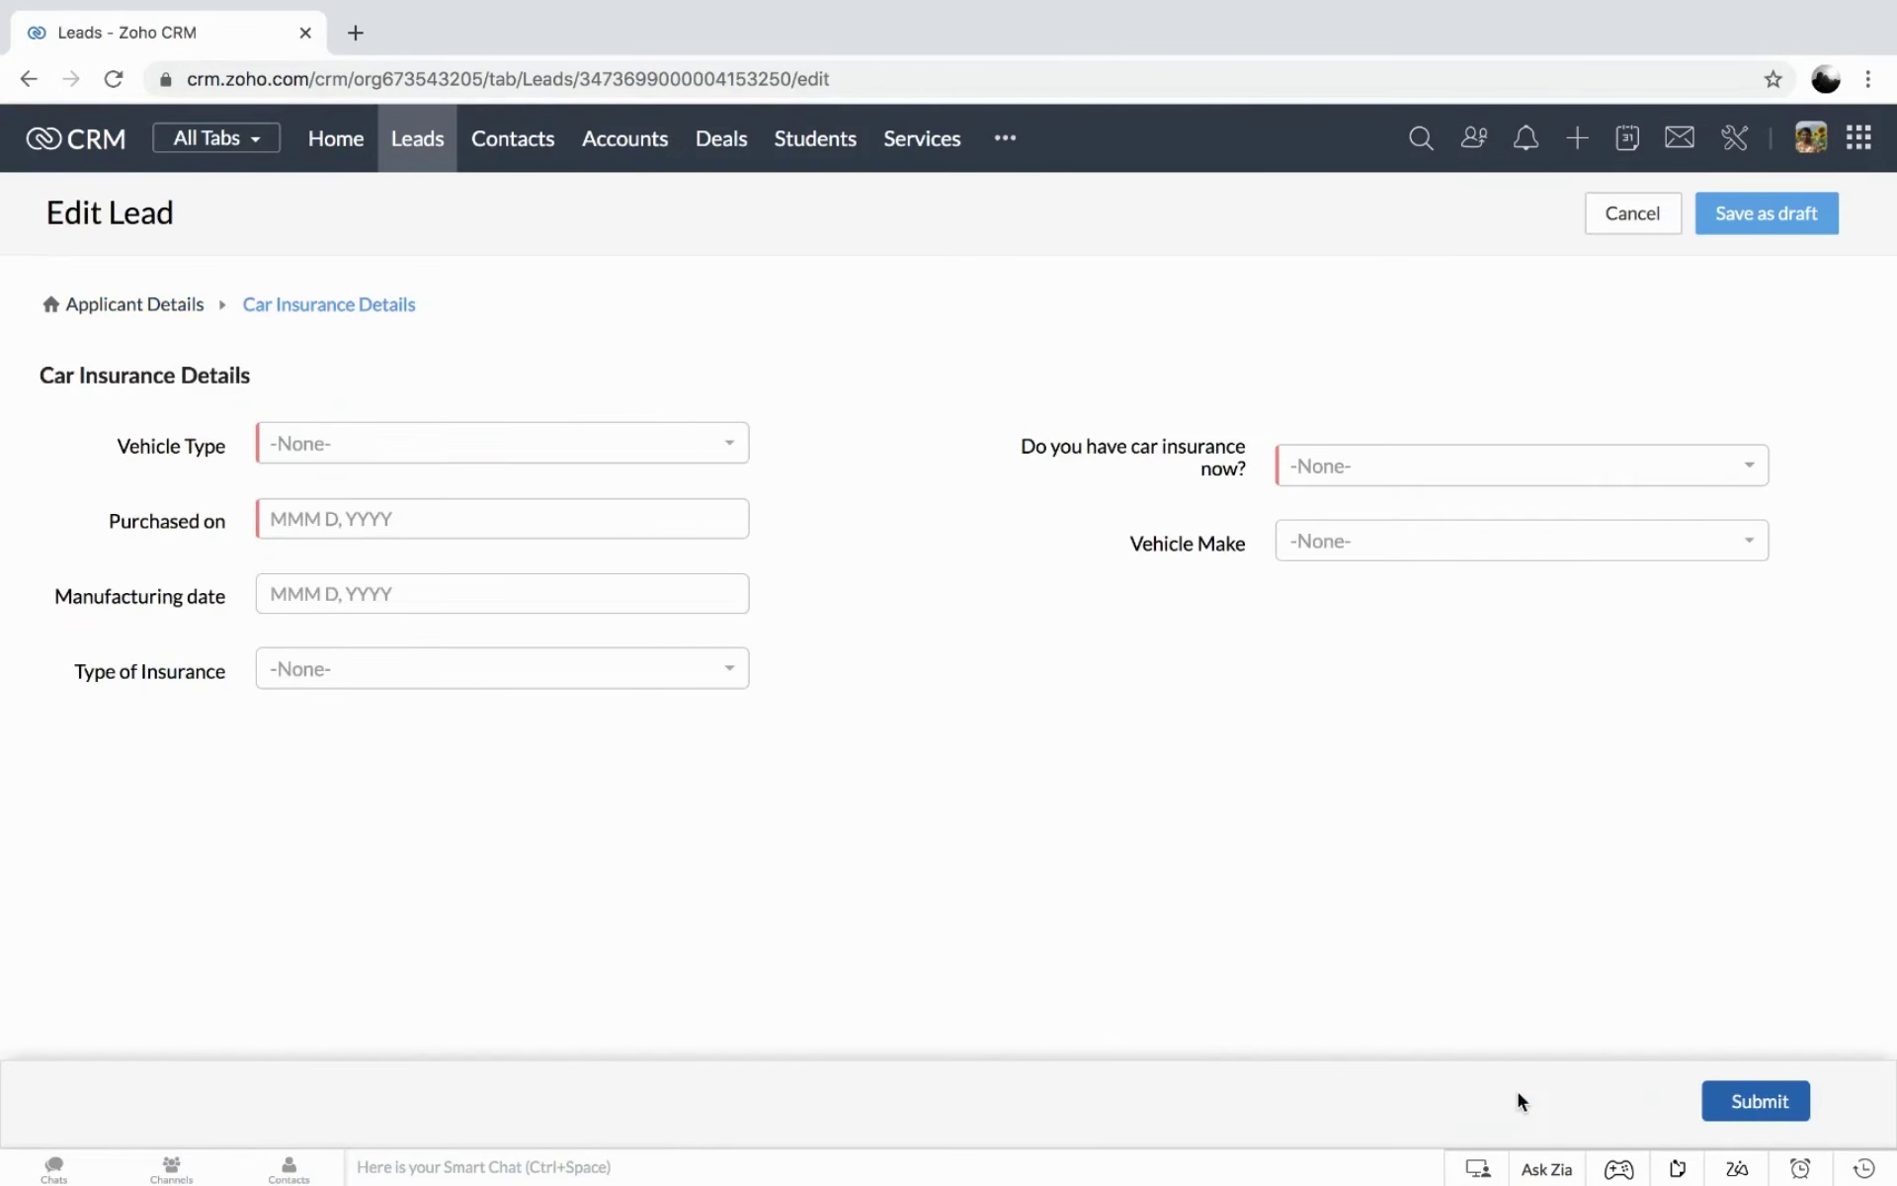
# Set vehicle type Hatchback, no current car insurance, and purchase date Sep 1, 2020.
pyautogui.click(373, 442)
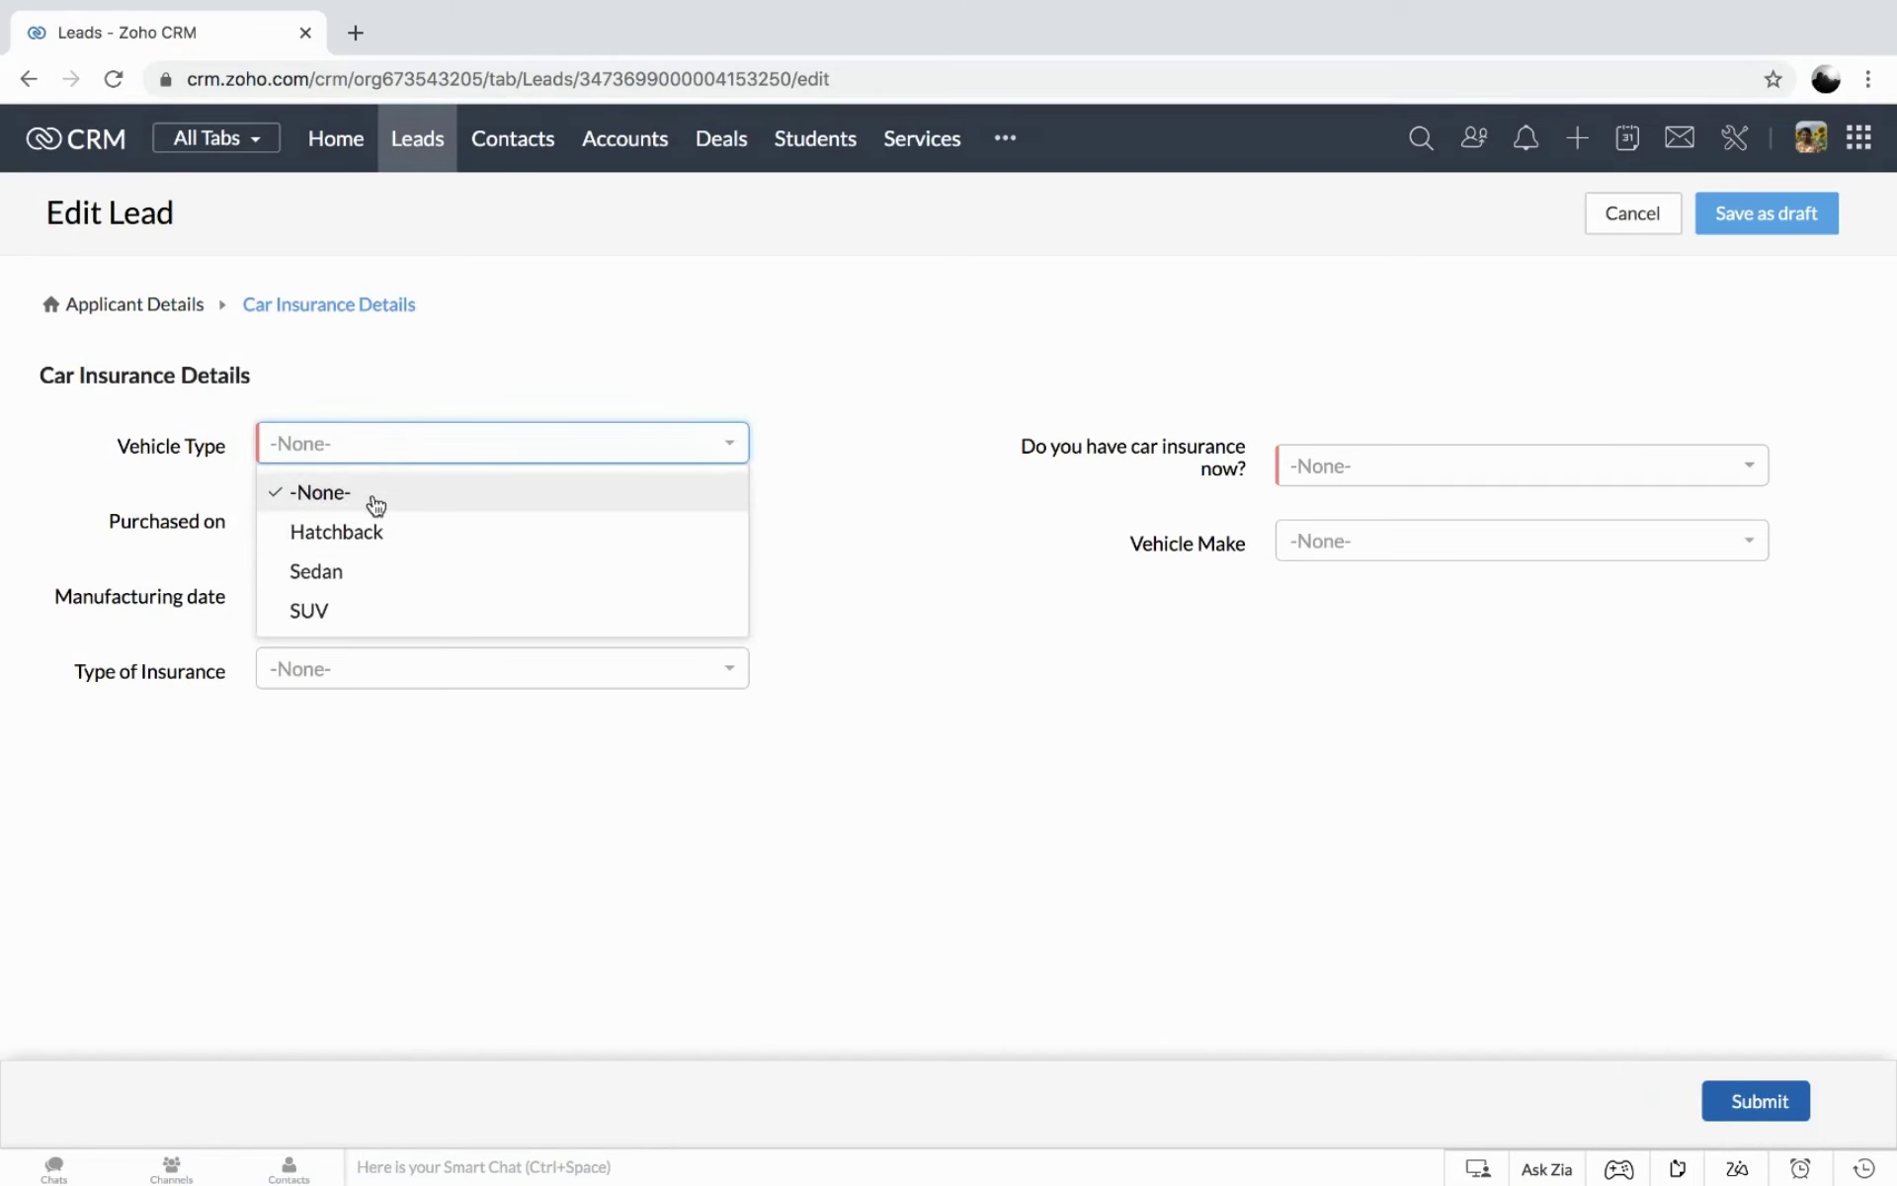
pyautogui.click(452, 540)
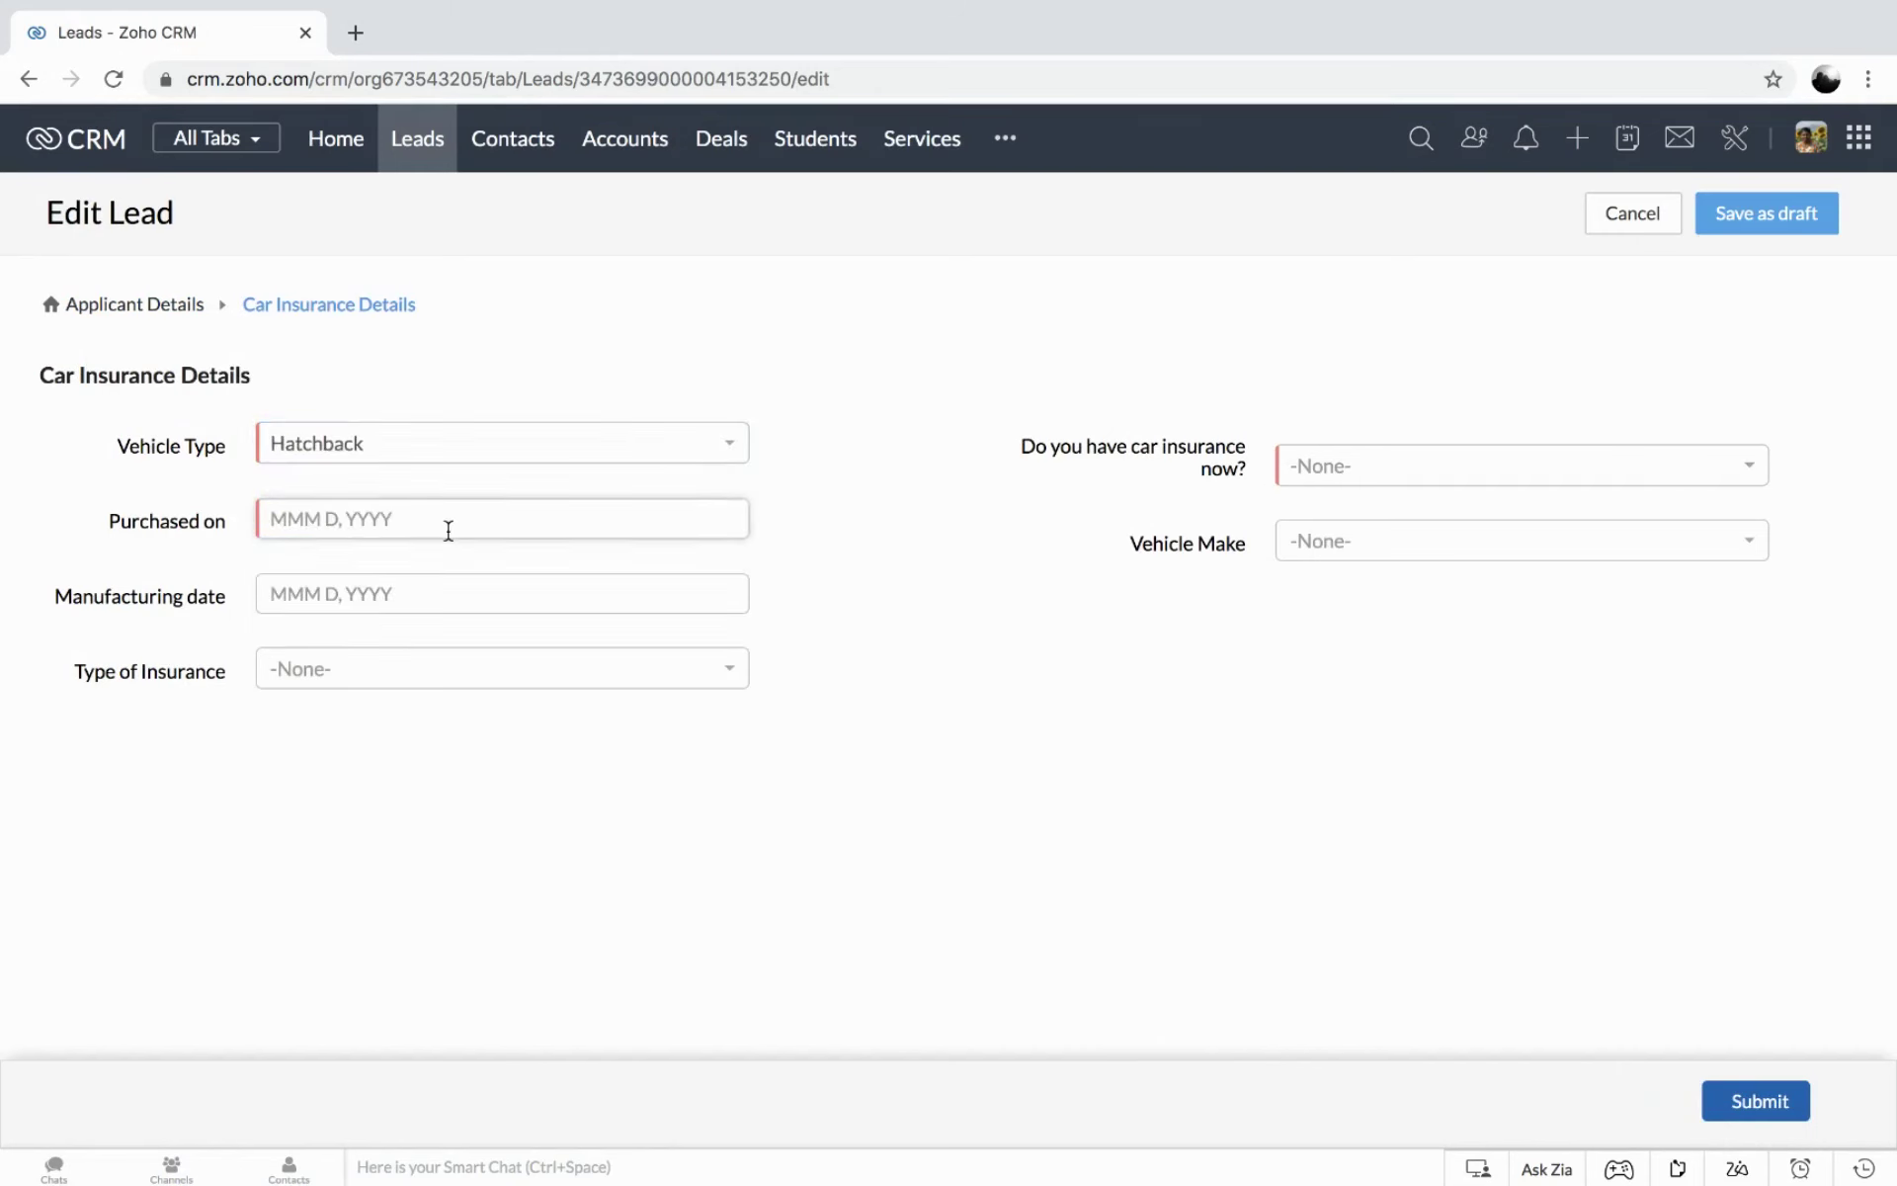
pyautogui.click(1341, 476)
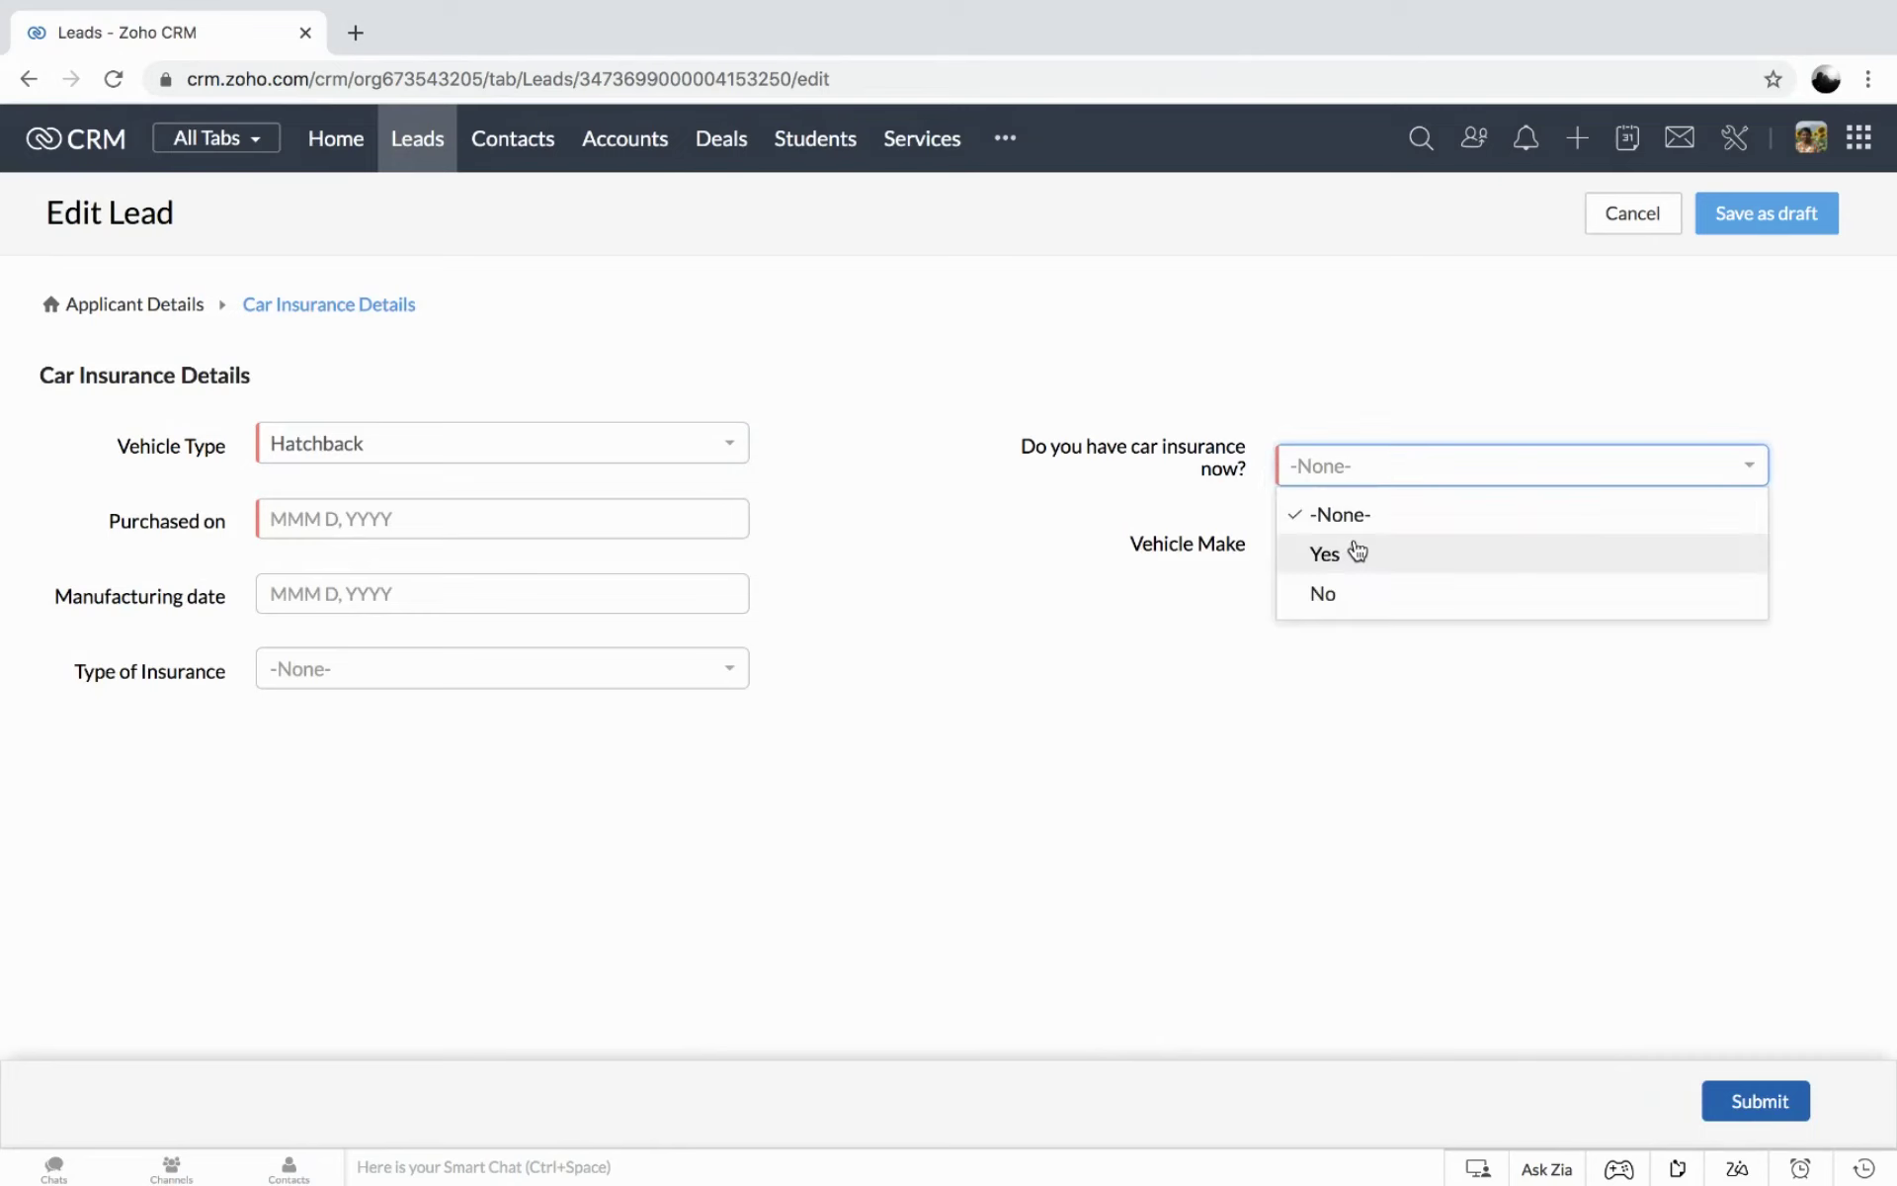
pyautogui.click(1347, 605)
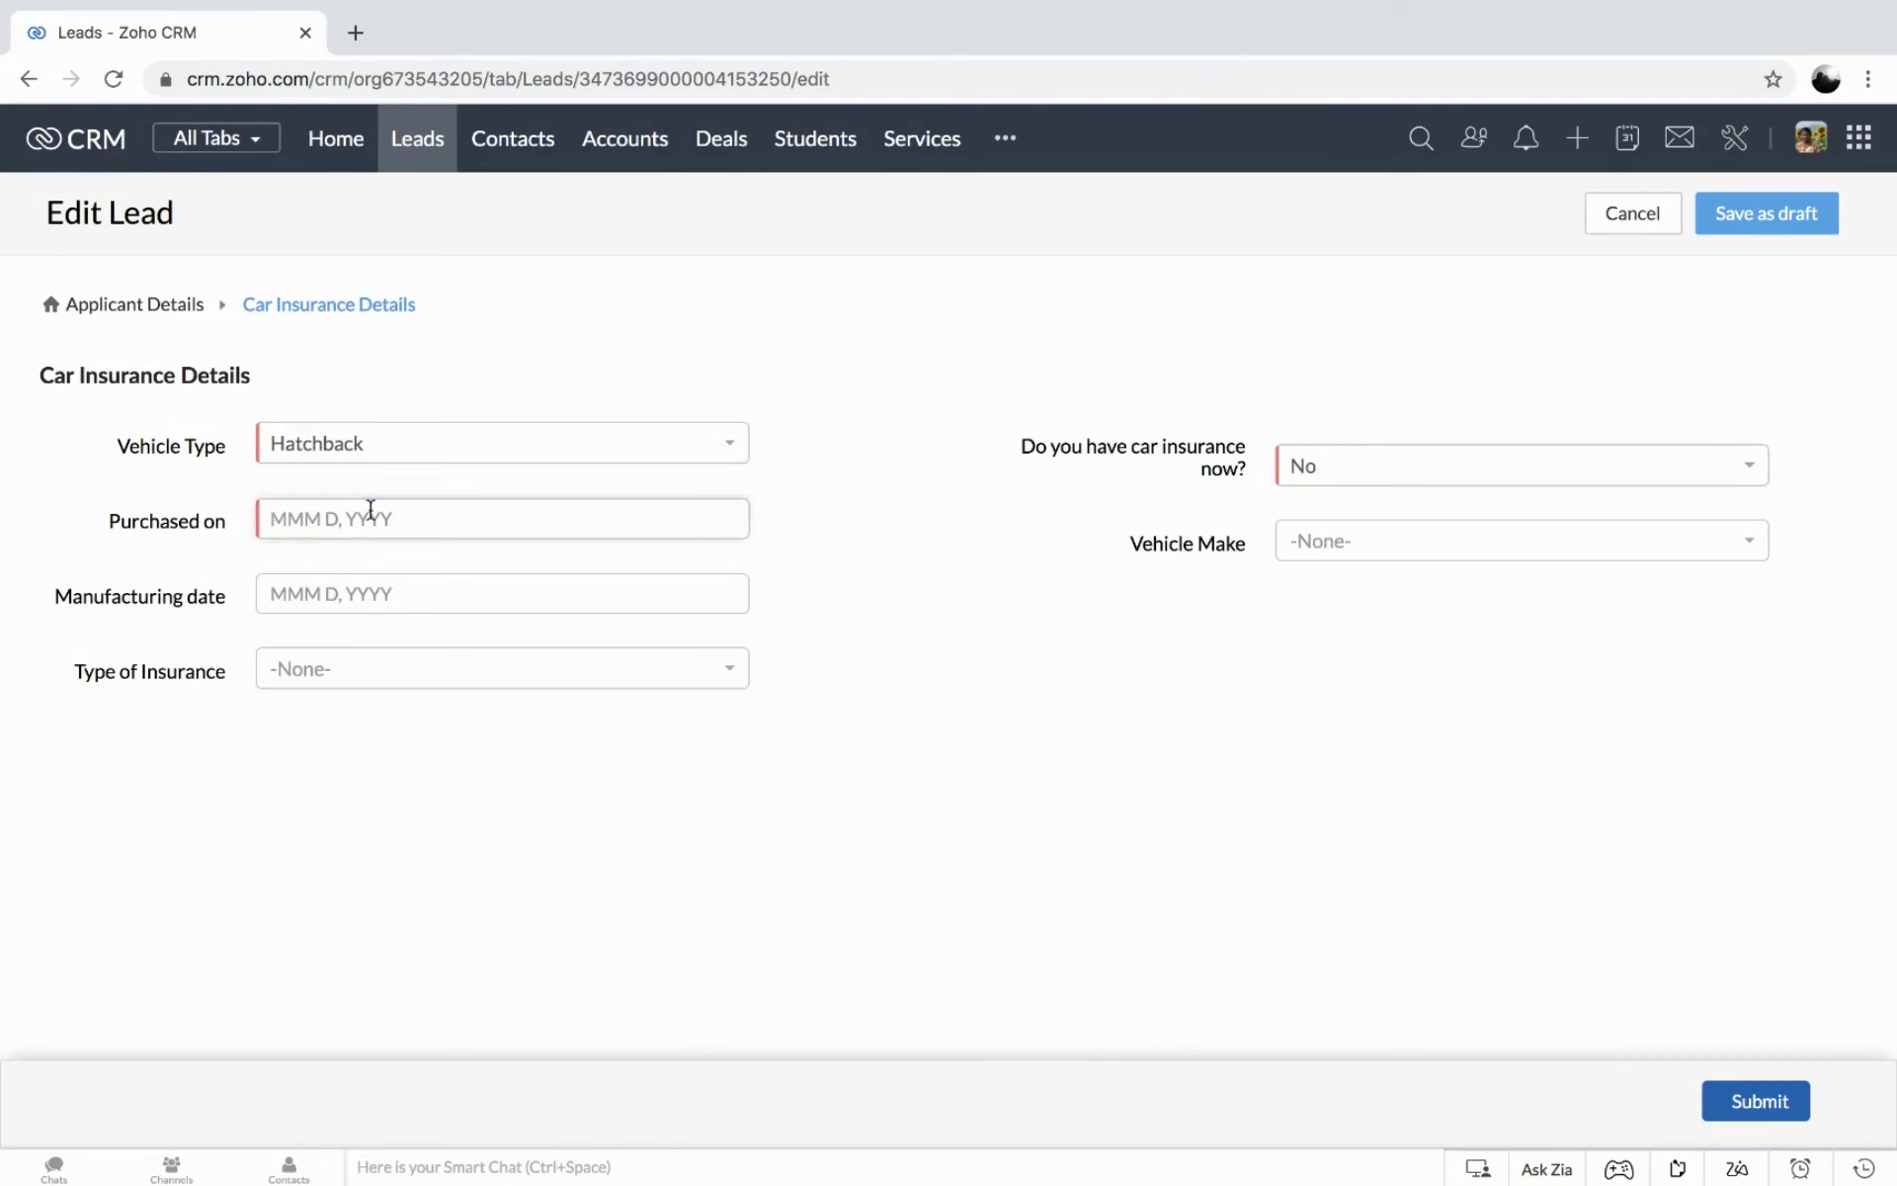
pyautogui.click(367, 516)
pyautogui.click(376, 684)
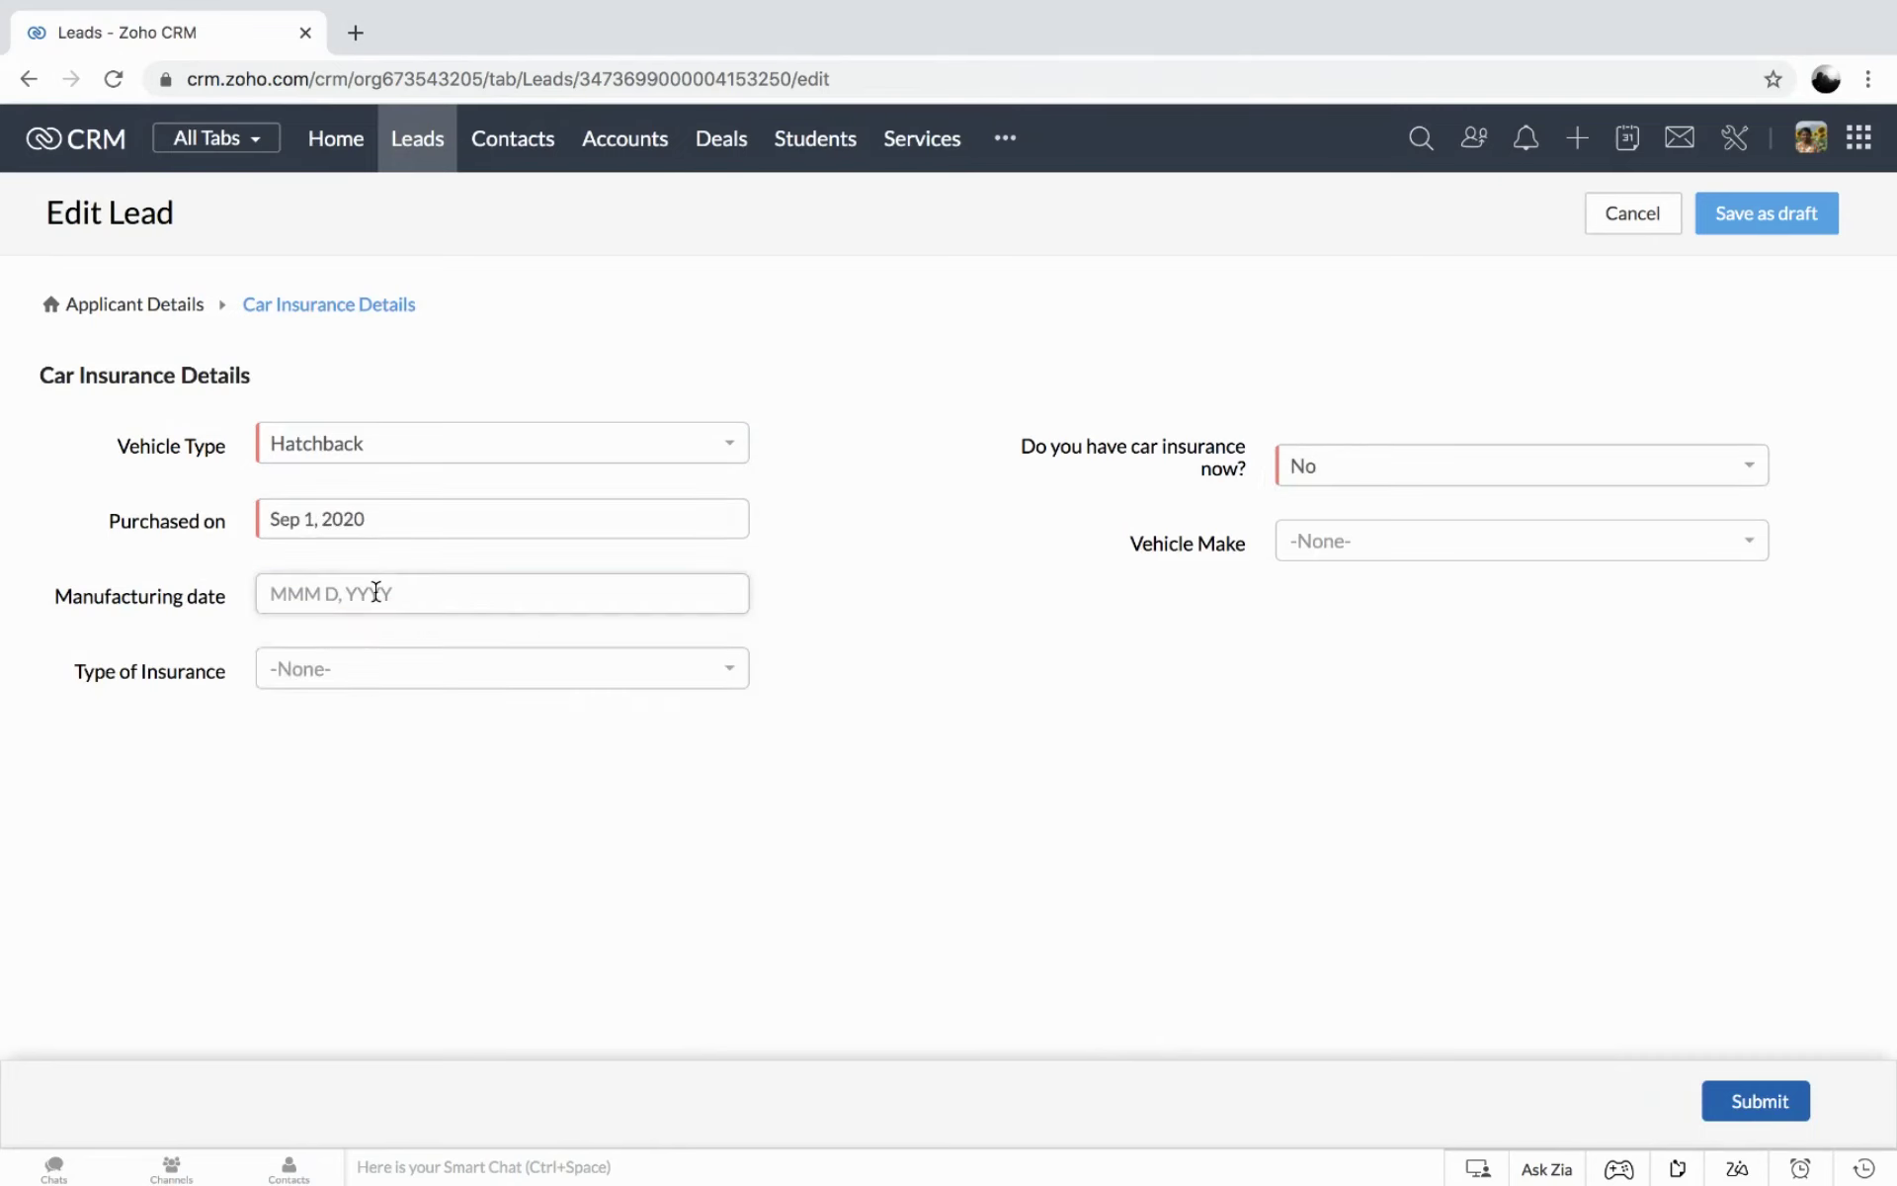
# Set Full coverage insurance, manufacturing date Aug 1, 2020, and vehicle make Tesla.
pyautogui.click(432, 589)
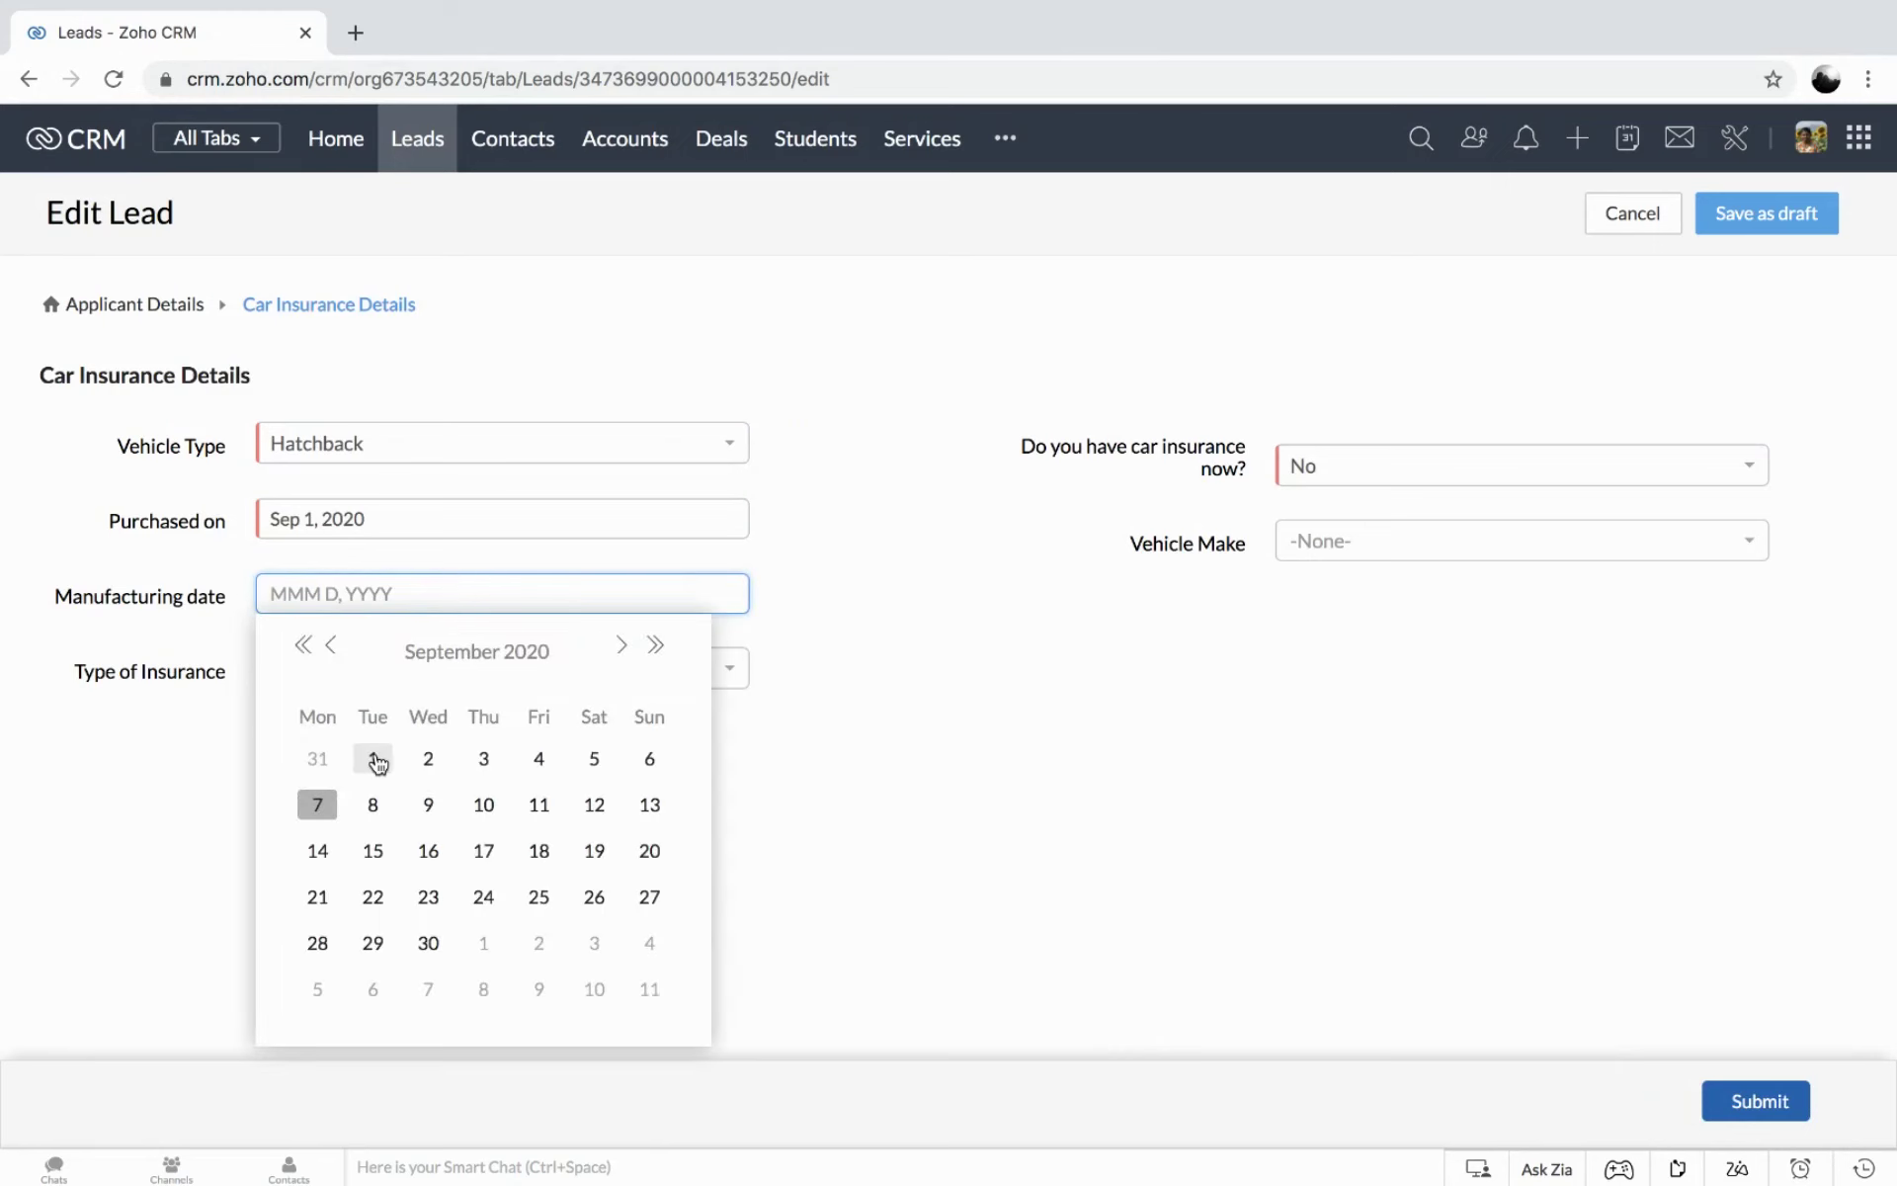
pyautogui.click(375, 759)
pyautogui.click(437, 668)
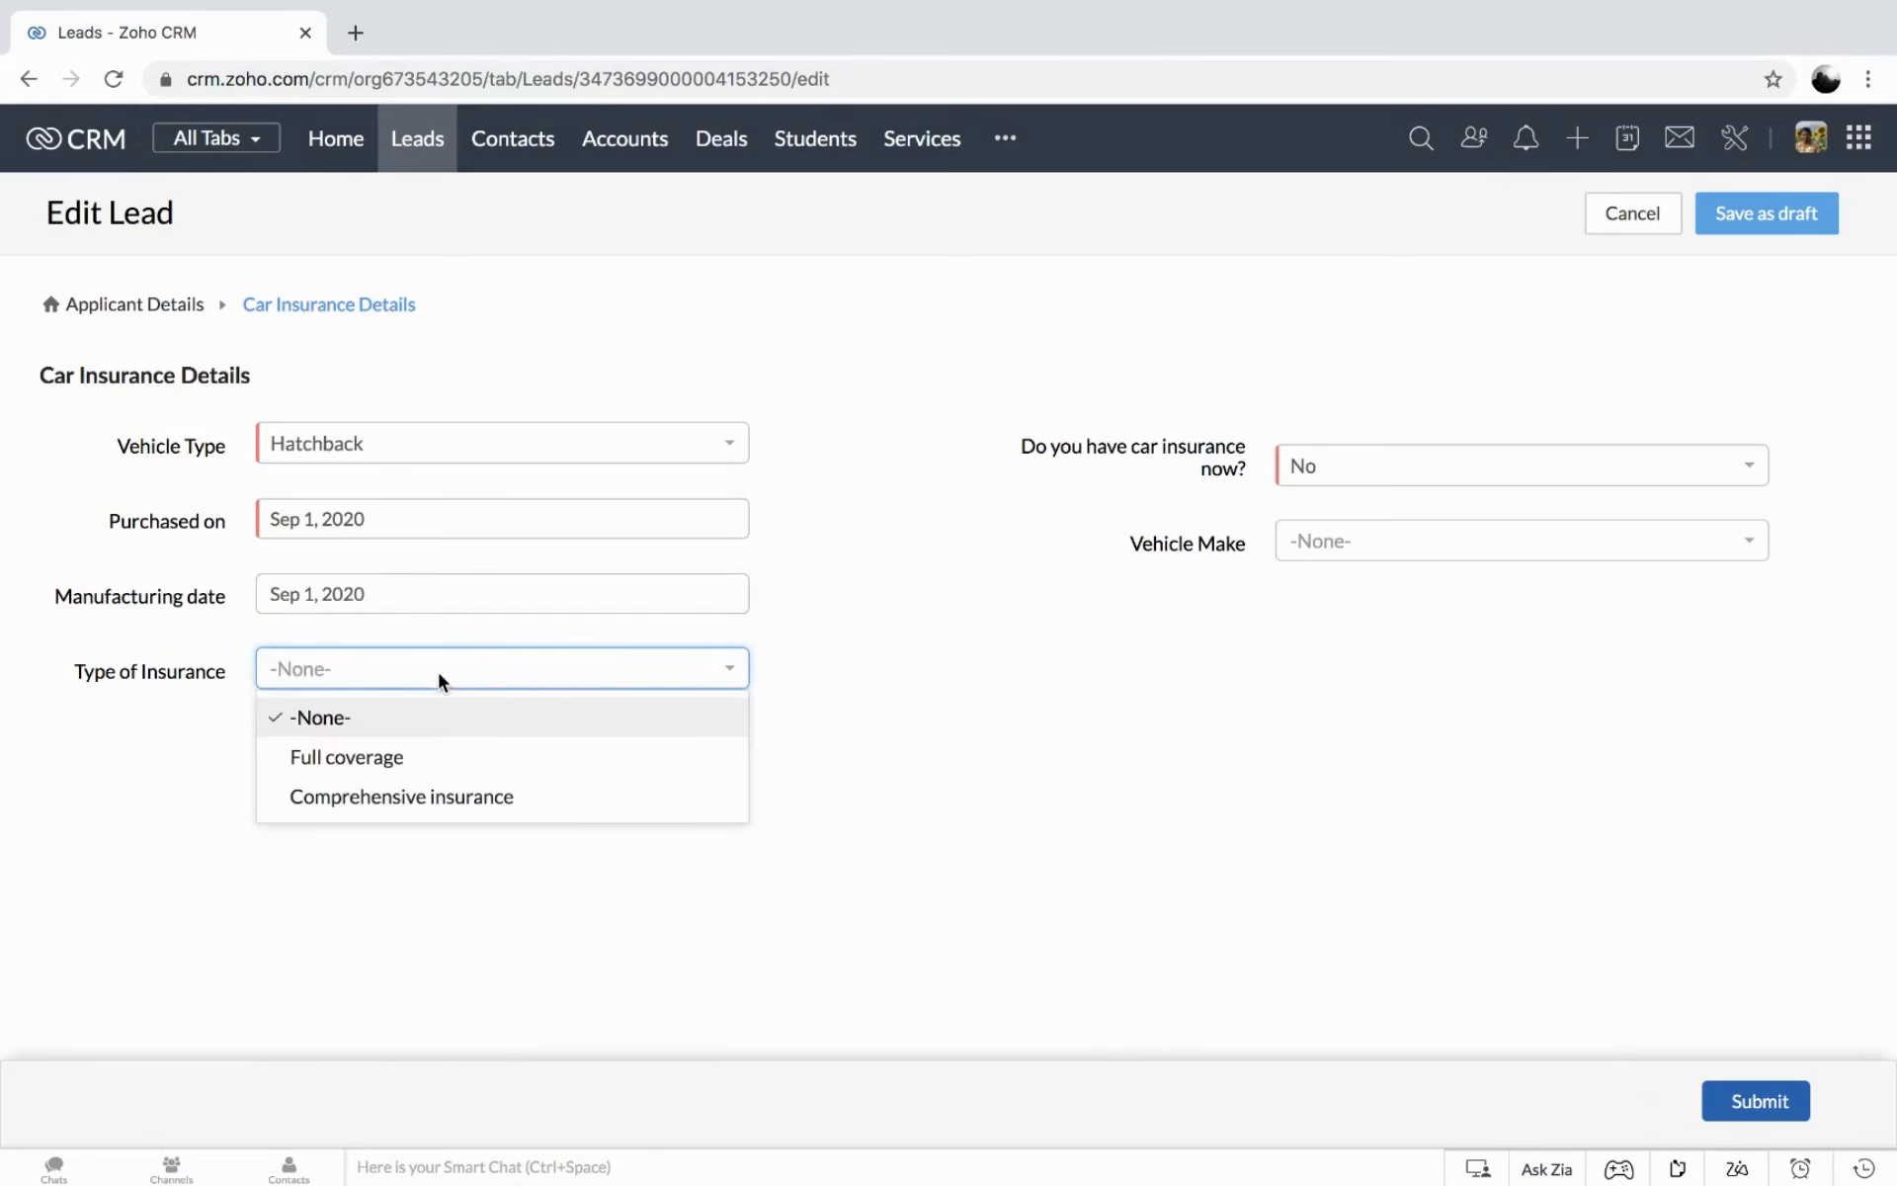
pyautogui.click(427, 757)
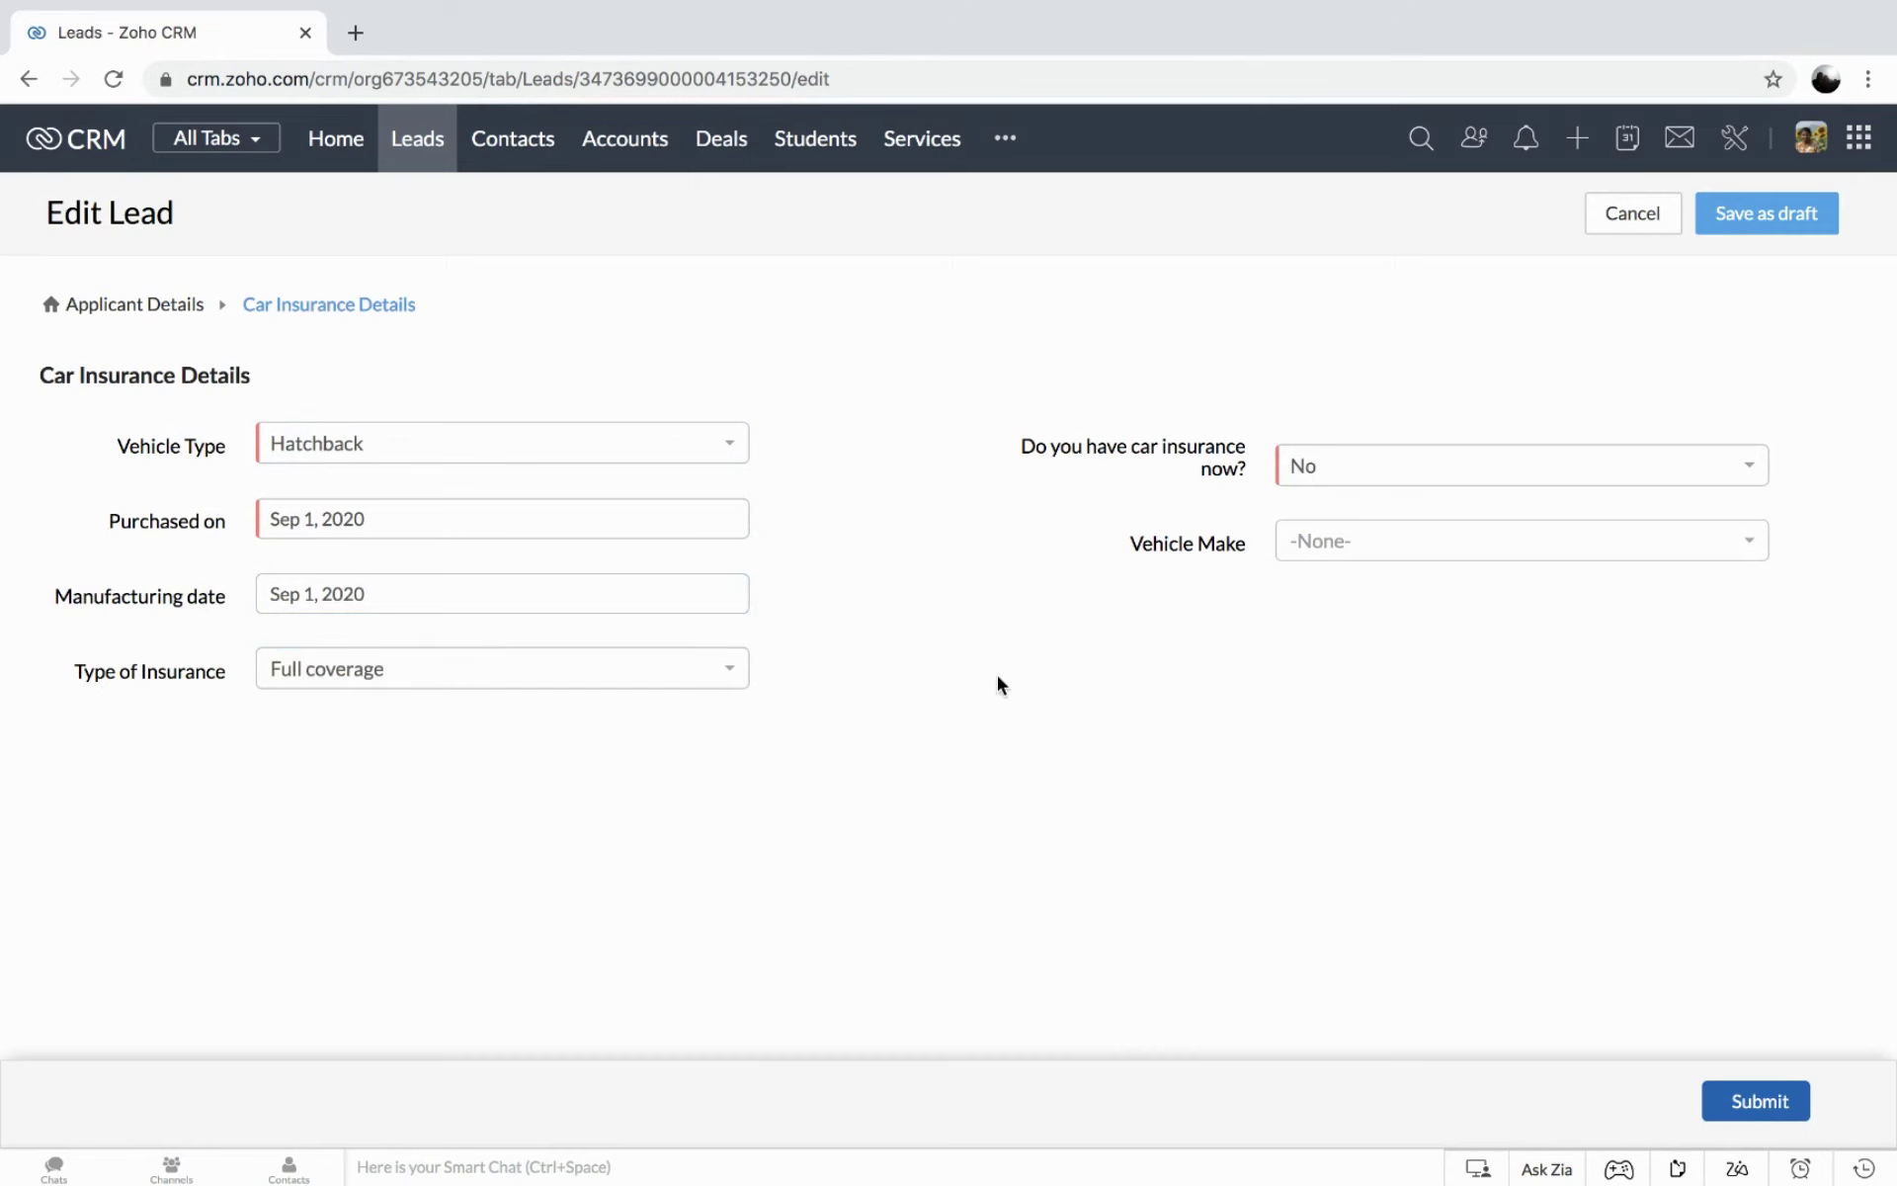
pyautogui.click(502, 595)
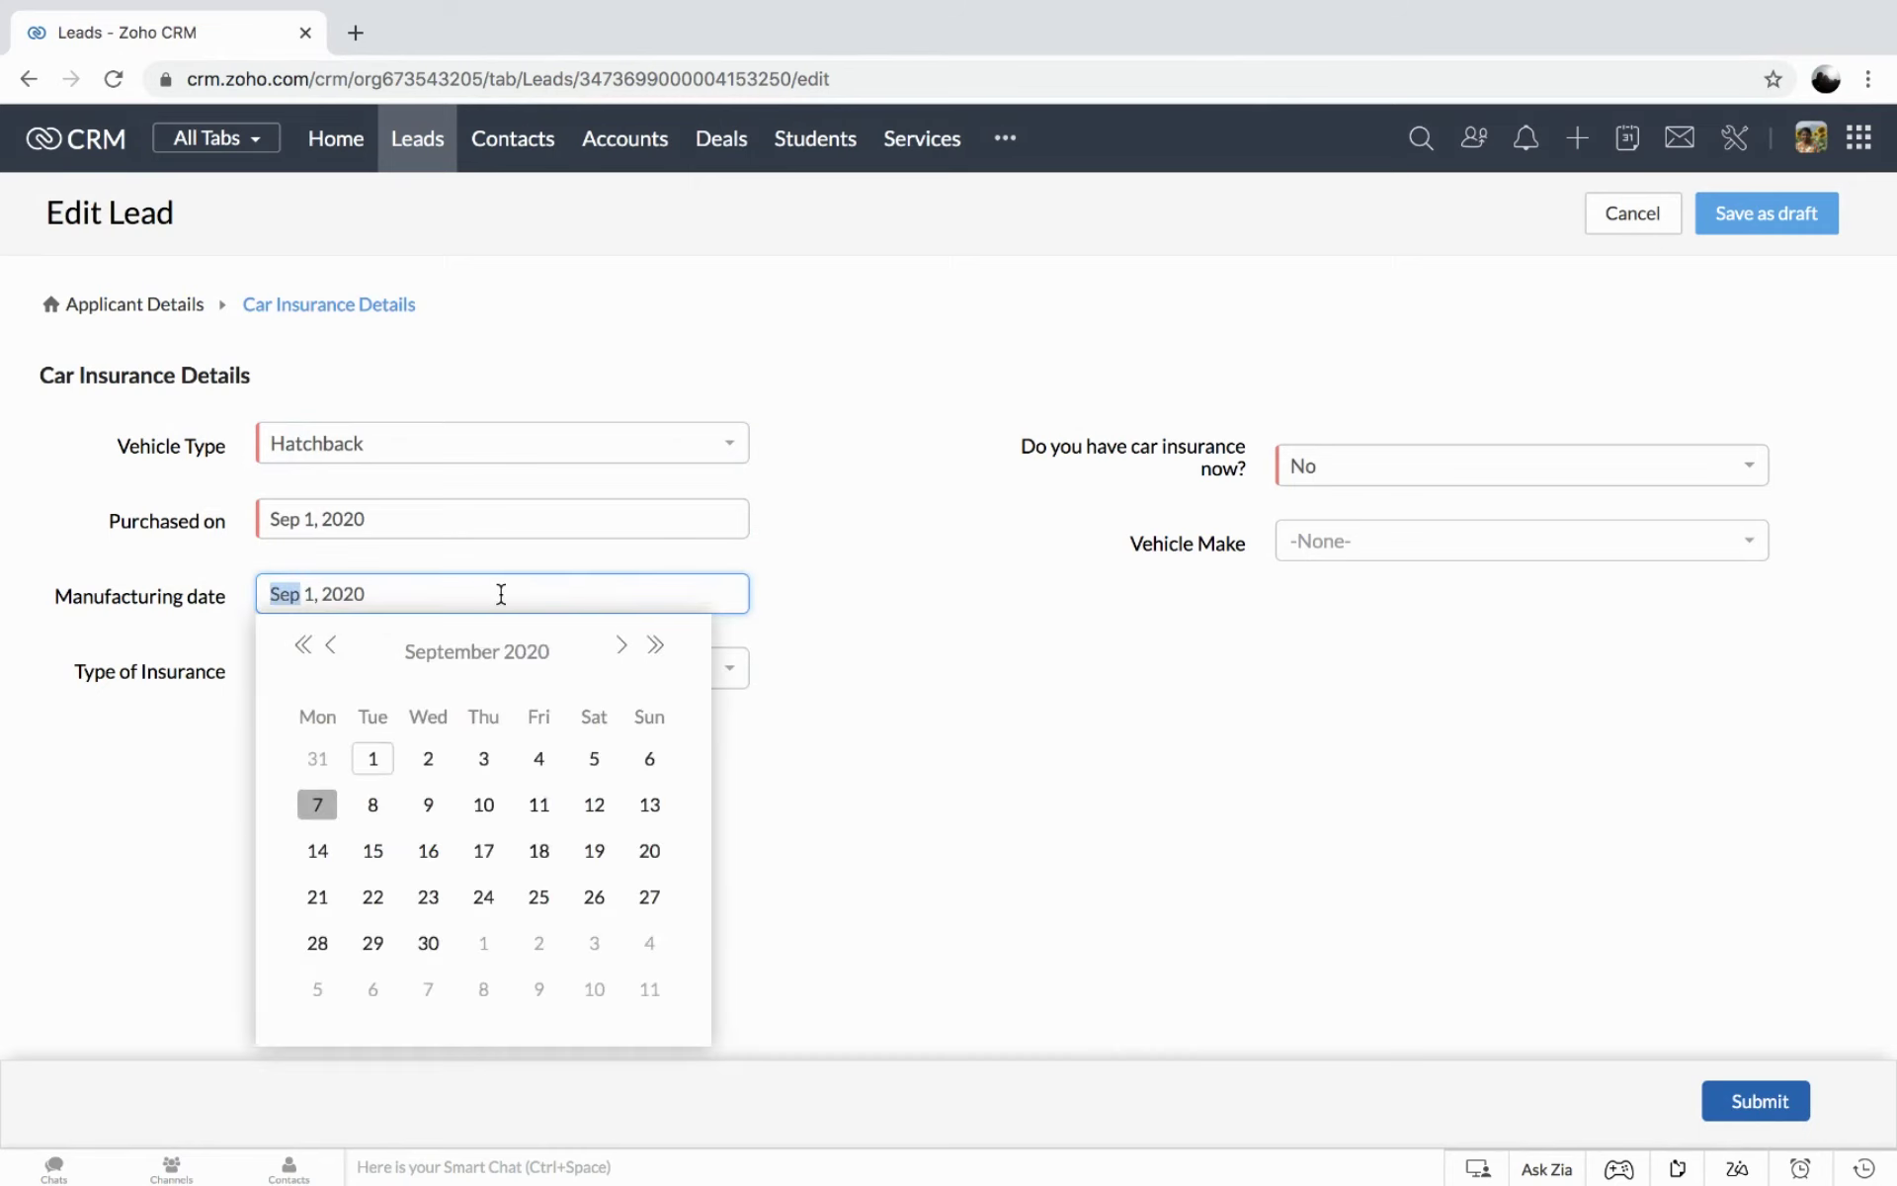
pyautogui.click(330, 650)
pyautogui.click(594, 759)
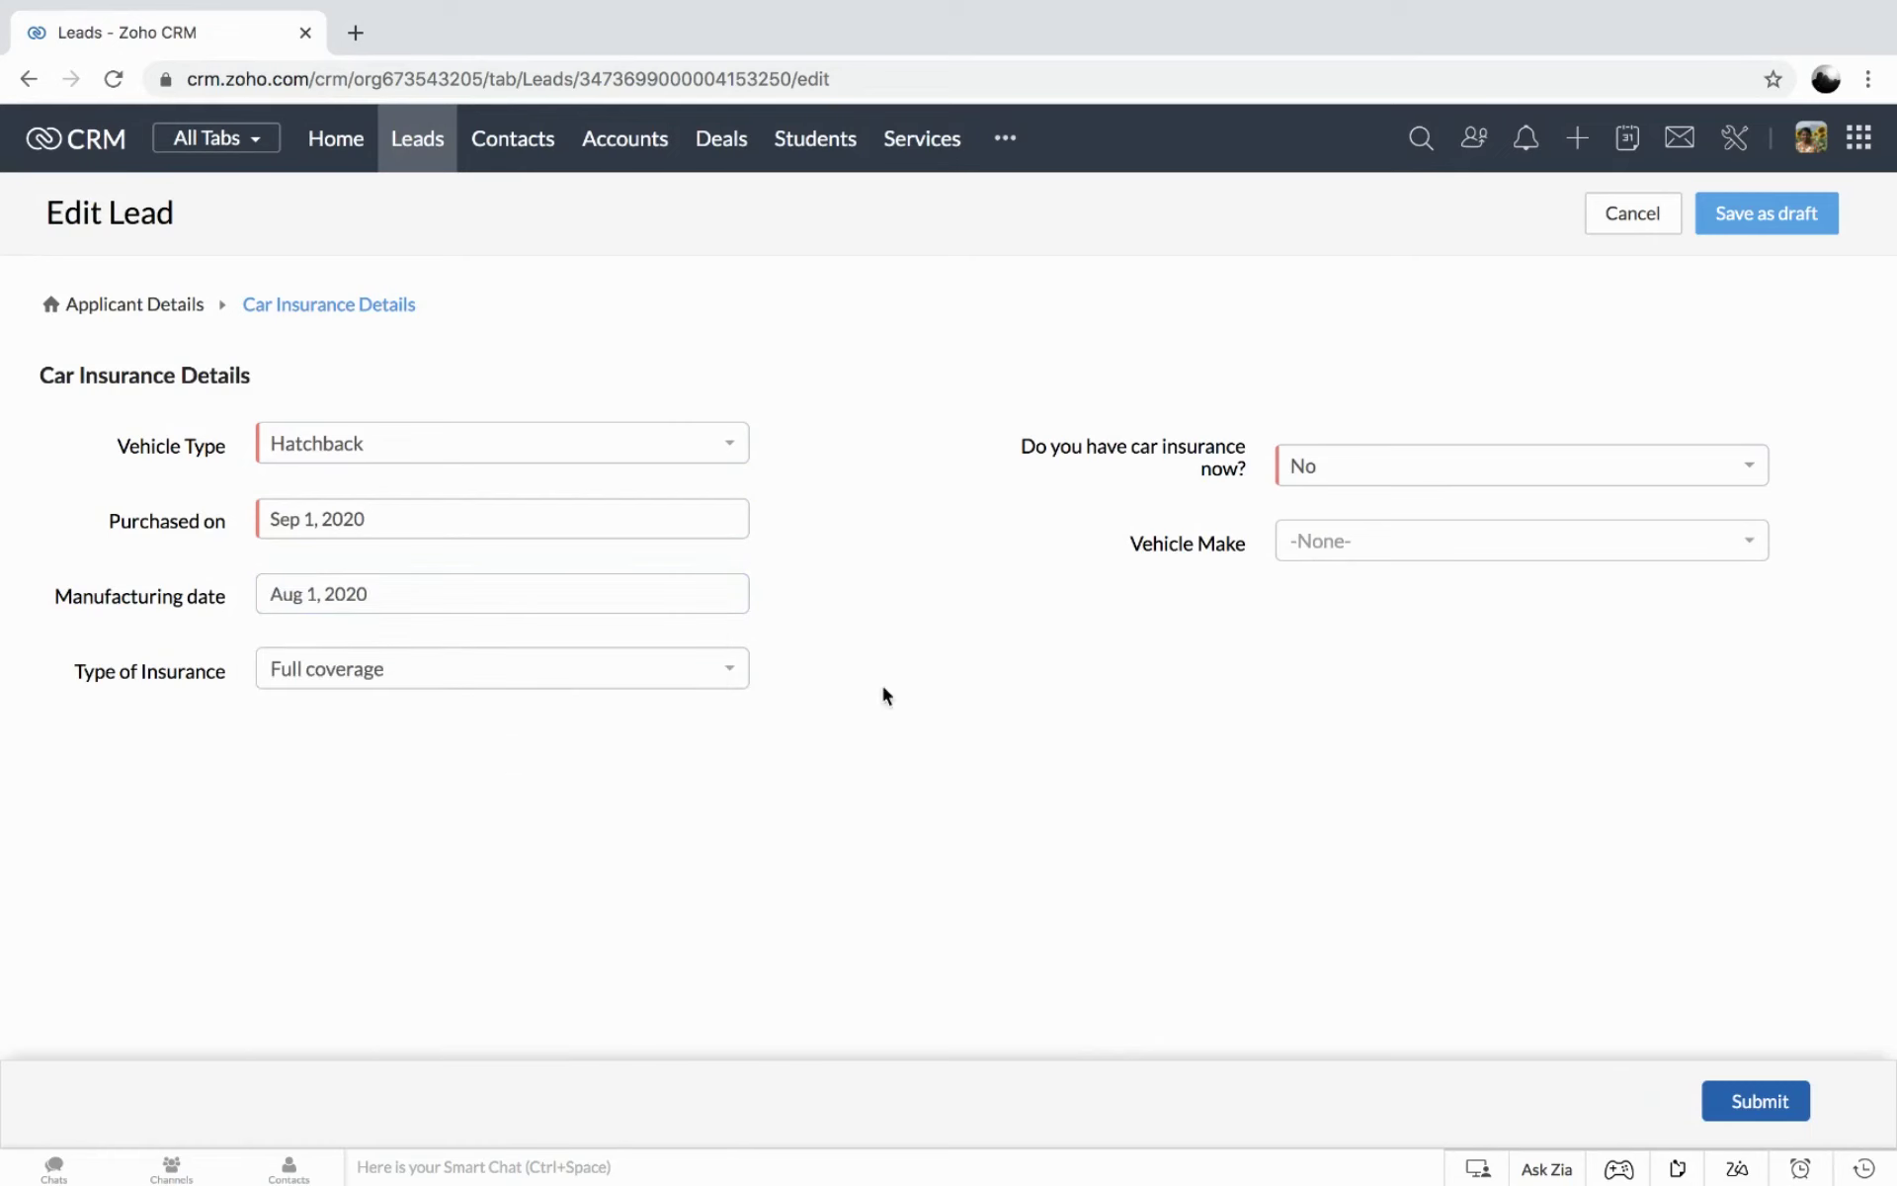
pyautogui.click(1359, 539)
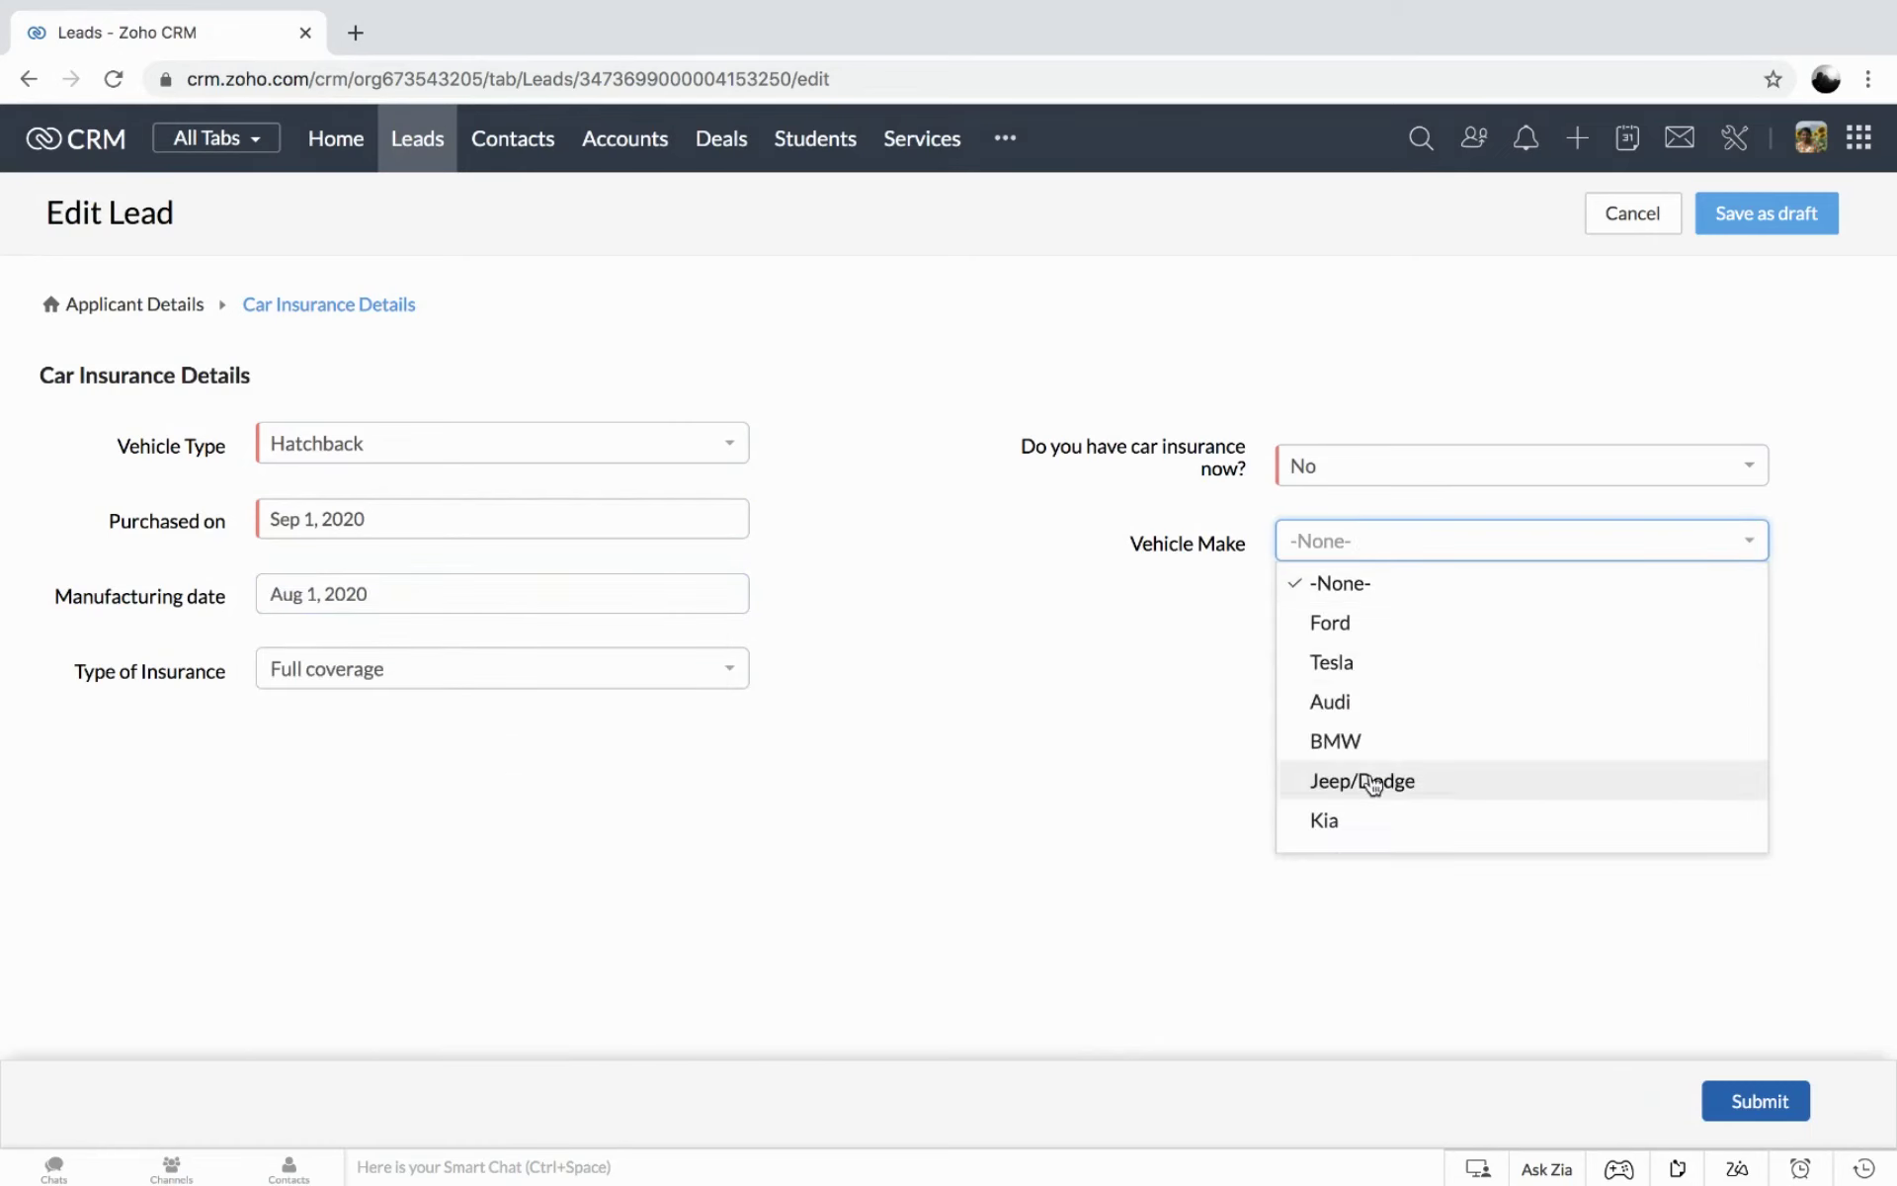
pyautogui.click(1403, 660)
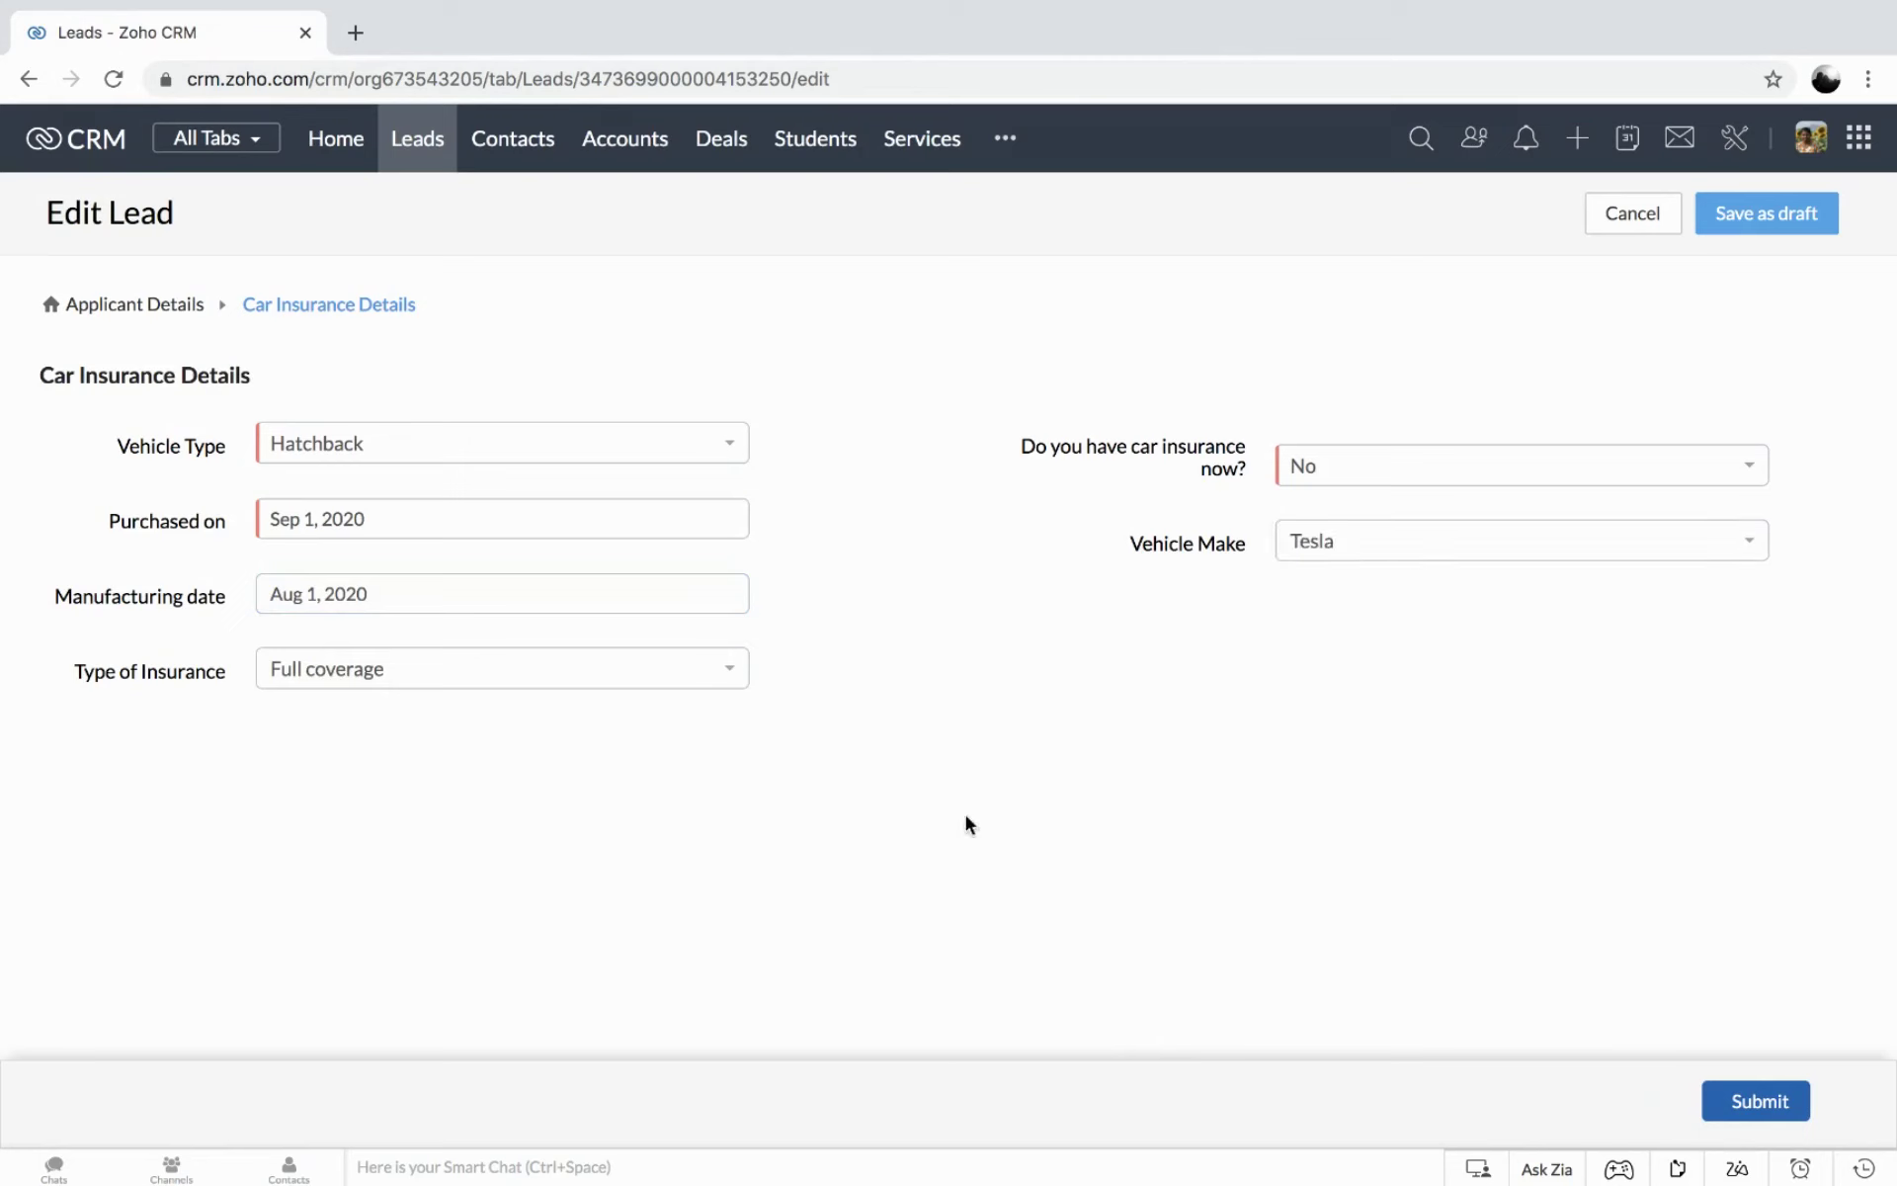
# Submit the lead, review its detail page, and return to the drafts list.
pyautogui.click(1757, 1098)
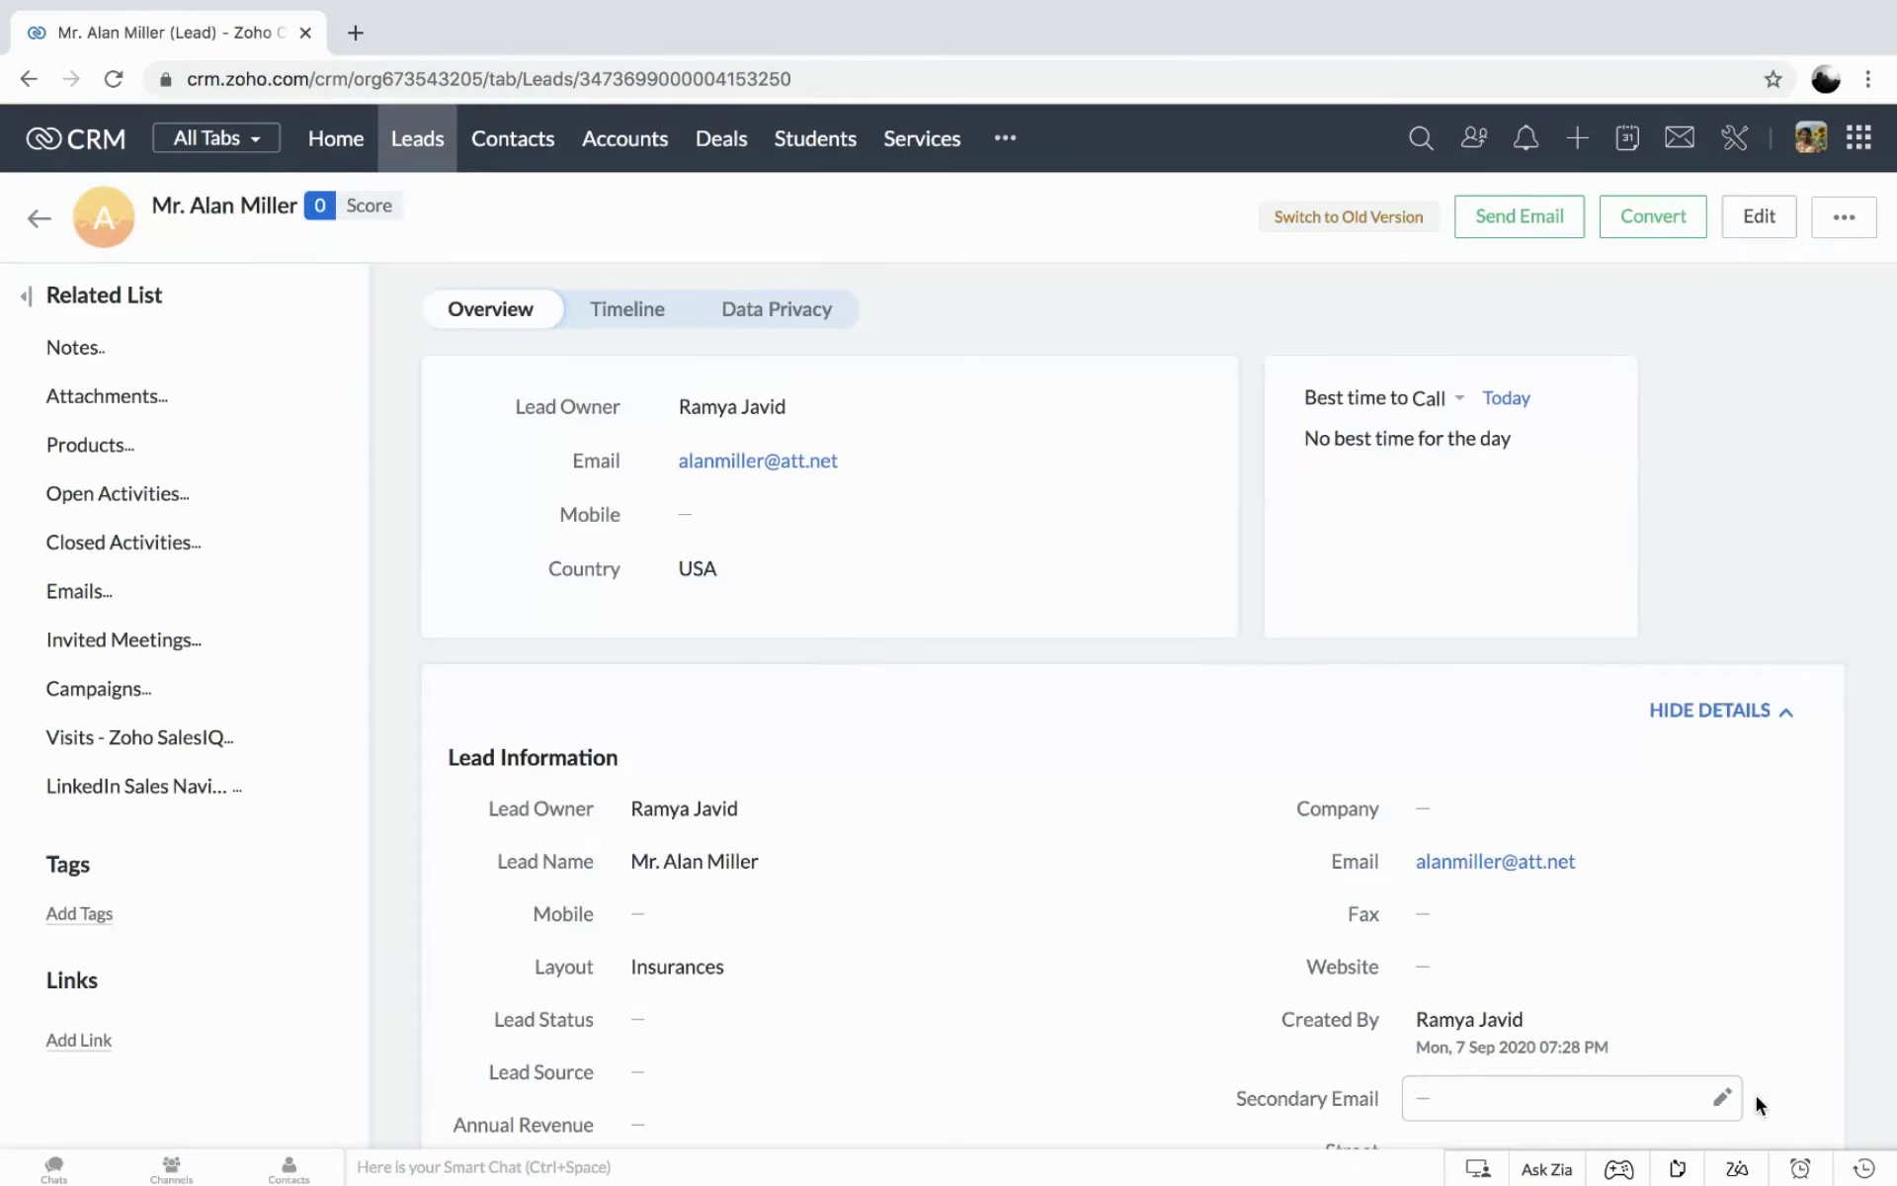
pyautogui.scroll(-10, 1457, 940)
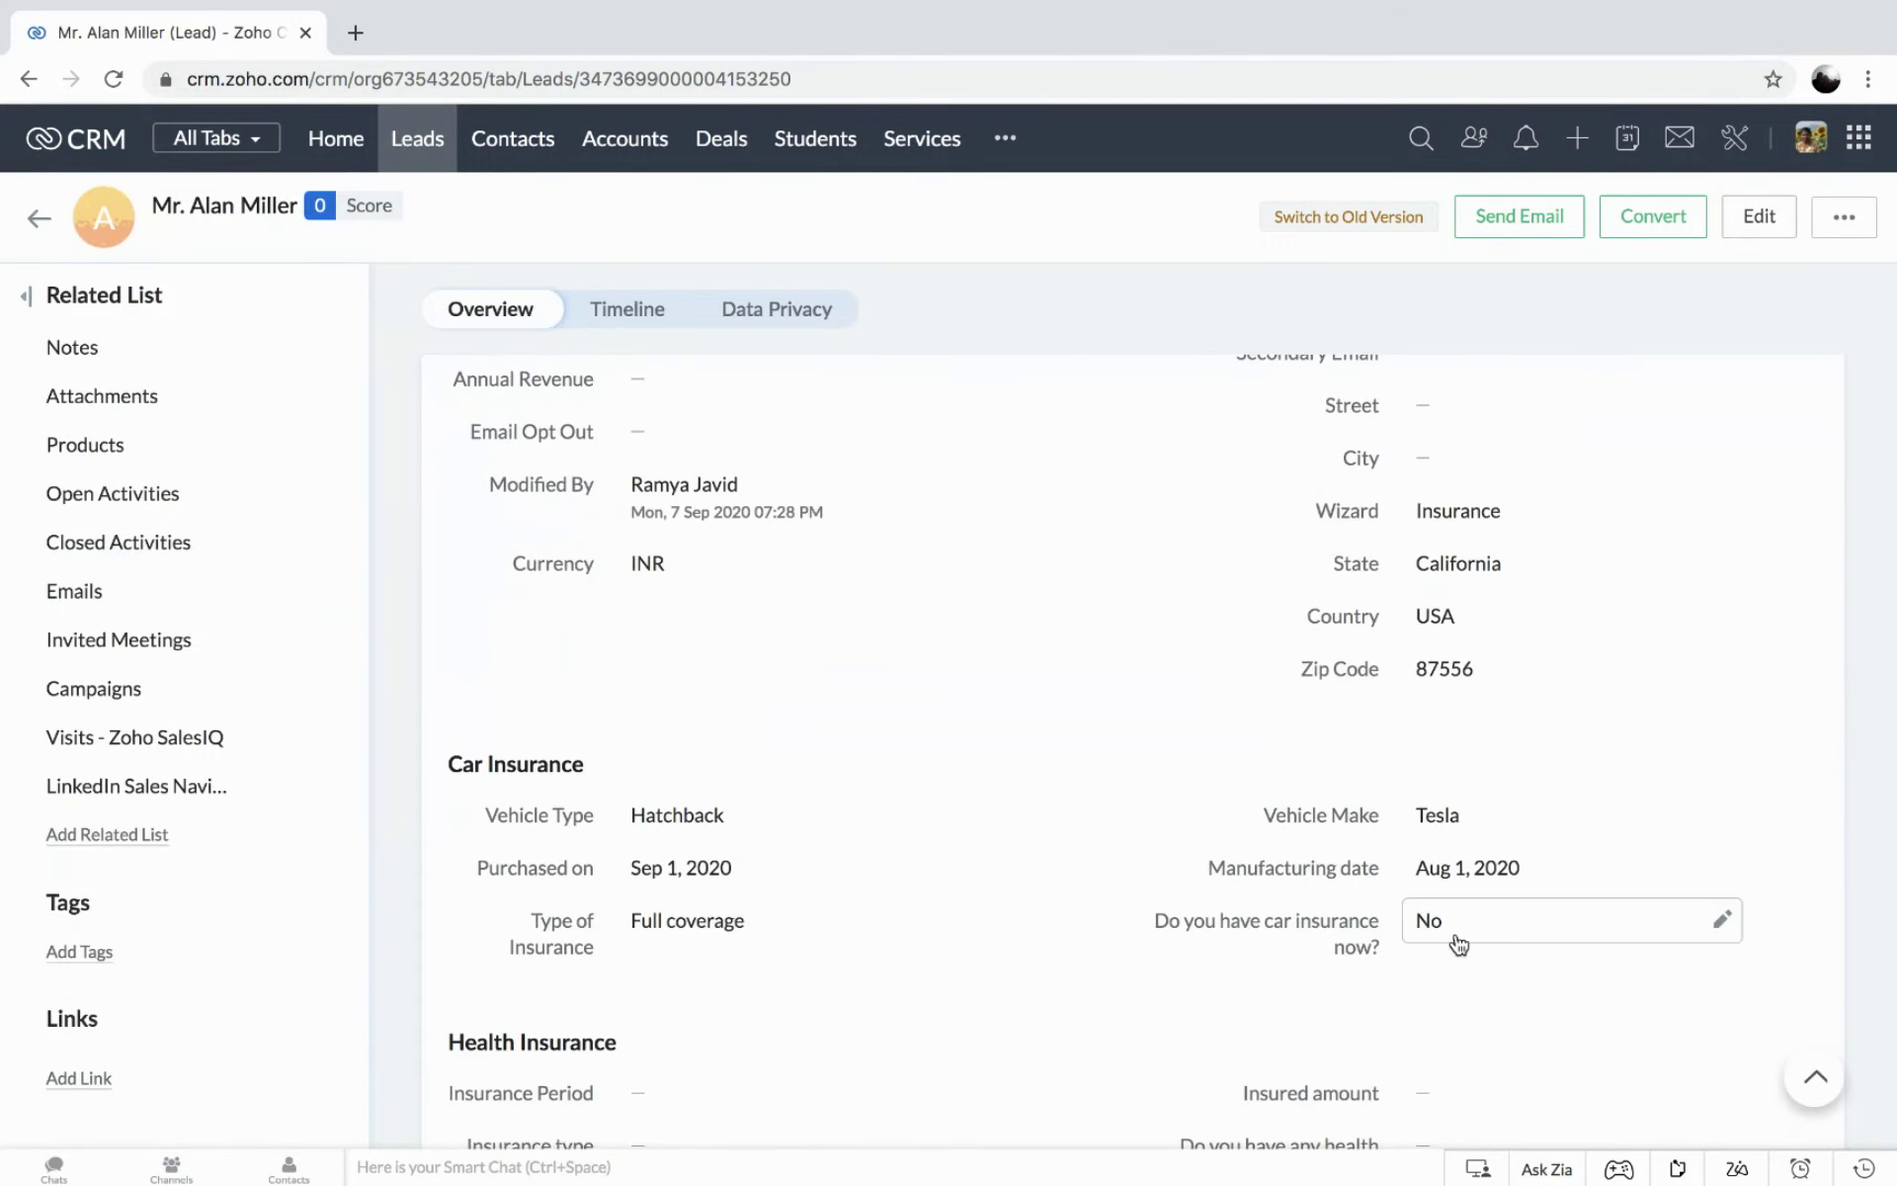
pyautogui.scroll(10, 1458, 943)
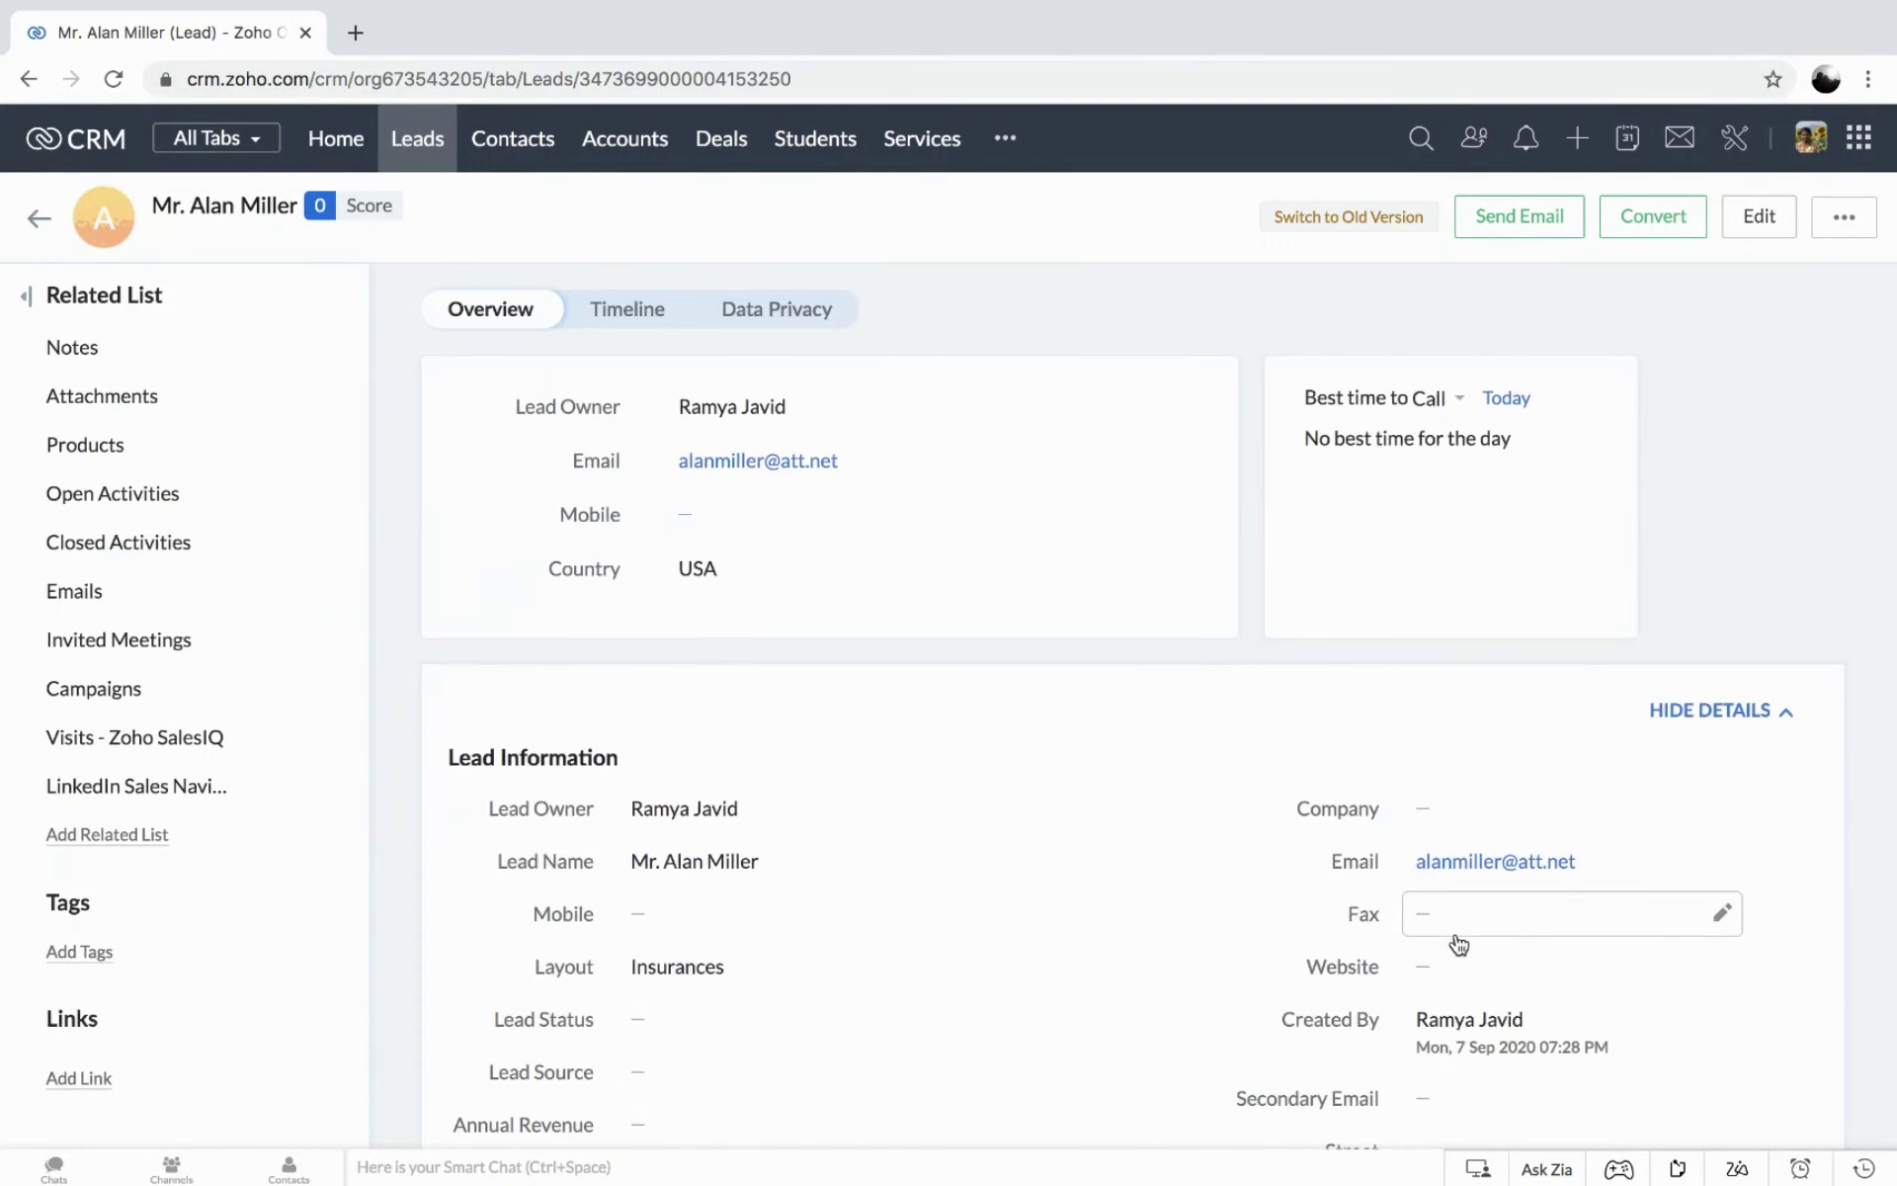
pyautogui.click(34, 221)
# Reload the All Leads list, then advance the Zoho Show presentation to the Thank You slide.
pyautogui.click(33, 223)
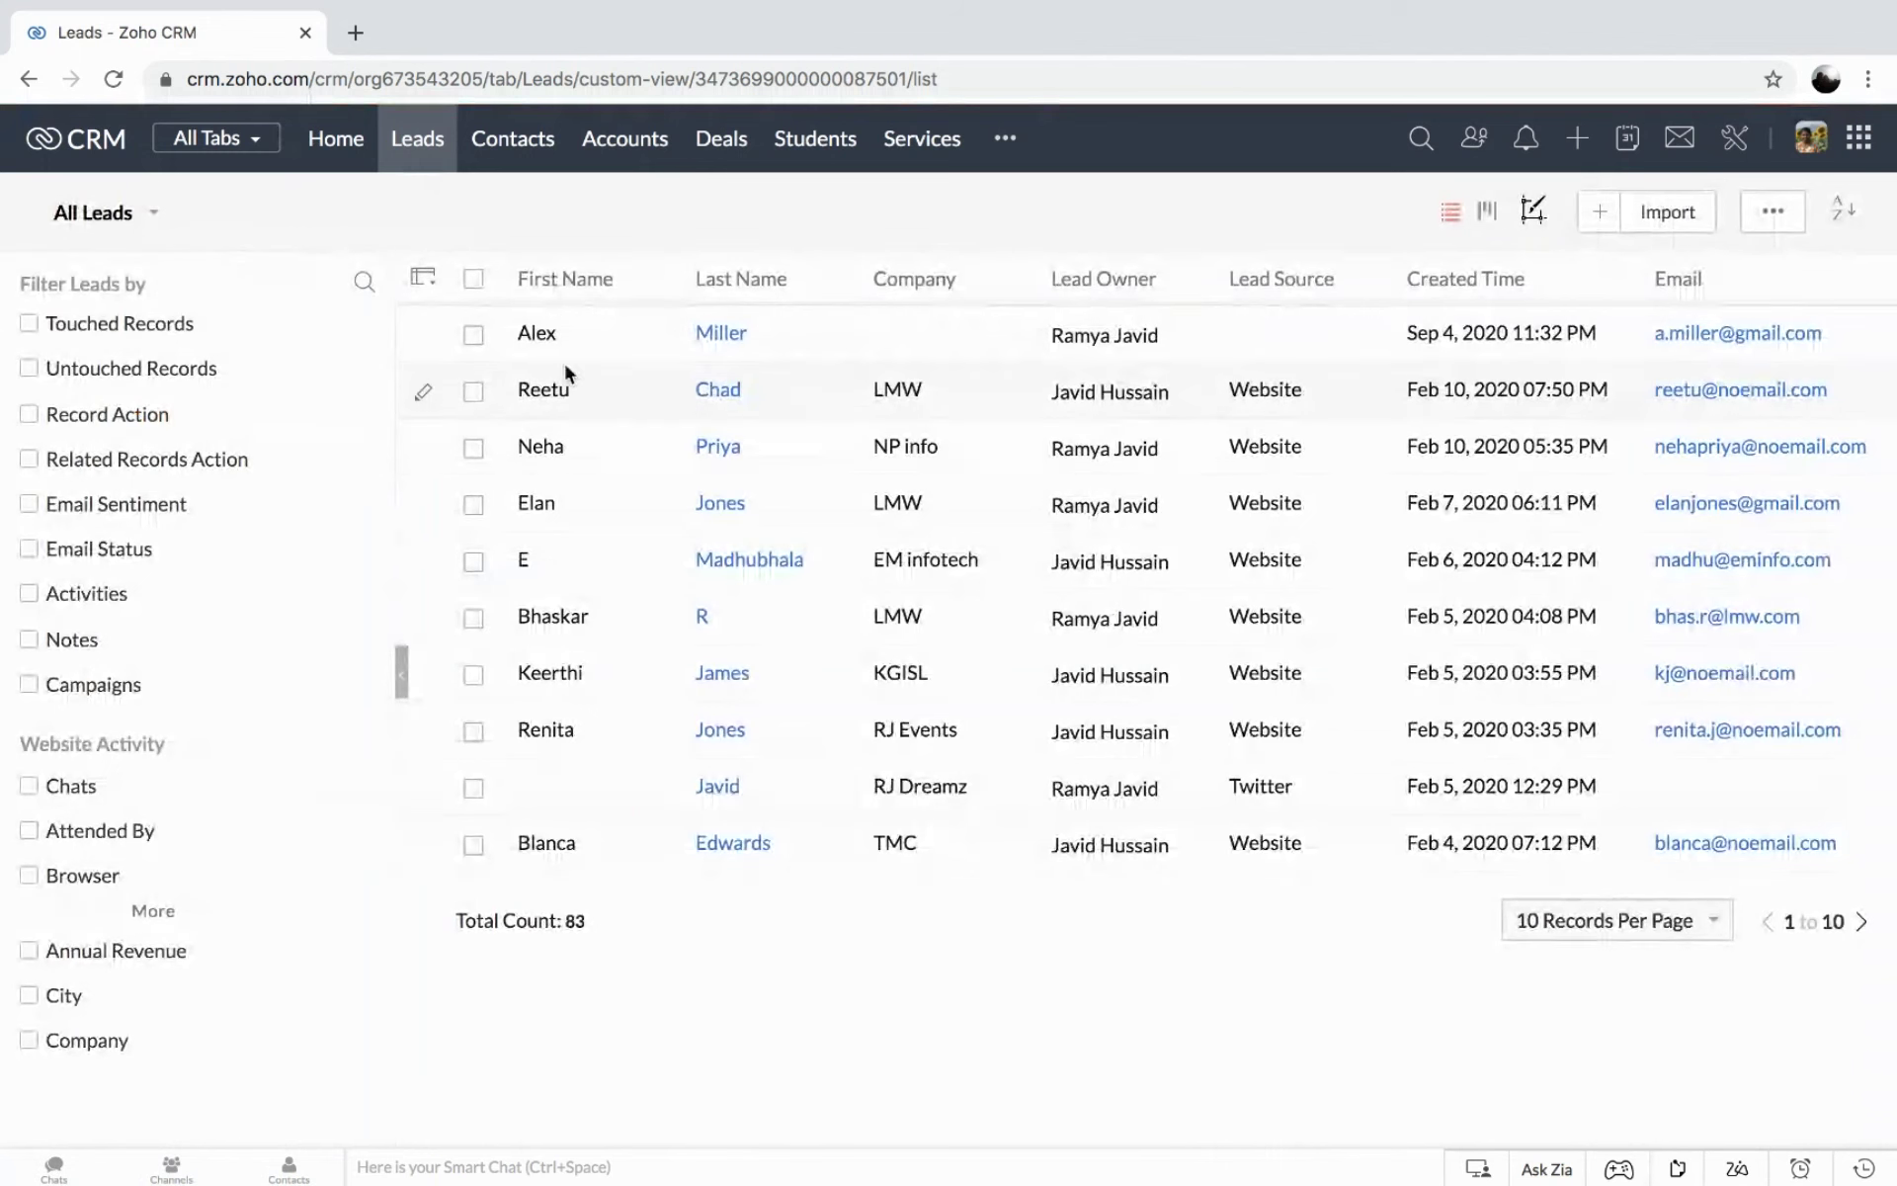
pyautogui.click(439, 147)
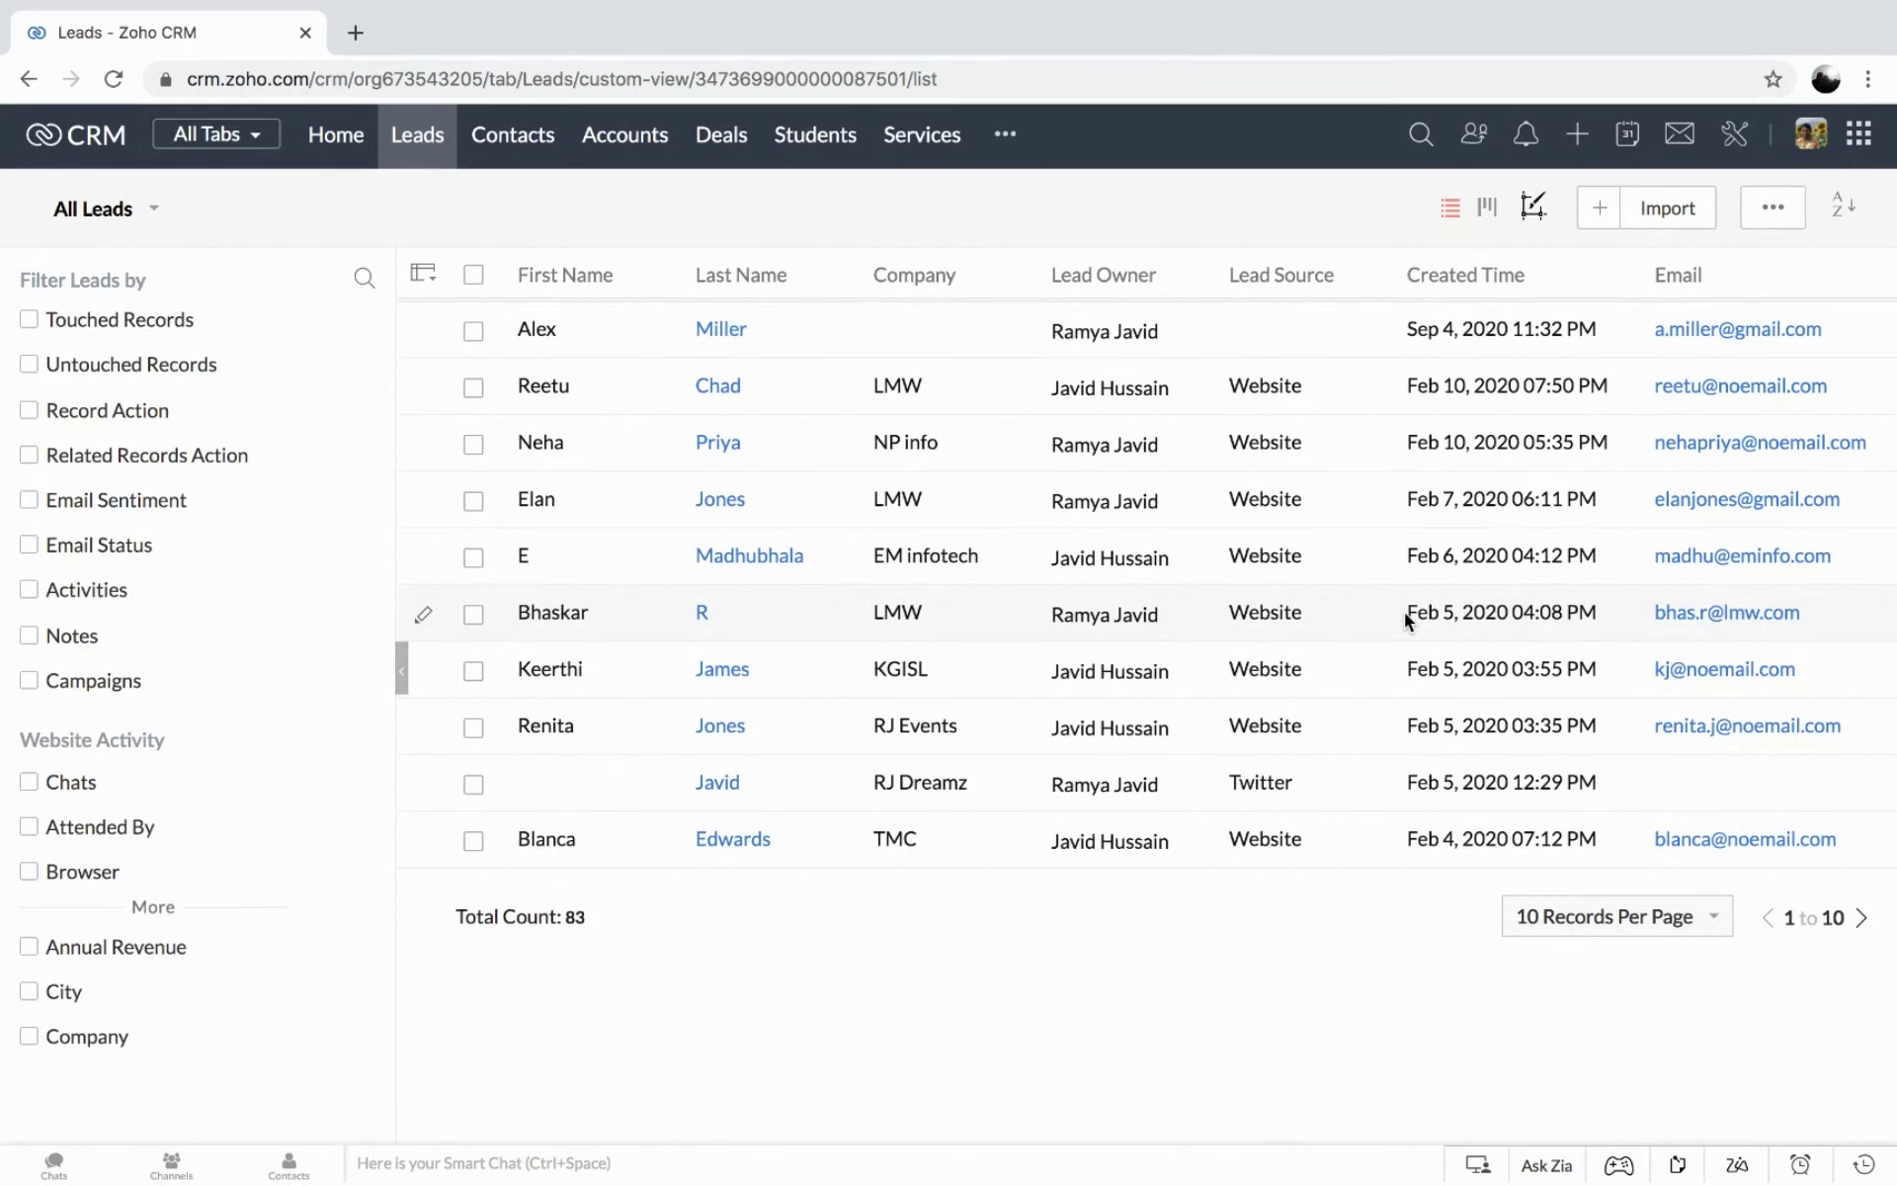
pyautogui.click(114, 79)
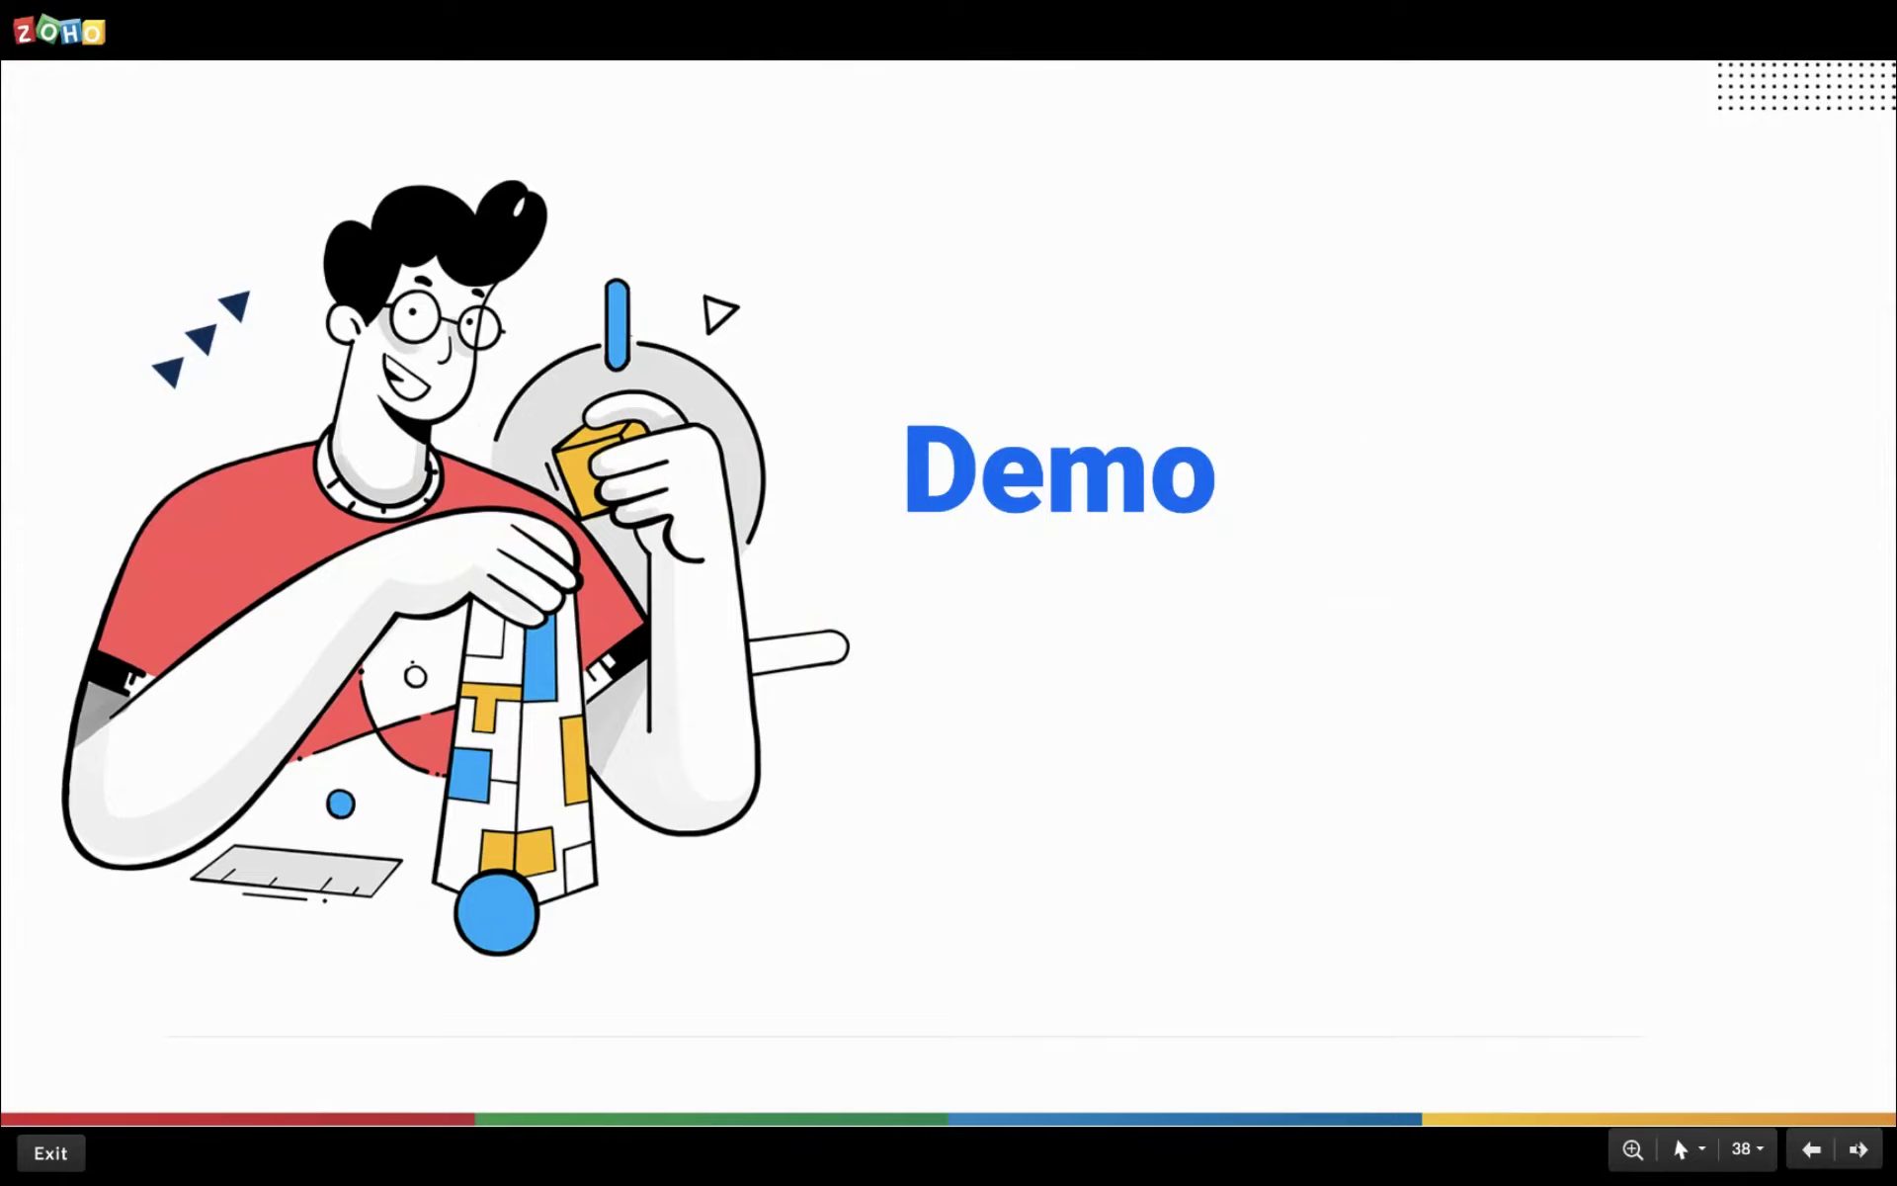
pyautogui.click(1860, 1150)
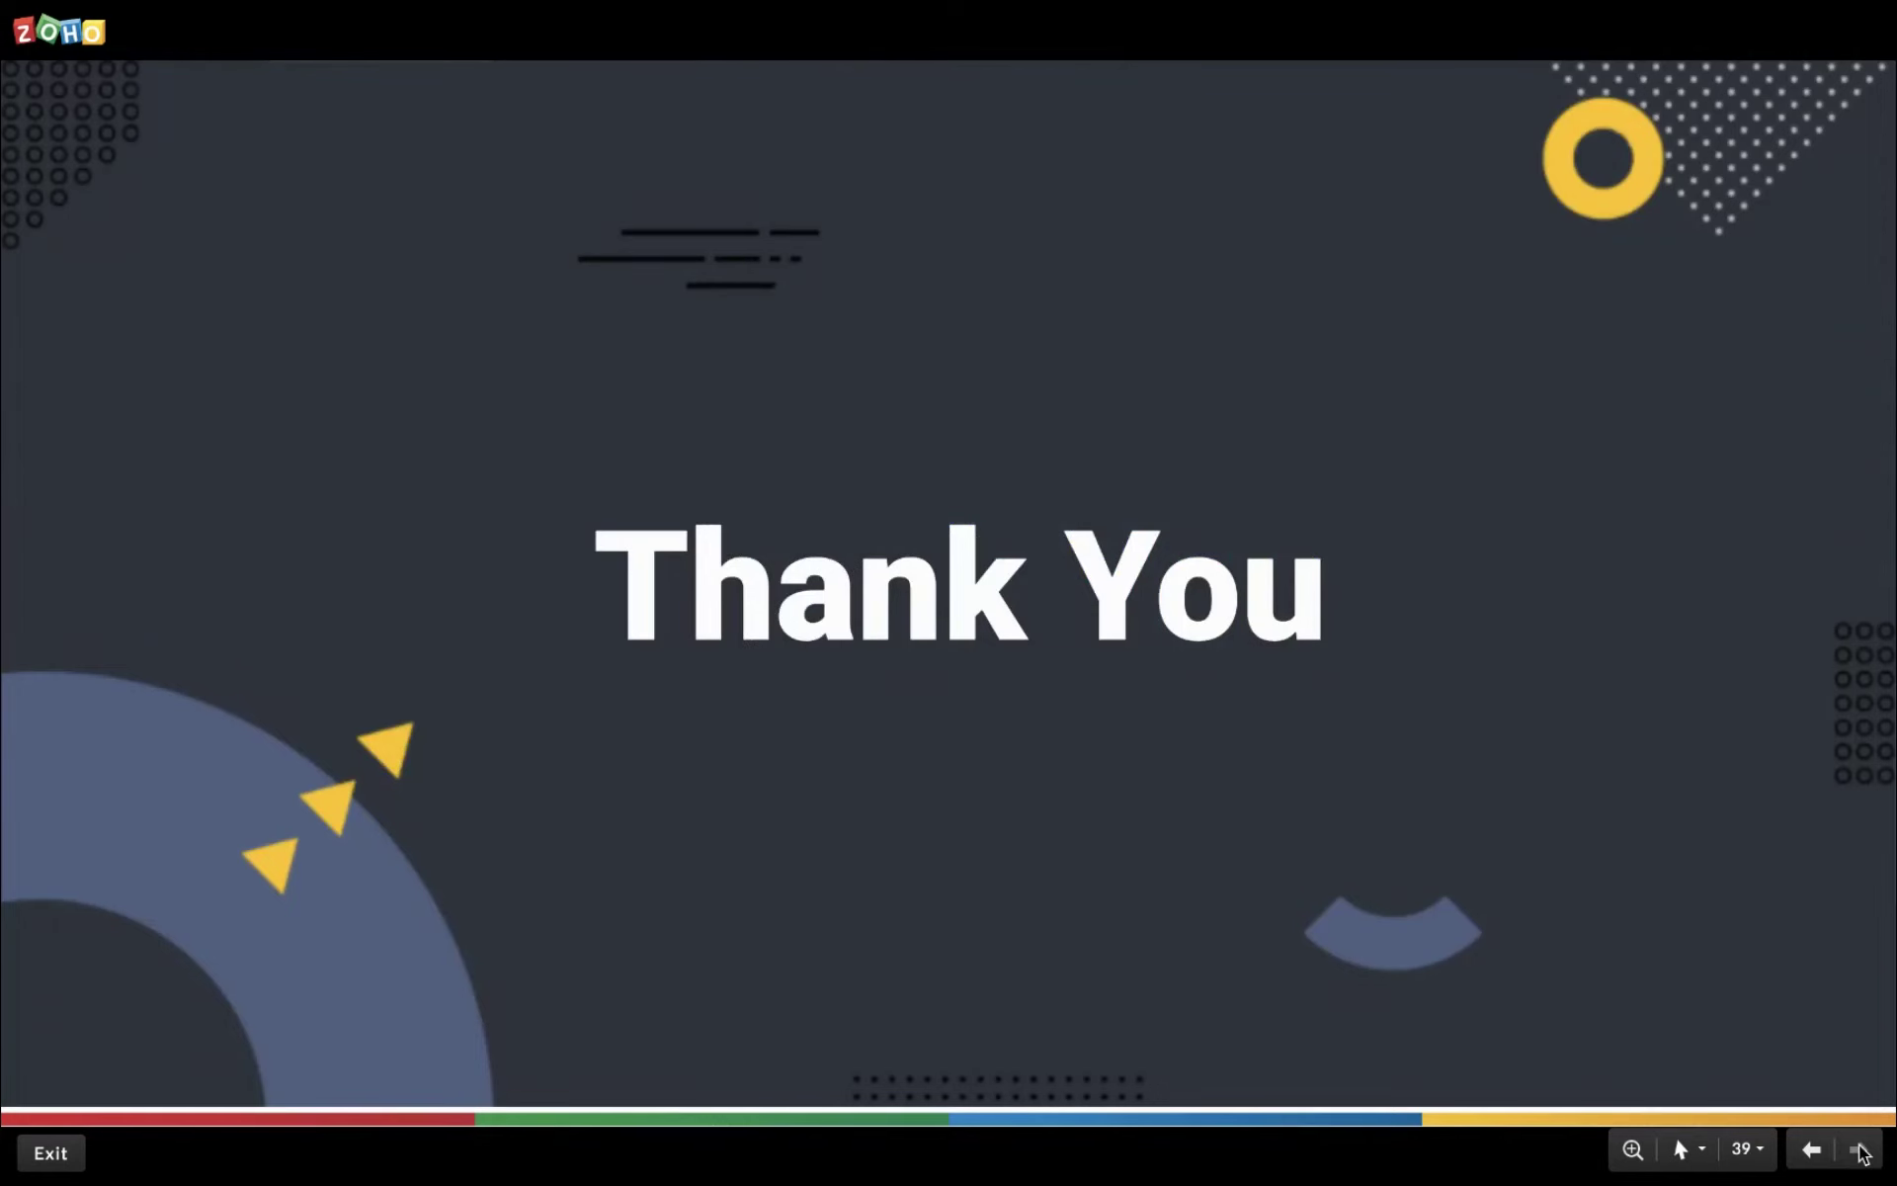